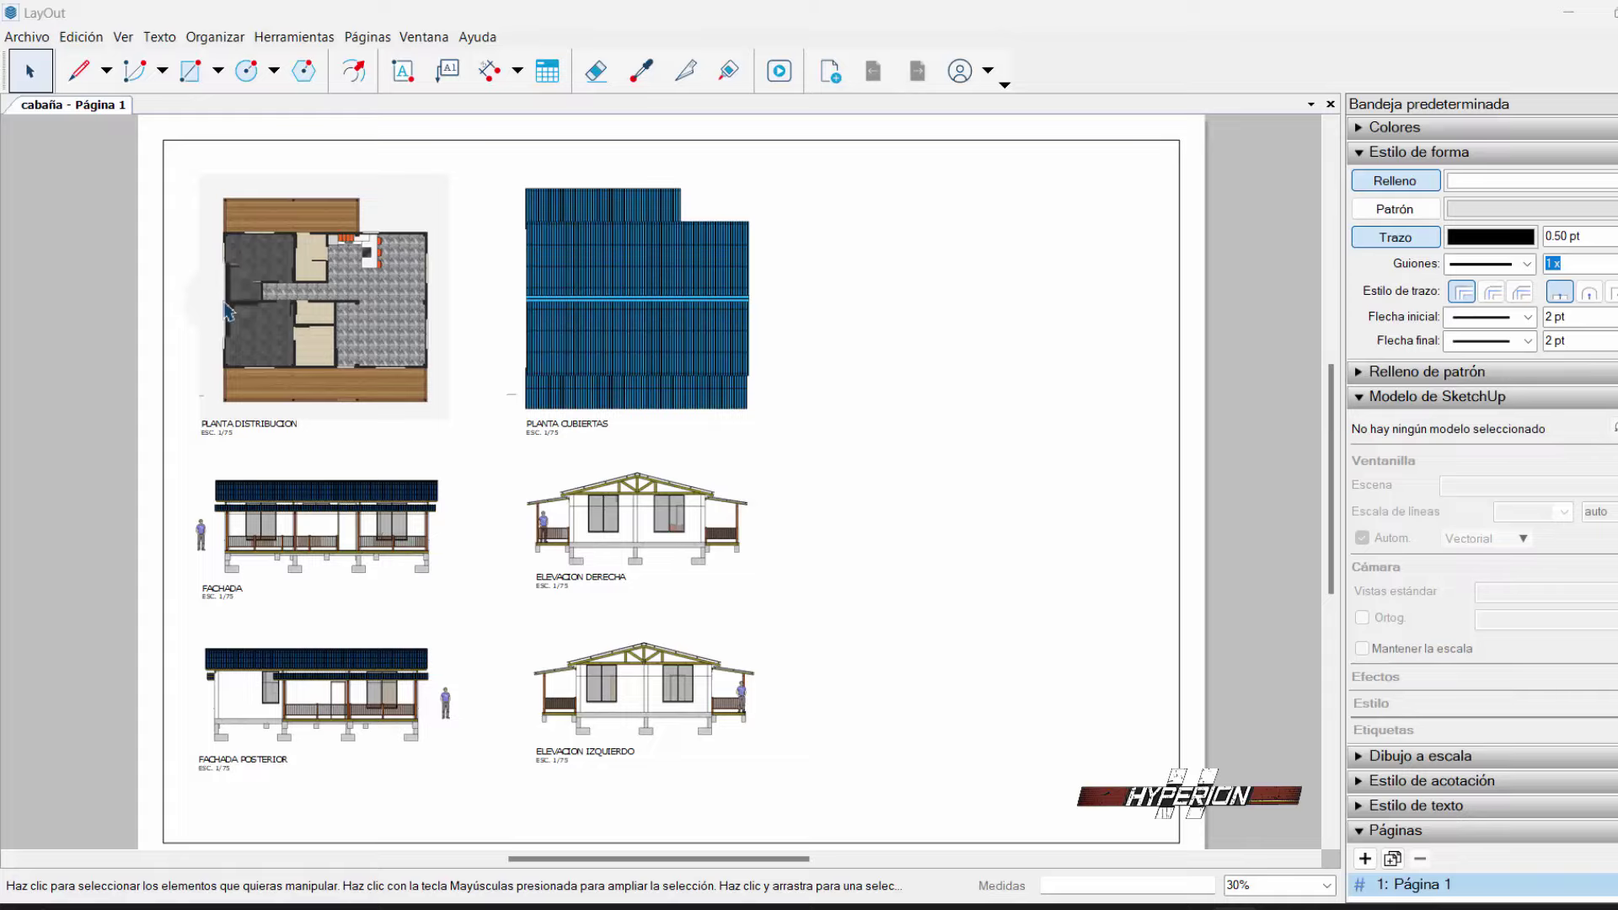
- Cut the cabin with a section plane on its front wall
scroll(228, 312, "up", 2)
scroll(253, 312, "up", 2)
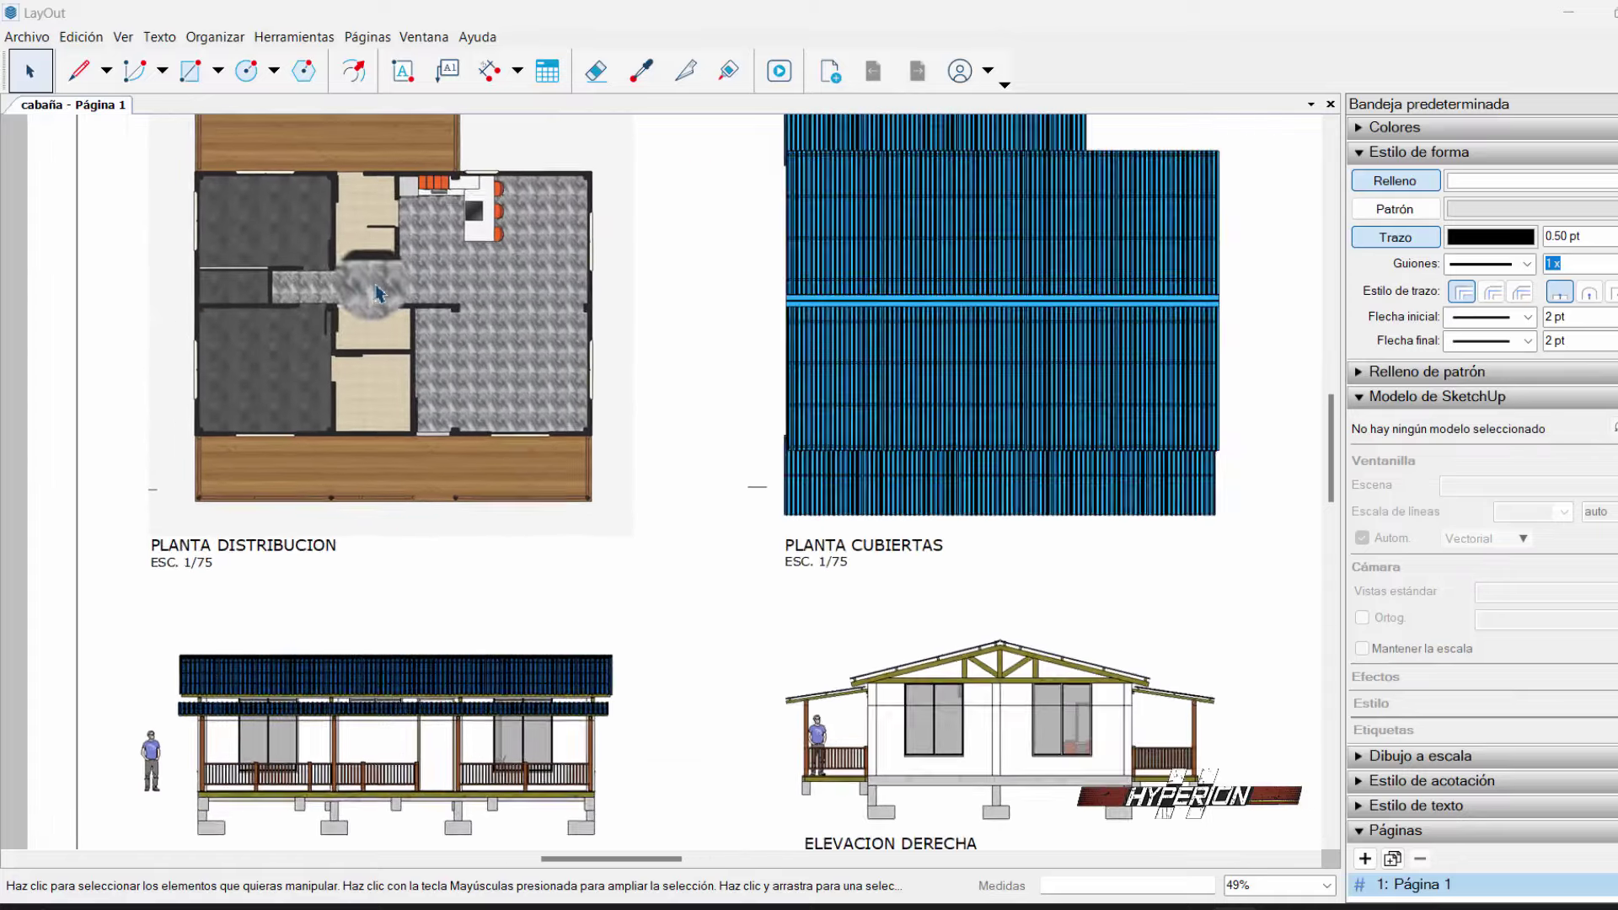
scroll(295, 313, "up", 2)
scroll(341, 313, "up", 2)
scroll(410, 478, "down", 1)
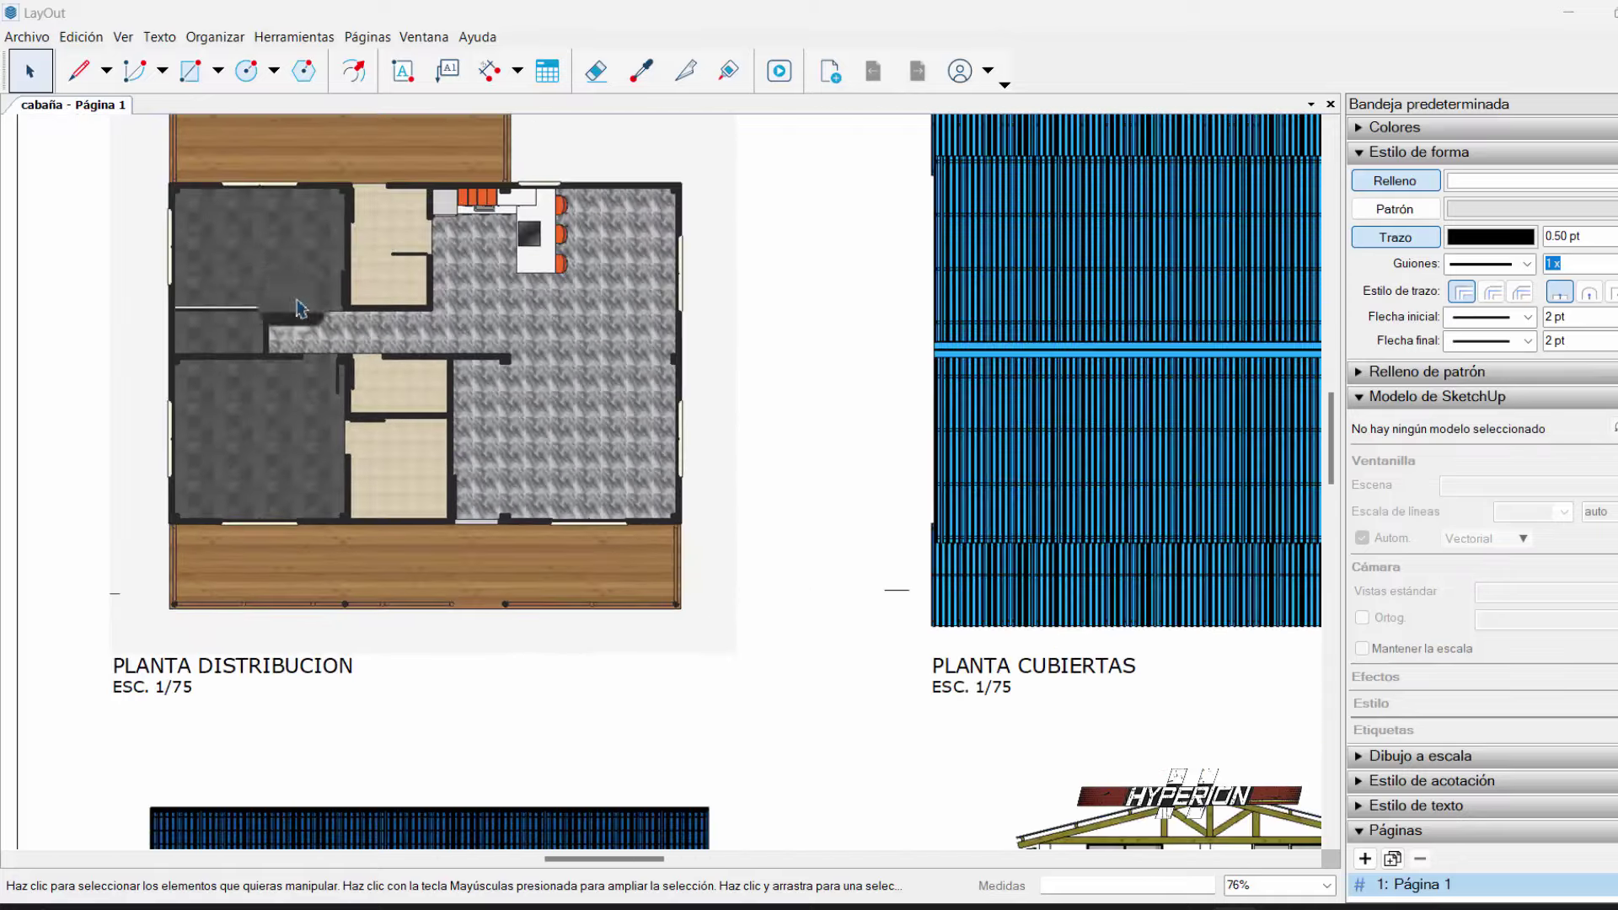
scroll(248, 295, "up", 1)
scroll(145, 342, "up", 1)
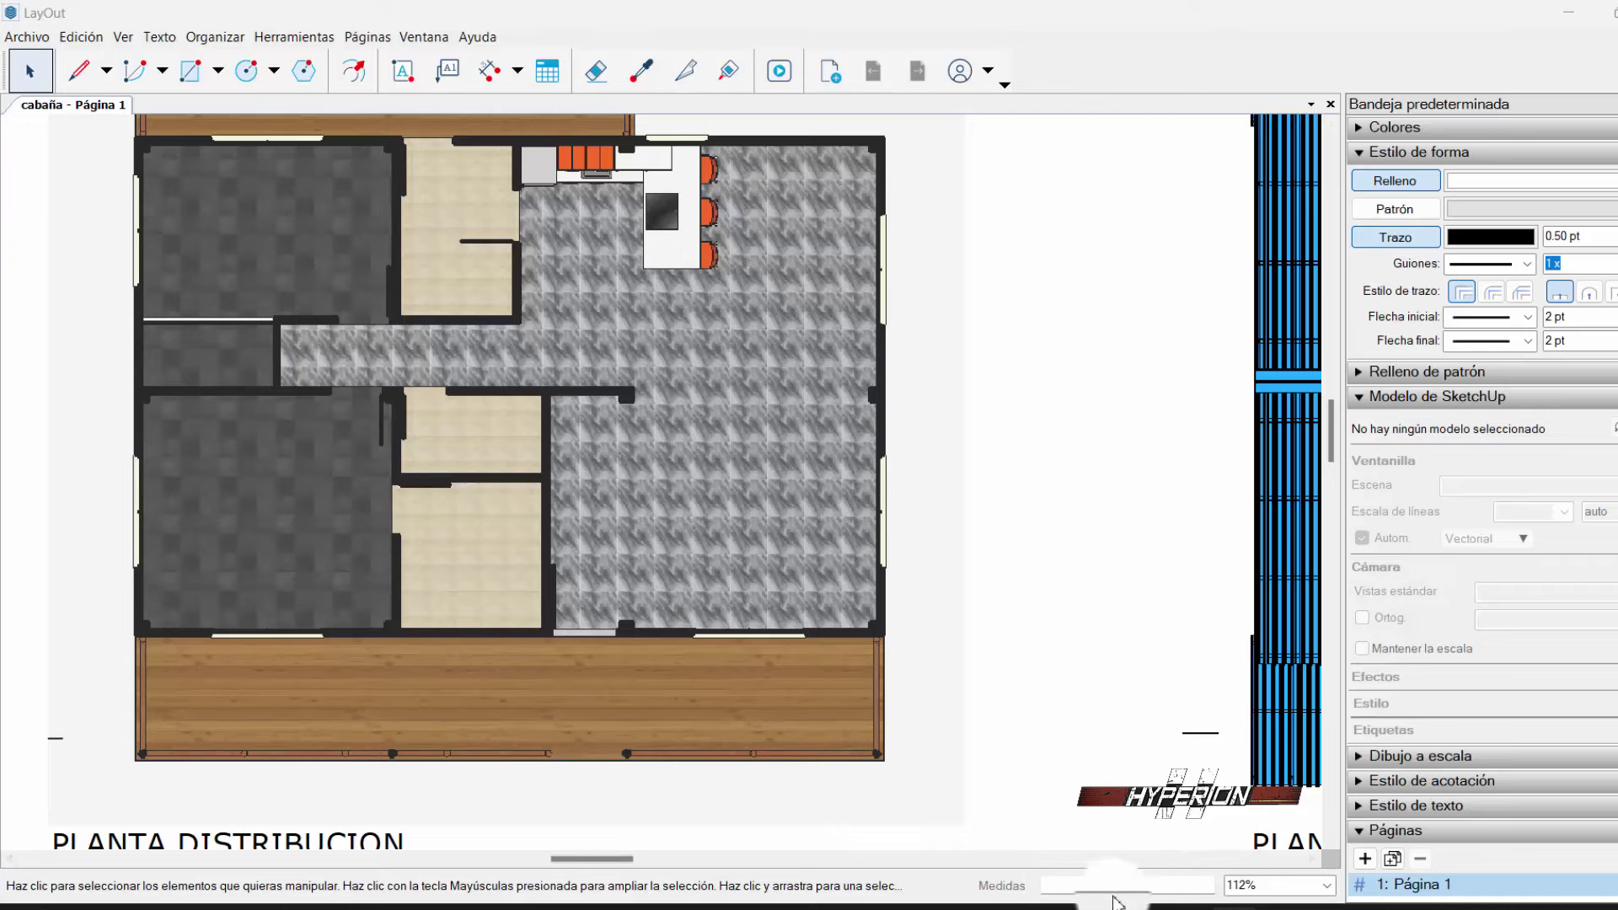
scroll(827, 661, "down", 4)
scroll(759, 523, "down", 4)
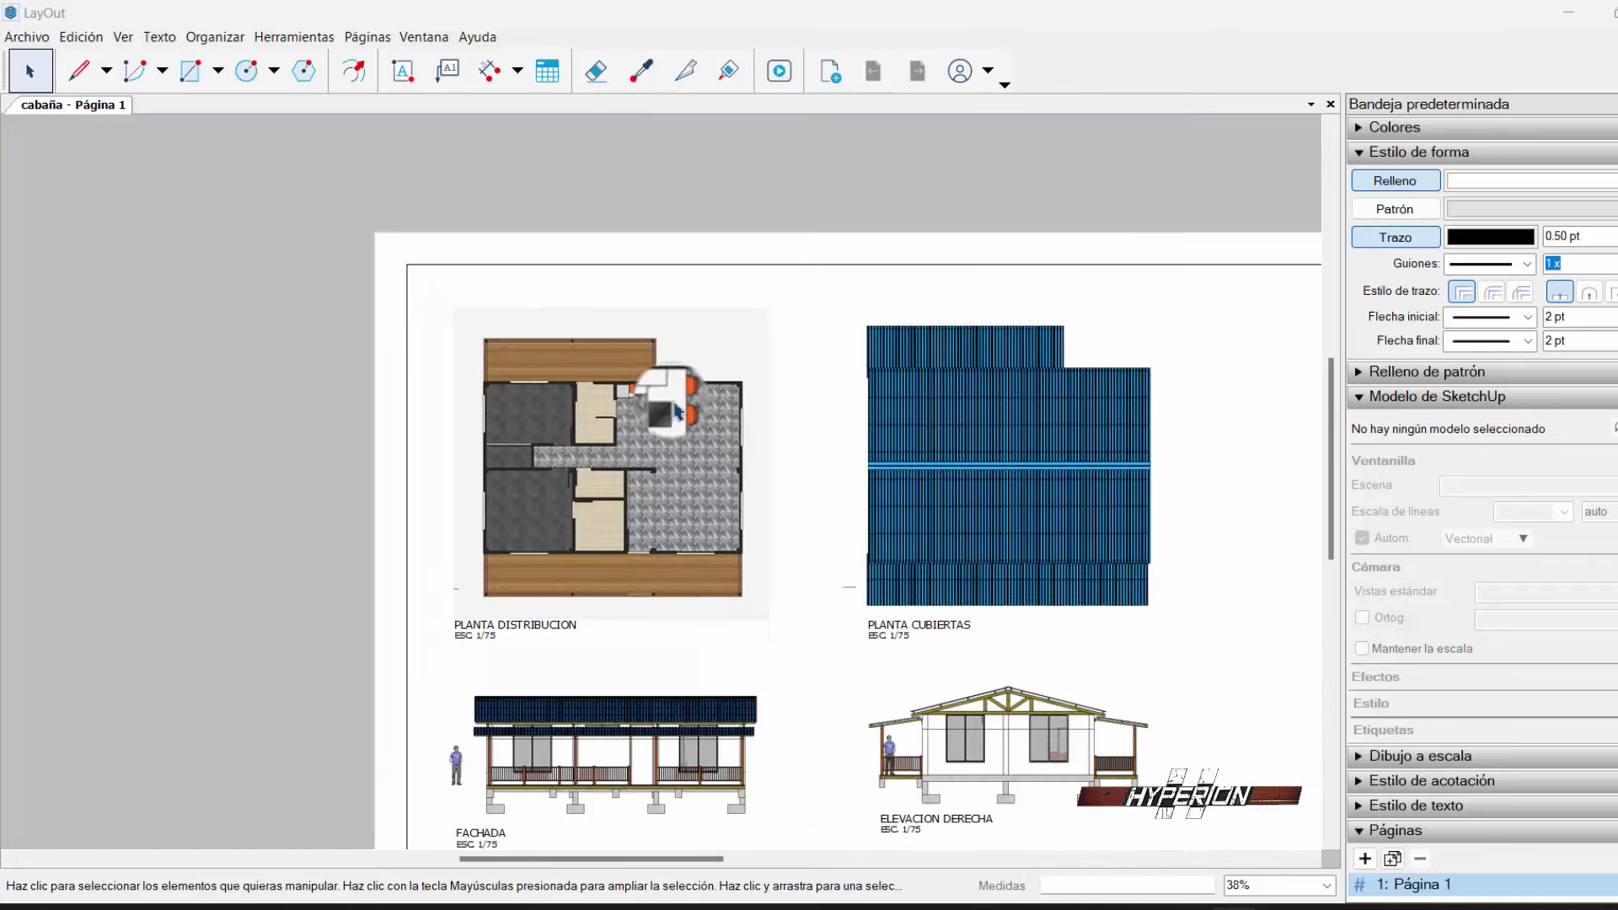
scroll(698, 392, "down", 3)
scroll(698, 391, "down", 2)
scroll(861, 548, "up", 3)
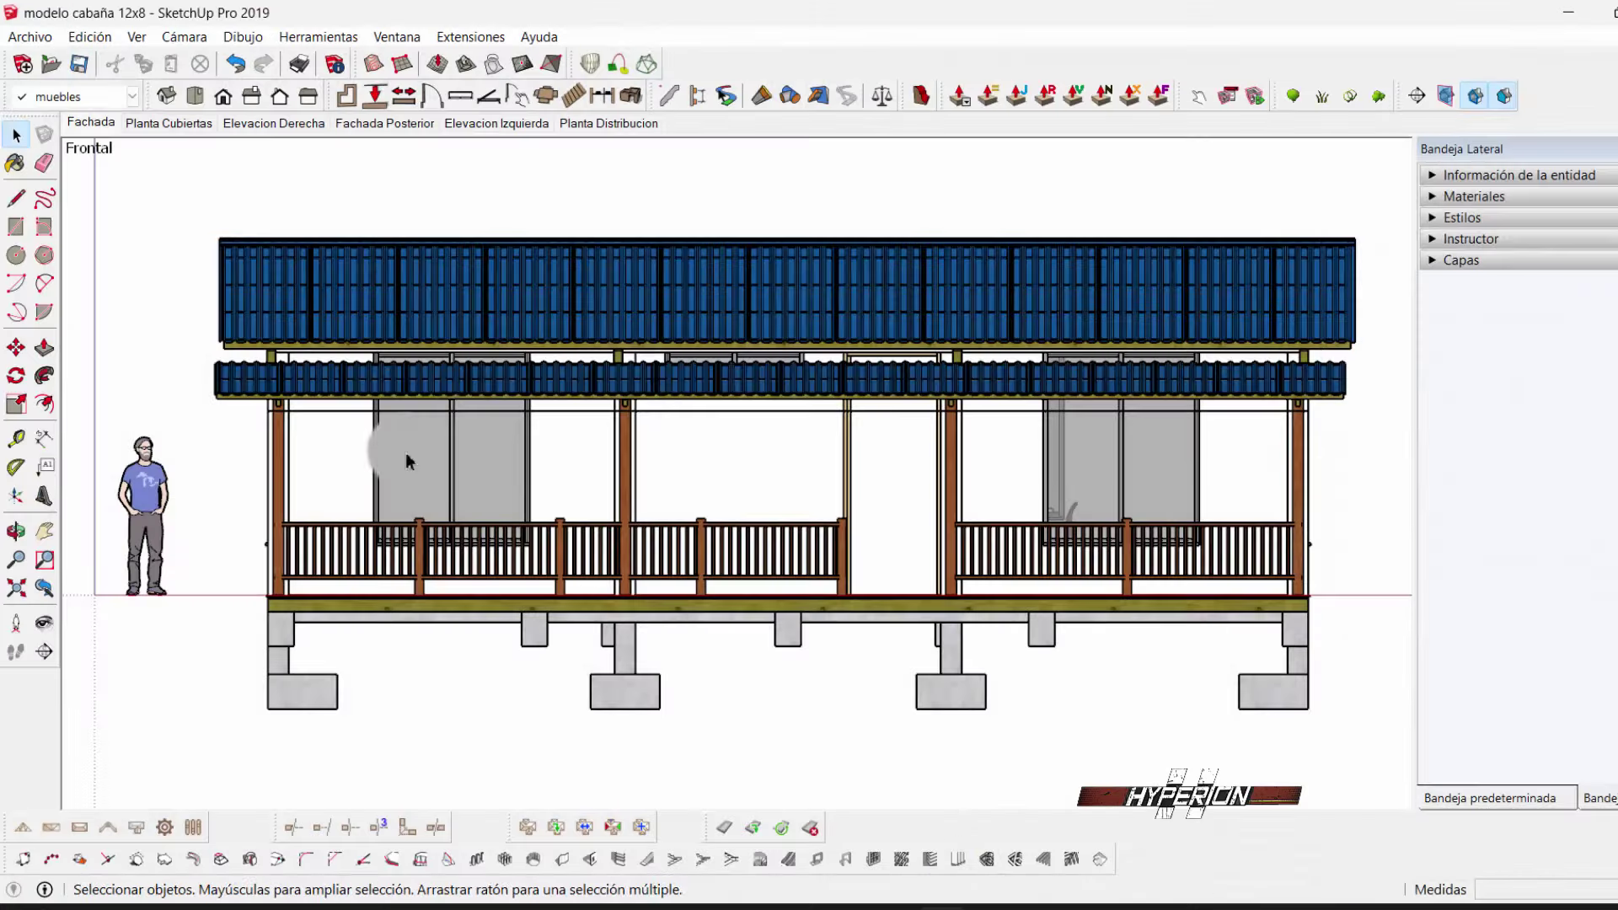
left_click(46, 656)
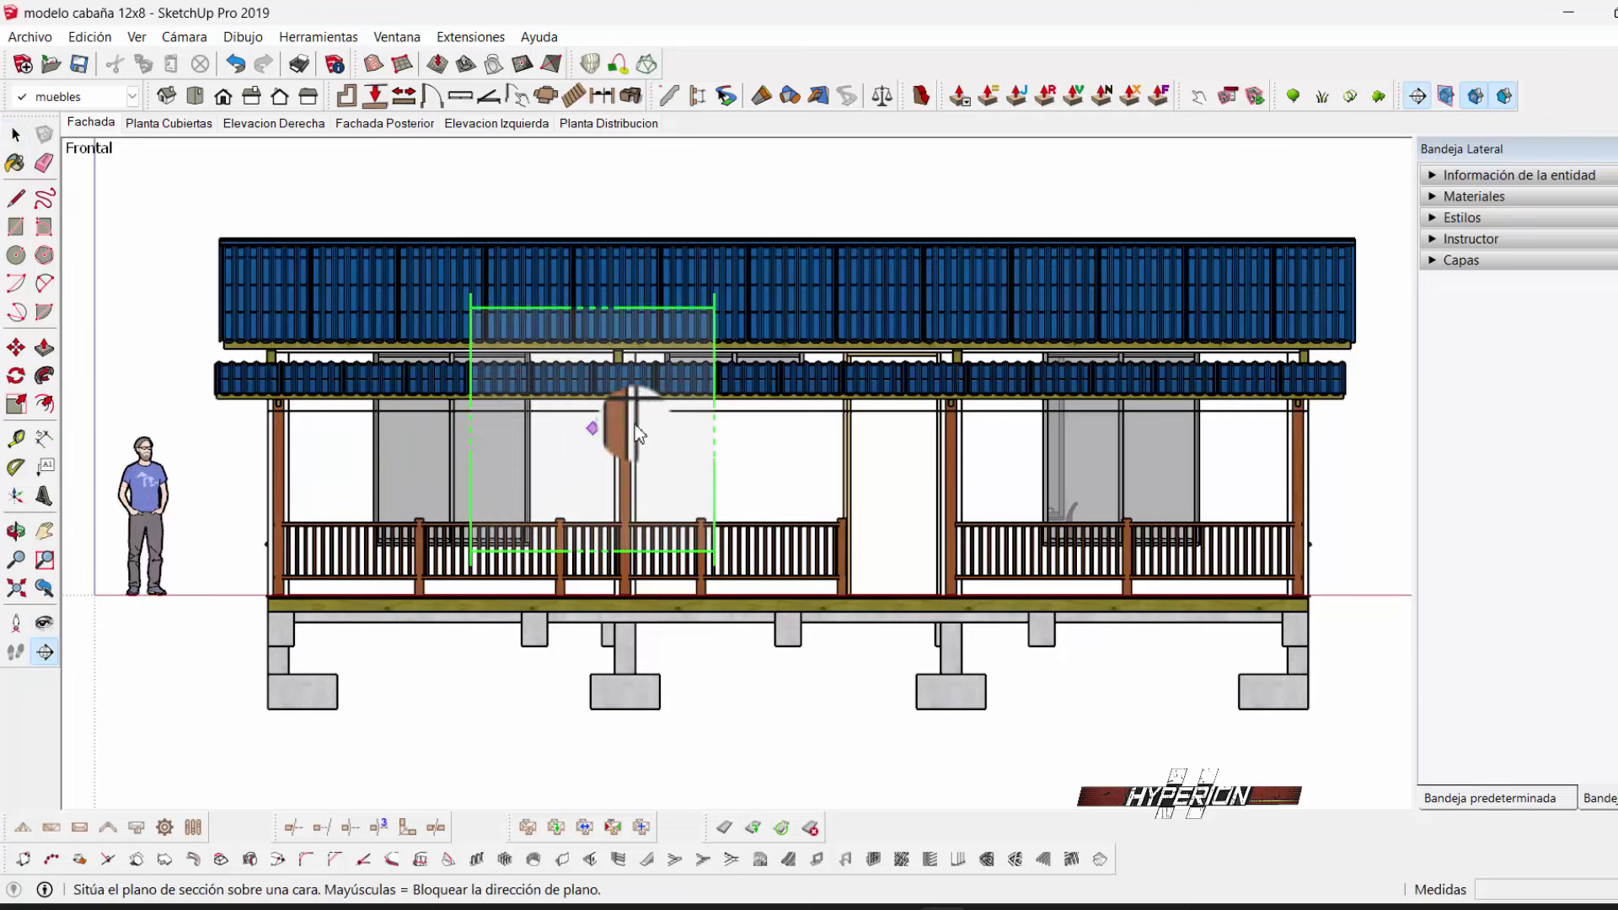
left_click(734, 477)
- Orbit to a 3D view of the cabin and select the new front section cut
key("space")
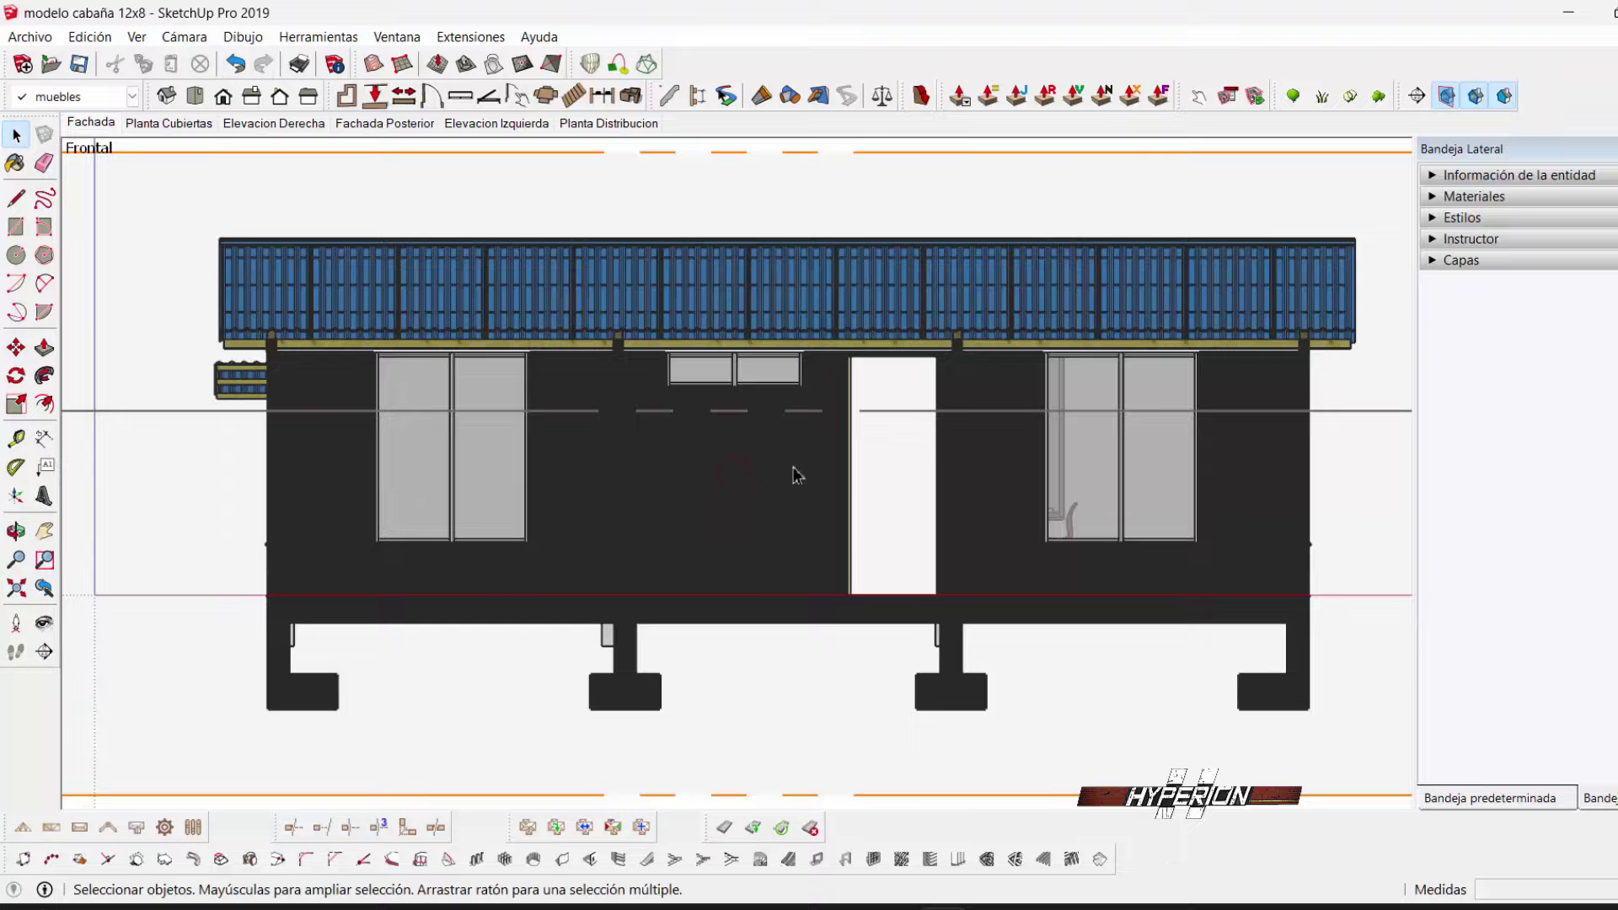
middle_click_drag(1022, 462, 553, 611)
scroll(540, 573, "down", 3)
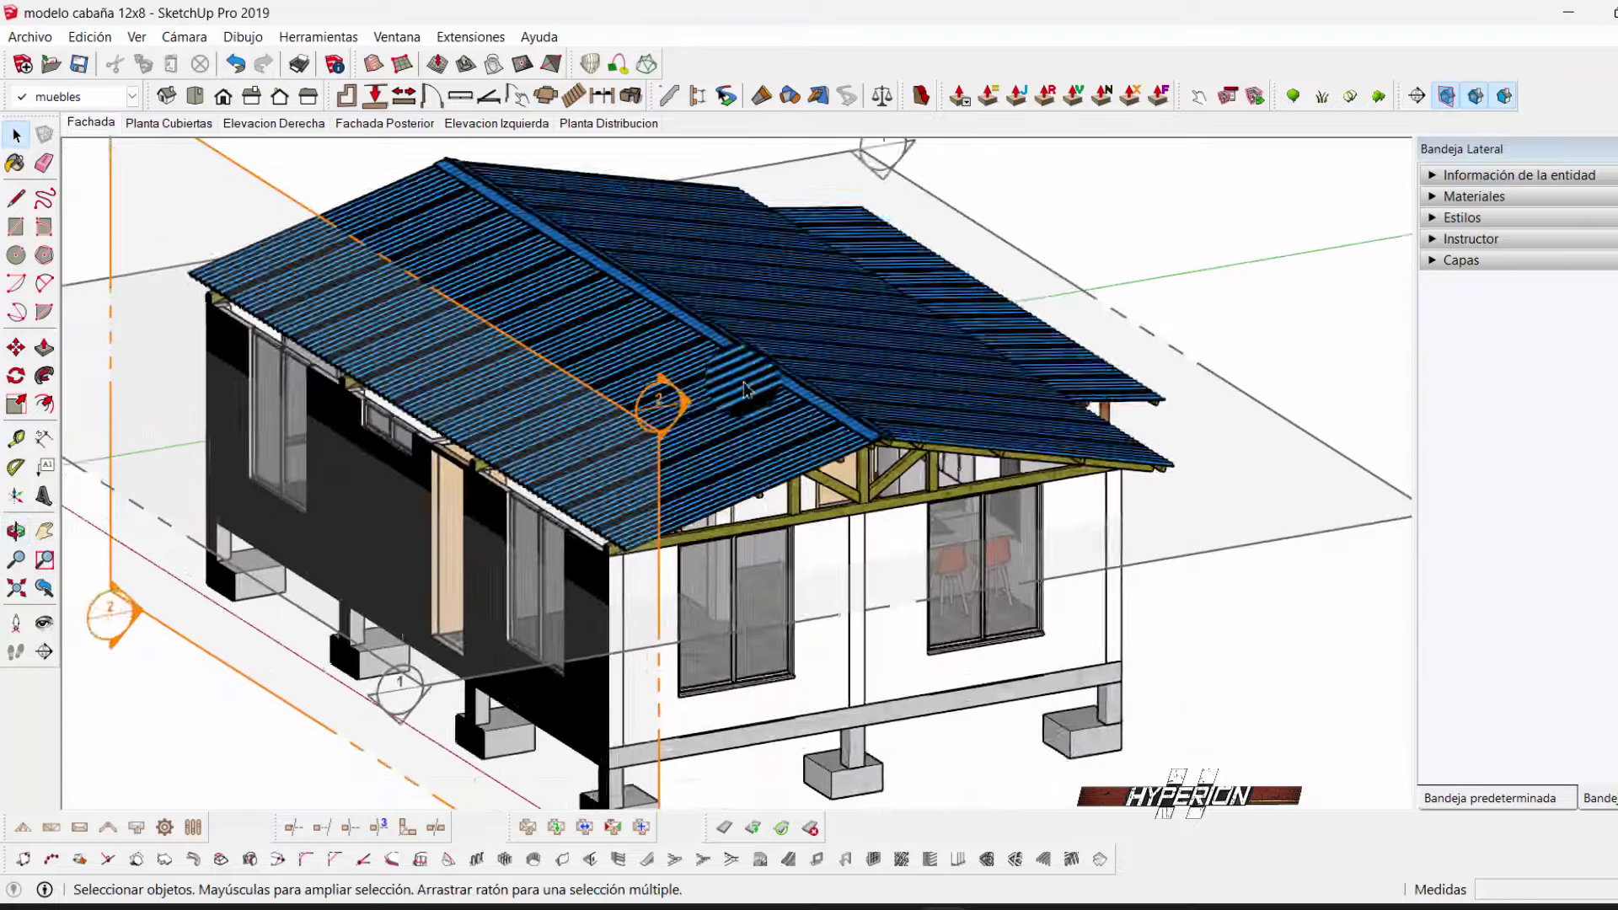
scroll(523, 506, "down", 5)
middle_click_drag(523, 489, 501, 455)
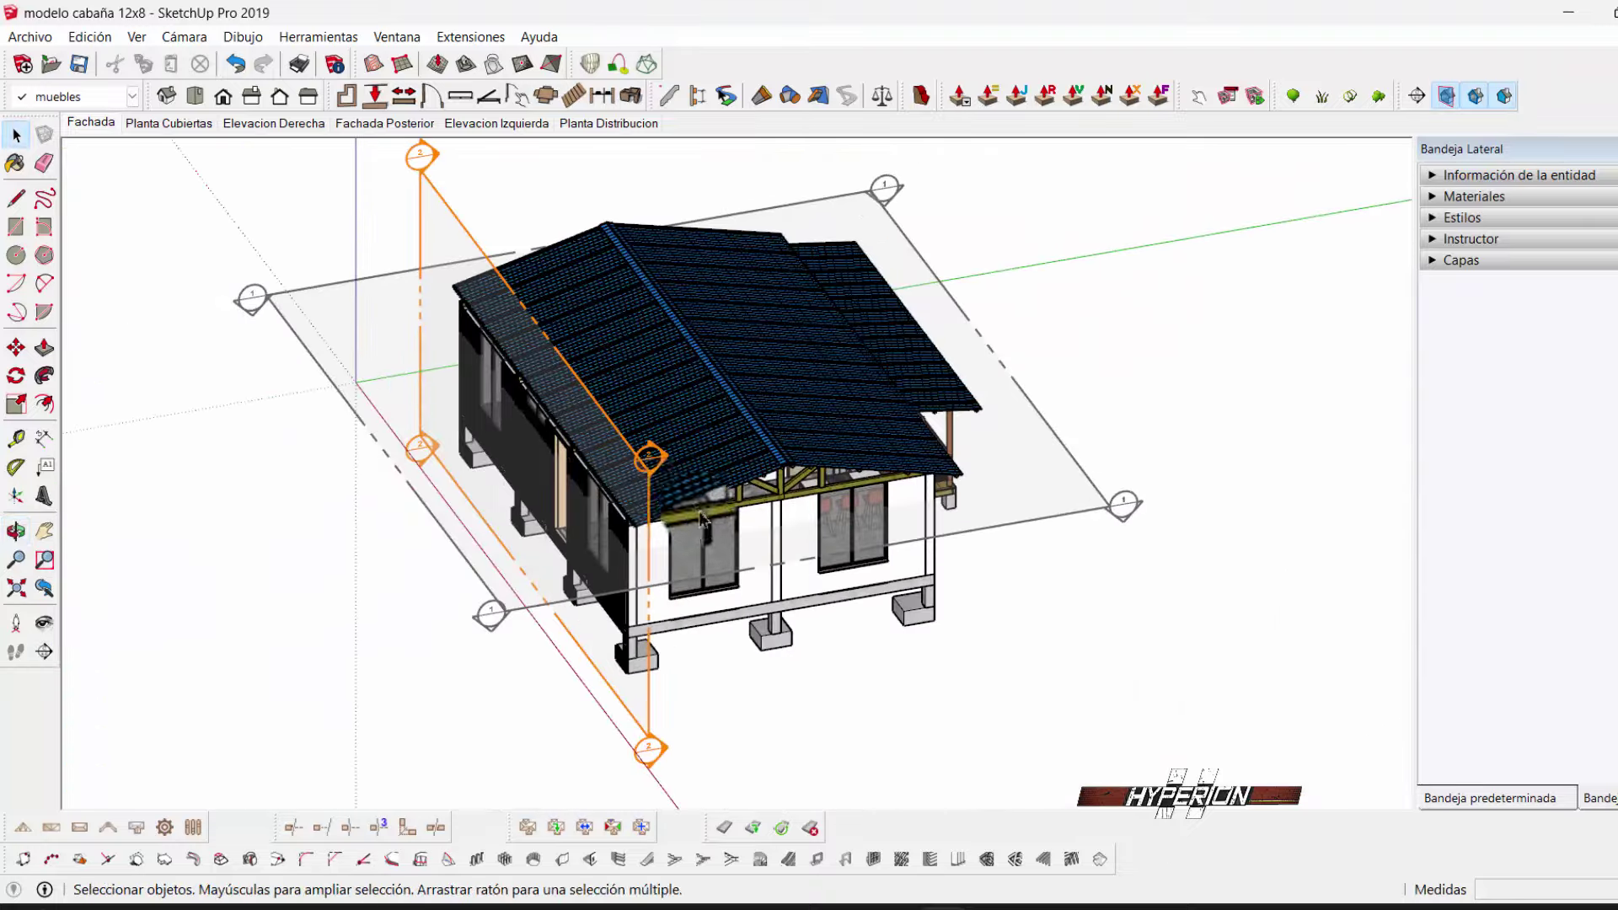
left_click(295, 271)
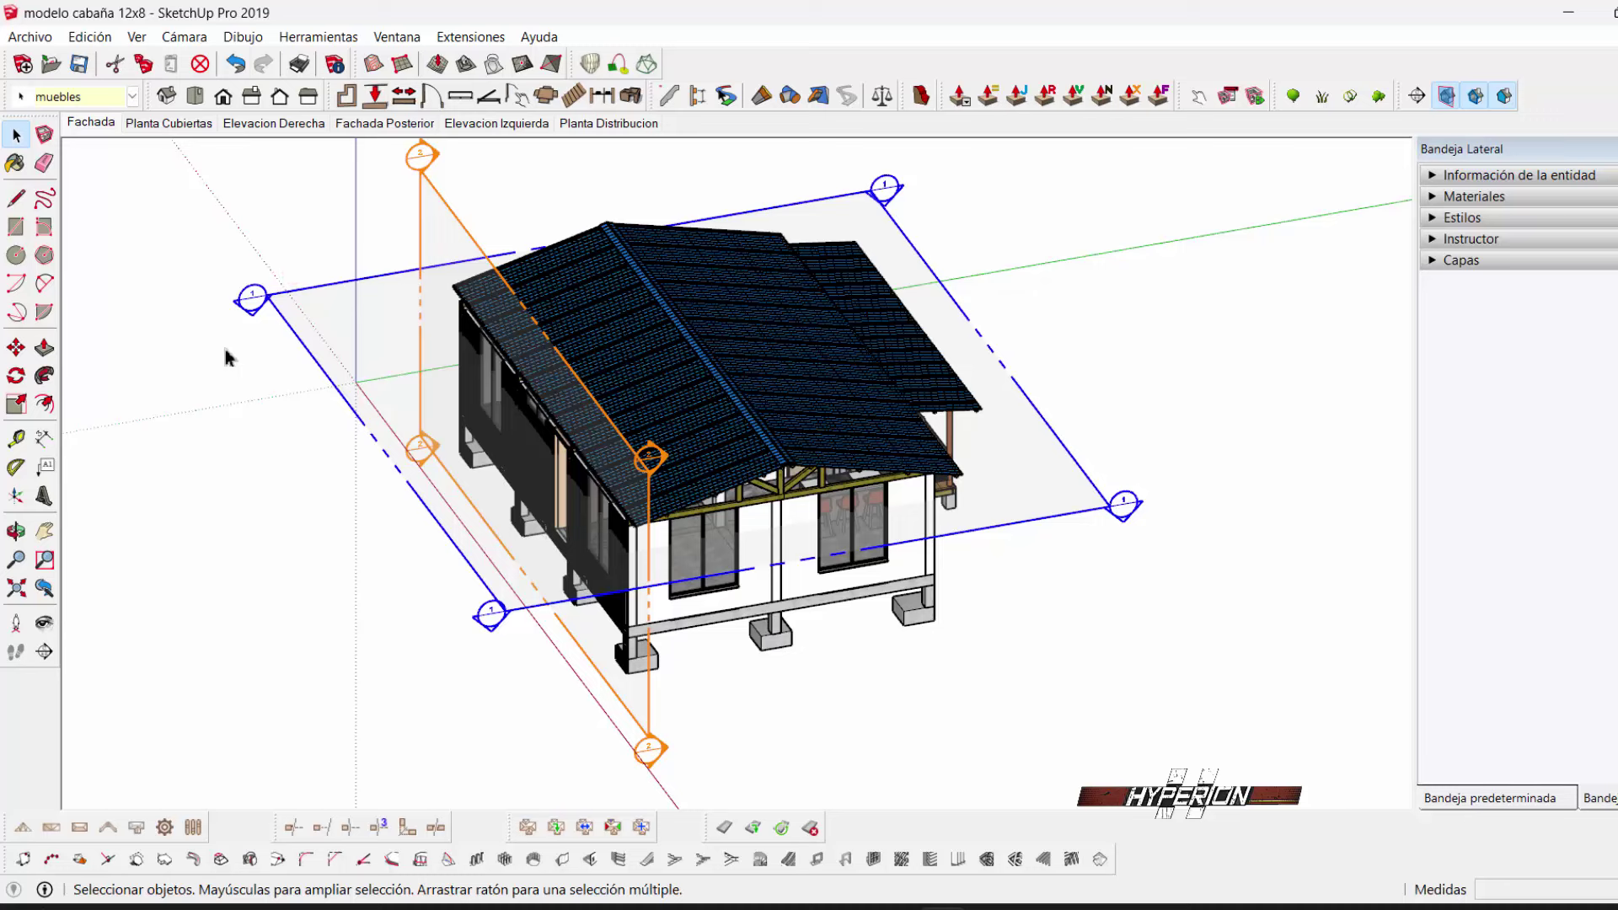
left_click(704, 742)
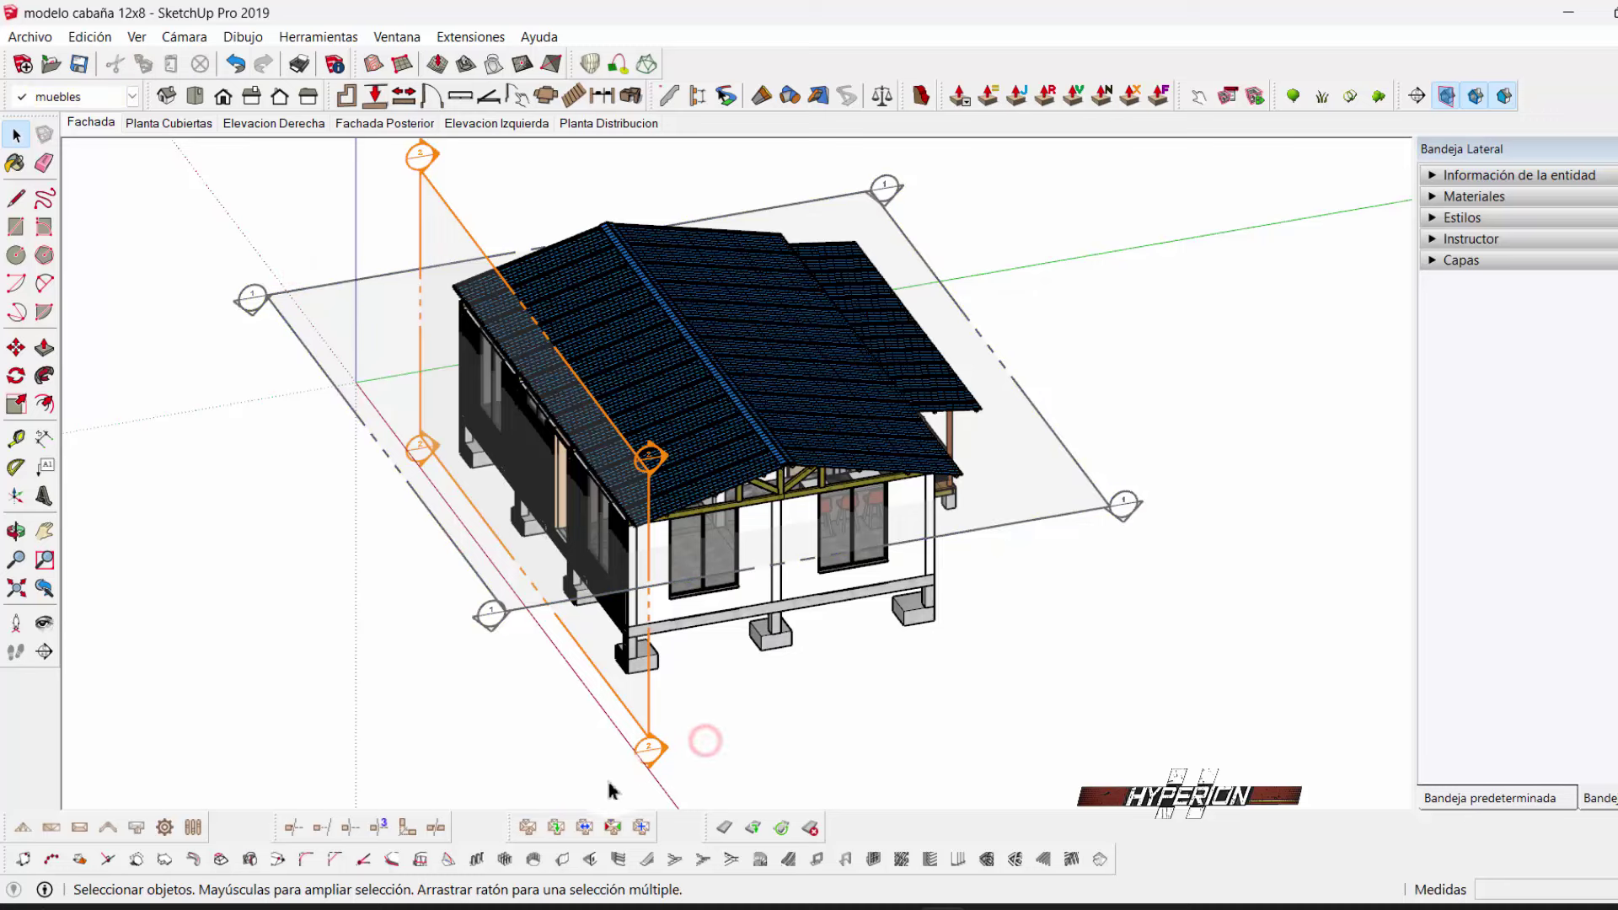
left_click(660, 737)
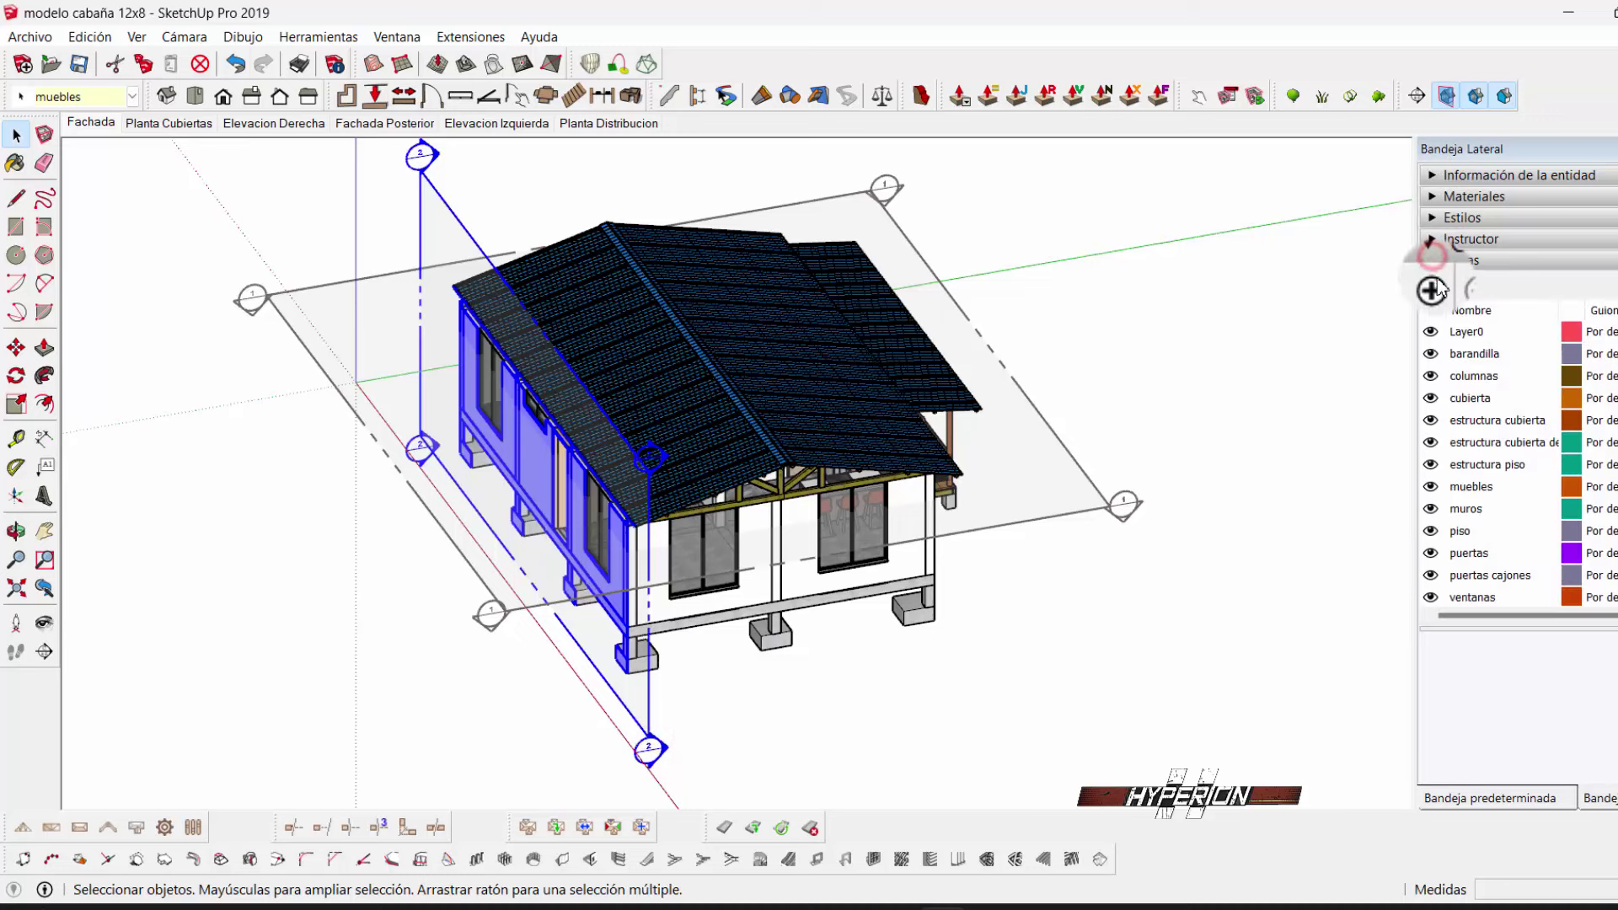
- Add a new layer named 'secciones' and turn it off
left_click(1432, 289)
type("secciones")
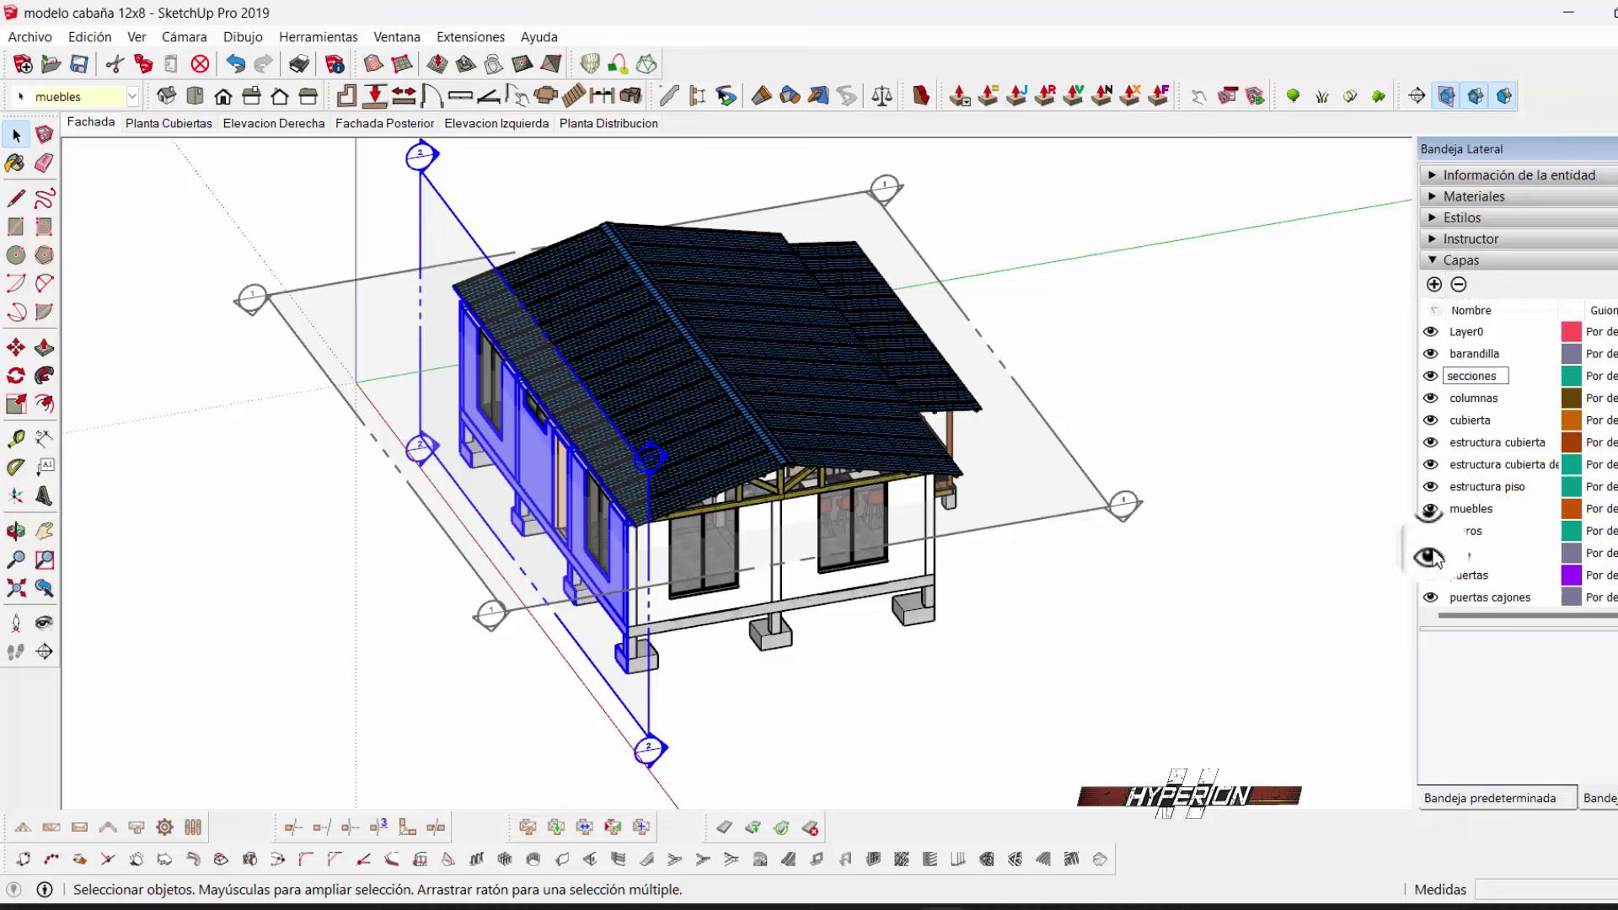
left_click(1395, 447)
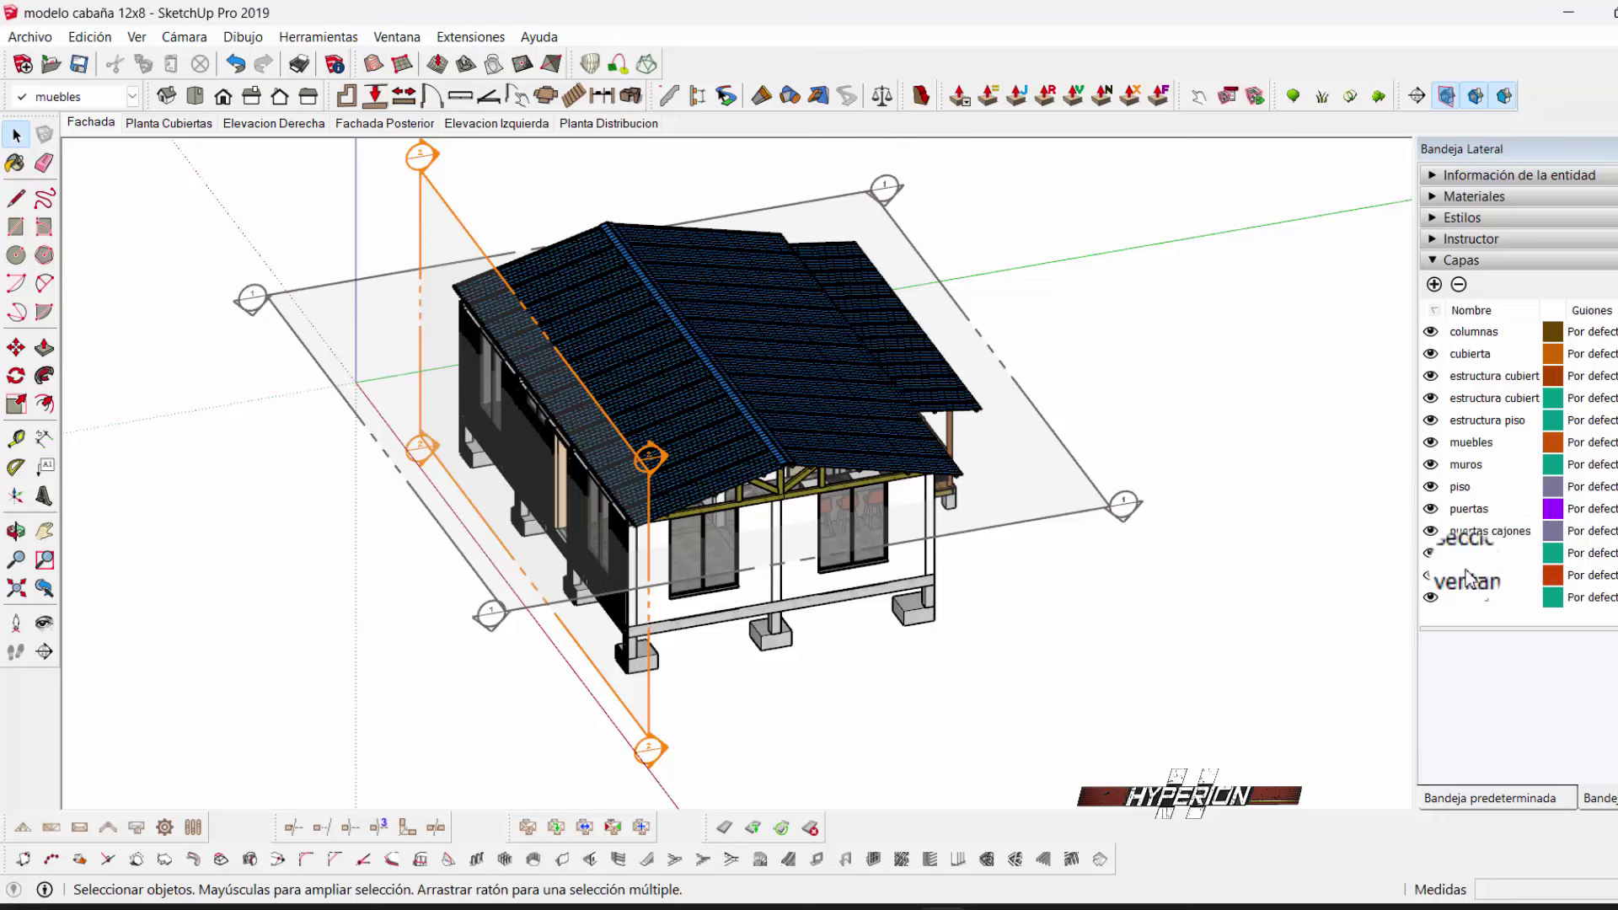
left_click(1433, 555)
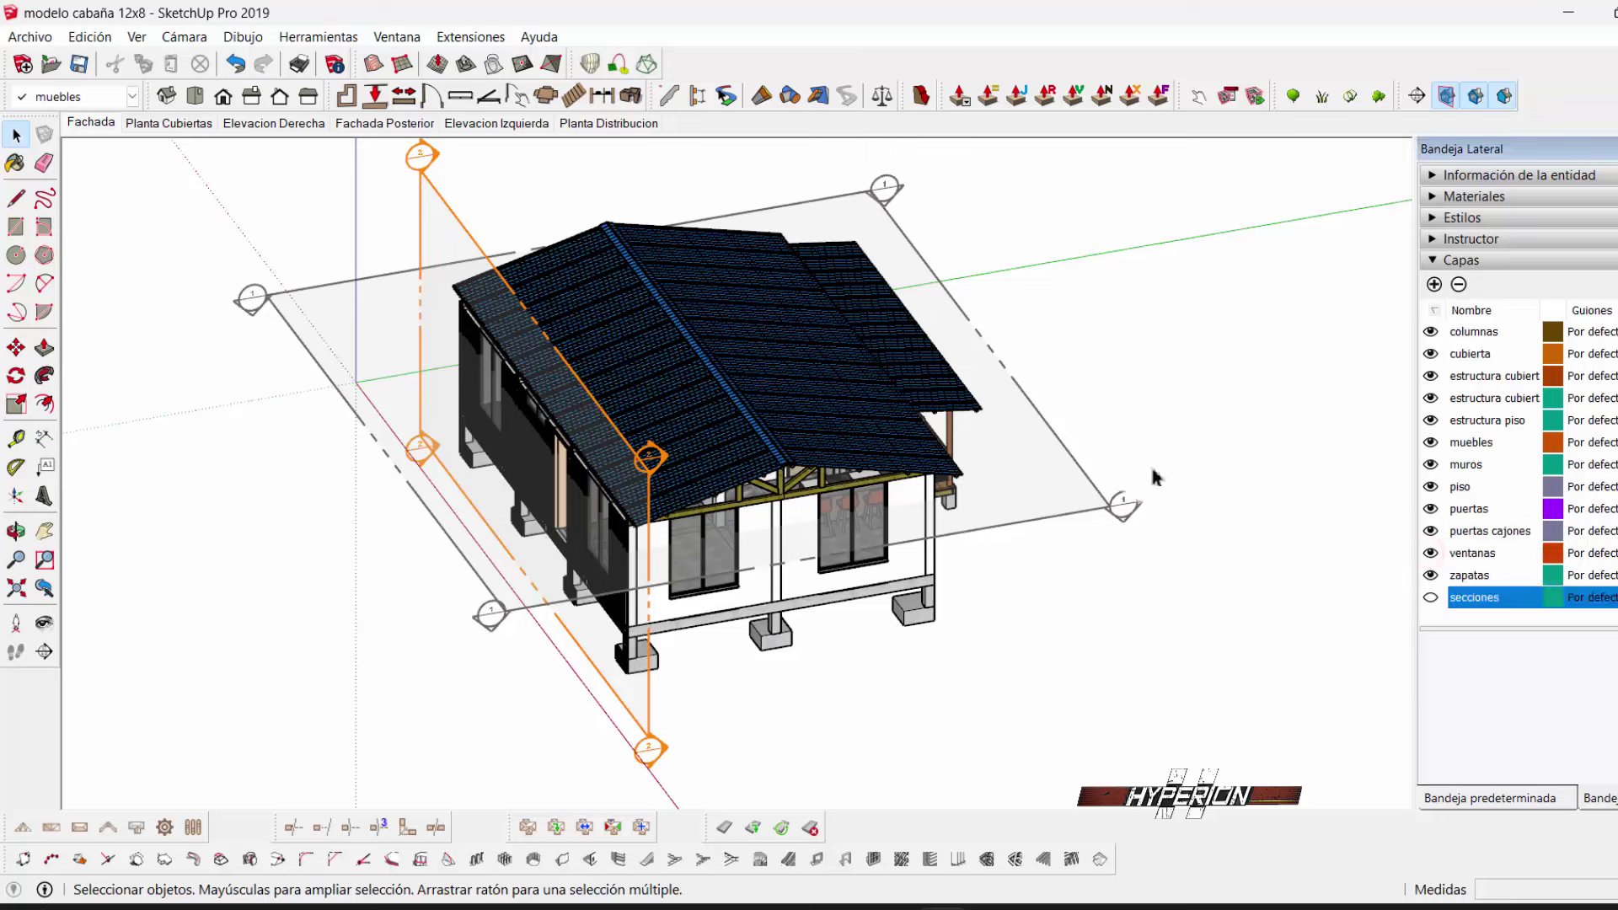
- Move the horizontal section plane onto the hidden secciones layer
left_click_drag(1153, 477, 1059, 522)
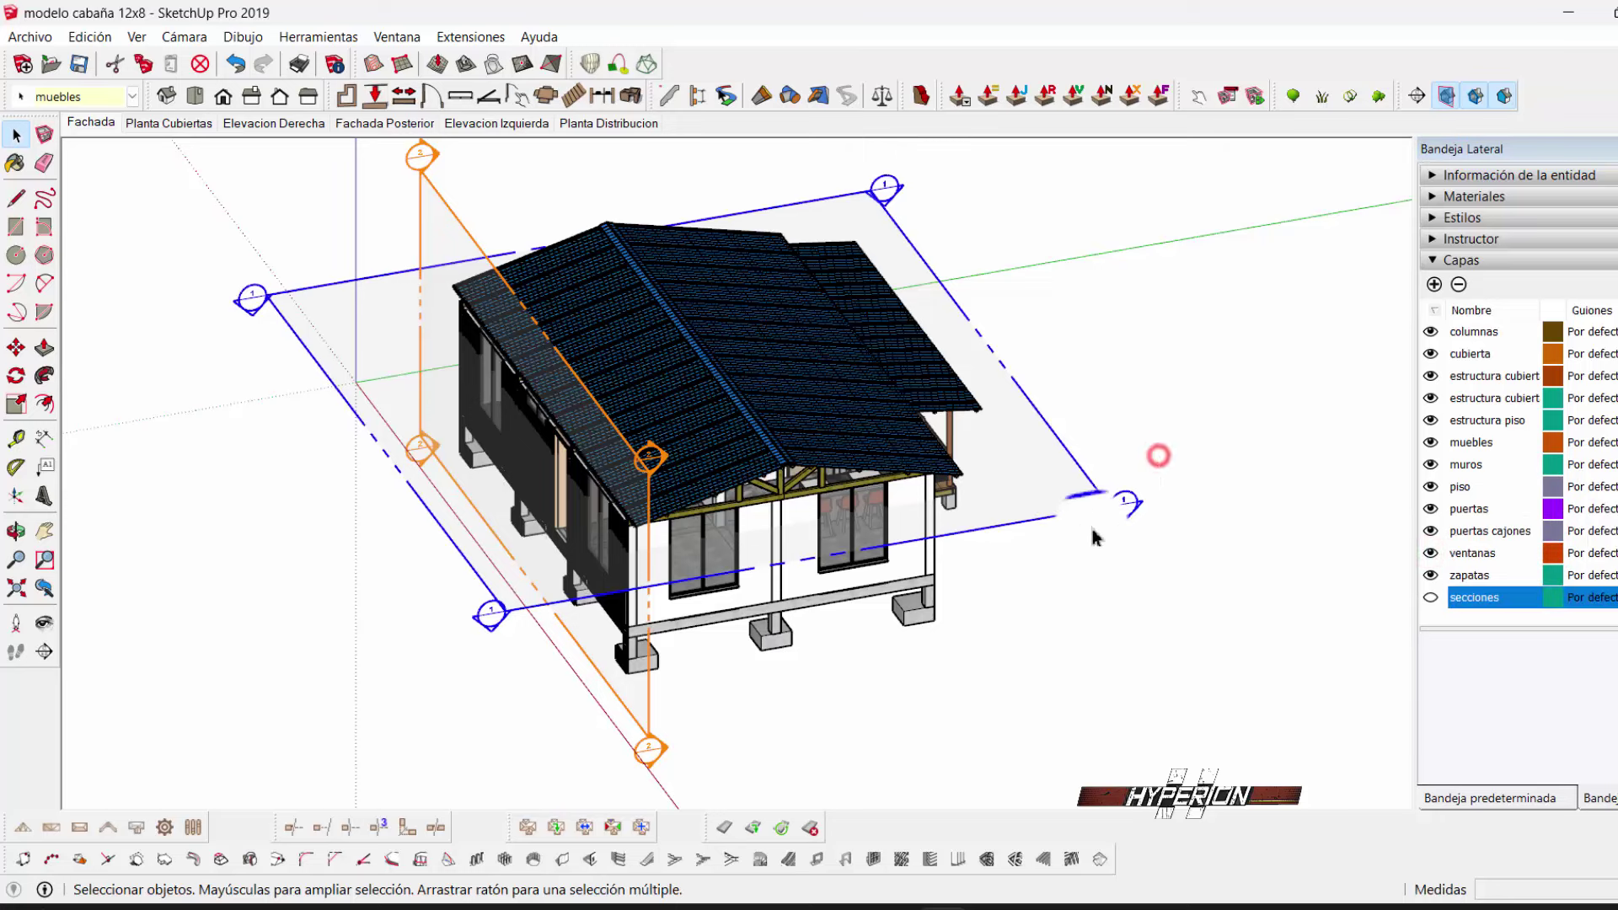
left_click(78, 99)
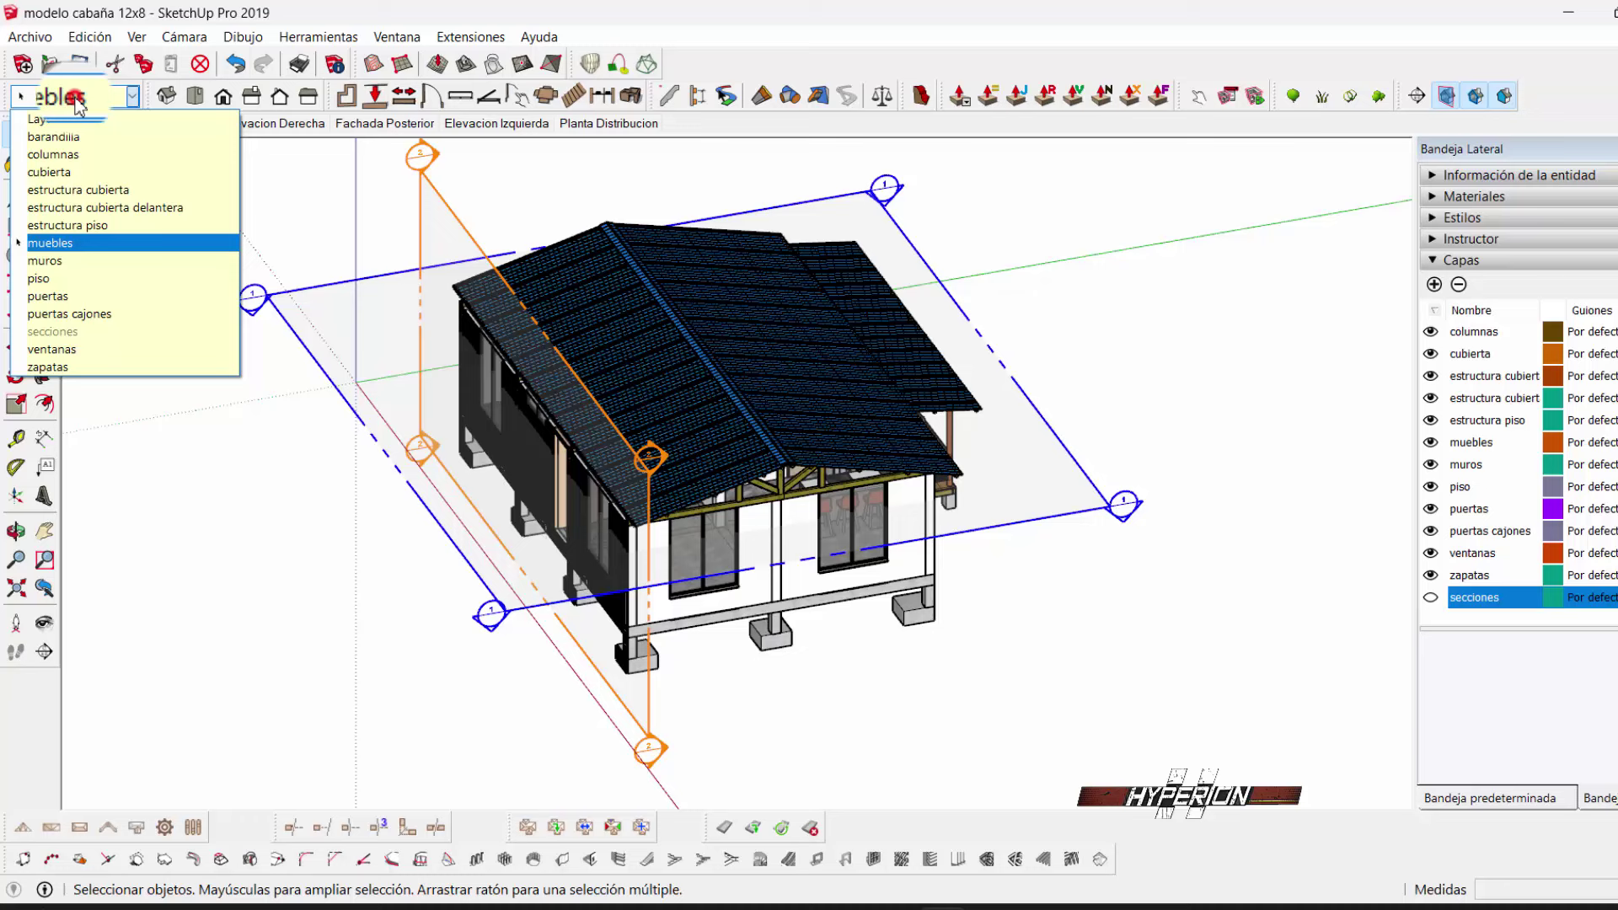
left_click(68, 334)
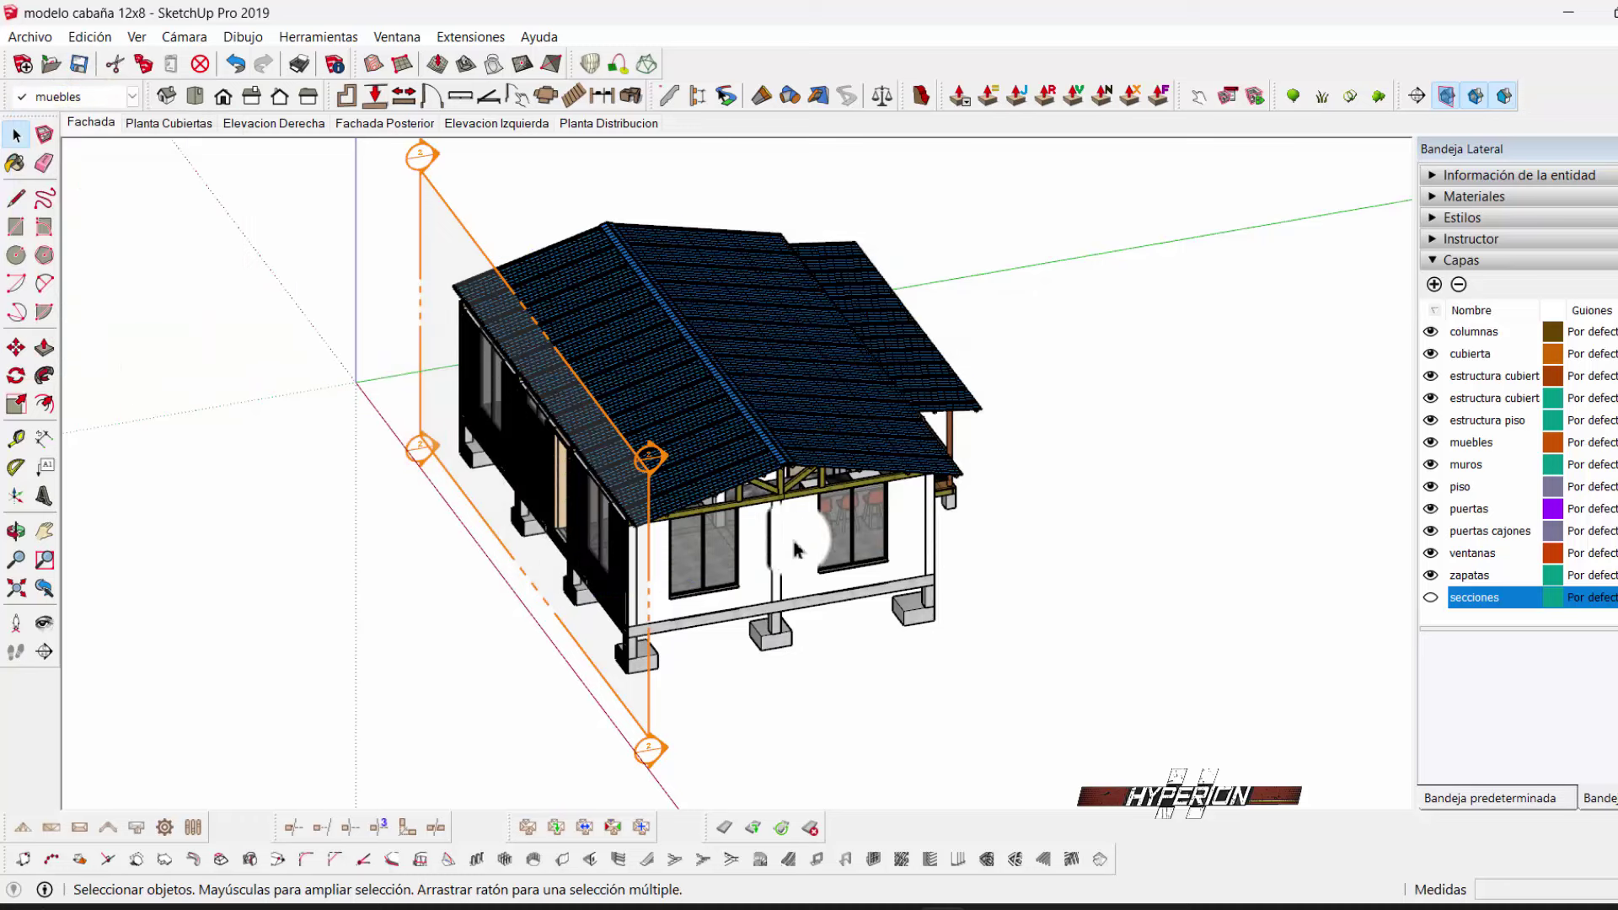
- Move the vertical section plane deeper into the cabin
left_click(16, 347)
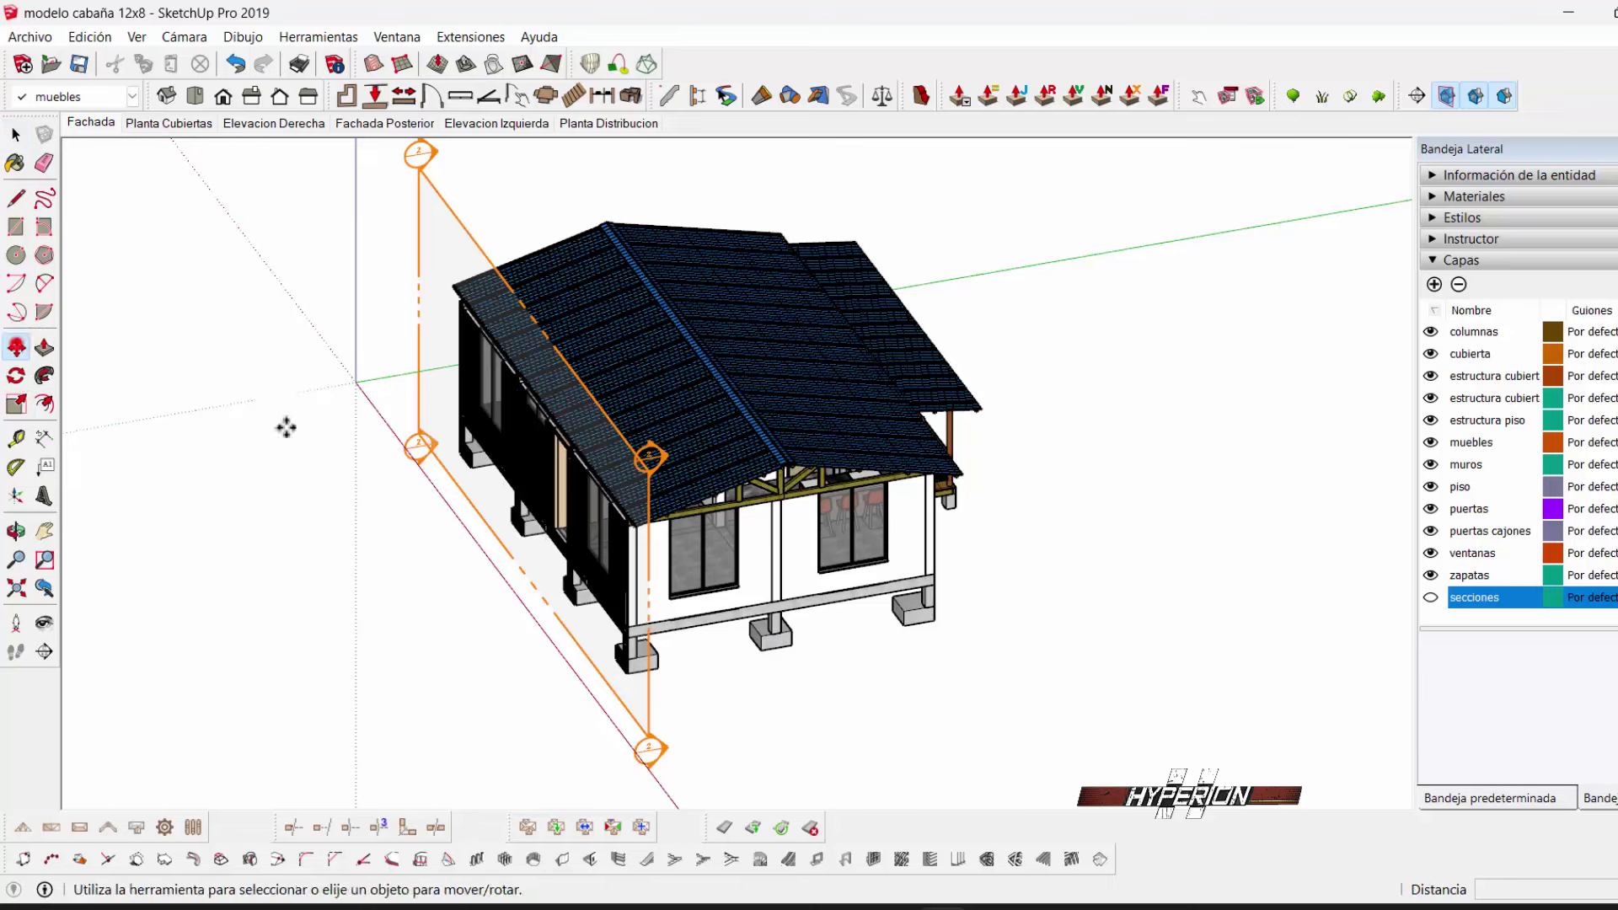
left_click(647, 746)
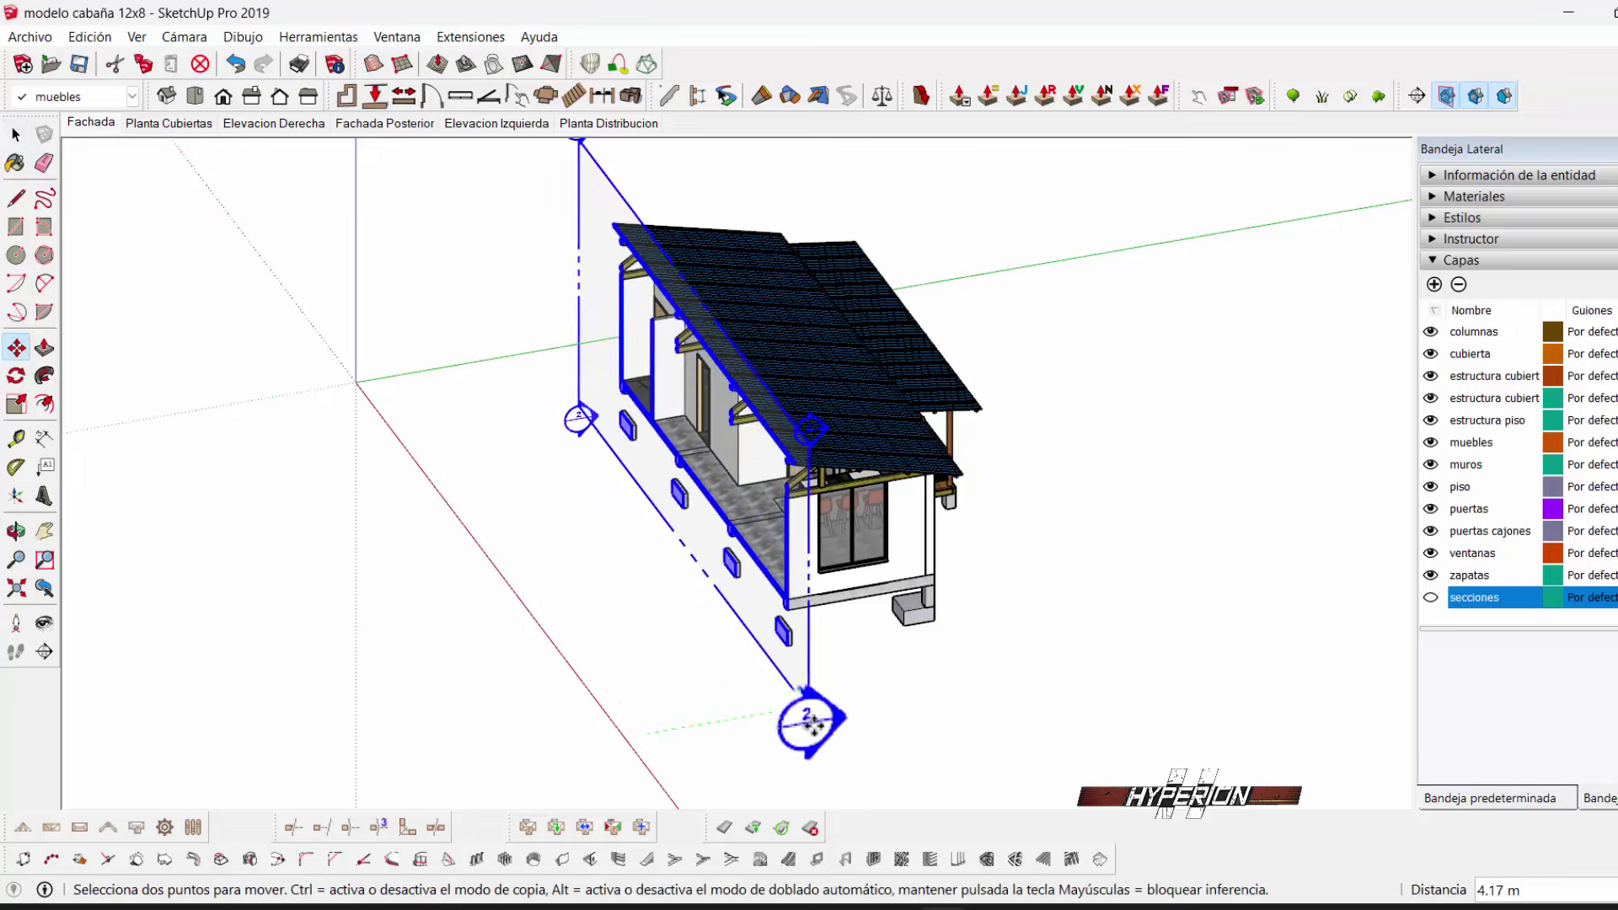
left_click(818, 725)
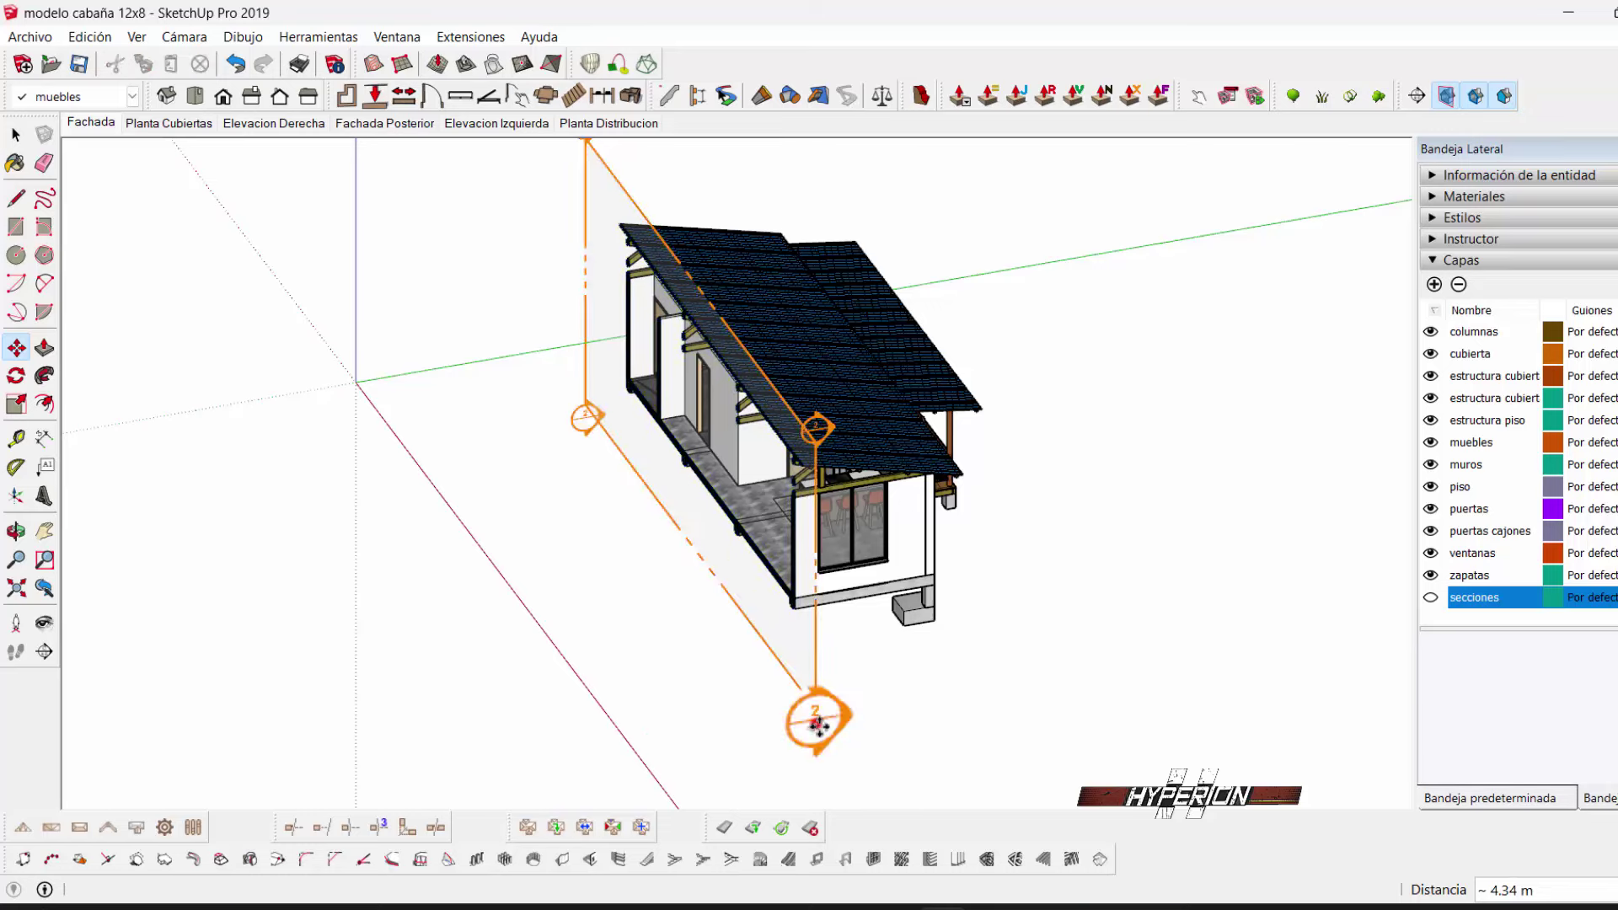
left_click(15, 134)
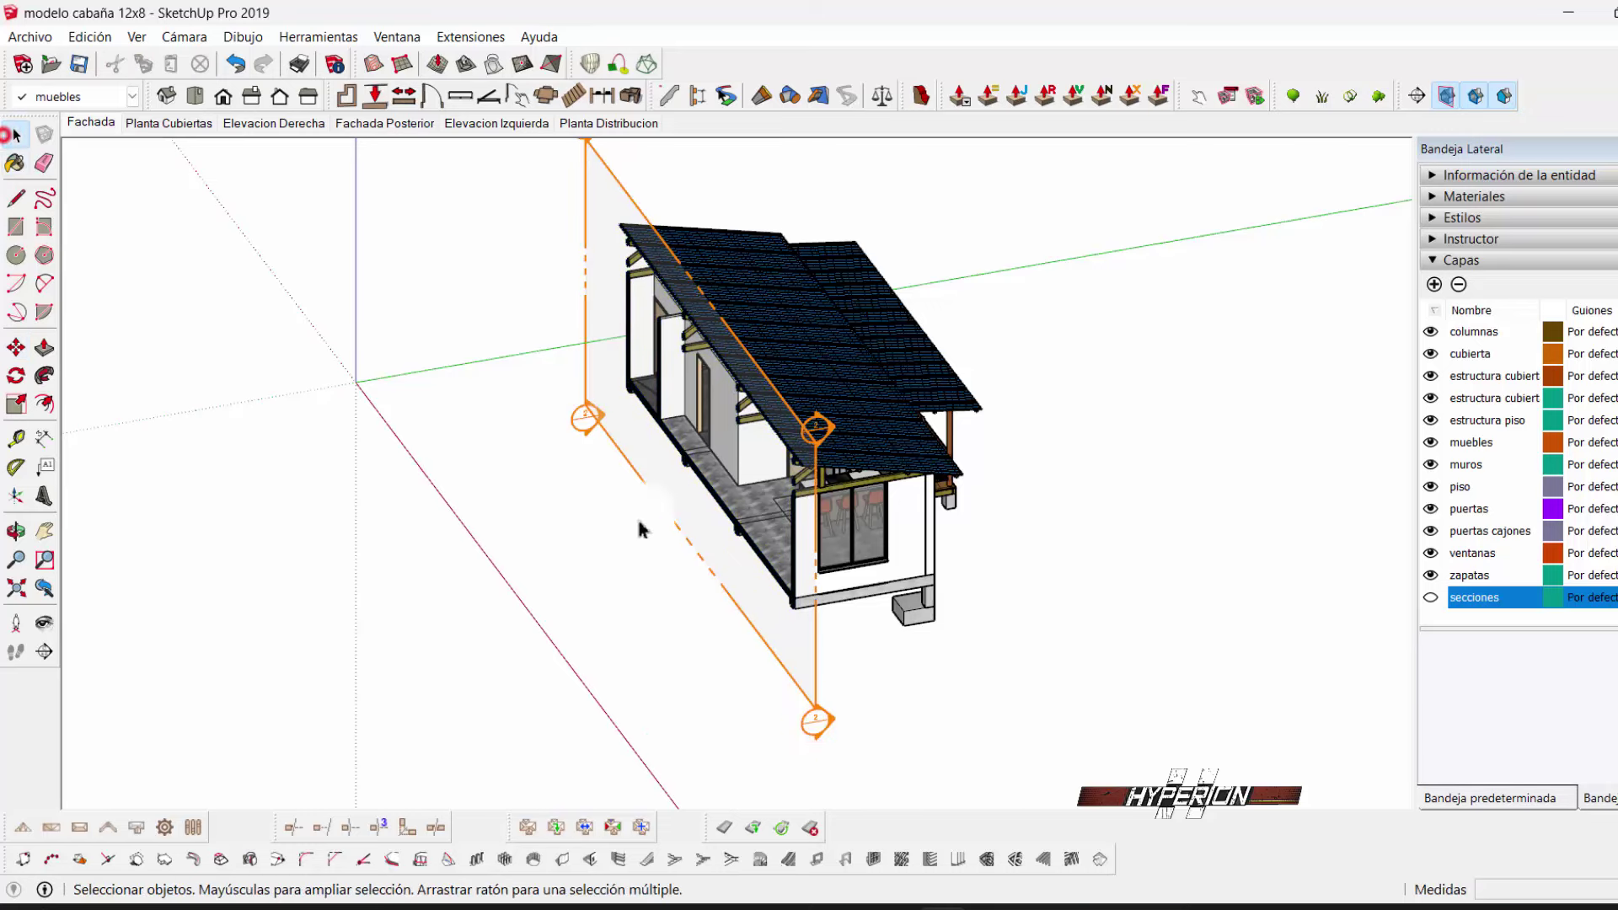
- Align the view straight onto the section cut and zoom to frame the front section
left_click(722, 597)
right_click(726, 594)
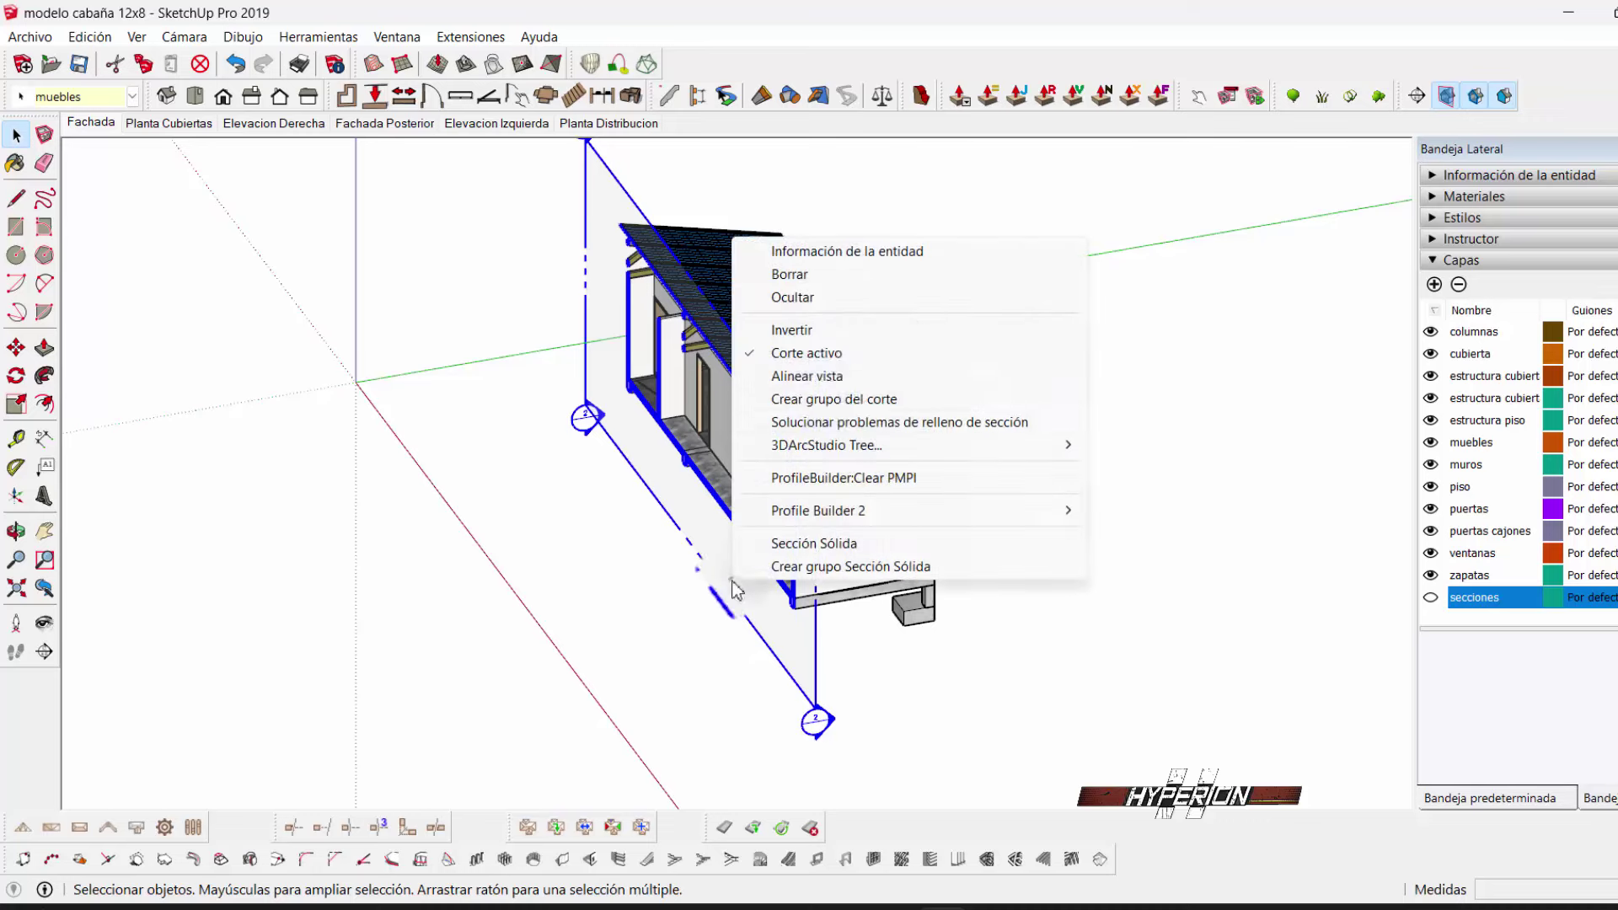
left_click(830, 379)
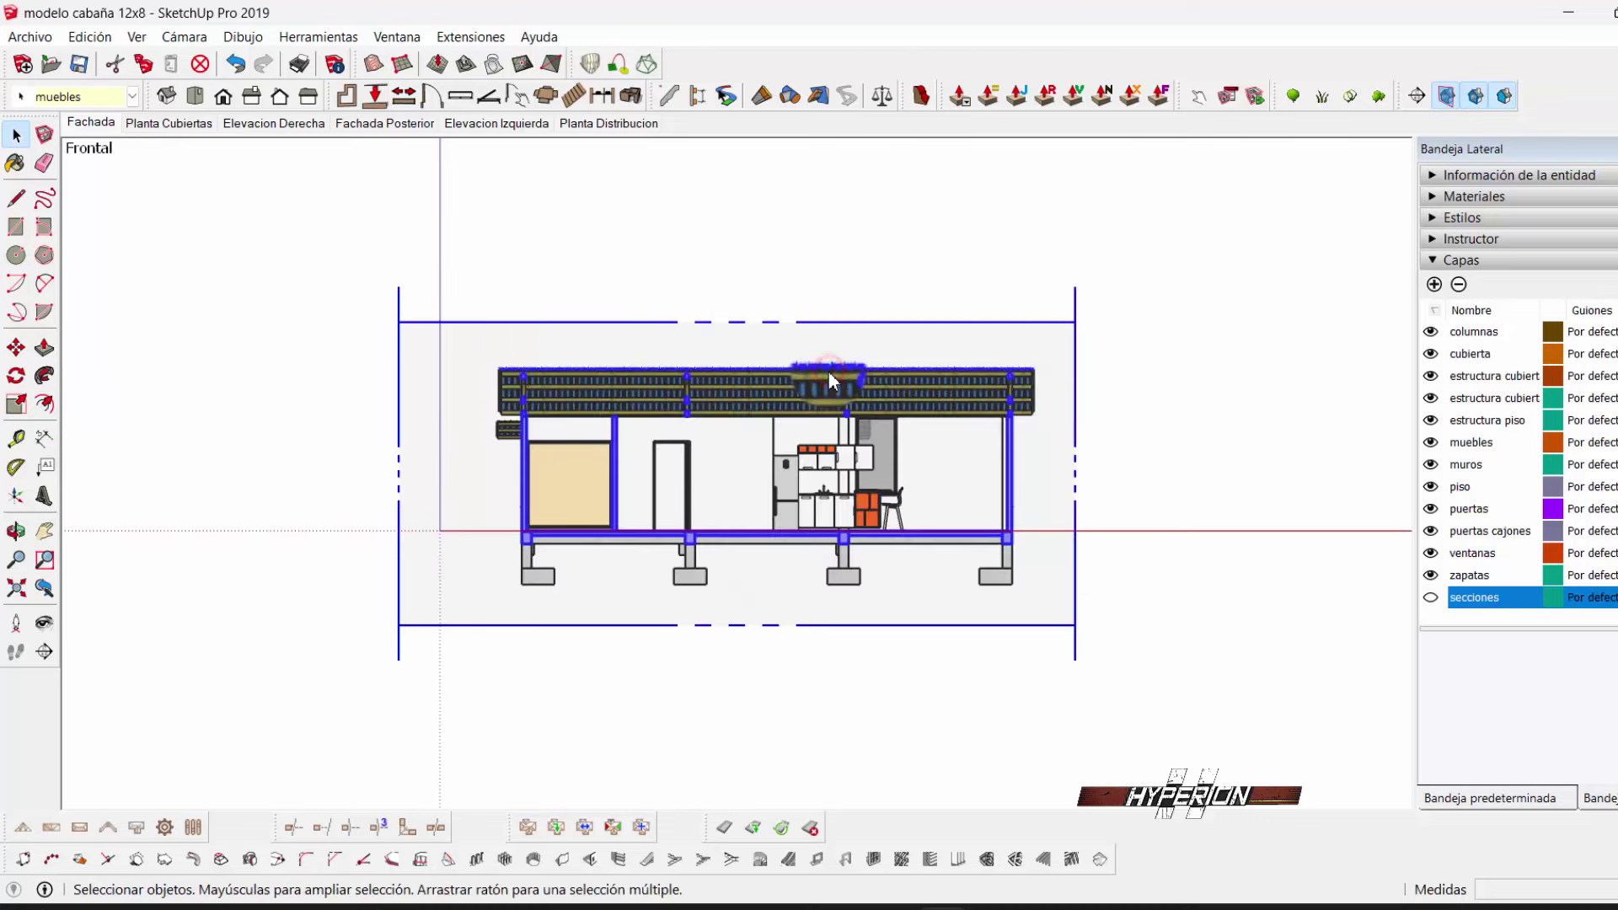
scroll(809, 405, "up", 2)
scroll(796, 421, "up", 2)
scroll(791, 431, "up", 2)
scroll(790, 432, "down", 1)
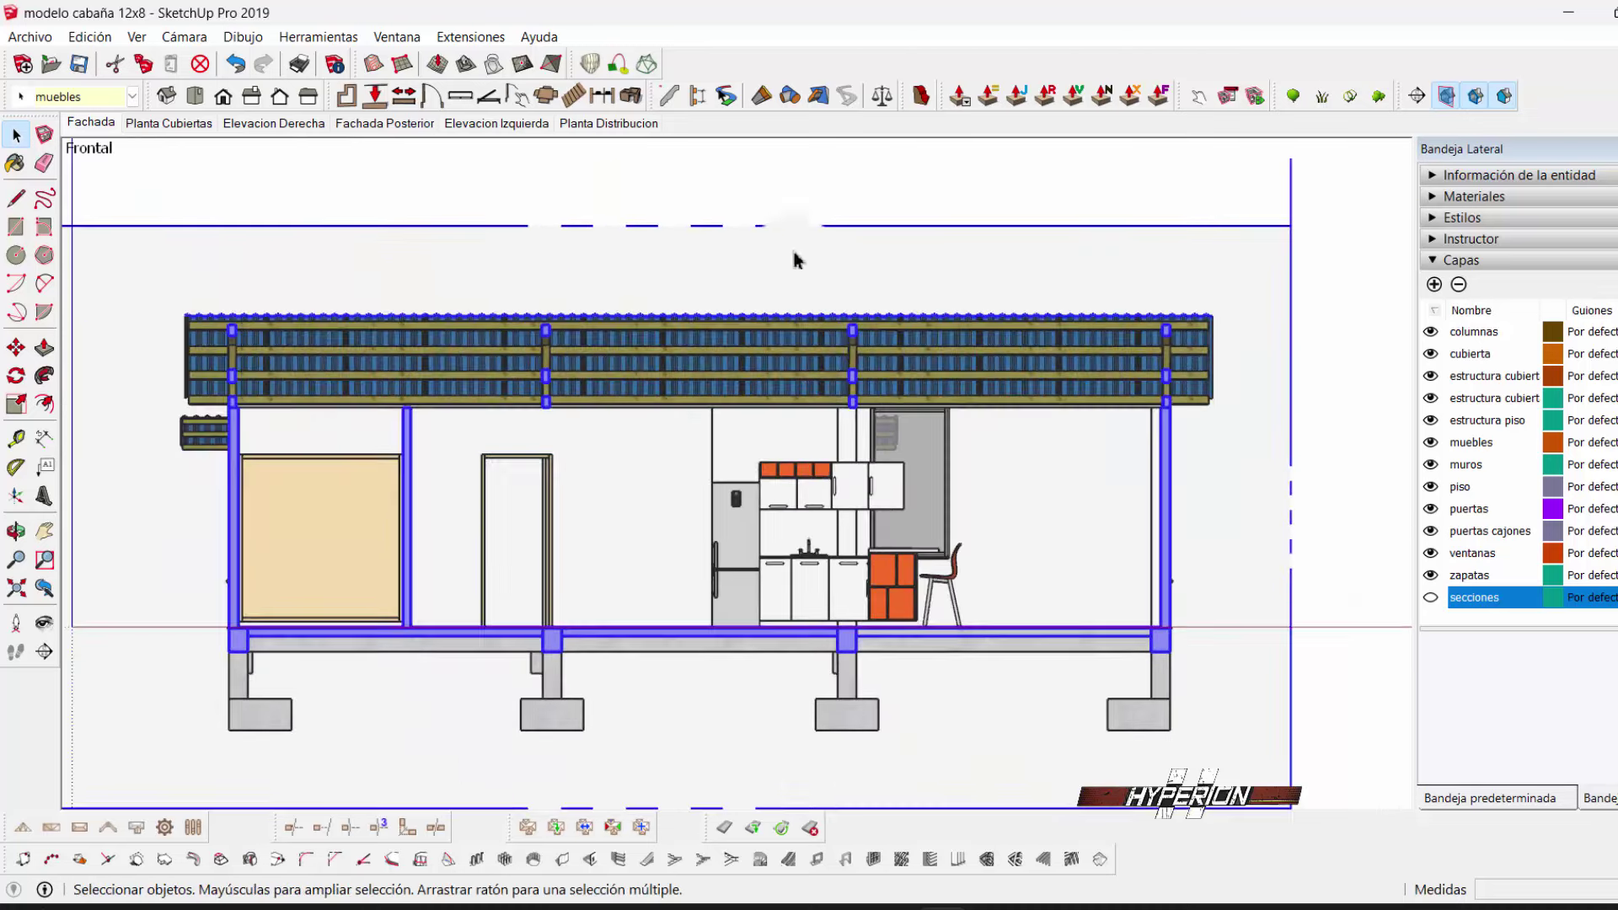
left_click(738, 193)
scroll(1116, 361, "up", 2)
scroll(1269, 356, "down", 2)
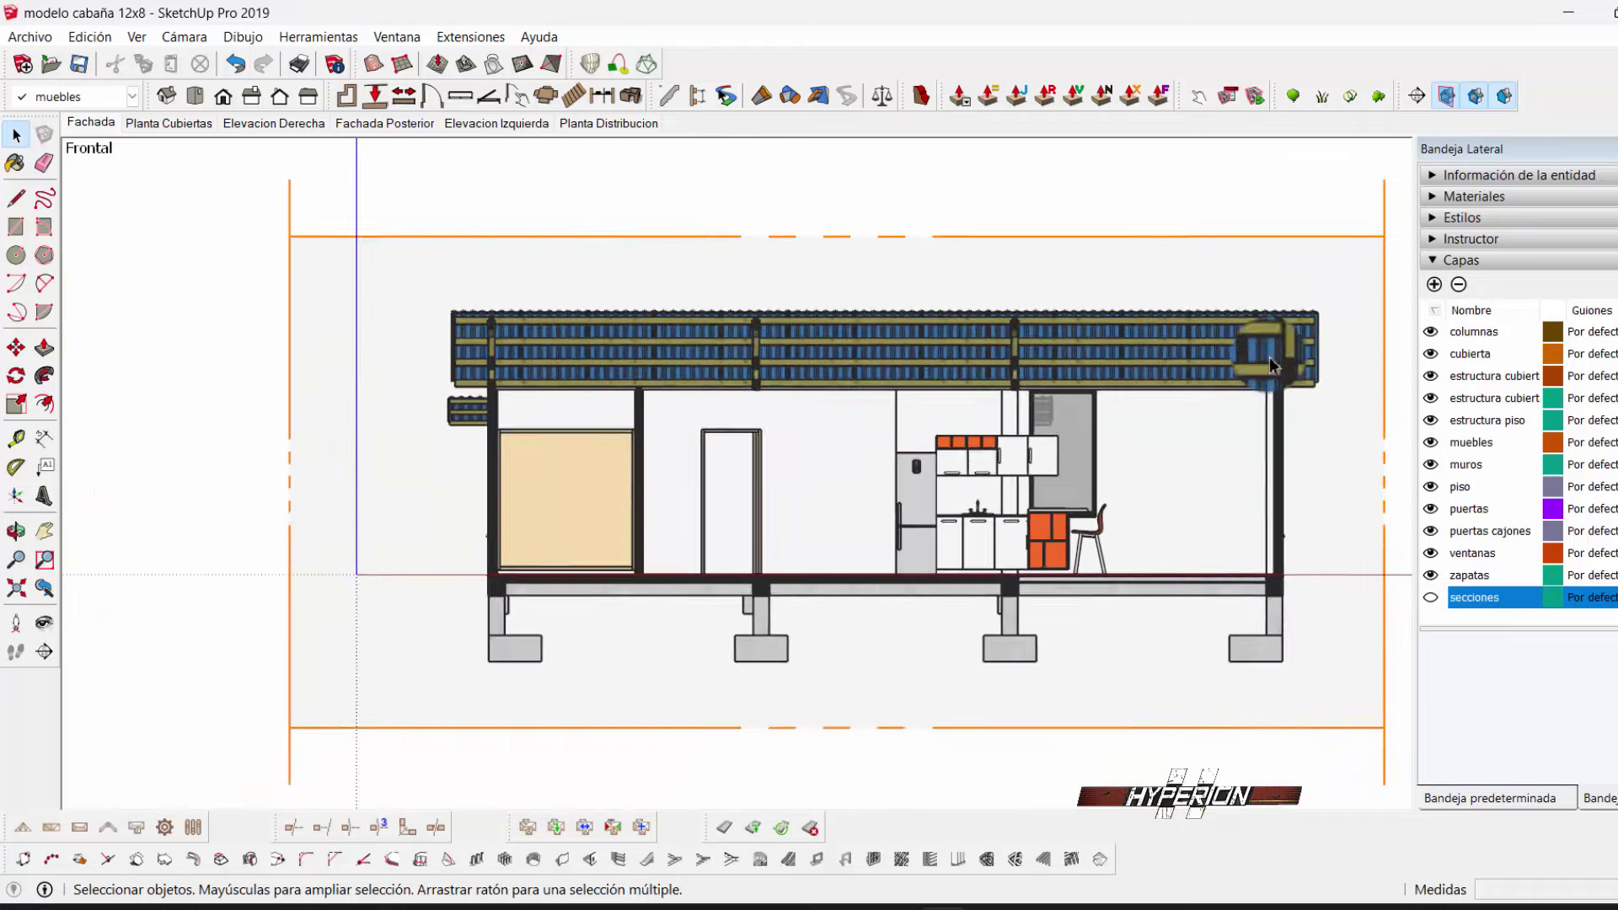
scroll(1167, 375, "up", 1)
scroll(1256, 354, "up", 1)
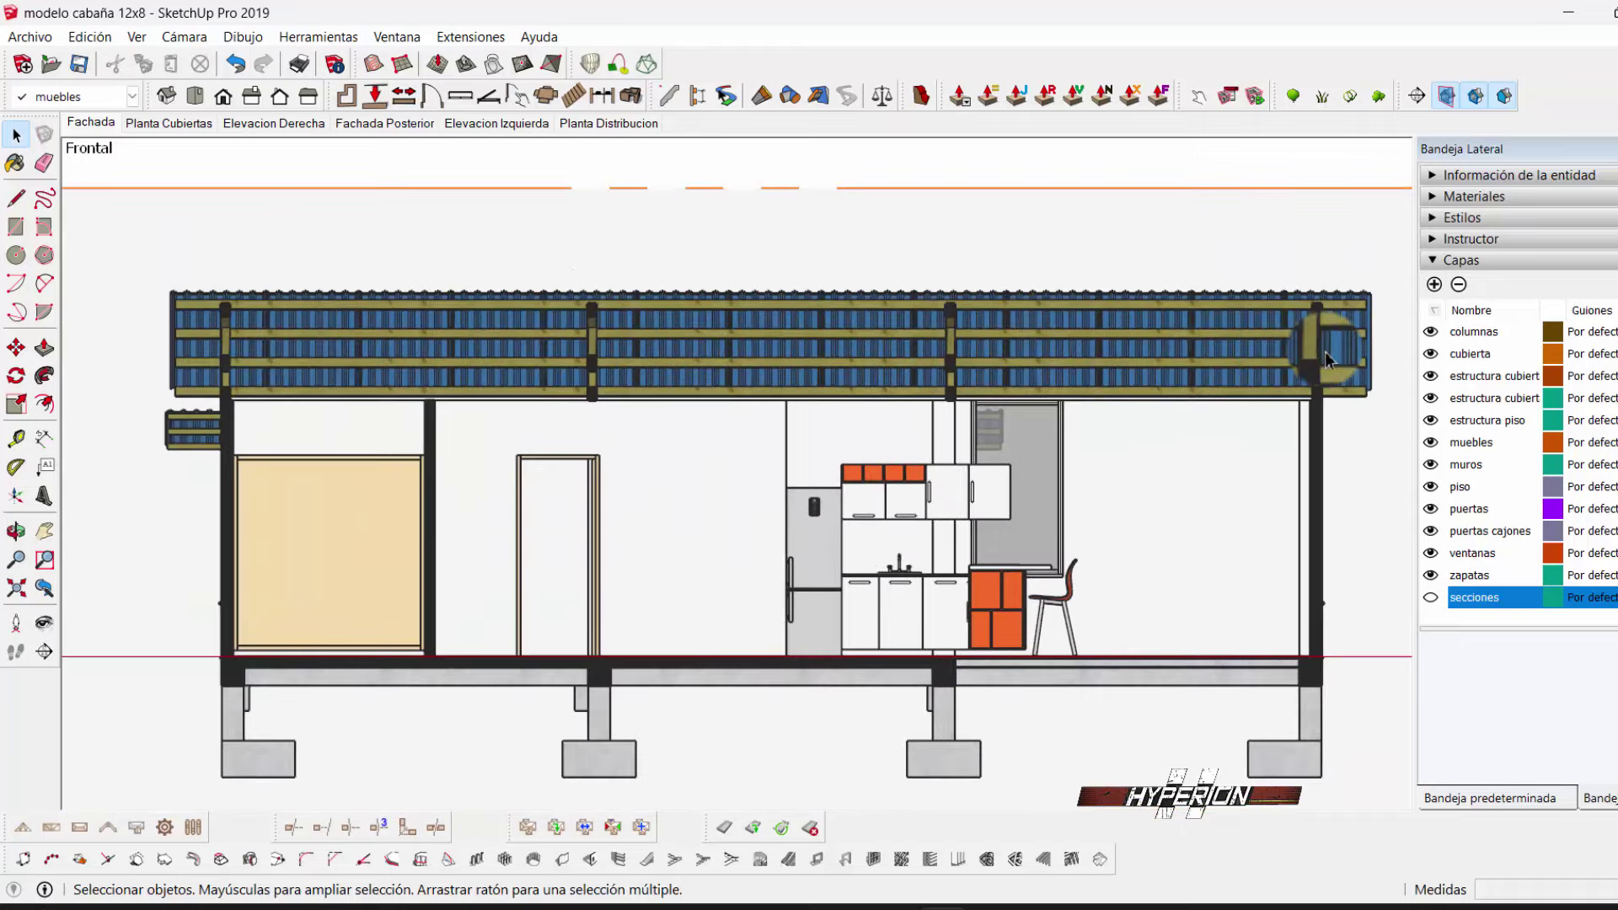
scroll(1192, 264, "down", 1)
scroll(1153, 381, "up", 1)
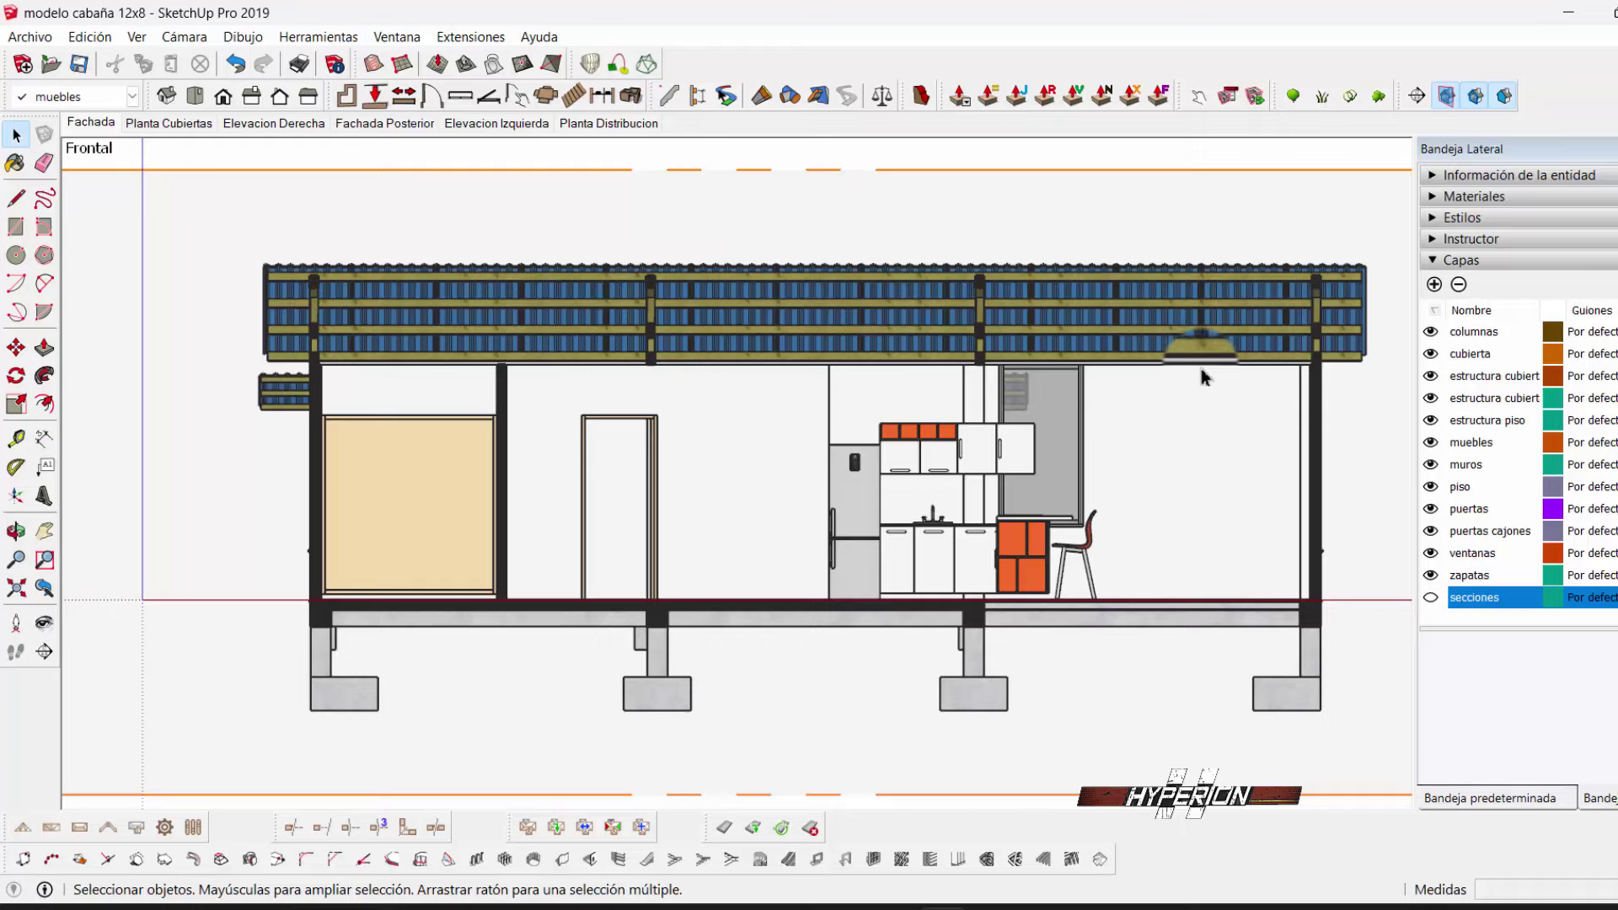
scroll(1226, 370, "up", 1)
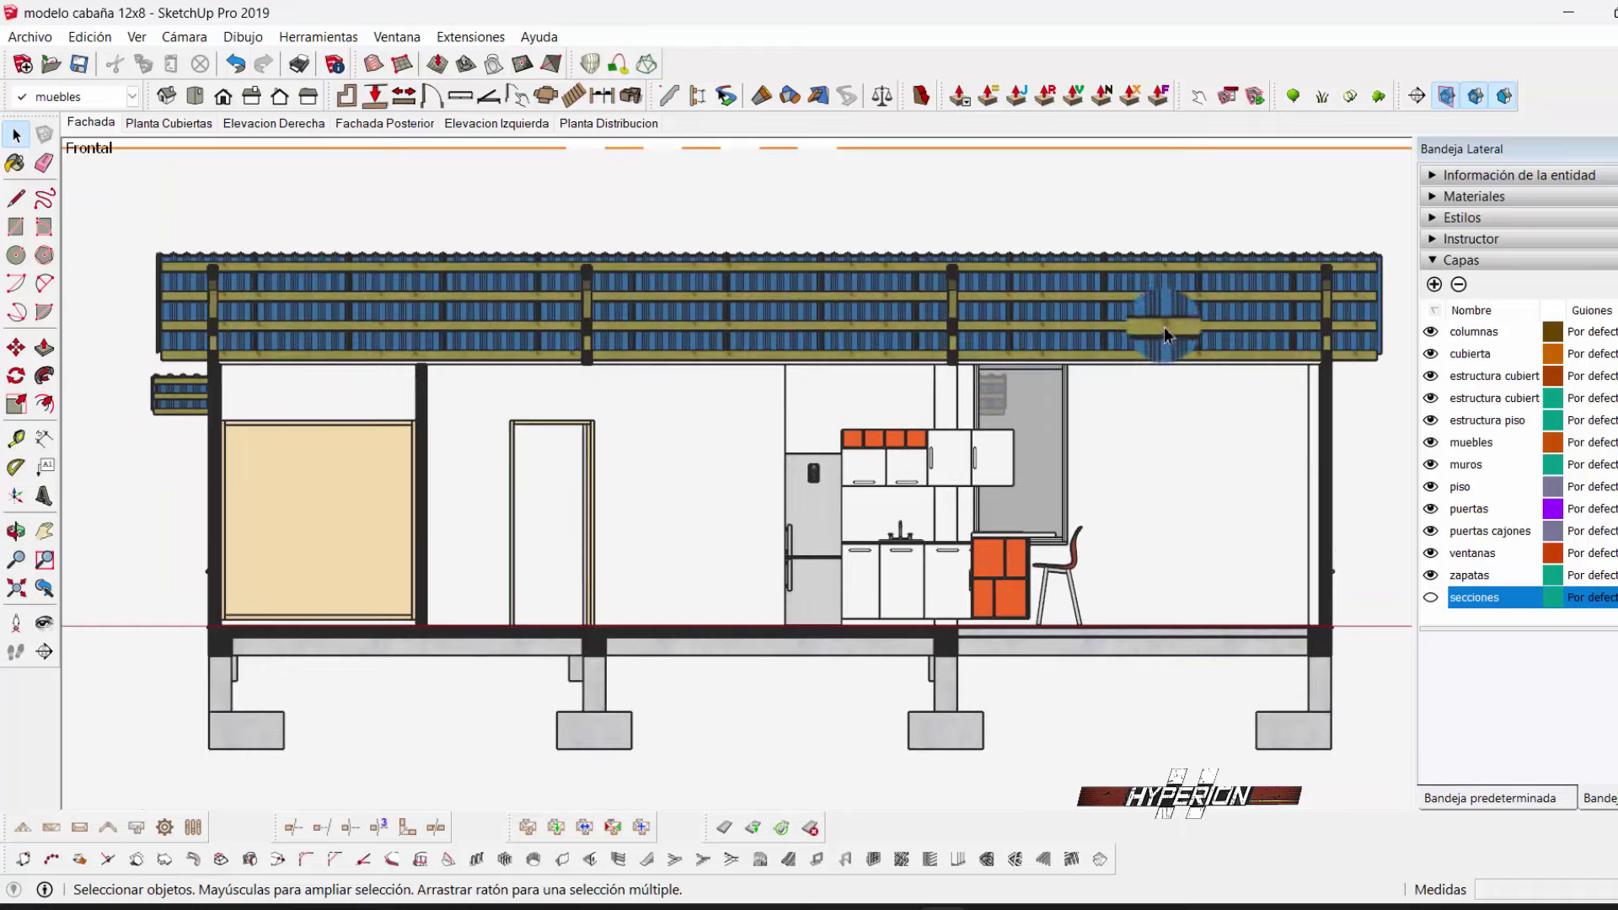
scroll(851, 319, "down", 1)
scroll(957, 372, "up", 1)
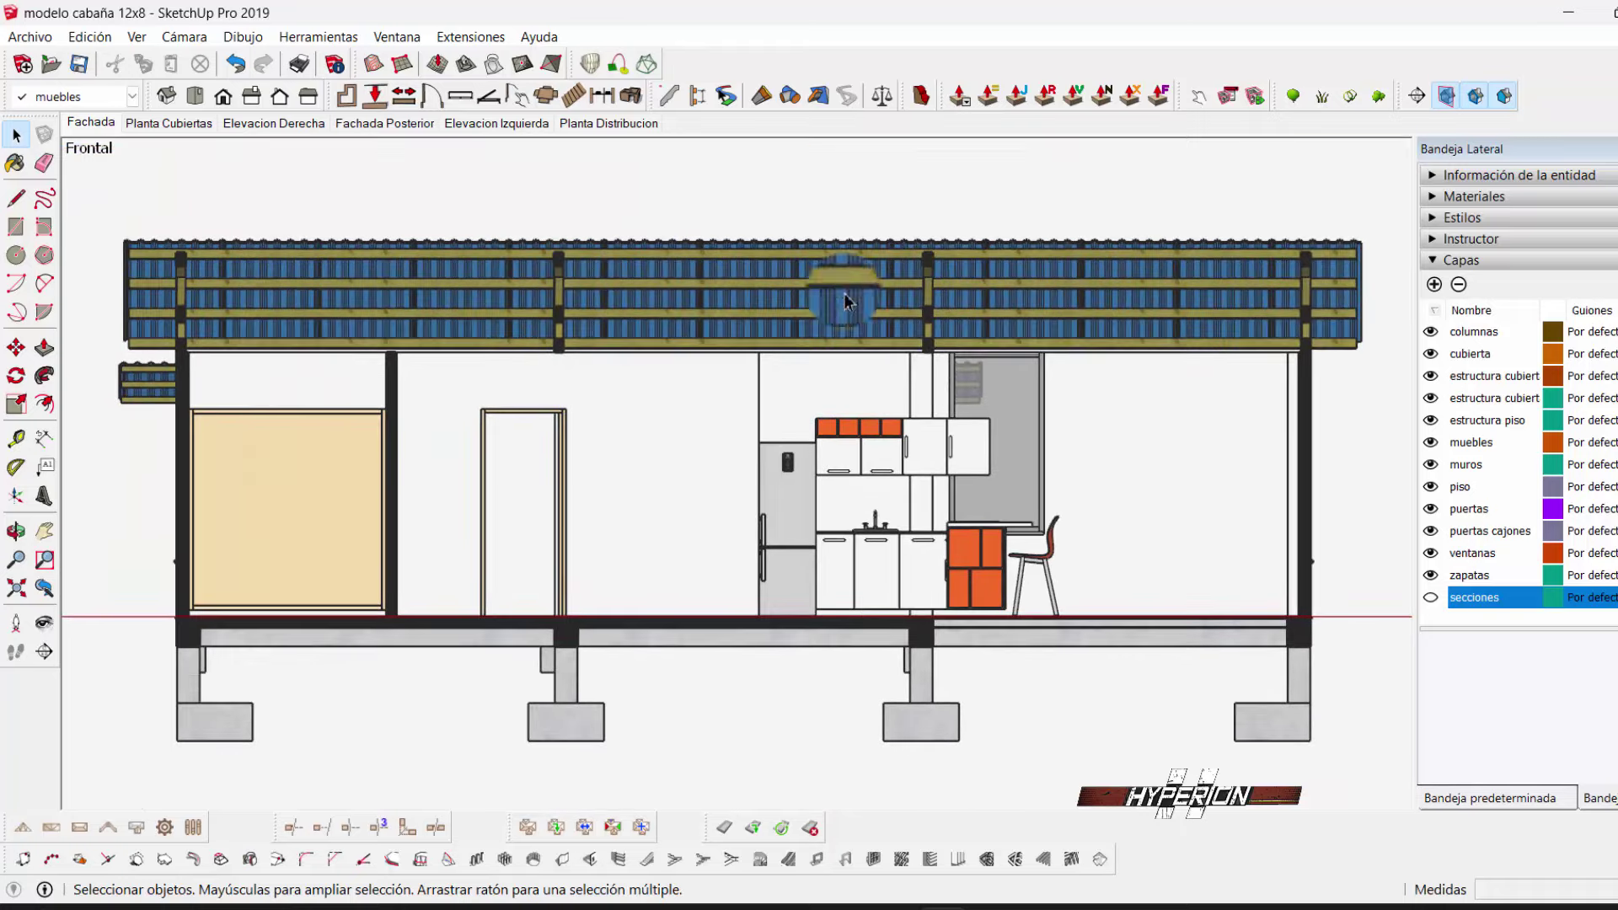
- Save the front section view as scene Escena7, keeping style changes as a new style
left_click(184, 37)
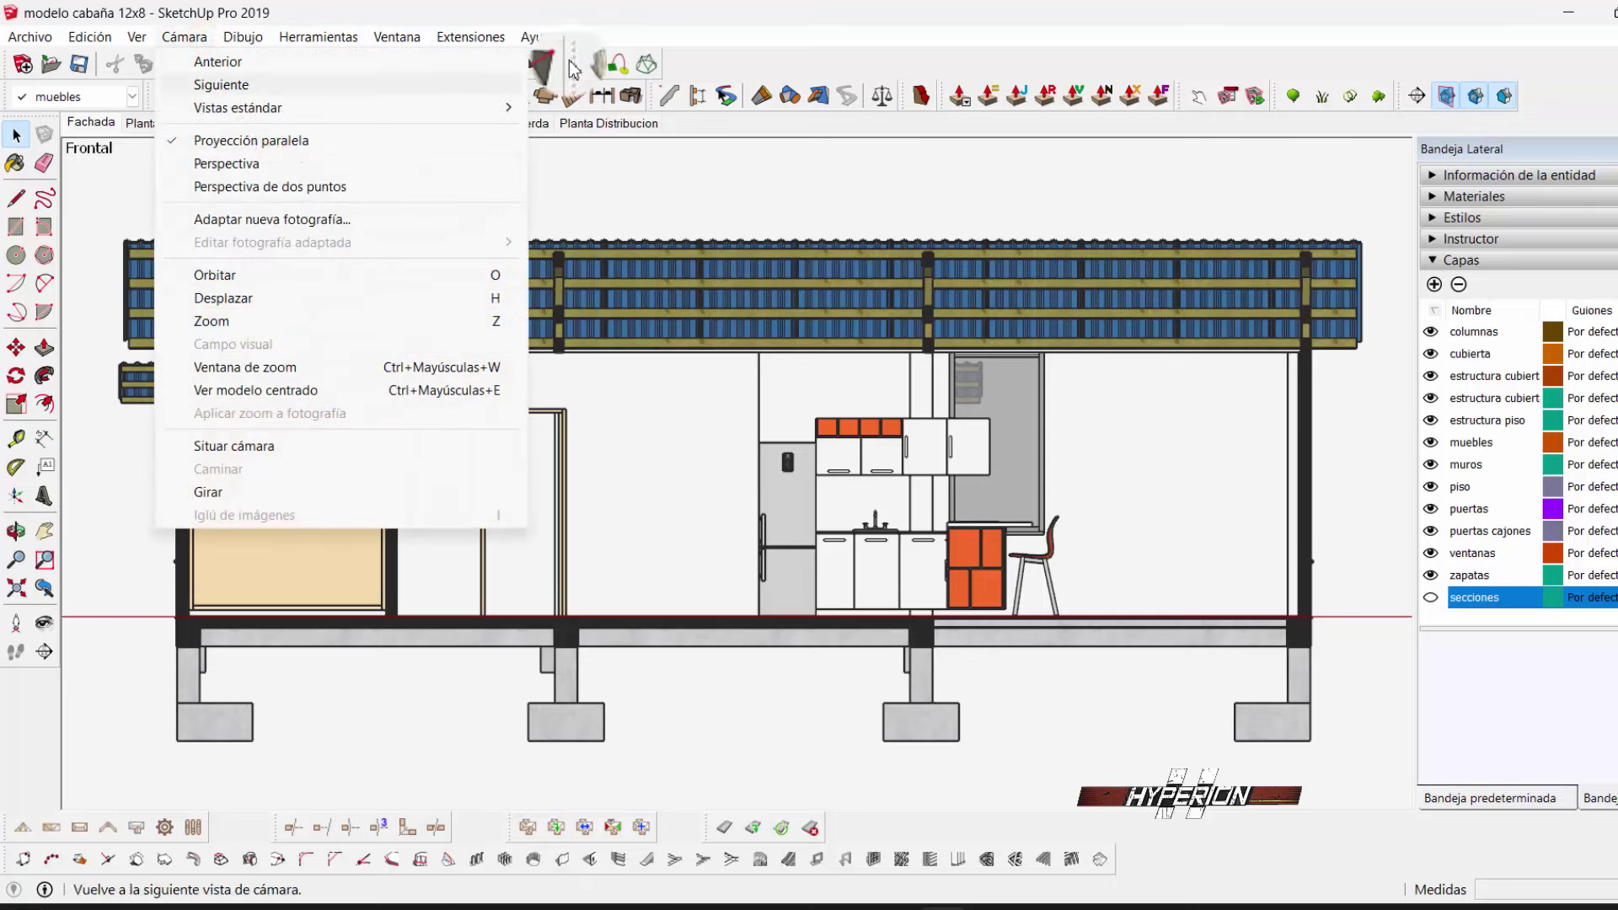
left_click(639, 15)
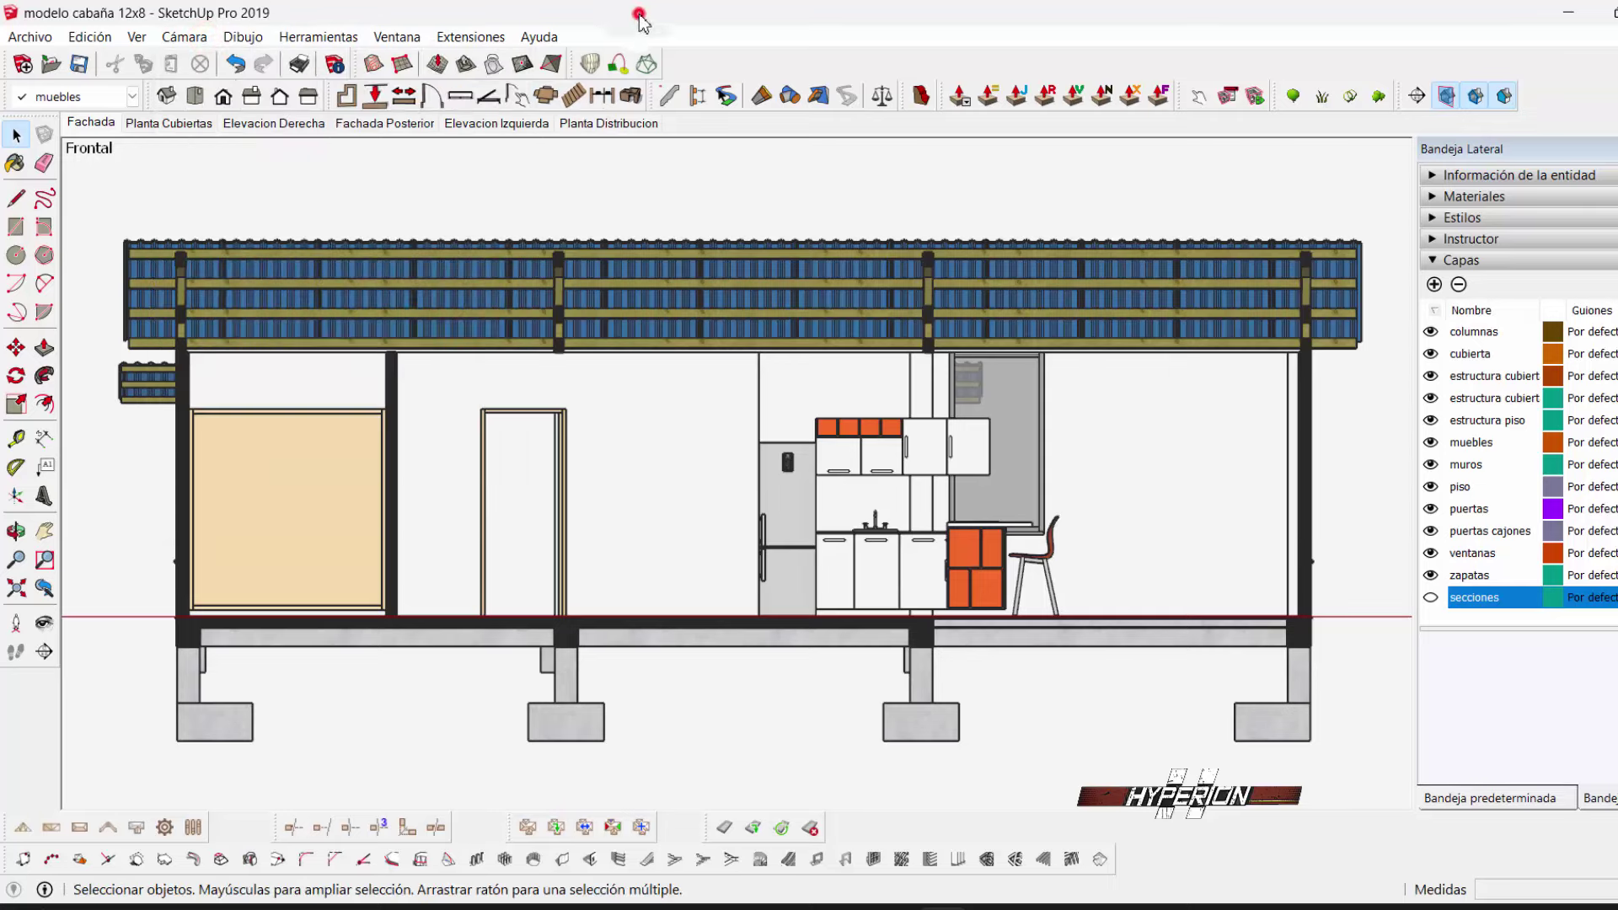
left_click(136, 37)
mouse_move(191, 399)
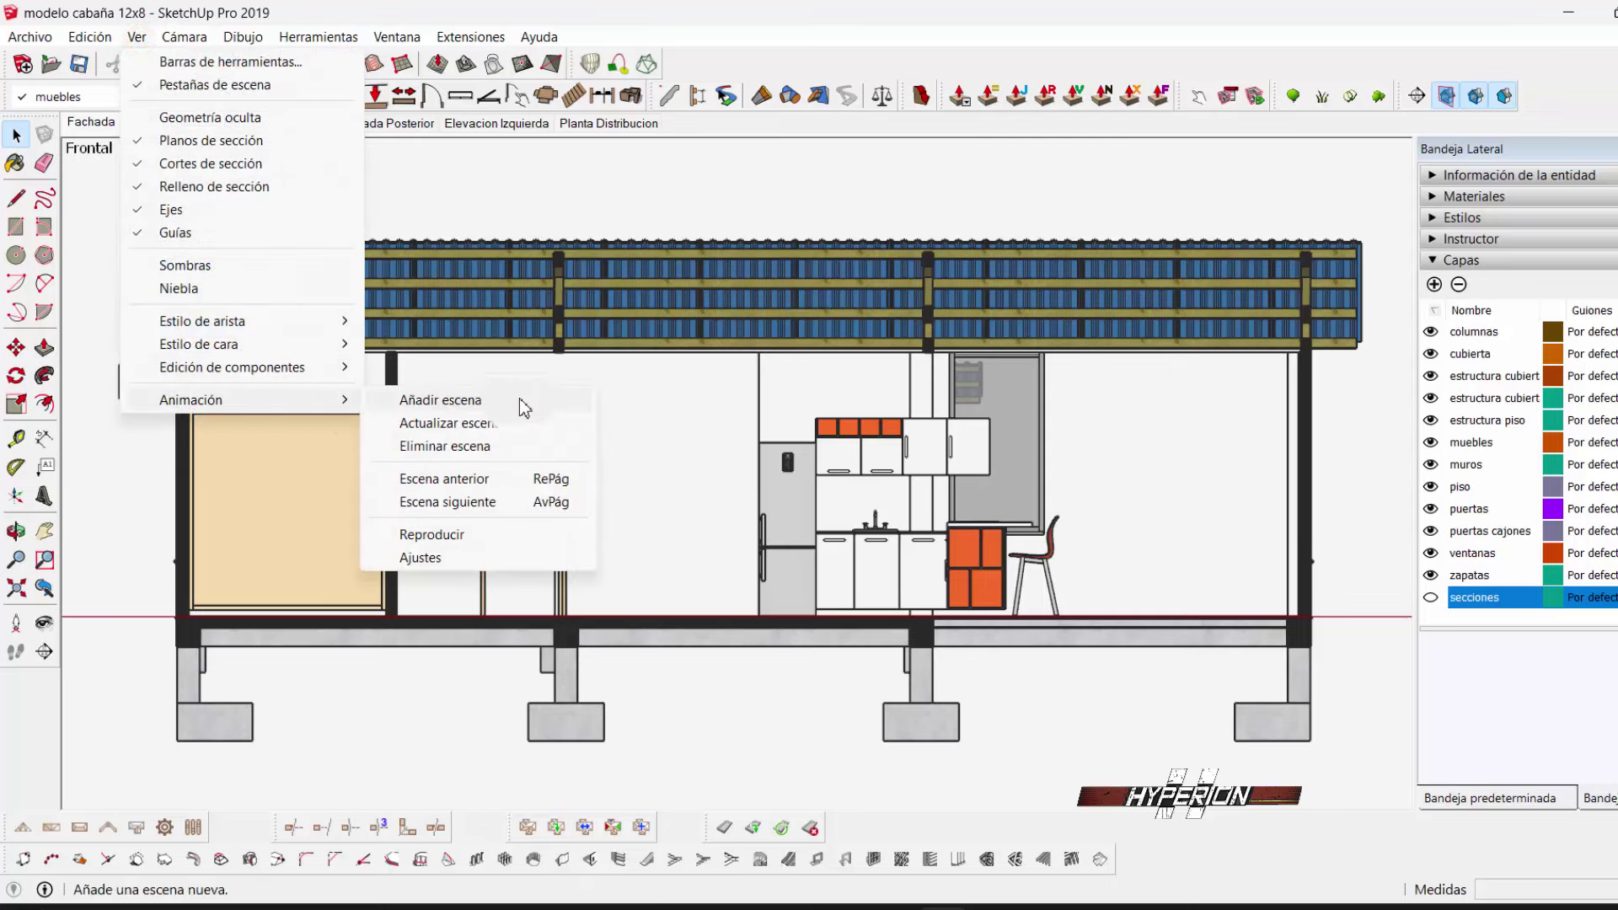
left_click(520, 399)
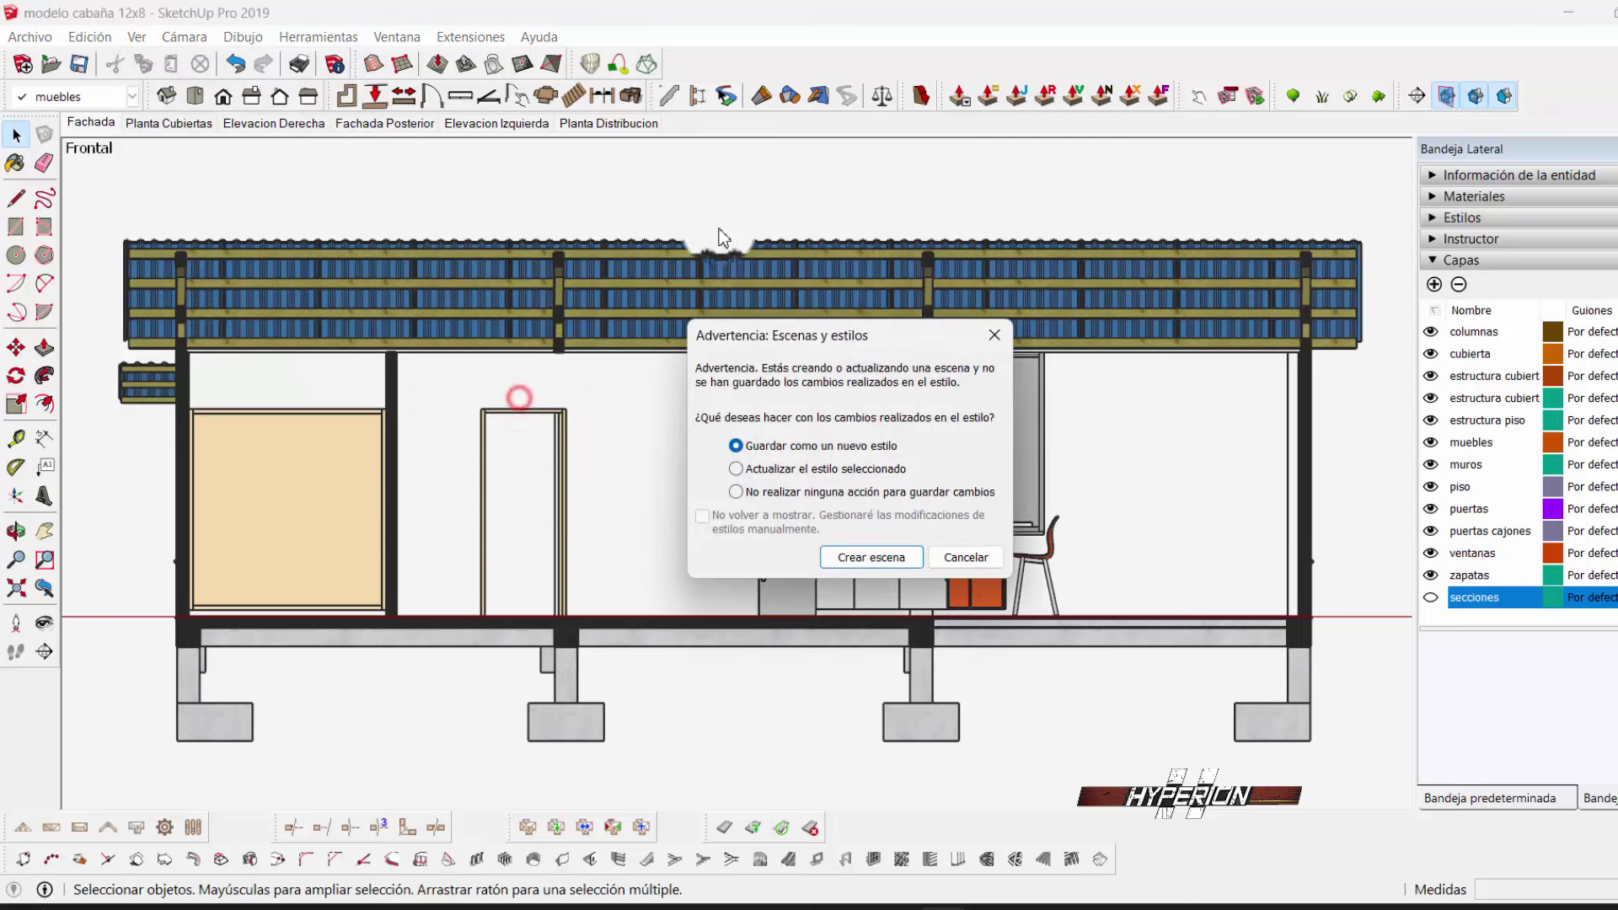
left_click(882, 559)
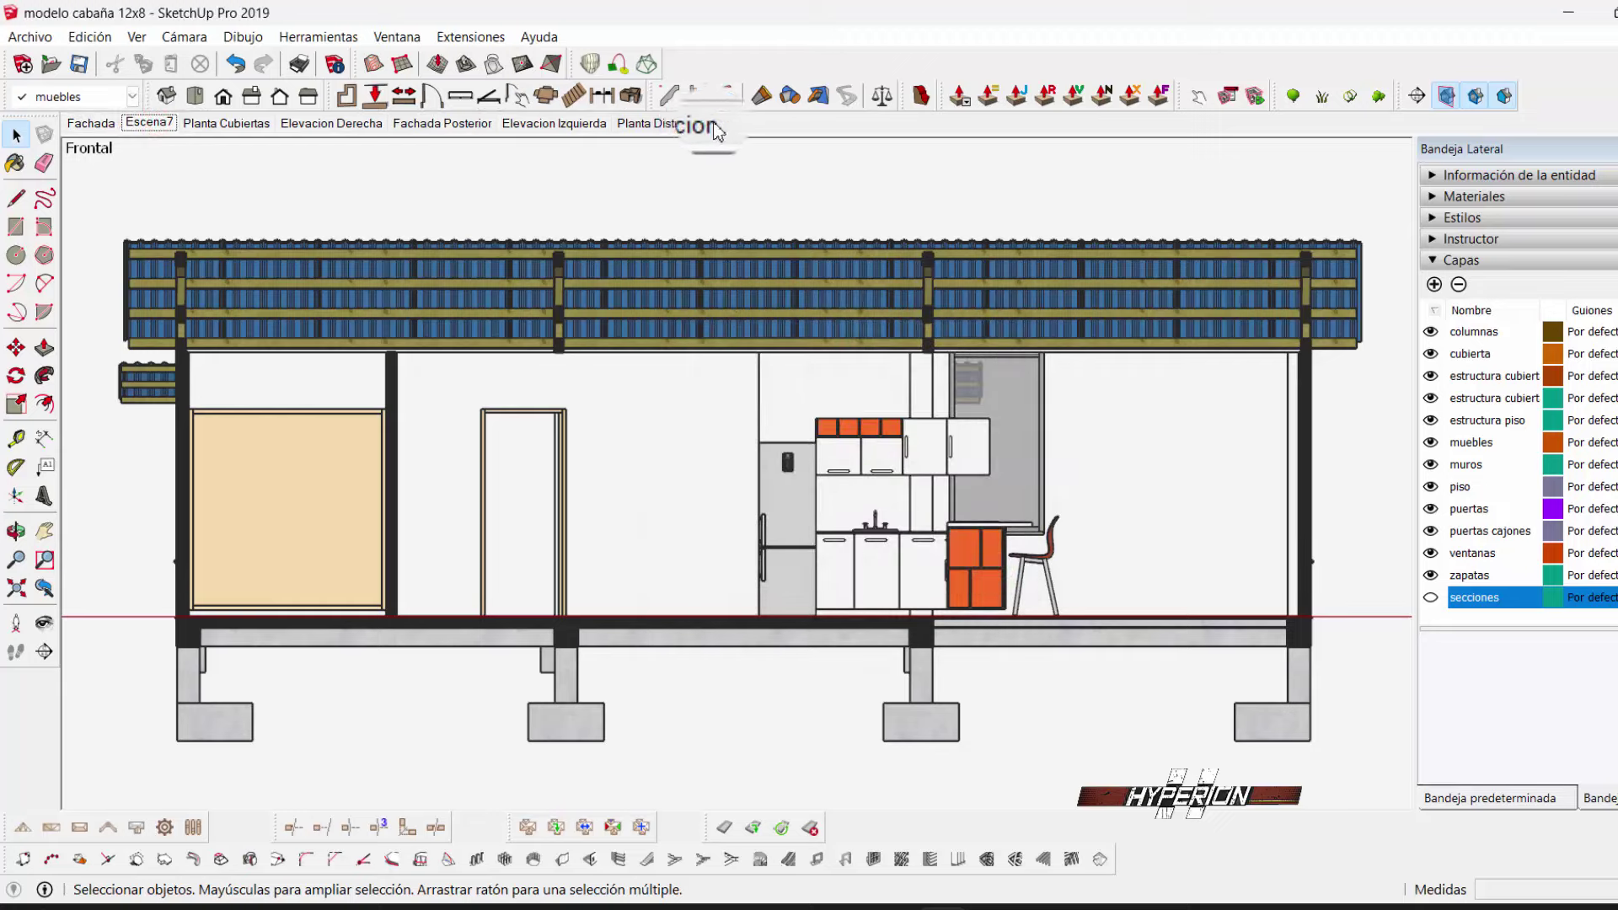
- Put the front section plane on the secciones layer and go to Planta Distribucion
left_click(666, 123)
left_click(190, 125)
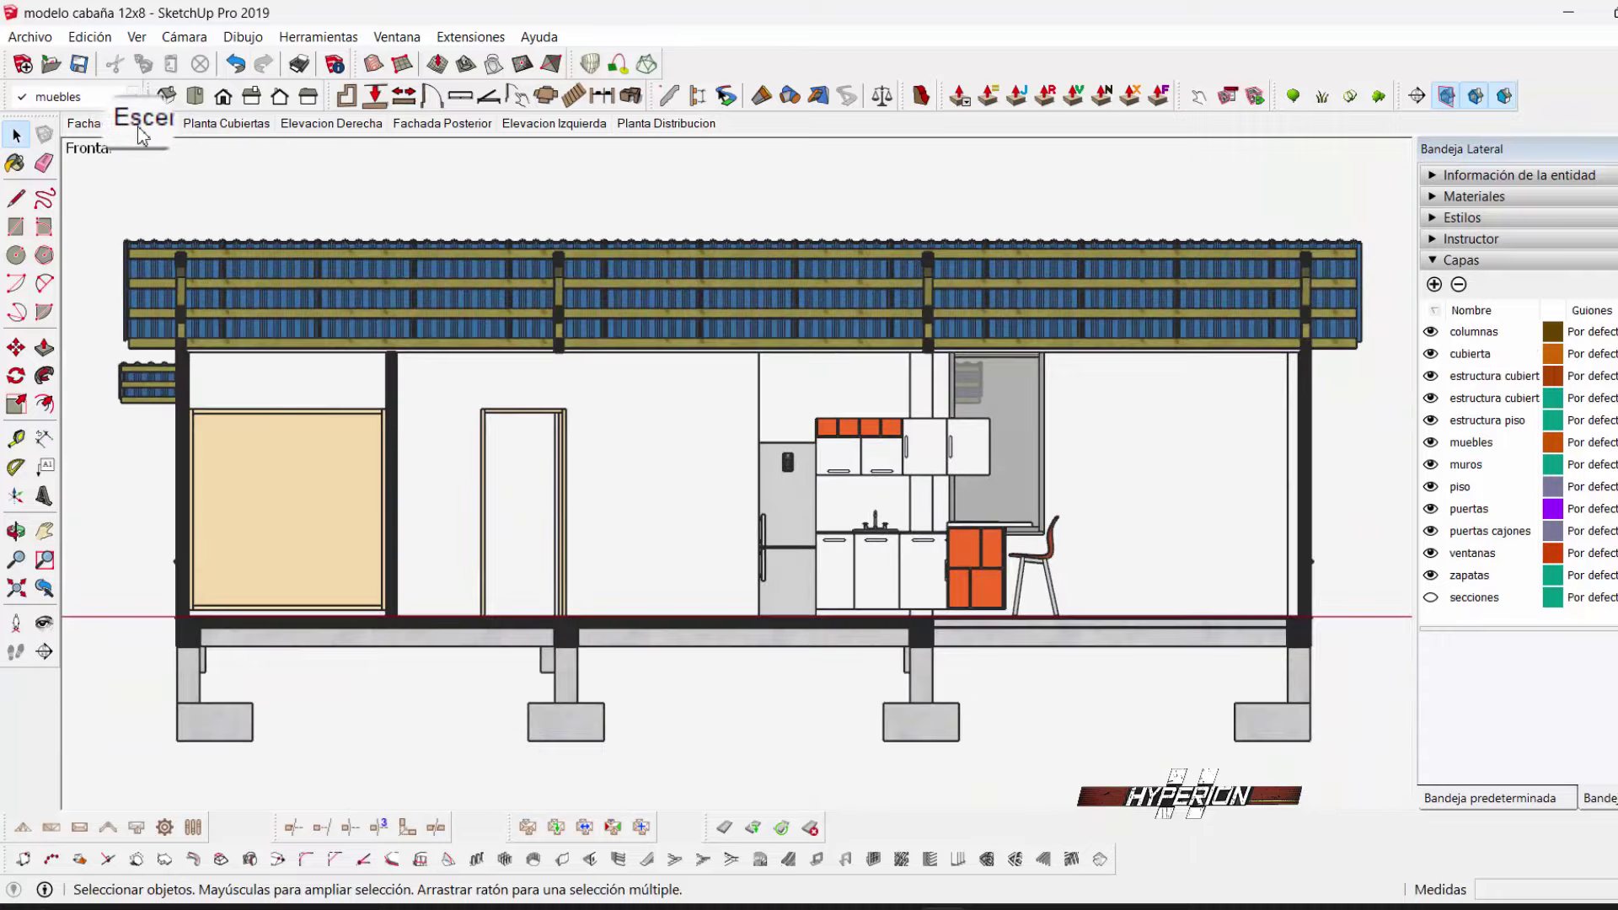
scroll(506, 337, "down", 3)
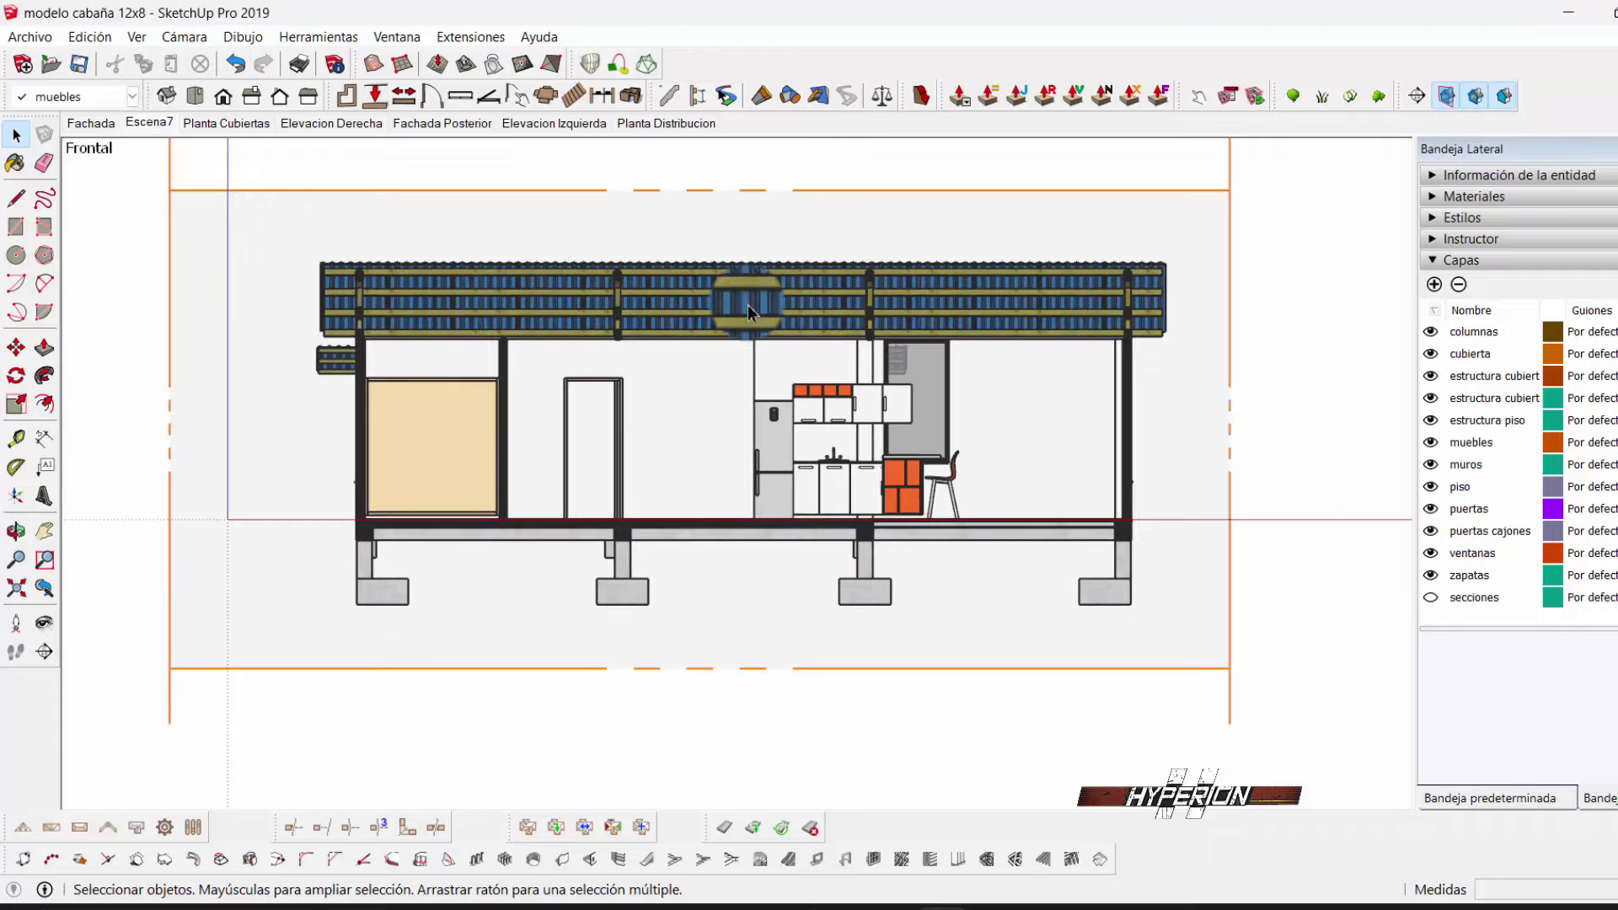
mouse_move(506, 337)
middle_mouse_down()
mouse_move(485, 527)
mouse_move(371, 506)
middle_mouse_up()
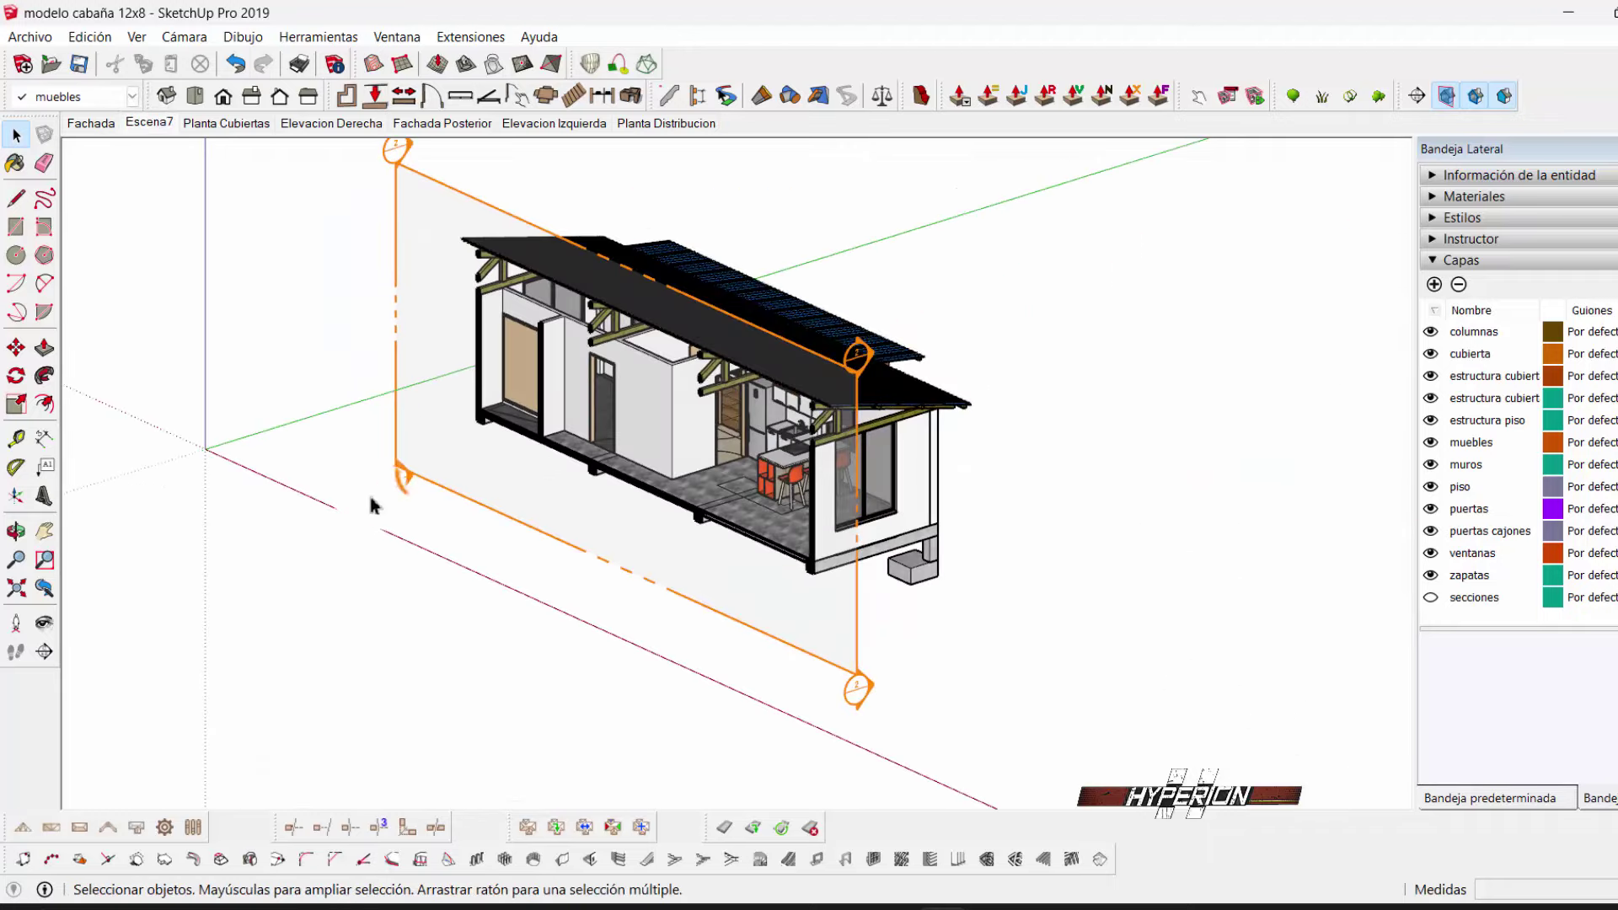
left_click(405, 464)
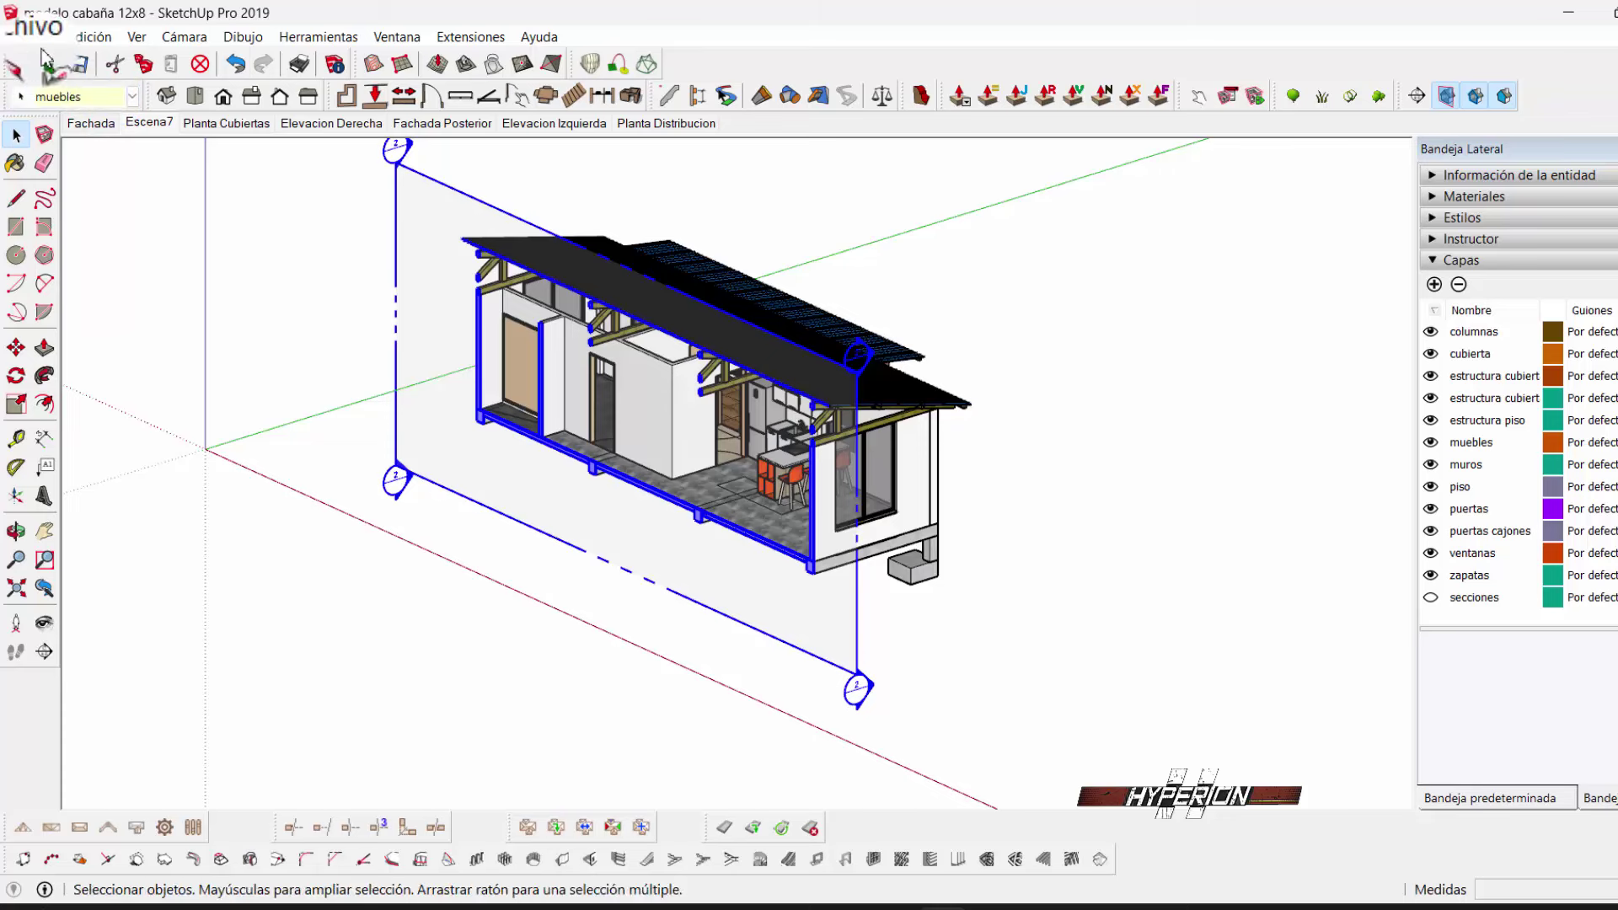
left_click(132, 96)
left_click(137, 330)
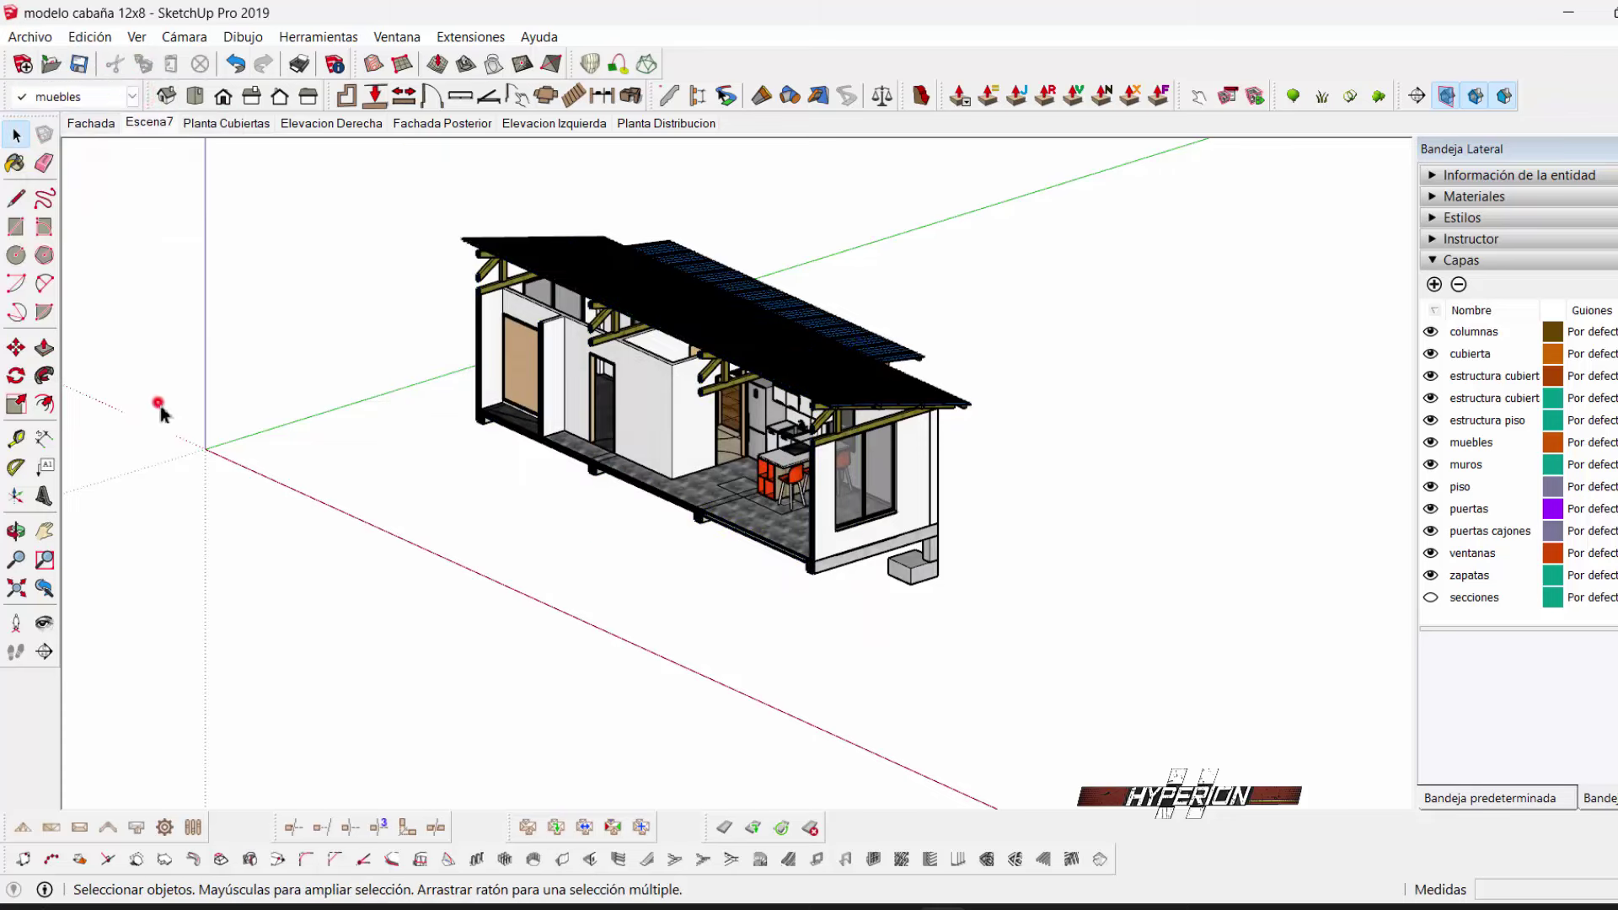
left_click_drag(666, 123, 681, 139)
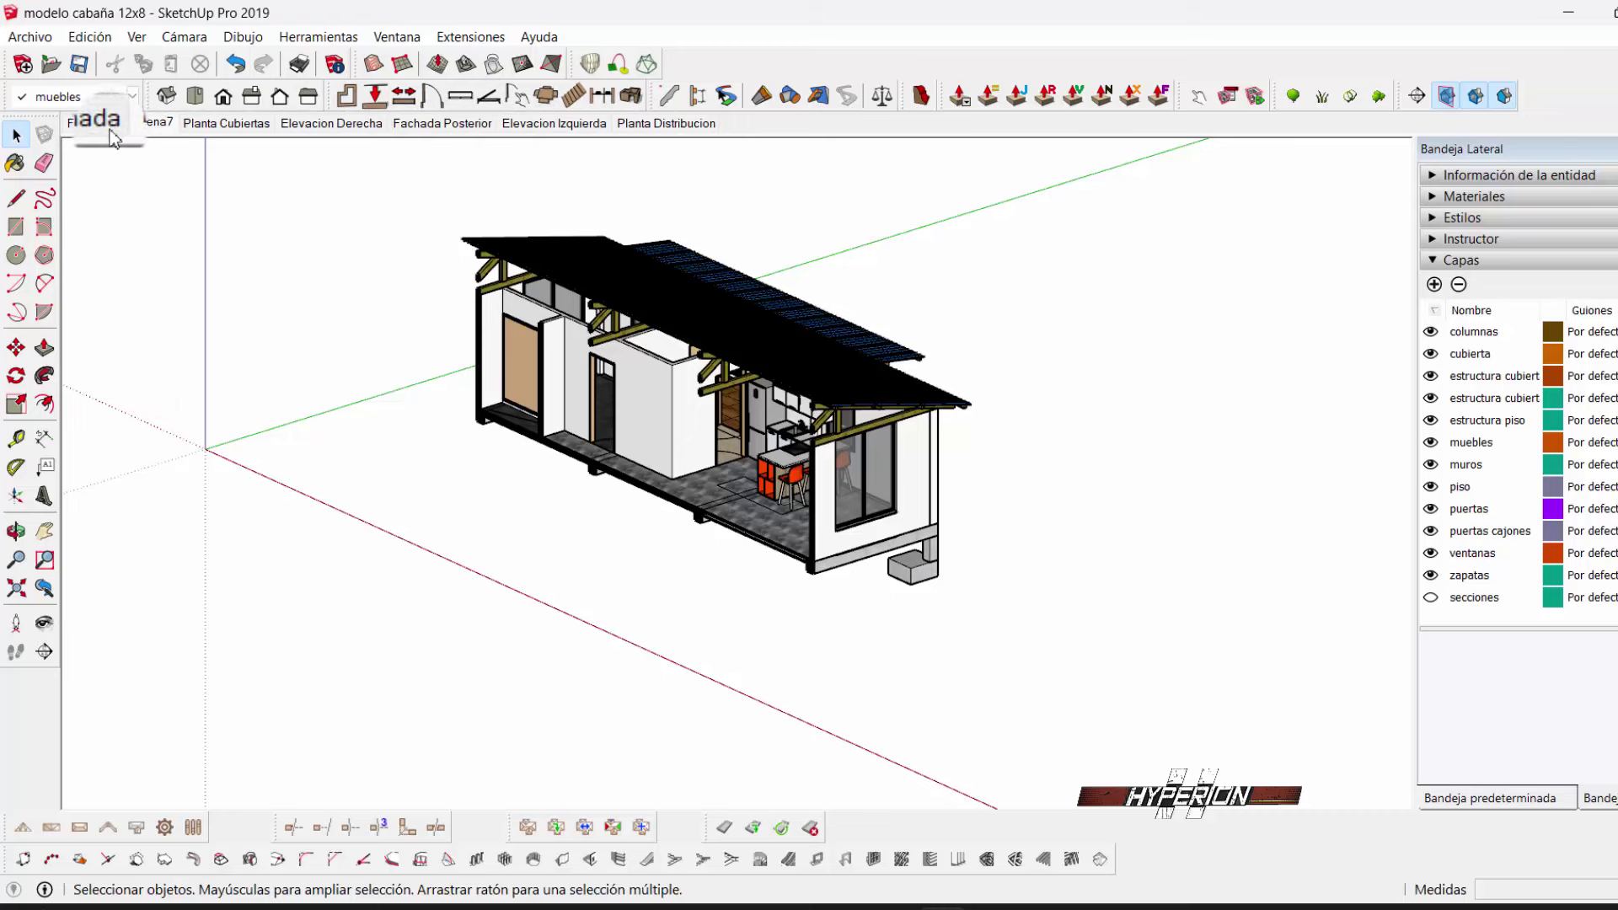
left_click(662, 126)
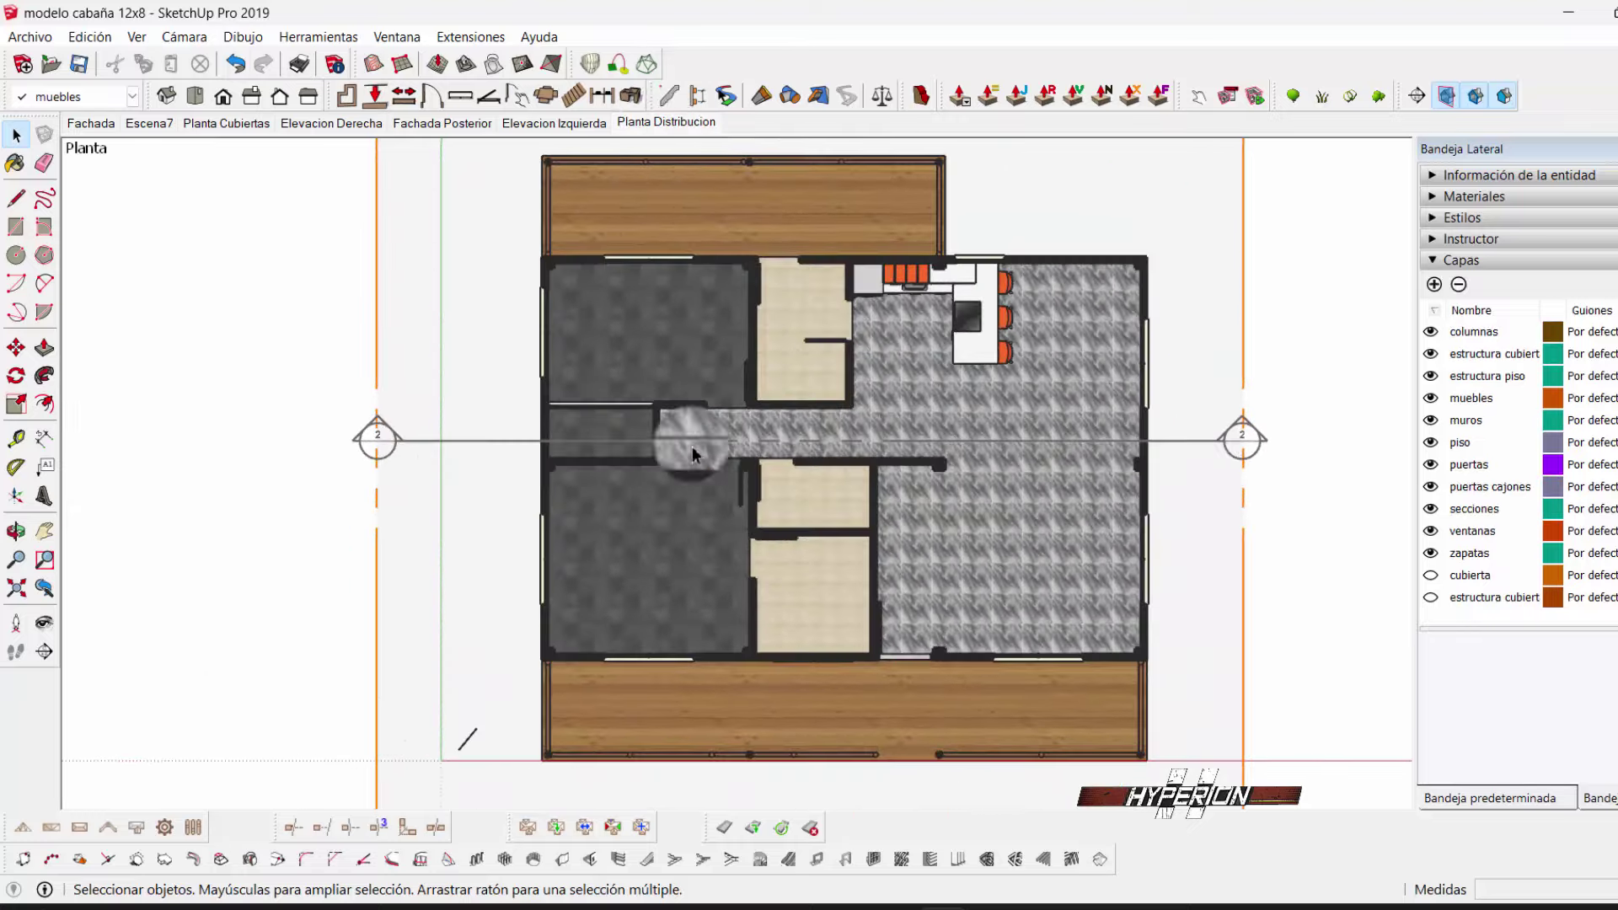
- Put the floor plan's section plane on secciones, hide that layer, and return to Escena7
scroll(513, 540, "down", 2)
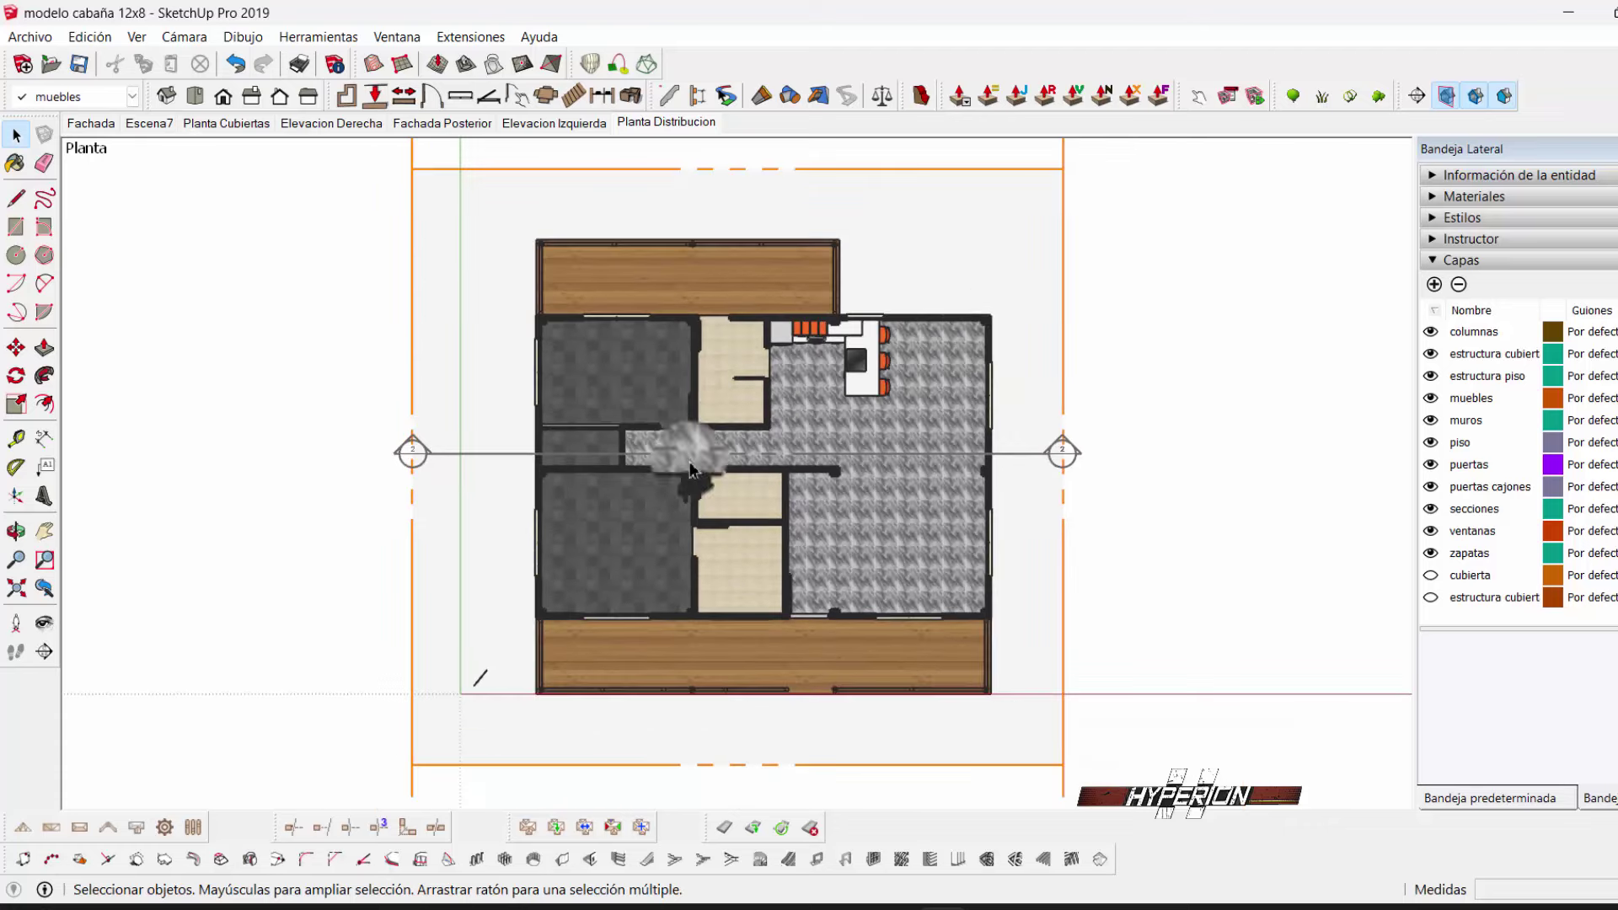
scroll(1014, 289, "up", 1)
left_click(1091, 493)
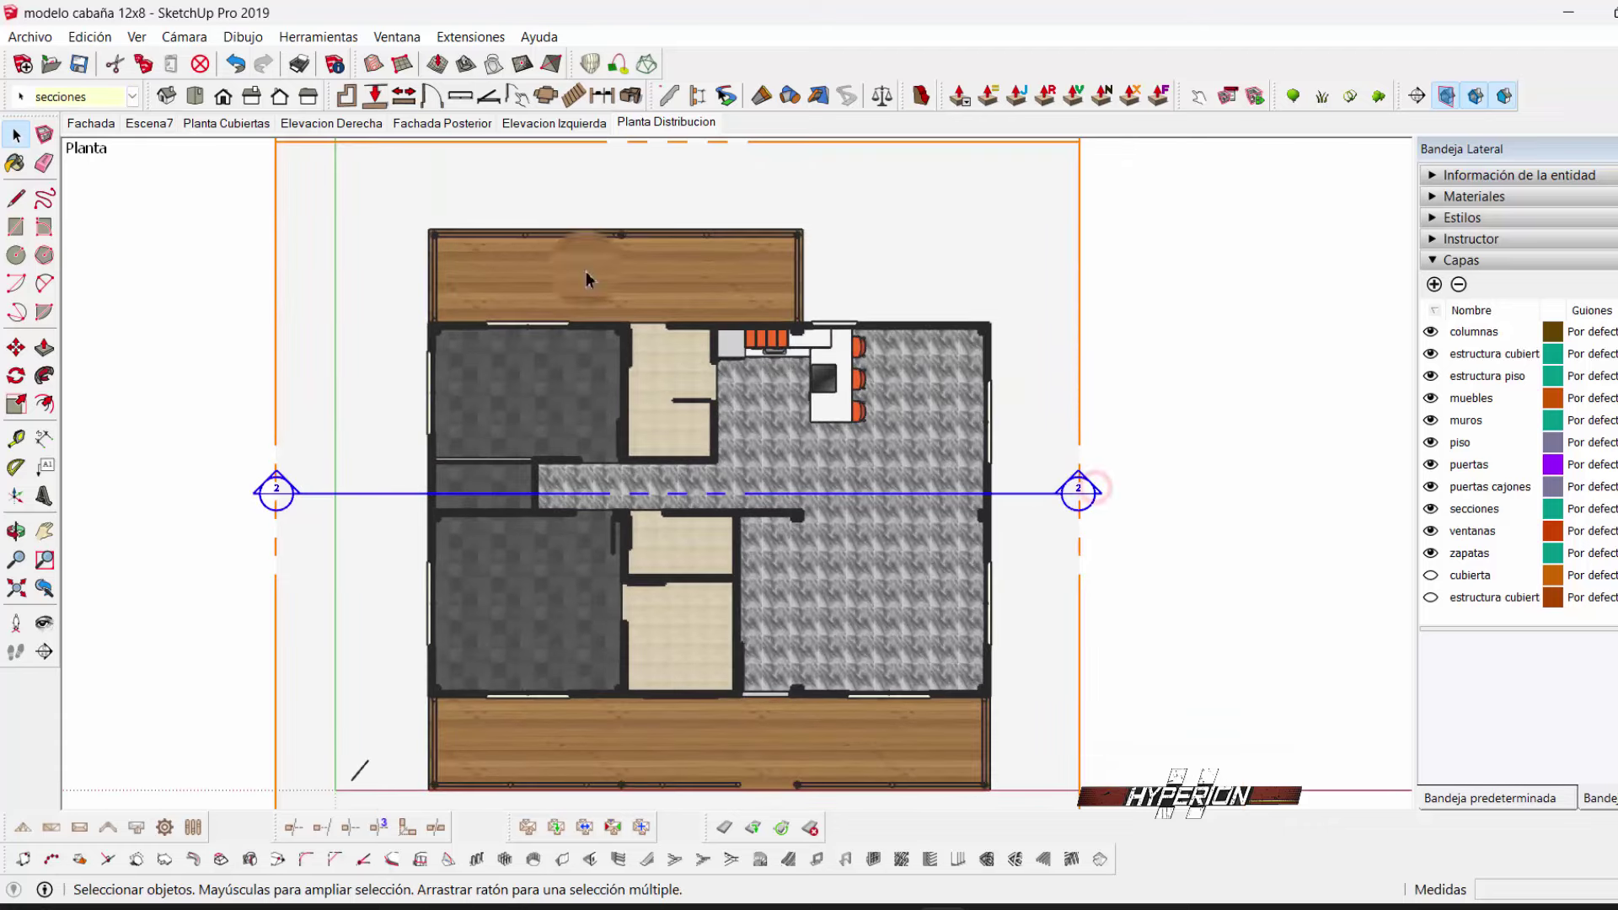
left_click(101, 99)
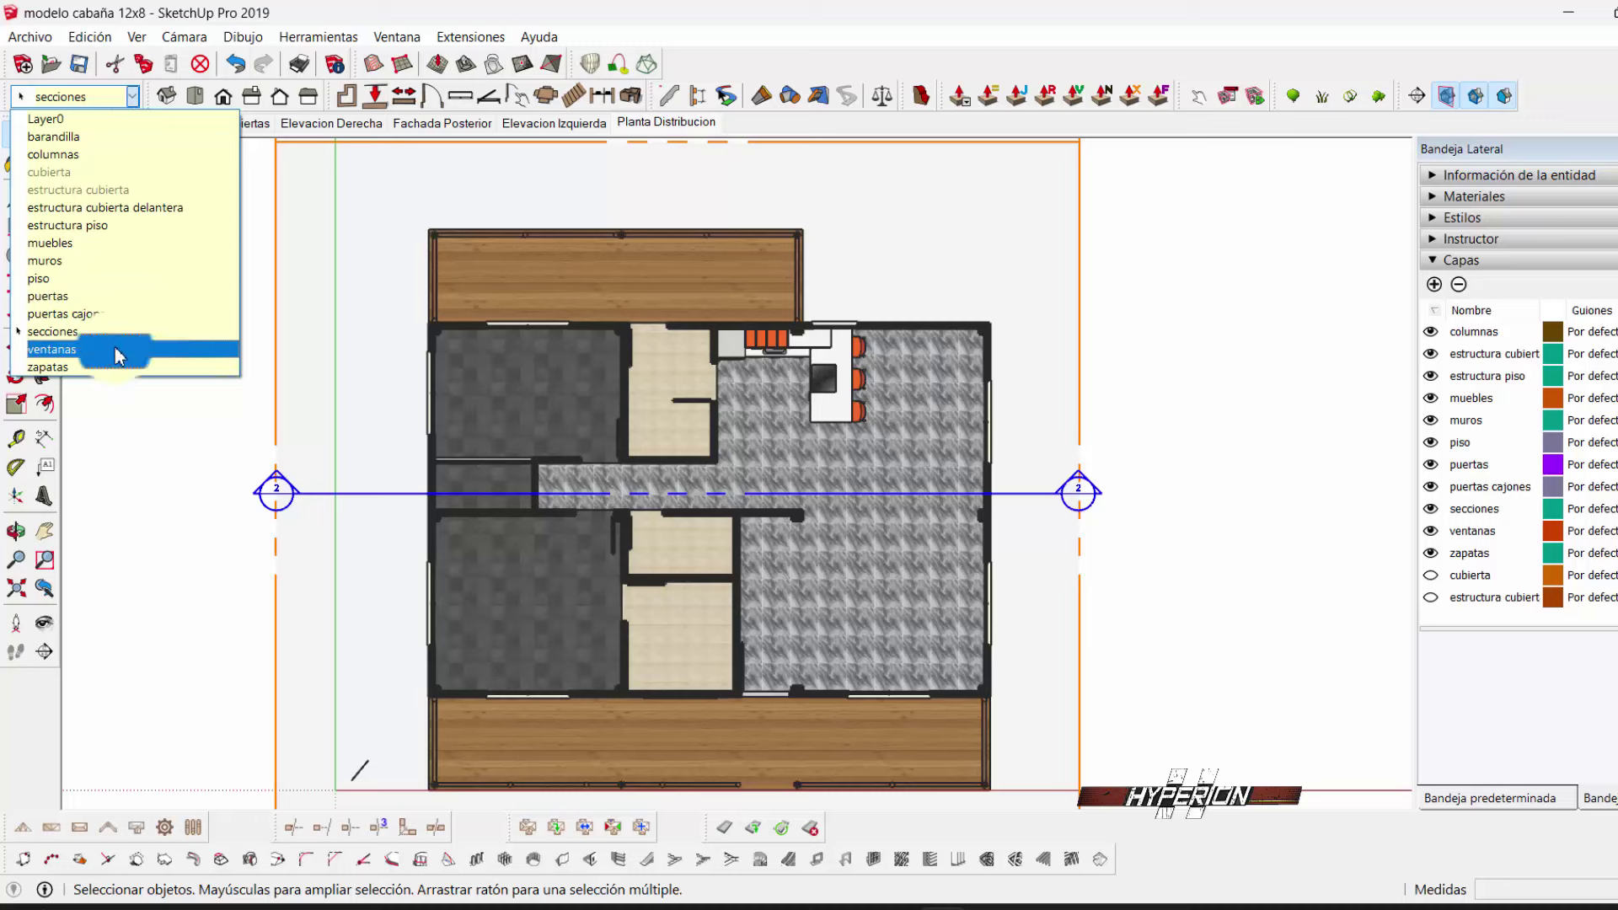
left_click(110, 331)
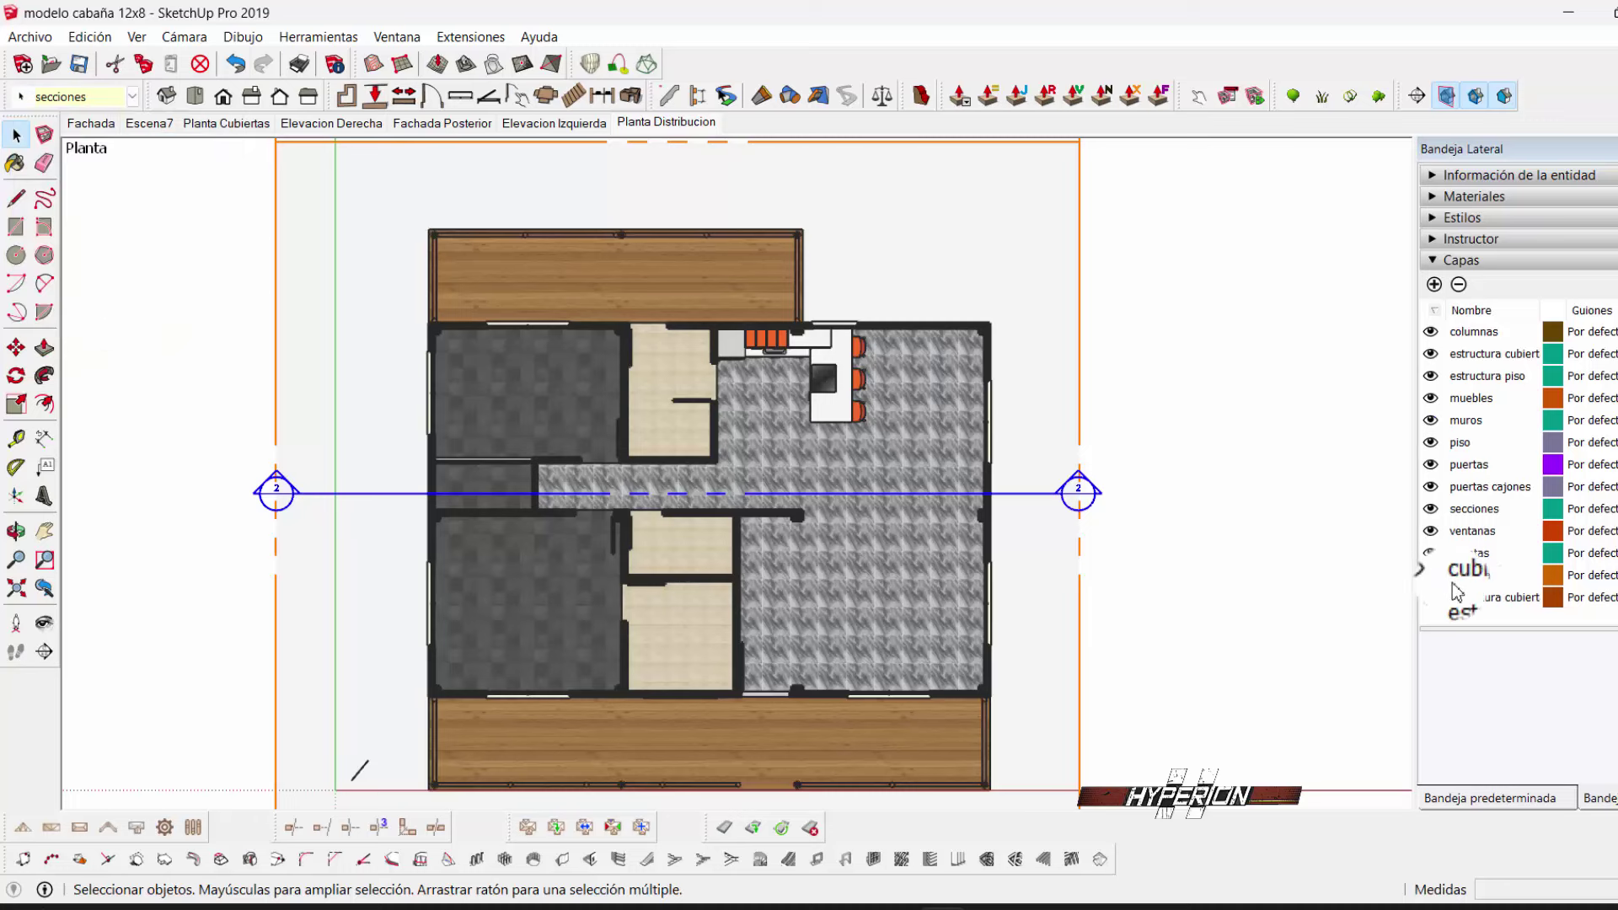
left_click(1431, 509)
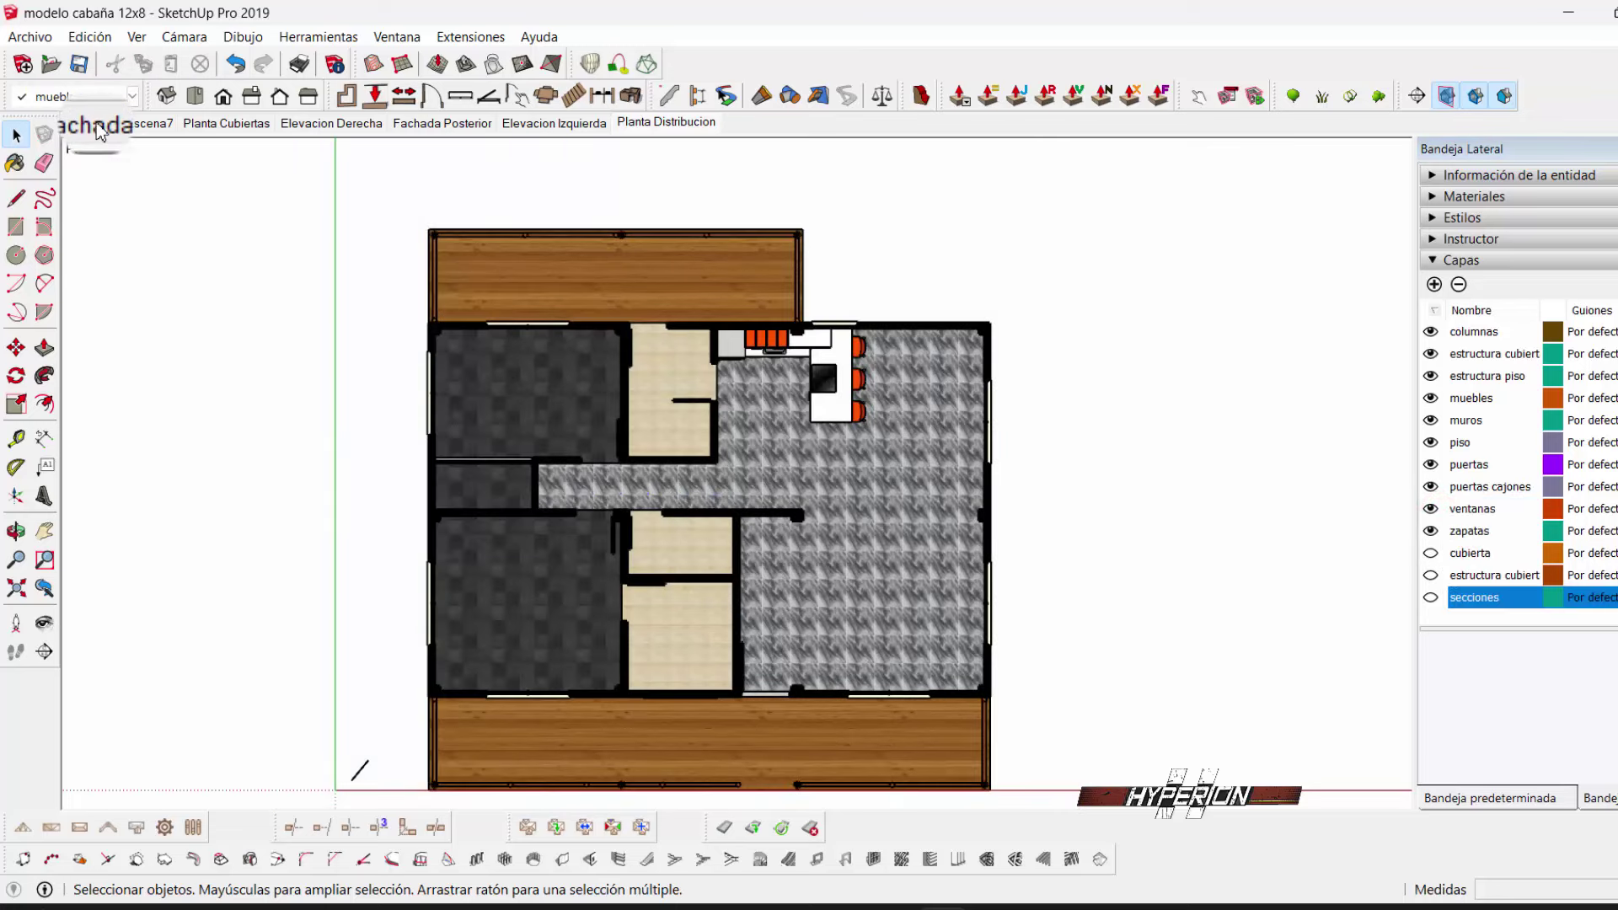
left_click(163, 127)
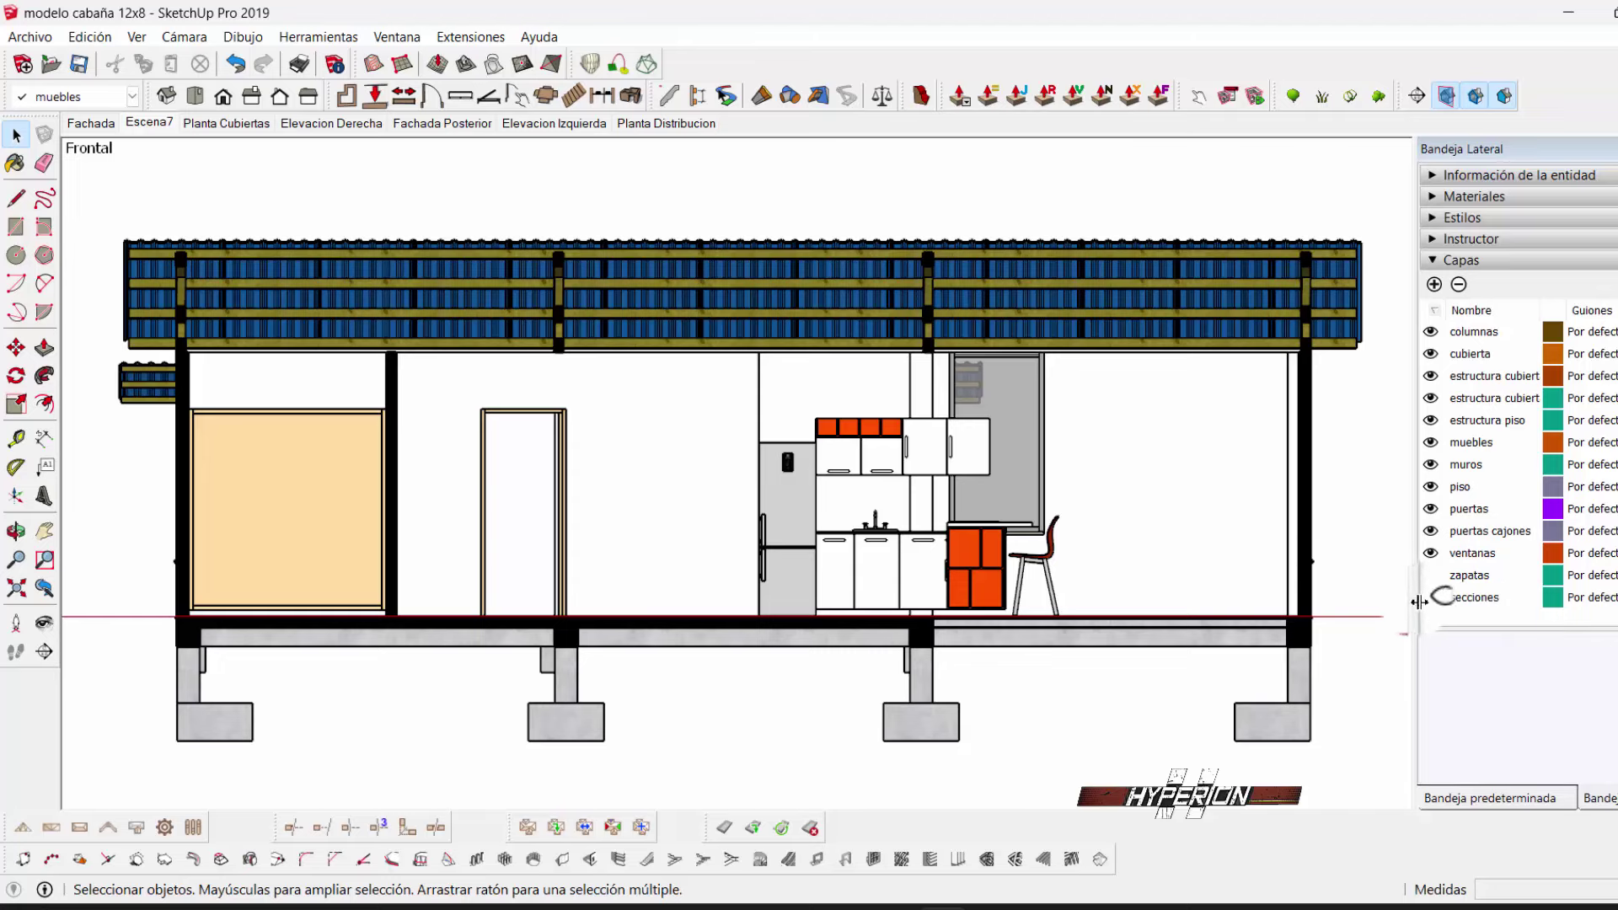
- Turn the secciones layer back on, orbit around the cut cabin, then show the Fachada scene
left_click(1430, 597)
scroll(843, 380, "down", 5)
middle_click_drag(843, 379, 647, 514)
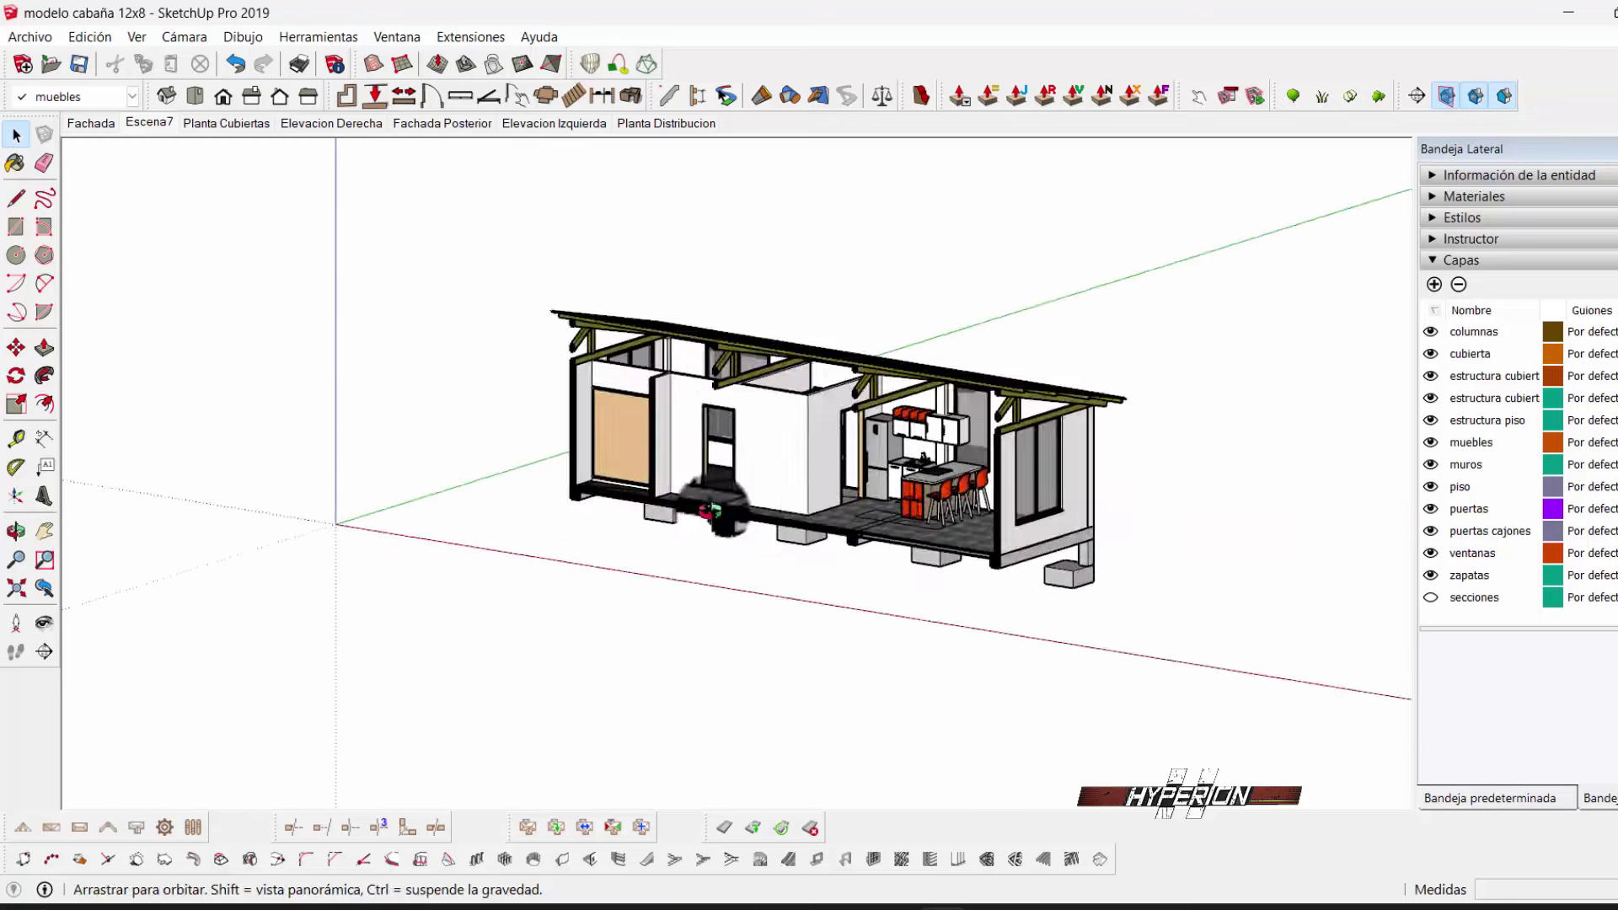
left_click(1431, 598)
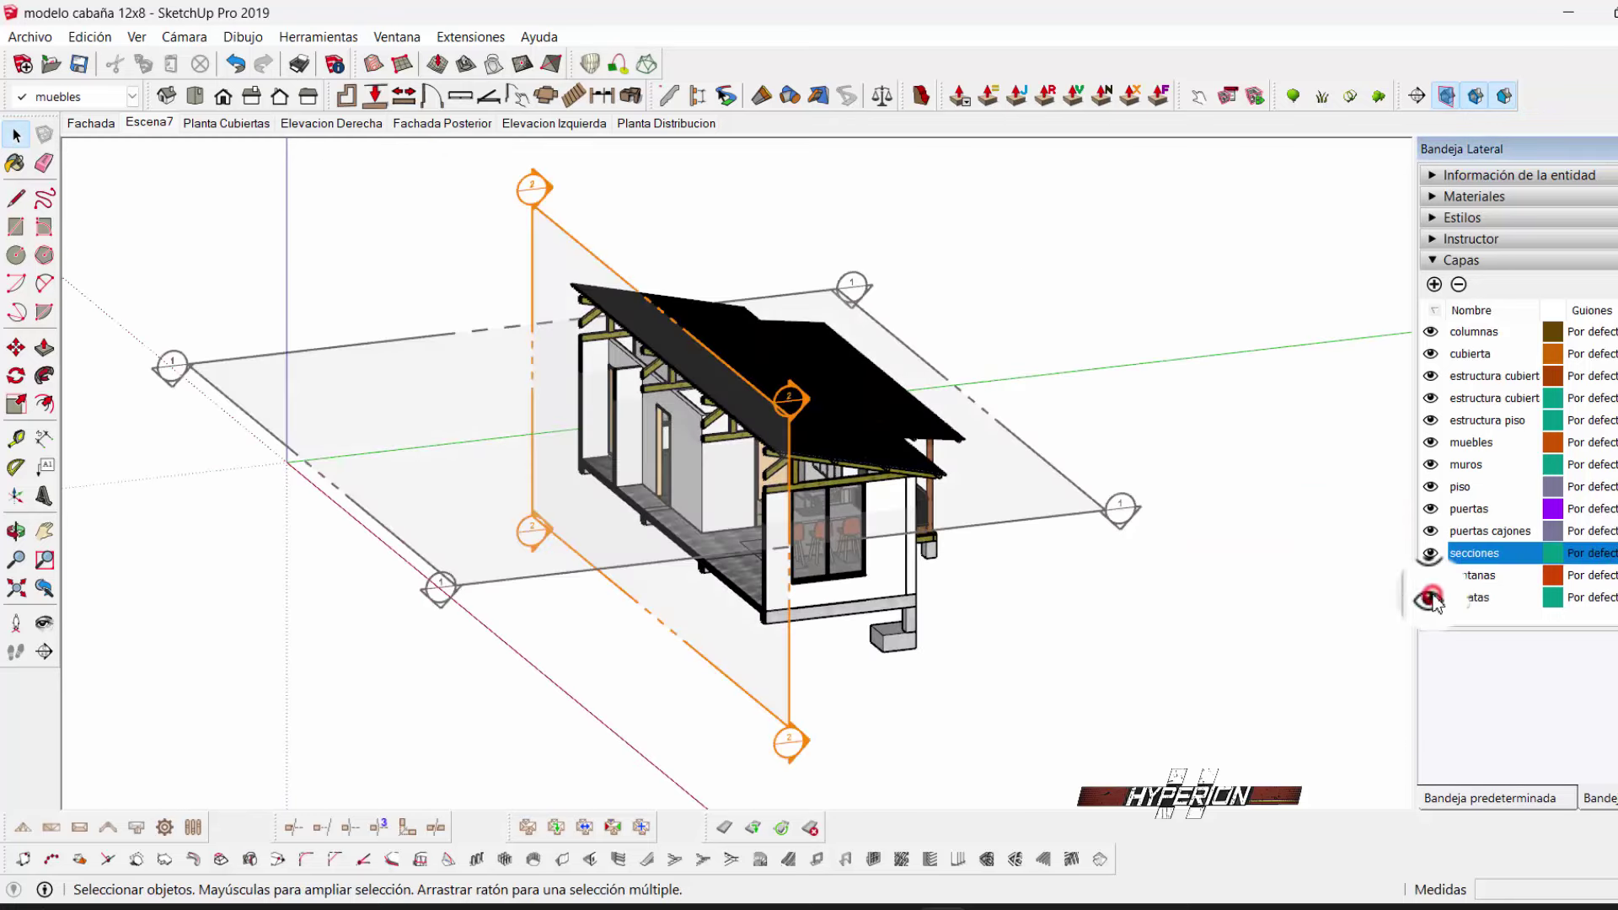
middle_click_drag(1279, 519, 950, 649)
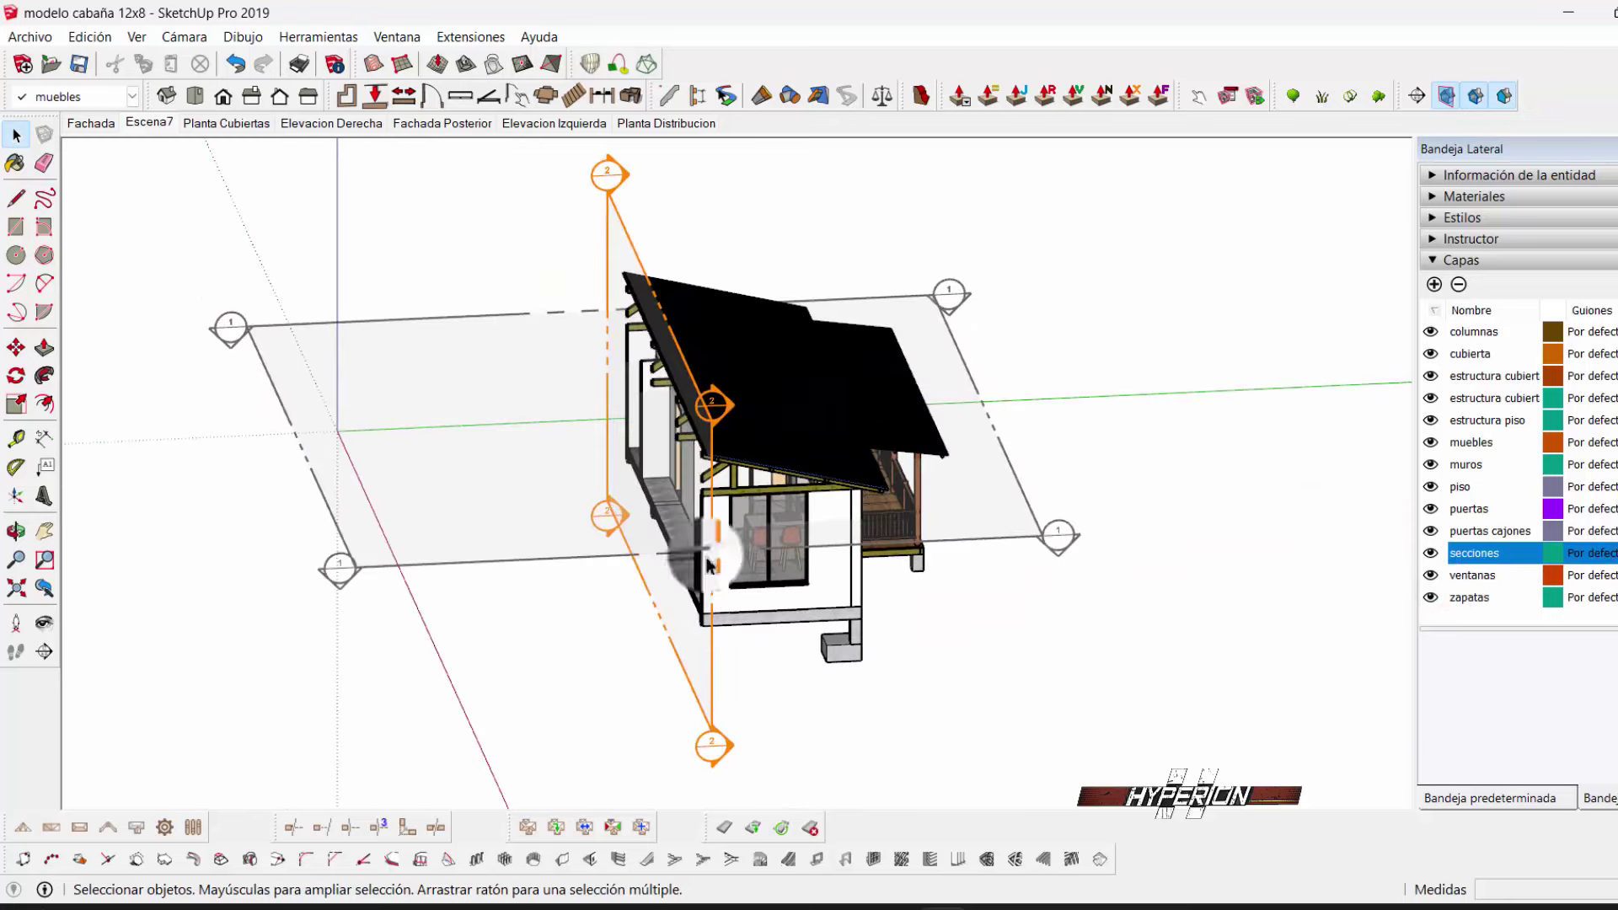
scroll(672, 561, "up", 2)
middle_click_drag(672, 561, 677, 514)
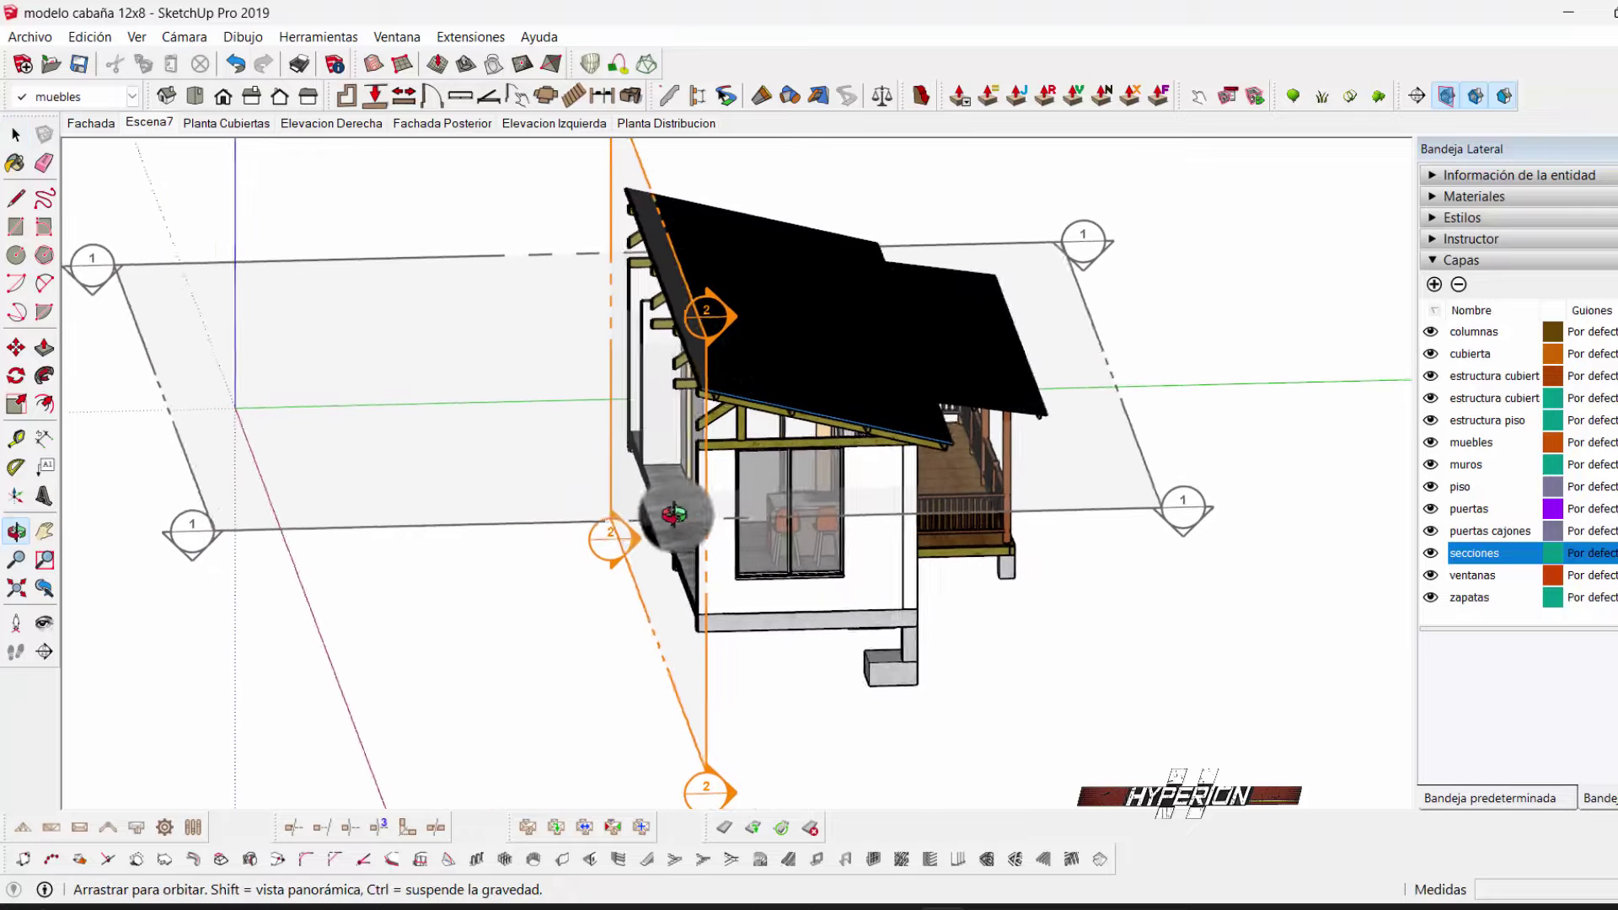
left_click_drag(676, 514, 853, 507)
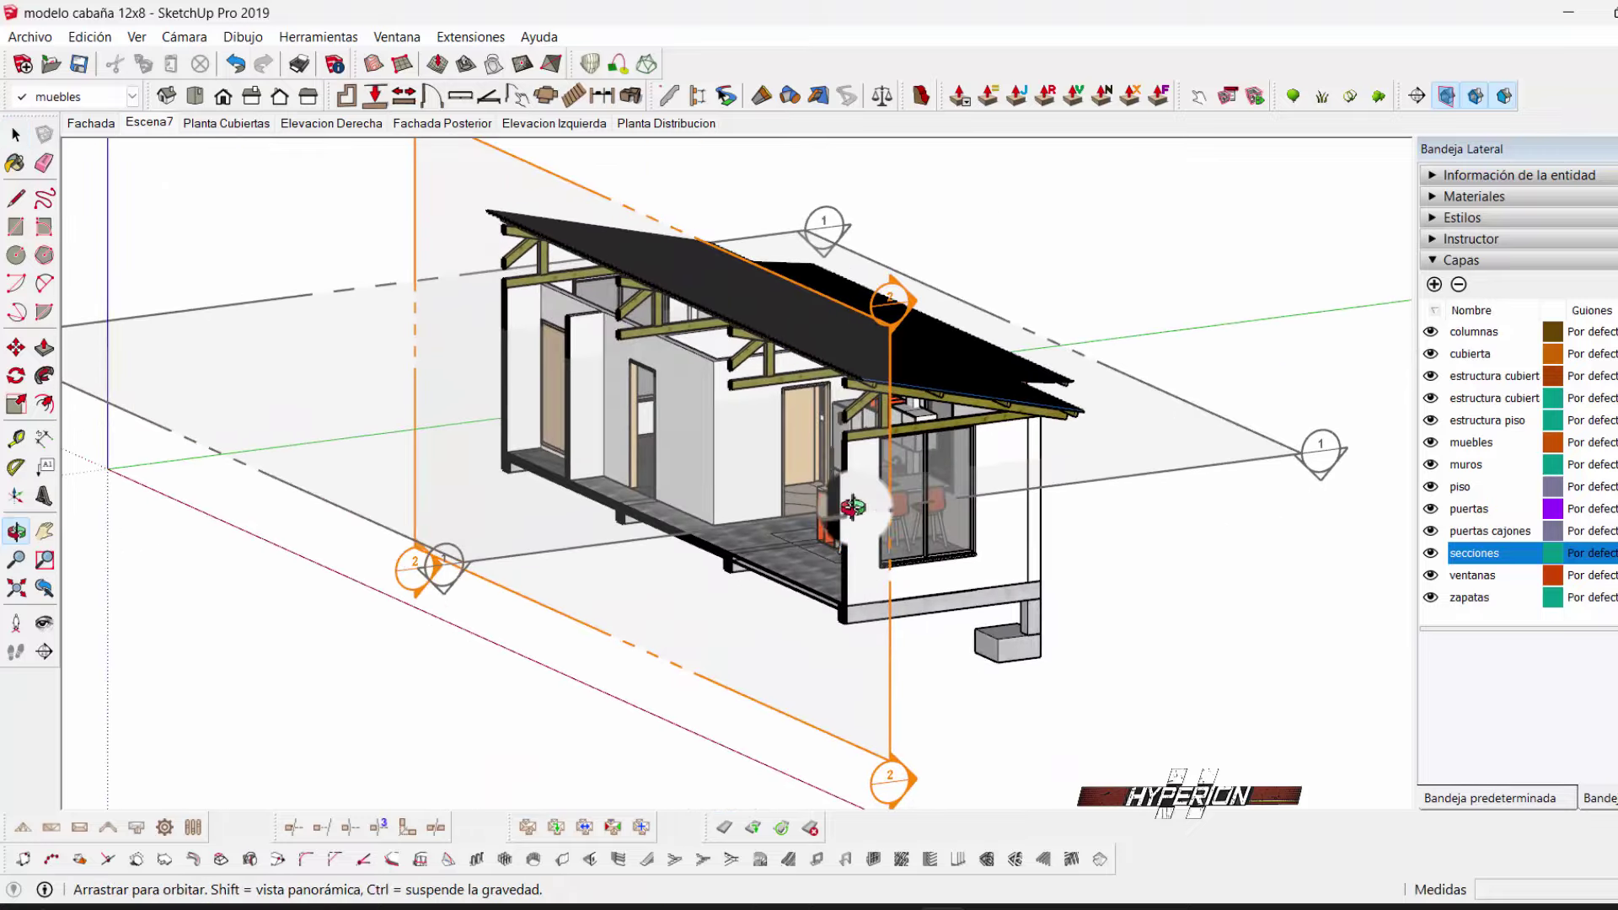
middle_click_drag(853, 506, 843, 504)
left_click(75, 125)
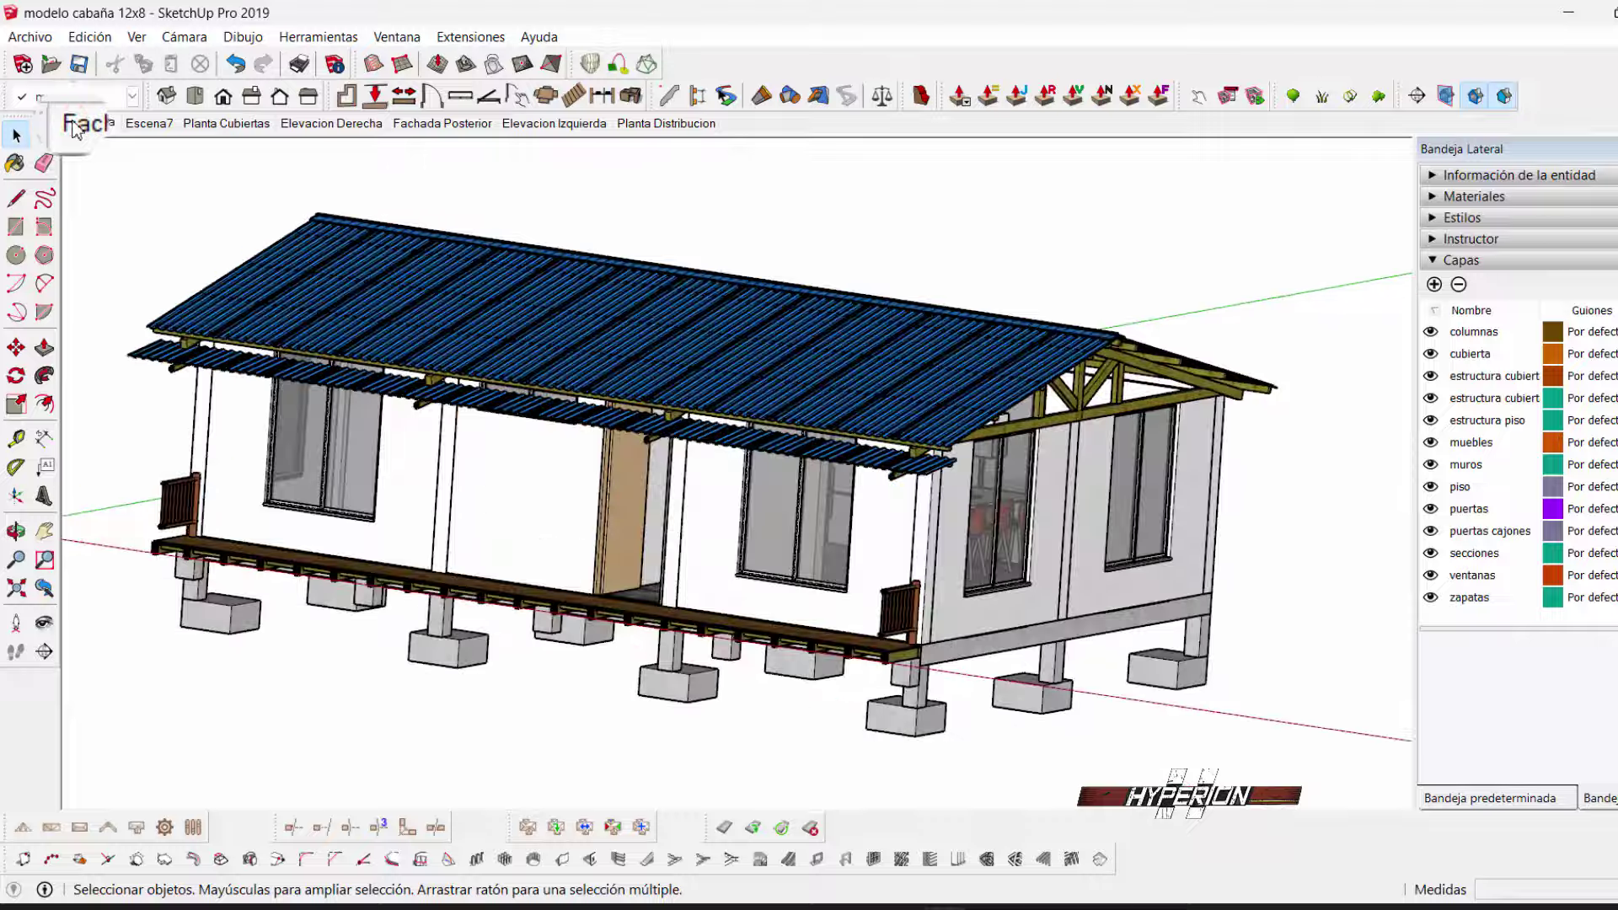
- Place a new section plane on the cabin's side wall
mouse_move(968, 361)
middle_mouse_down()
mouse_move(792, 308)
mouse_move(768, 404)
mouse_move(843, 480)
middle_mouse_up()
scroll(860, 497, "up", 3)
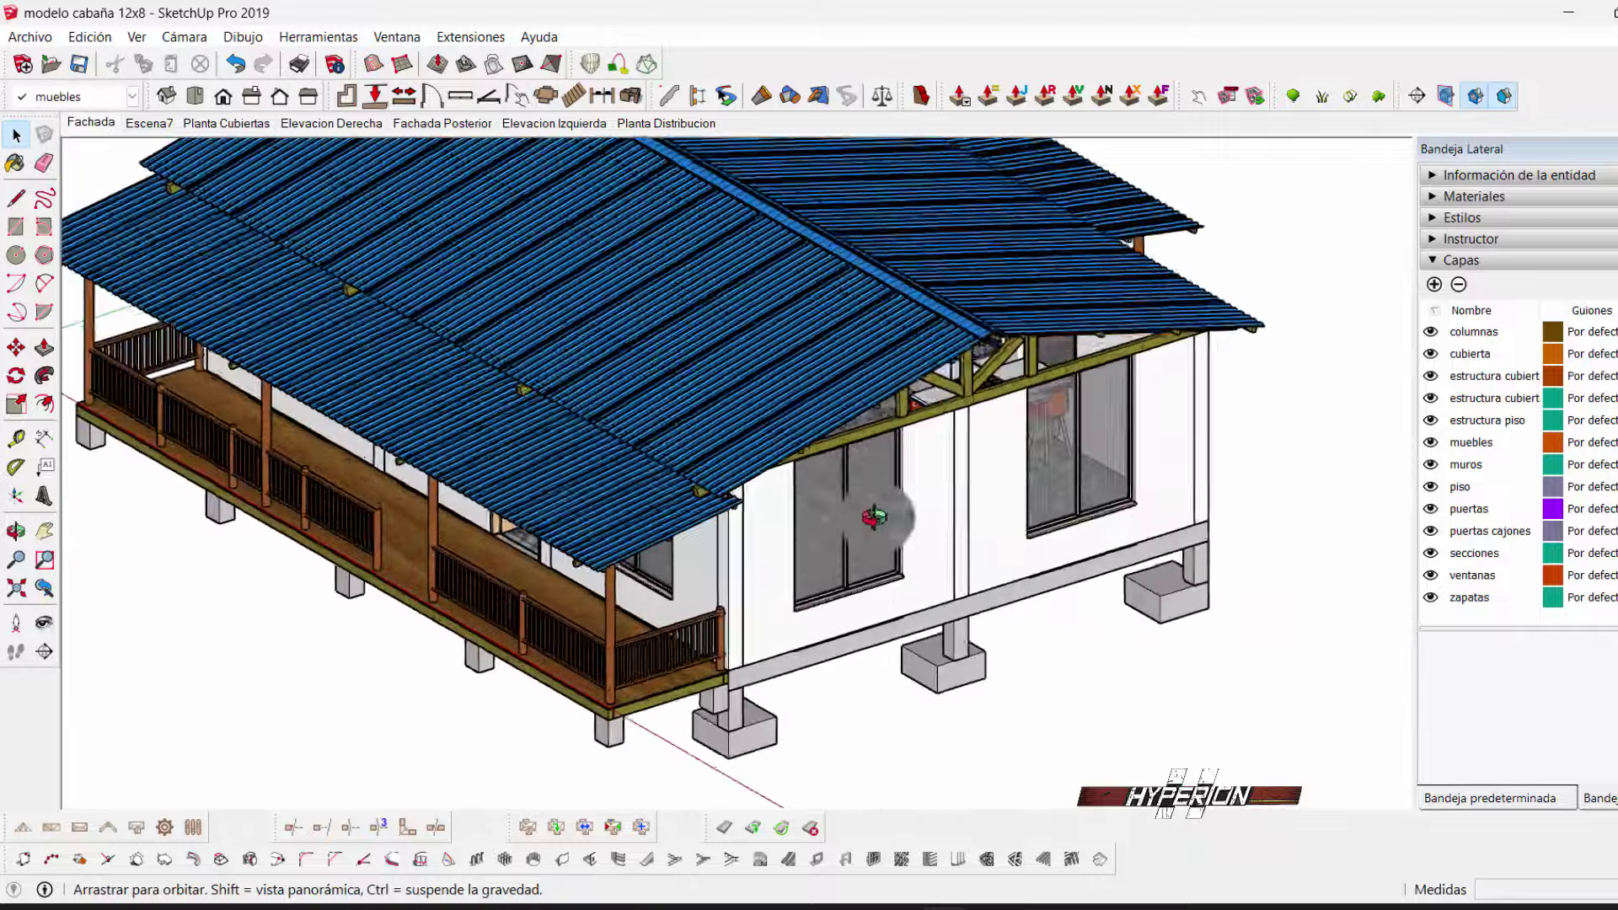
scroll(877, 518, "up", 3)
scroll(642, 371, "down", 3)
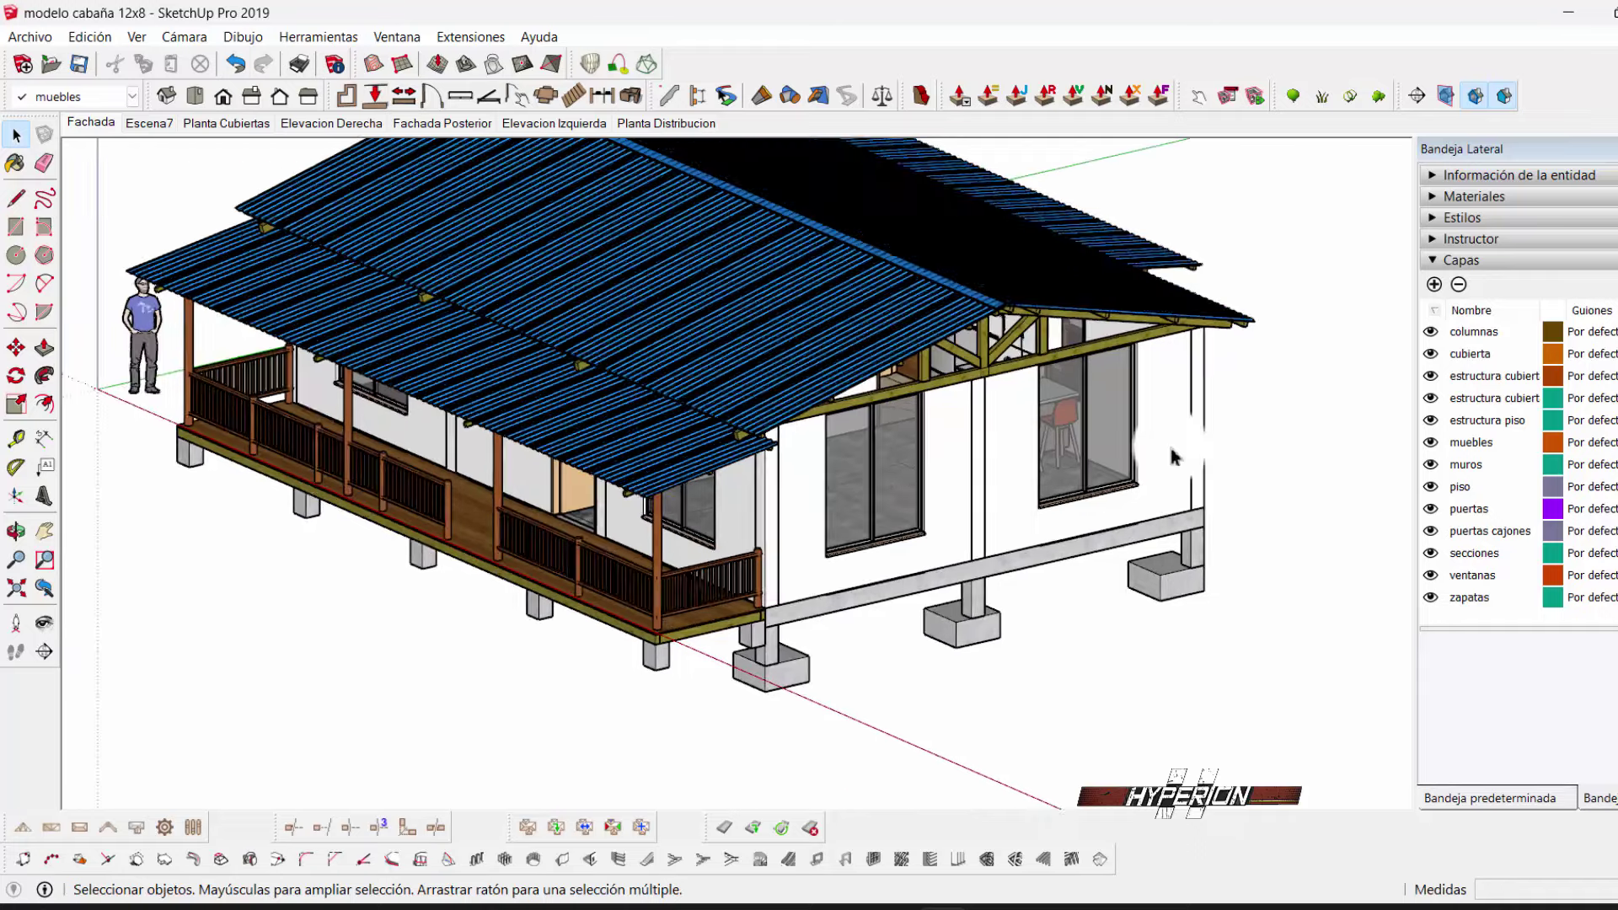
scroll(590, 379, "down", 2)
left_click(44, 651)
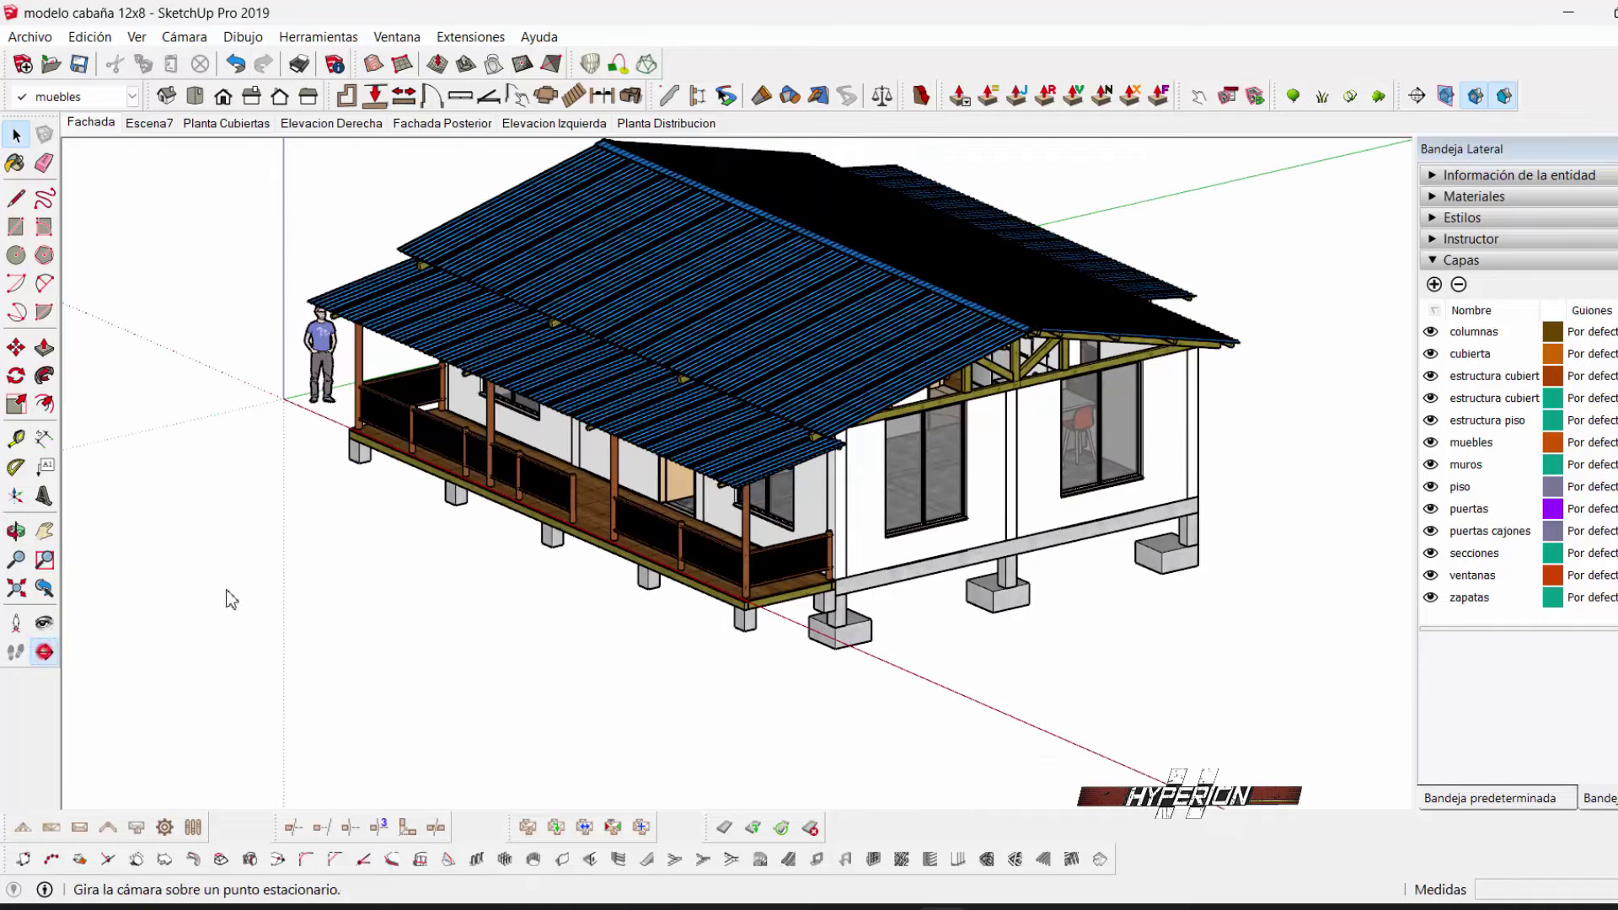
key("space")
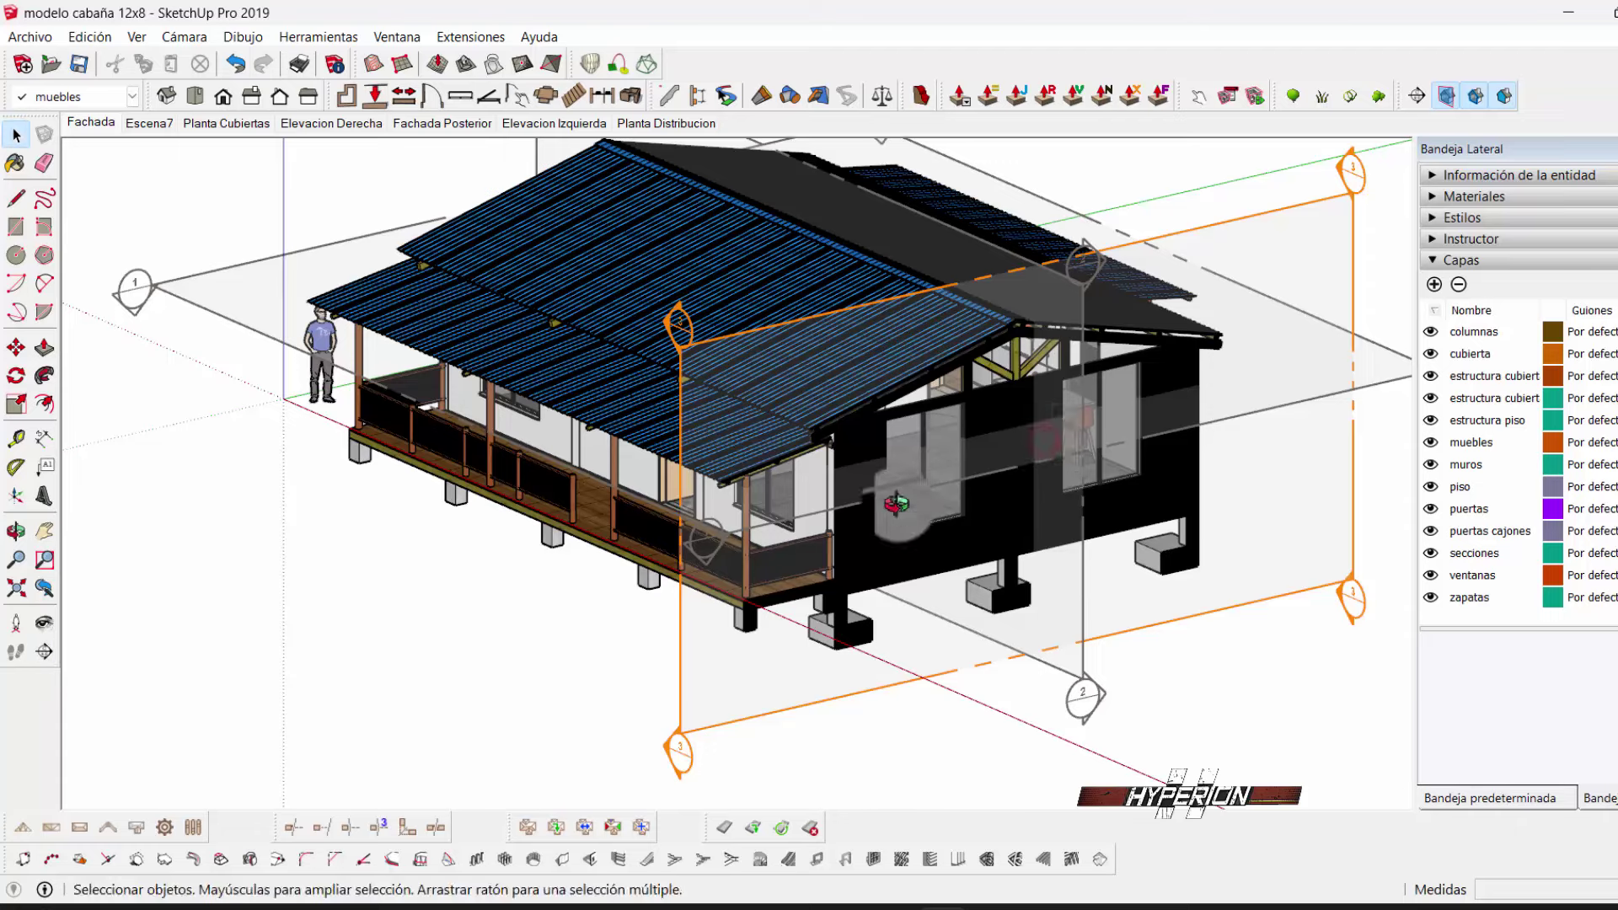
middle_click_drag(1046, 447, 821, 708)
- Move the side section plane 2.54 m inward so it cuts through the kitchen
left_click(822, 701)
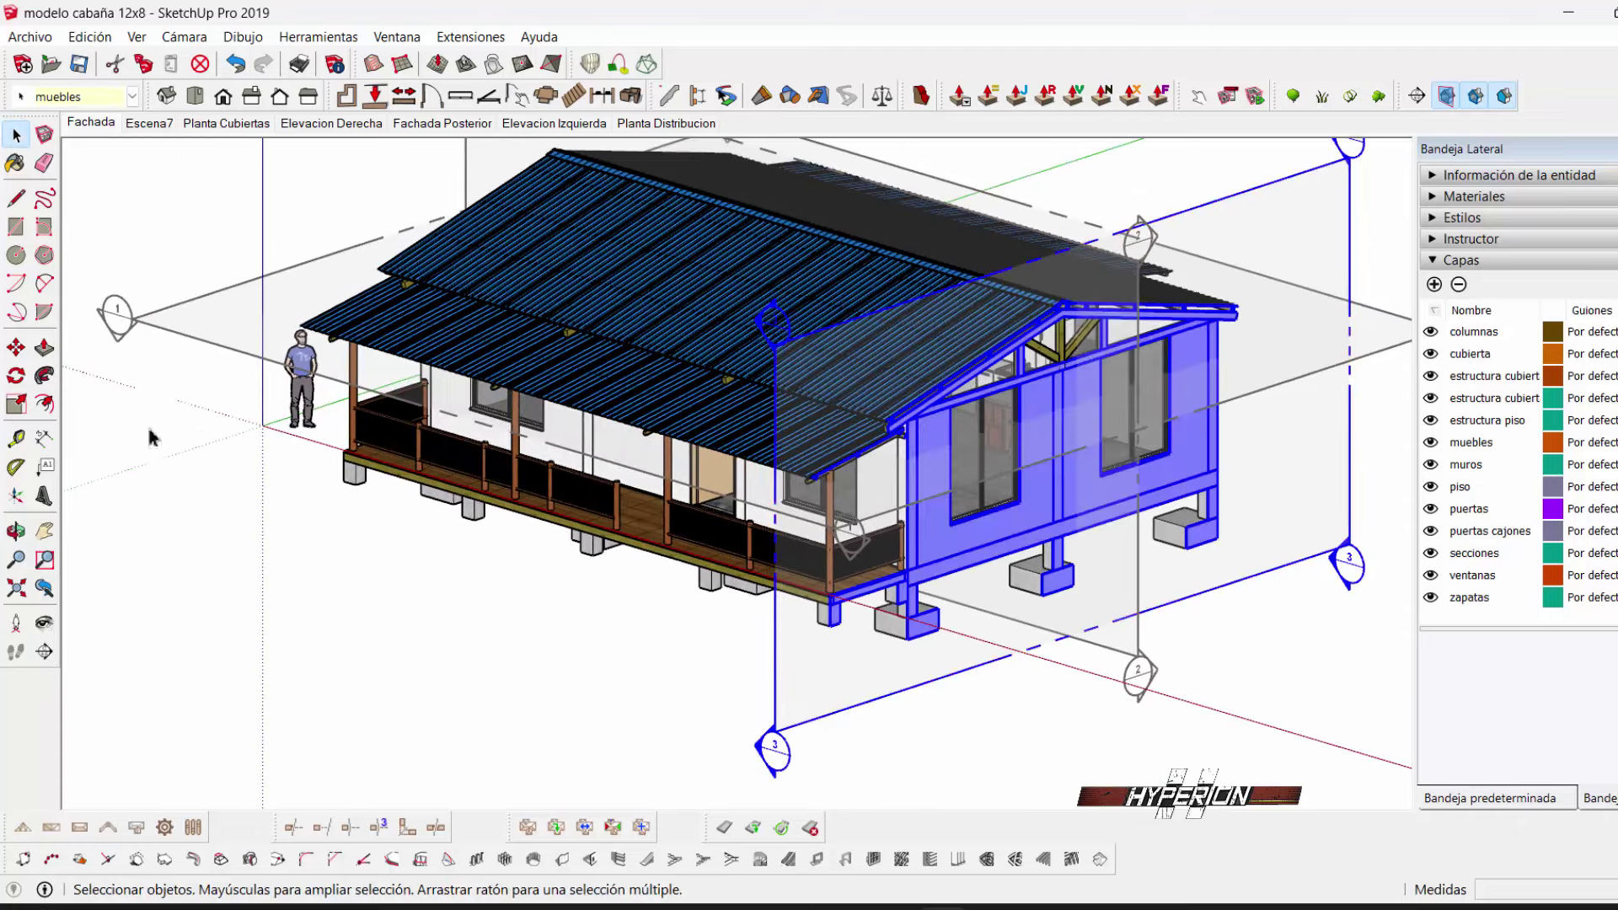
left_click(16, 348)
left_click(659, 722)
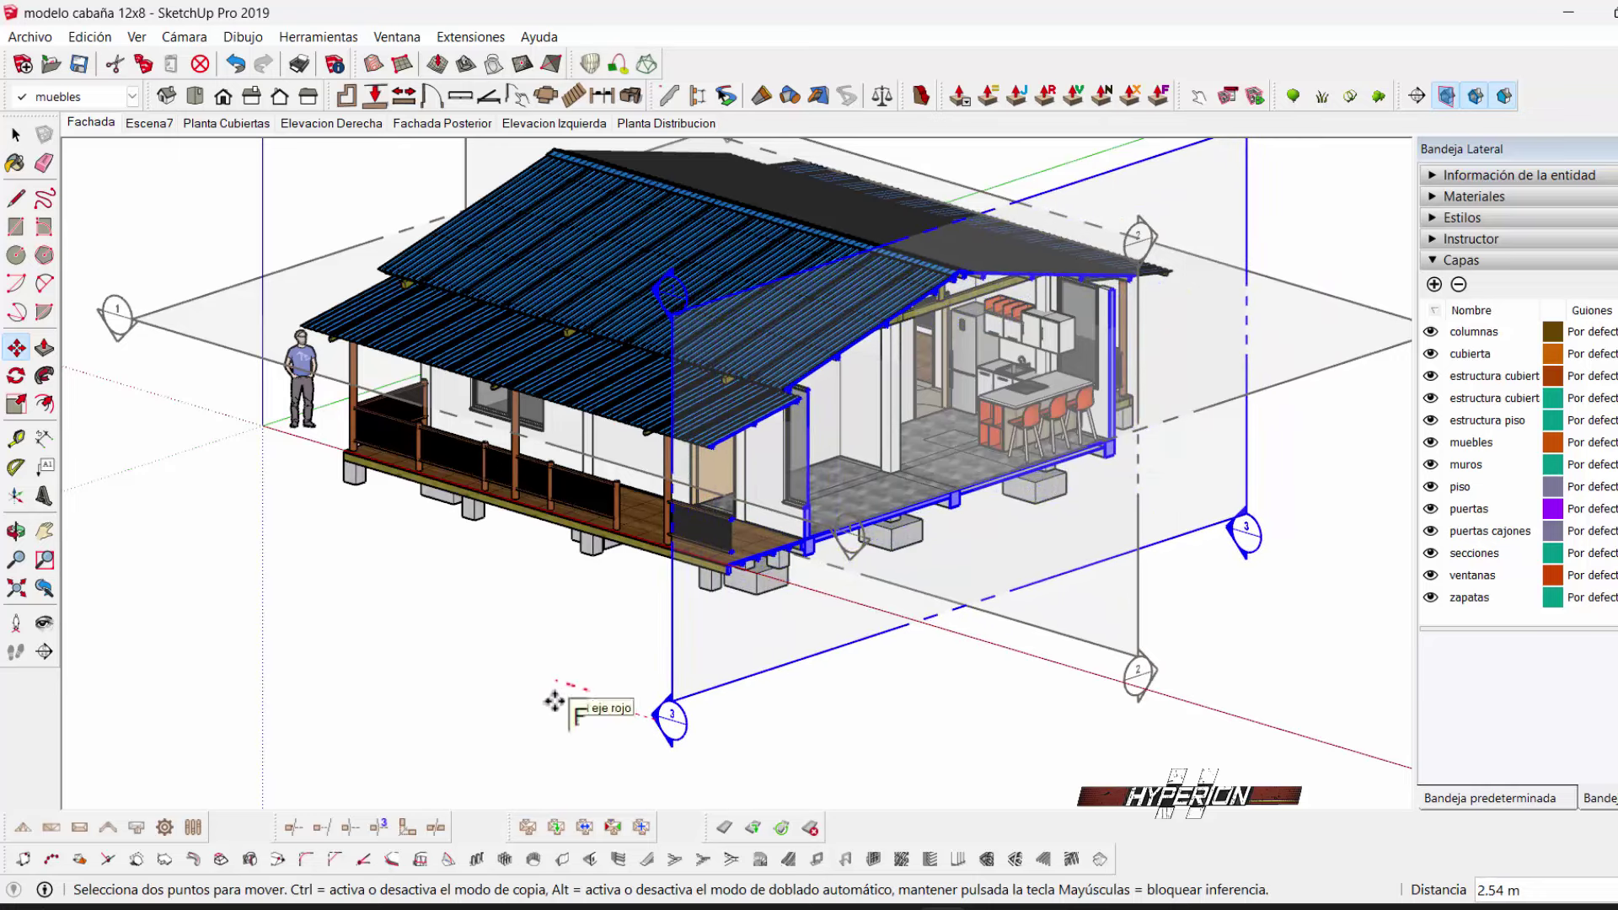
left_click(553, 700)
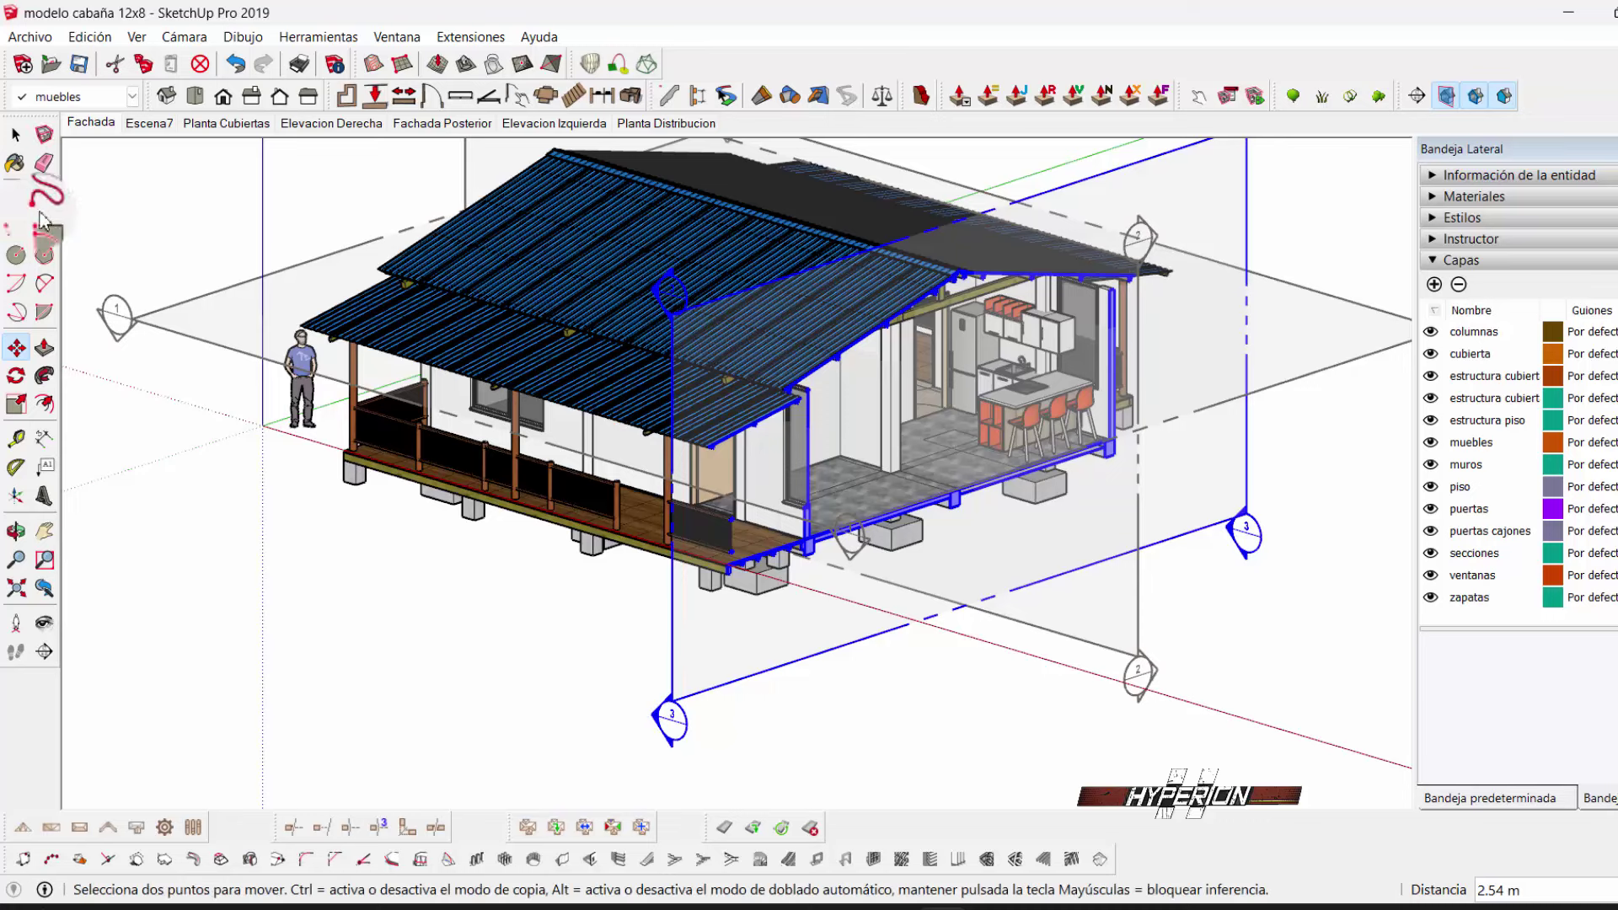
left_click(15, 135)
left_click(642, 739)
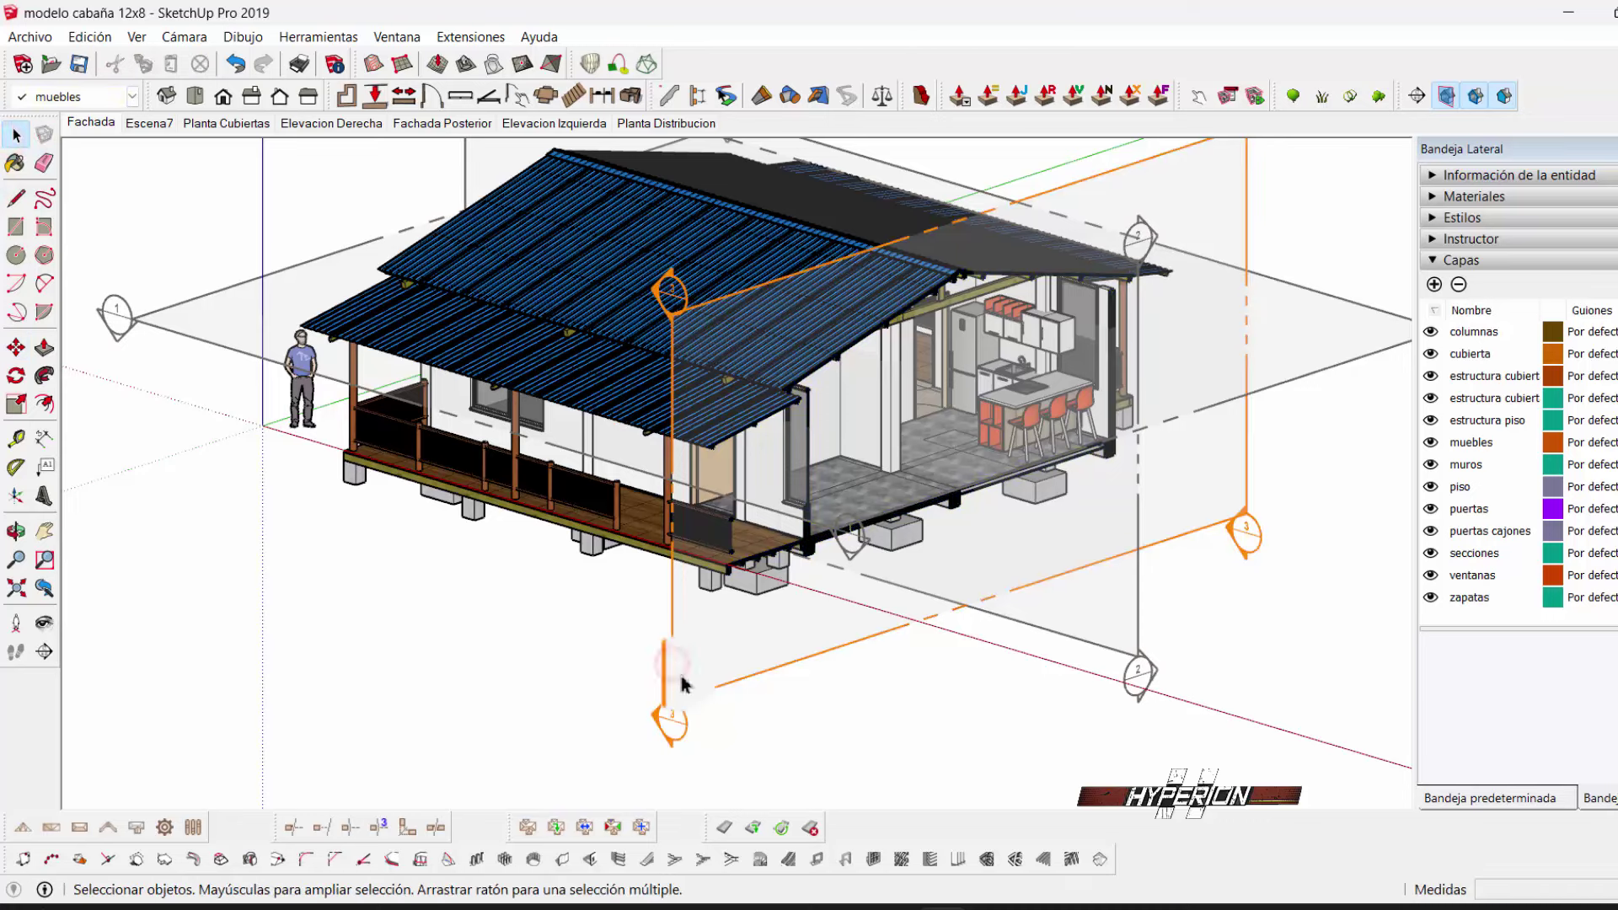
left_click(132, 96)
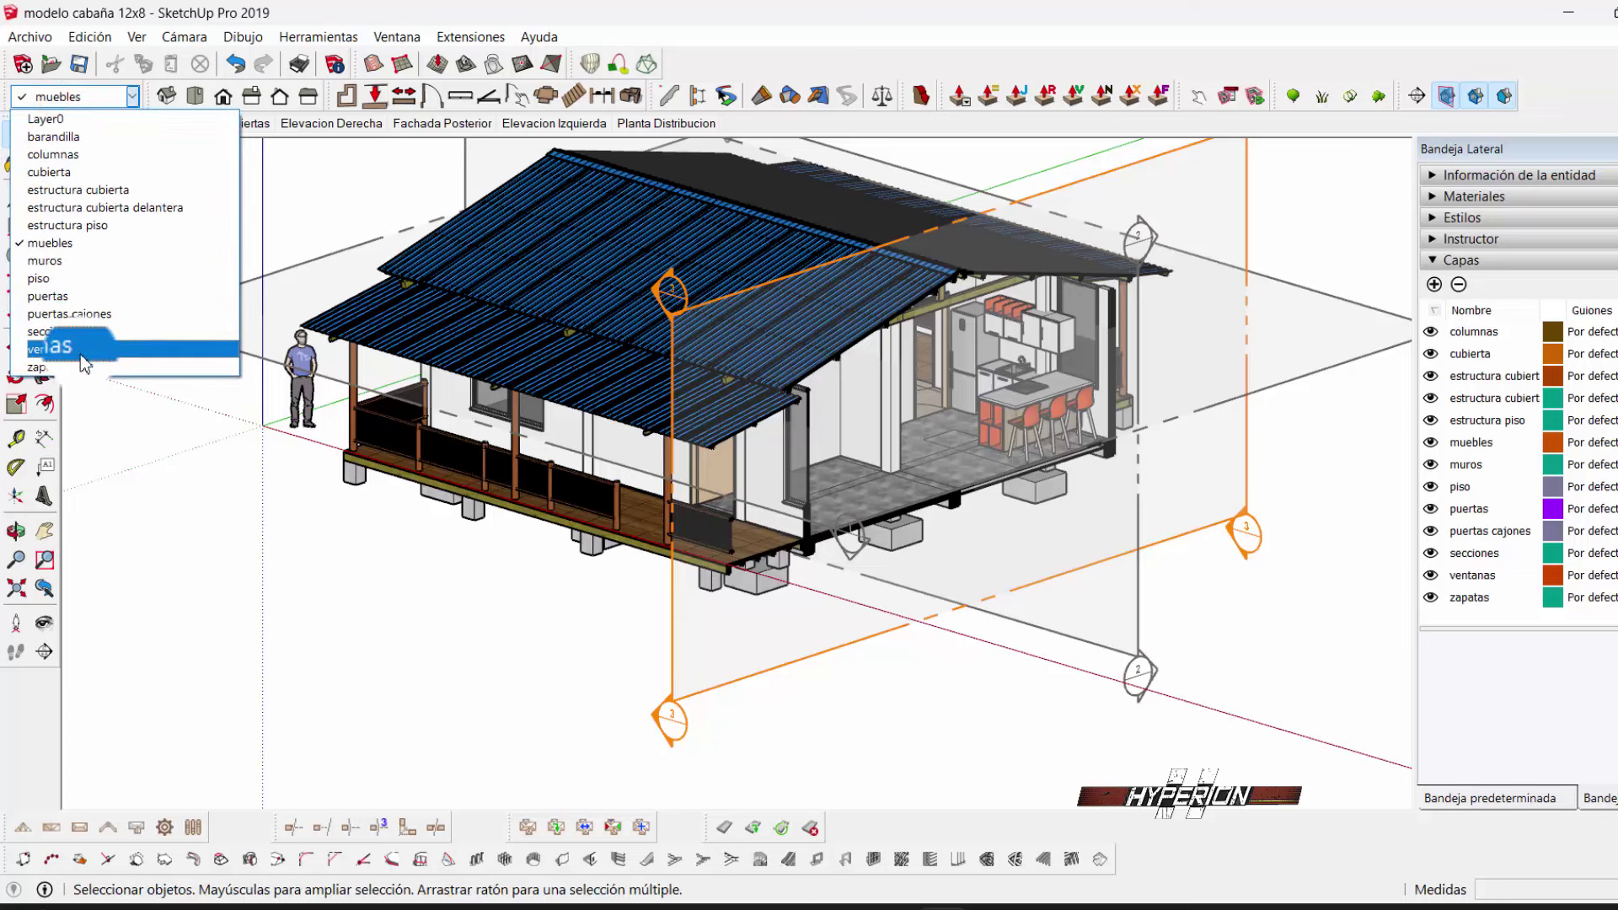
- Assign the side section plane to the secciones layer and align the view straight onto it
left_click(75, 333)
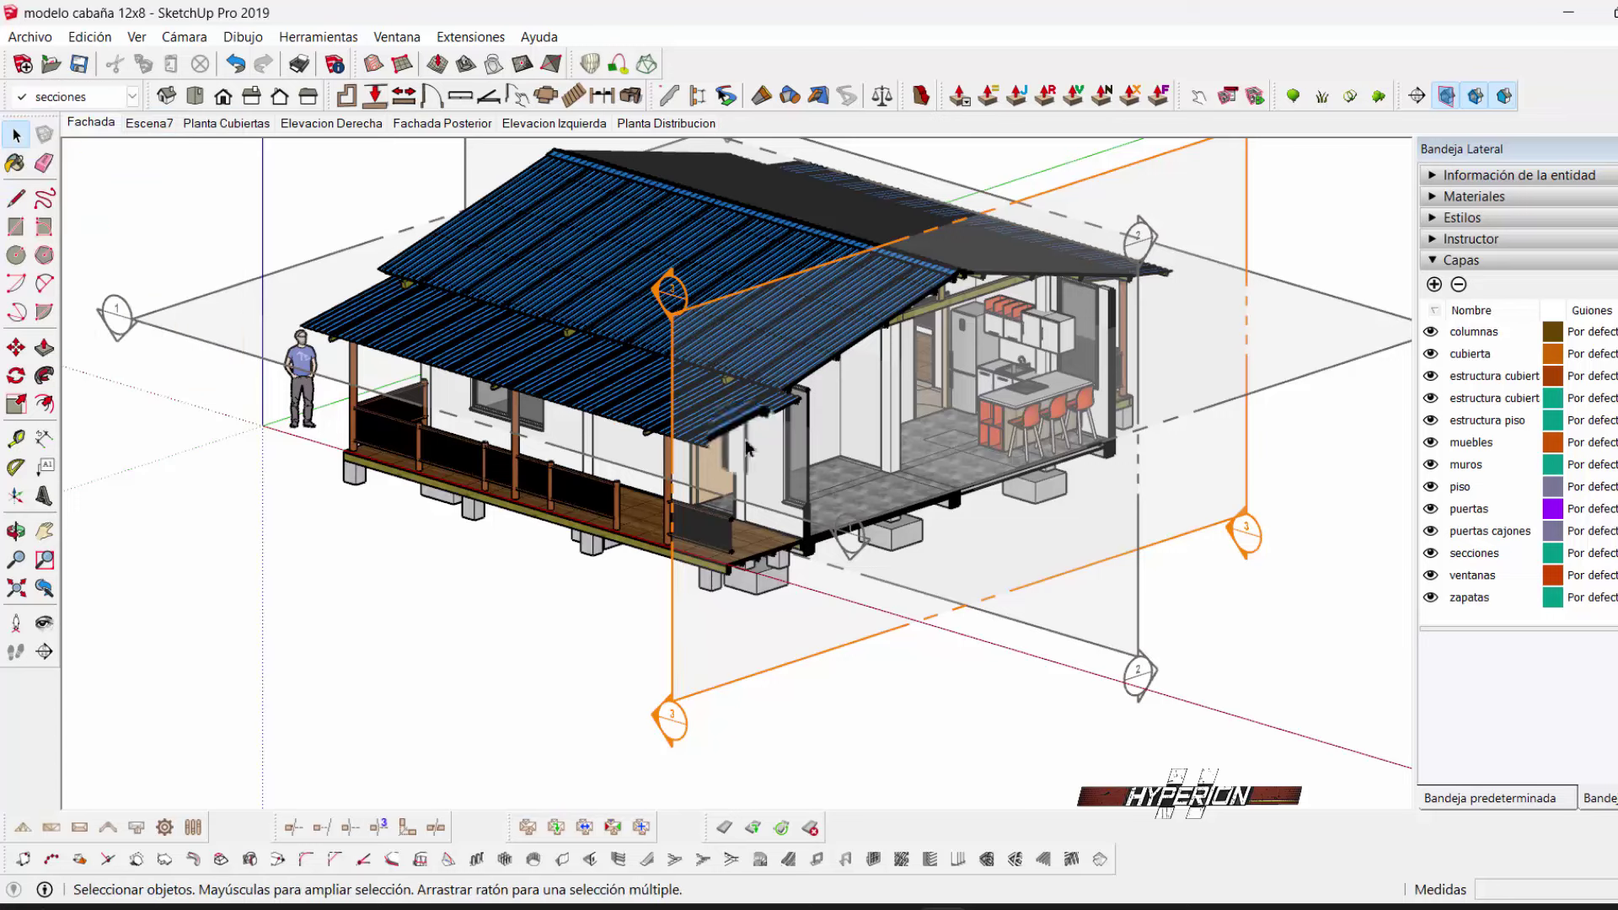
left_click(731, 675)
right_click(729, 673)
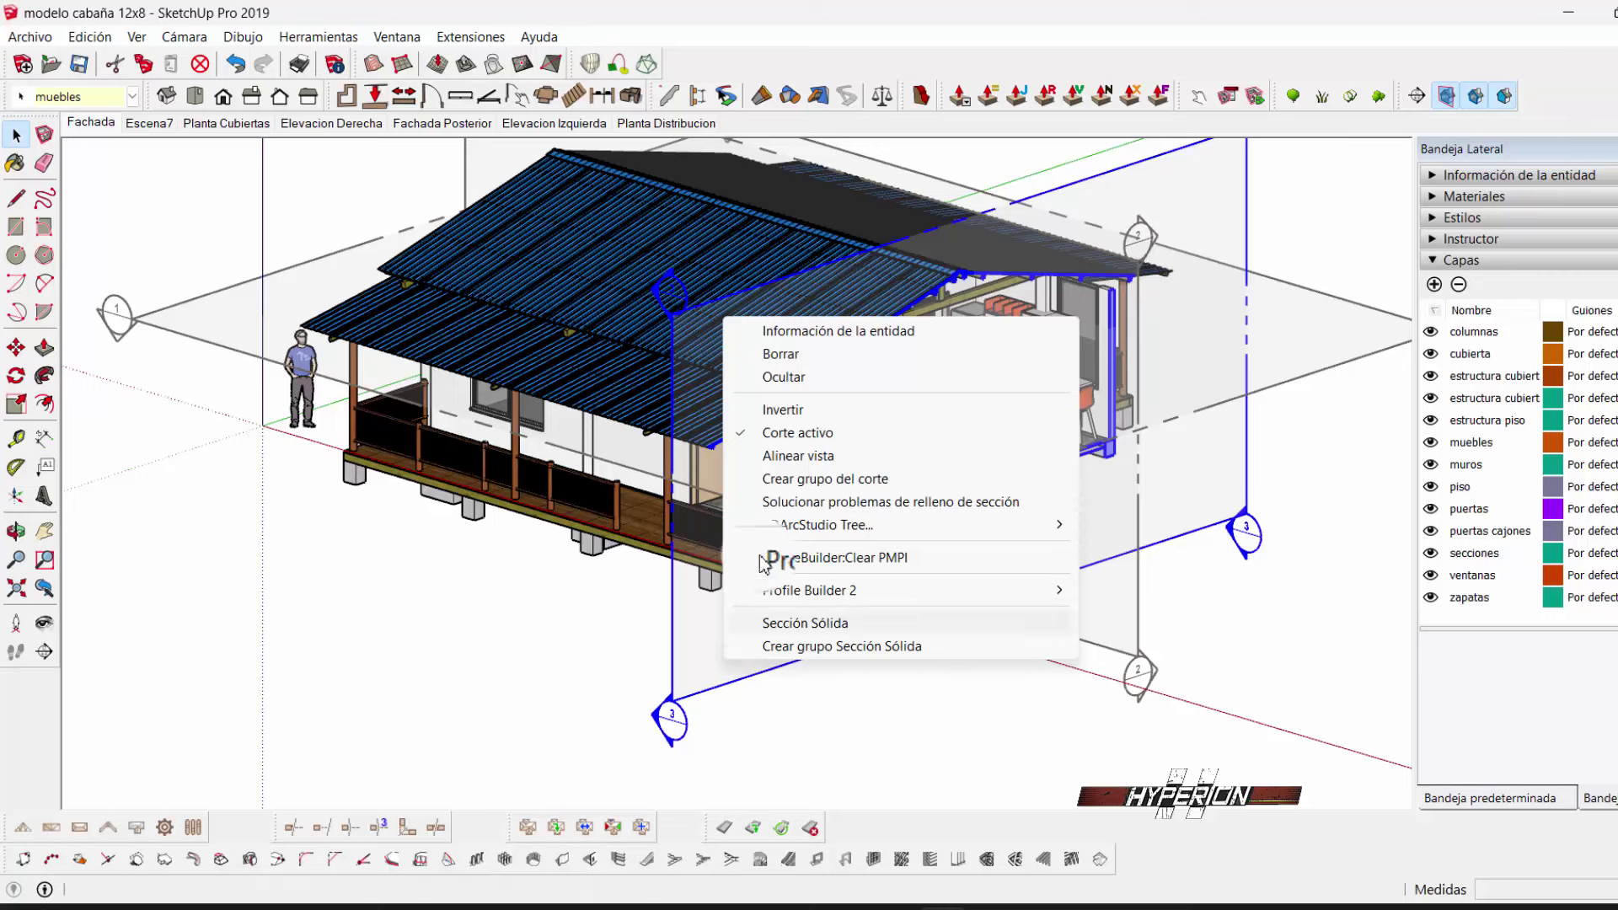
left_click(712, 701)
left_click(67, 95)
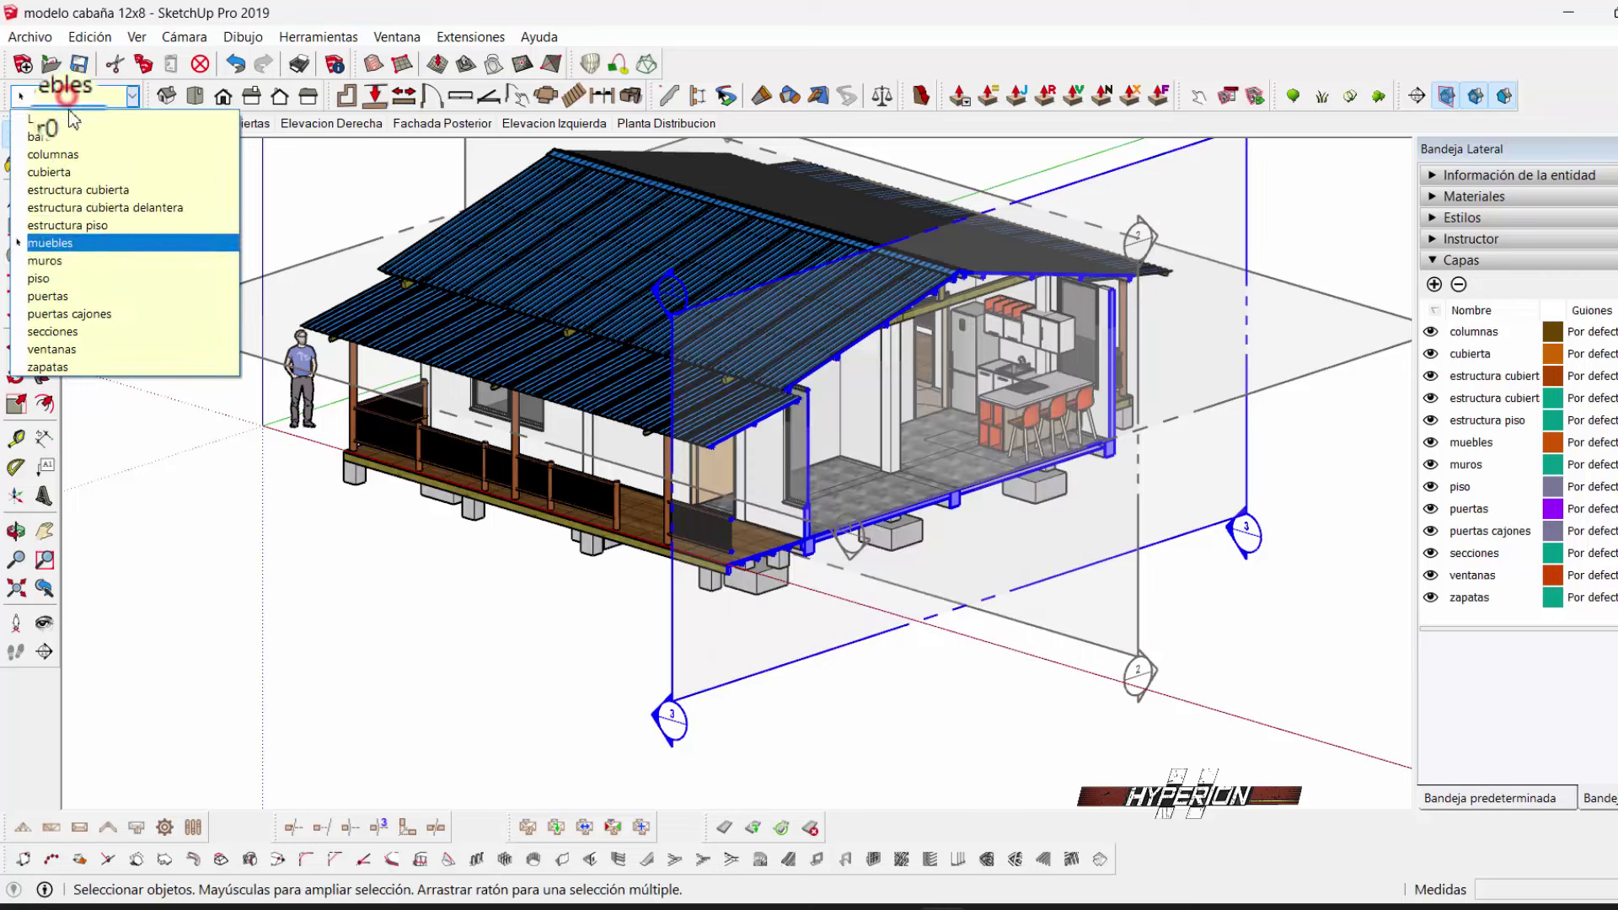
left_click(84, 331)
right_click(706, 674)
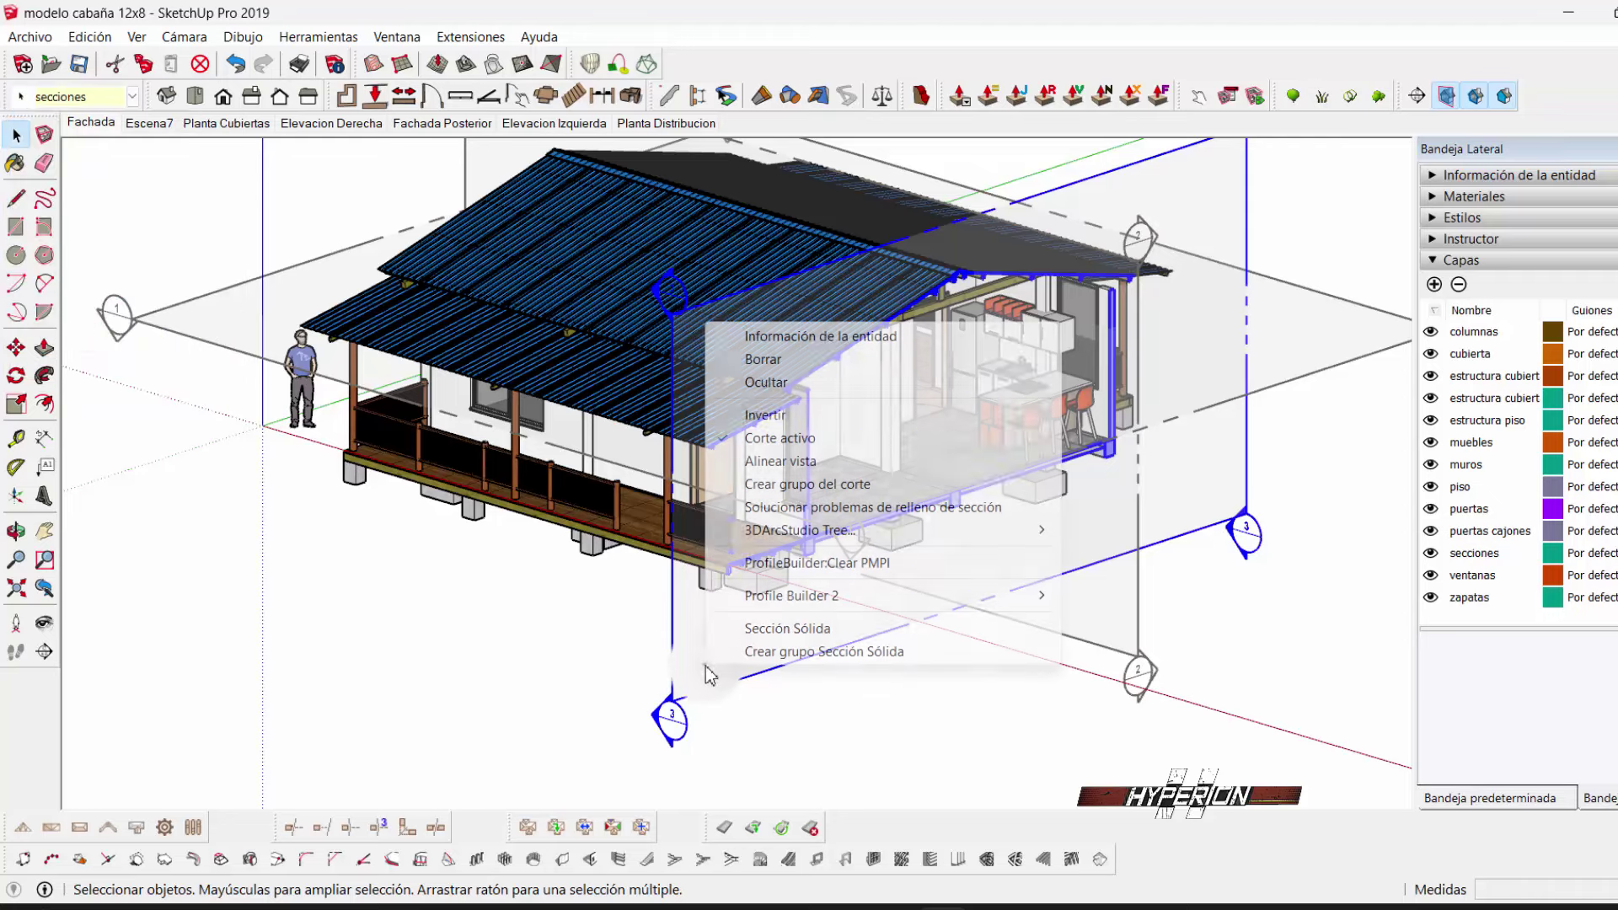
left_click(789, 464)
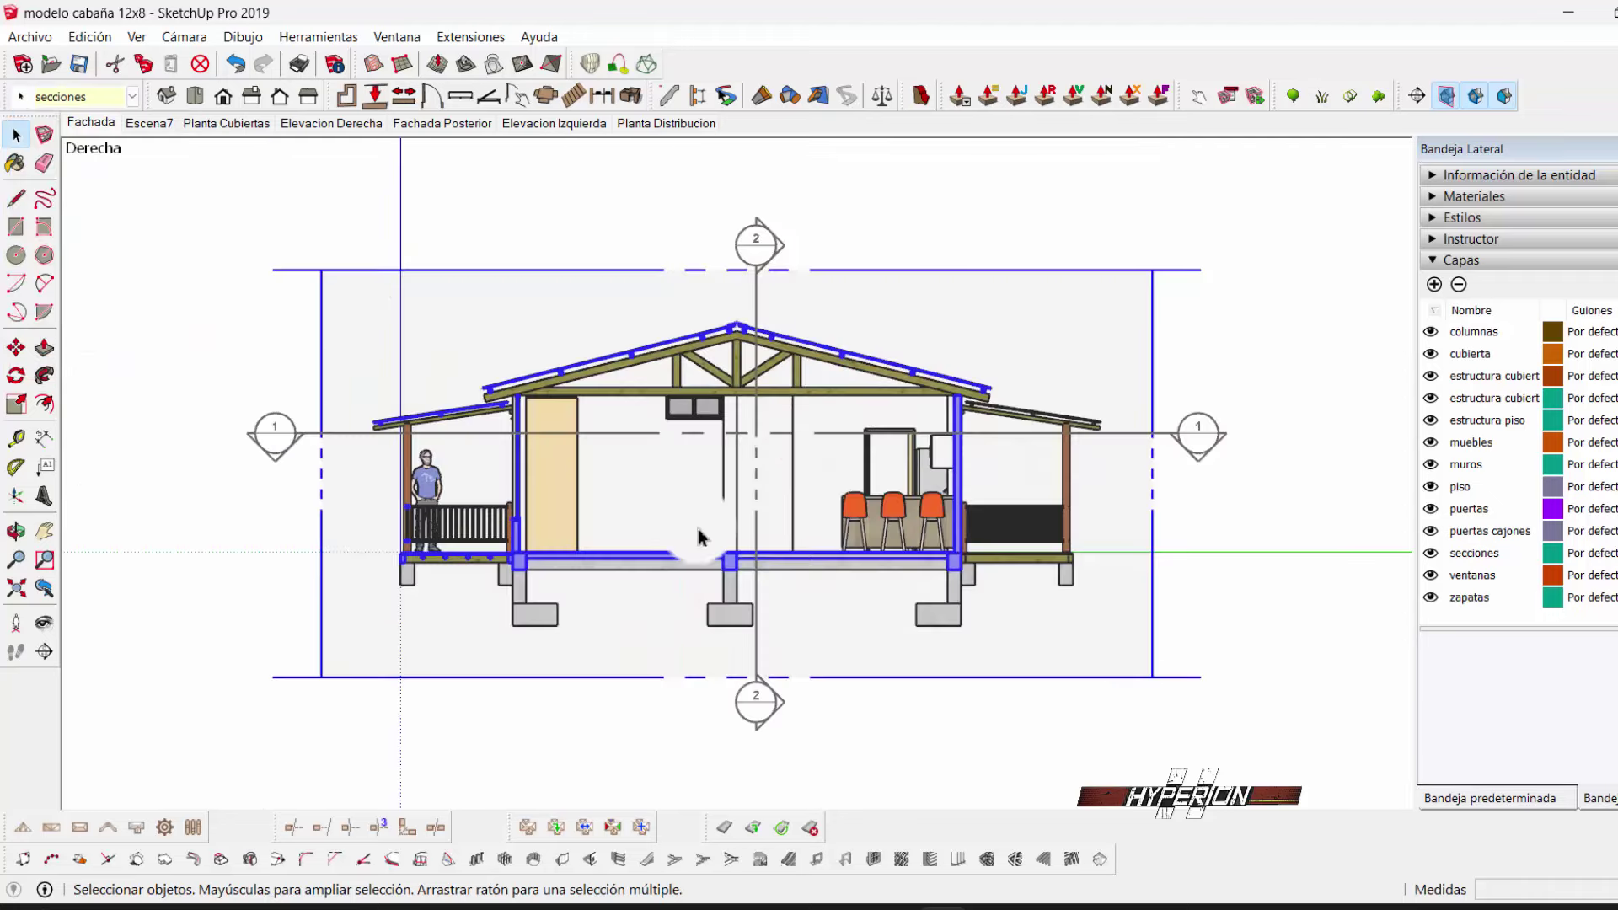
- Frame the side cross-section and save it as scene Escena8 with style changes kept as a new style
scroll(704, 489, "up", 3)
scroll(698, 462, "up", 1)
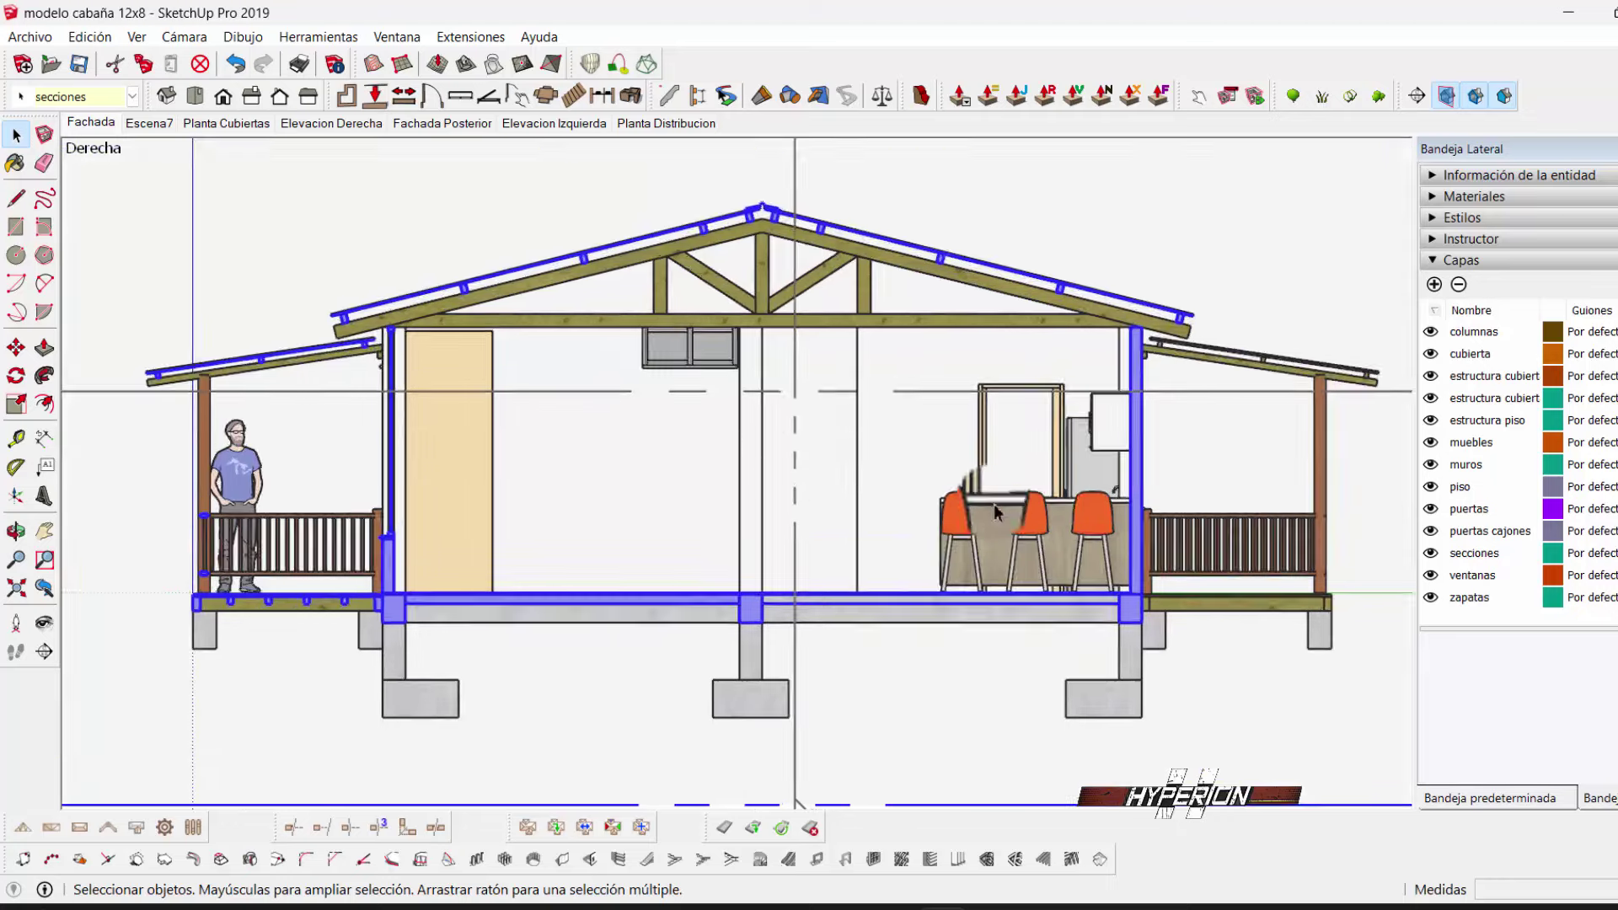
scroll(881, 472, "down", 2)
scroll(882, 485, "up", 1)
scroll(883, 486, "up", 1)
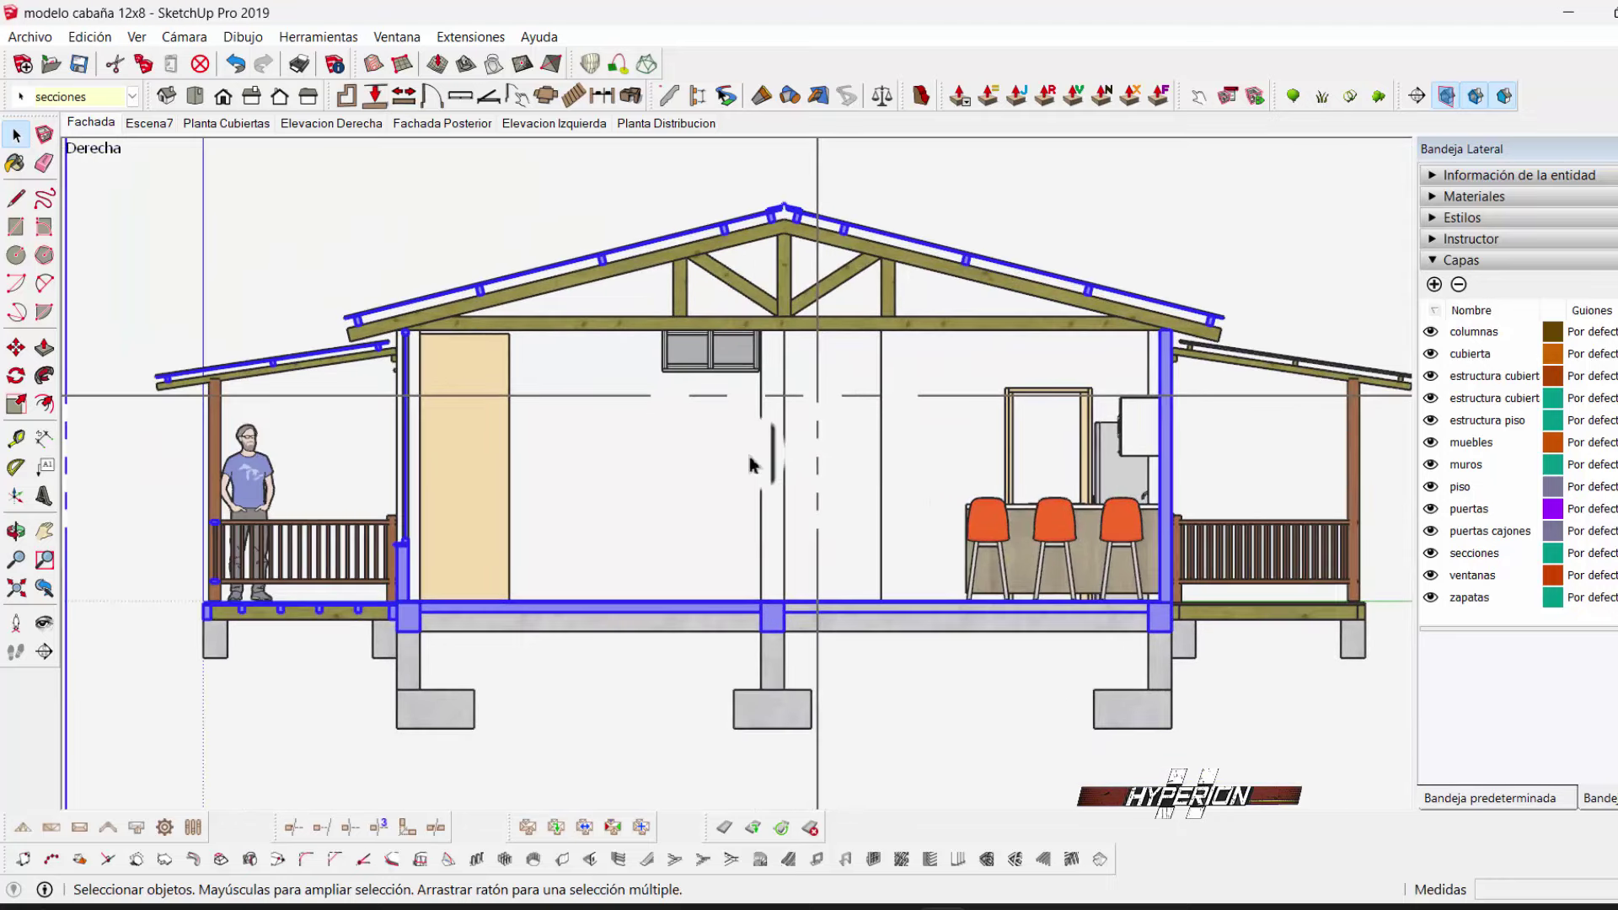
scroll(753, 464, "down", 1)
scroll(973, 458, "up", 1)
scroll(973, 457, "up", 1)
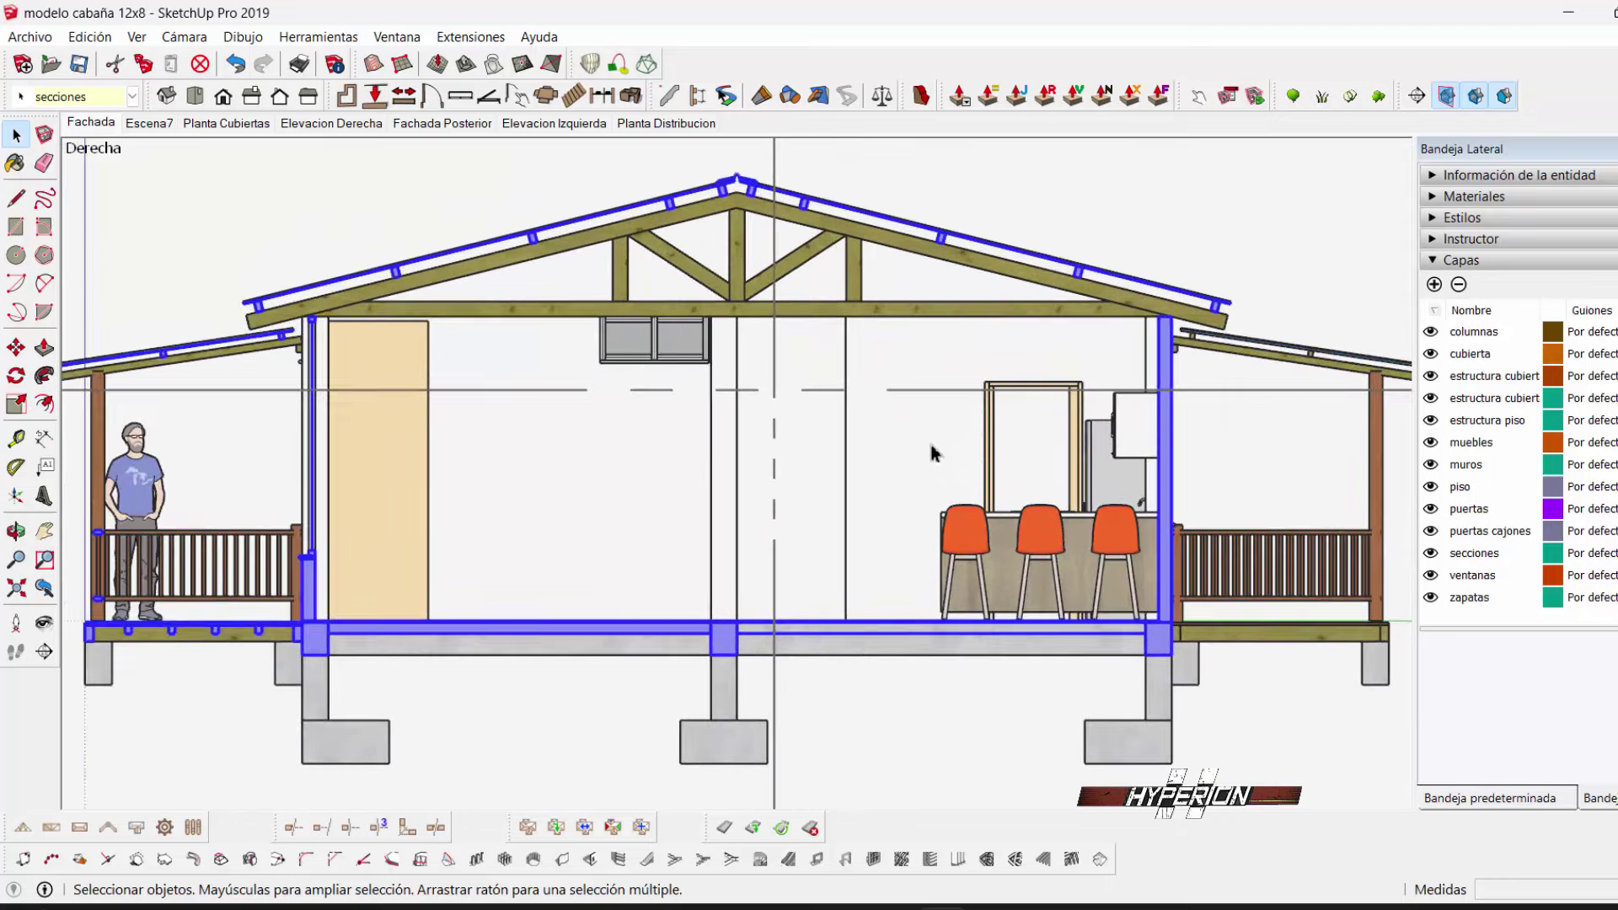
scroll(933, 453, "down", 1)
left_click(567, 355)
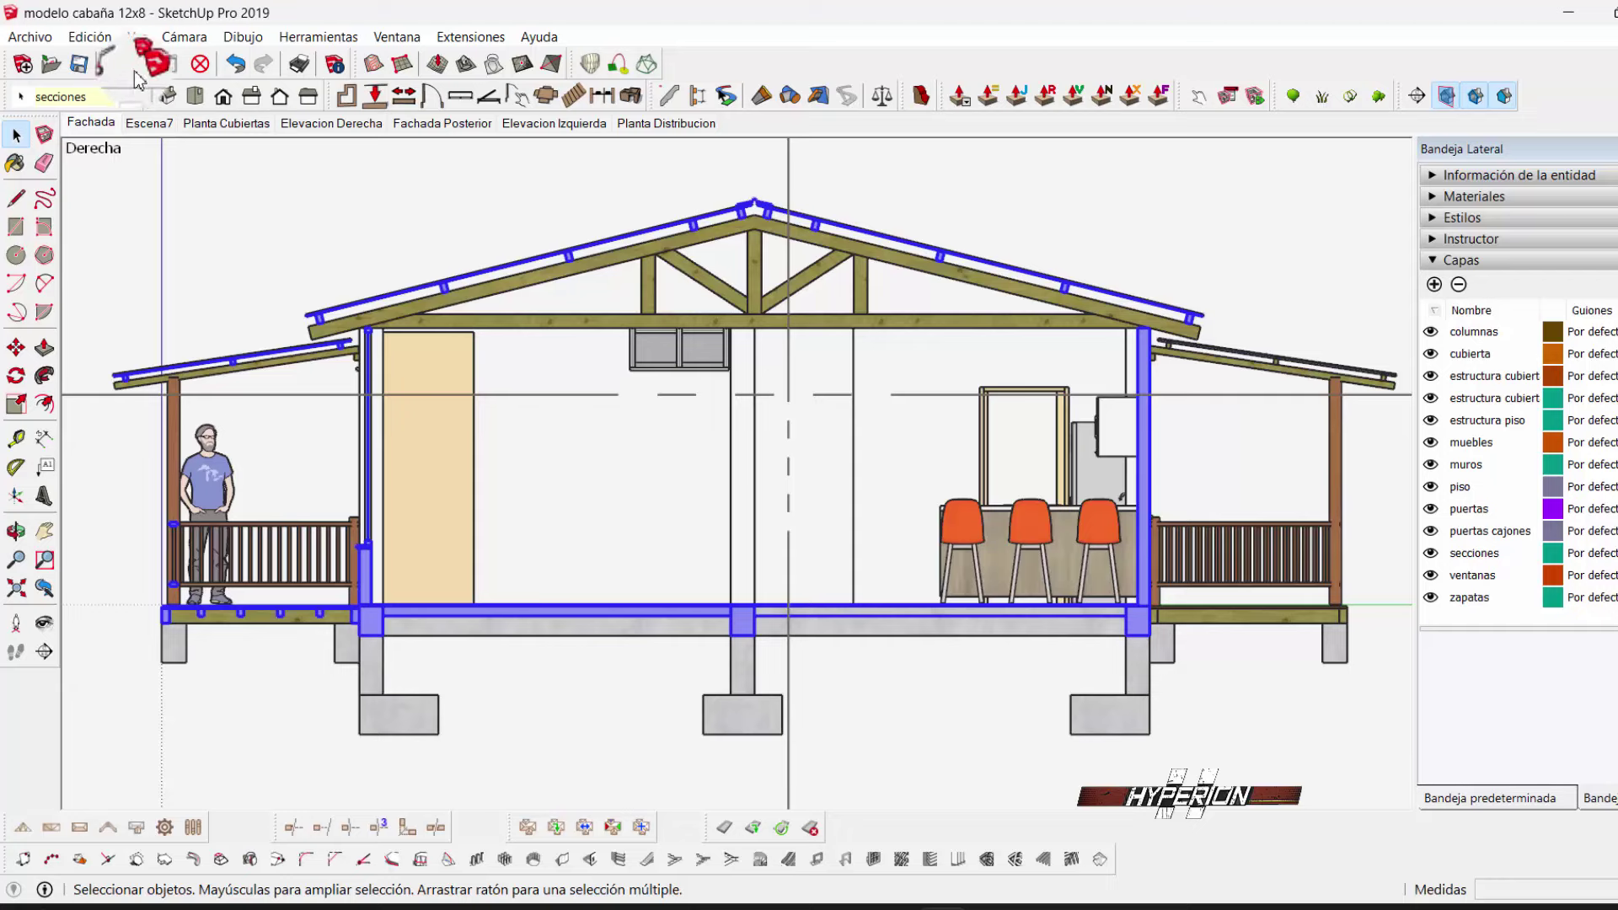
left_click(136, 36)
left_click(270, 406)
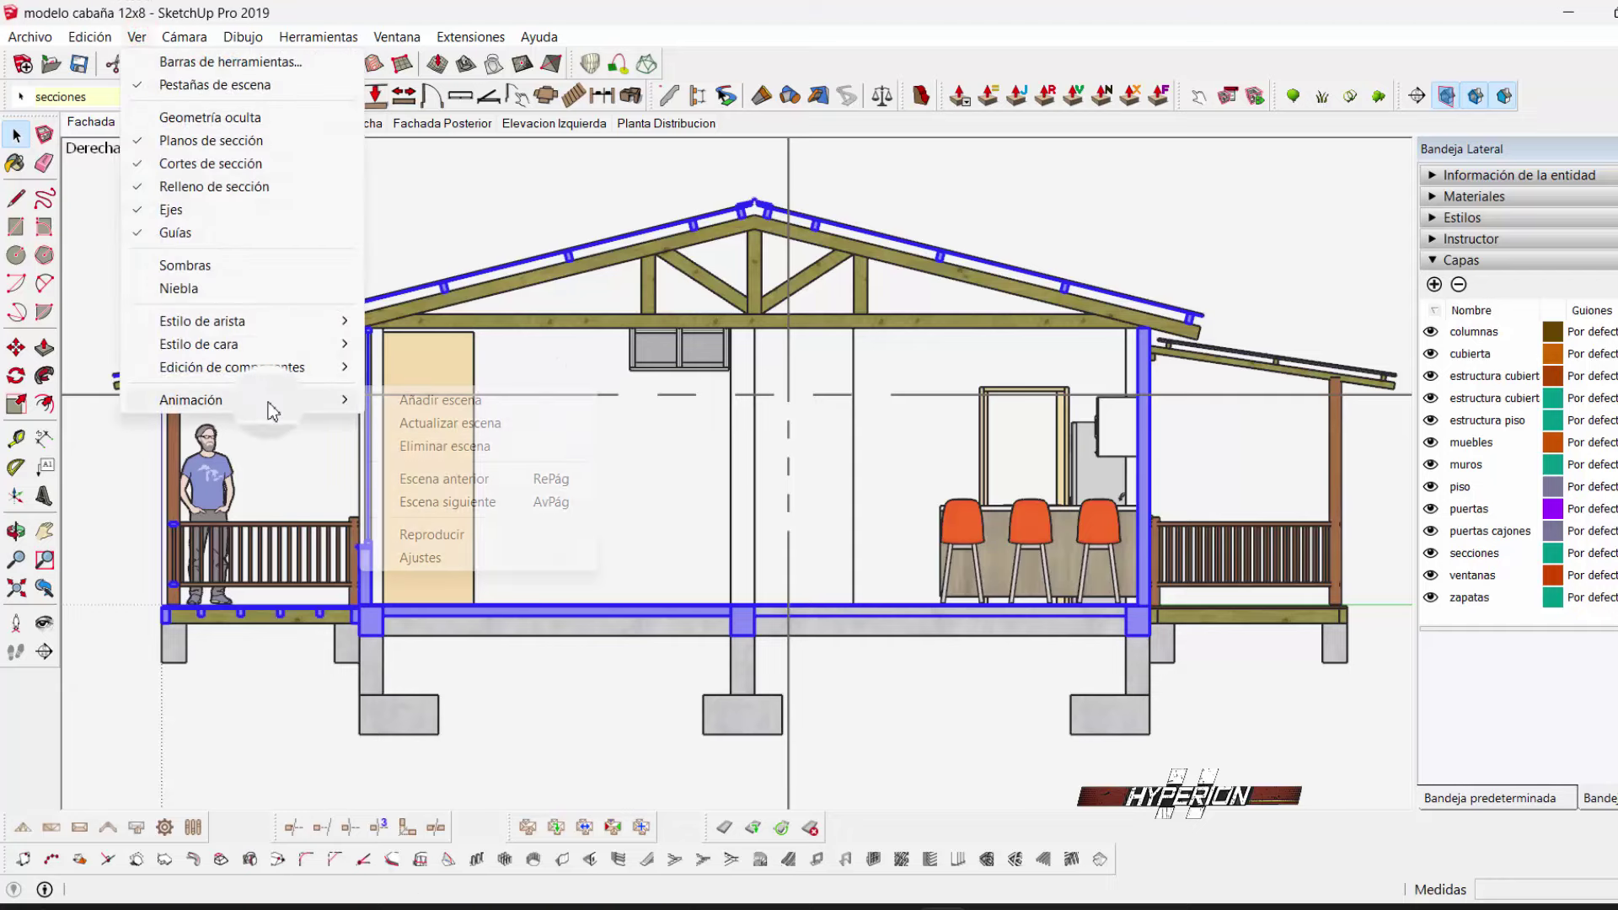
left_click(453, 407)
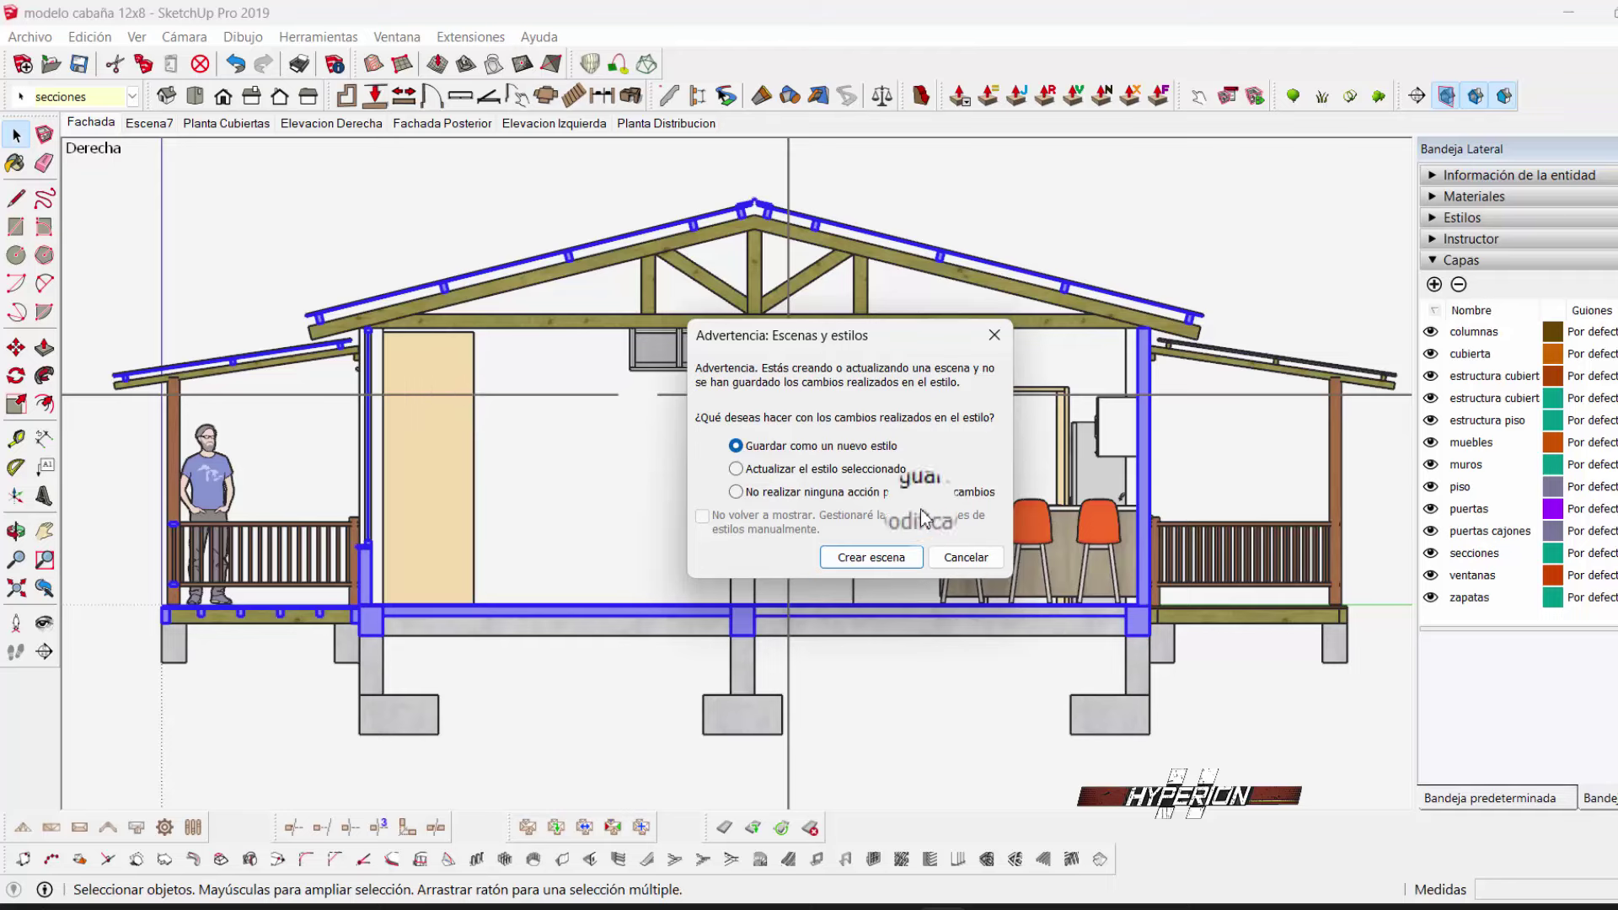
left_click(871, 557)
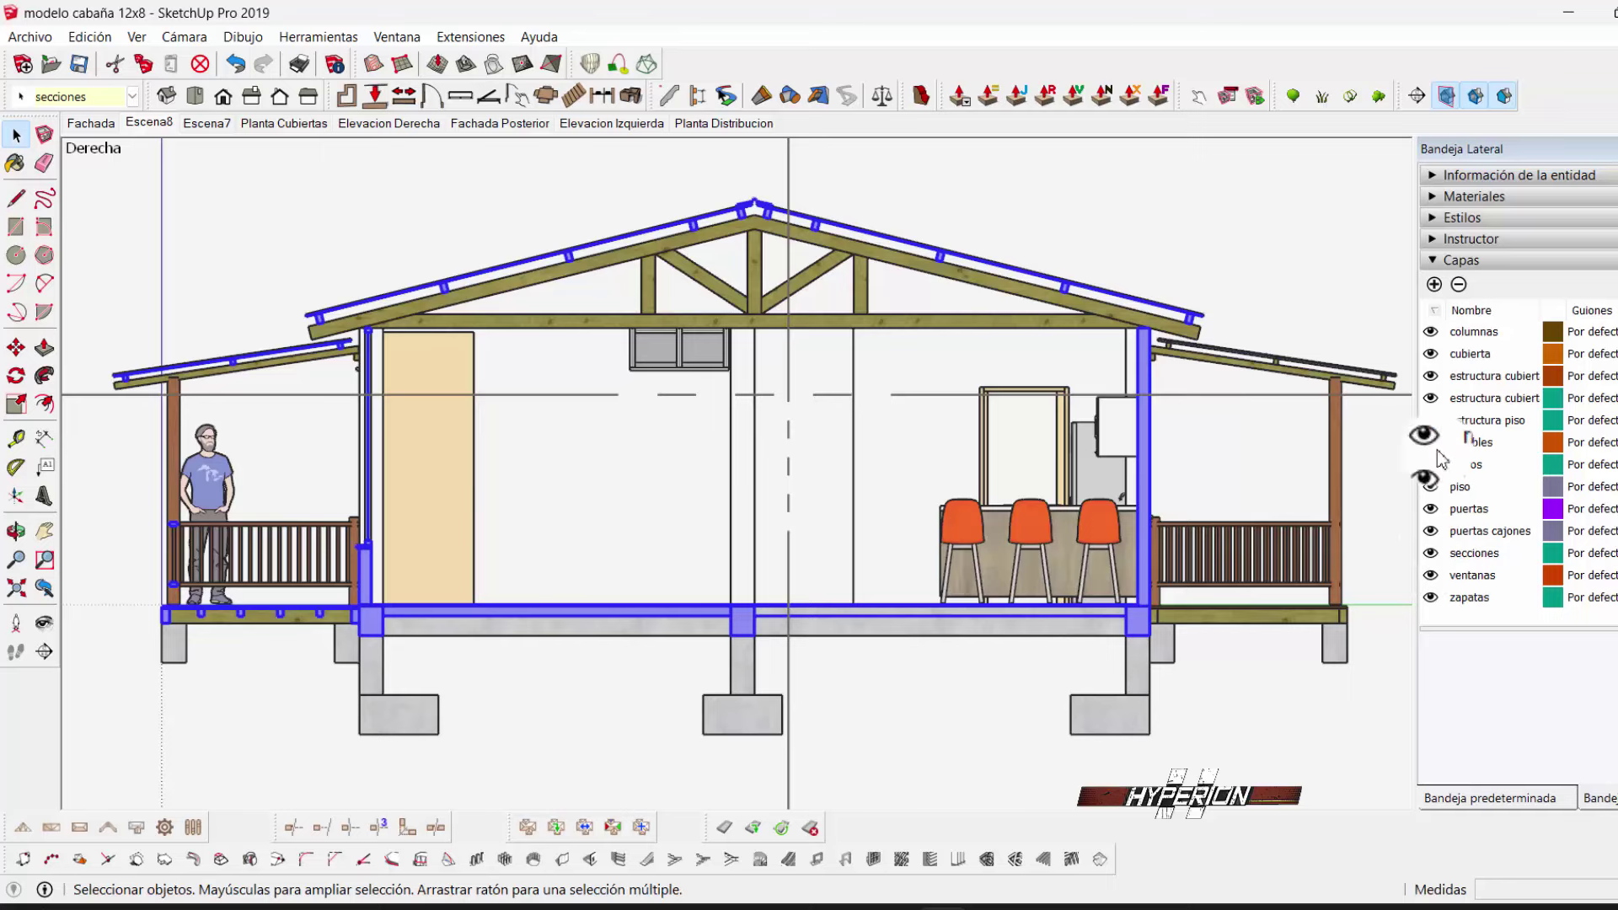
- Make Layer0 current, turn off the secciones layer, and orbit to a 3D perspective of the cabin
left_click(99, 98)
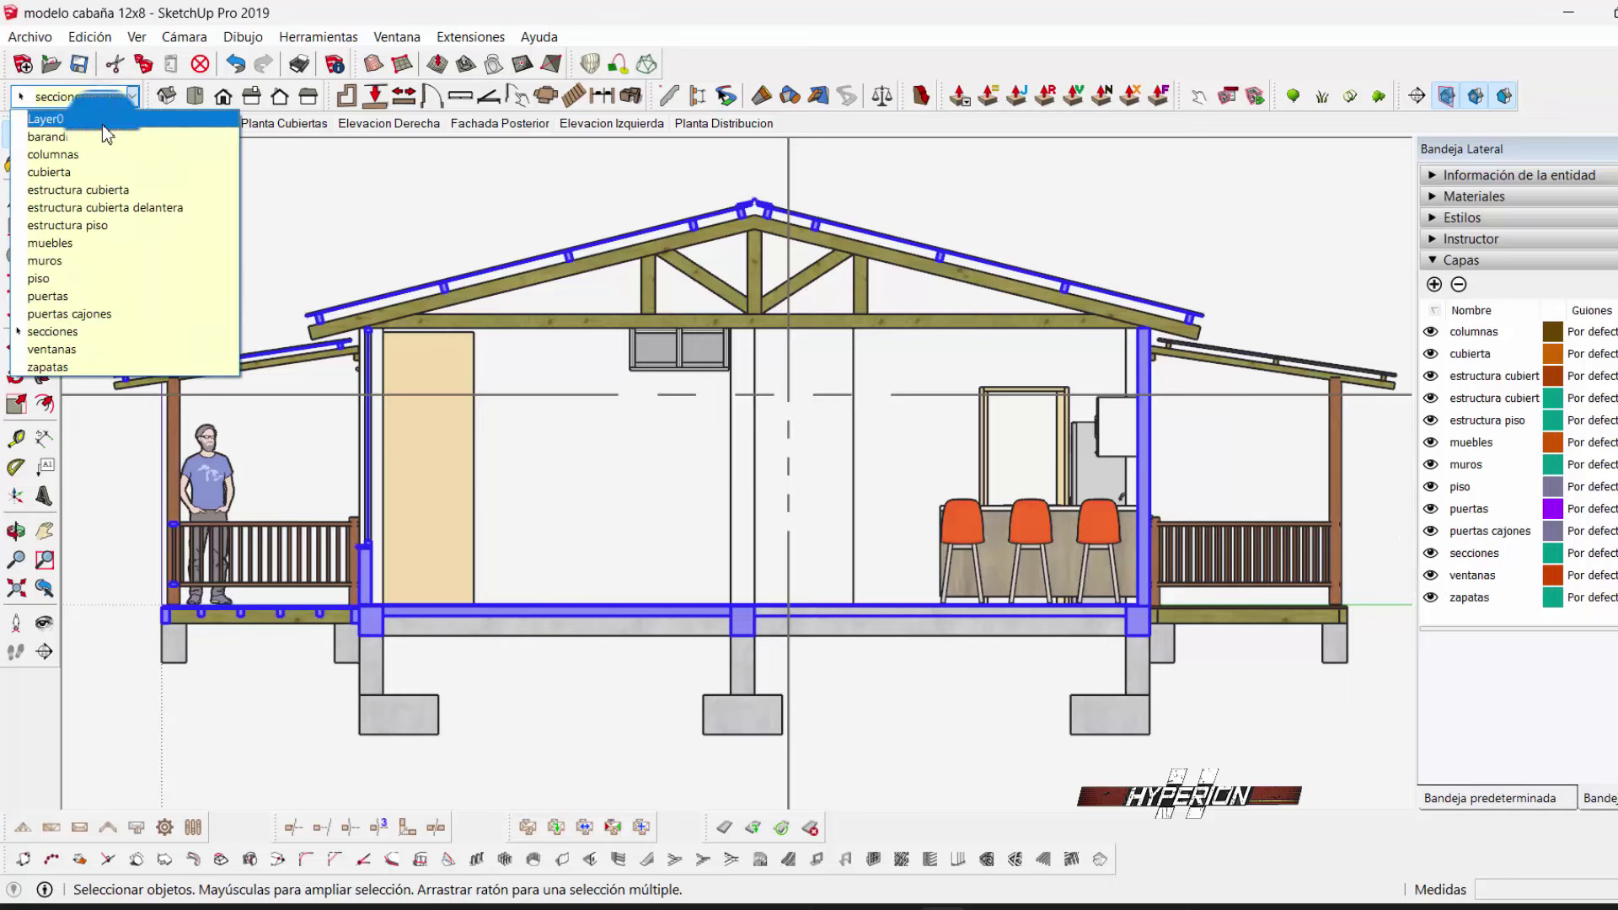
left_click(103, 122)
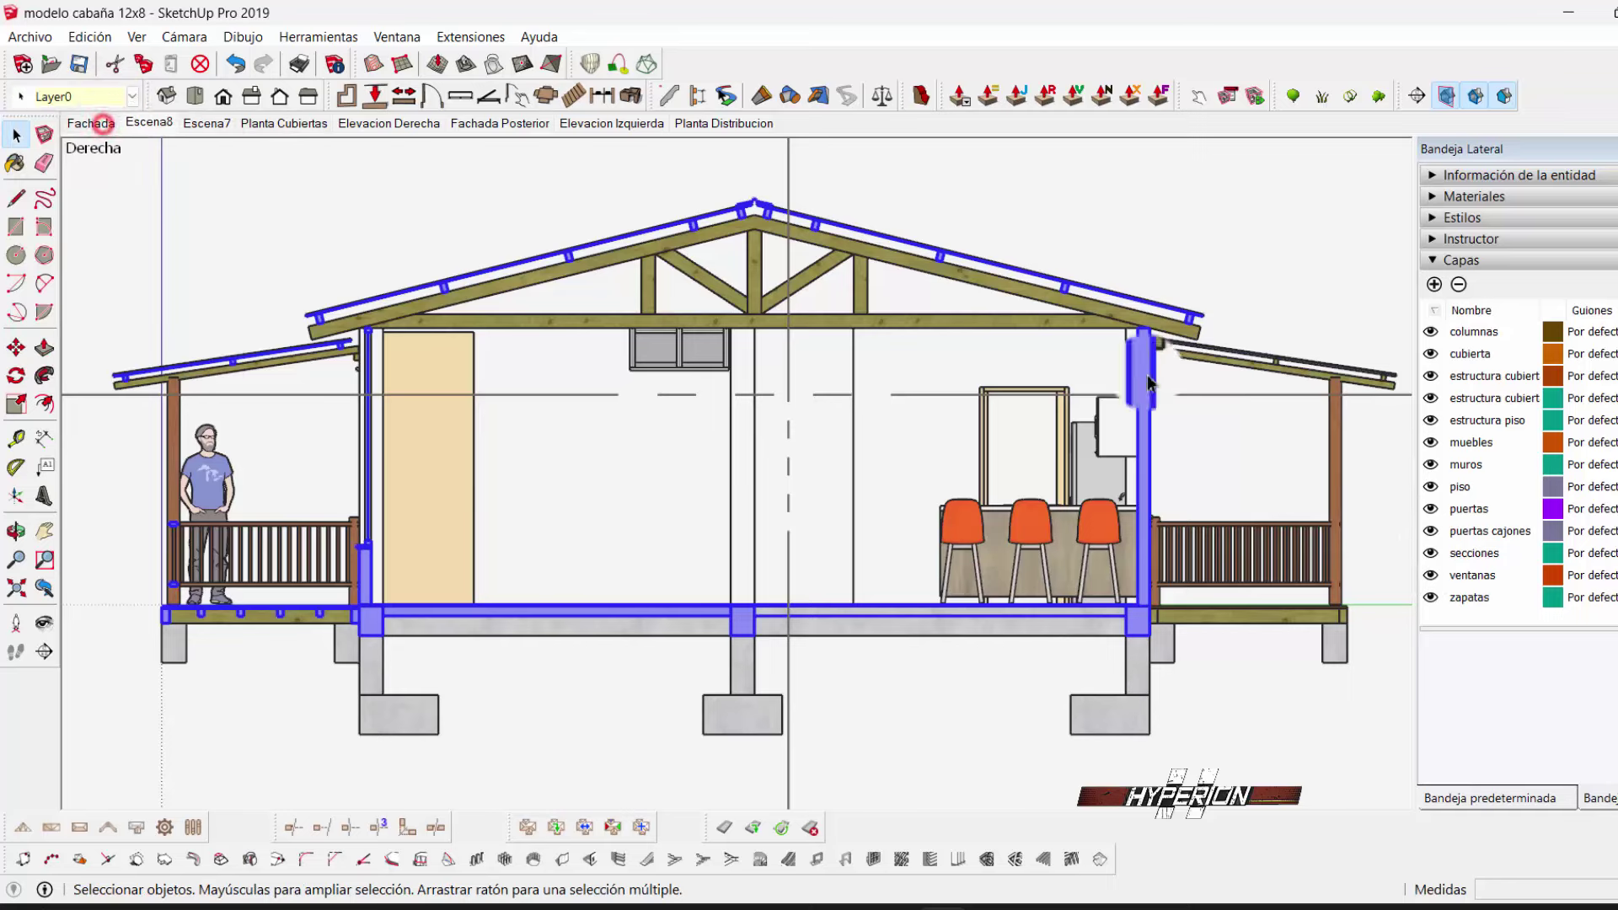
left_click(1438, 554)
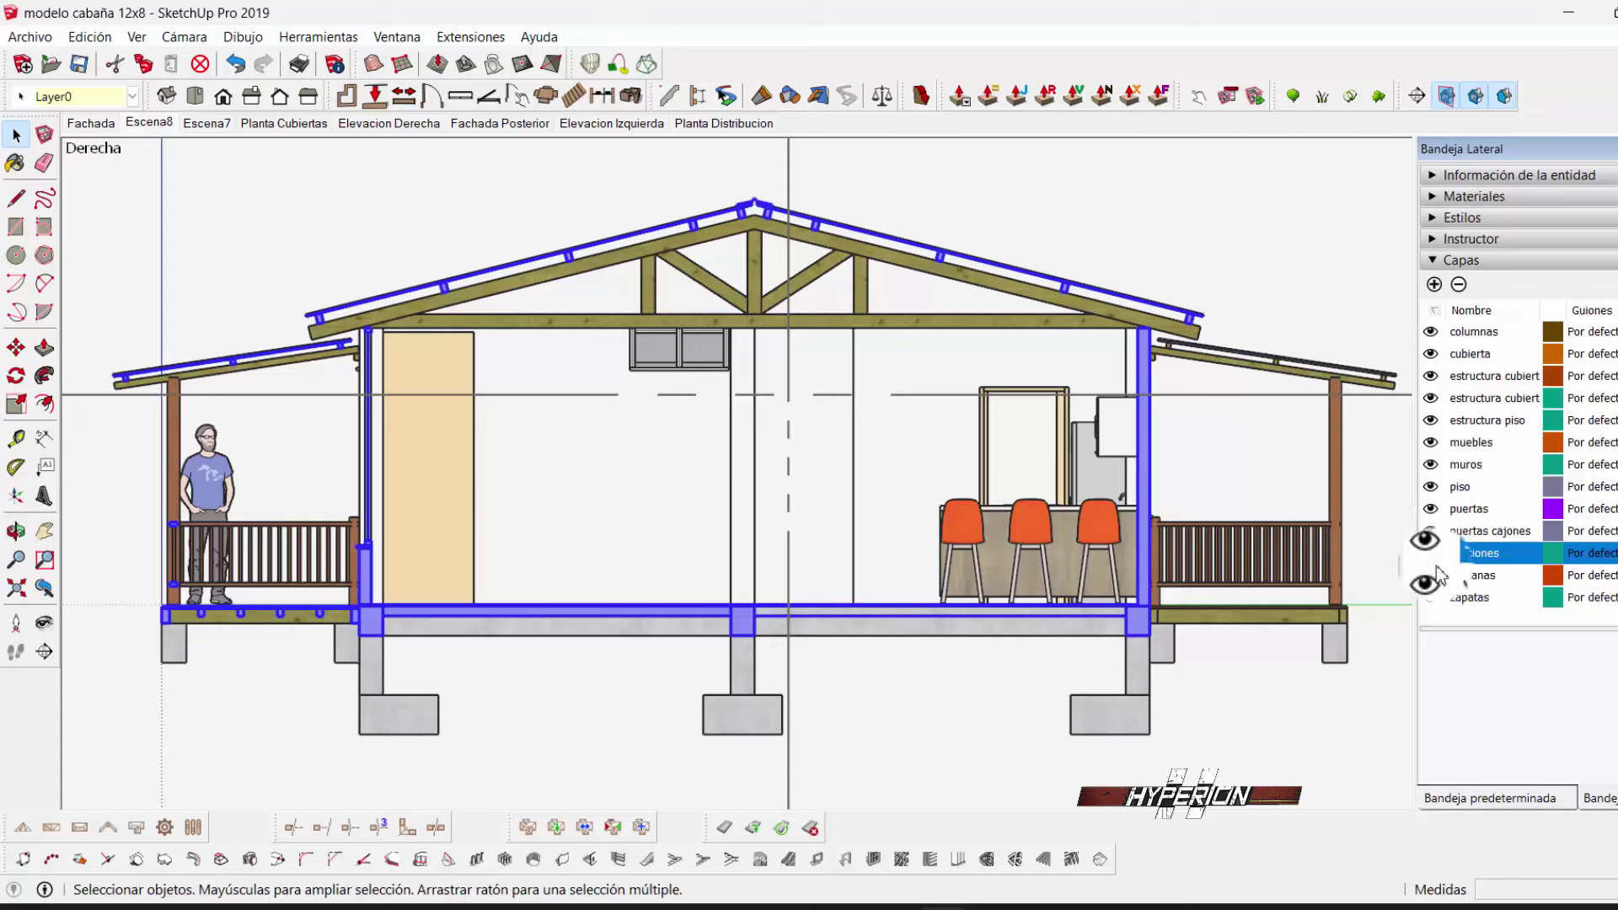
left_click(1432, 554)
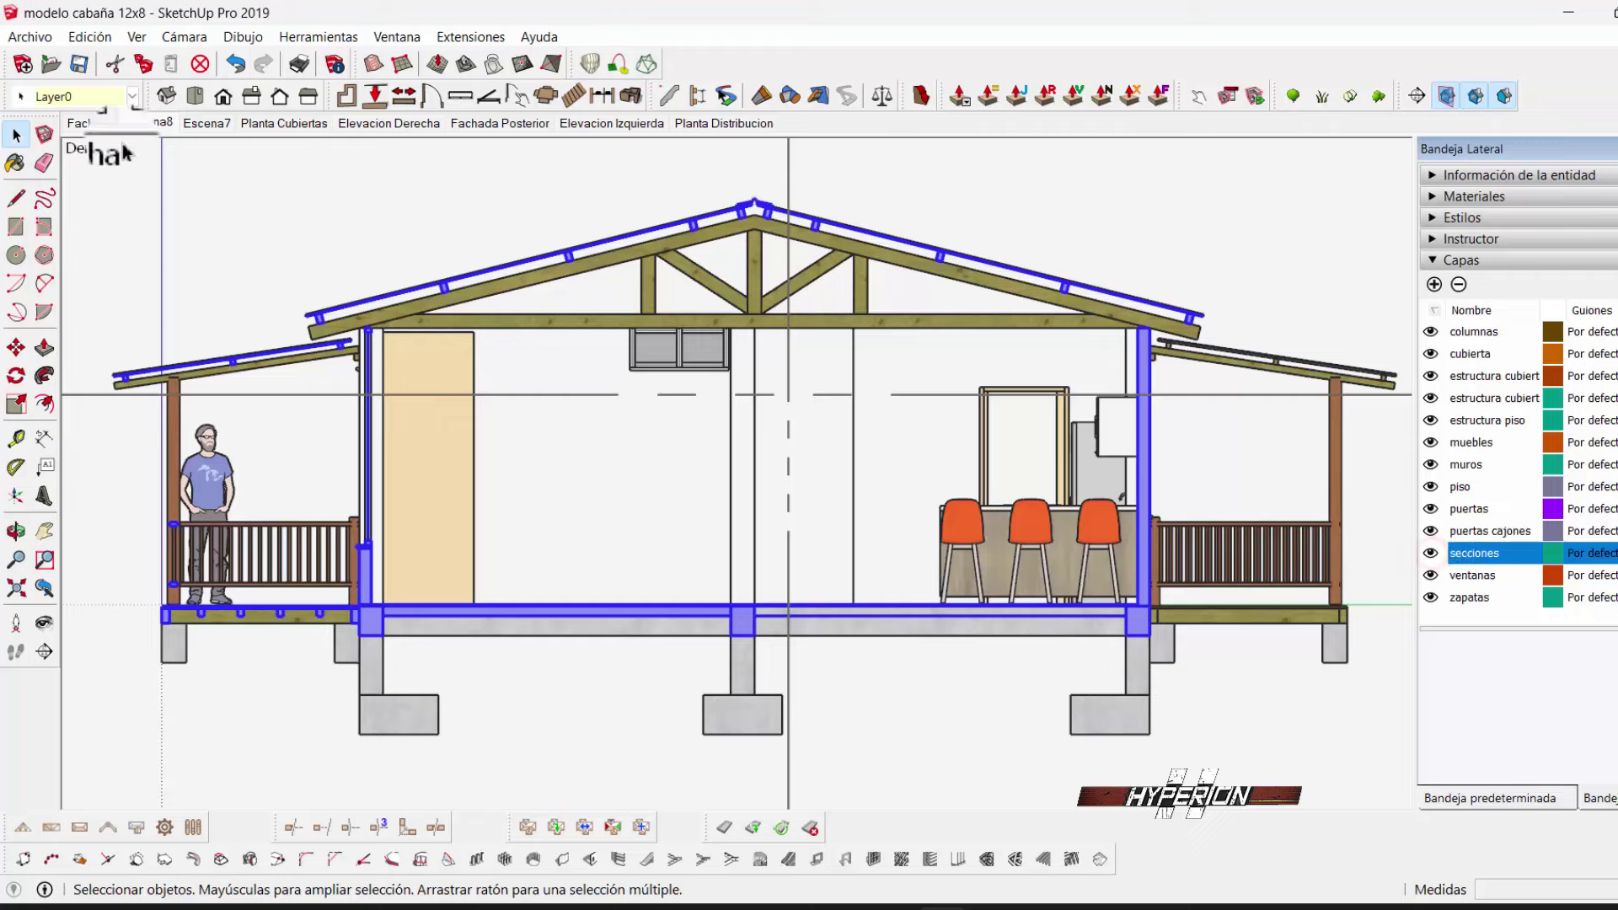
key("shift+z")
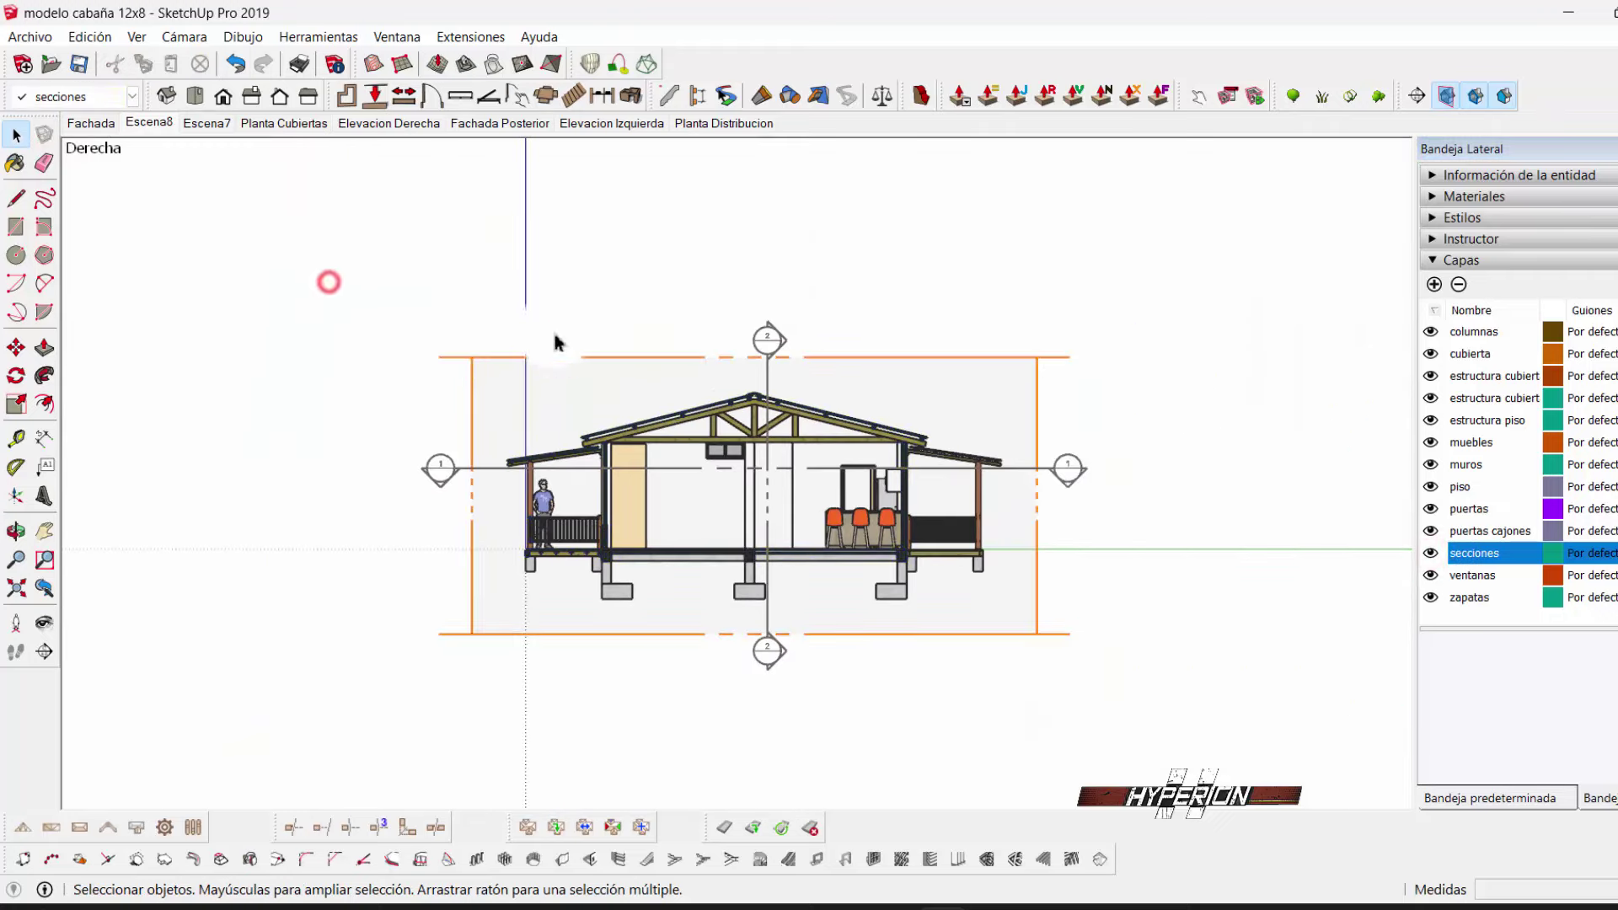
left_click(61, 97)
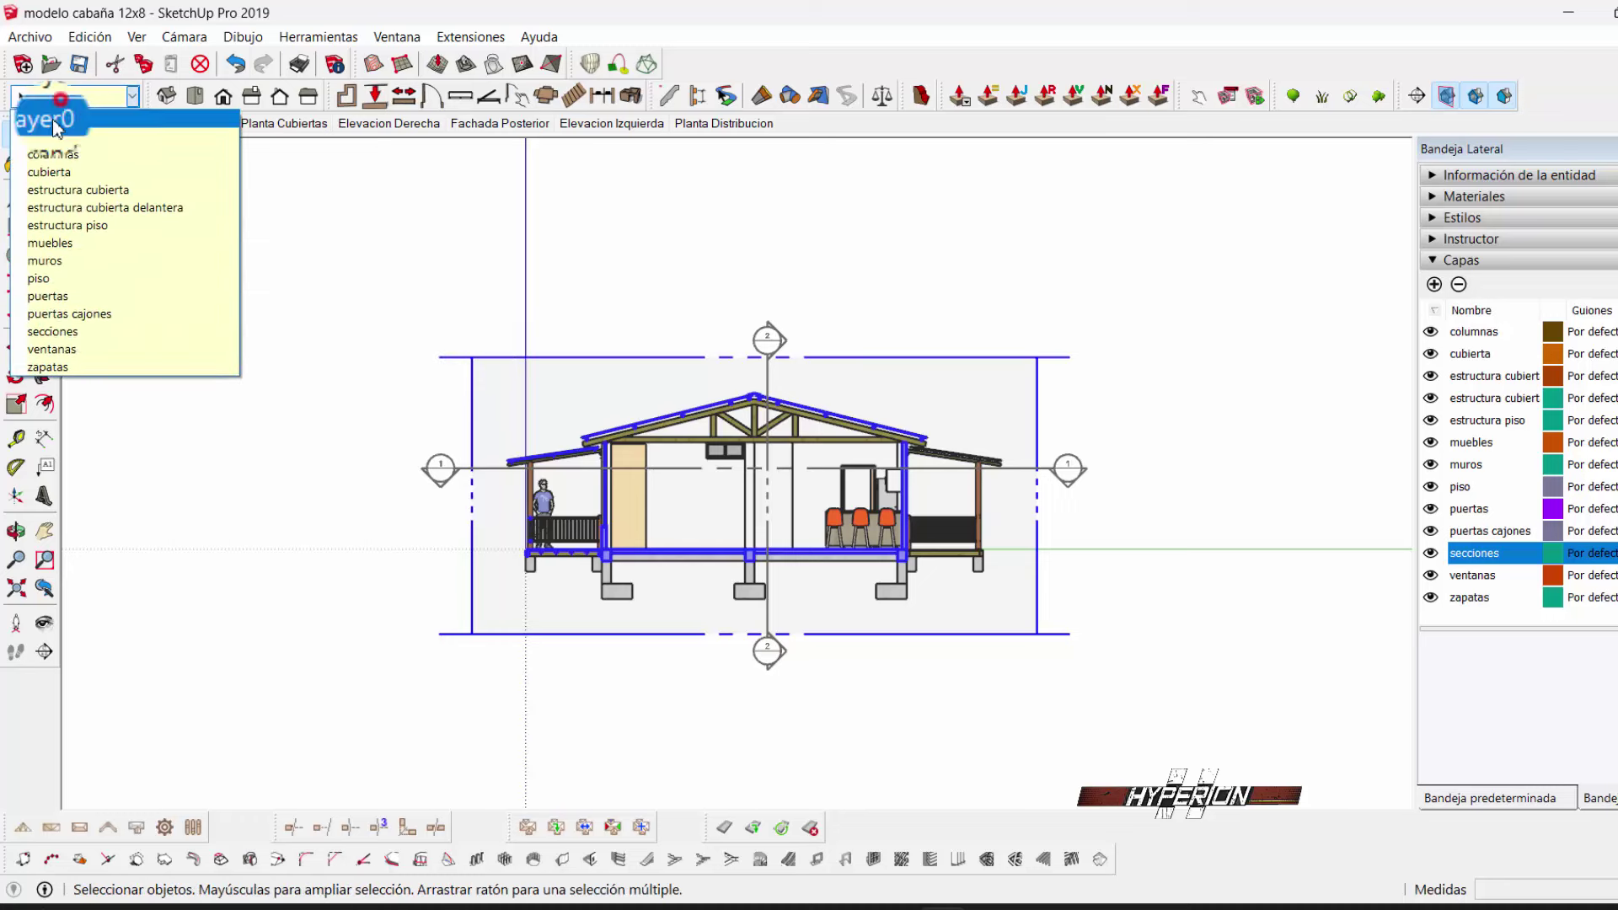
left_click(76, 331)
left_click(332, 289)
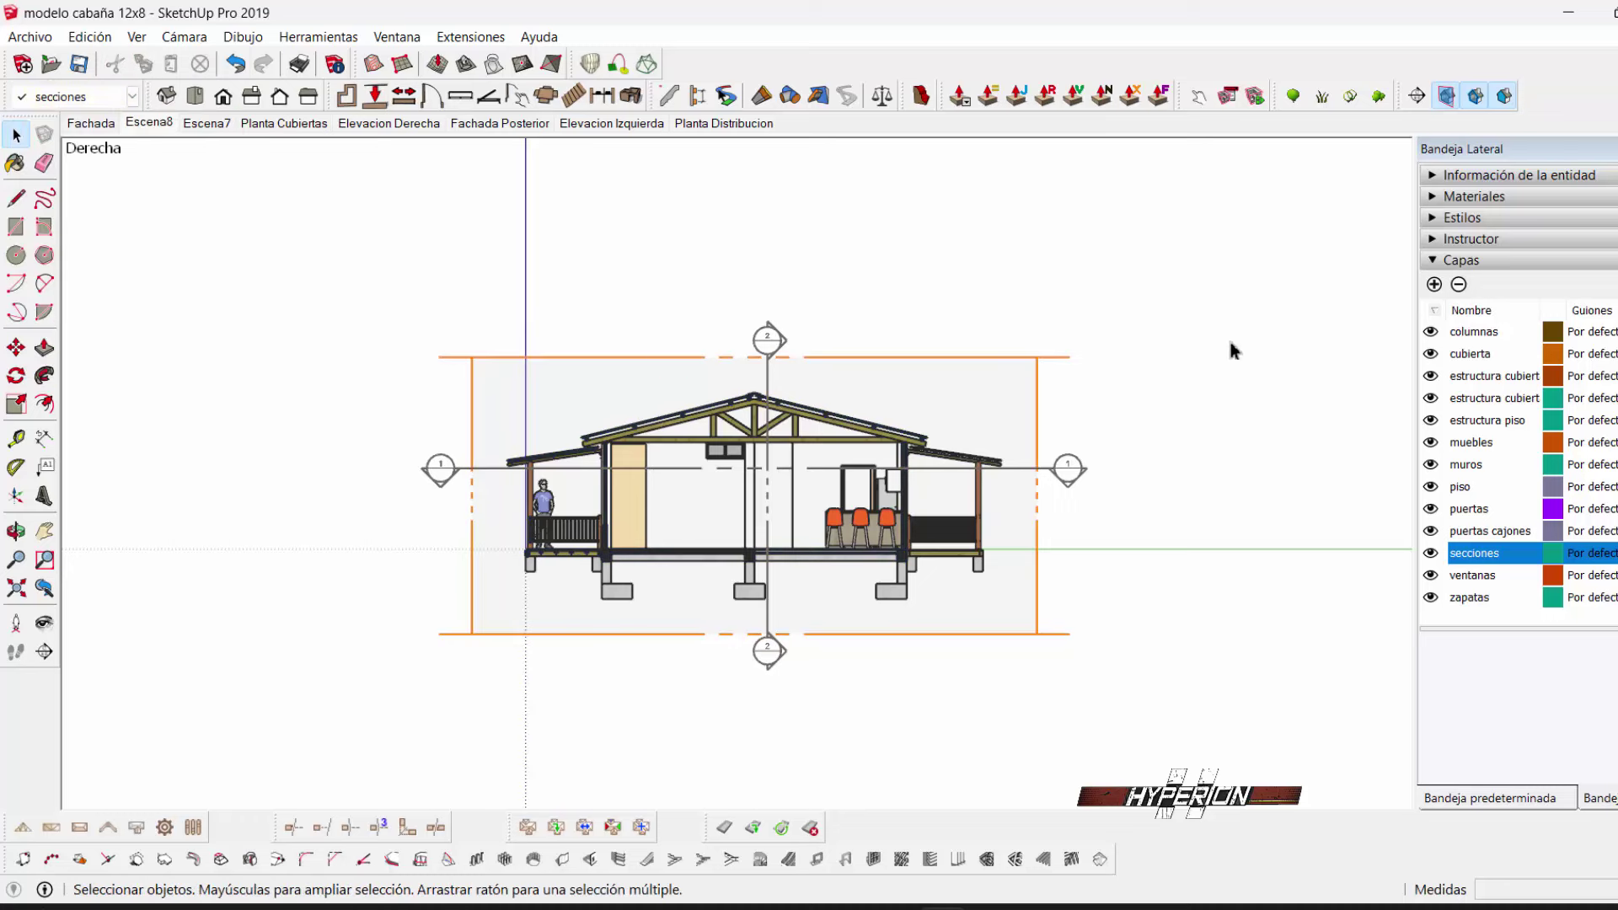
left_click(60, 96)
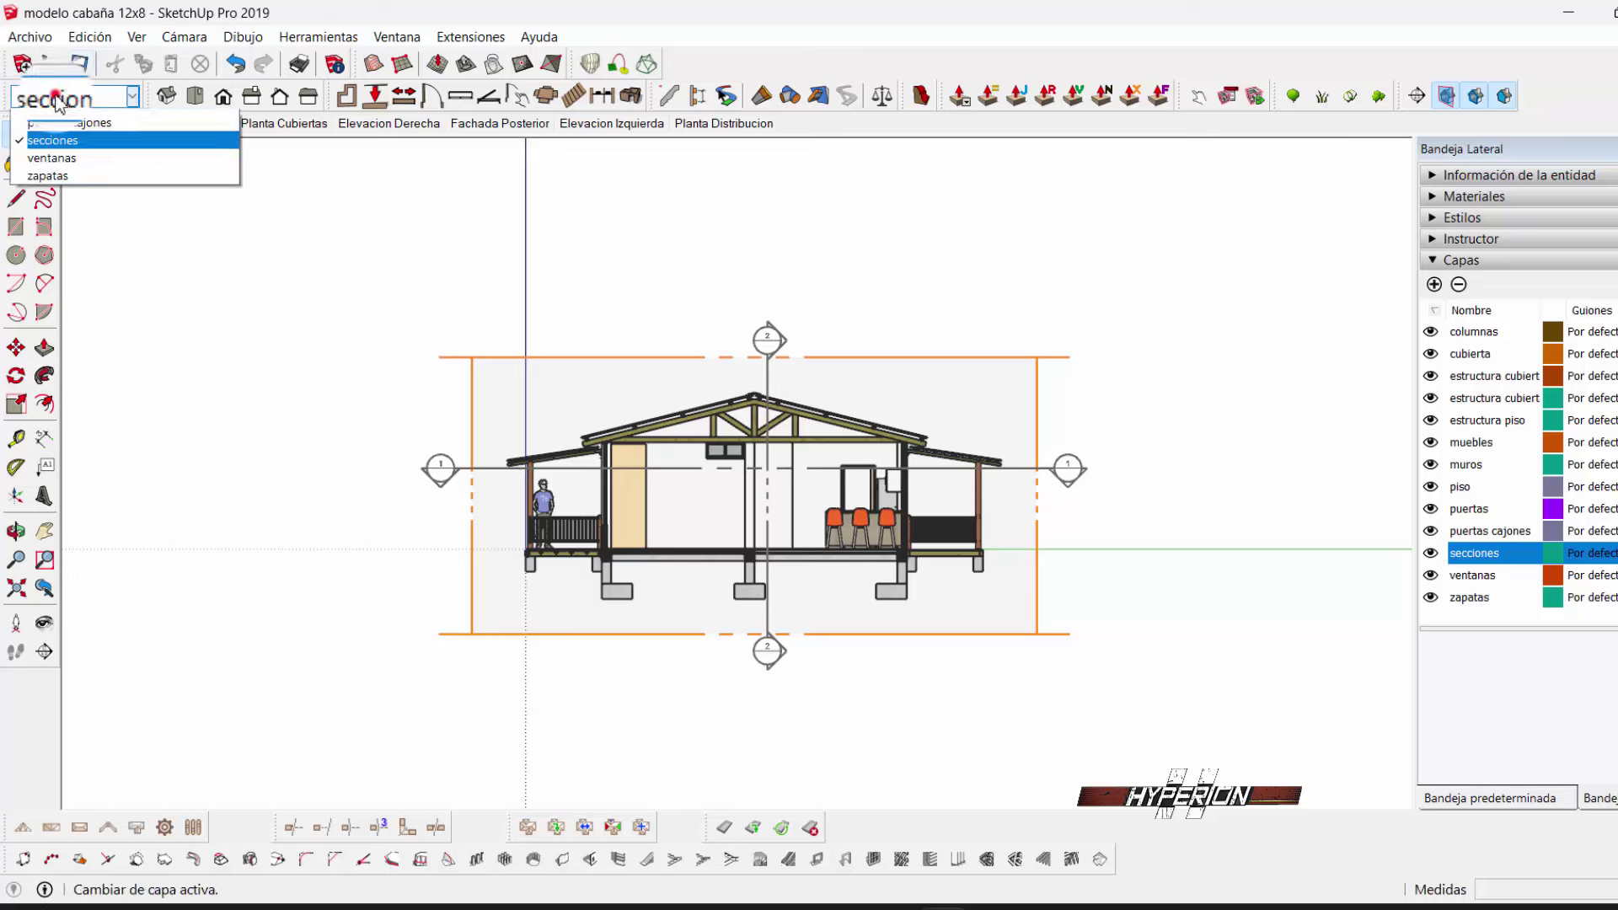
left_click(65, 152)
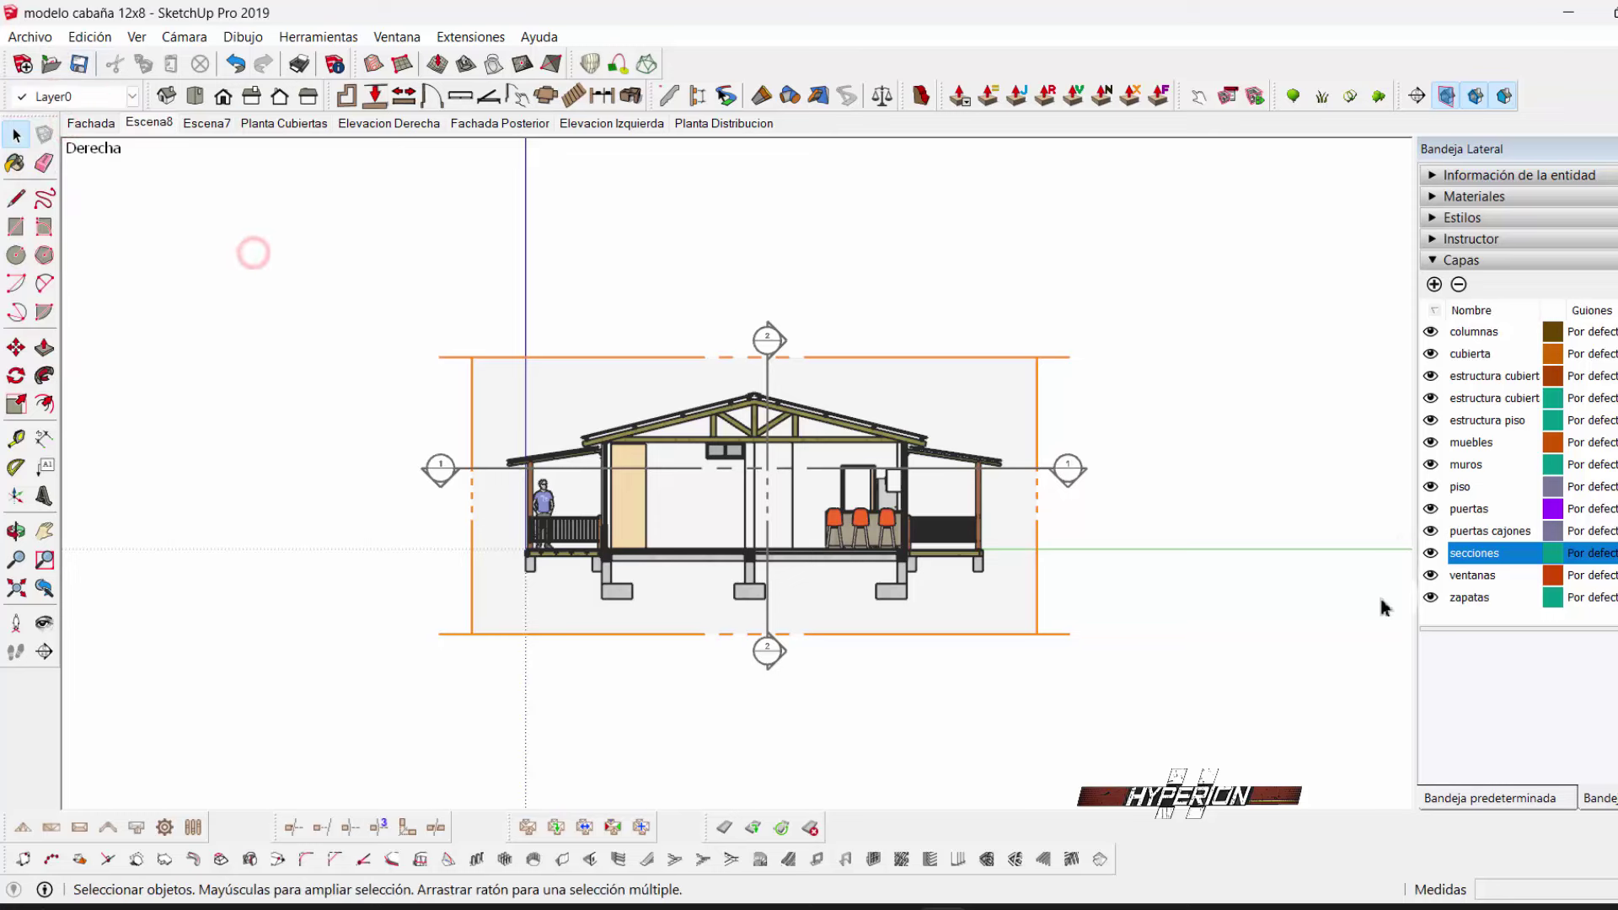
left_click(1433, 556)
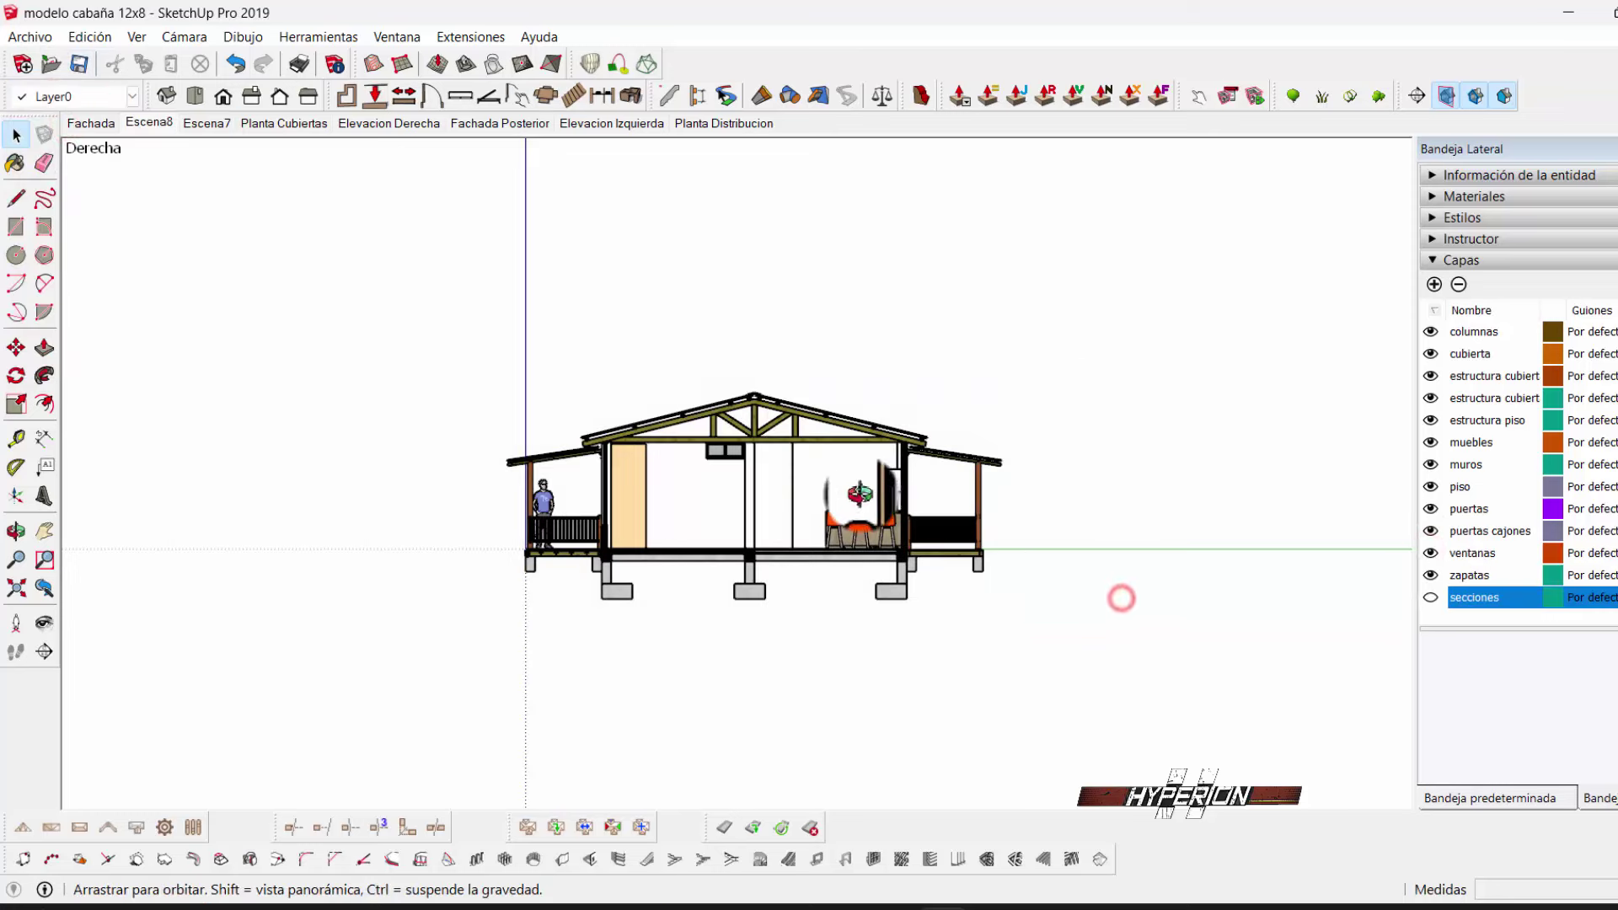
mouse_move(1121, 603)
middle_mouse_down()
mouse_move(1112, 585)
mouse_move(927, 640)
middle_mouse_up()
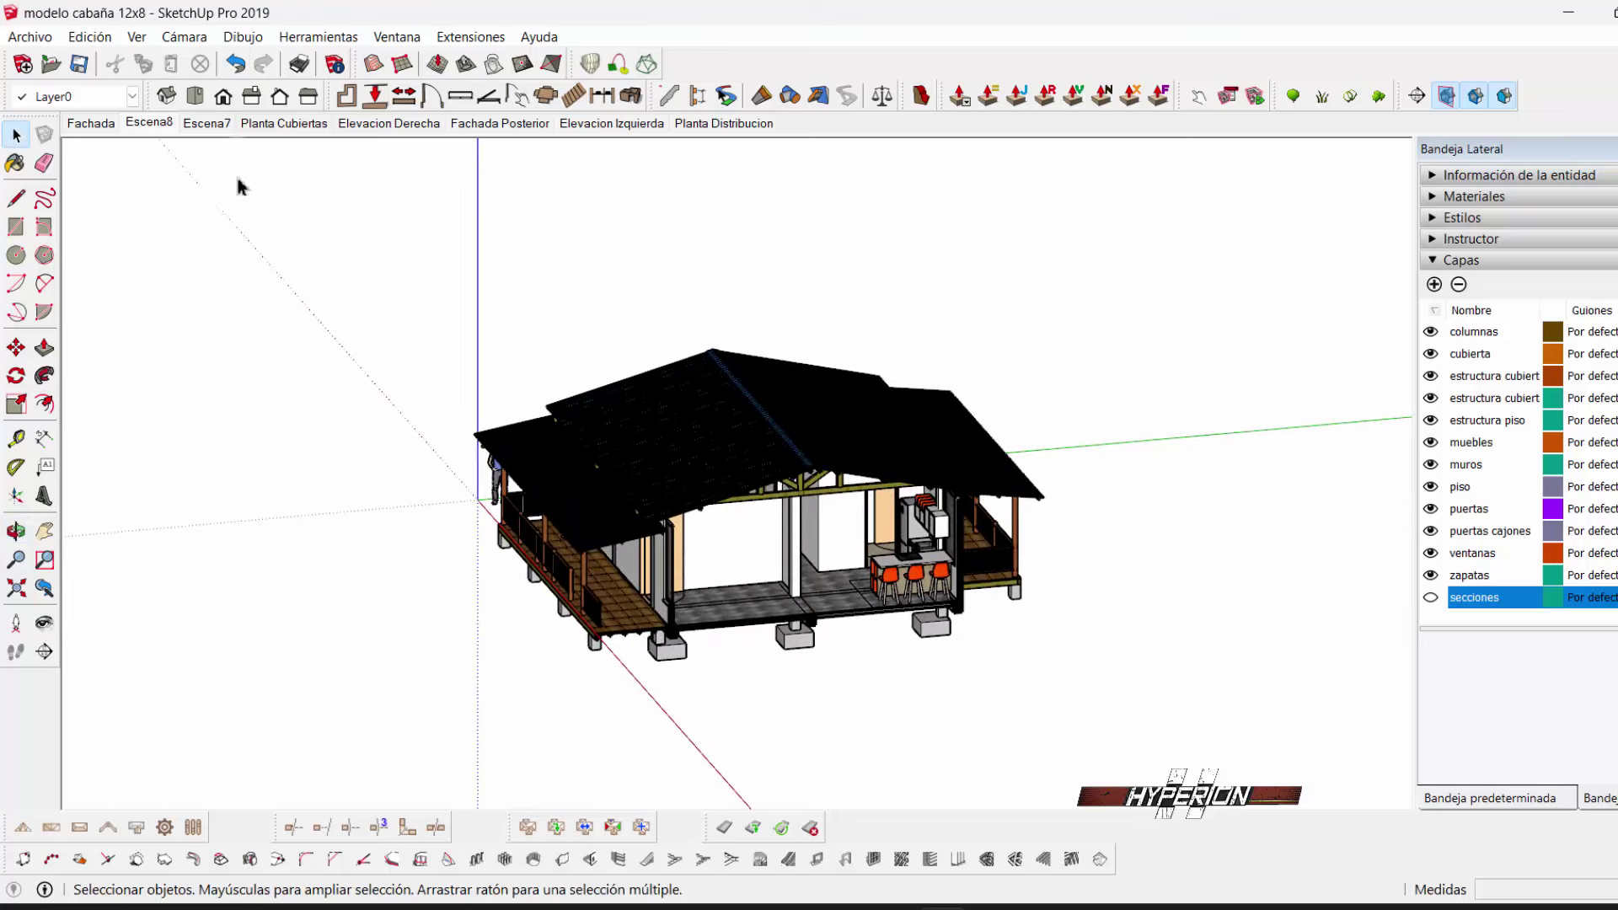
- Rename the Escena7 scene to Corte A-A' in the scene manager
right_click(159, 133)
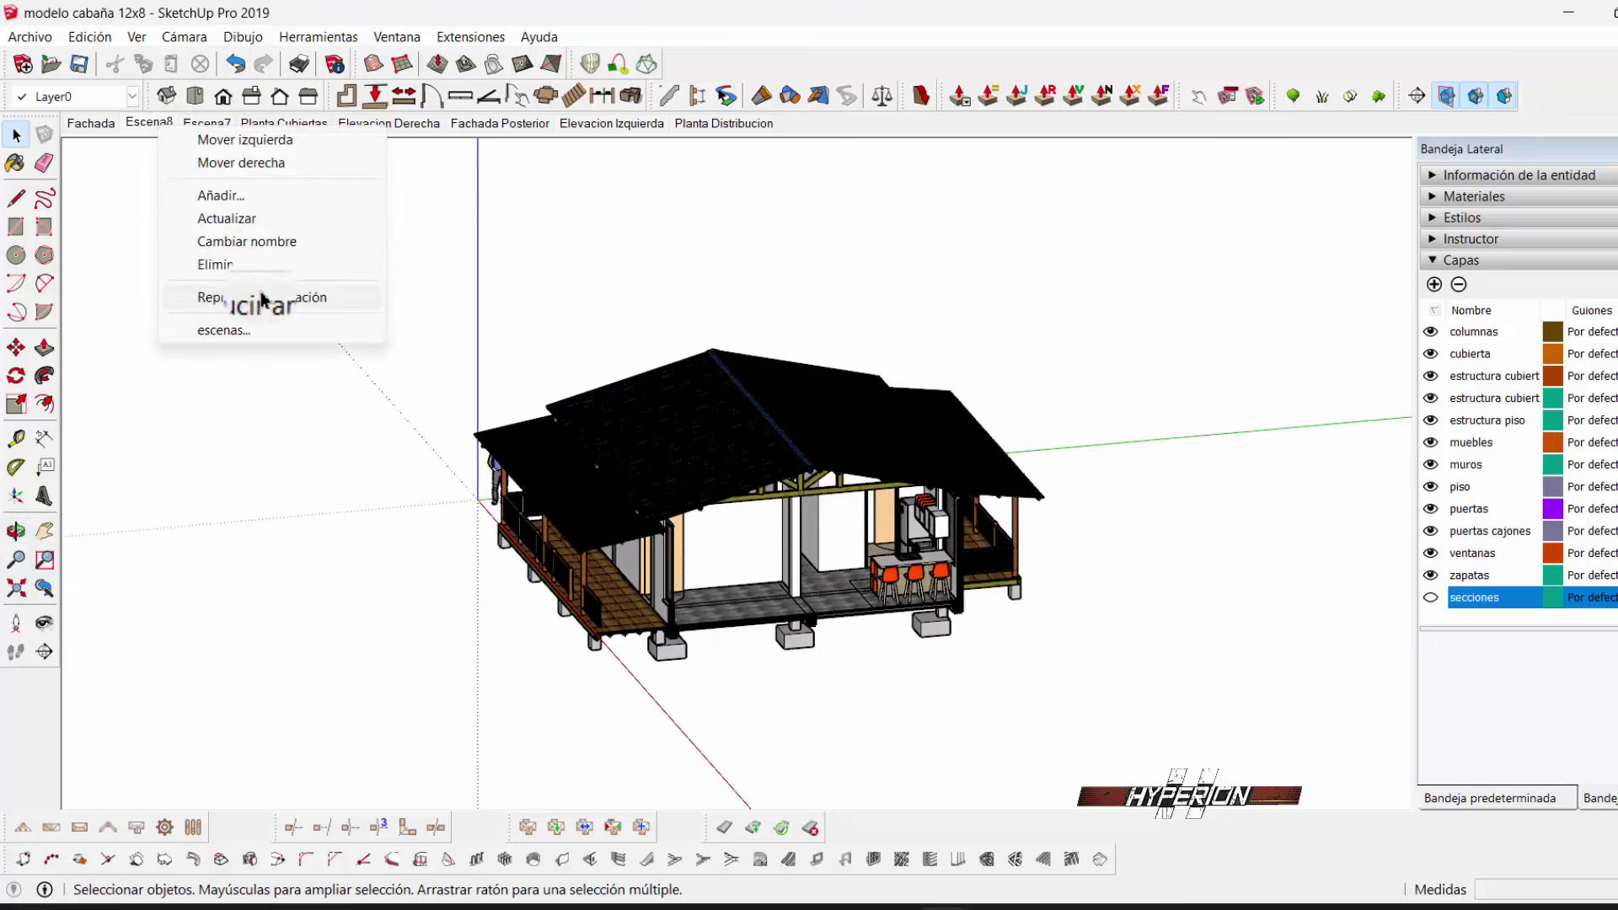
left_click(269, 329)
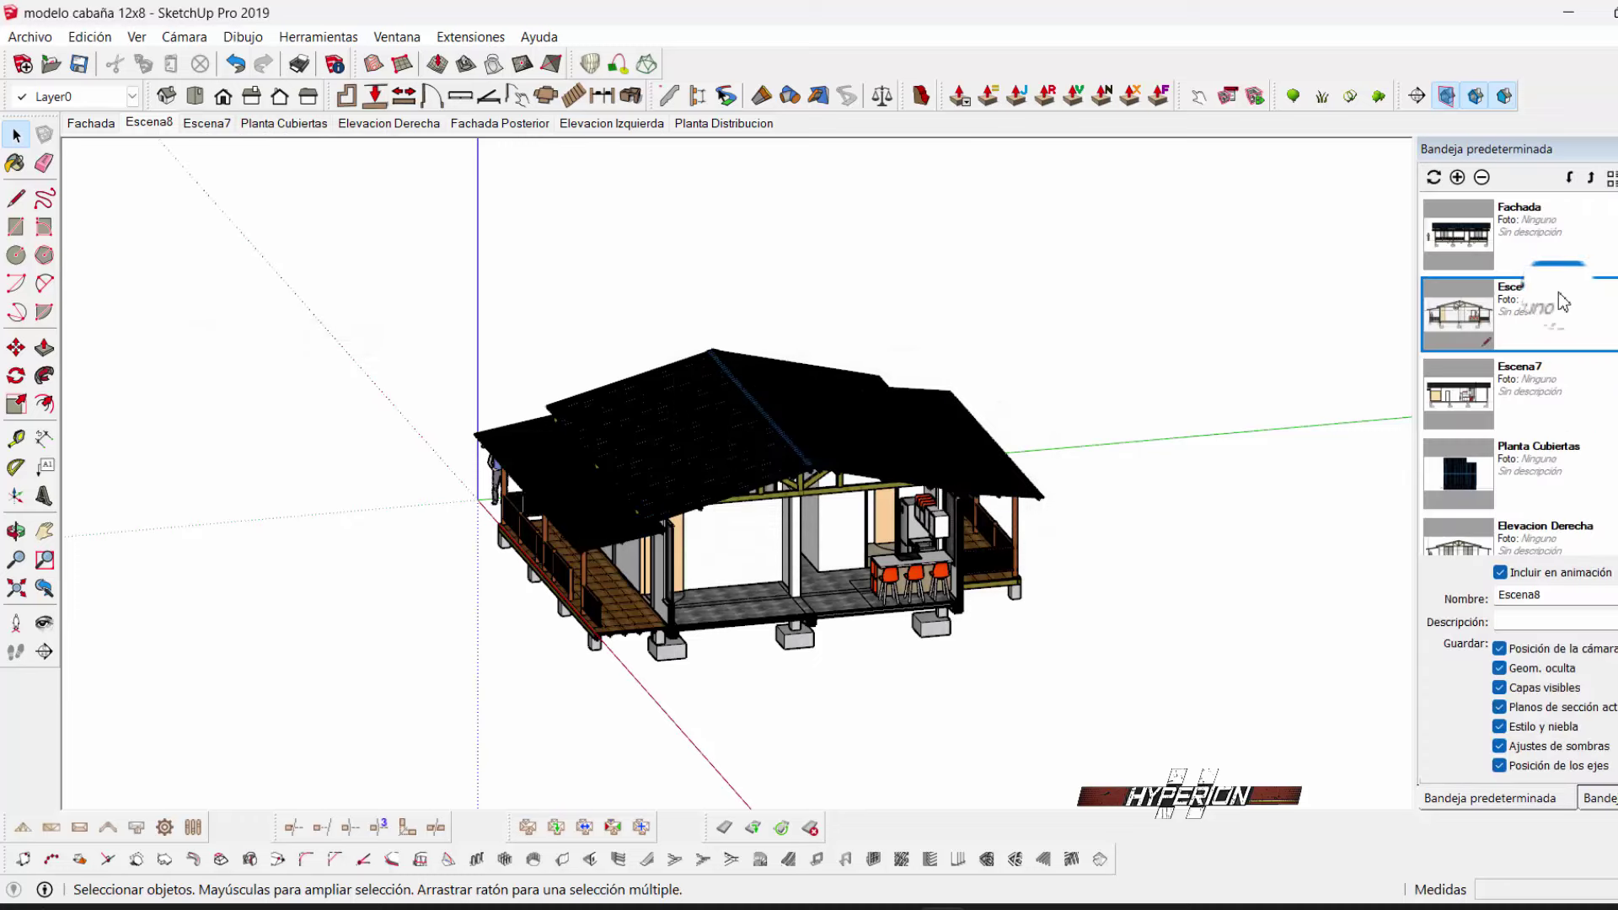
scroll(1568, 386, "up", 1)
left_click(1547, 445)
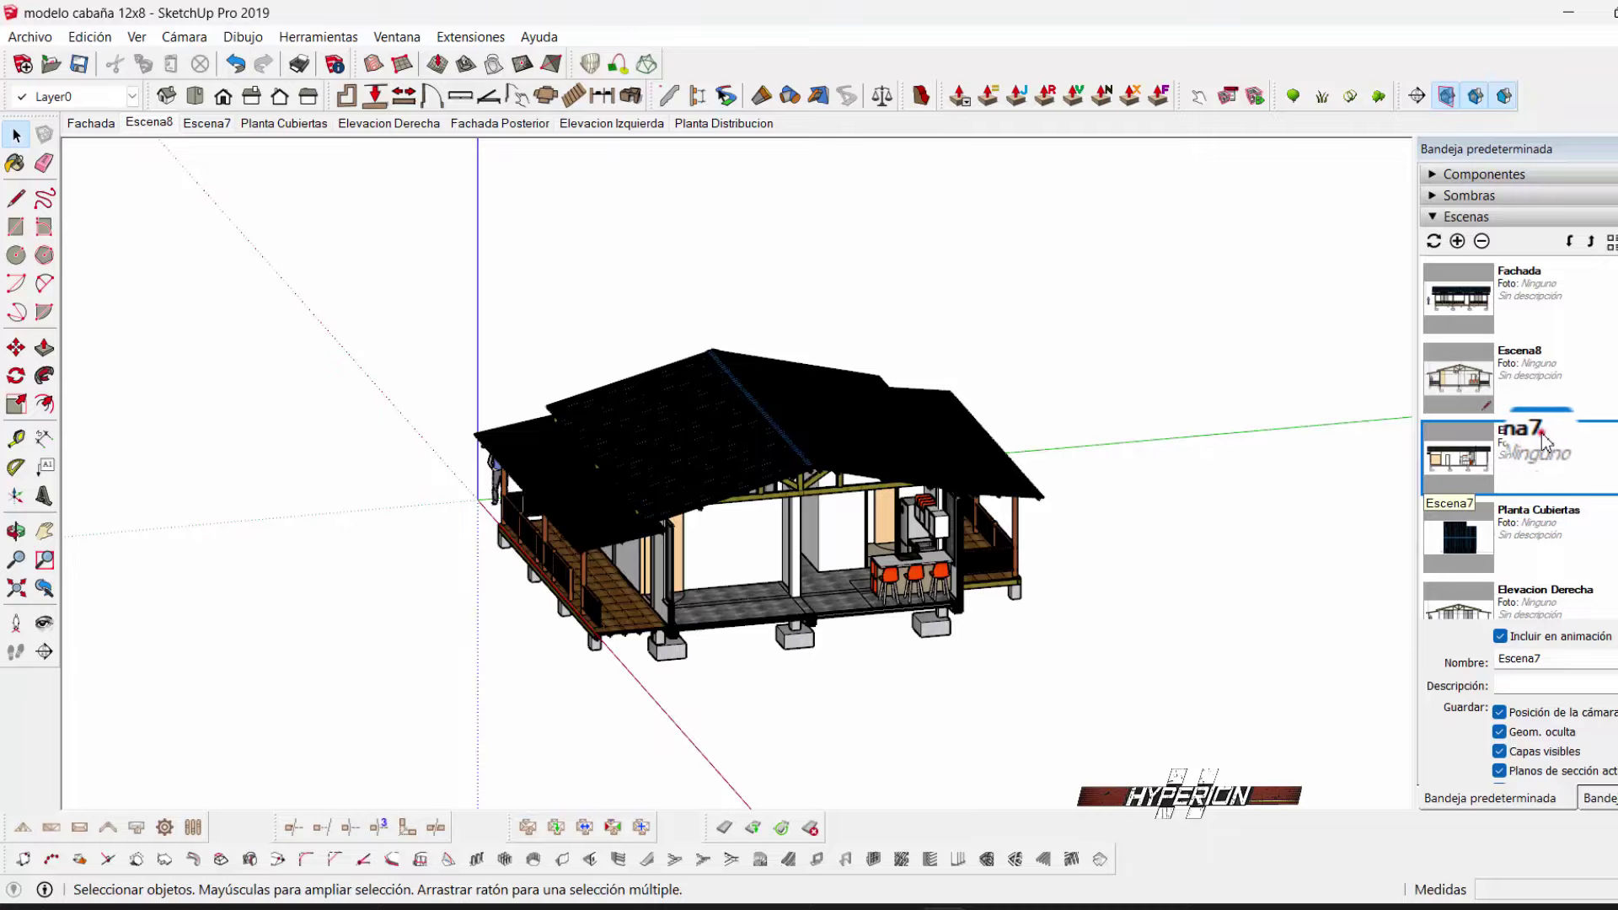
double_click(1545, 439)
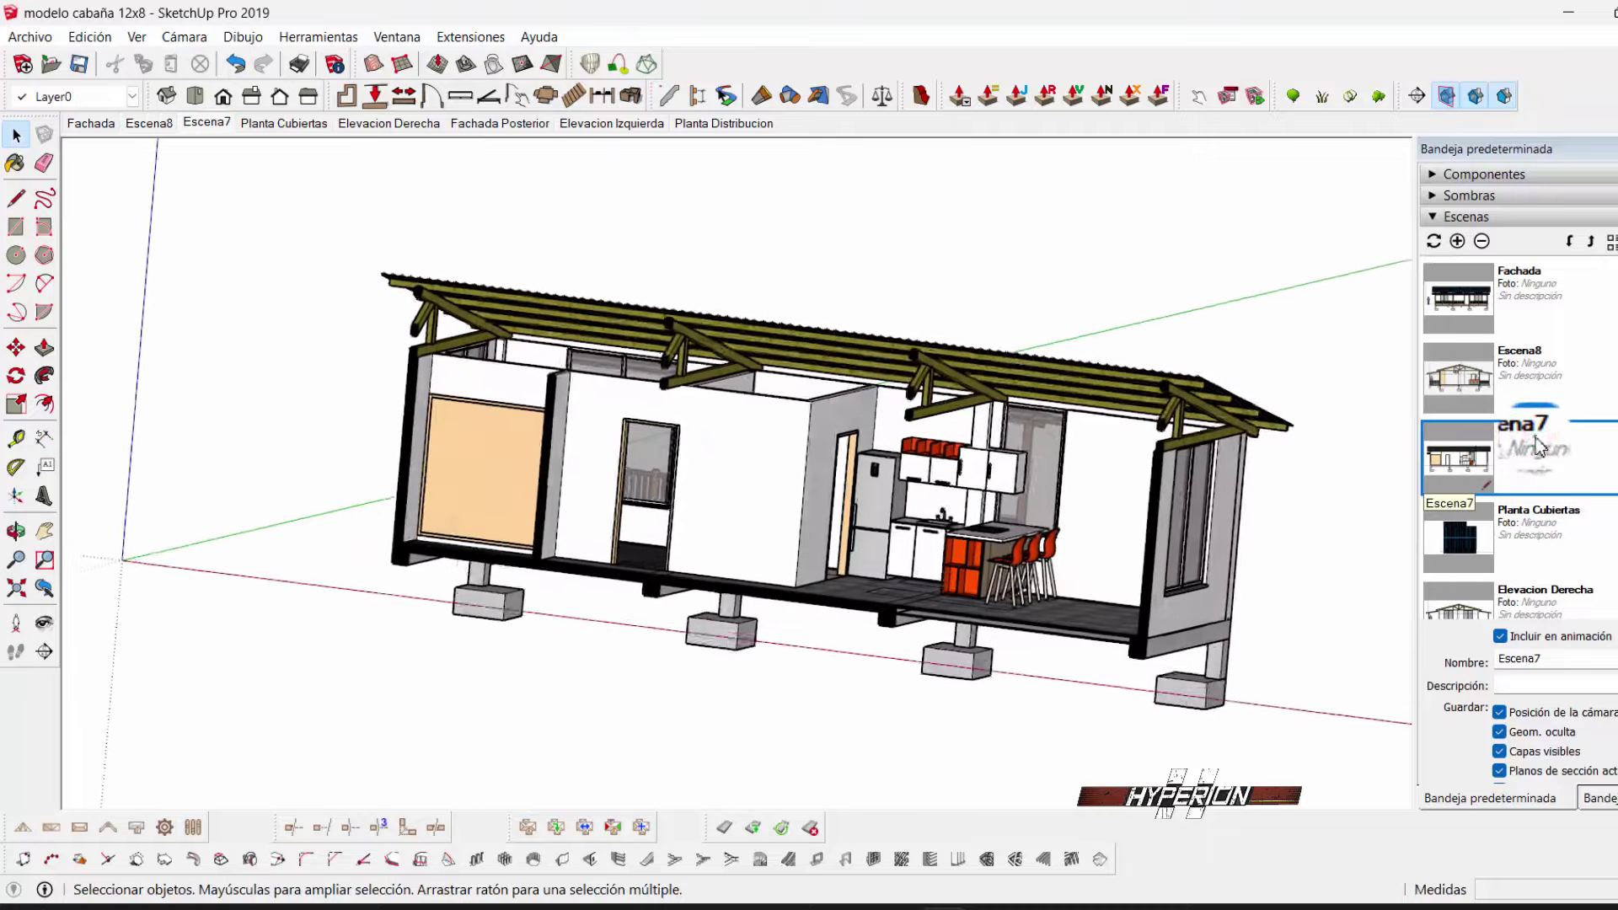
right_click(1539, 444)
left_click(1539, 444)
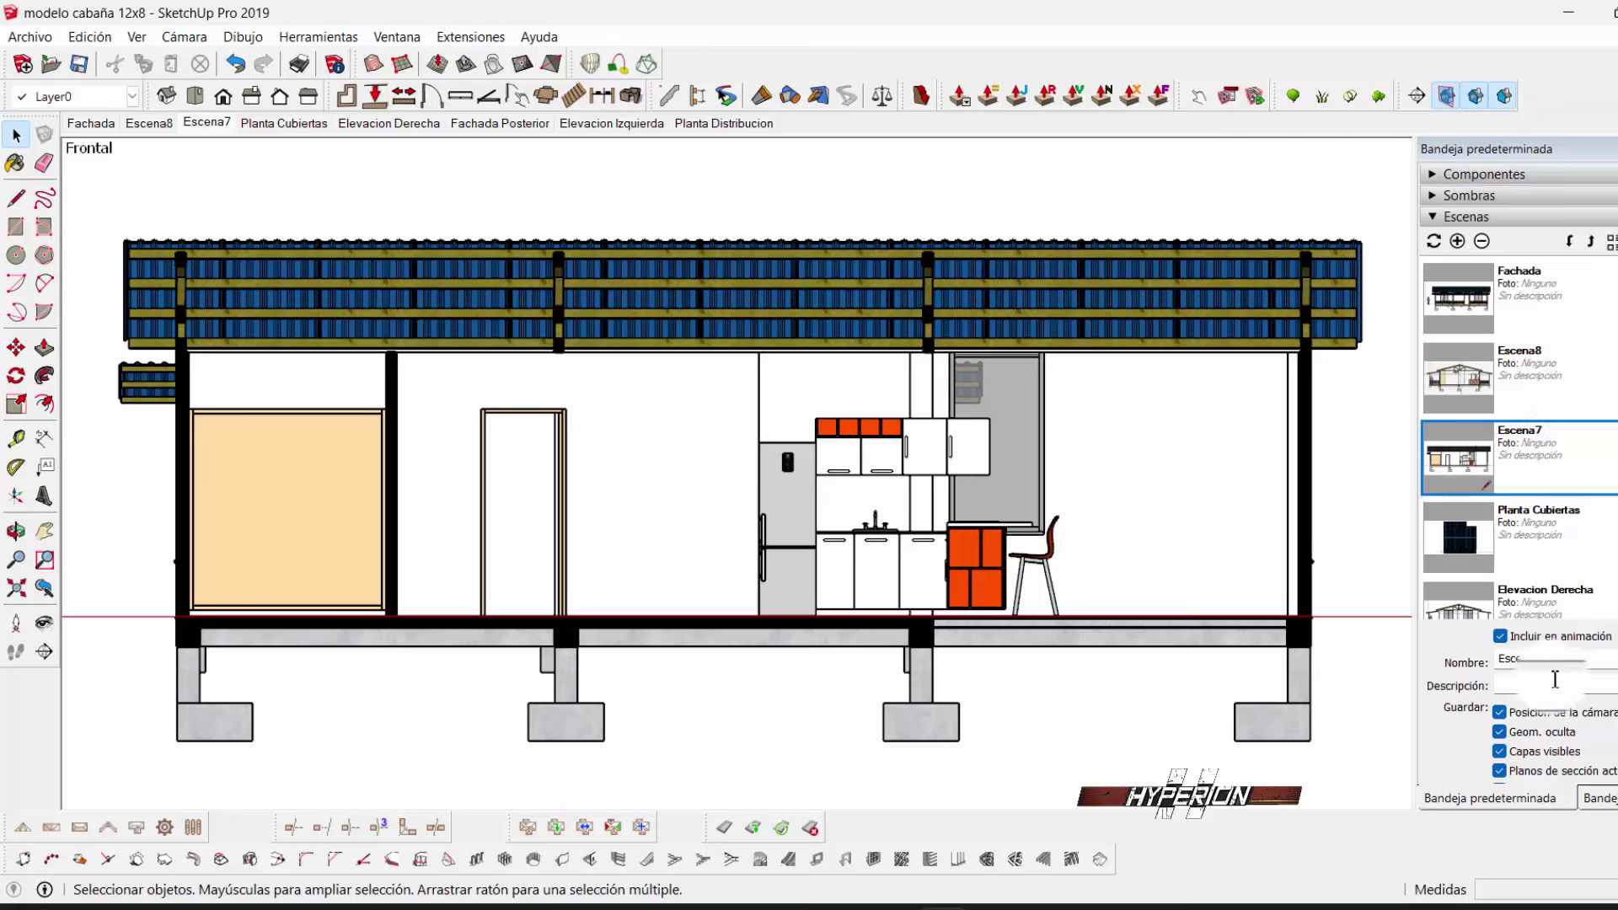
double_click(1555, 662)
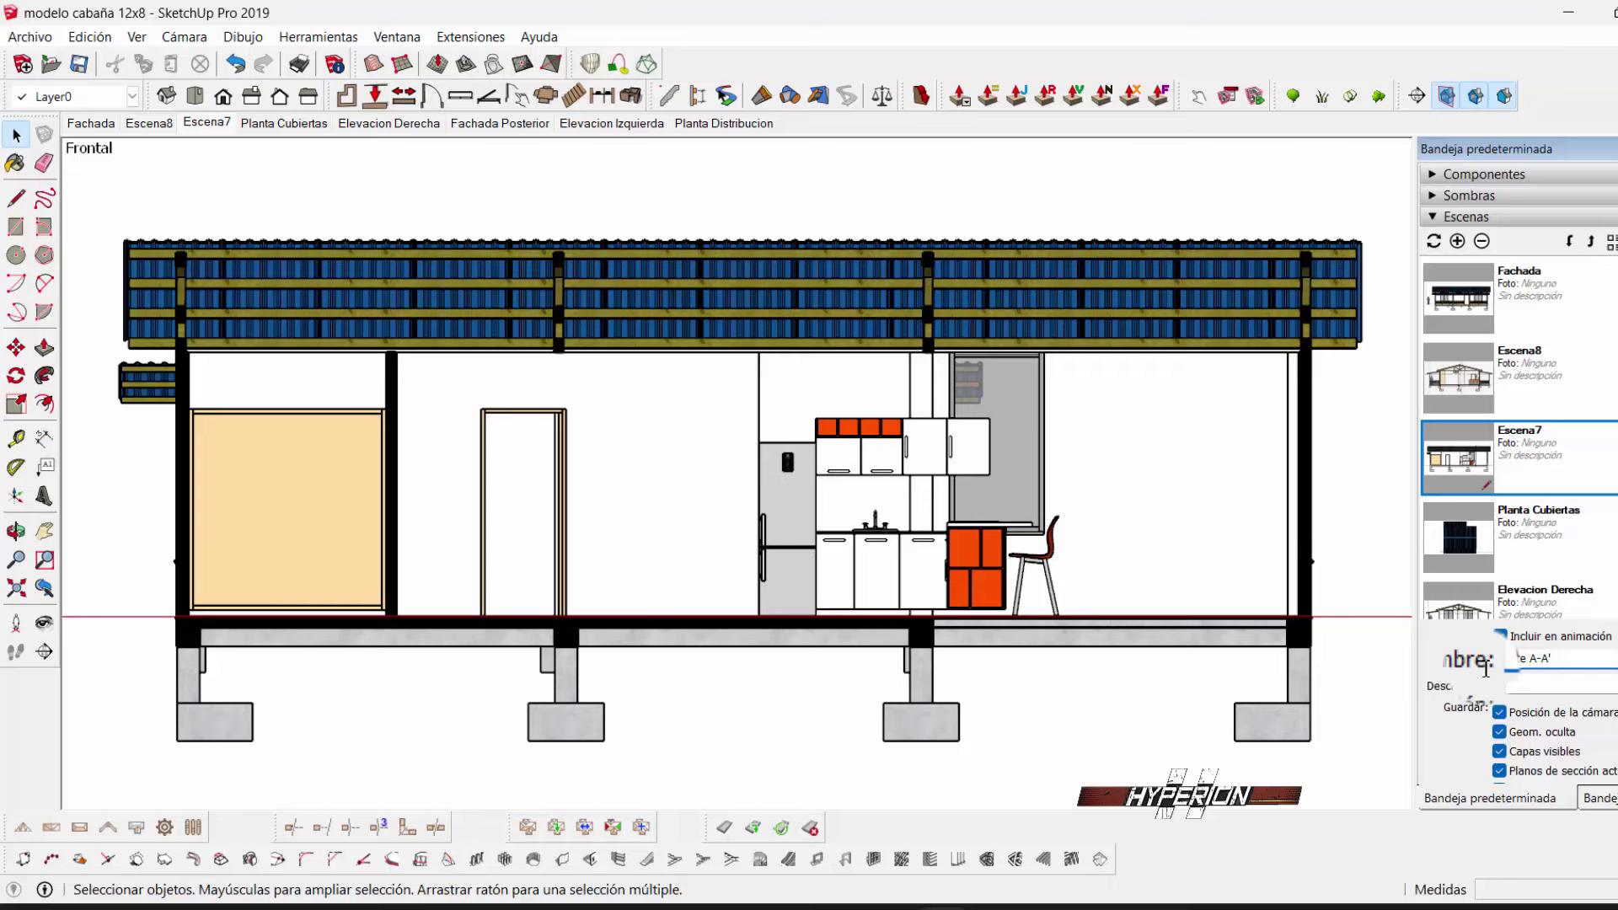
left_click(1532, 683)
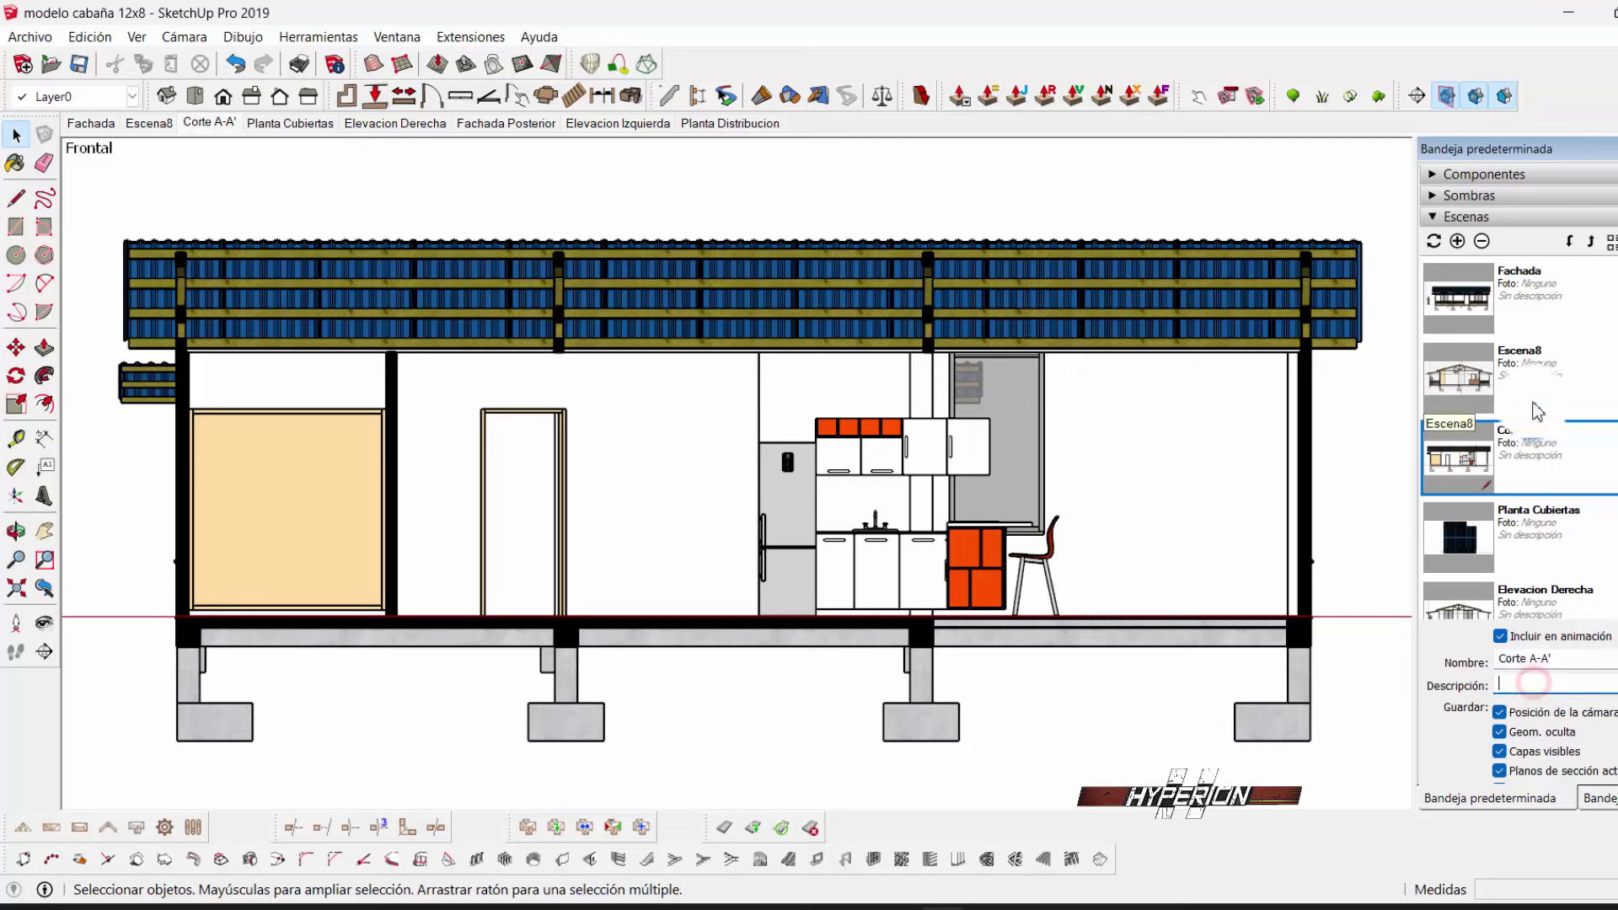
- Rename the Escena8 scene to CORTE B-B'
left_click(1534, 387)
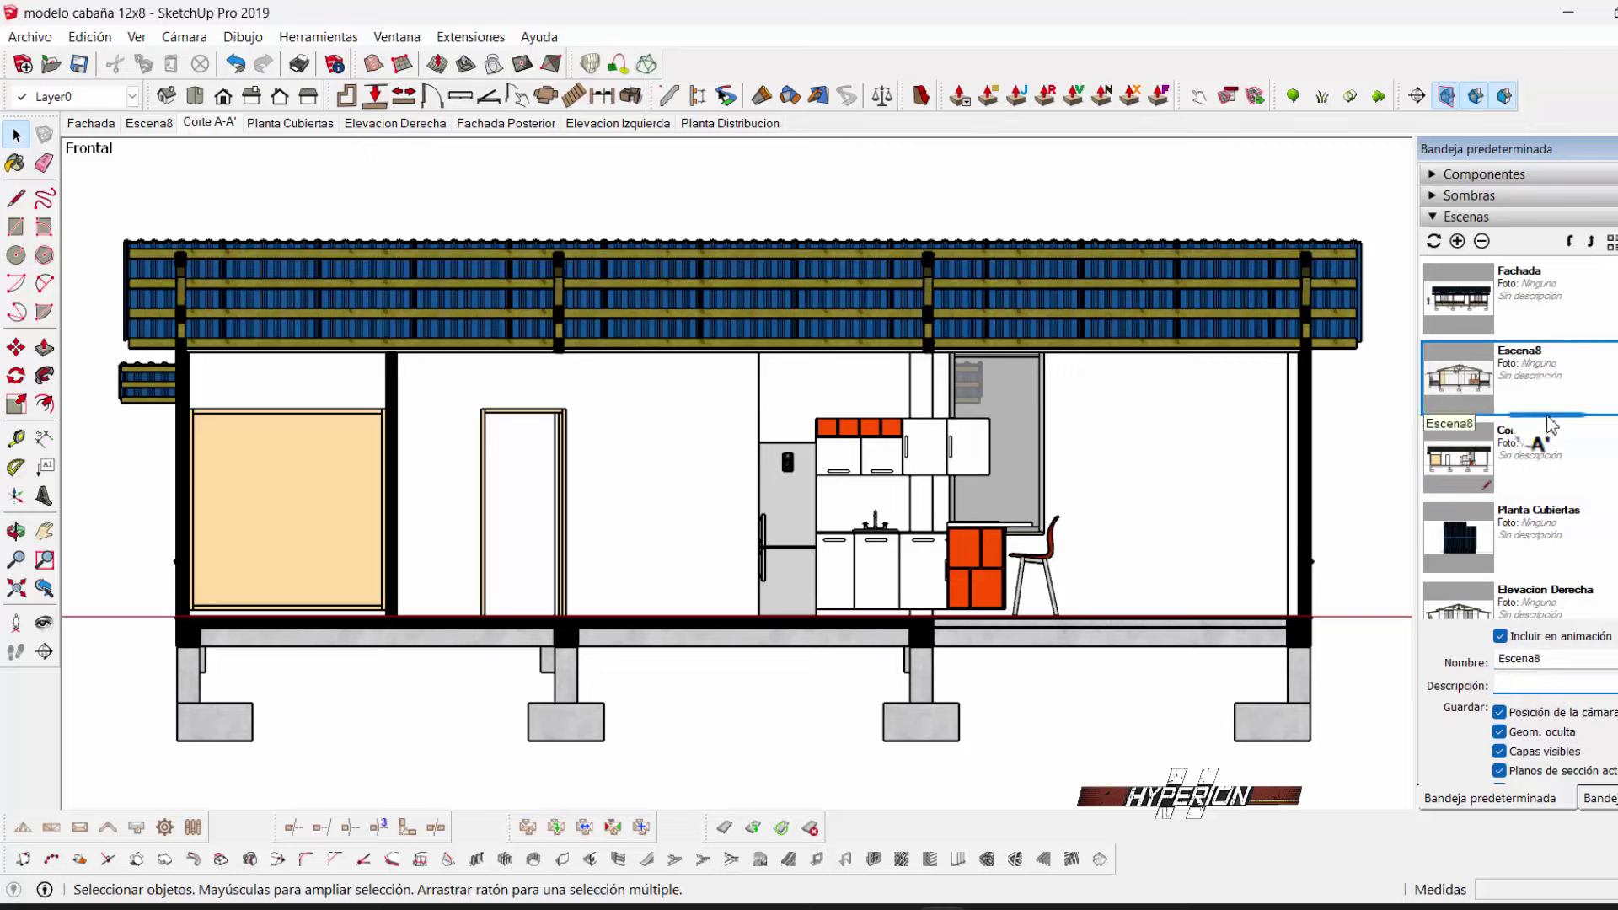
double_click(1560, 658)
type("CORTE B-B'")
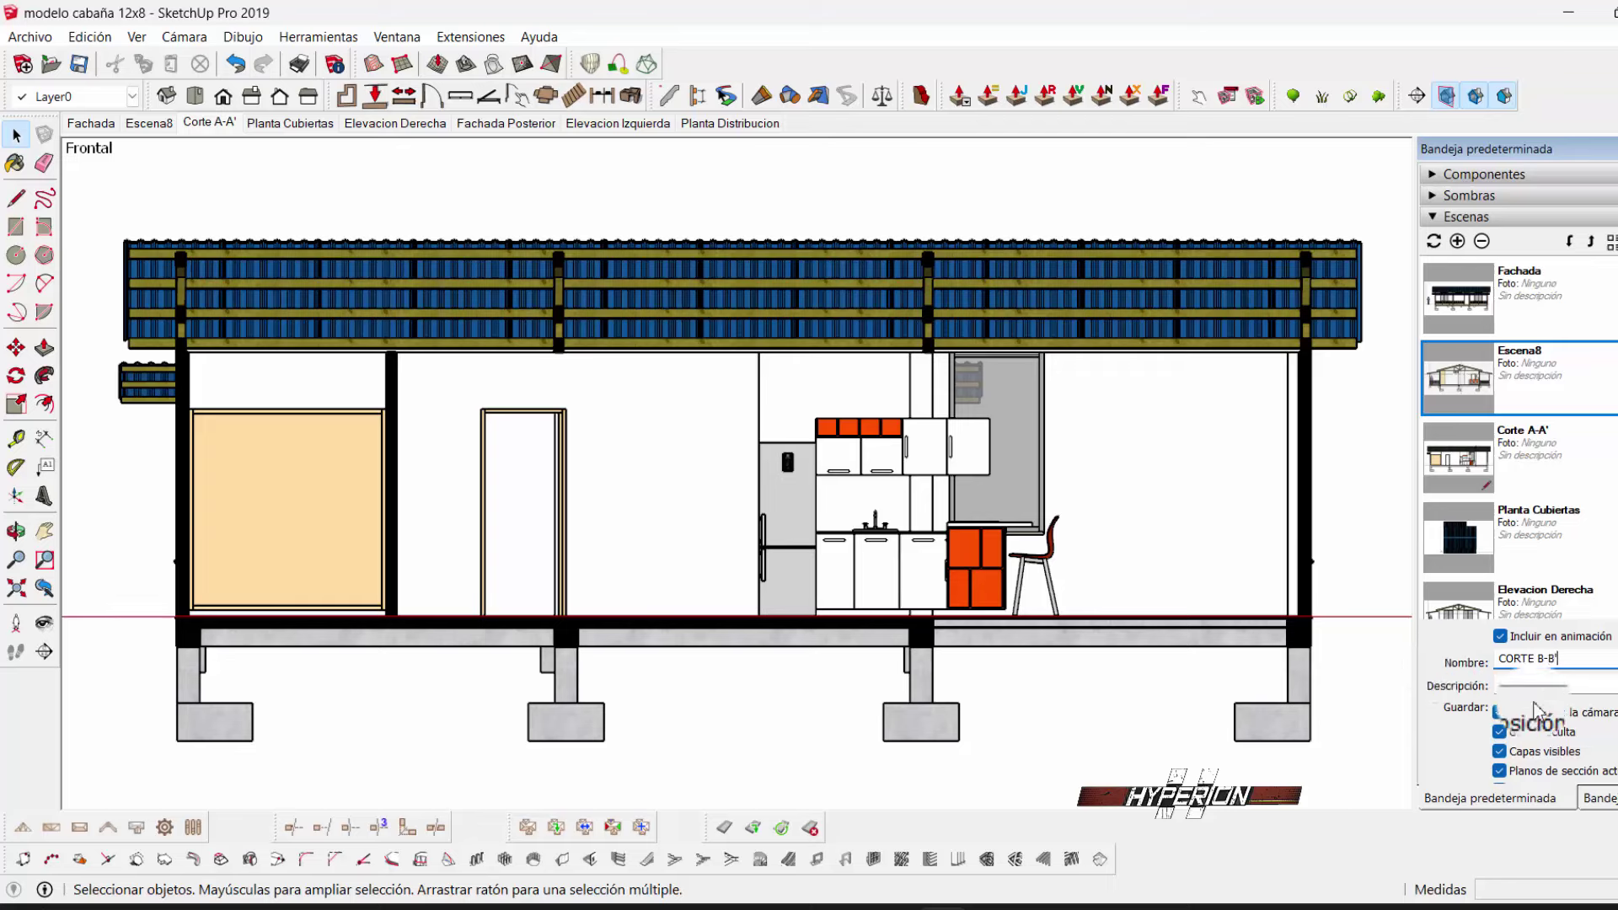
left_click(1562, 684)
left_click(1391, 412)
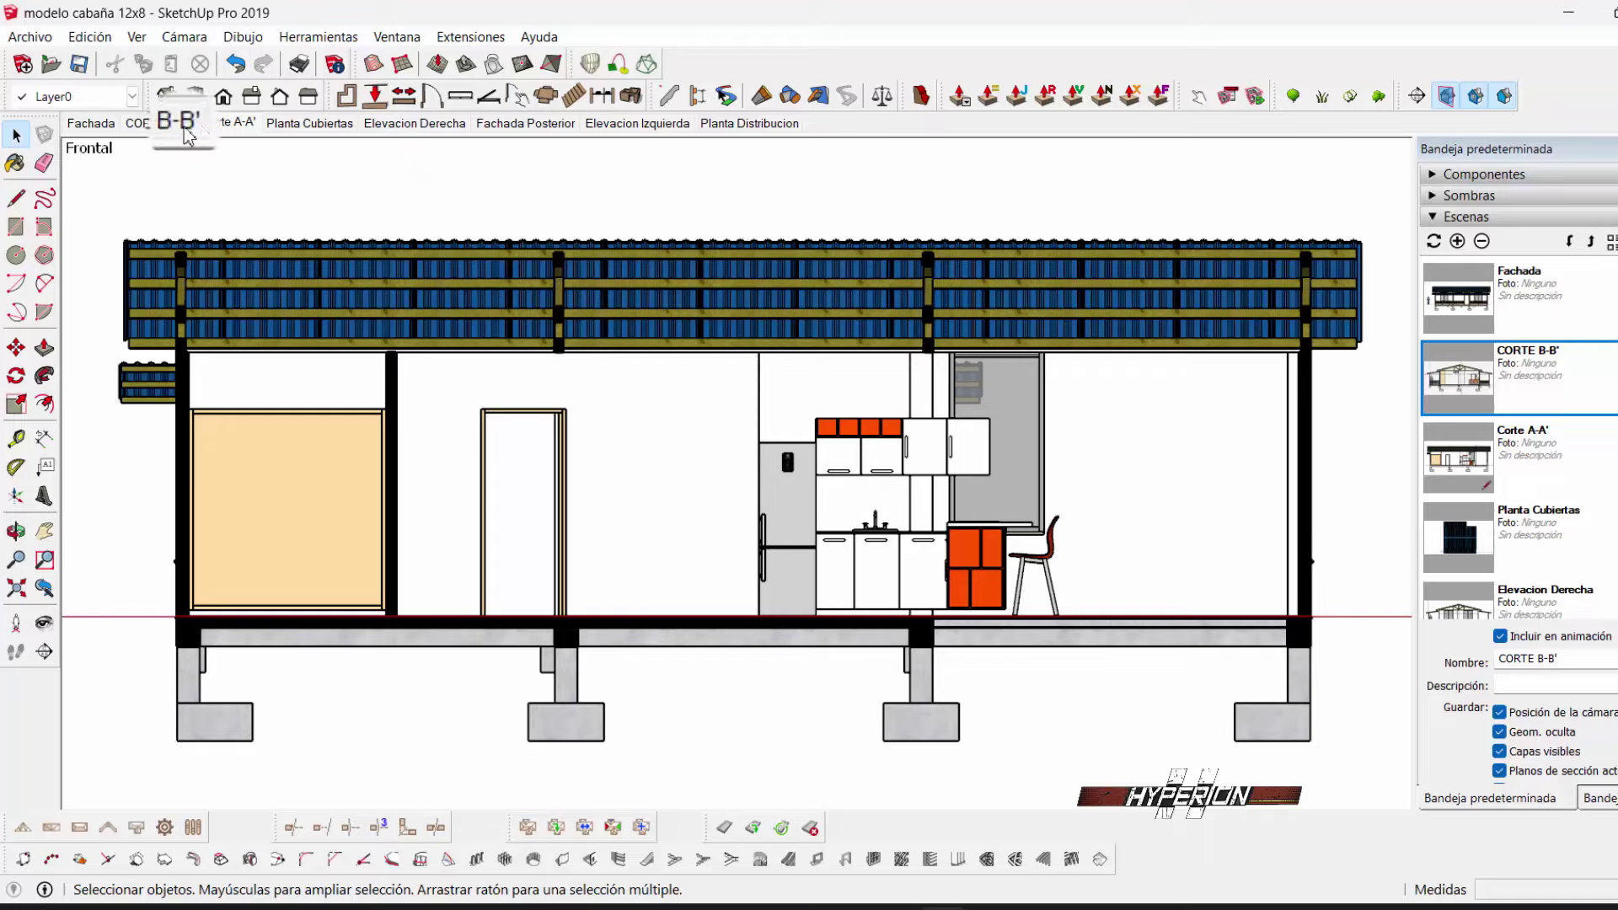
- Compare the Corte A-A' and CORTE B-B' scenes, ending on CORTE B-B' with Escenas collapsed
left_click(158, 123)
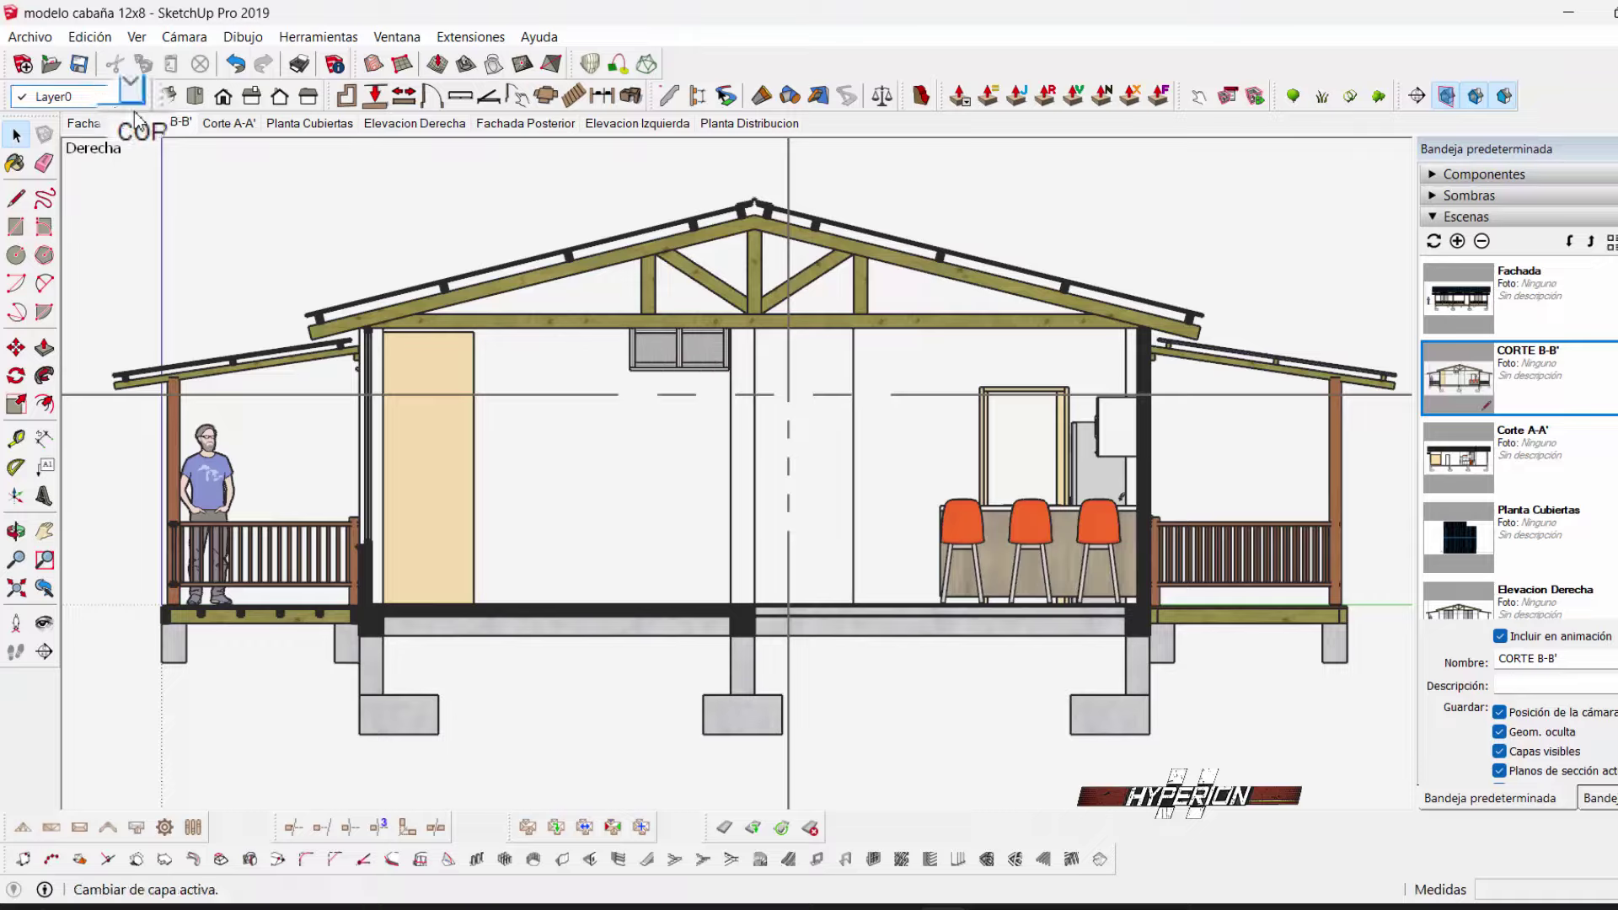
left_click(217, 124)
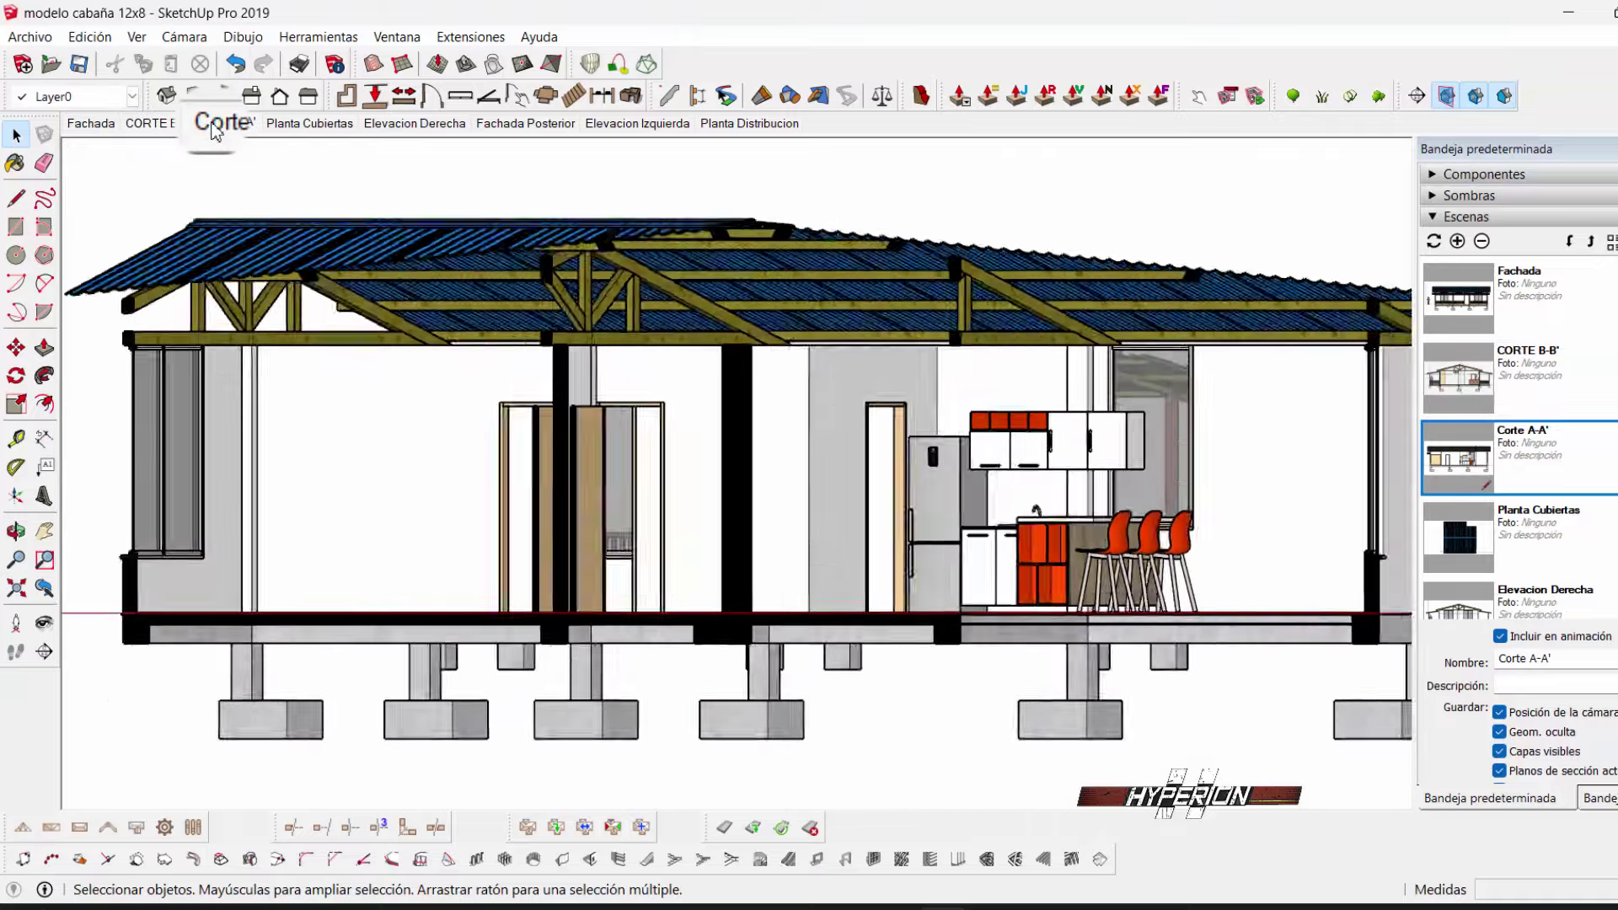
left_click(154, 126)
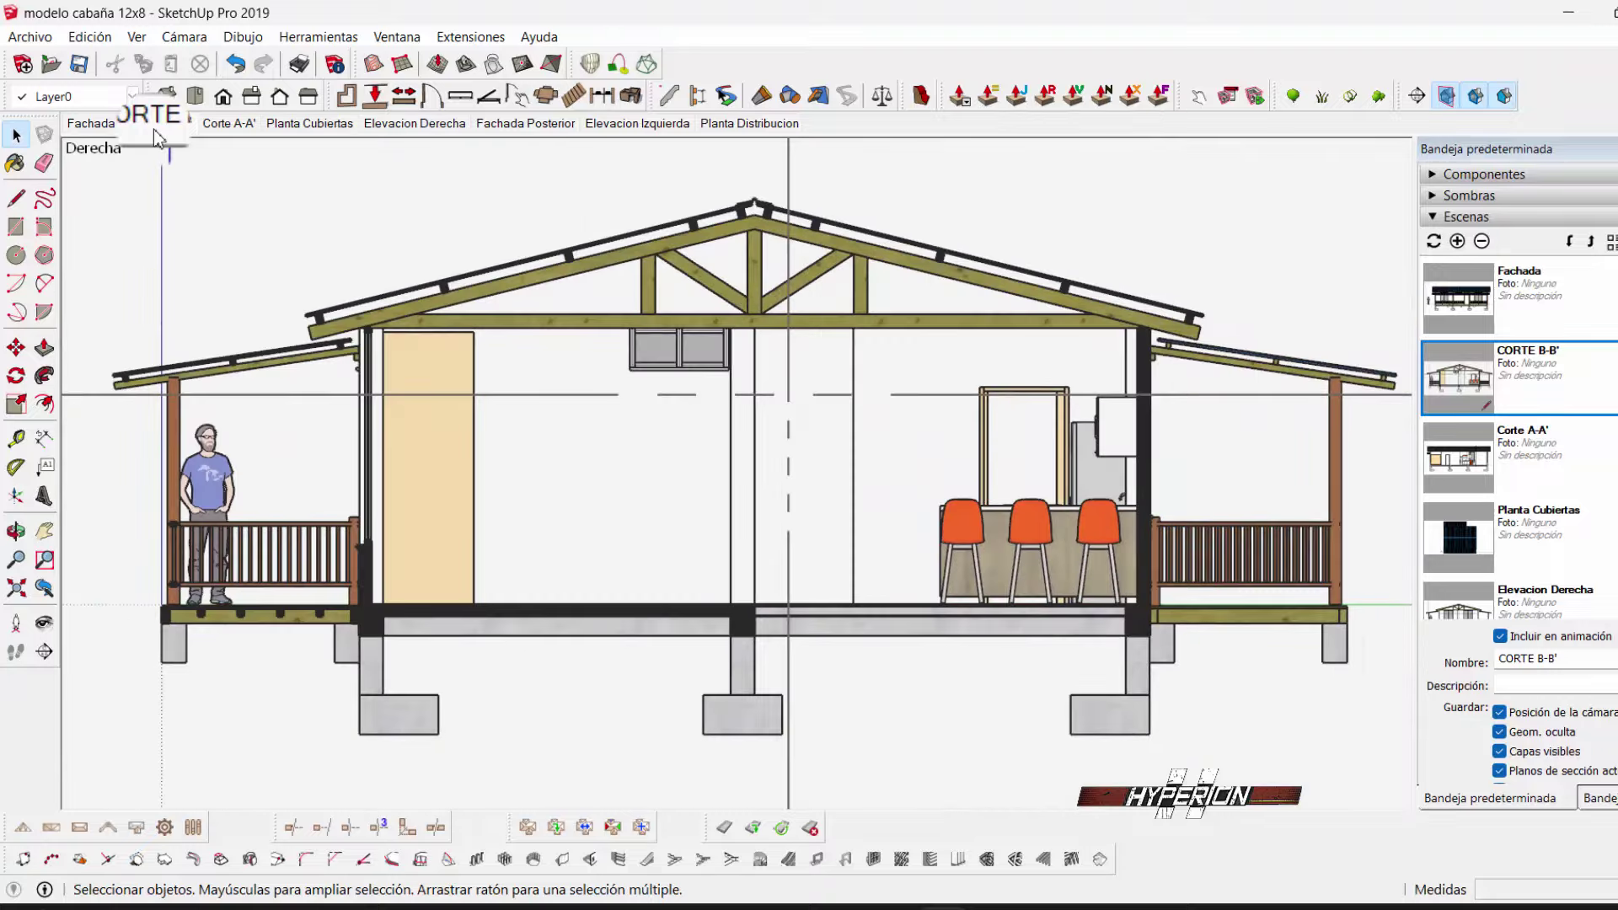
left_click(1425, 217)
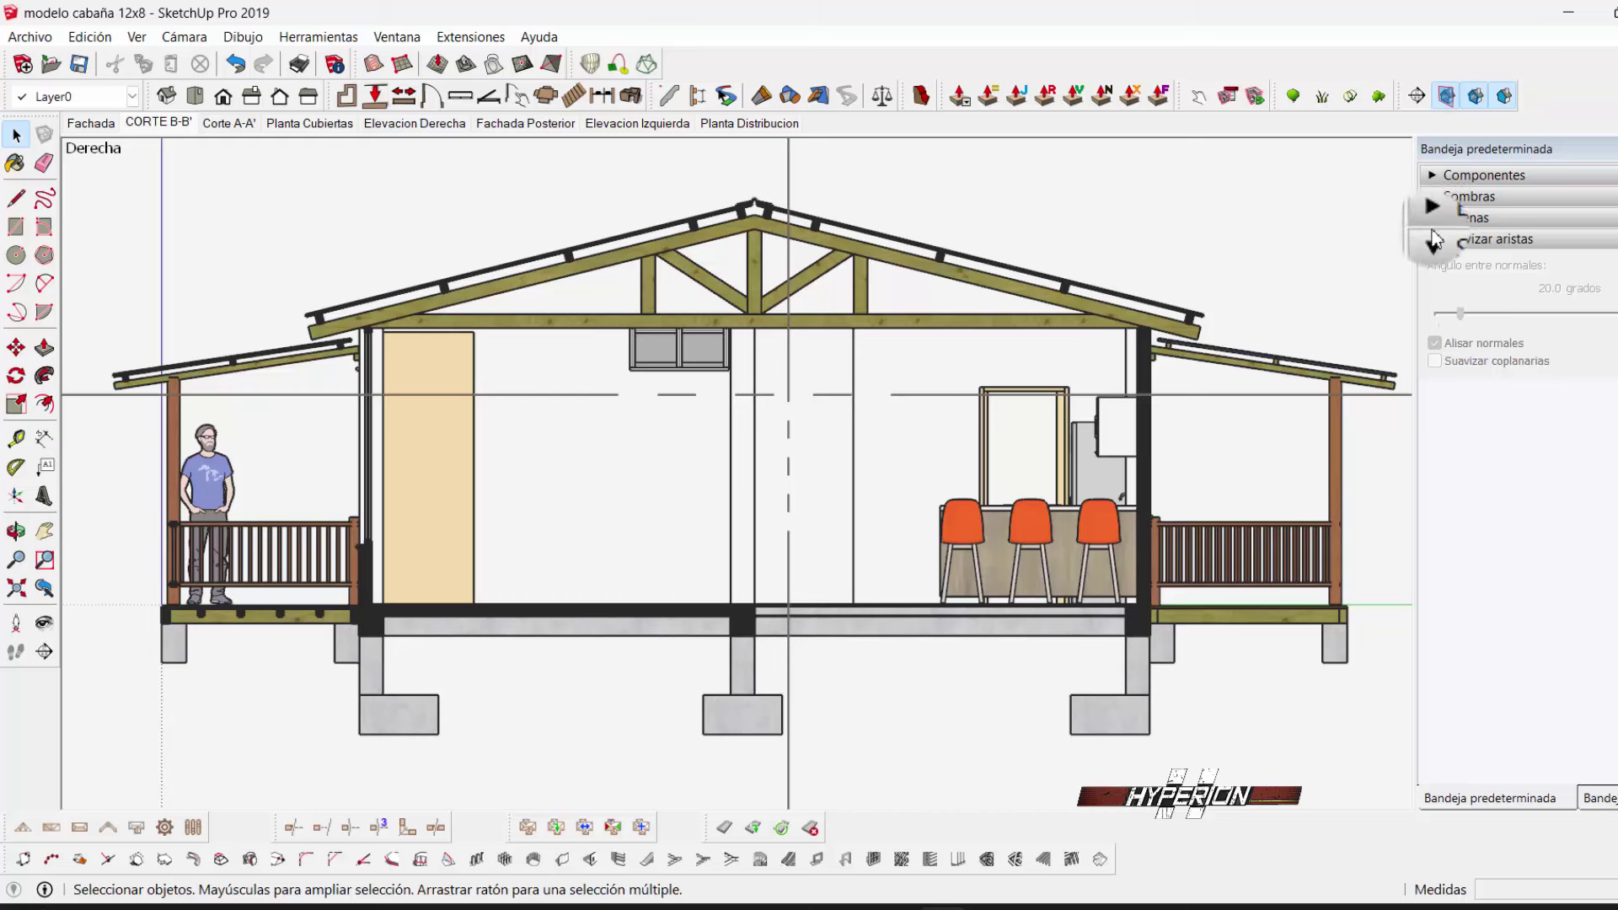
- Collapse Suavizar aristas and hide the secciones layer while viewing CORTE B-B'
left_click(1433, 241)
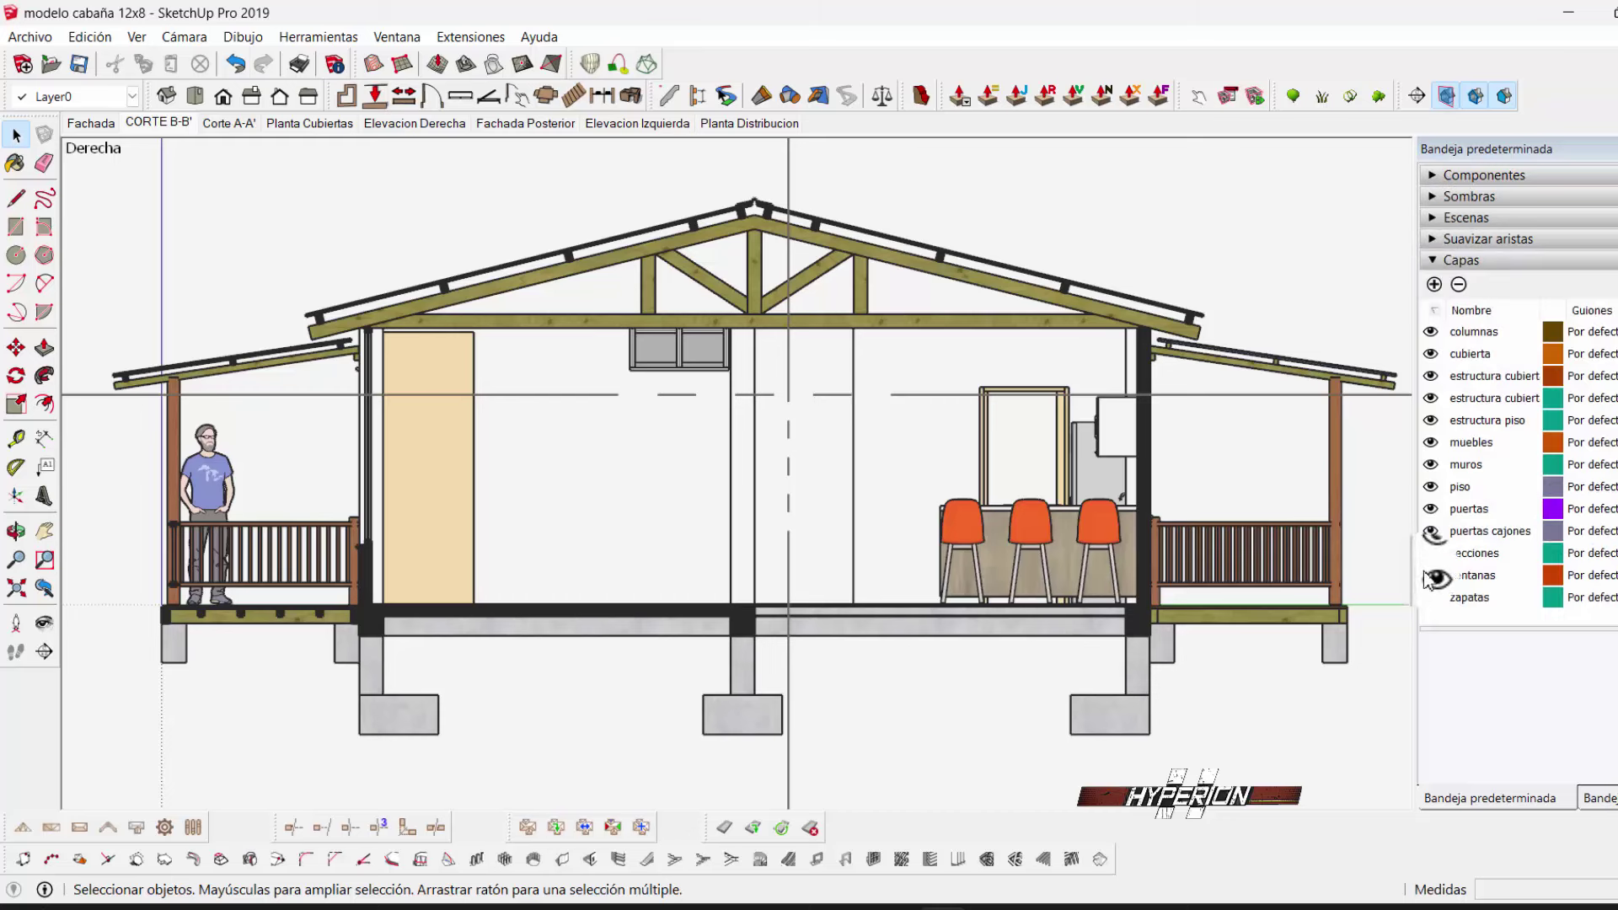
left_click(1430, 554)
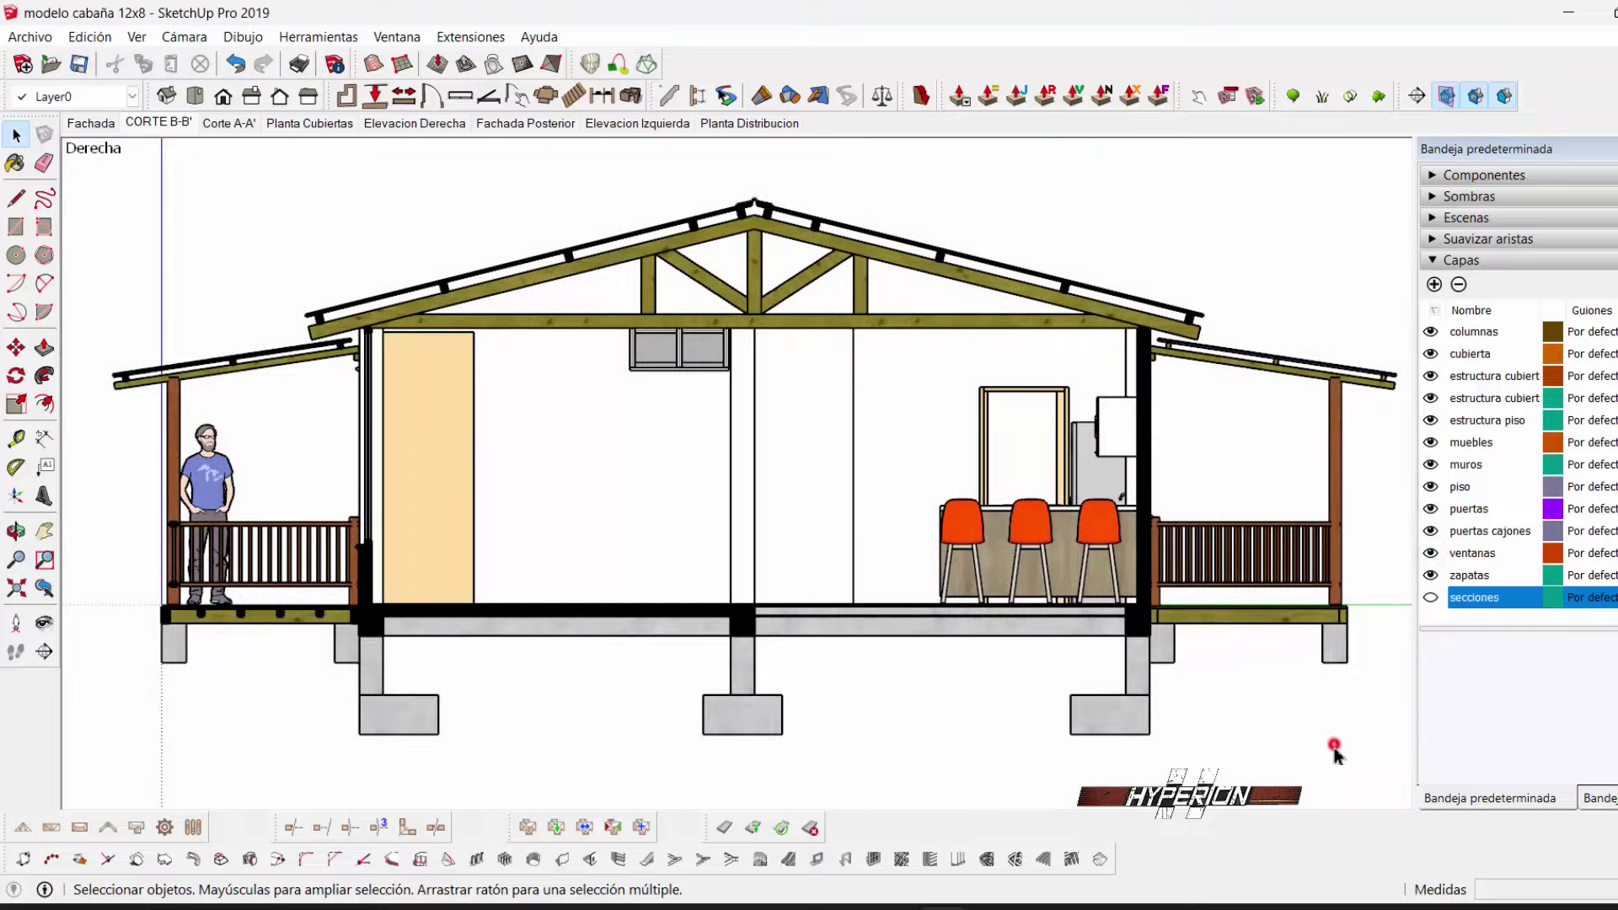
left_click(90, 124)
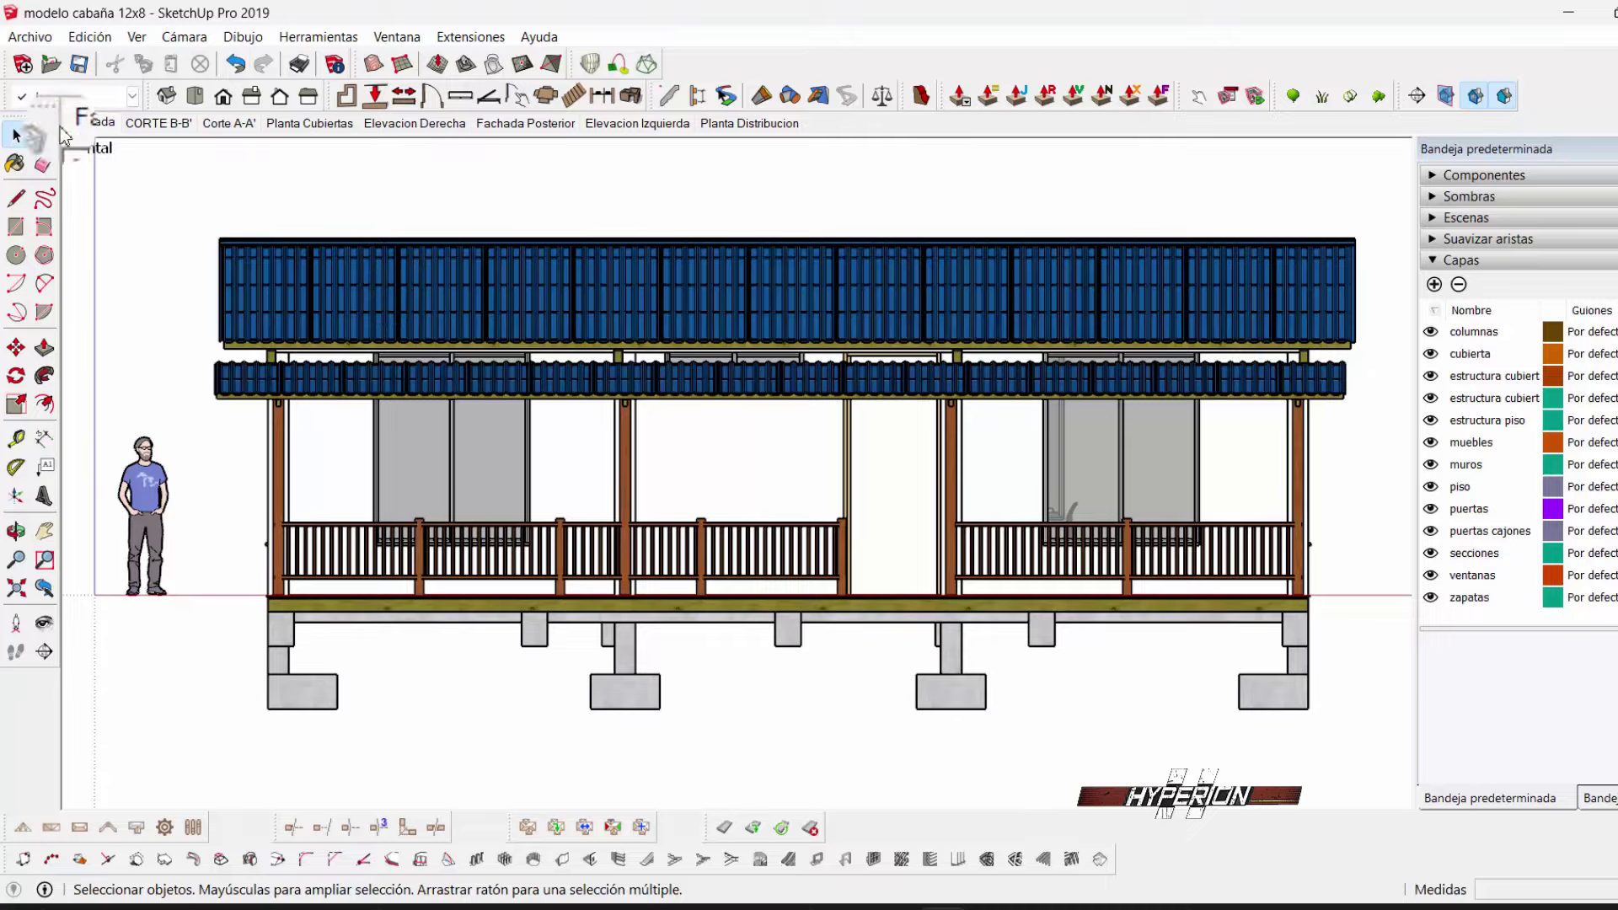
left_click(168, 128)
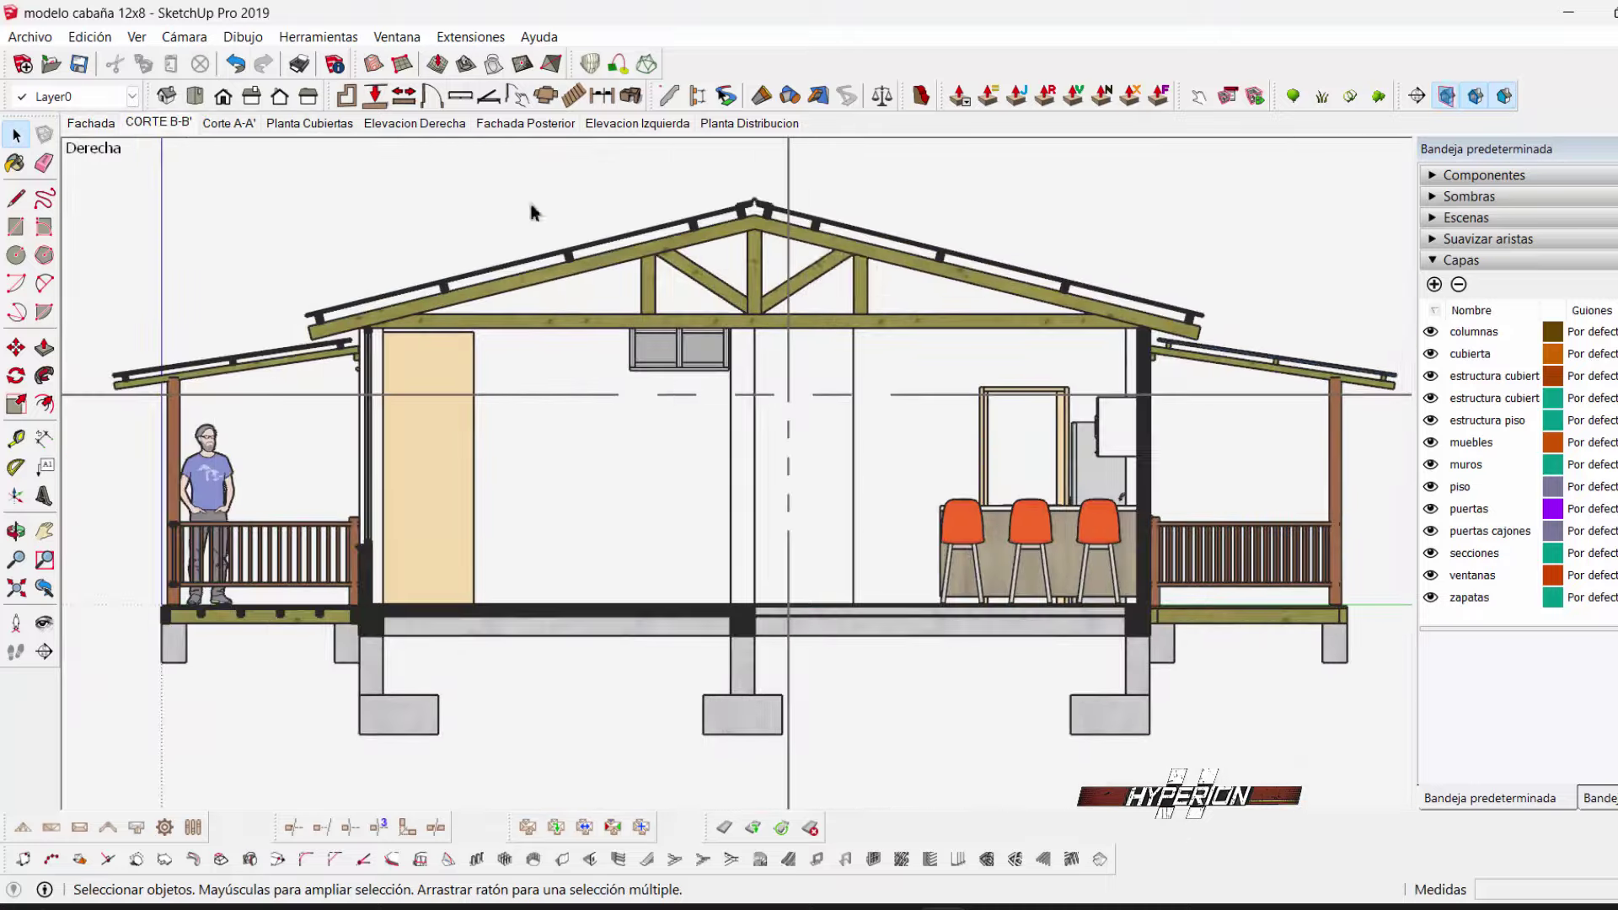
left_click(1432, 554)
left_click(1338, 679)
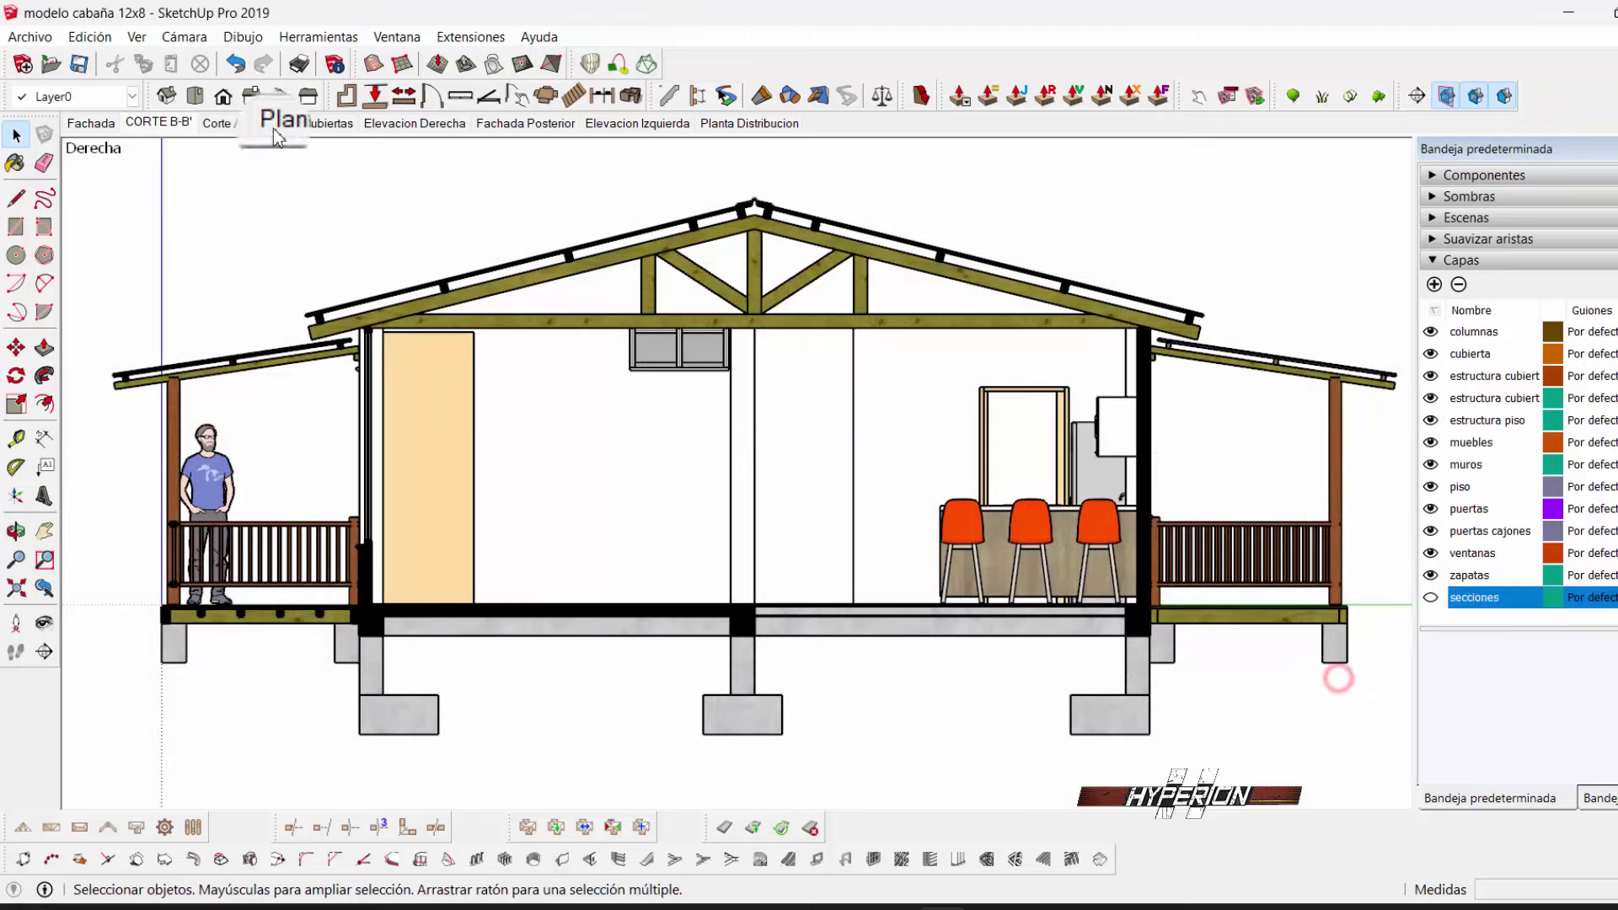
- Update the CORTE B-B' scene with secciones hidden, then view Corte A-A'
right_click(167, 130)
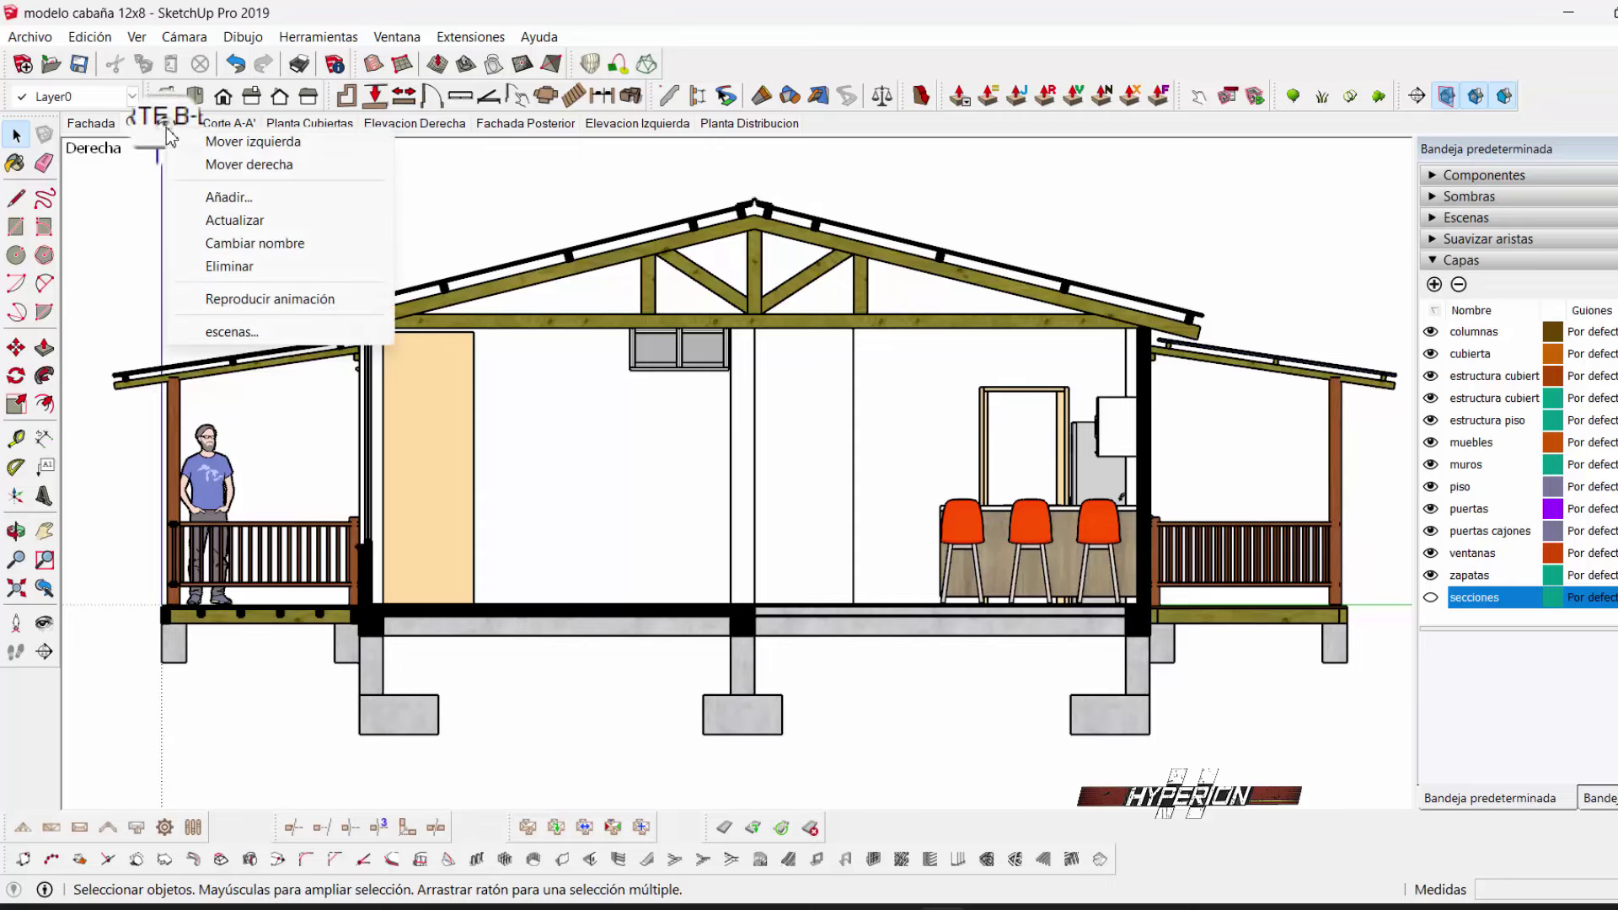
left_click(266, 220)
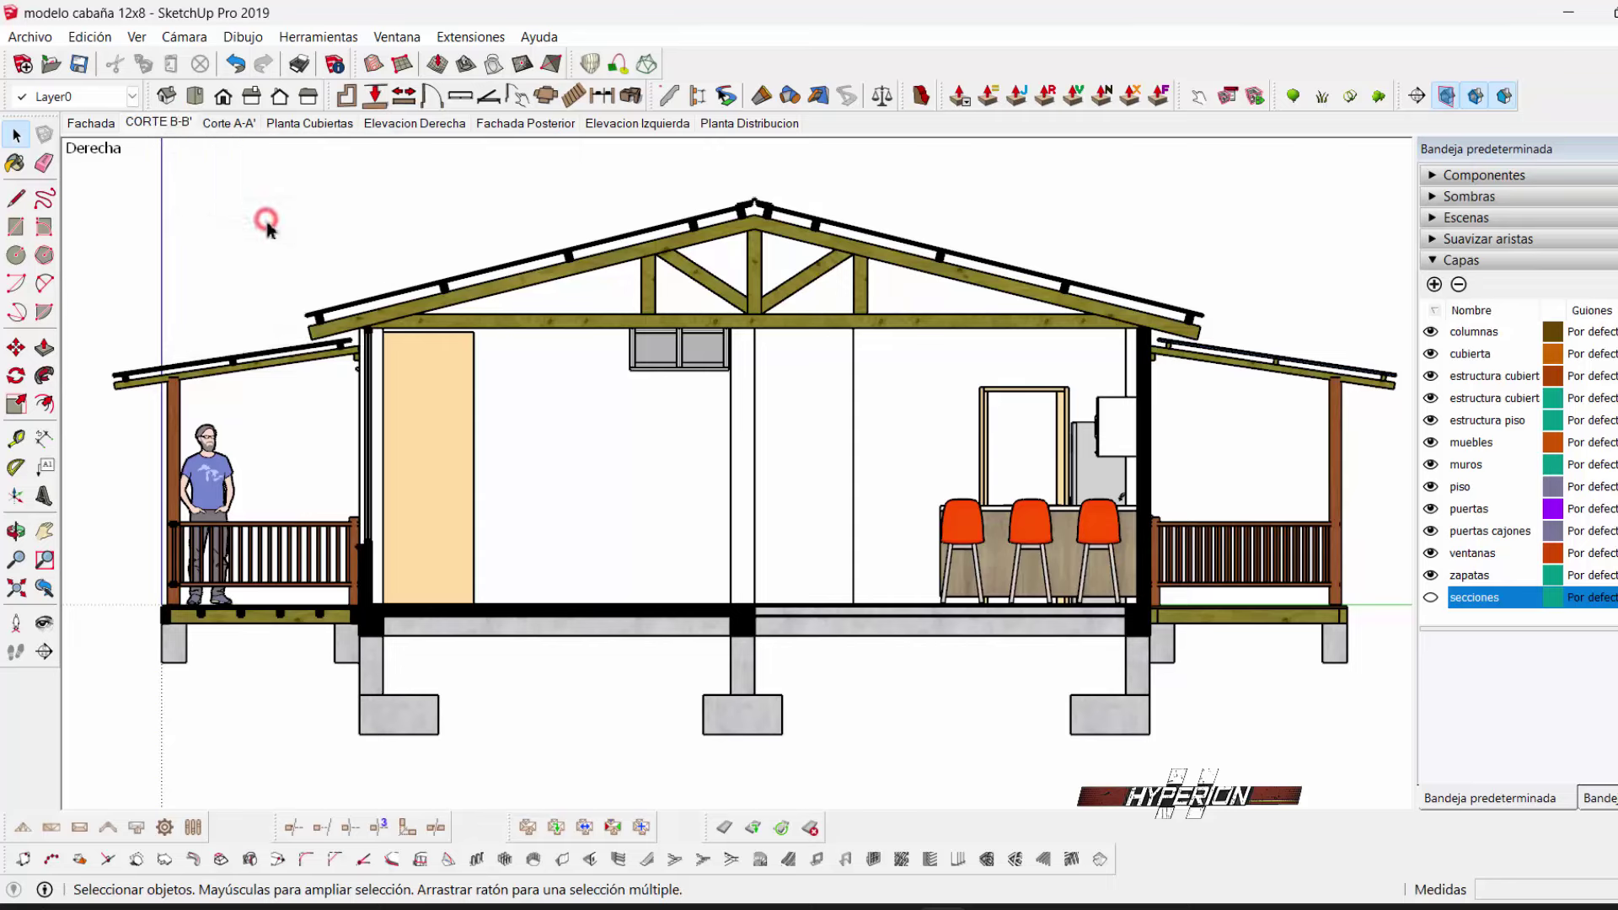
left_click(239, 129)
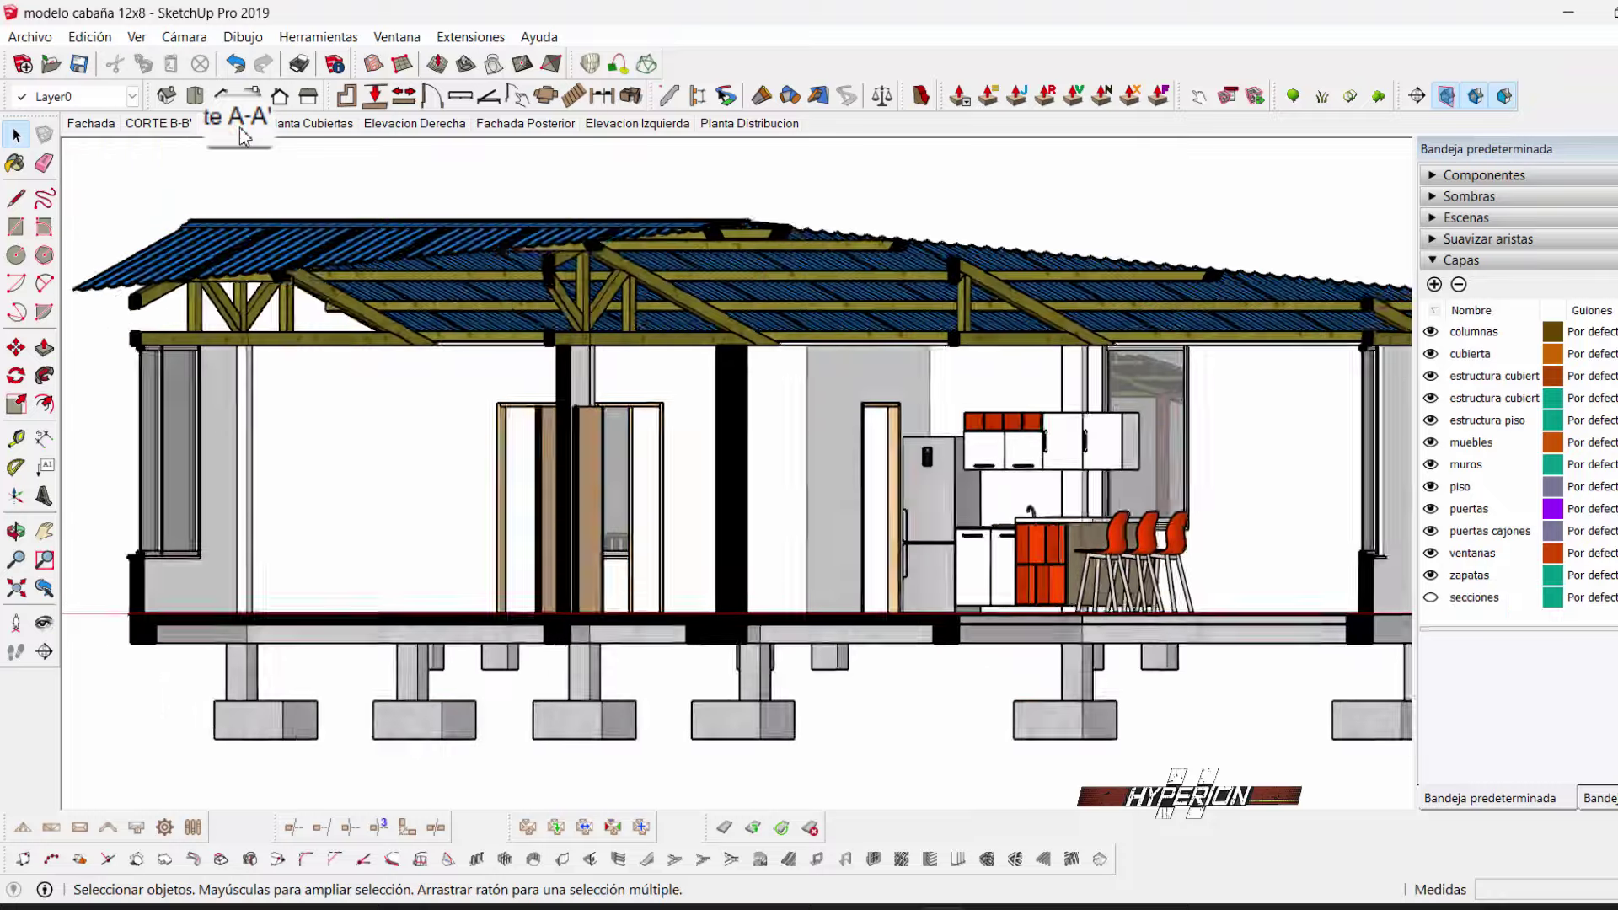
- Go to the Elevacion Derecha scene and hide the secciones layer
left_click(285, 126)
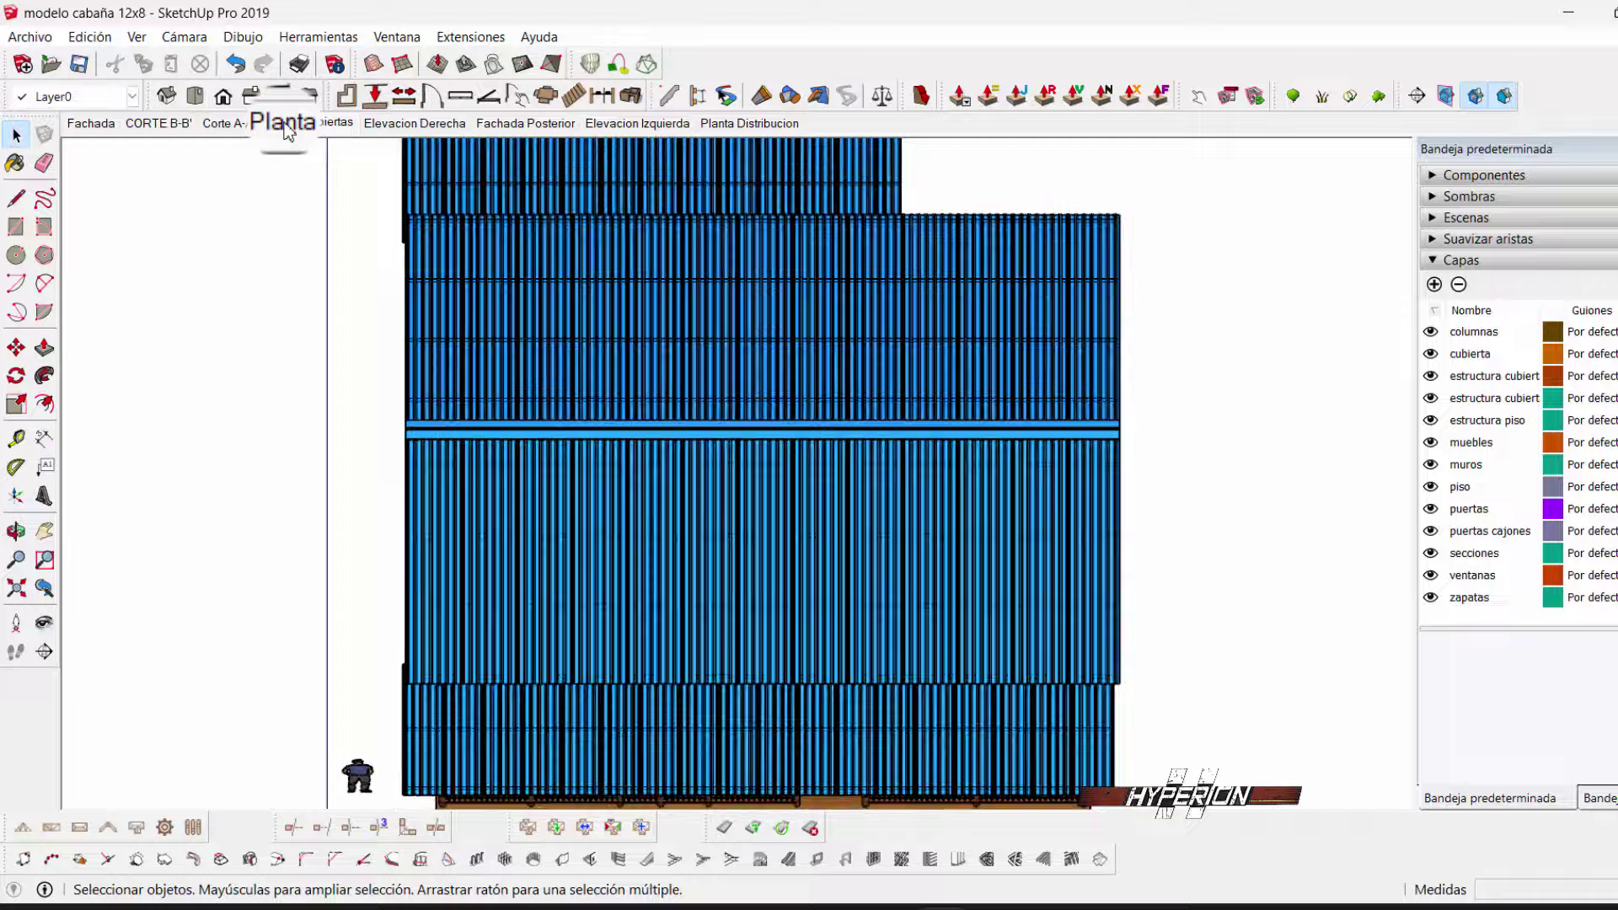
left_click(309, 126)
left_click(387, 126)
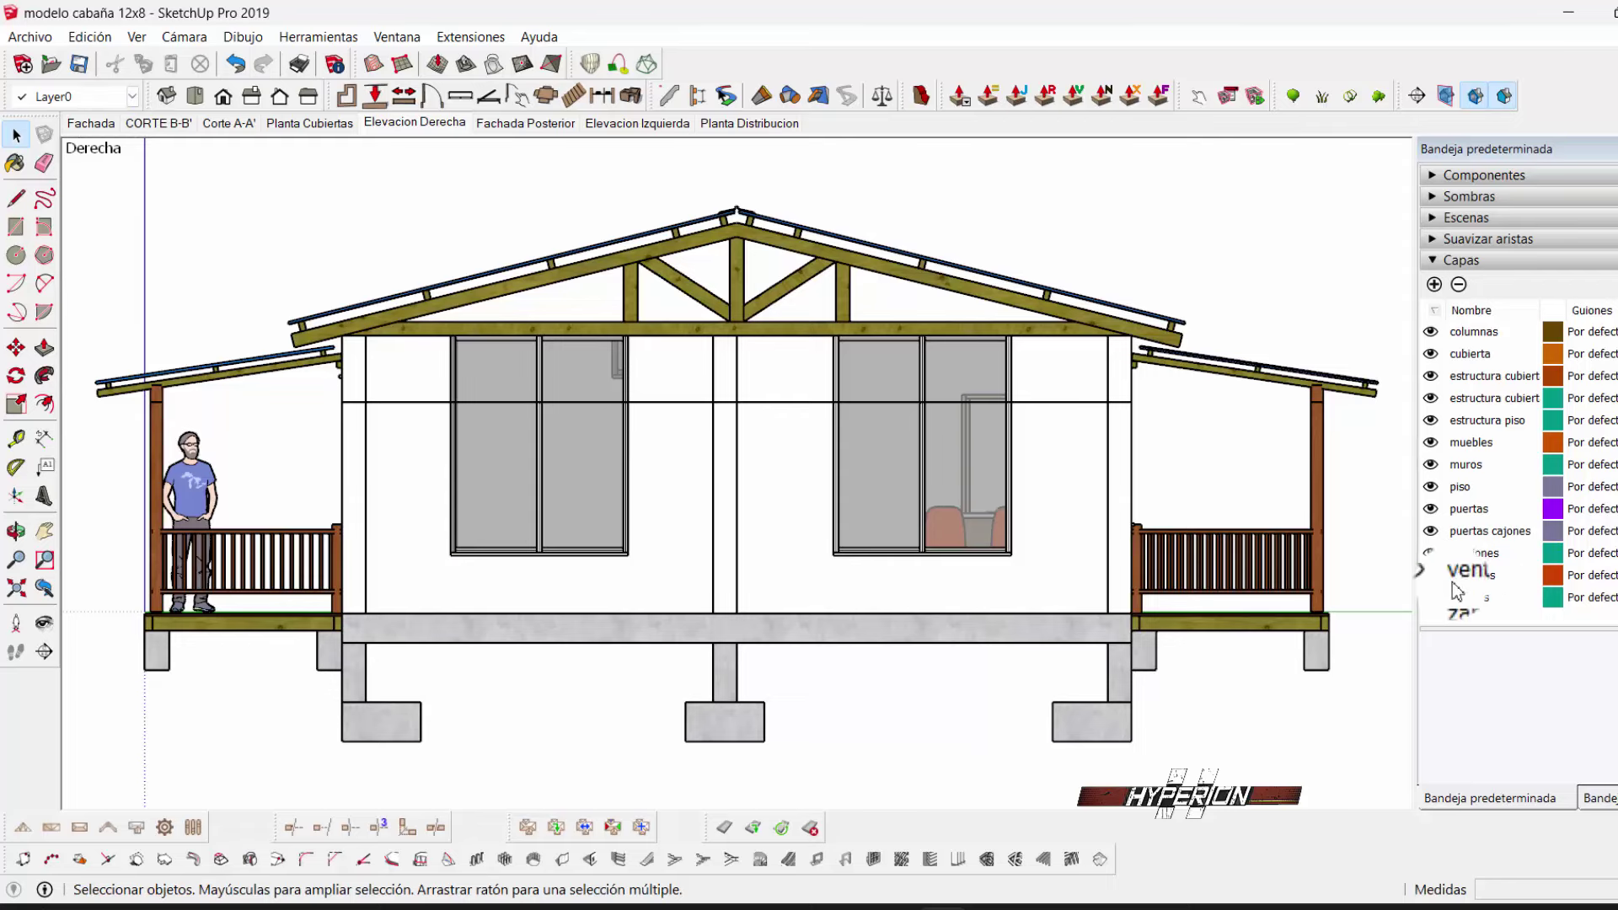
left_click(1435, 557)
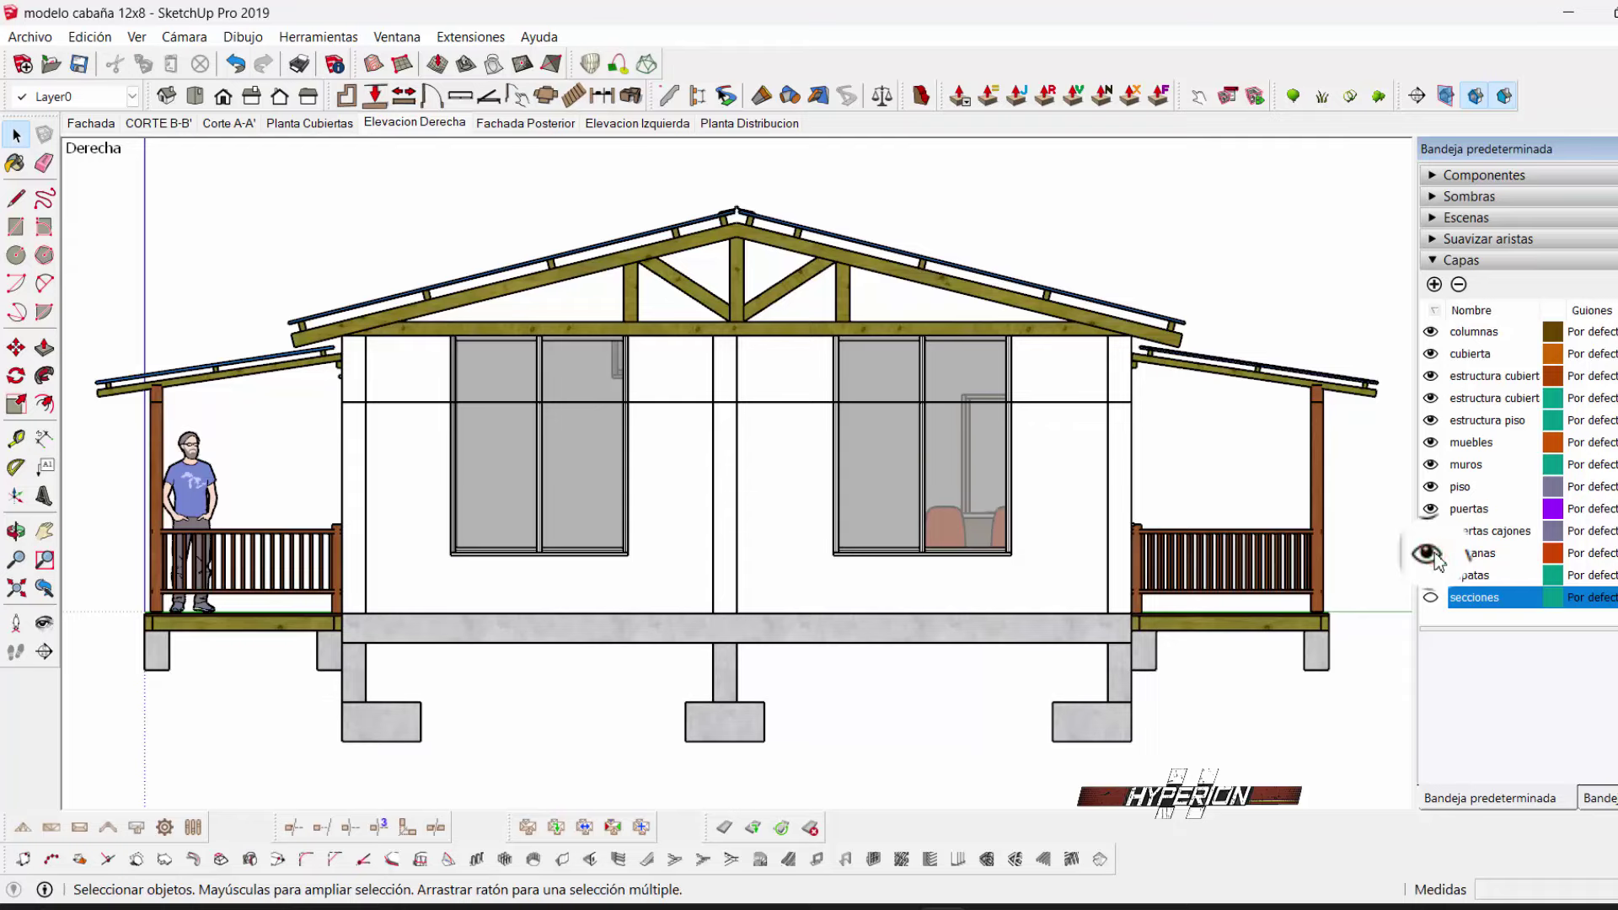
- Select columns, walls and porch edges, orbiting around, to check which layers they use
left_click(1106, 404)
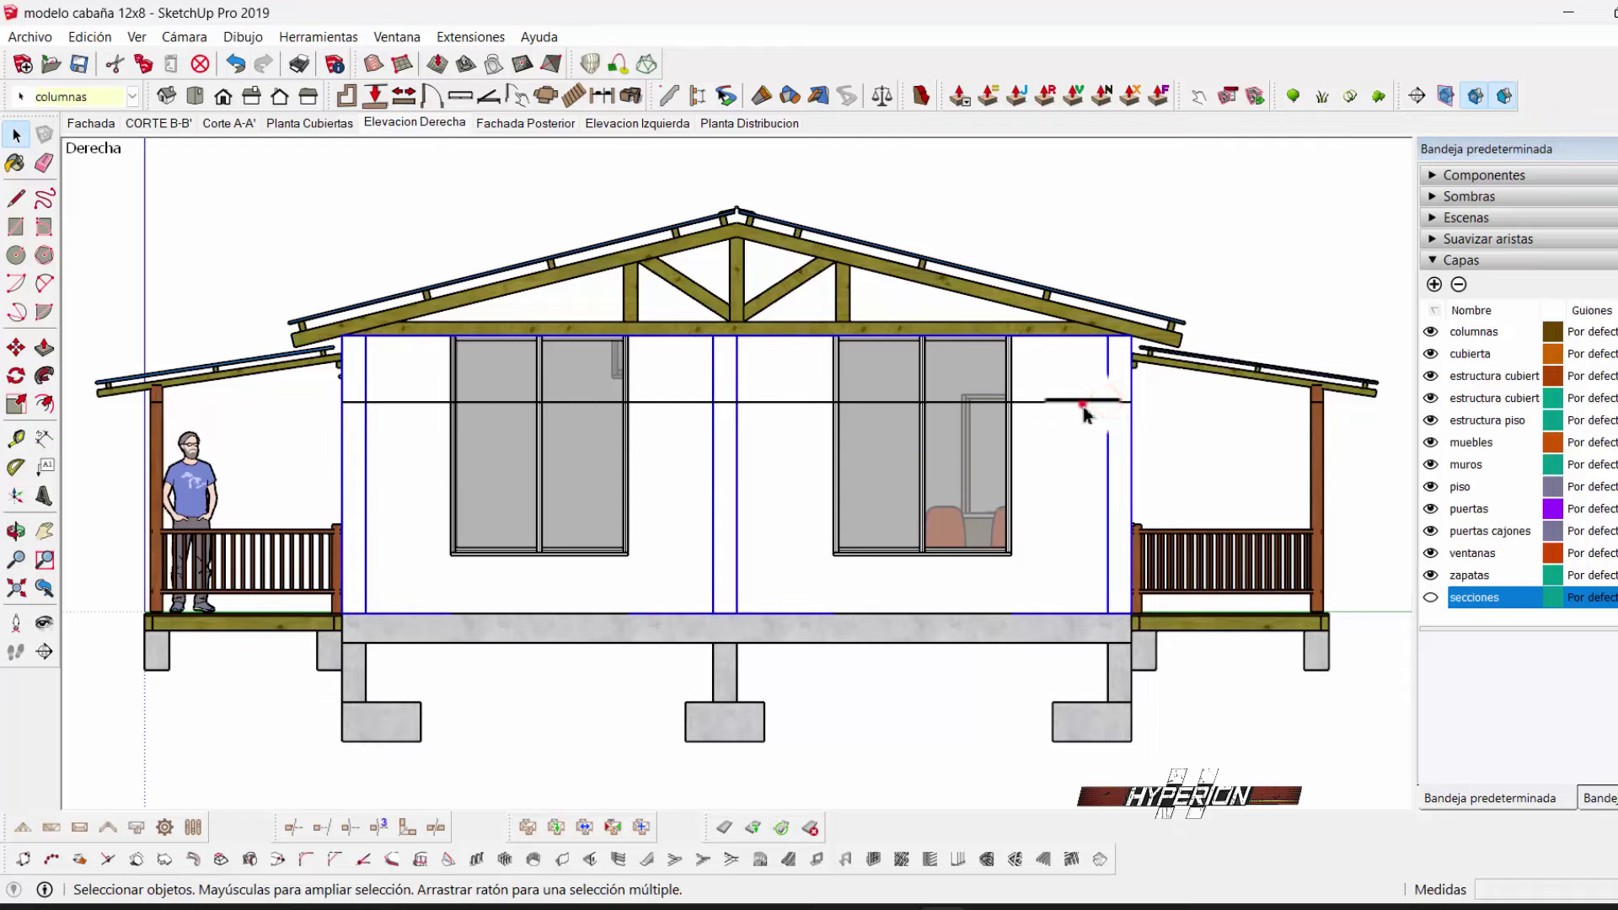
left_click(1082, 405)
scroll(1110, 413, "up", 3)
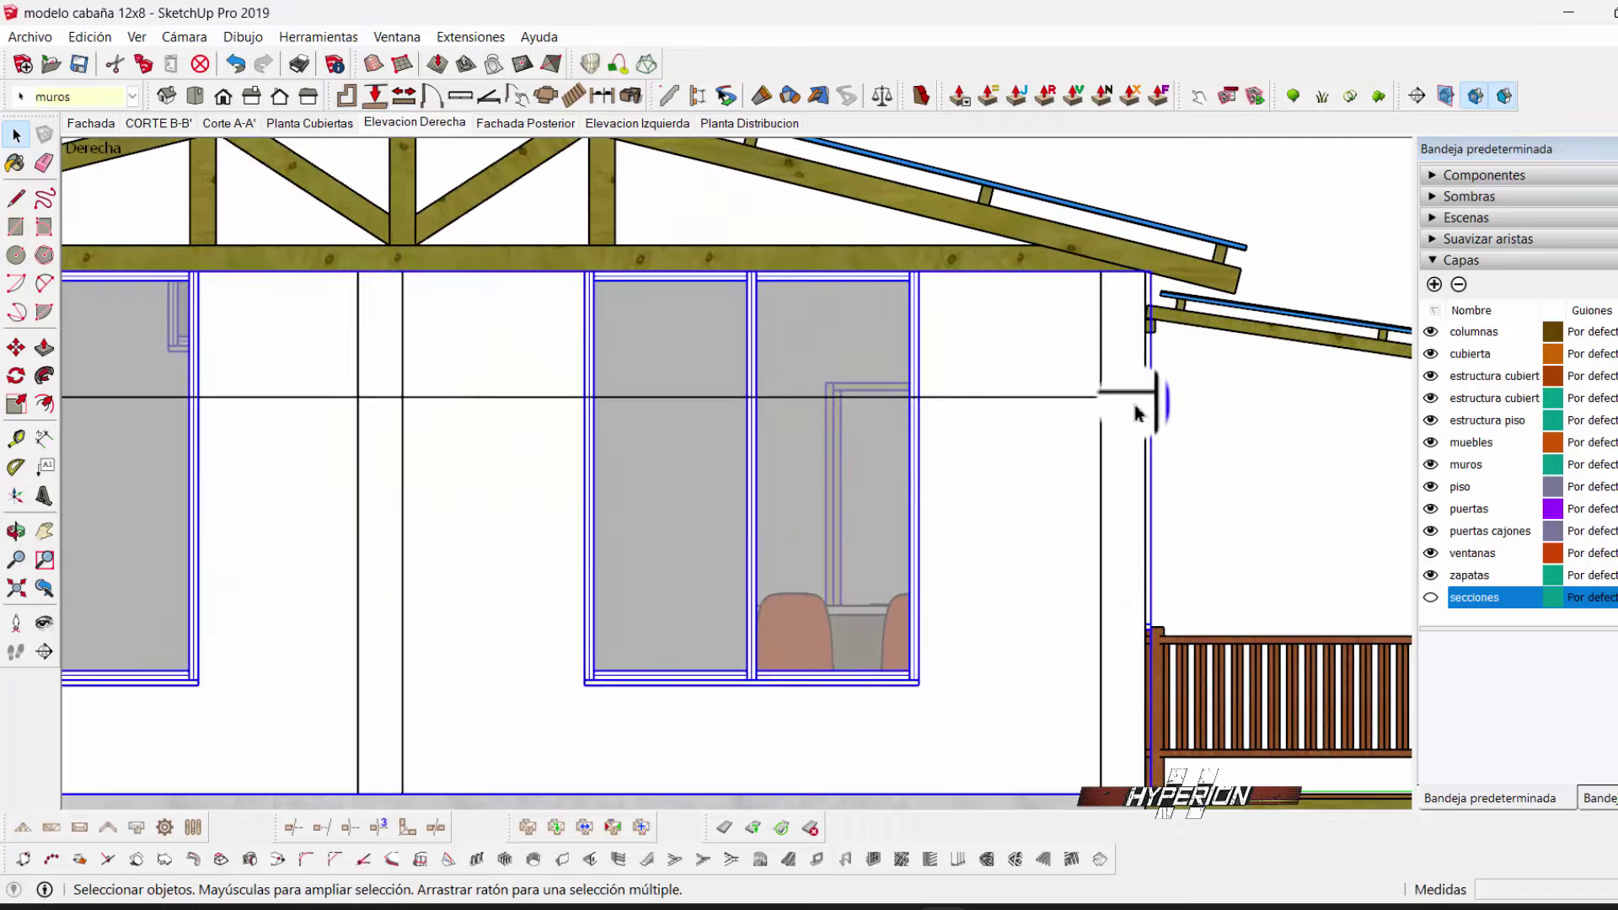
left_click(1137, 400)
scroll(1131, 405, "up", 2)
scroll(1084, 397, "up", 1)
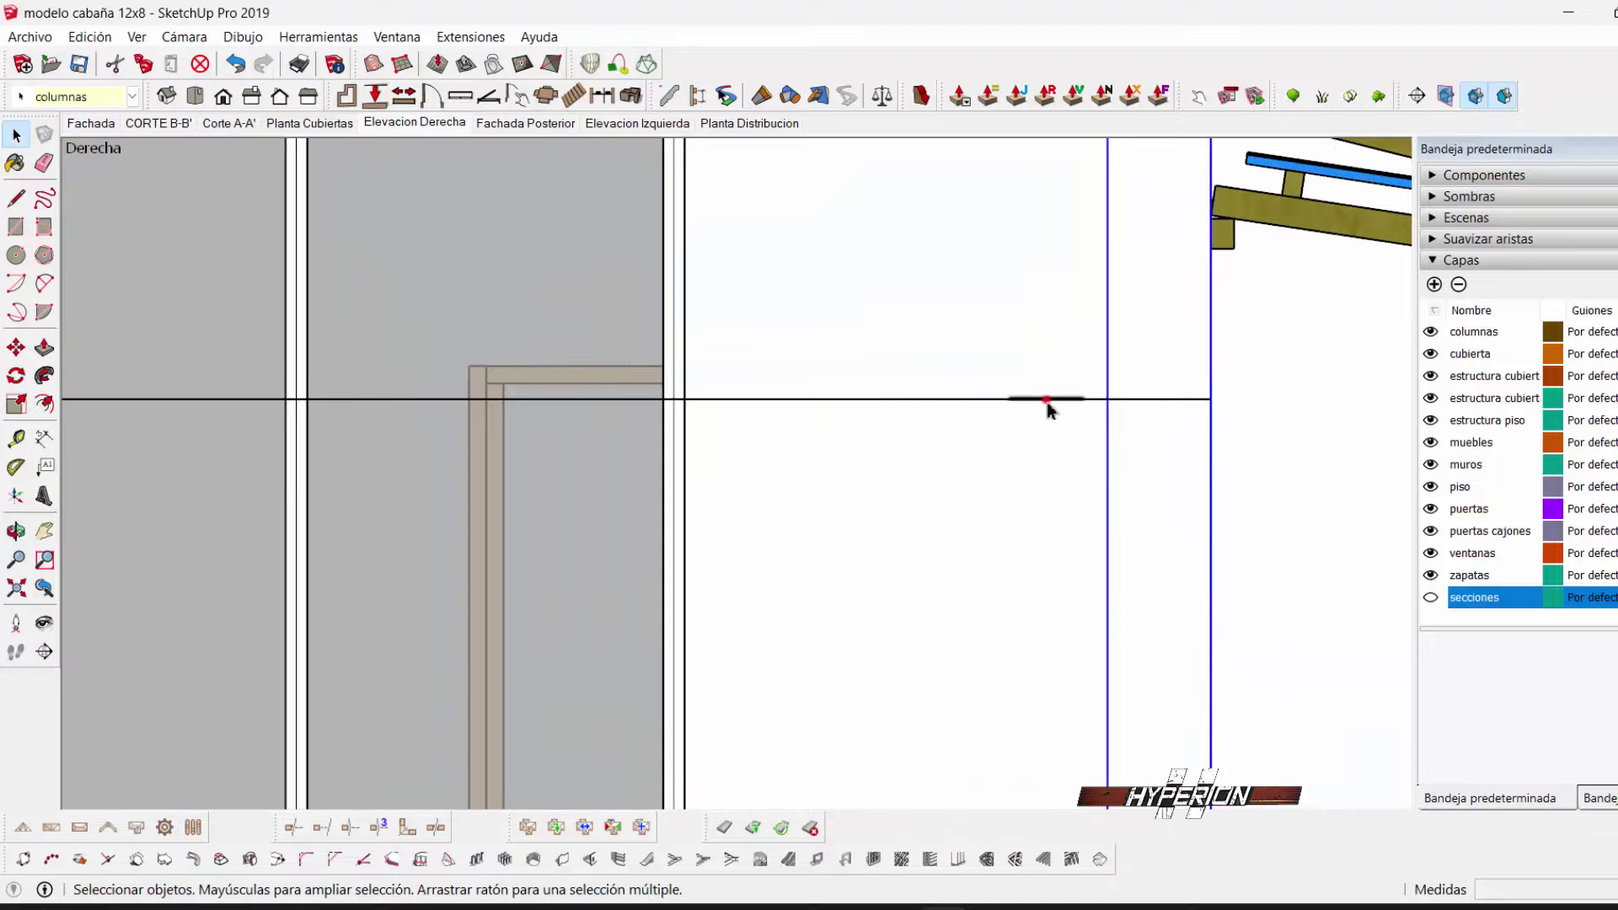
left_click(1045, 402)
scroll(1153, 429, "down", 1)
middle_click_drag(1153, 430, 1030, 469)
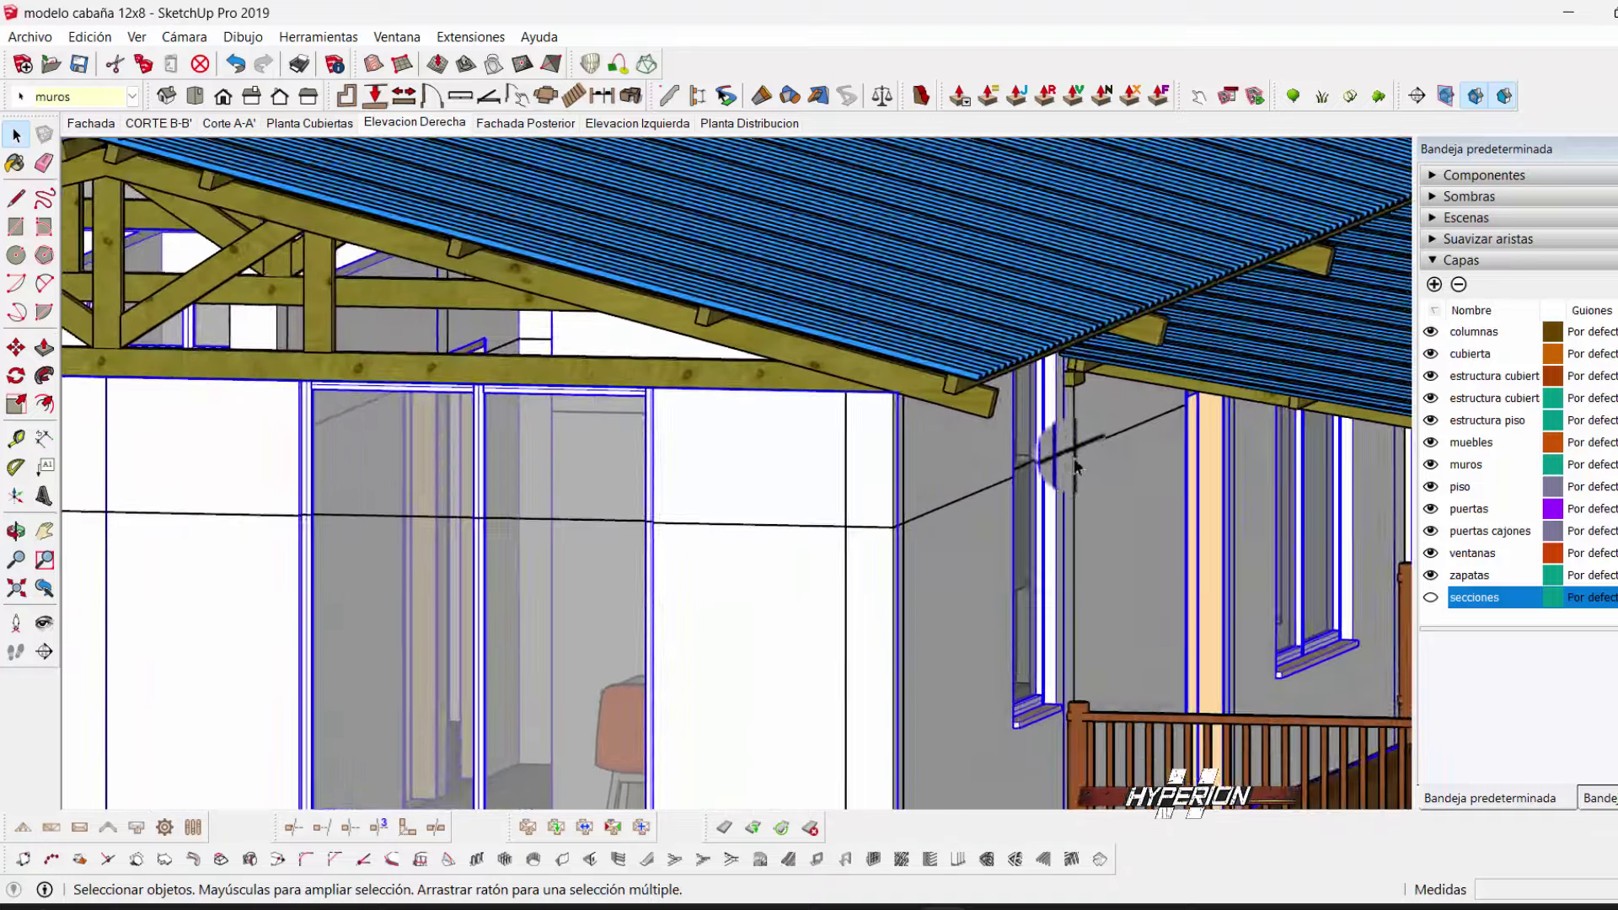
scroll(1030, 469, "down", 5)
scroll(472, 472, "down", 2)
scroll(480, 486, "up", 2)
scroll(472, 480, "up", 5)
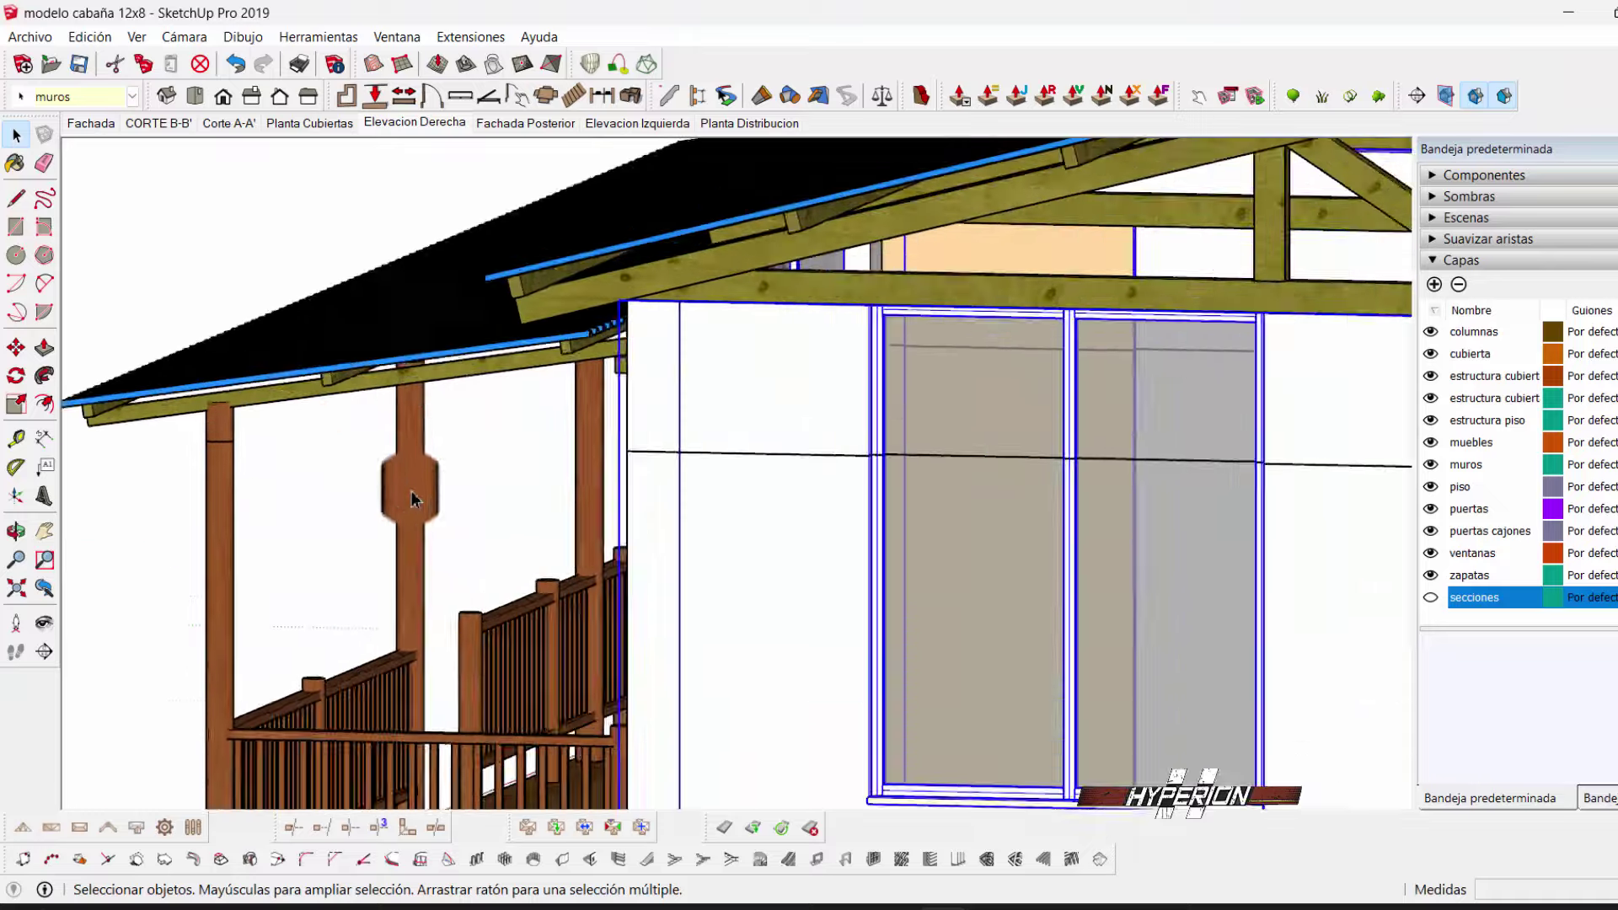
middle_click_drag(422, 489, 617, 444)
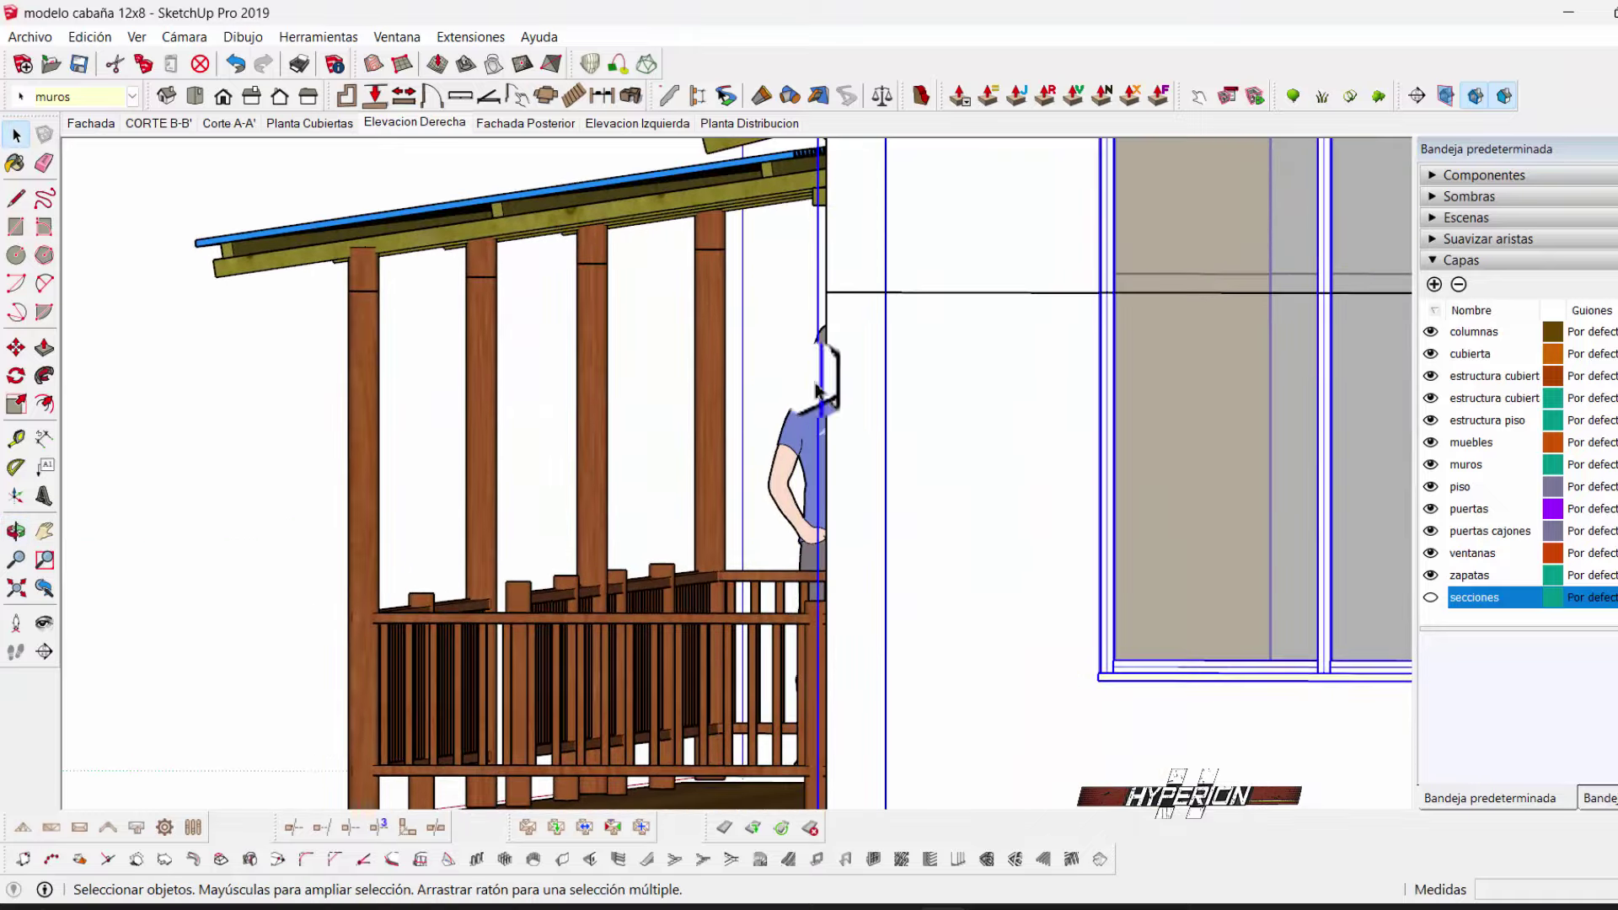
scroll(837, 317, "up", 2)
left_click(819, 291)
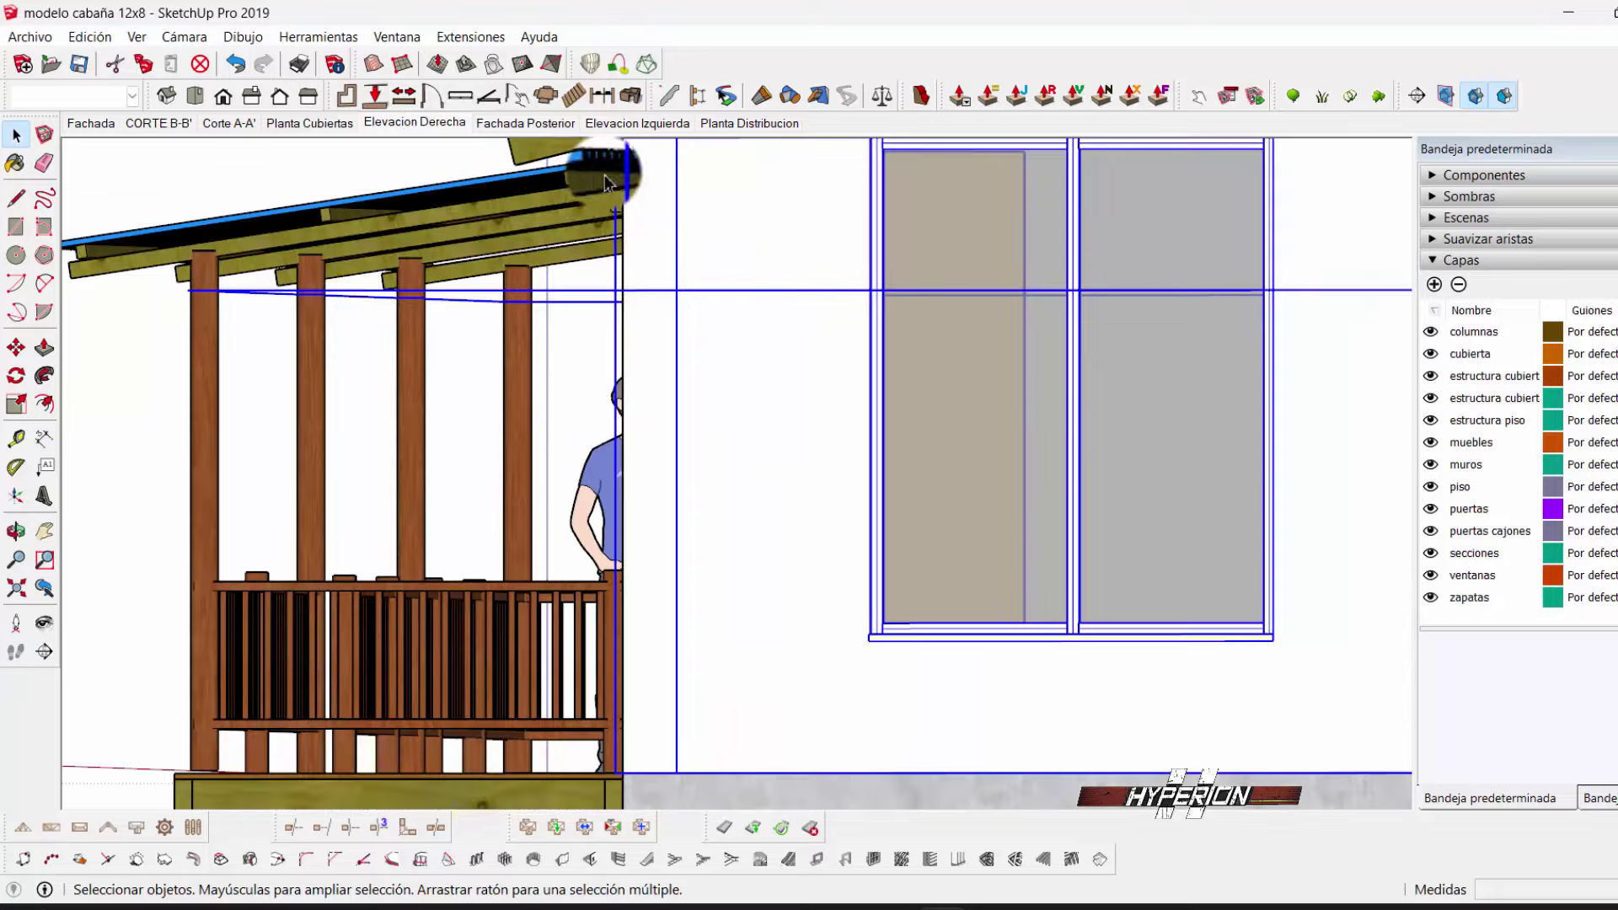
left_click(419, 125)
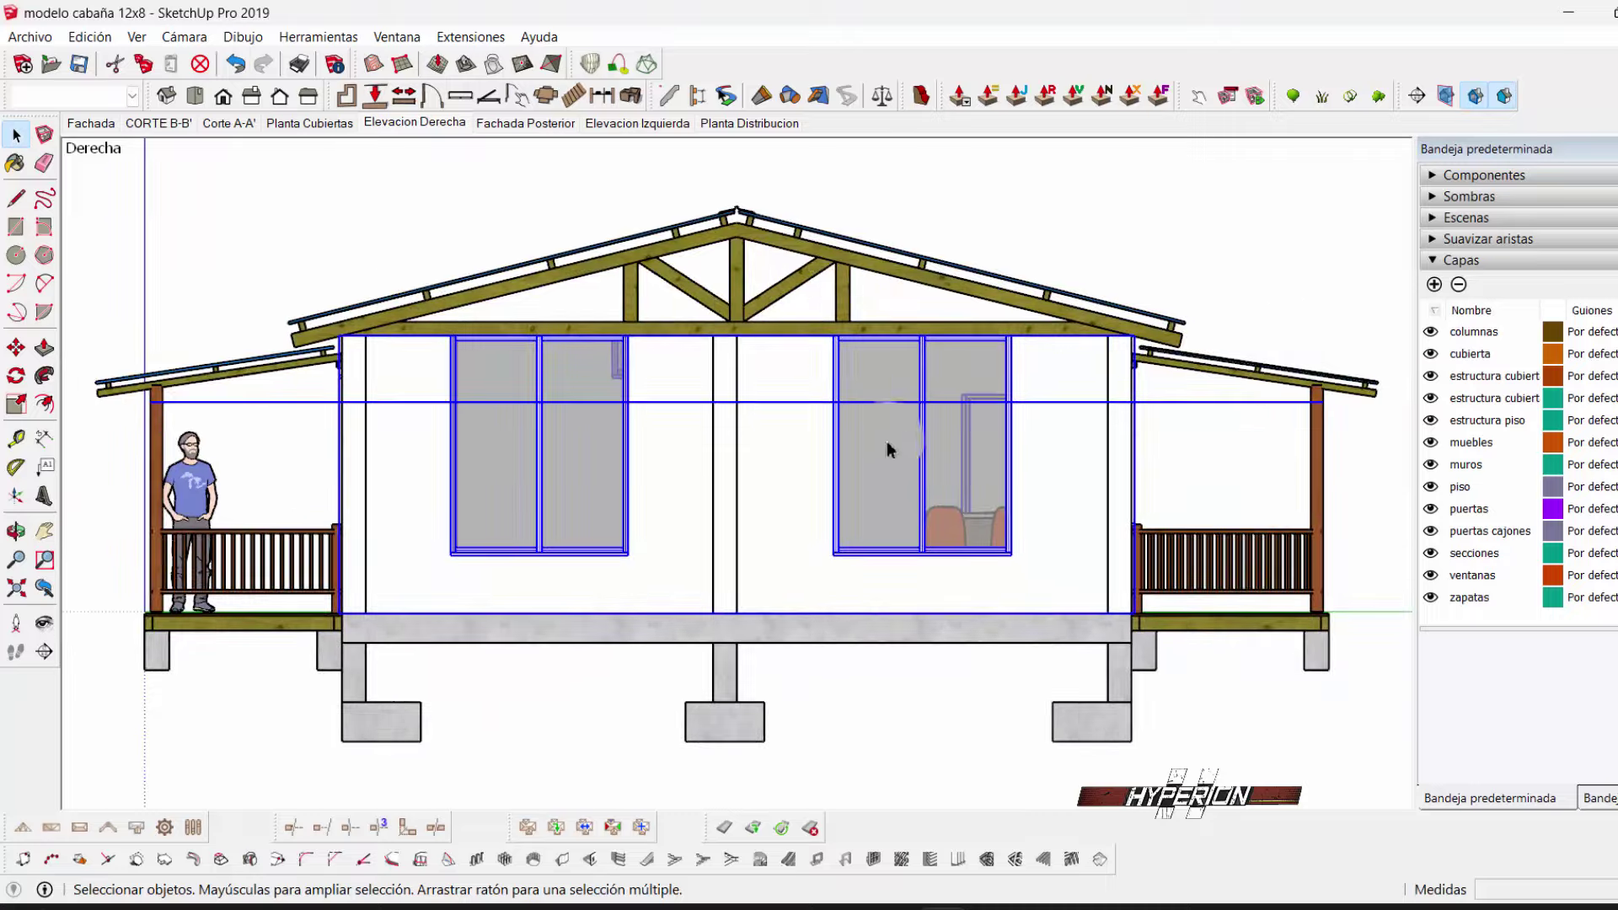
- Check the section line's layer and restore the Elevacion Derecha view
left_click(423, 523)
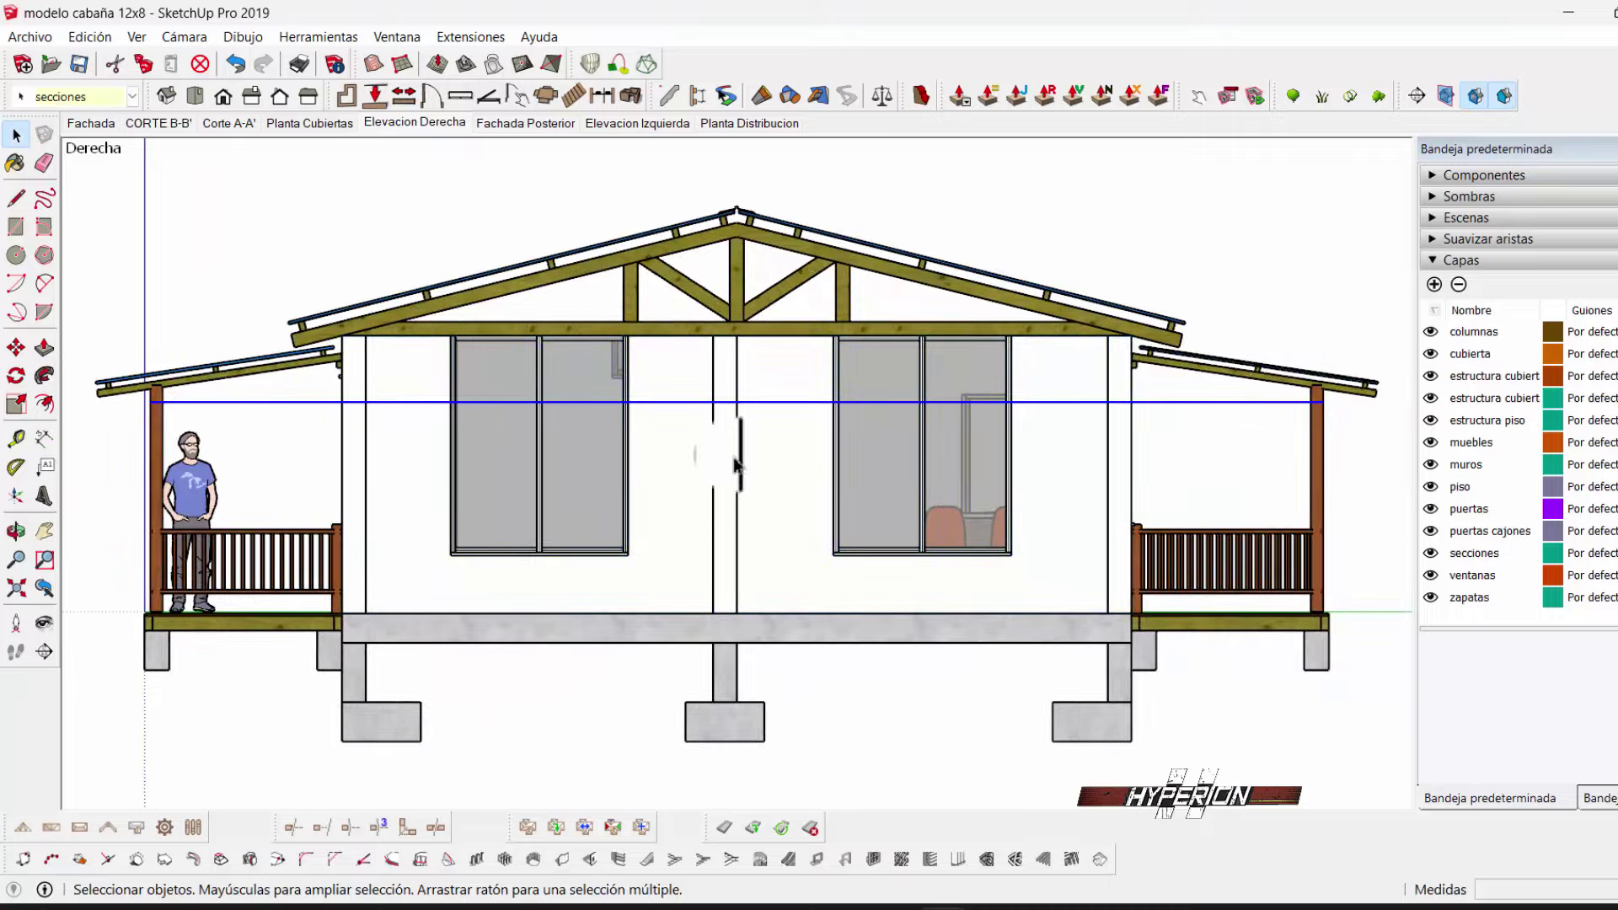
scroll(736, 464, "down", 3)
scroll(896, 408, "down", 2)
mouse_move(910, 447)
middle_mouse_down()
mouse_move(743, 308)
mouse_move(837, 343)
middle_mouse_up()
left_click(421, 124)
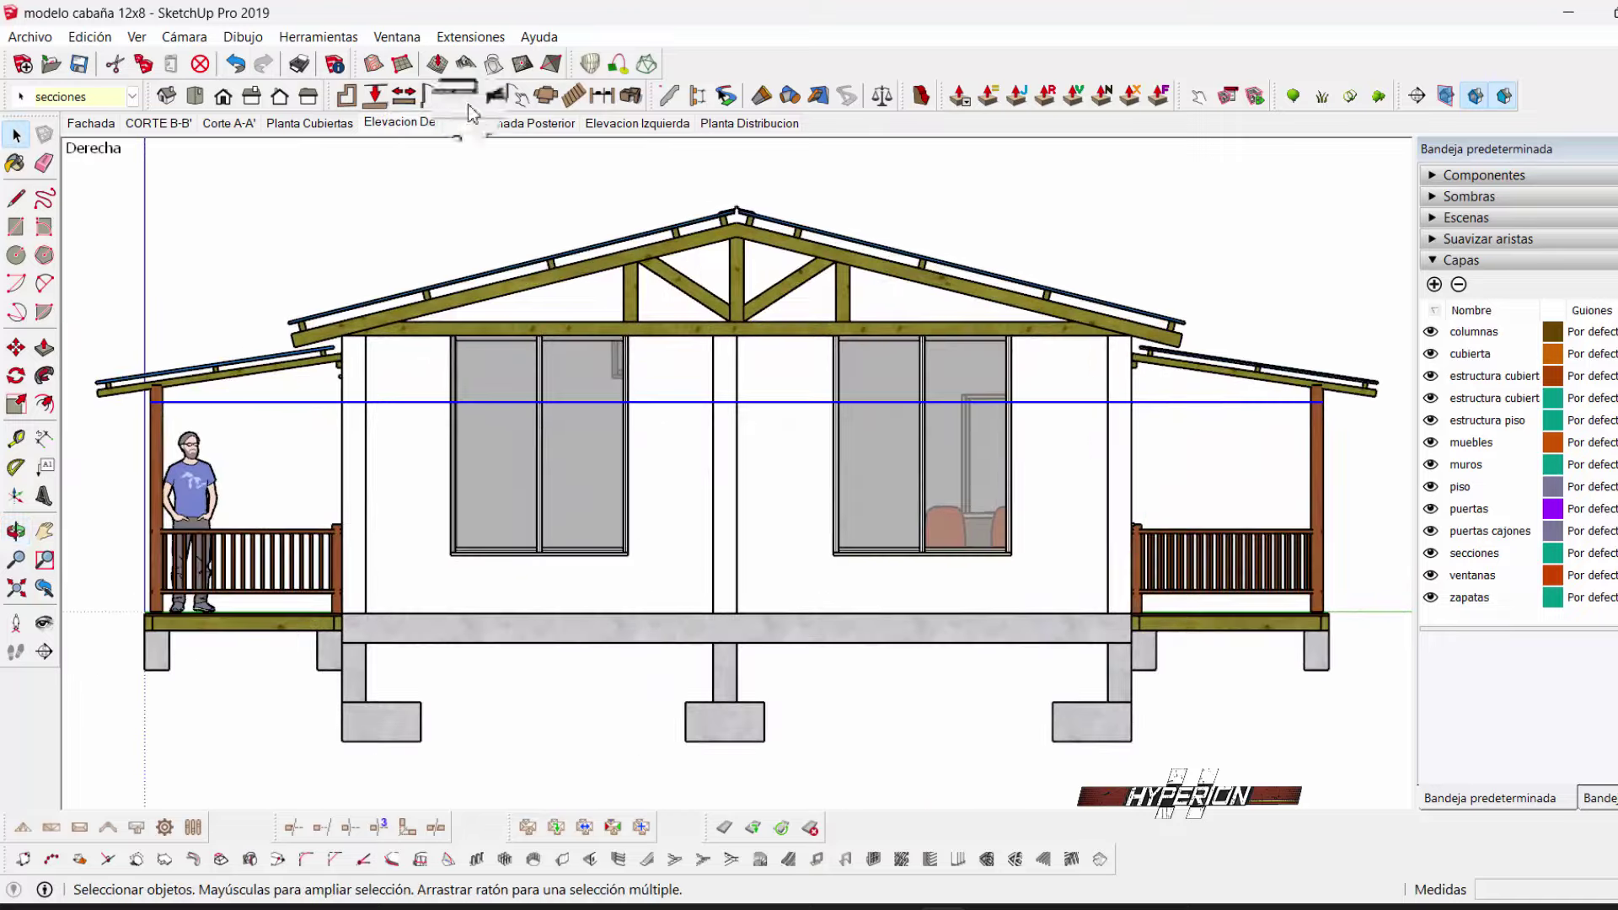
- Hide secciones again and update the Elevacion Derecha scene with it hidden
left_click(84, 98)
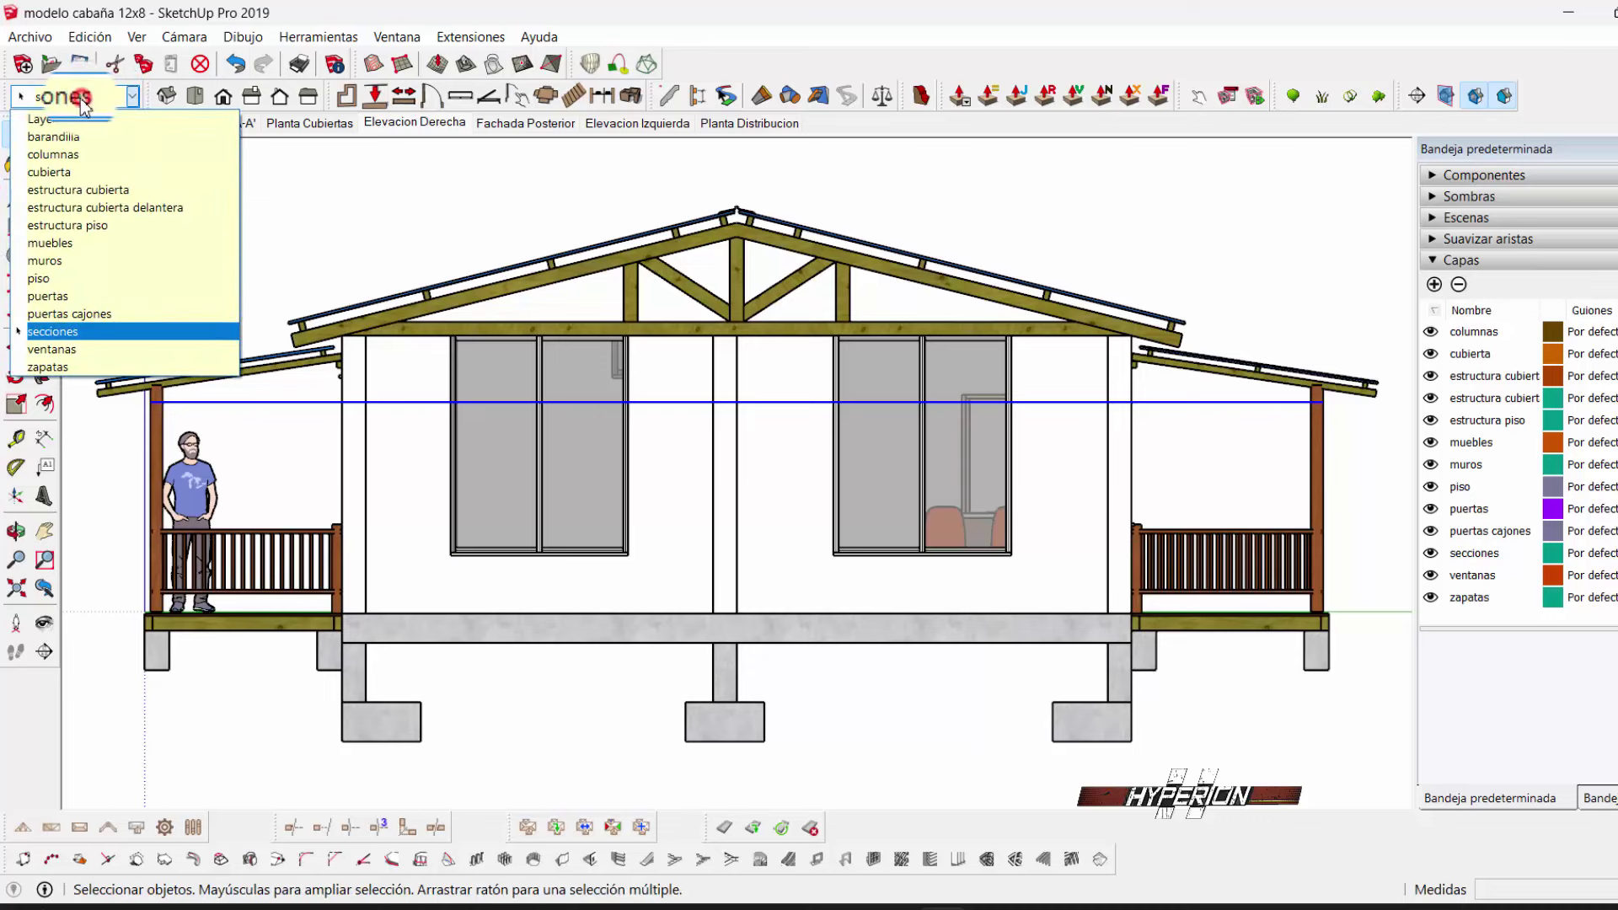
left_click(1311, 529)
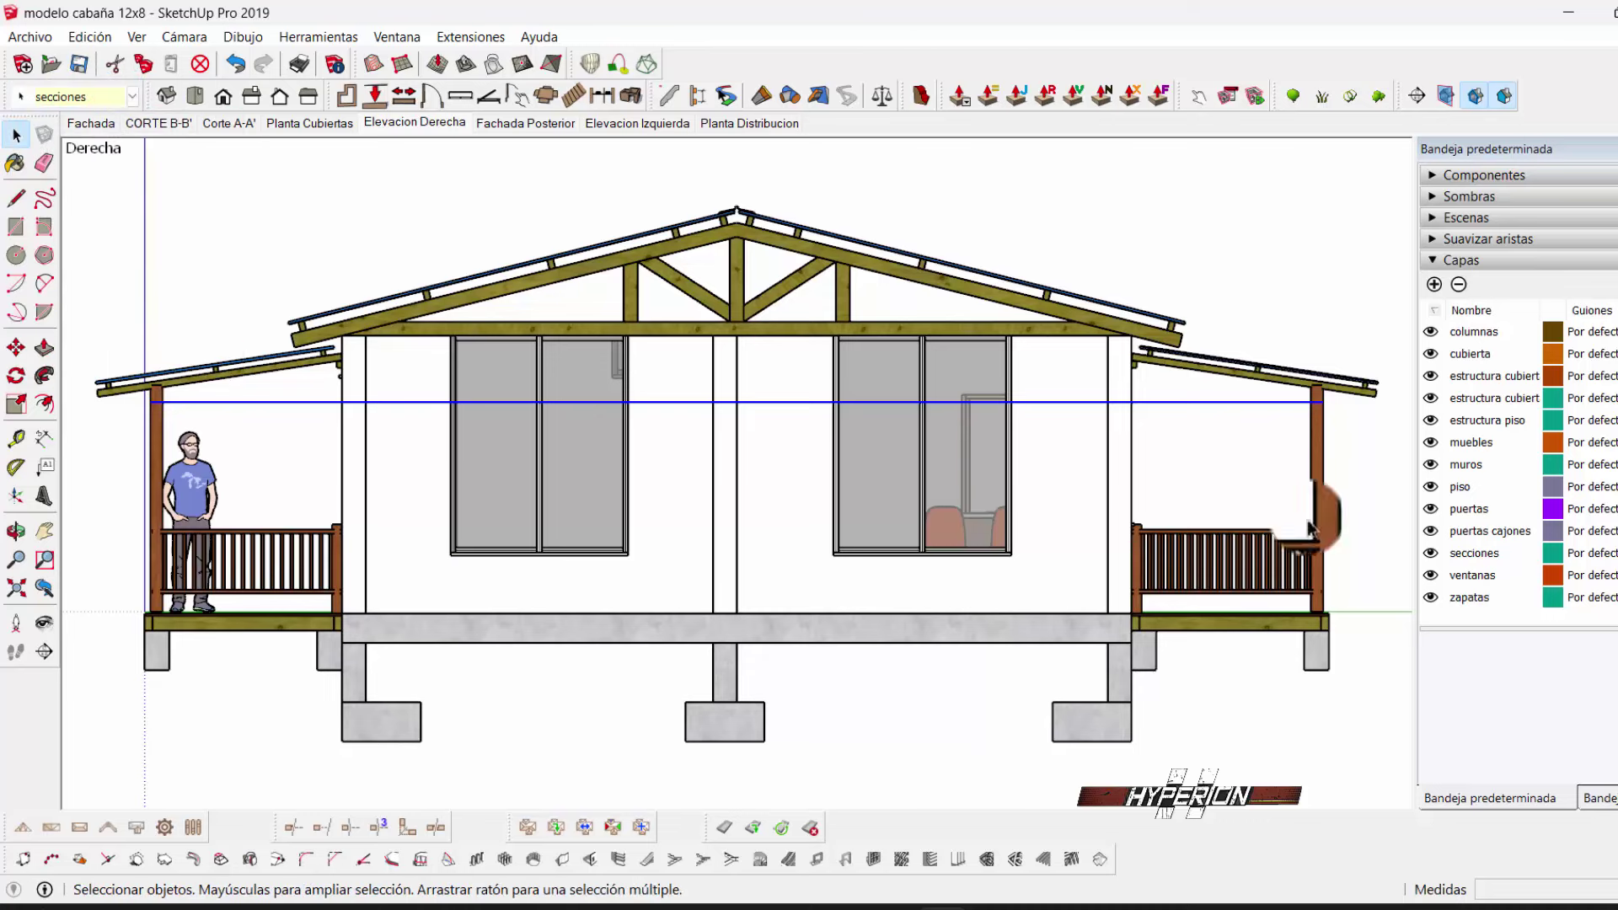
left_click(1454, 602)
left_click(1436, 559)
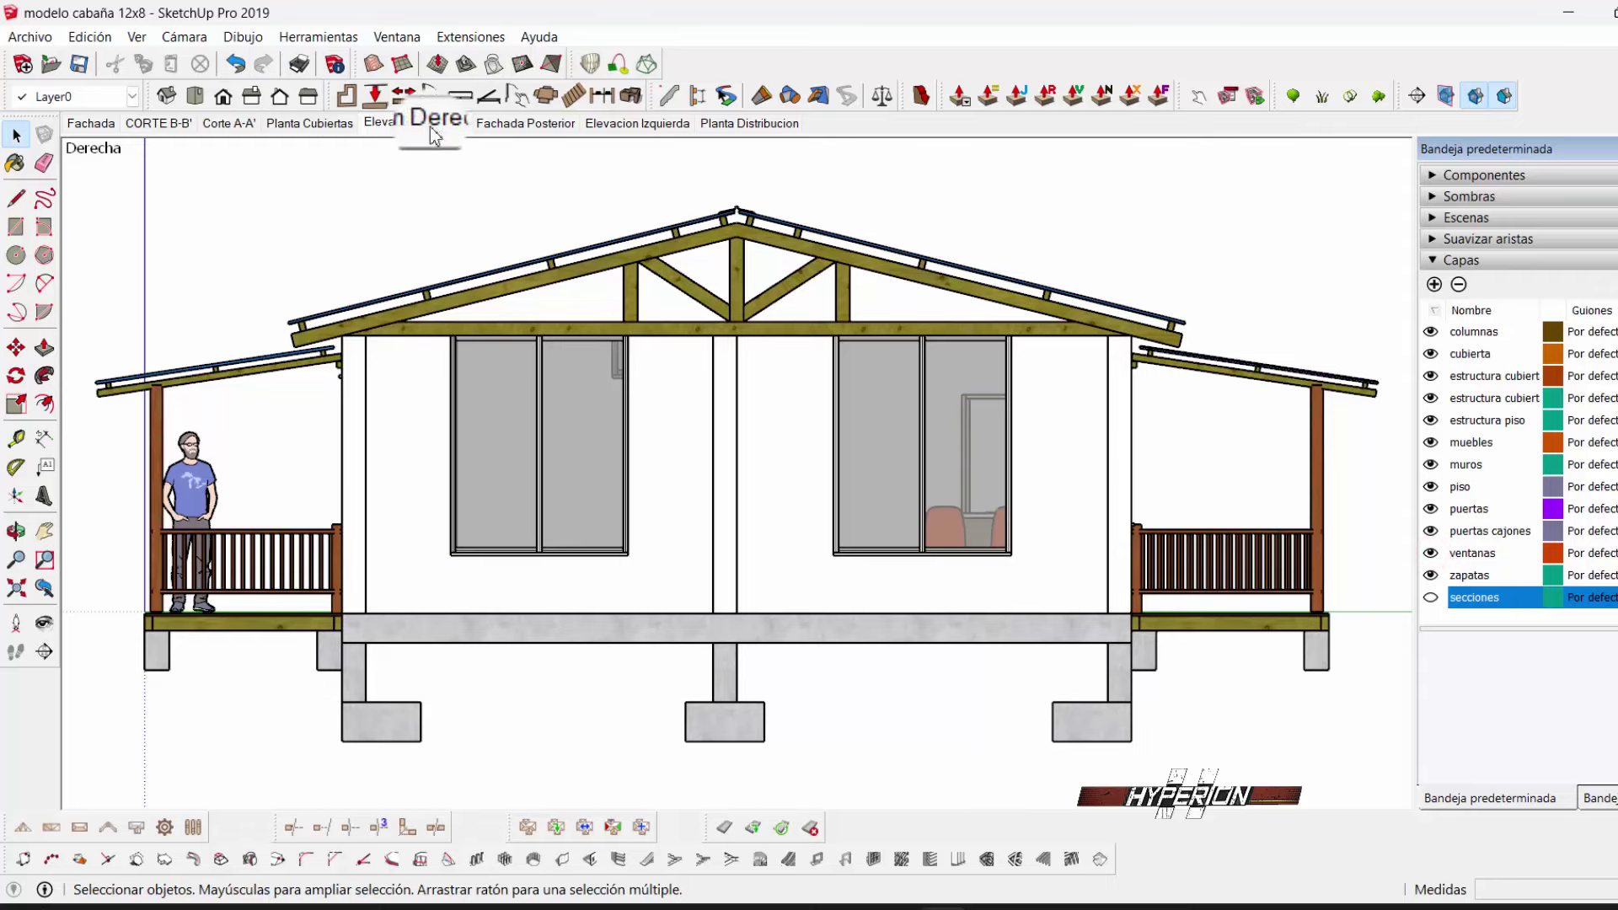
right_click_drag(430, 124, 427, 133)
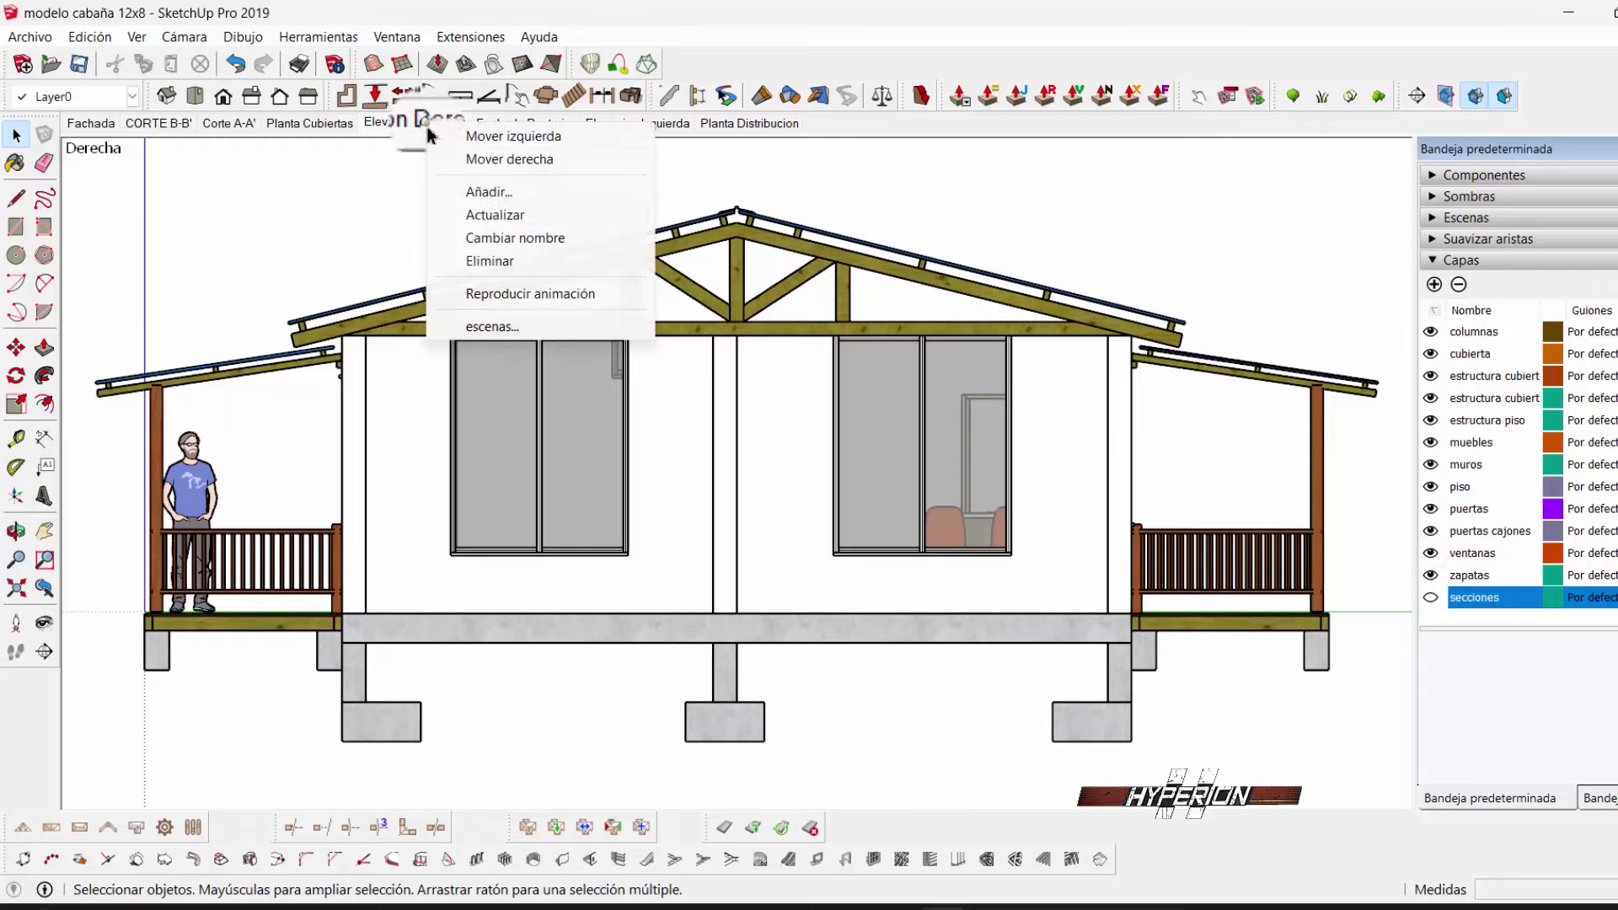
left_click(500, 216)
- Orbit around the Fachada Posterior view to inspect the rear section plane, then reset the scene
left_click(534, 125)
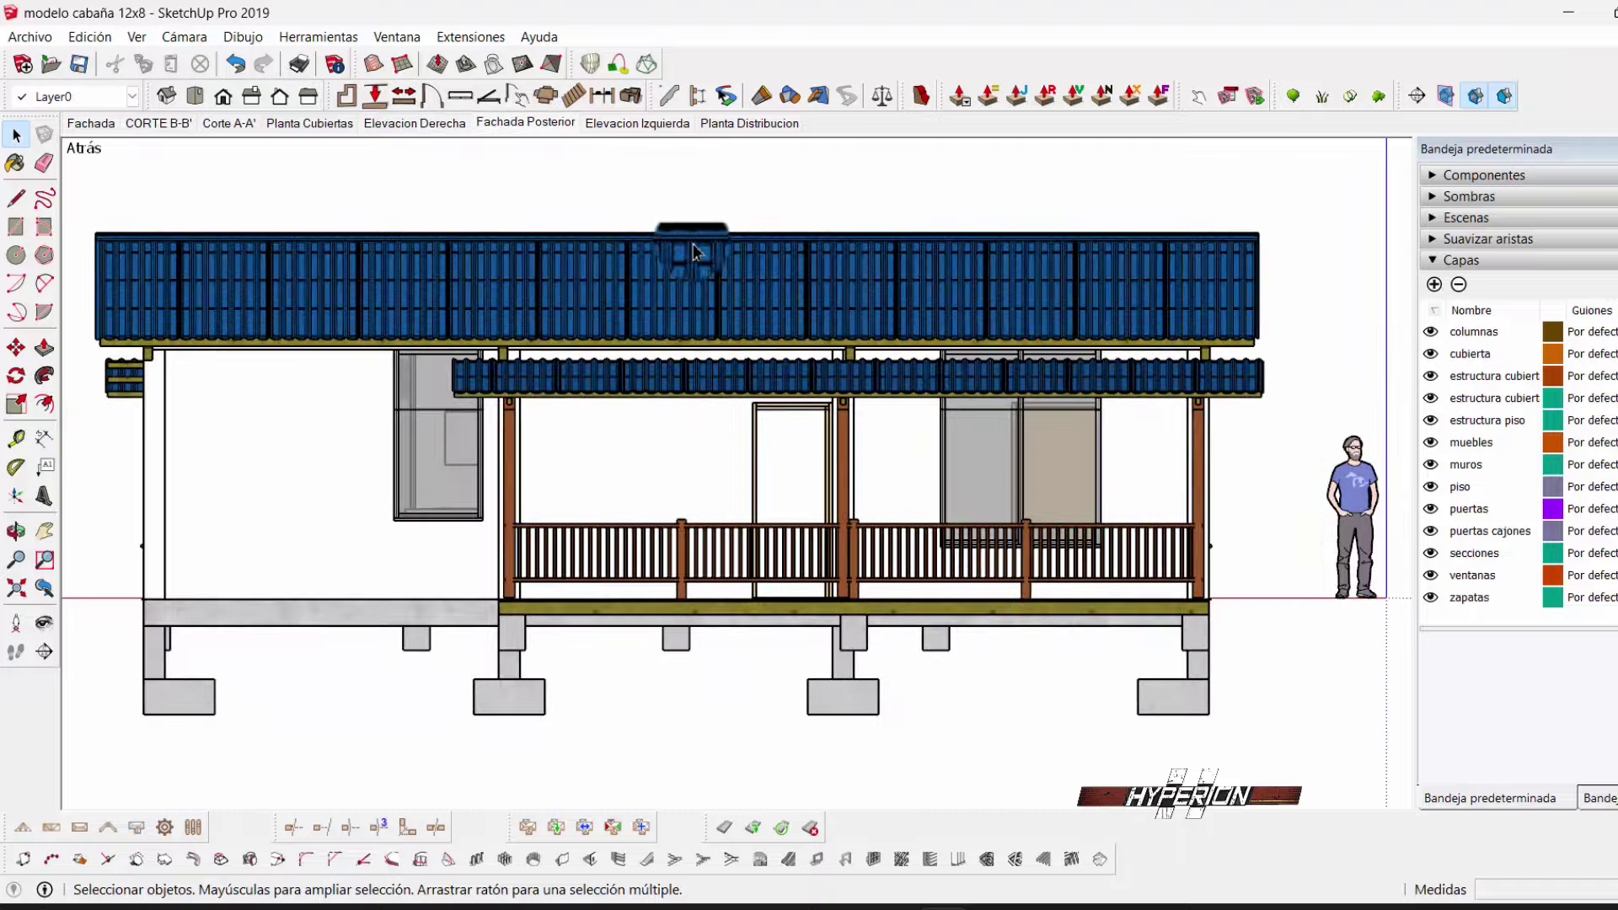
left_click(816, 444)
mouse_move(816, 444)
middle_mouse_down()
mouse_move(257, 504)
mouse_move(329, 480)
middle_mouse_up()
scroll(337, 438, "up", 5)
middle_click_drag(359, 423, 398, 433)
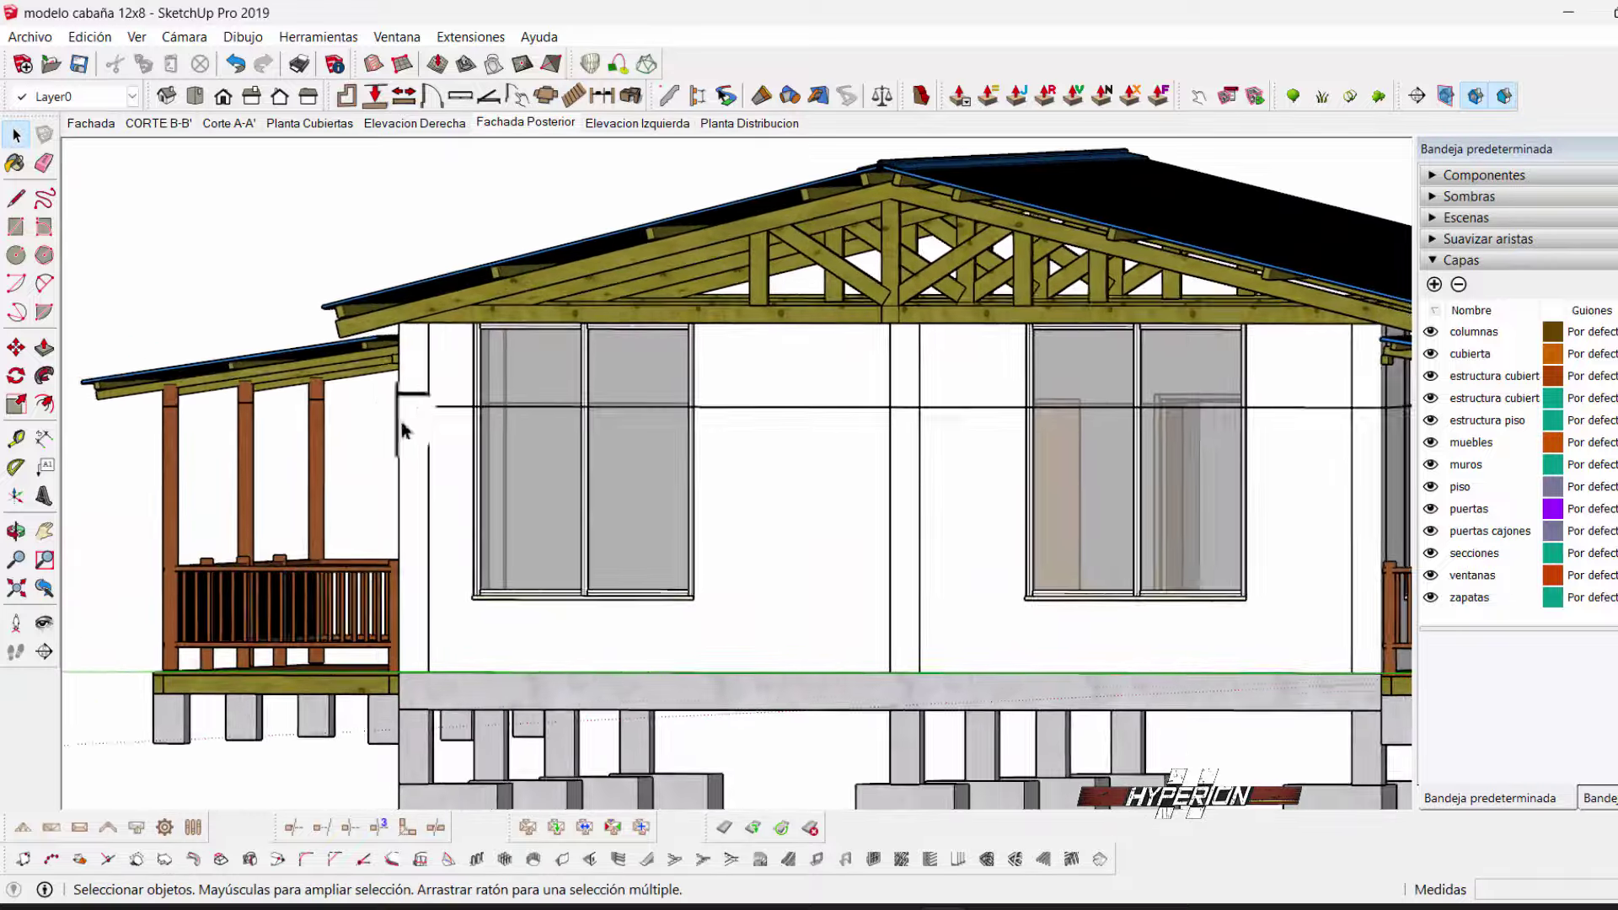
scroll(411, 408, "up", 2)
left_click(400, 408)
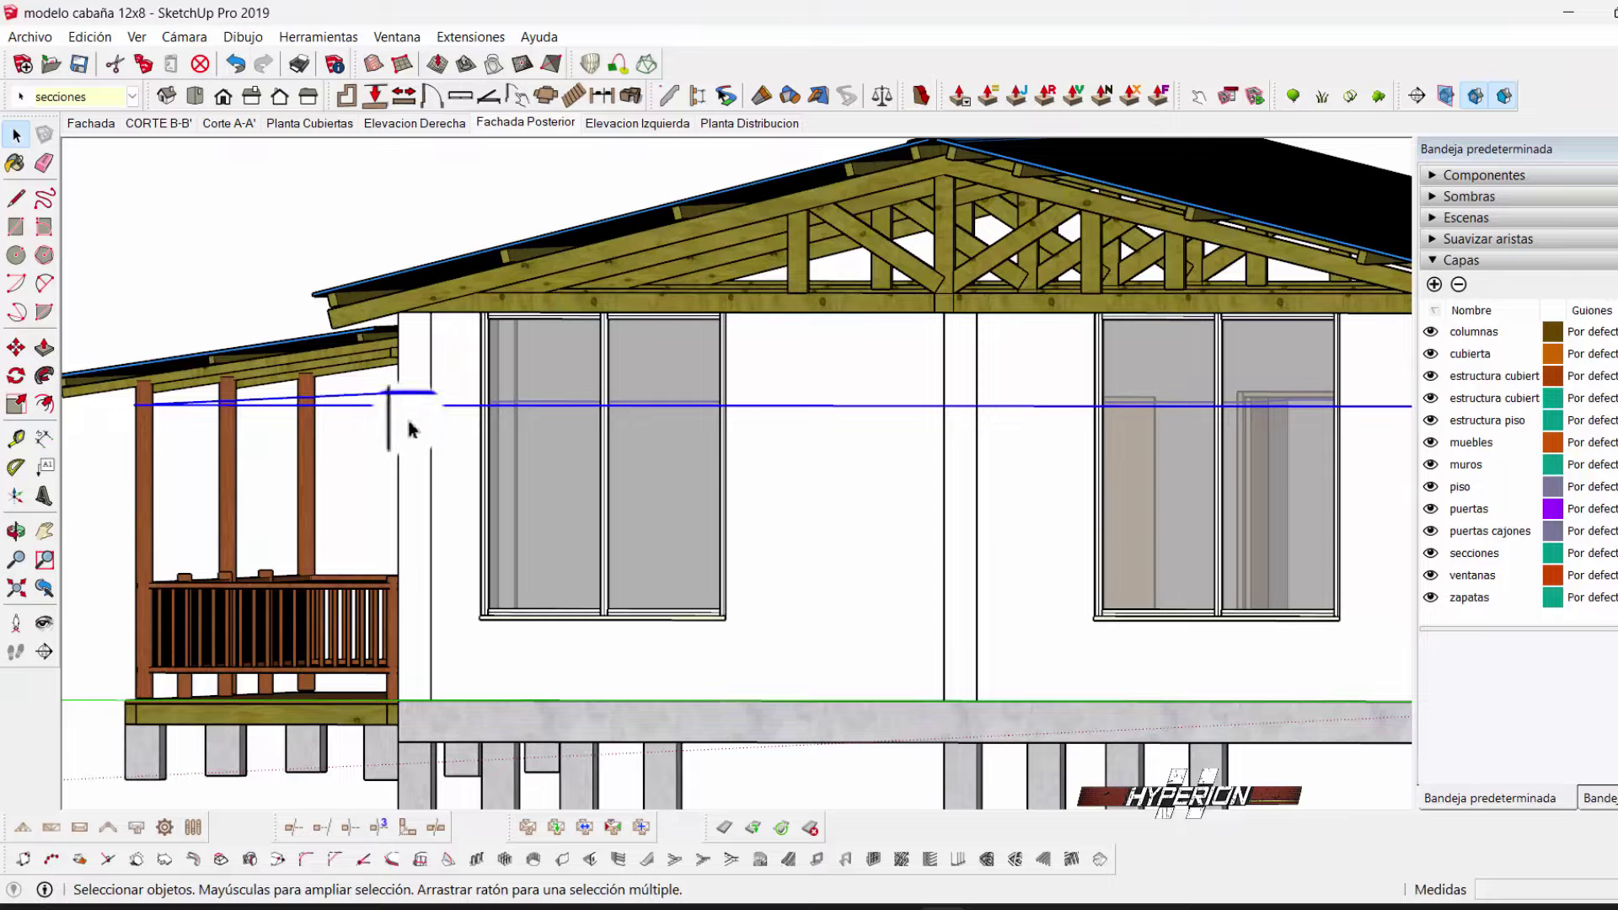
scroll(460, 421, "down", 3)
mouse_move(596, 372)
middle_mouse_down()
mouse_move(640, 374)
mouse_move(588, 198)
middle_mouse_up()
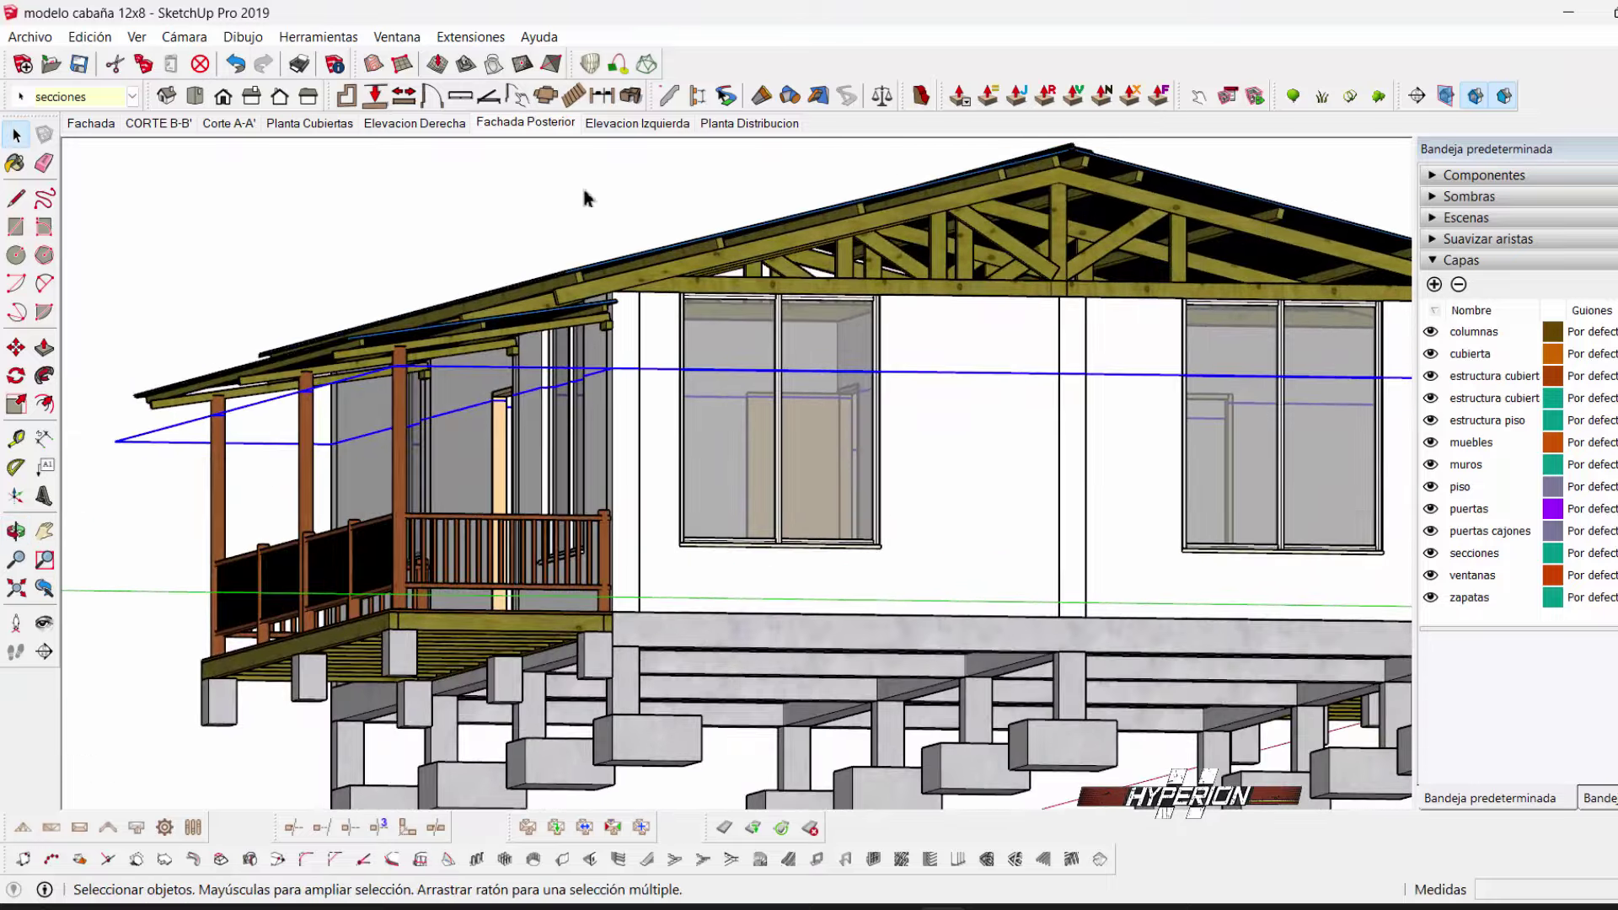
left_click(524, 126)
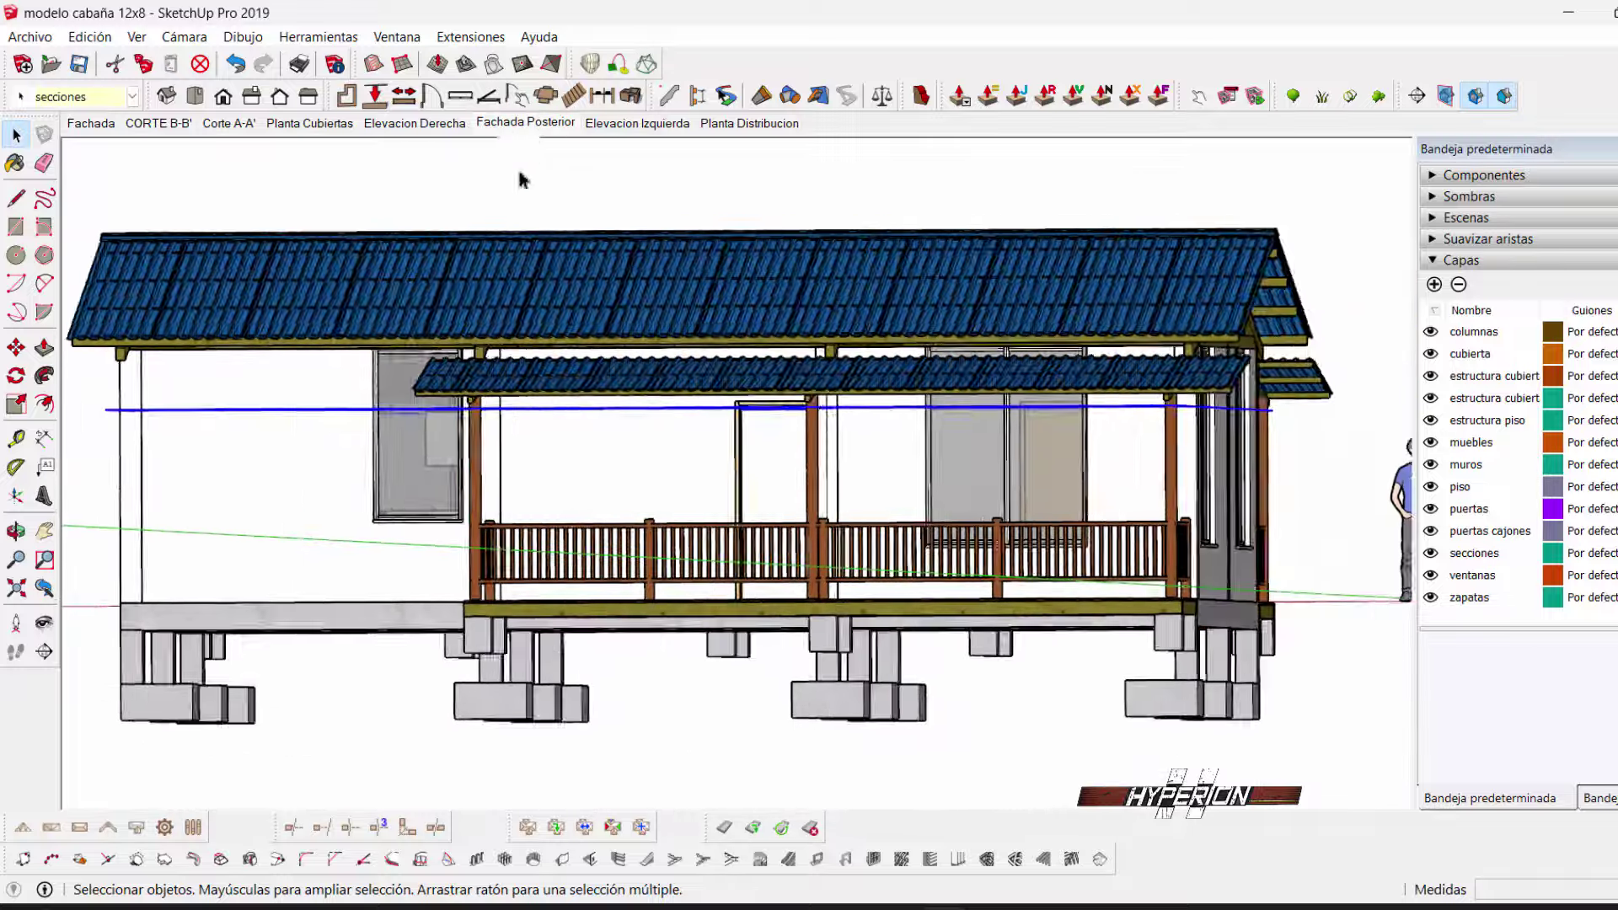
- Hide the secciones layer and update the Fachada Posterior scene
left_click(1433, 557)
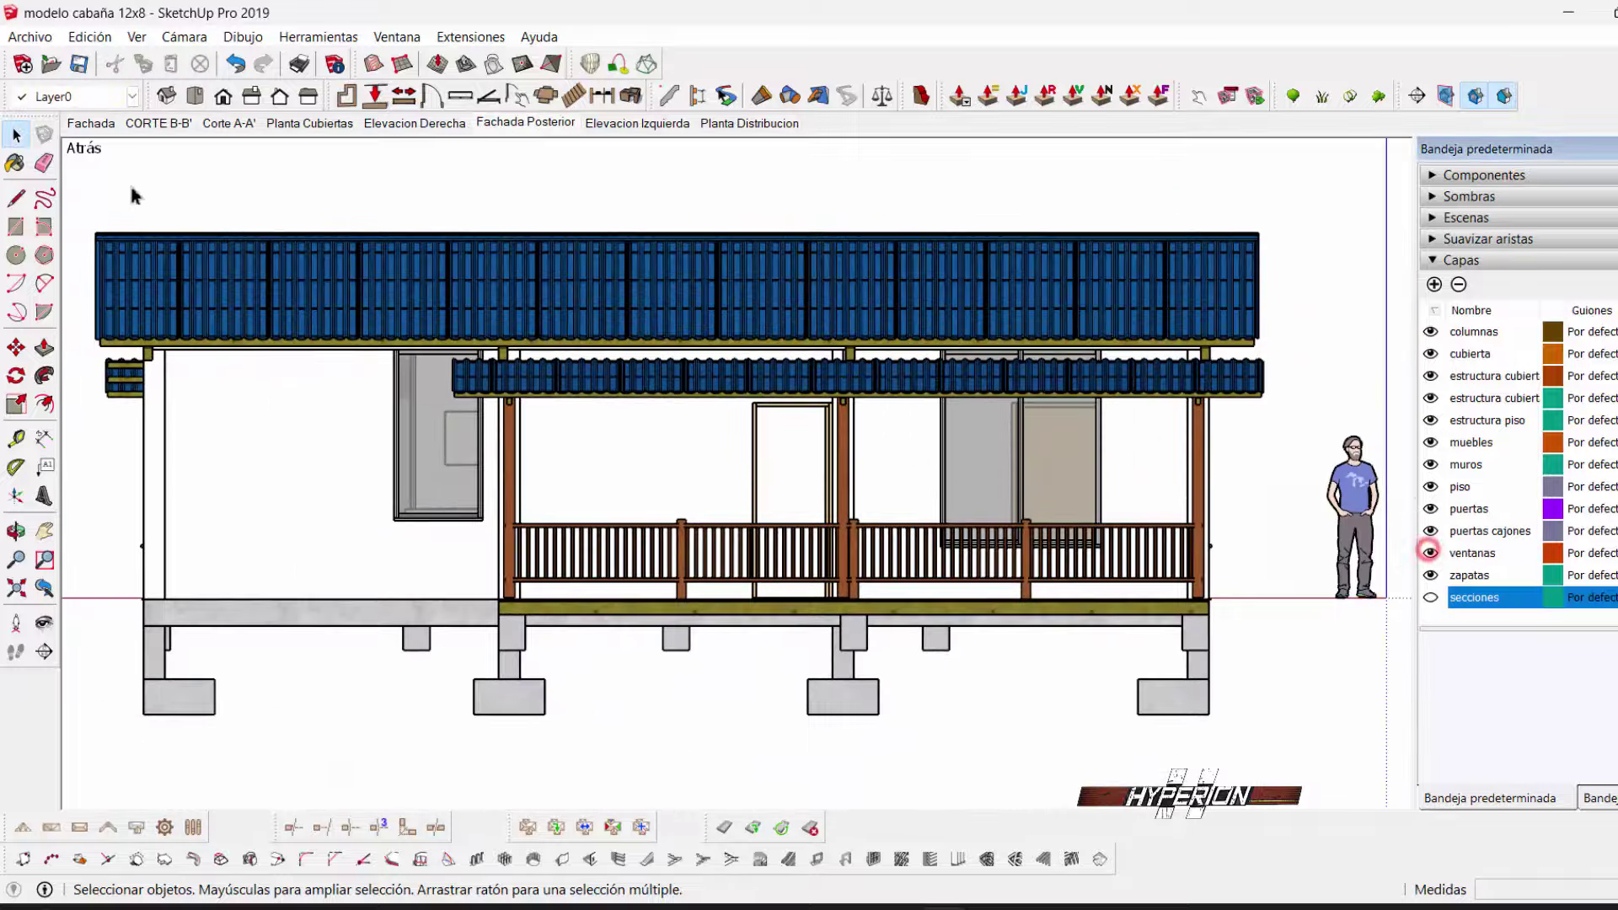
right_click(542, 125)
left_click(615, 218)
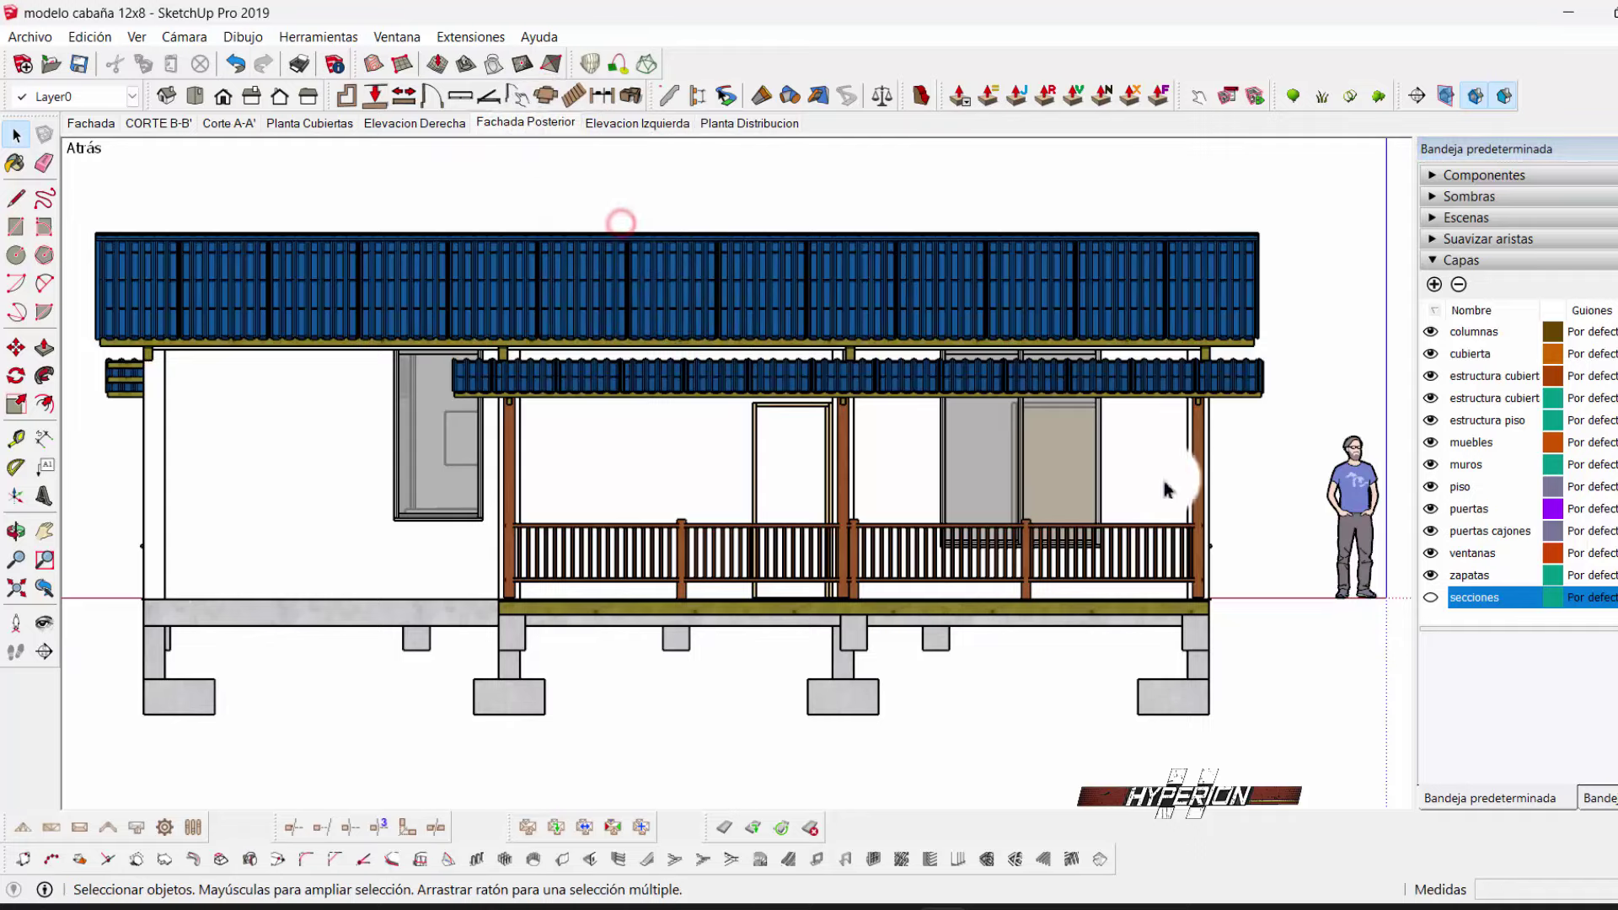
- In Elevacion Izquierda, select the left column and section plane to check their layers
left_click(625, 128)
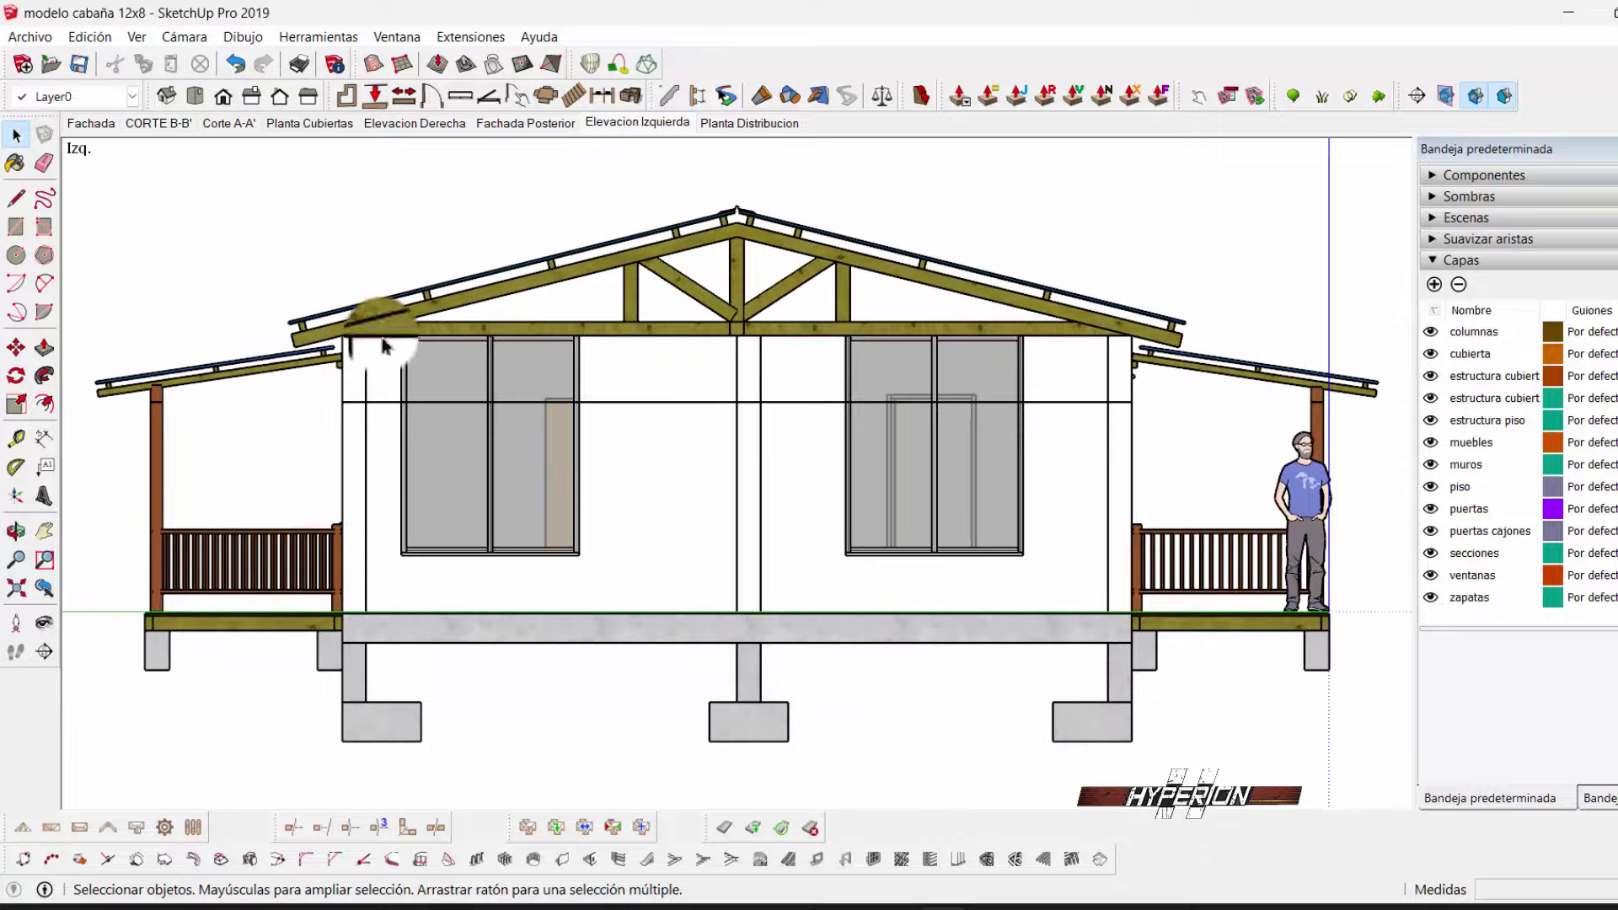
left_click(352, 412)
scroll(353, 412, "up", 2)
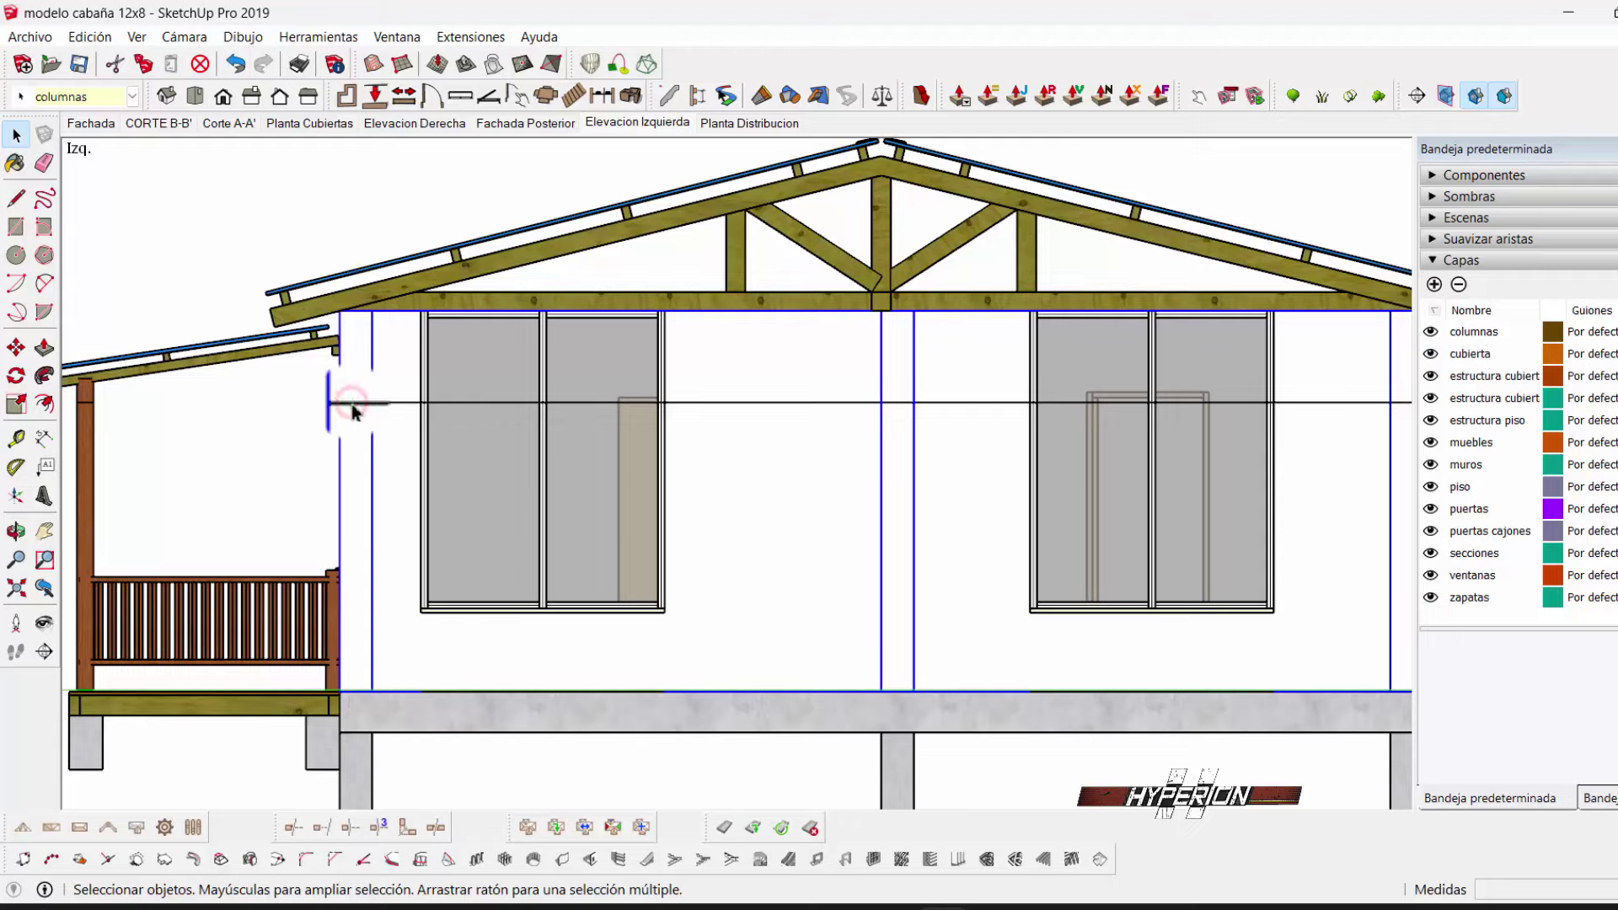
scroll(346, 408, "up", 1)
scroll(306, 408, "up", 1)
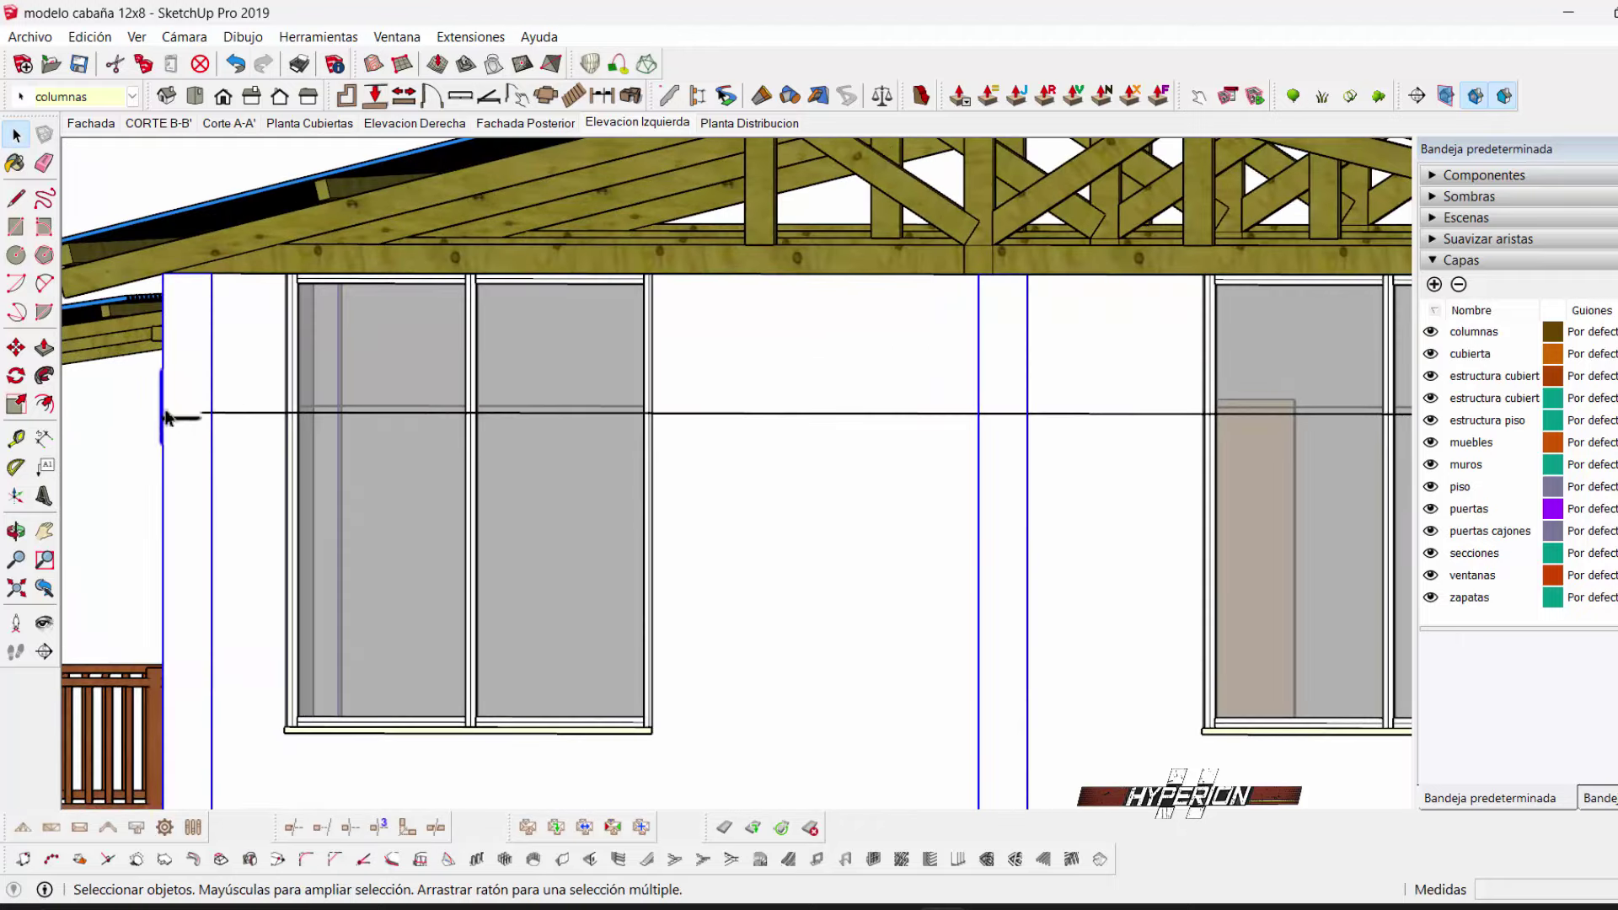
left_click(143, 417)
left_click(163, 413)
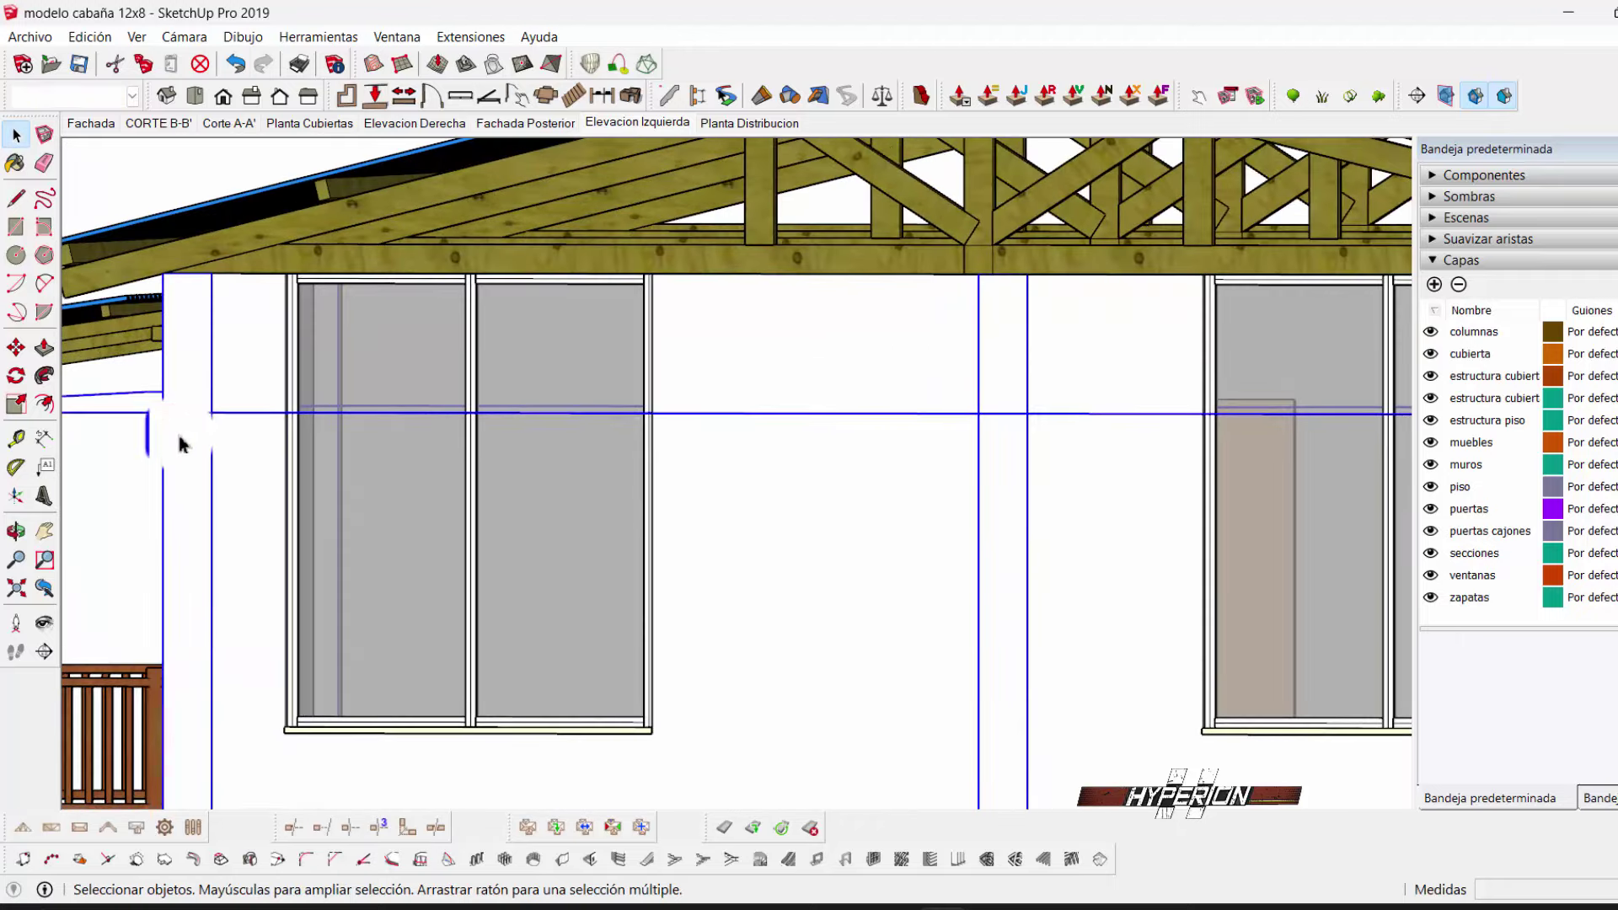
left_click(177, 435)
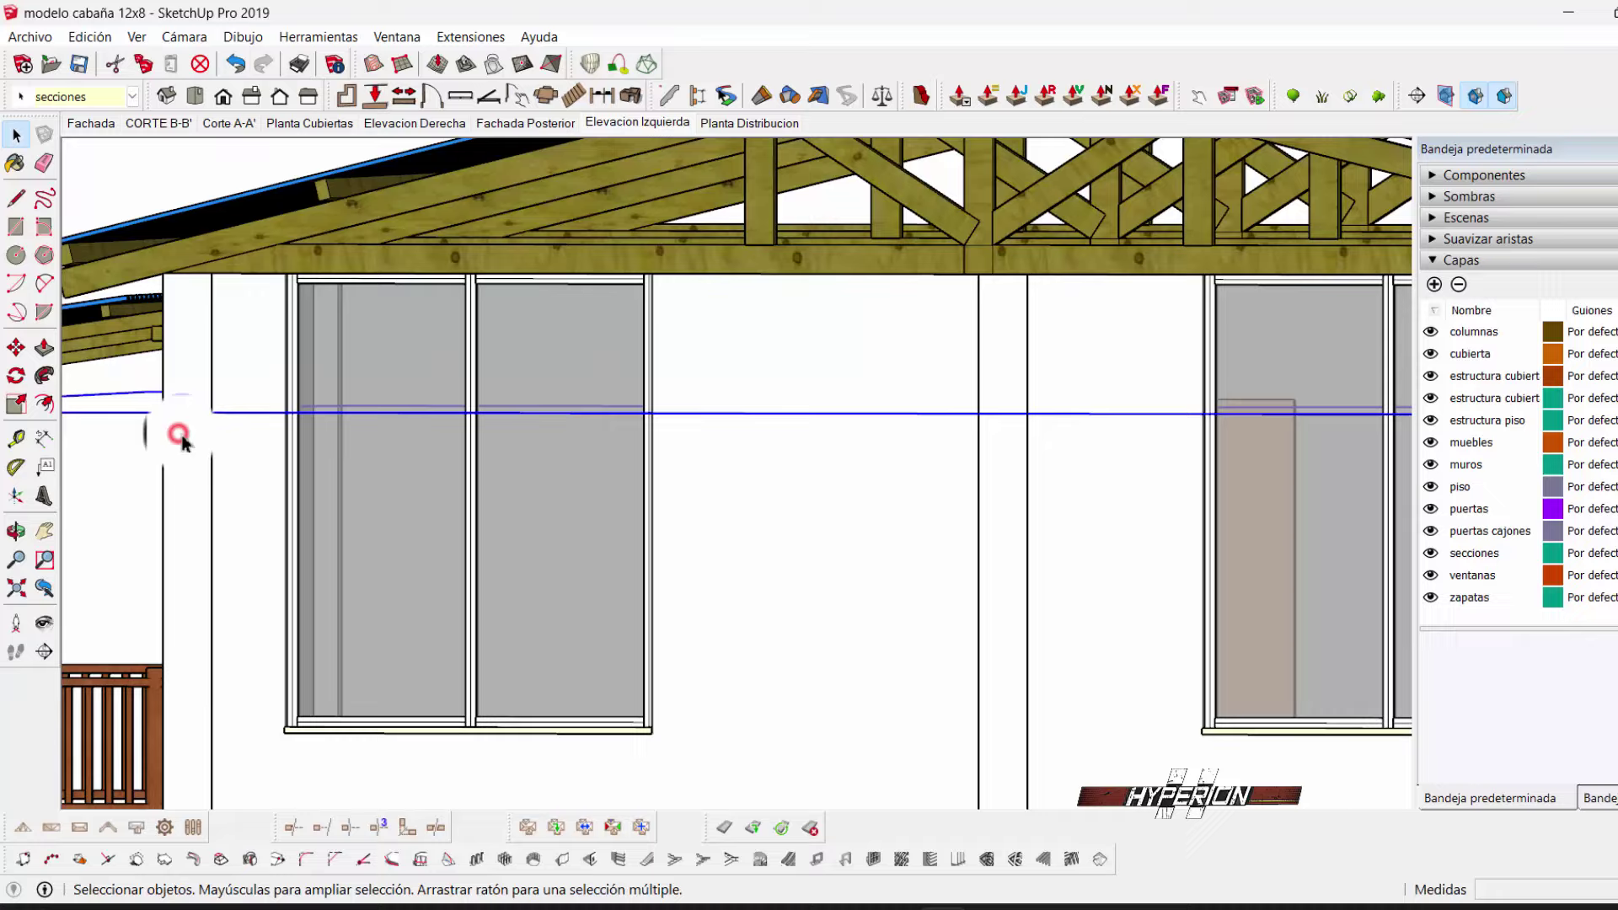
left_click(613, 126)
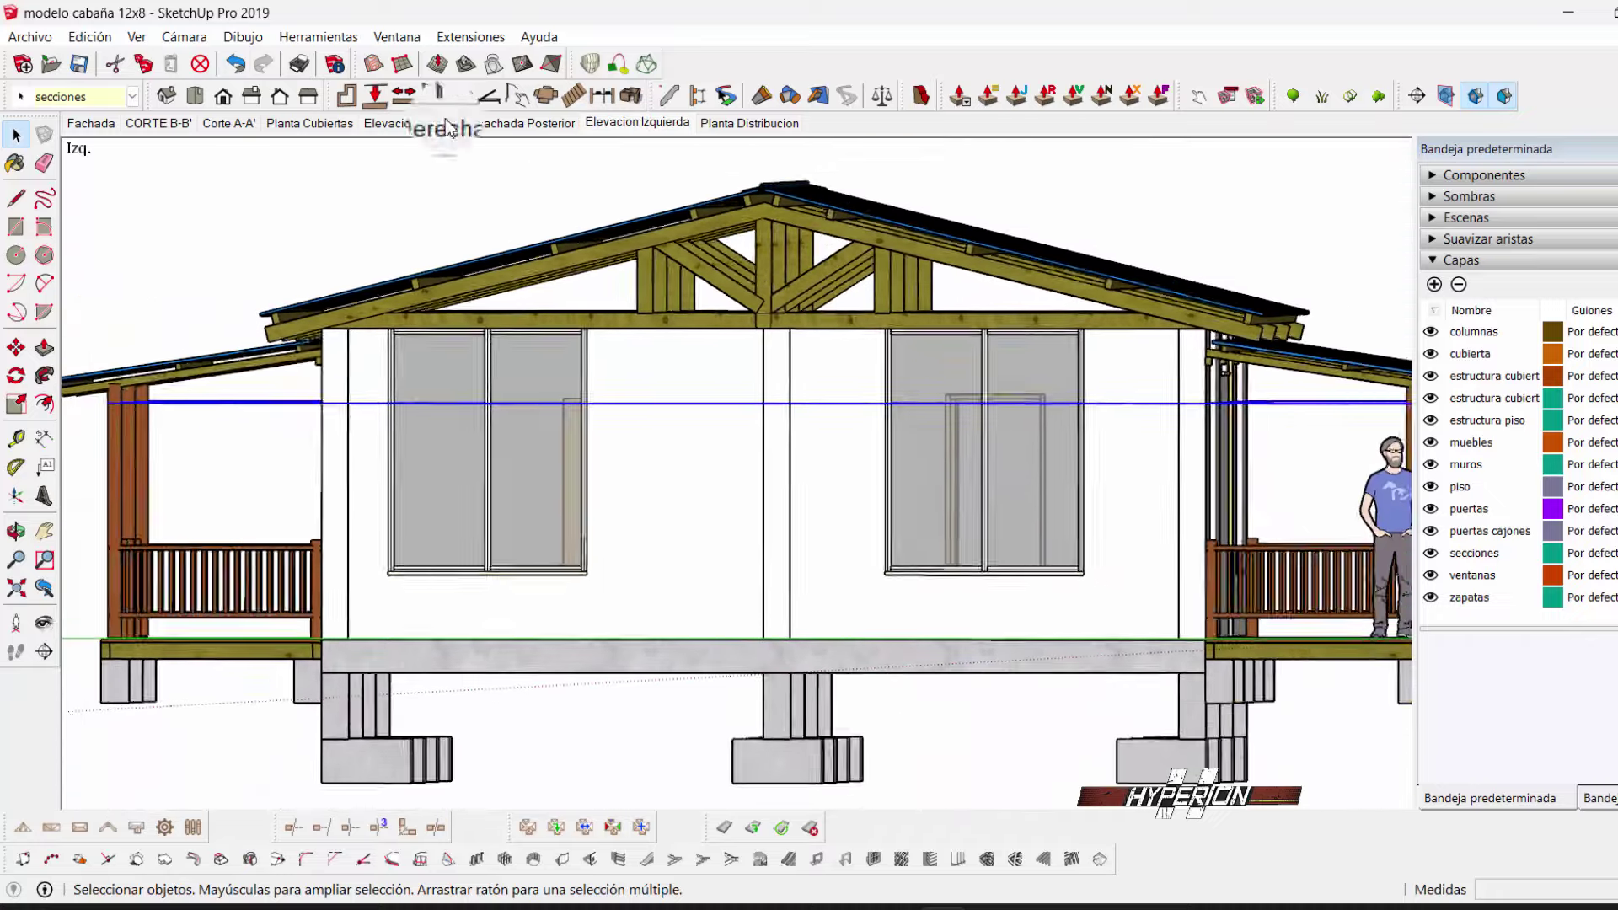
- Hide secciones, make Layer0 active and update the Elevacion Izquierda scene
left_click(1431, 555)
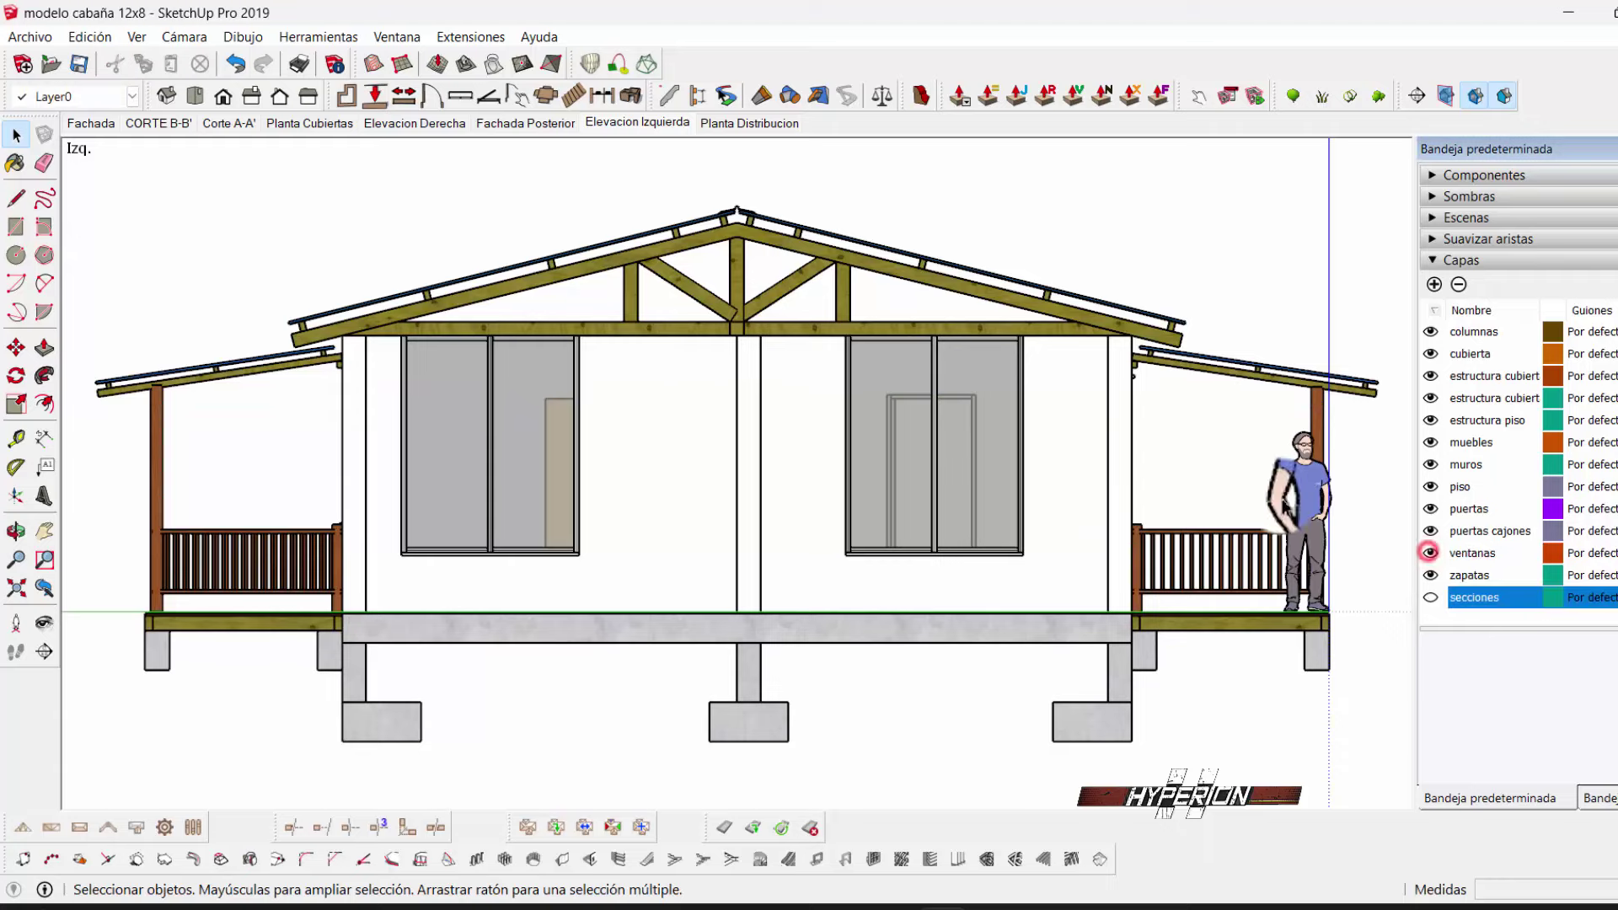
left_click(96, 105)
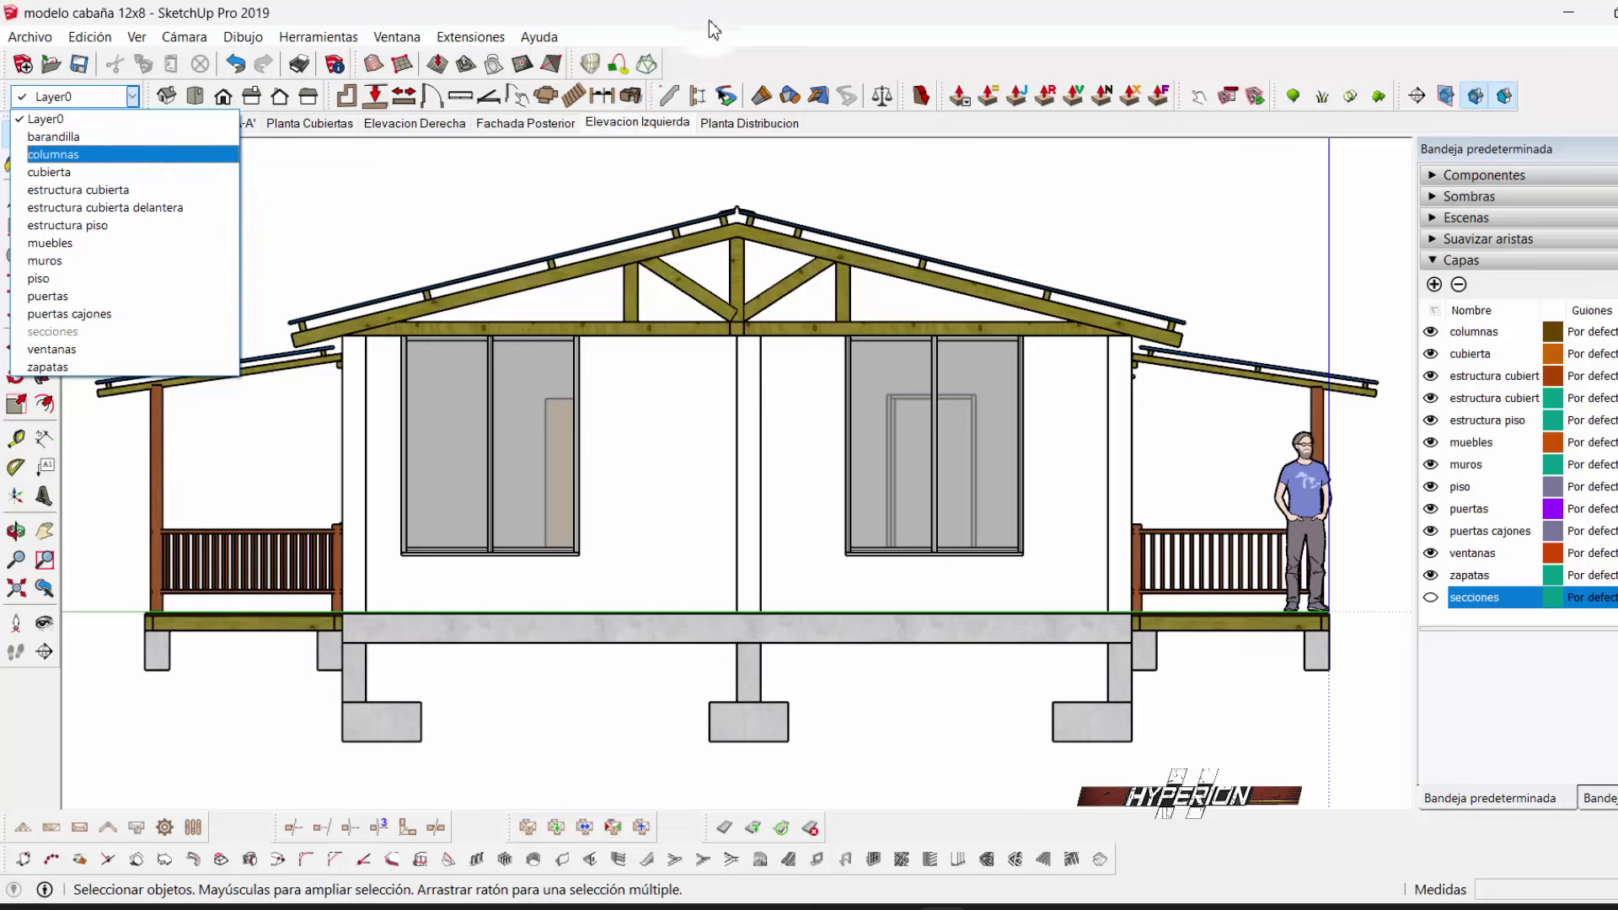
left_click(641, 125)
right_click(666, 123)
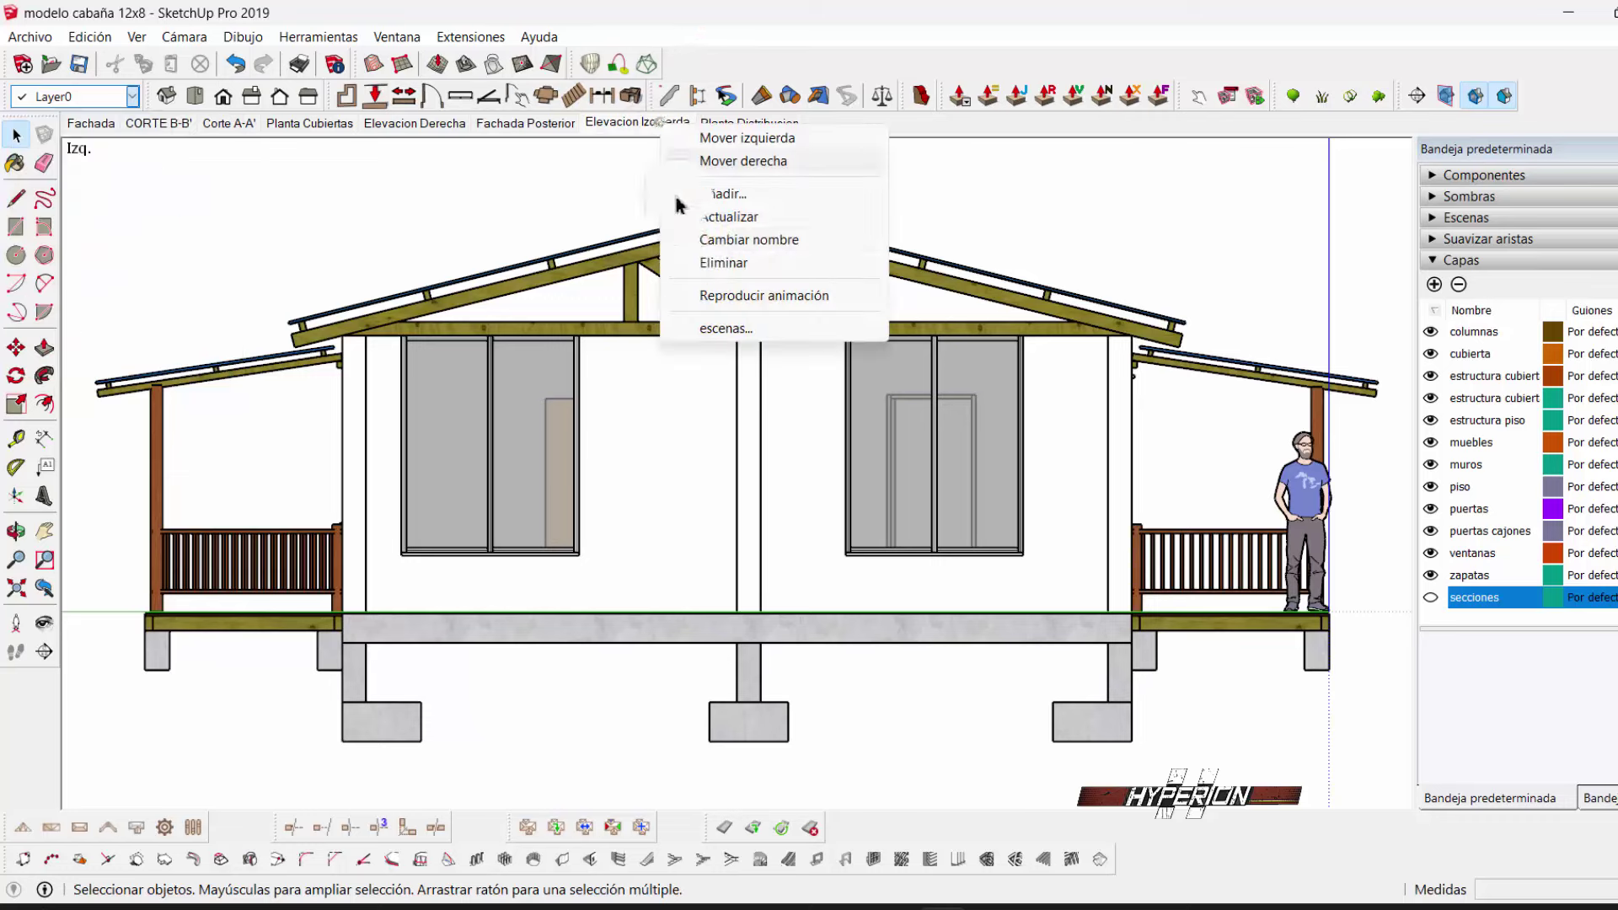
left_click(727, 217)
- Hide the secciones layer in Planta Distribucion and update that scene
left_click(736, 127)
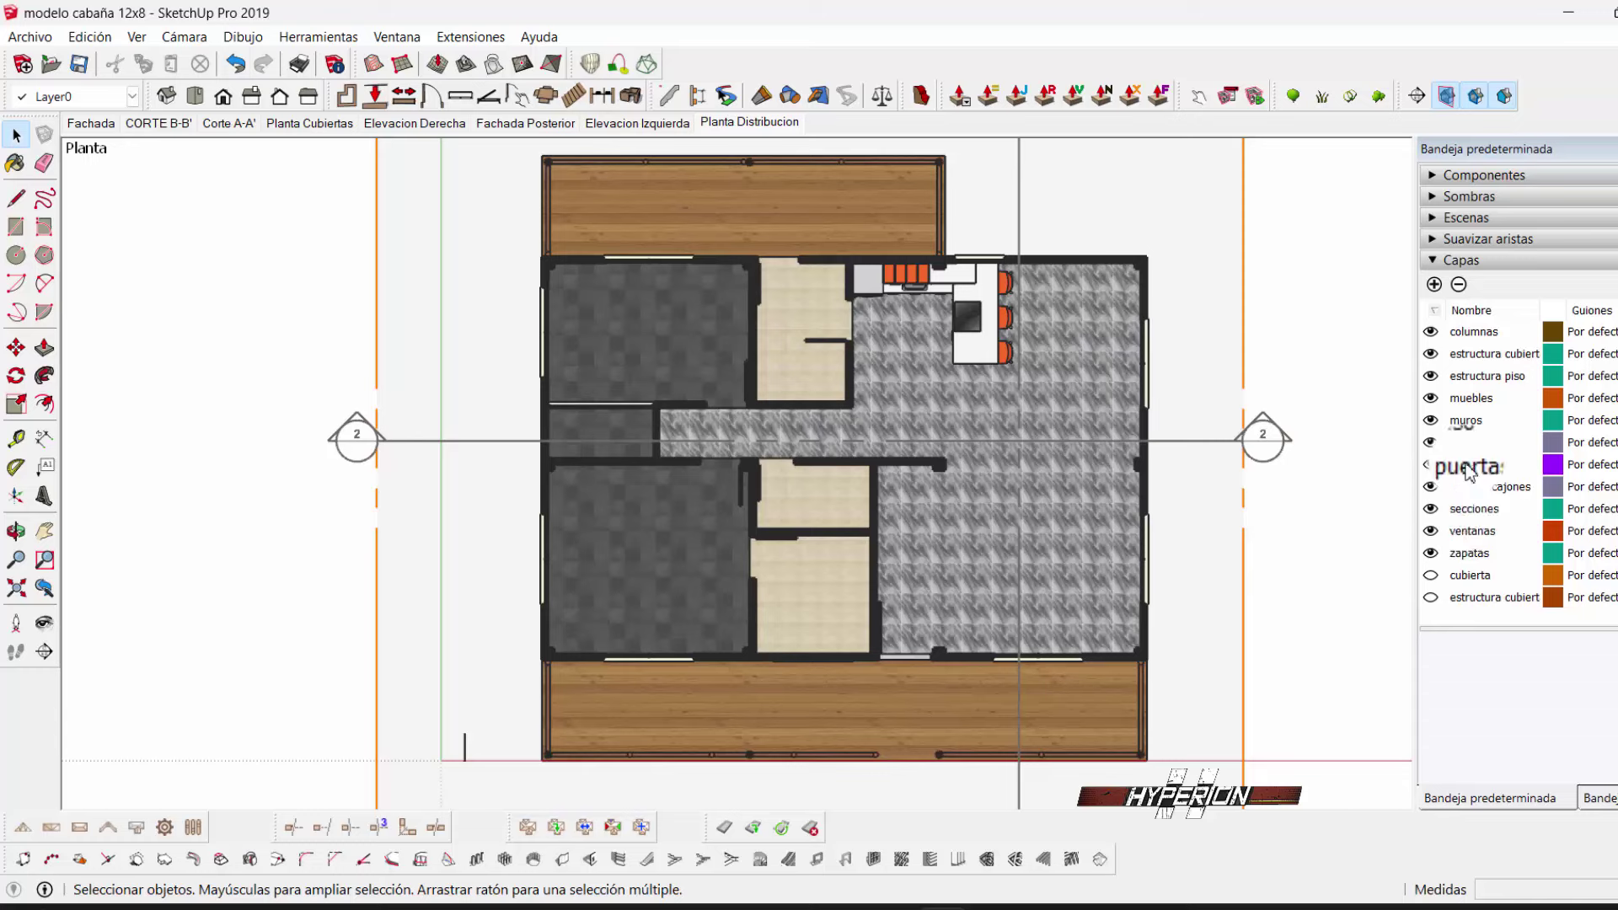
left_click(1432, 511)
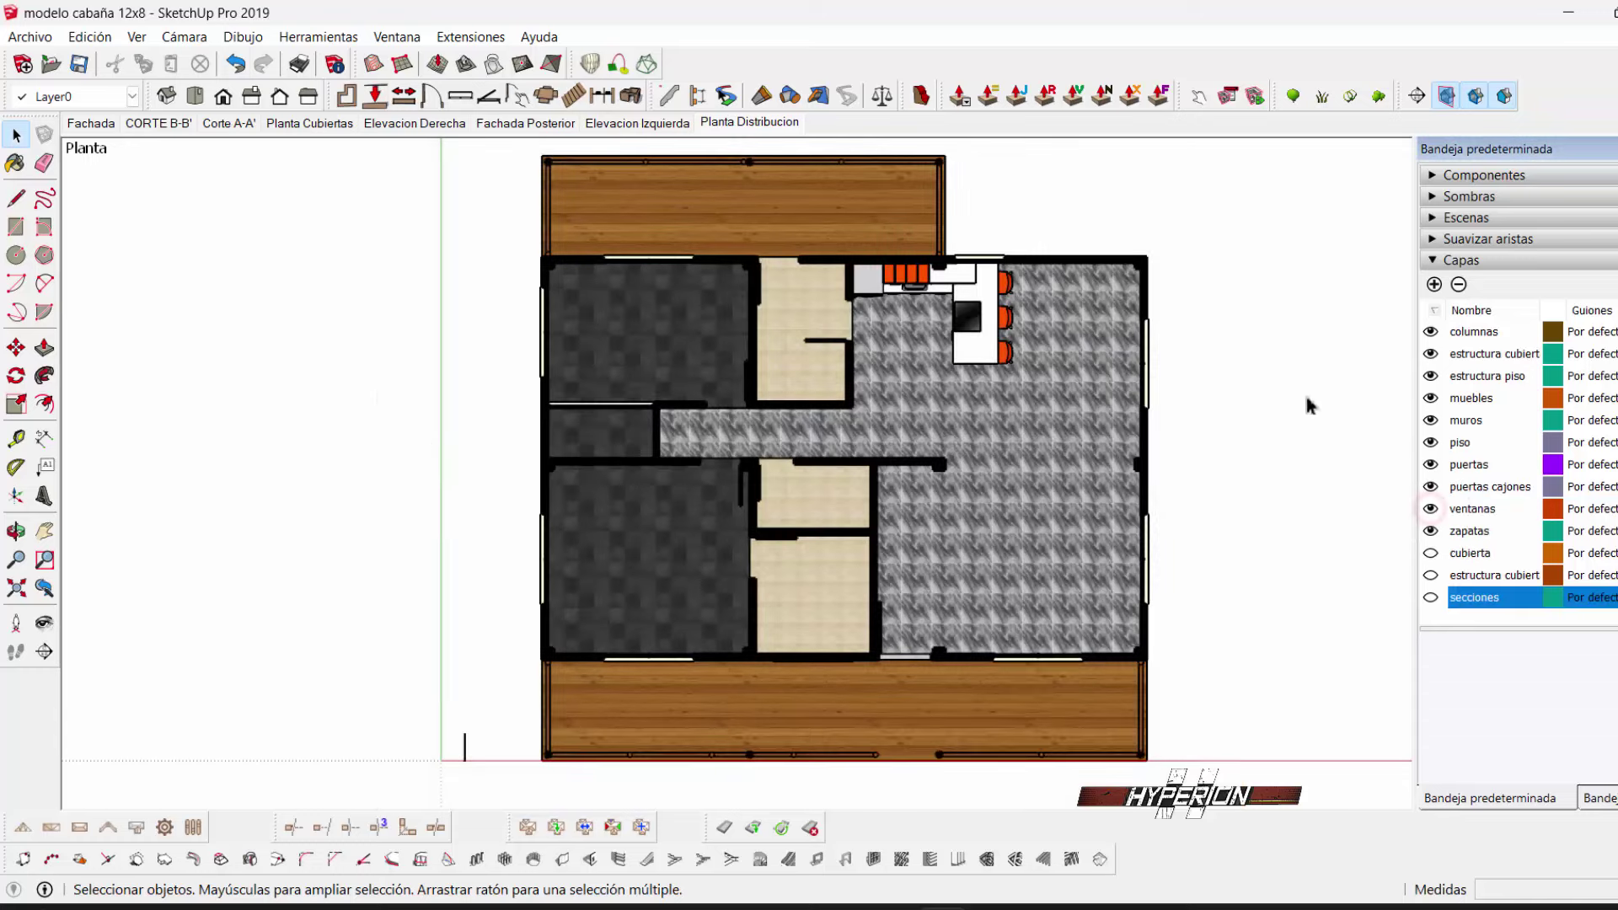
right_click(728, 122)
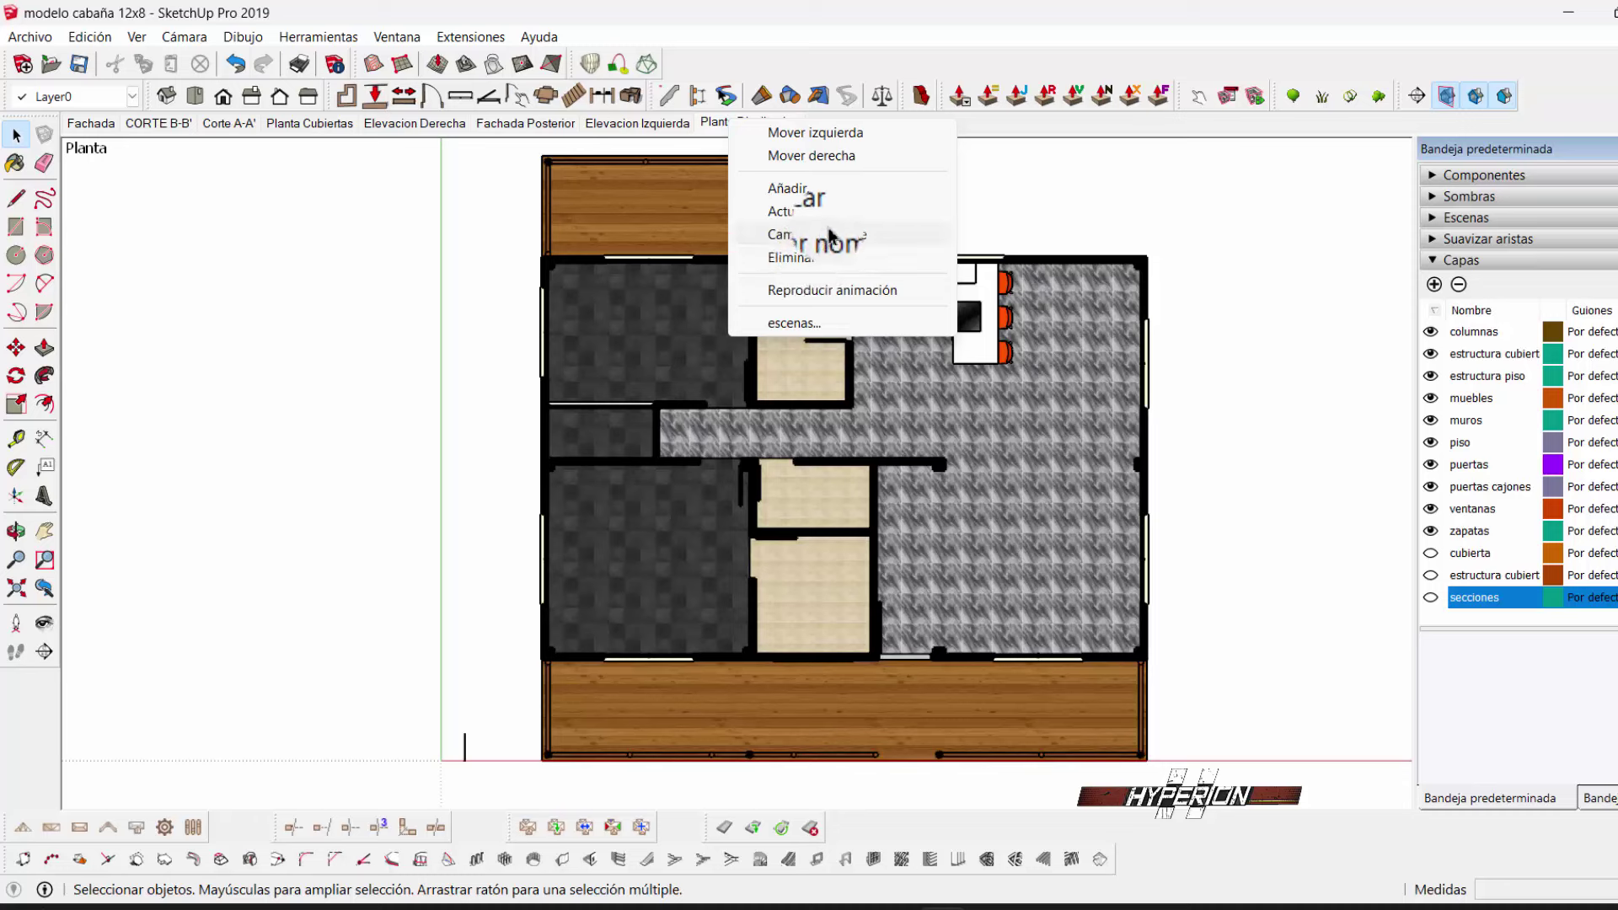
left_click(488, 717)
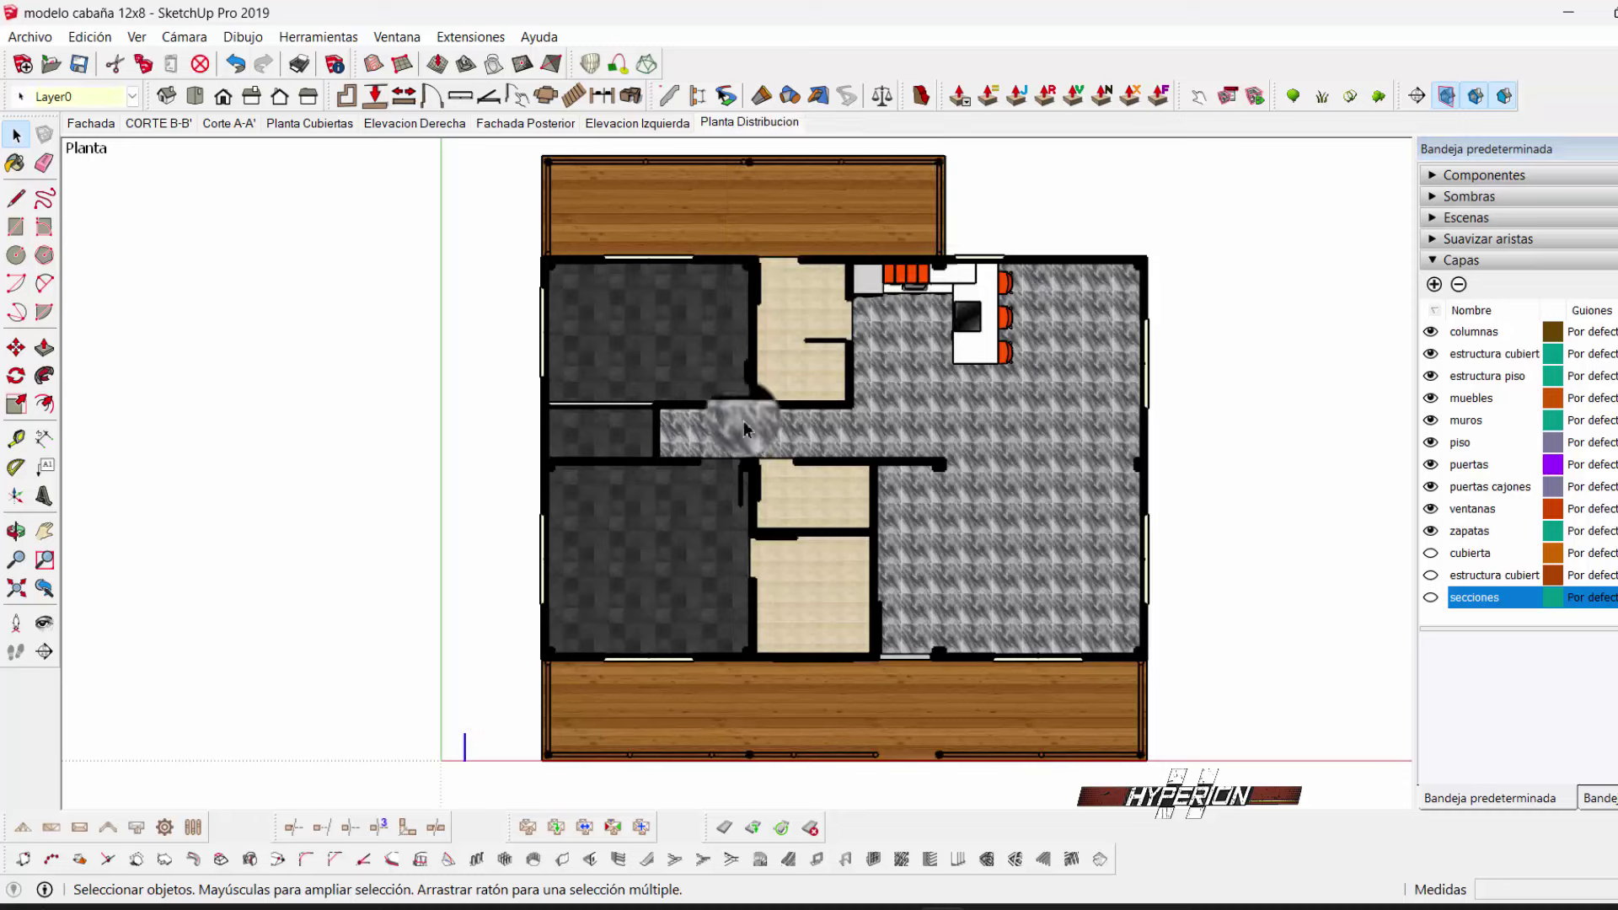
left_click(403, 487)
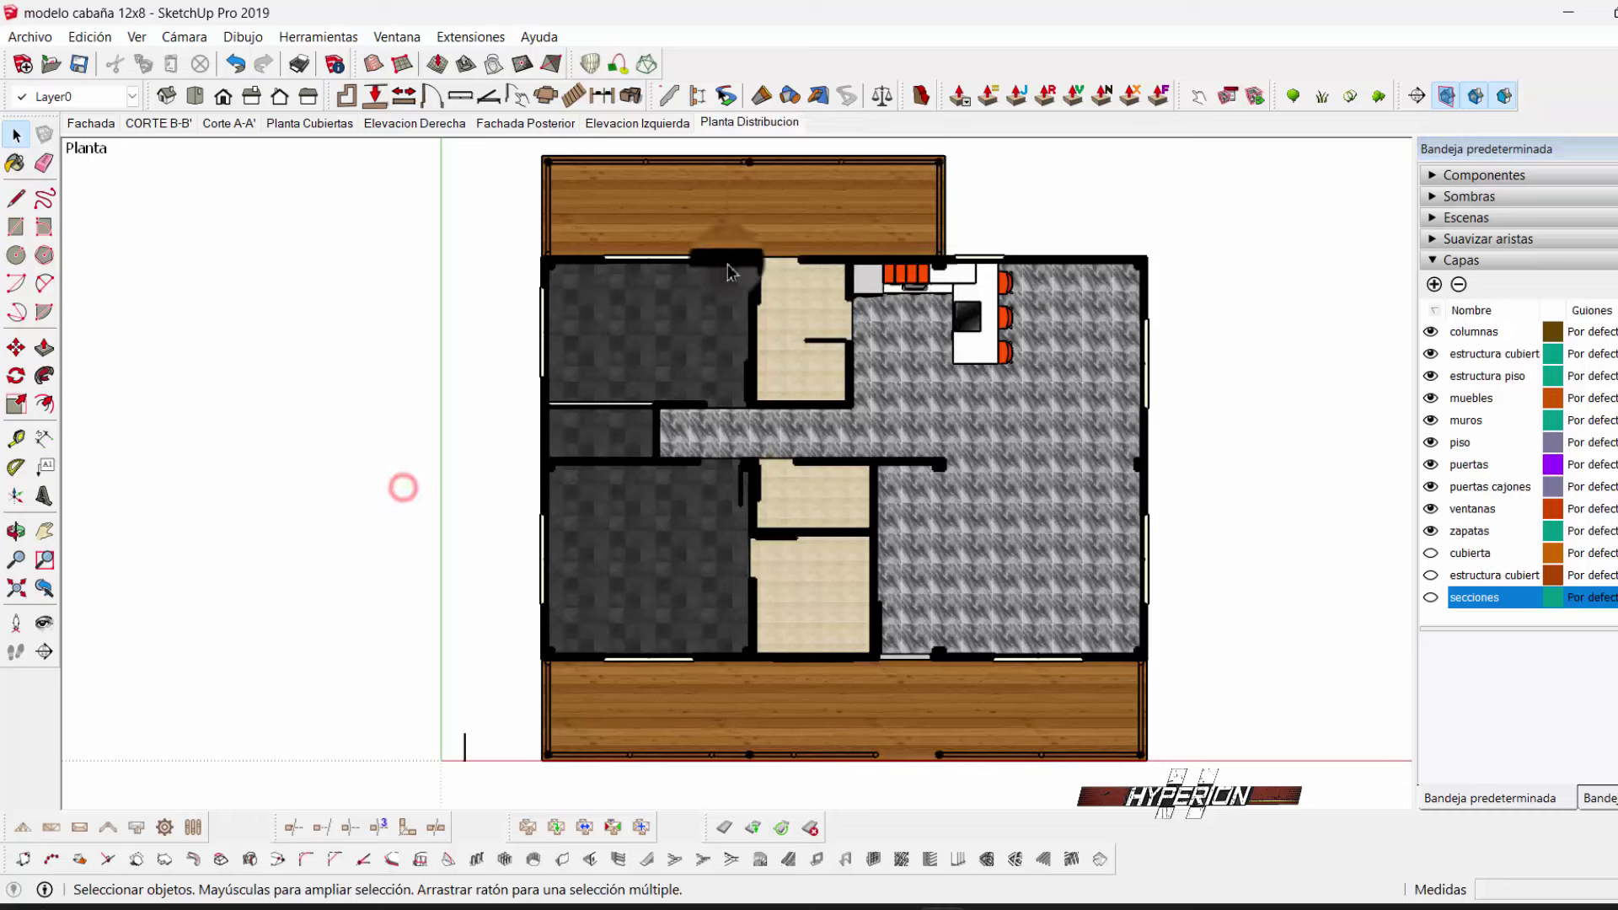
right_click(752, 123)
left_click(830, 221)
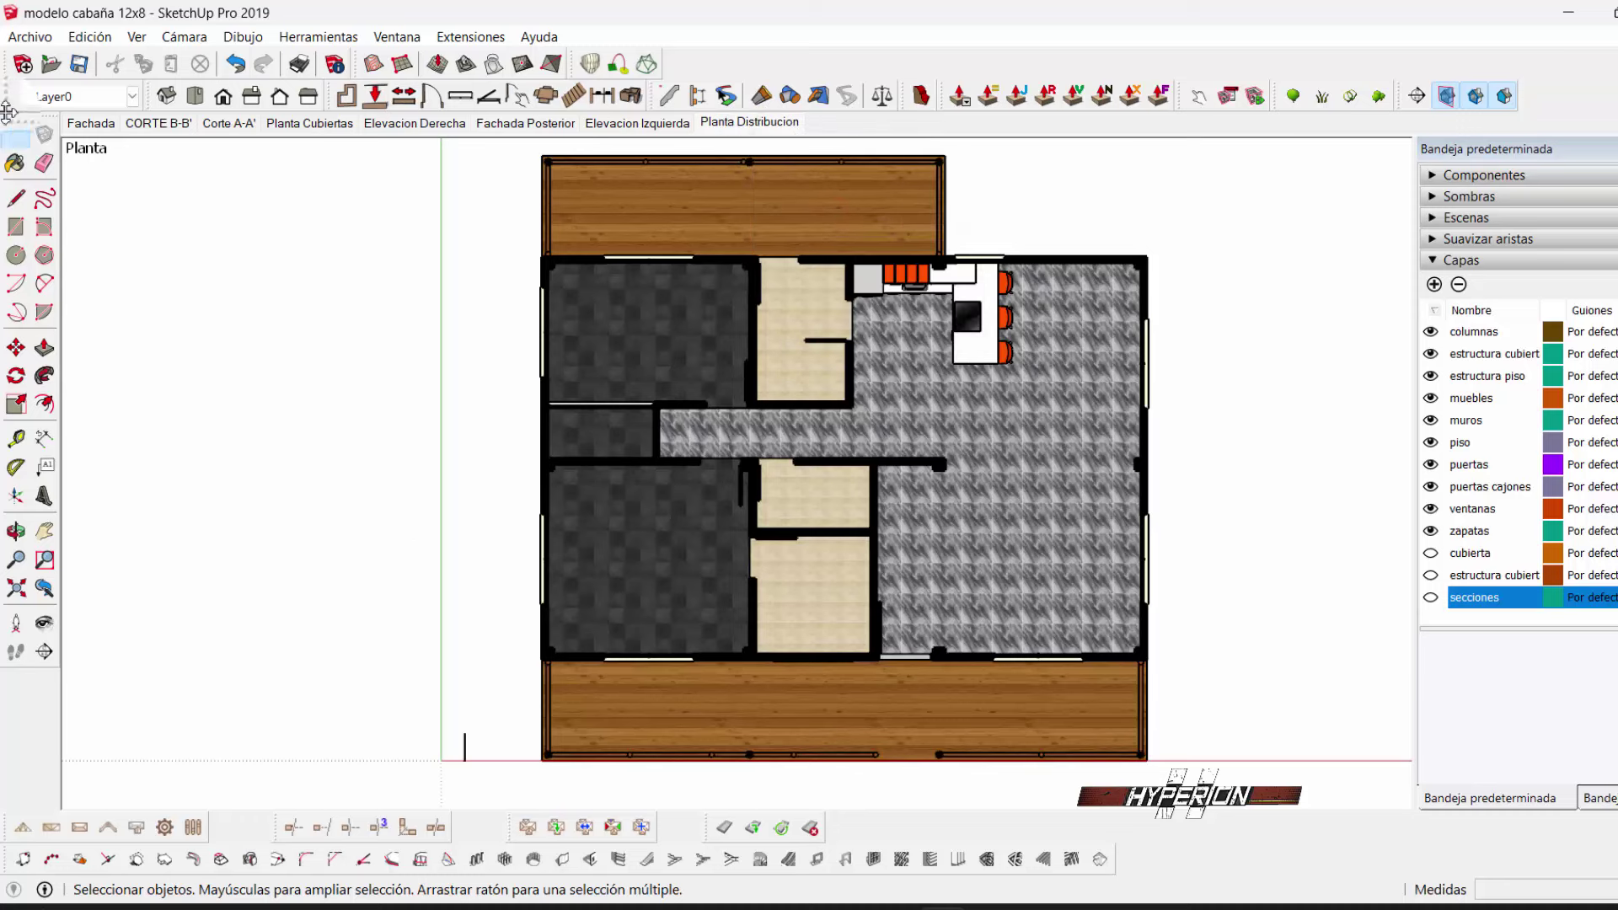
- Use the File menu, then minimise SketchUp to return to LayOut
left_click(29, 37)
left_click(379, 503)
left_click(1581, 10)
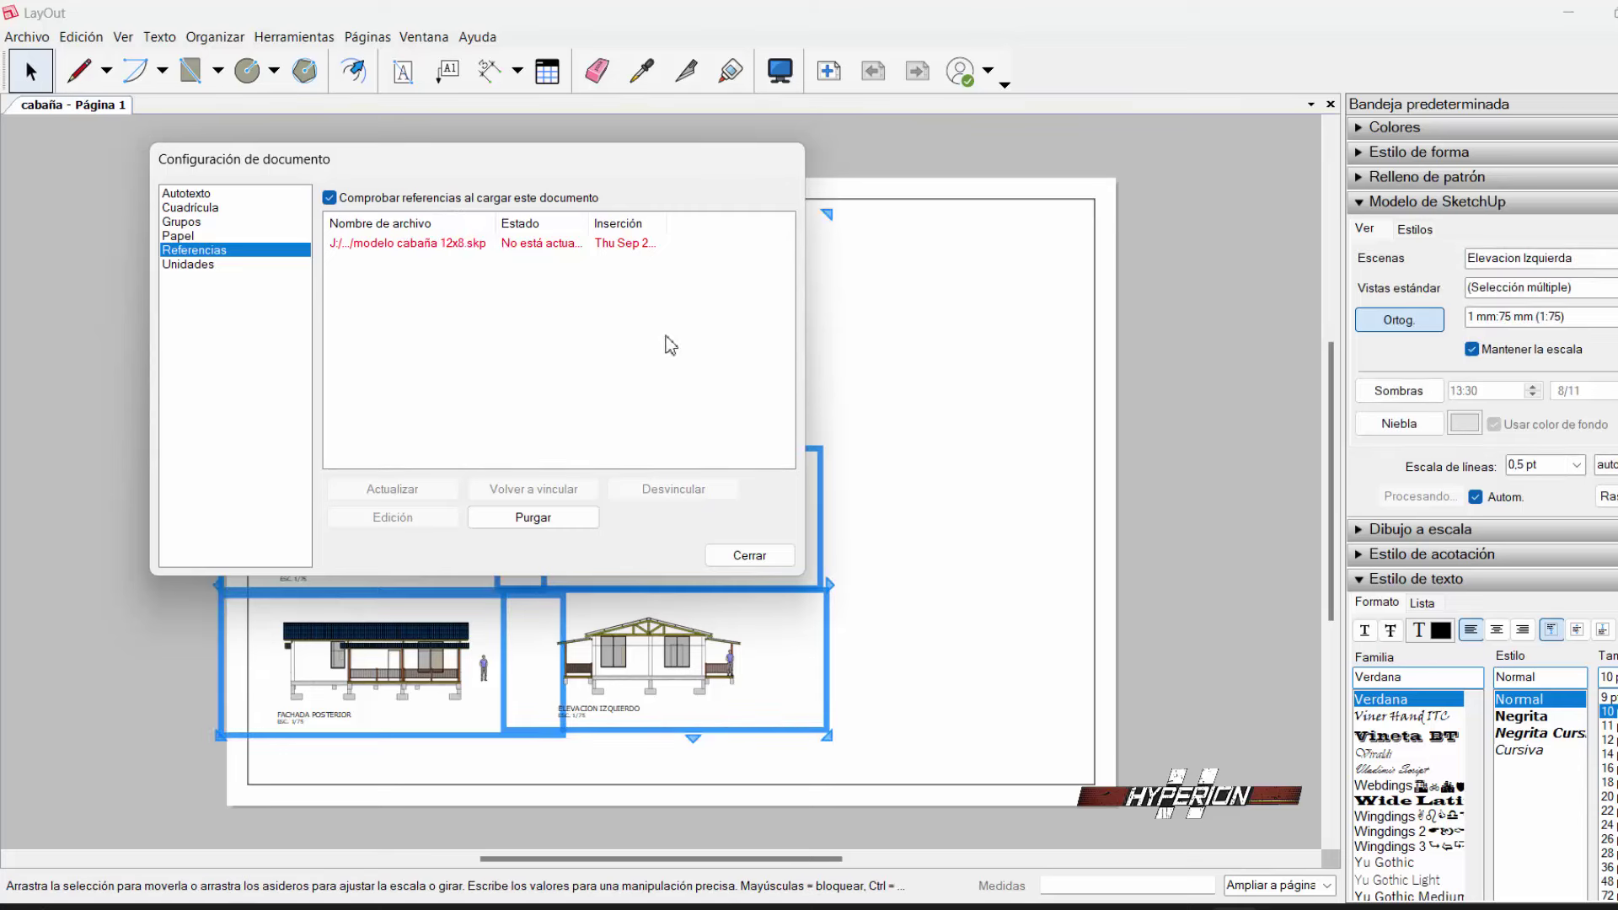
- Update the modelo cabaña 12x8.skp reference in Document Setup and close it
left_click(379, 246)
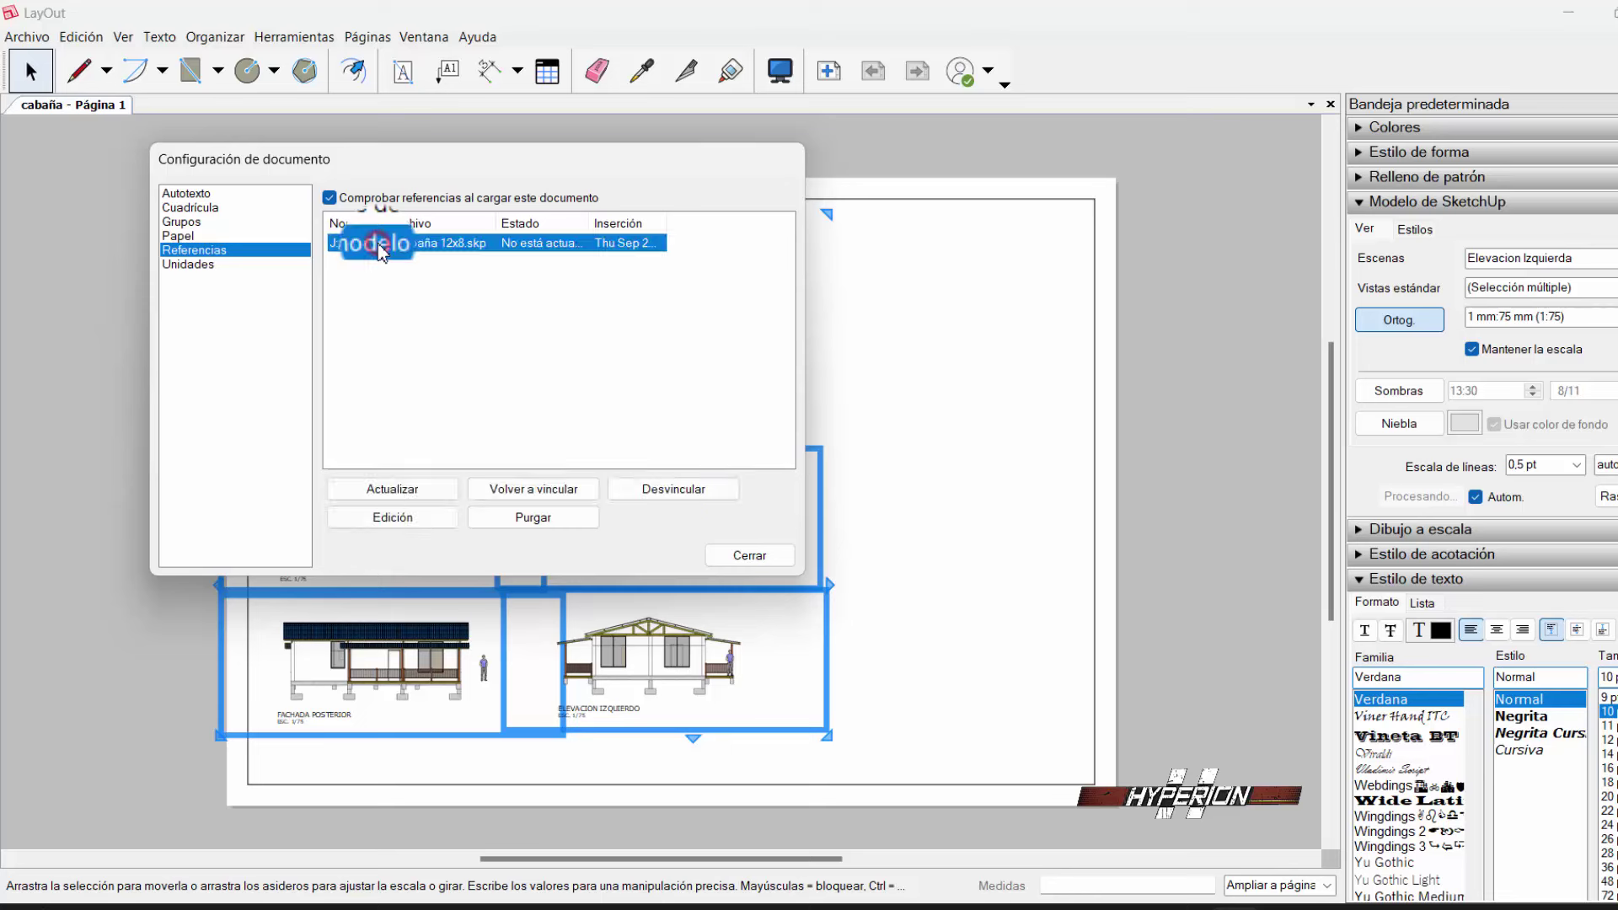
left_click(390, 488)
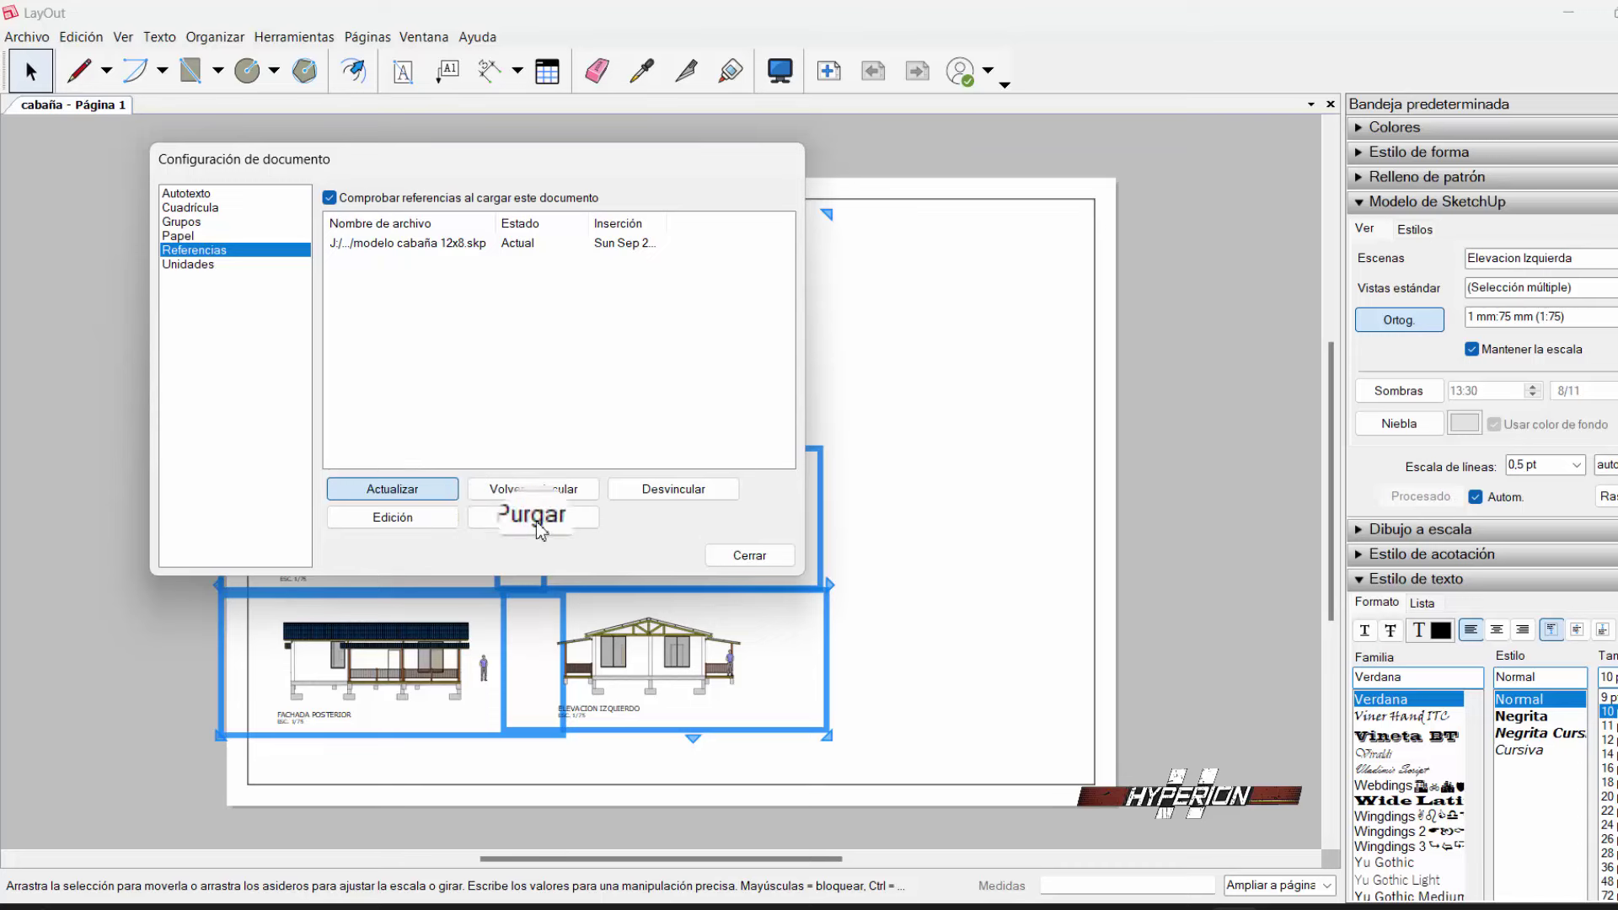
left_click(747, 560)
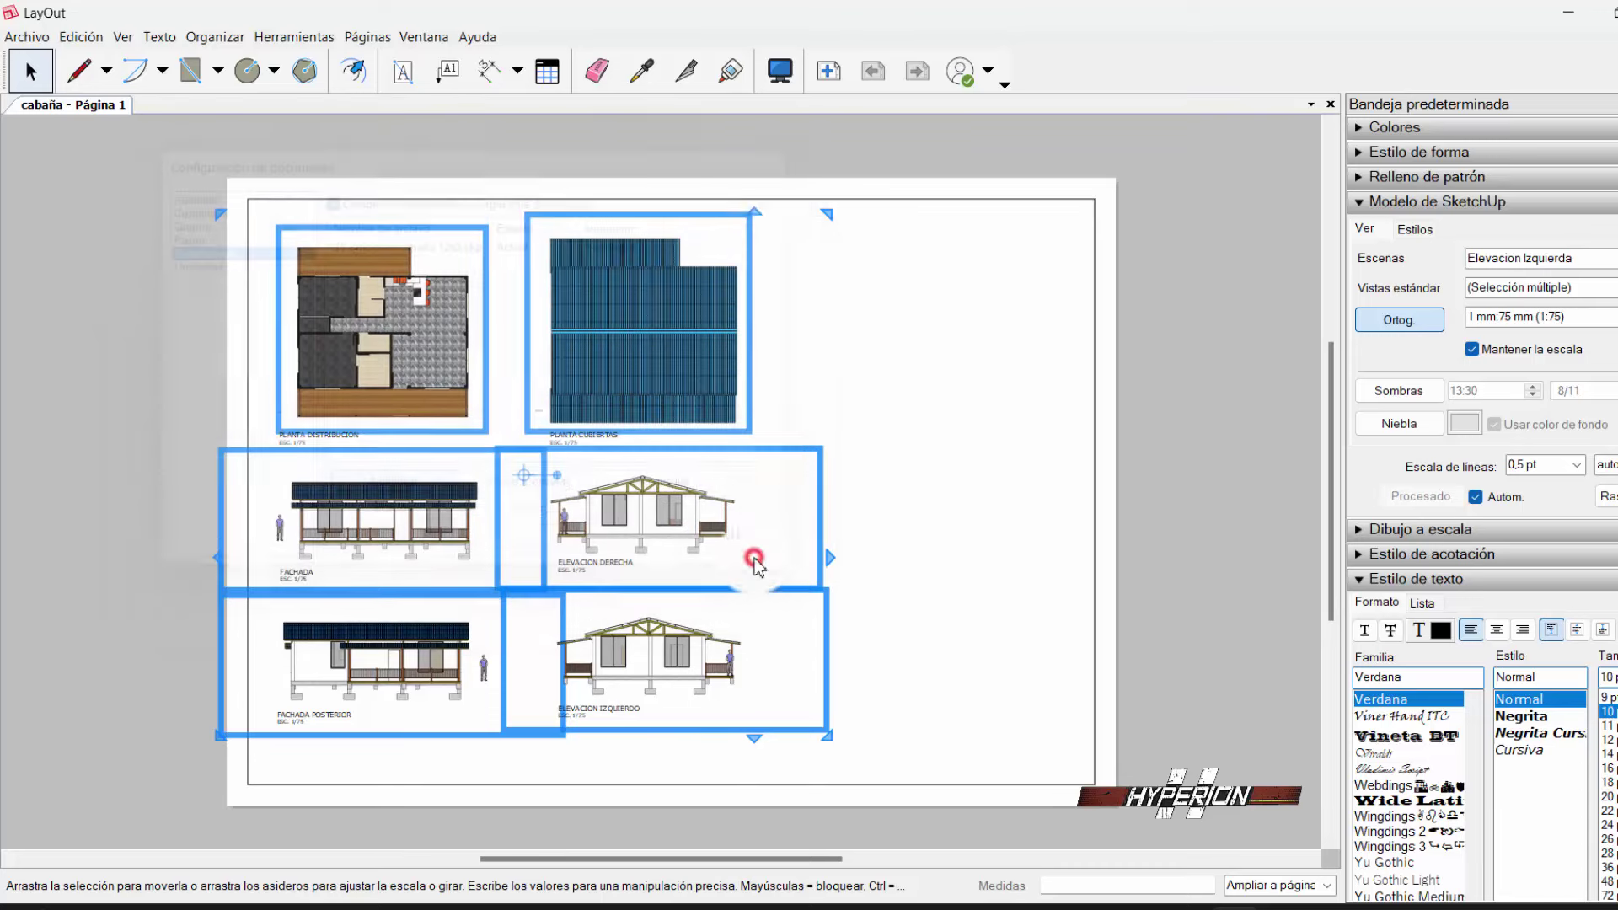
left_click(1023, 413)
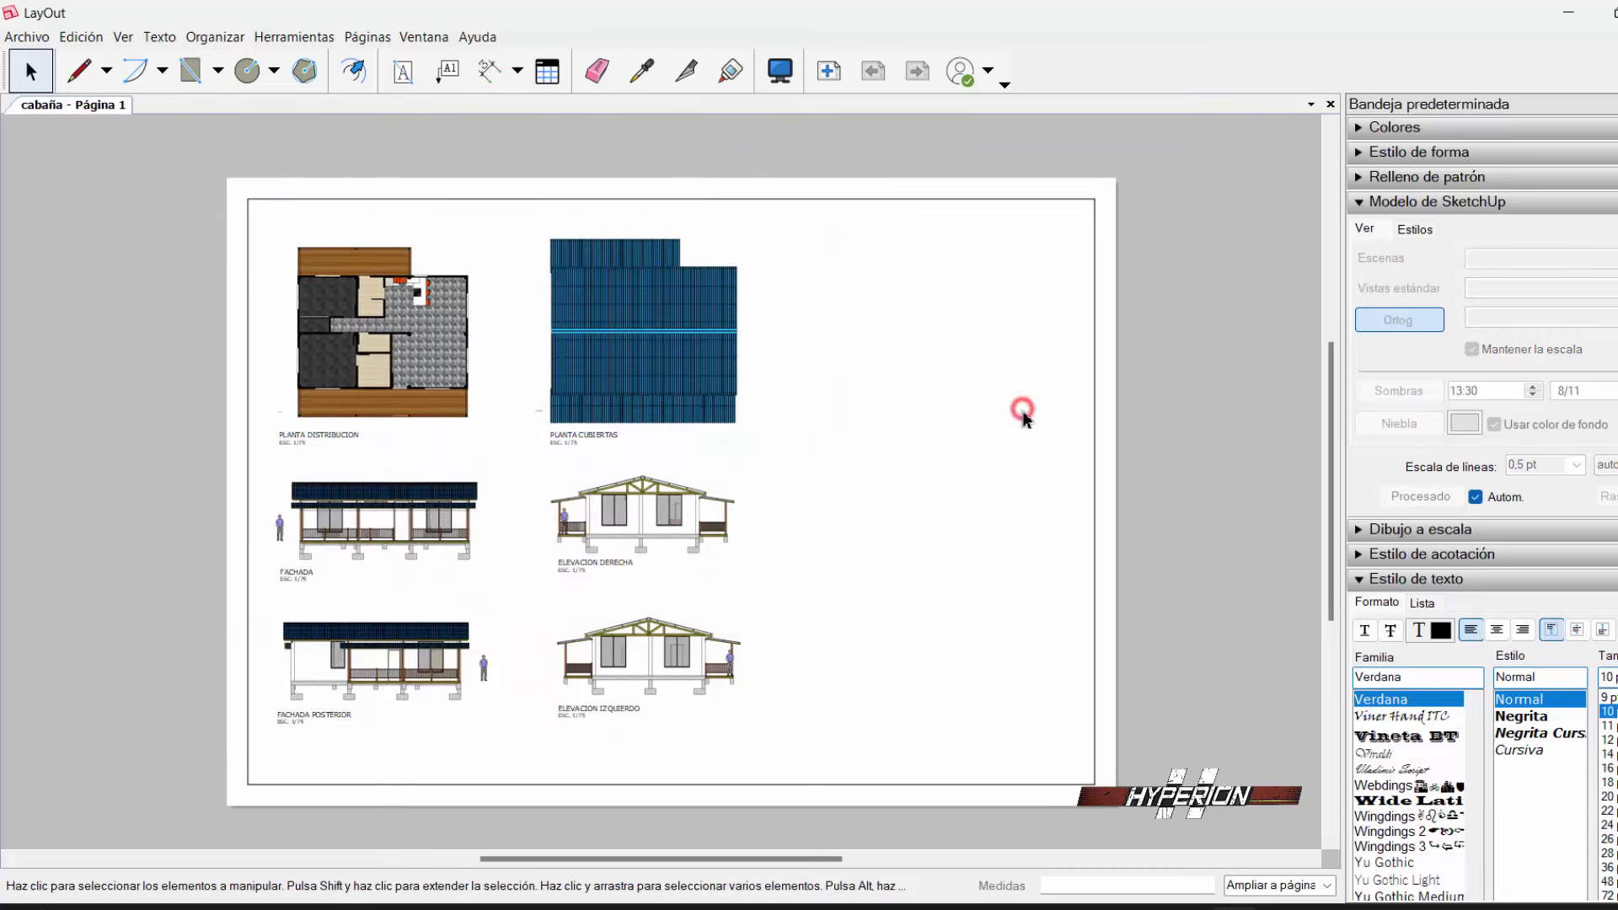
- Shift the roof plan and right-hand elevations slightly left on the sheet
left_click(1359, 202)
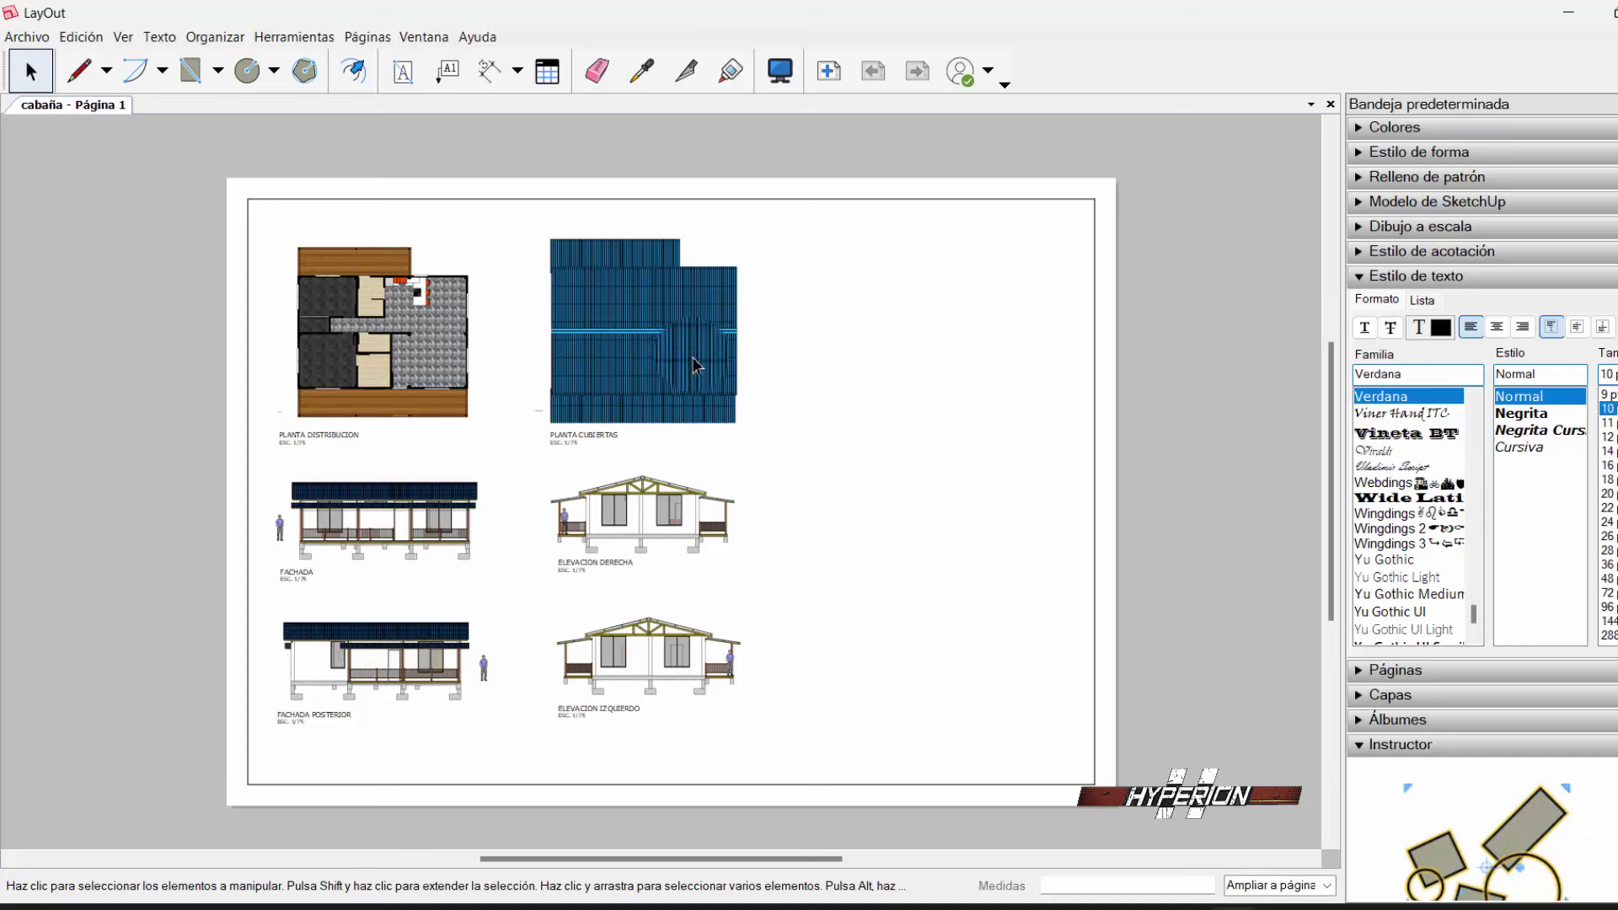
left_click_drag(826, 316, 565, 731)
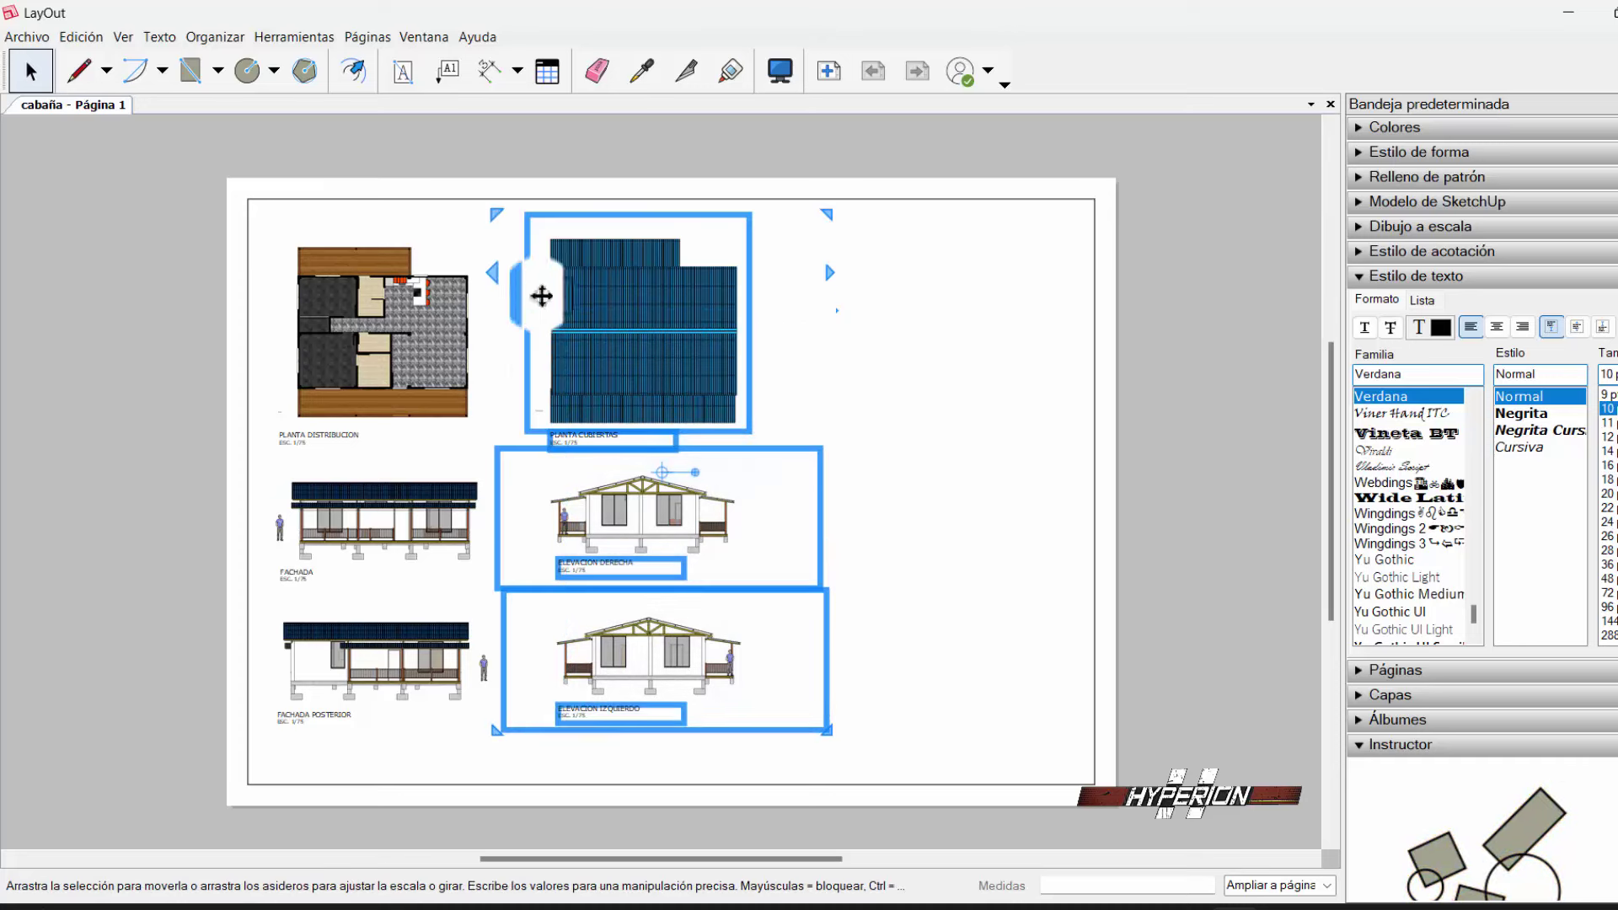
left_click_drag(577, 295, 553, 292)
left_click(883, 368)
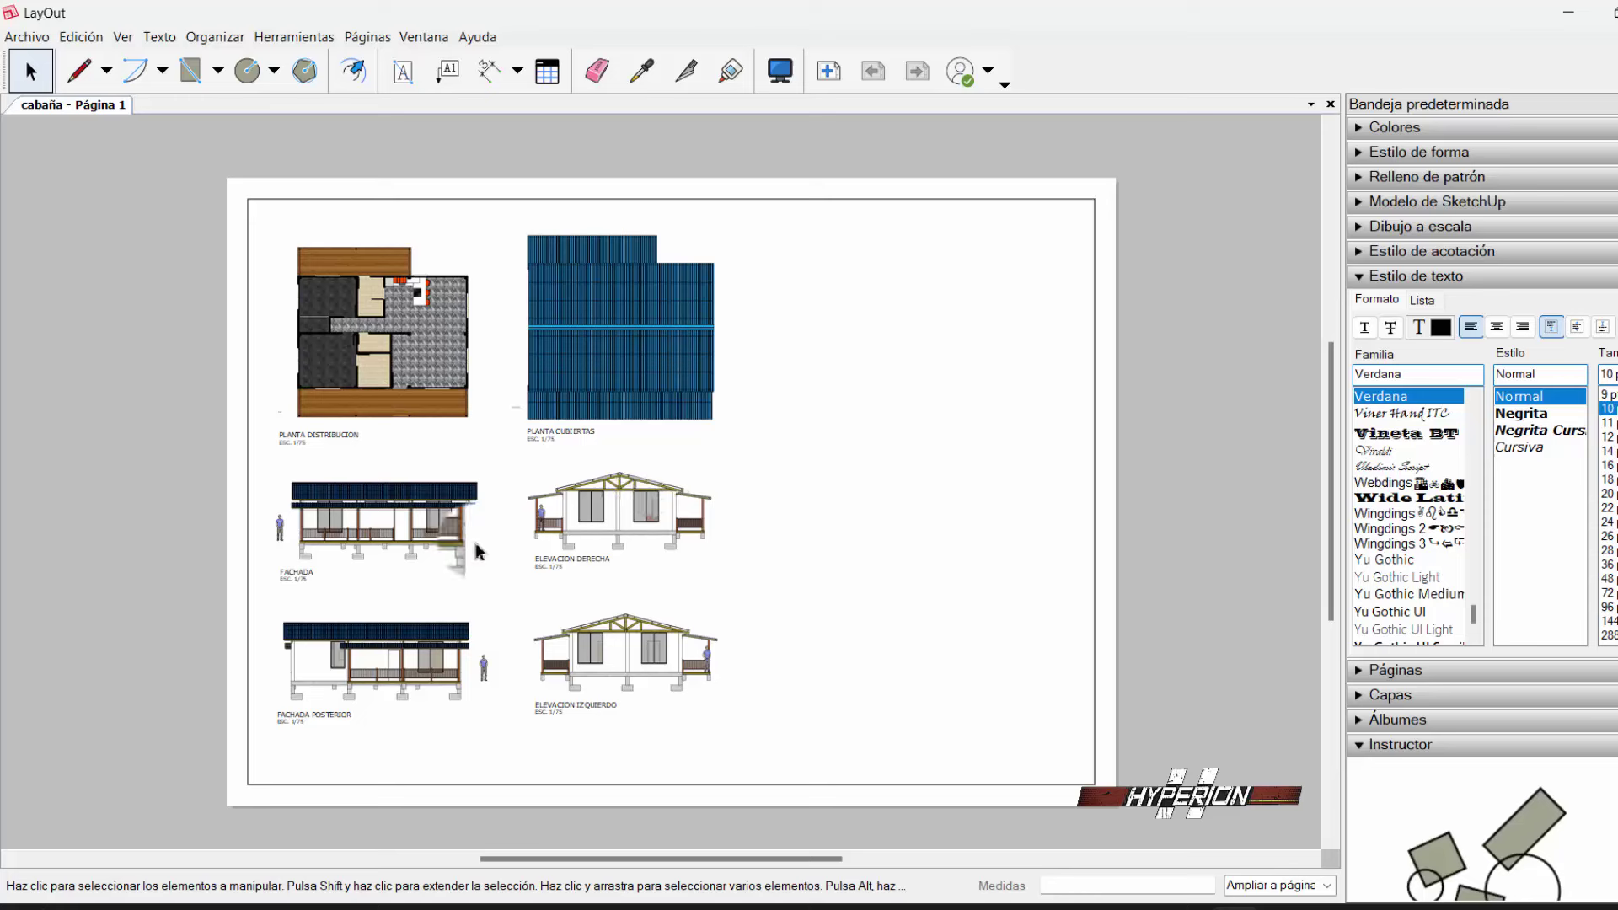
- Copy the Fachada viewport and its FACHADA label into the top-right slot
left_click(329, 523)
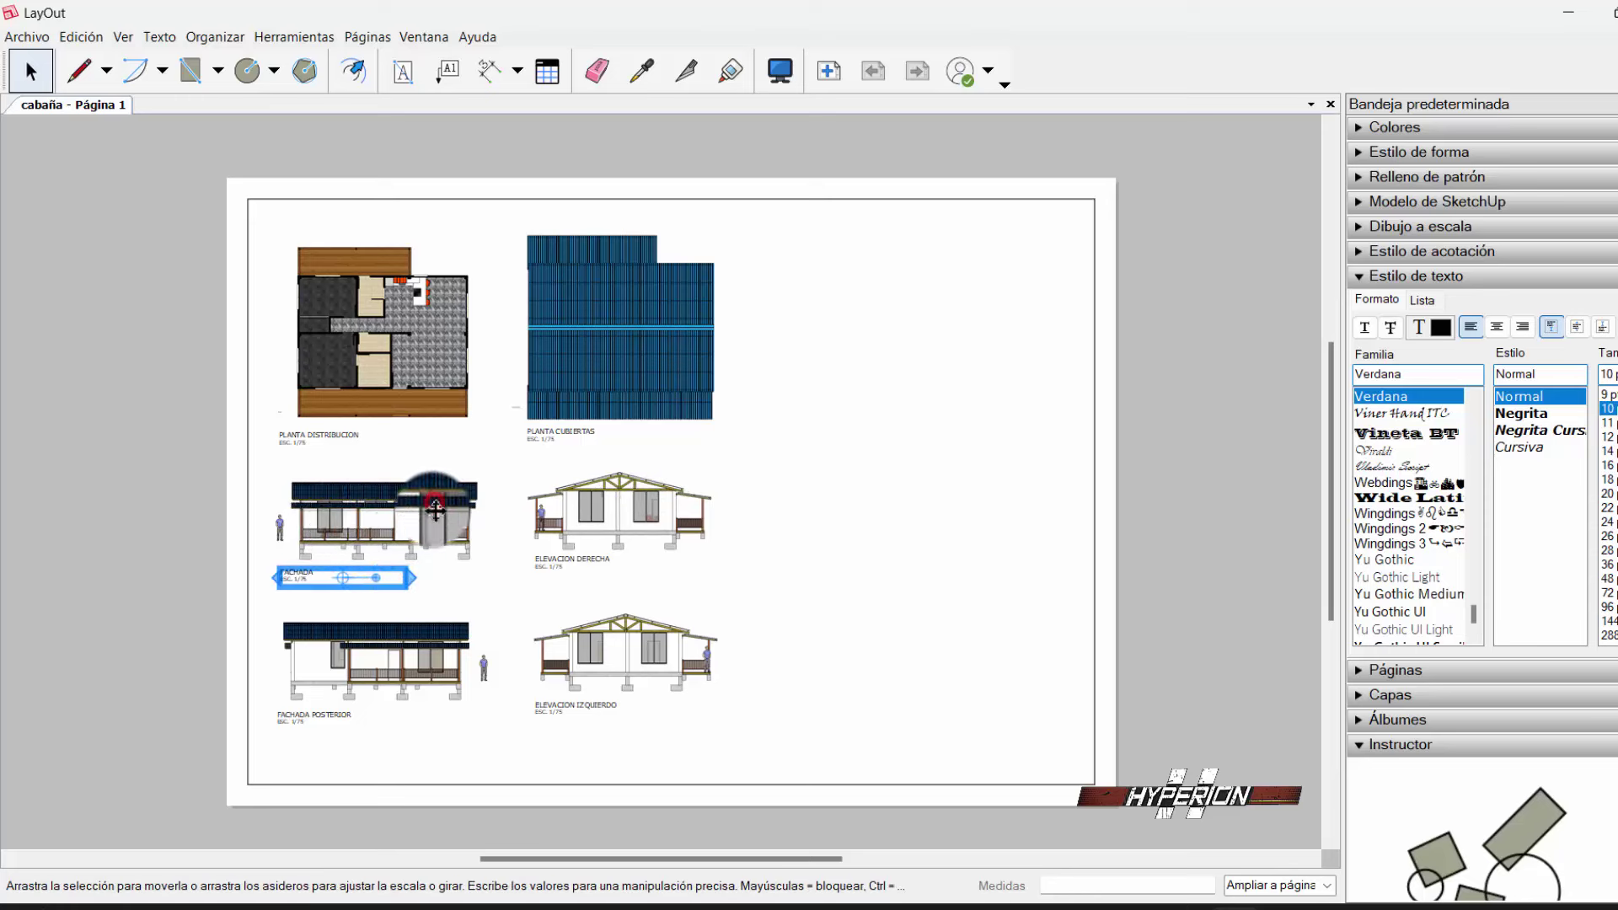
left_click(408, 531)
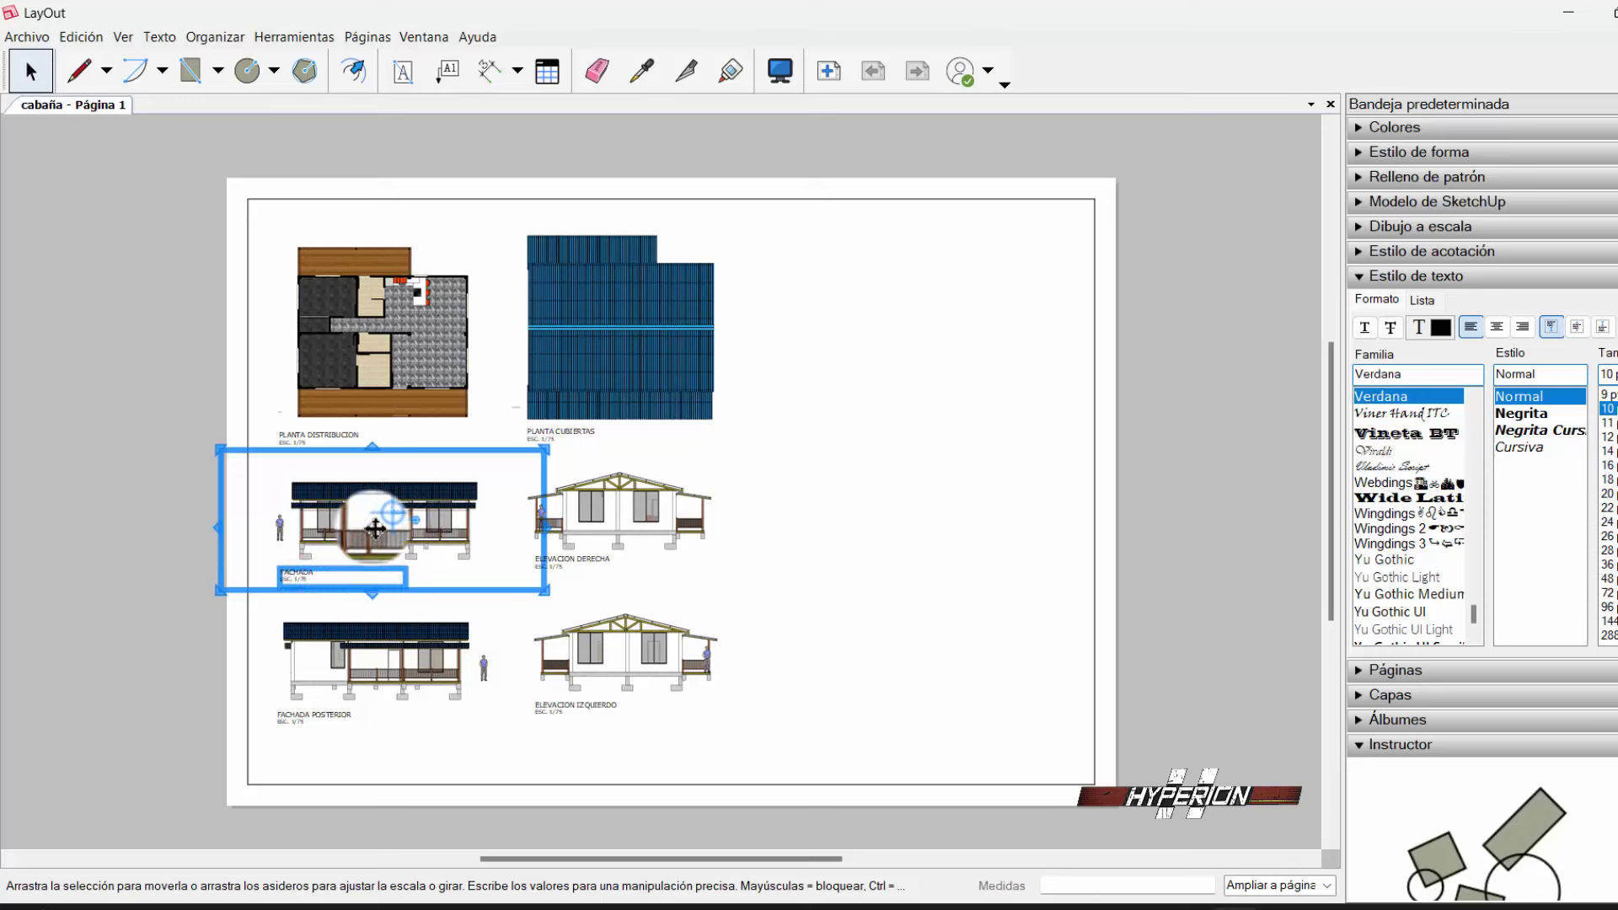
mouse_move(375, 529)
left_mouse_down()
mouse_move(824, 382)
mouse_move(837, 319)
mouse_move(880, 337)
left_mouse_up()
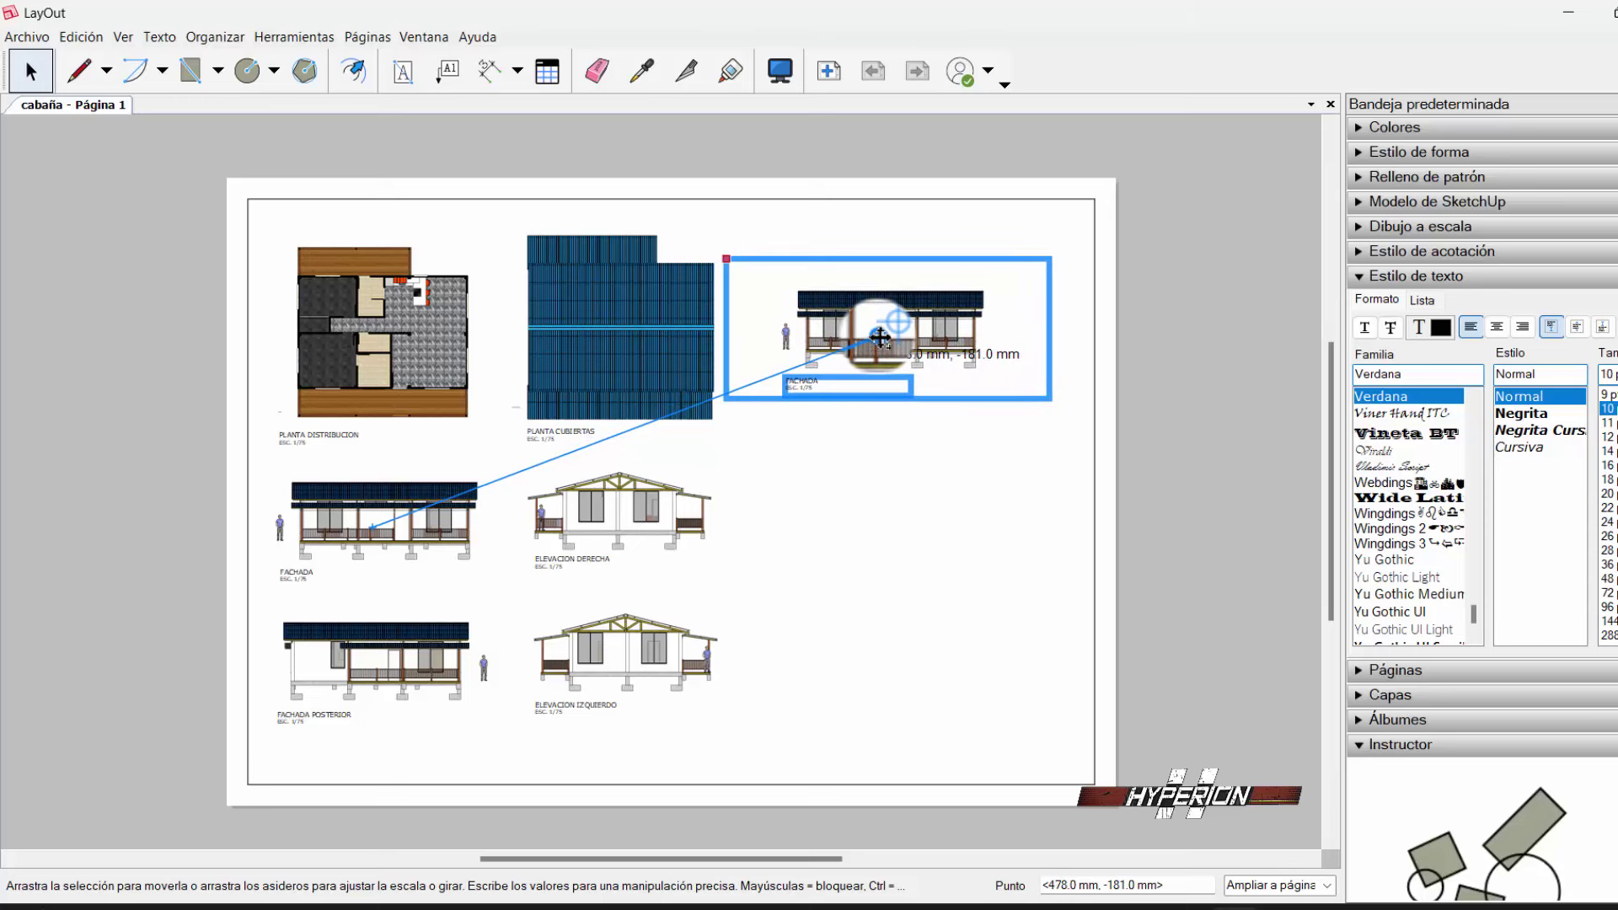
left_click_drag(880, 338, 880, 338)
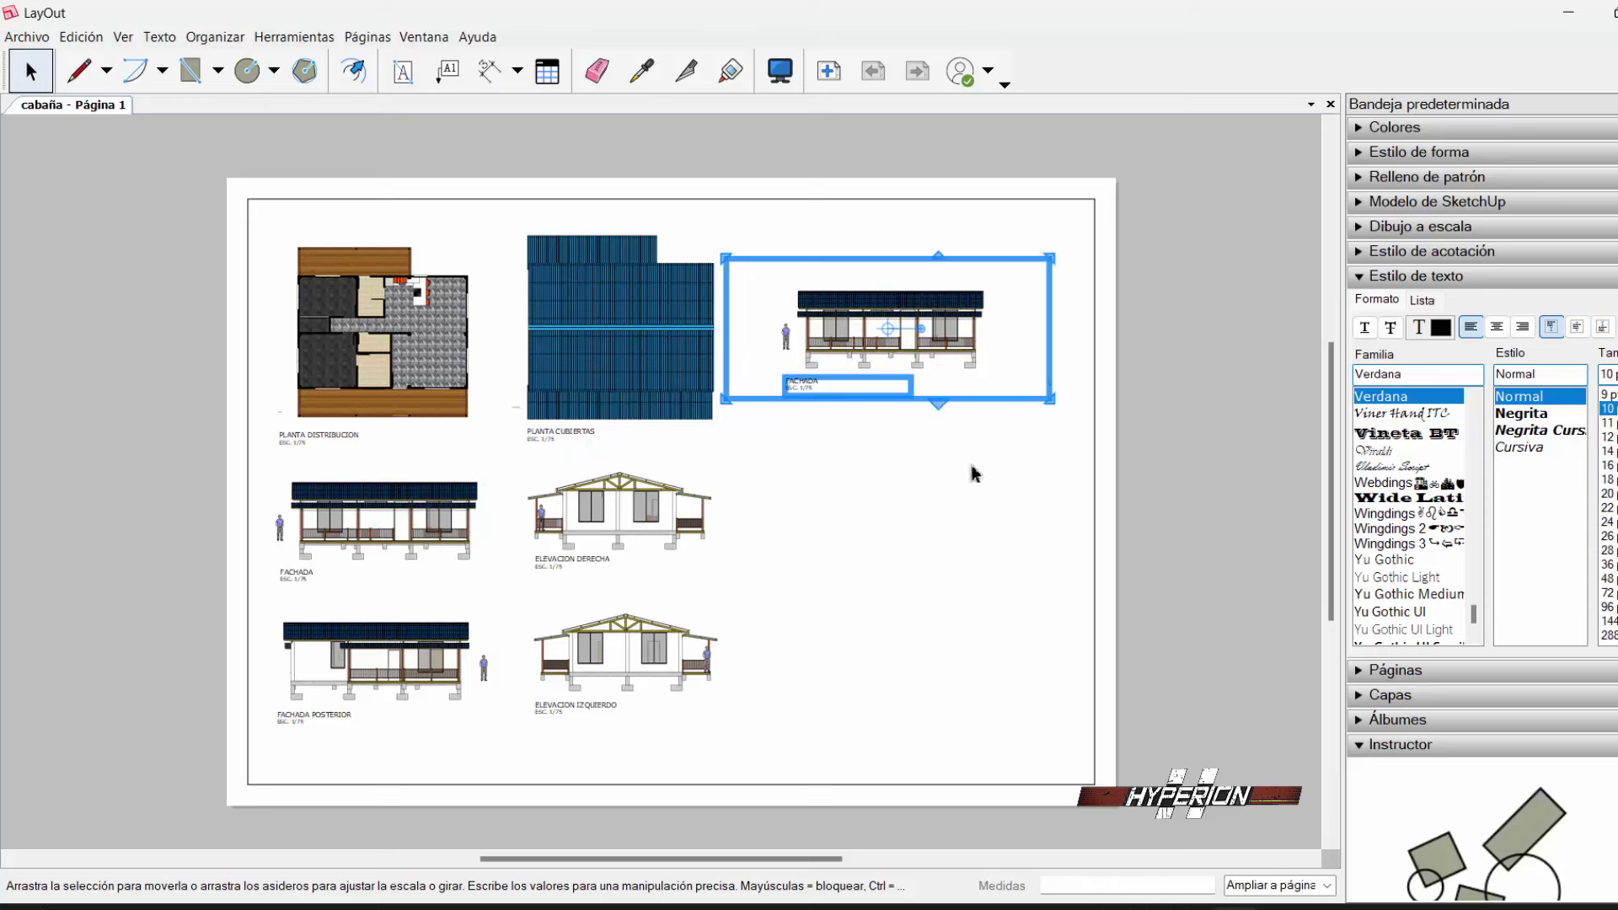
left_click(1203, 438)
left_click(942, 329)
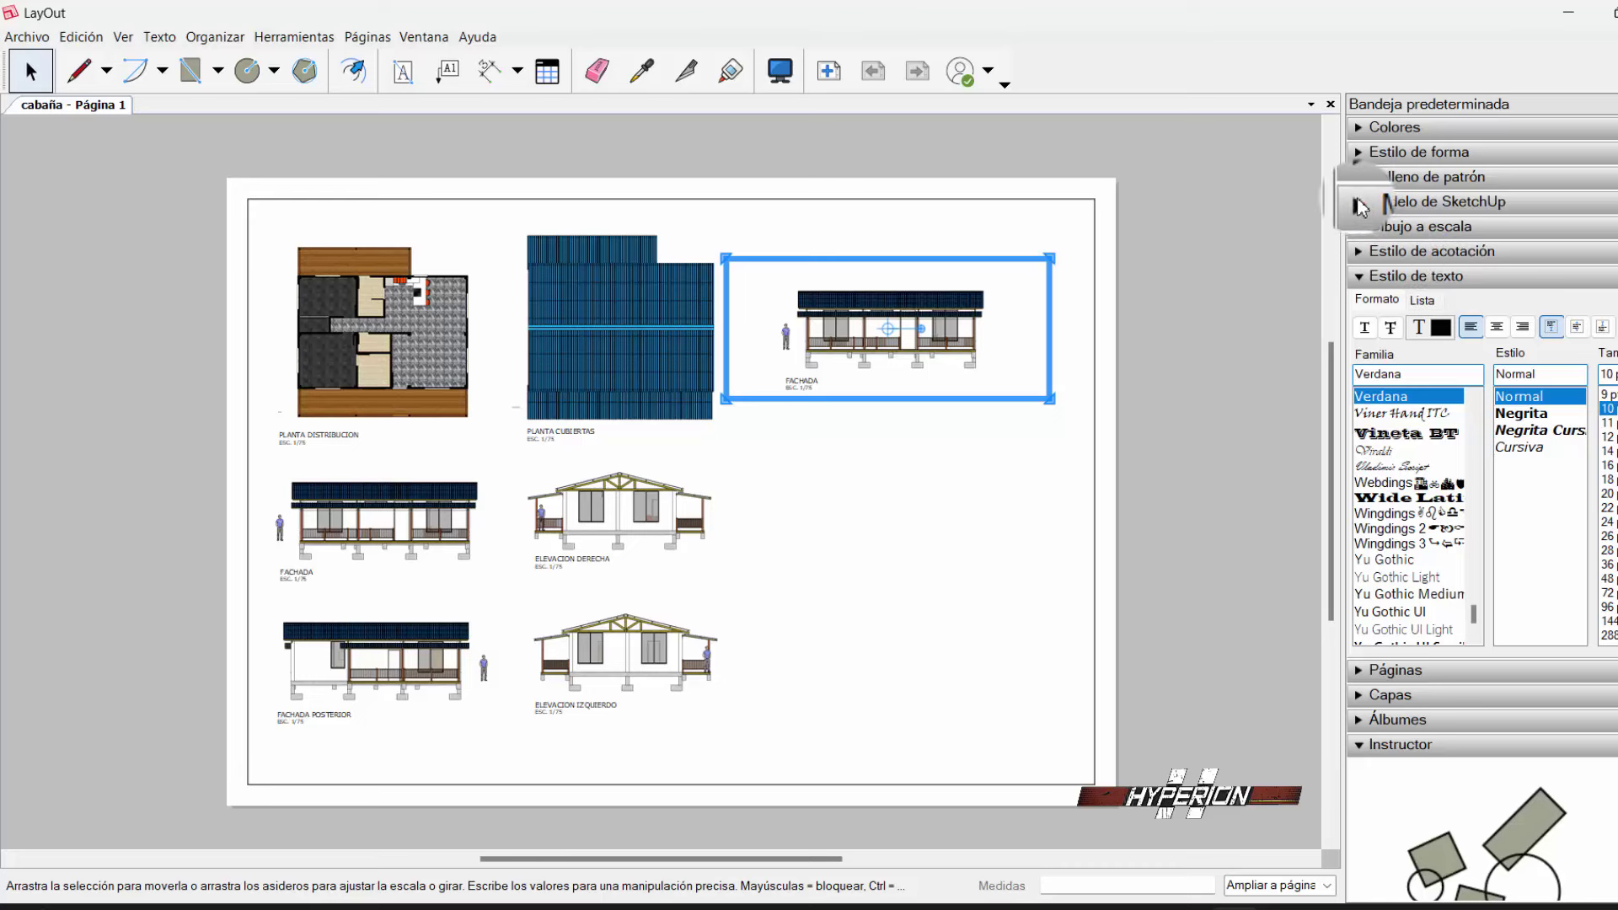
- Set the top-right viewport's scene to CORTE B-B'
left_click(1385, 202)
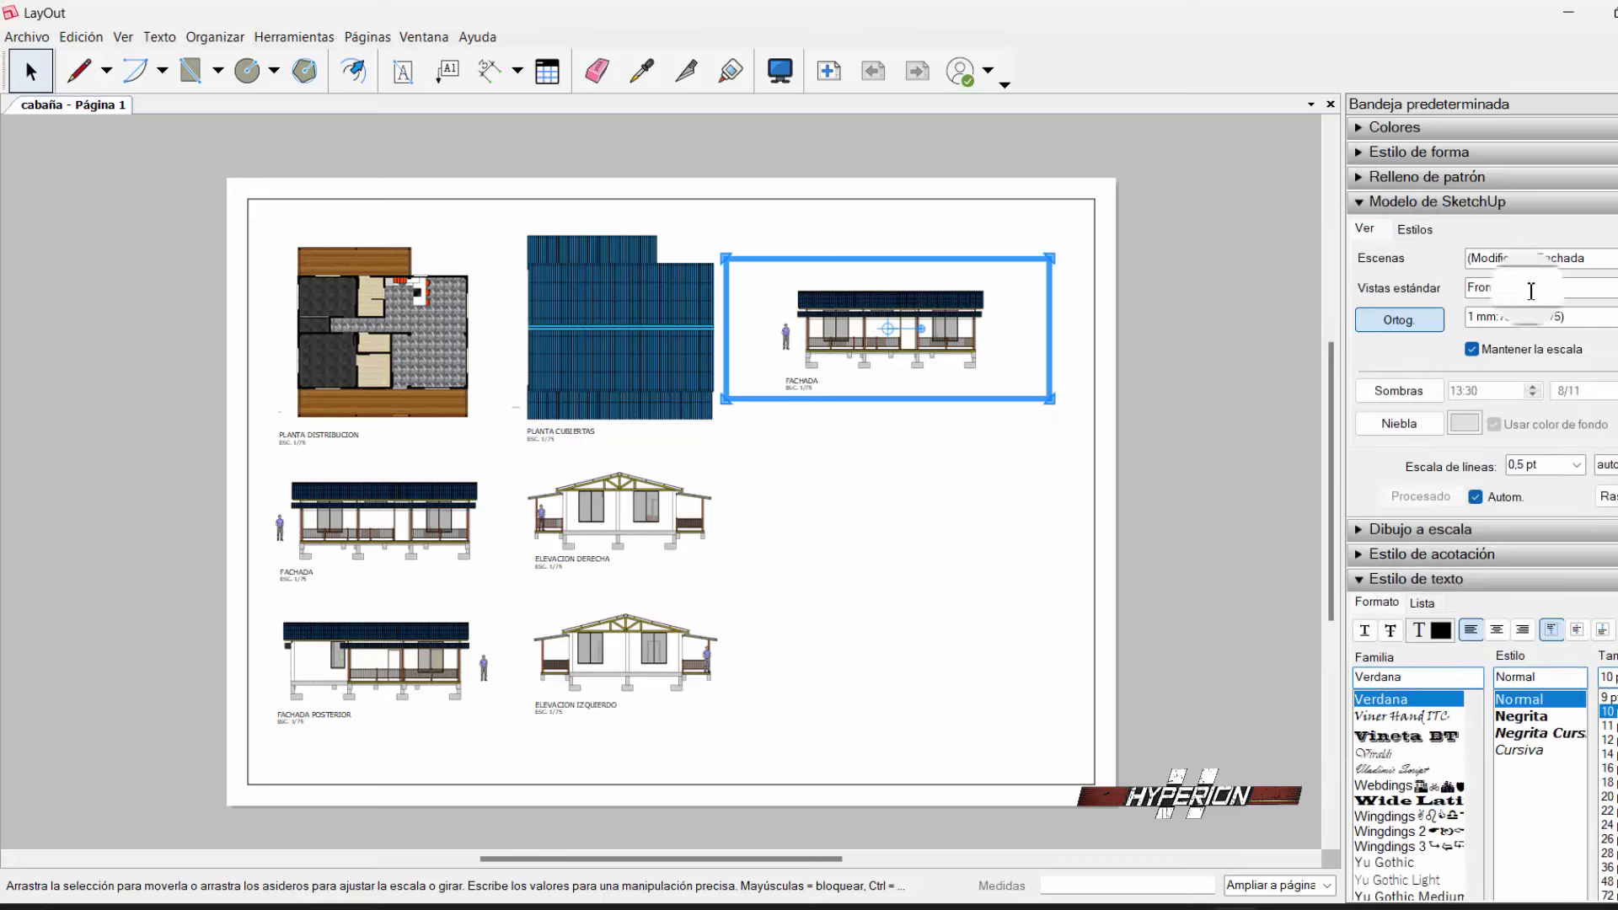
left_click(1518, 288)
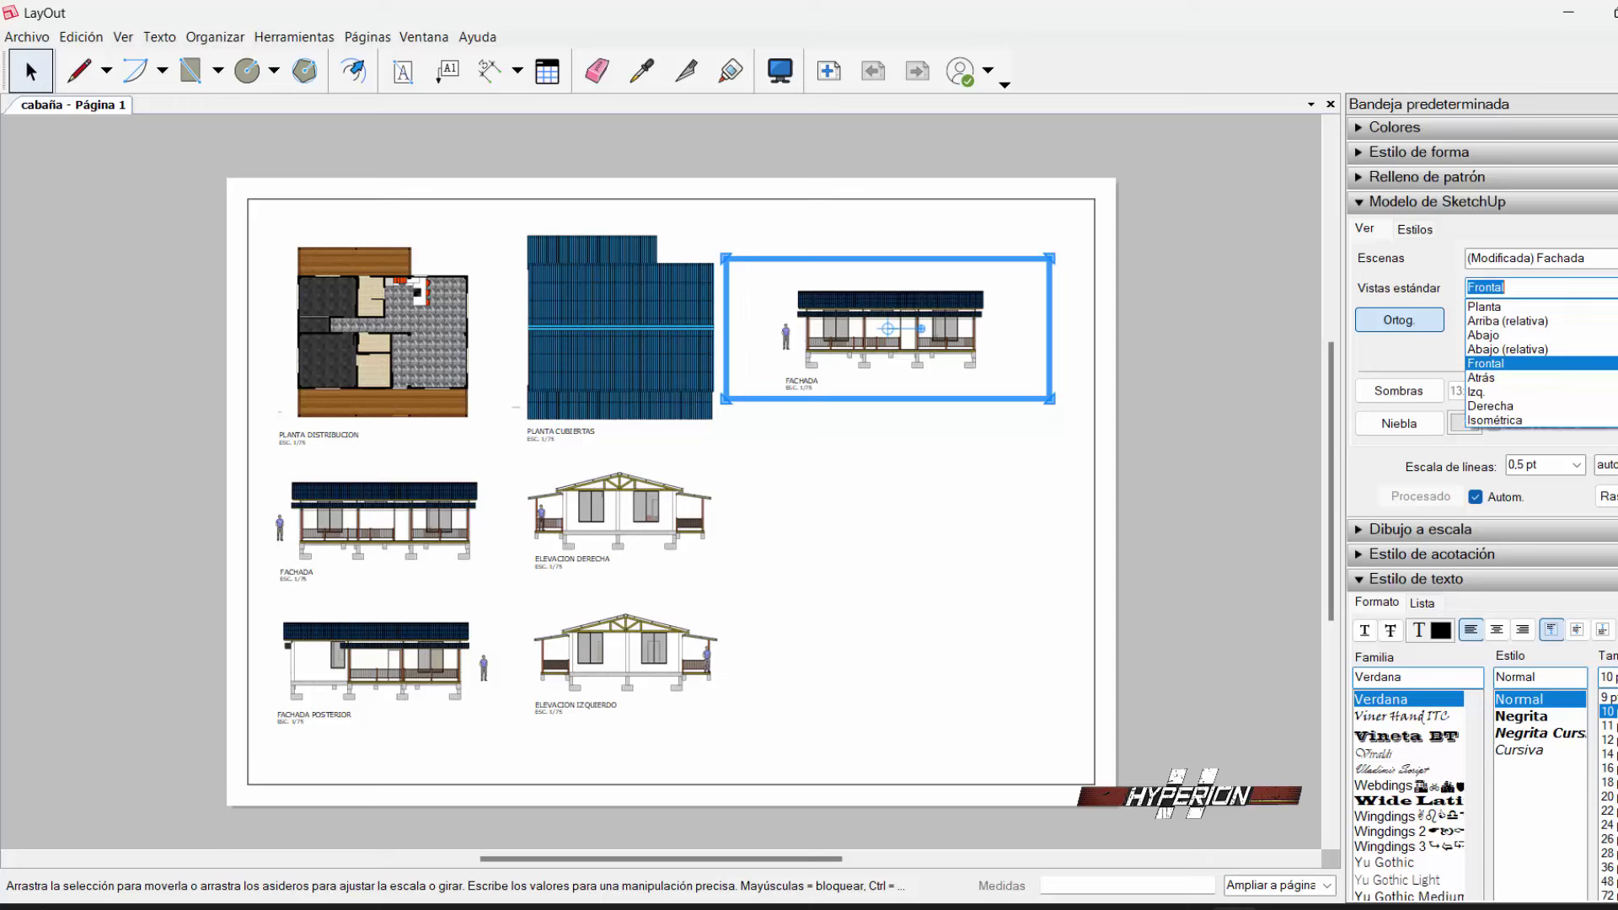
key("Return")
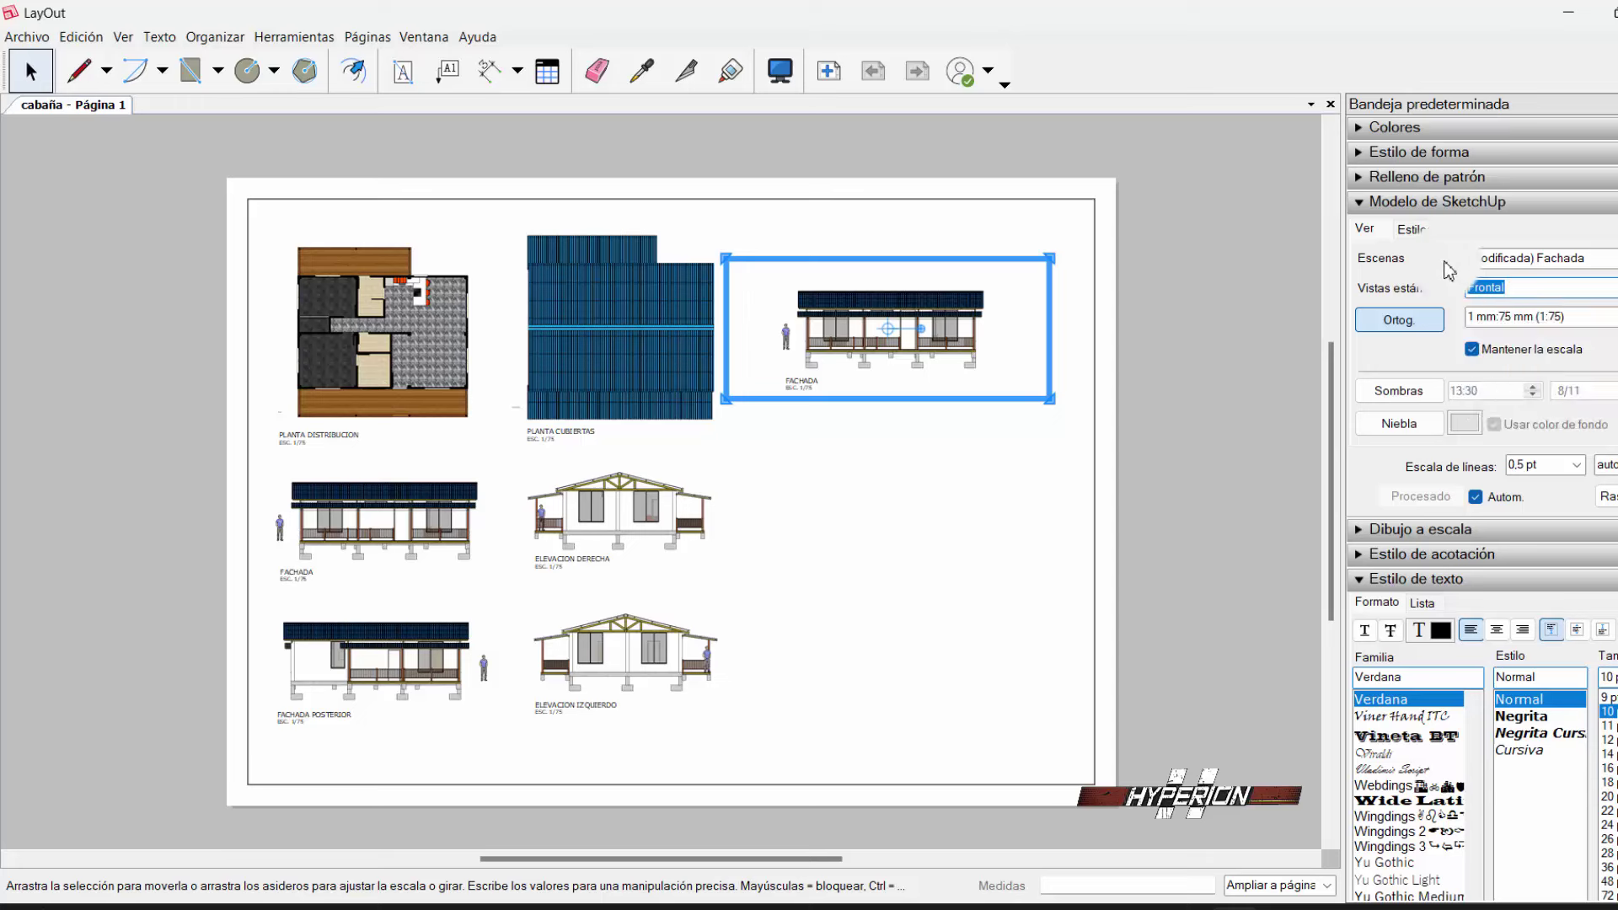
key("alt+Down")
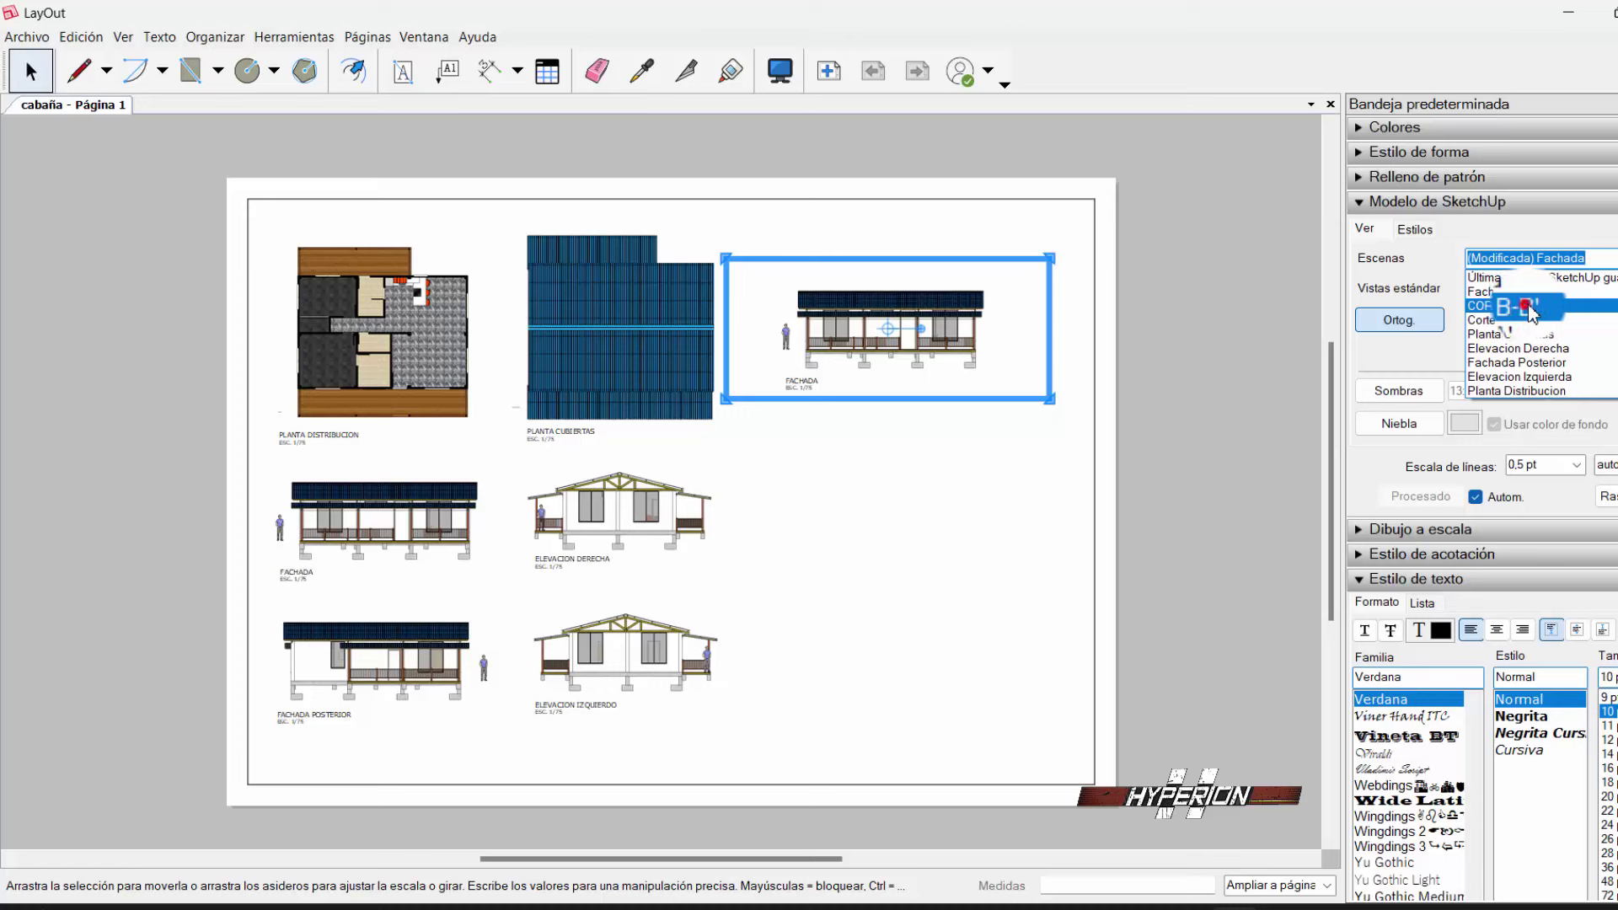
left_click(1530, 309)
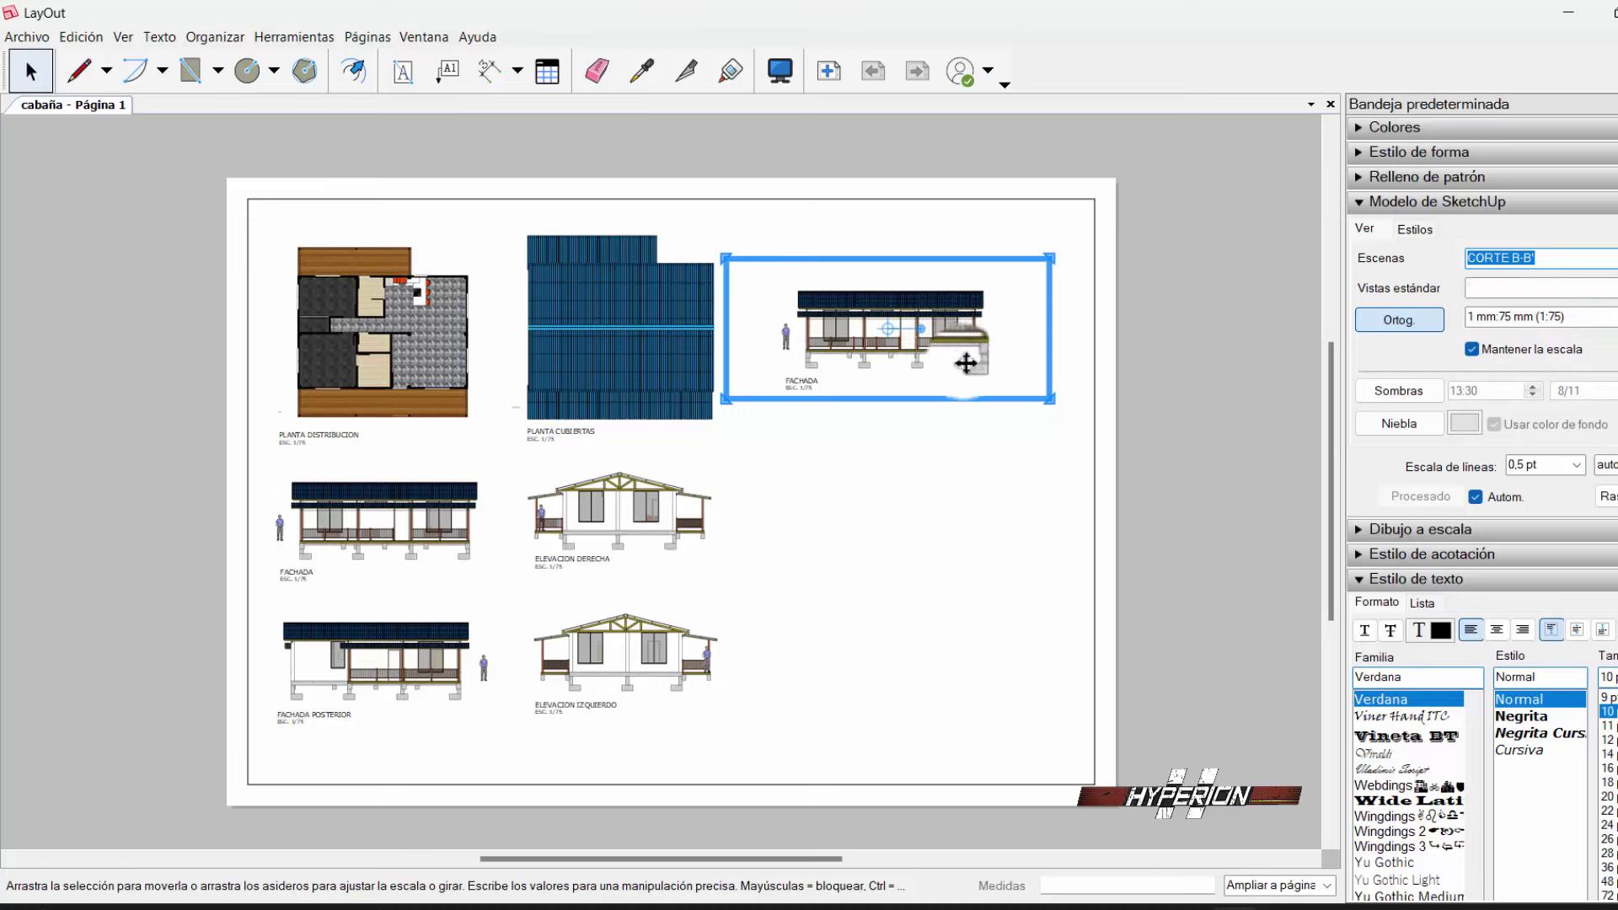
left_click(1235, 411)
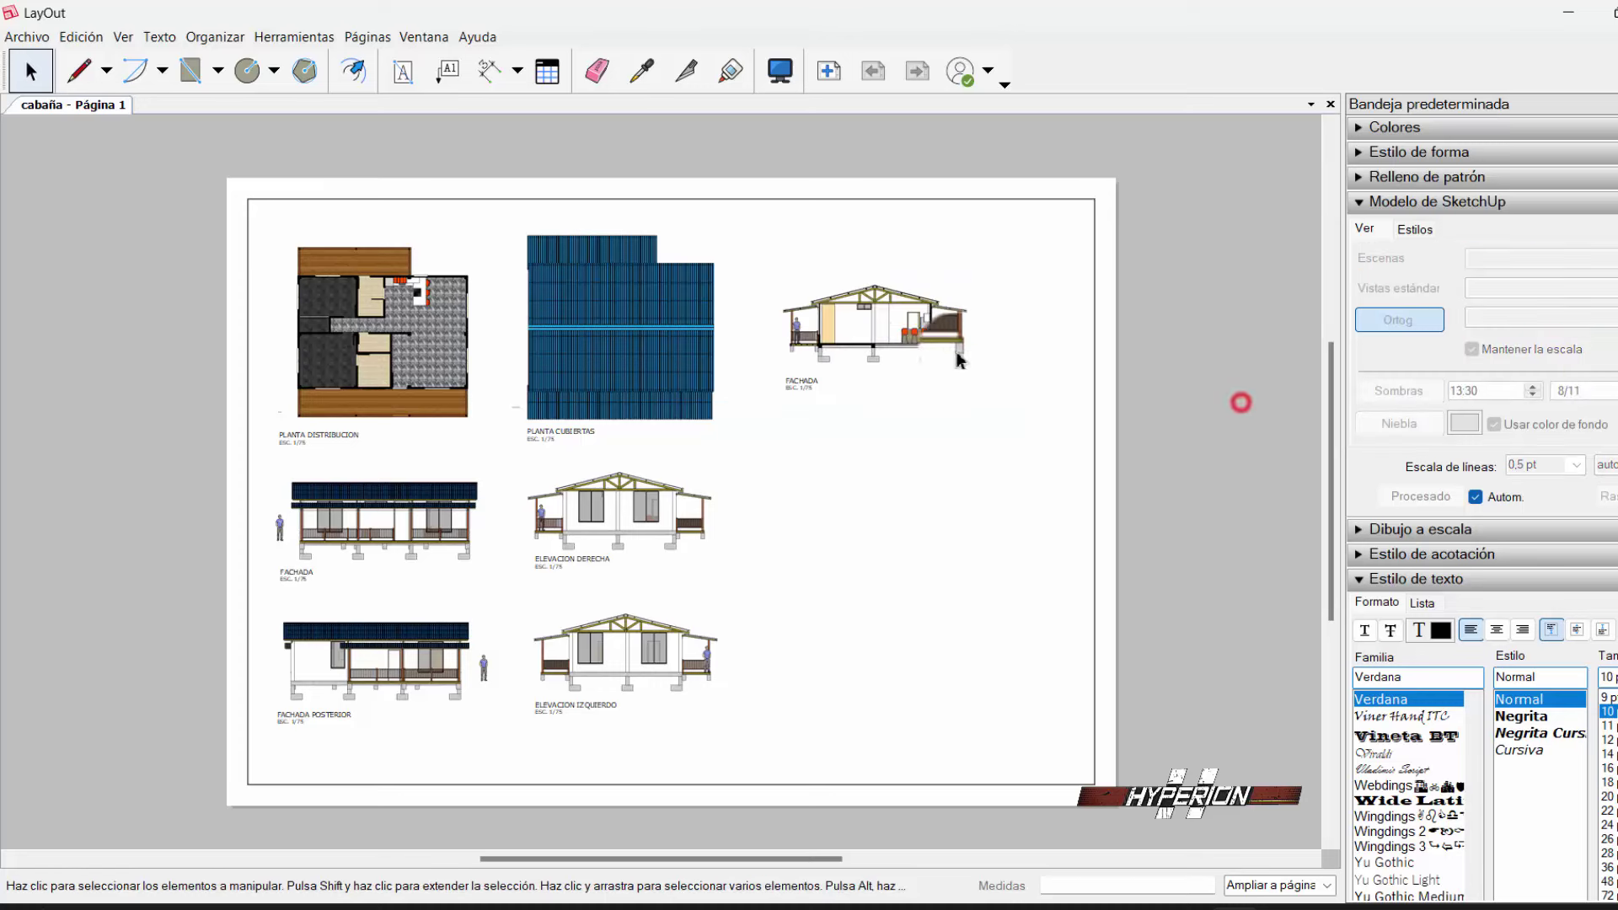
- Retype the viewport's FACHADA label as CORTE B-B'
scroll(877, 341, "up", 1)
scroll(878, 336, "up", 2)
scroll(877, 333, "up", 1)
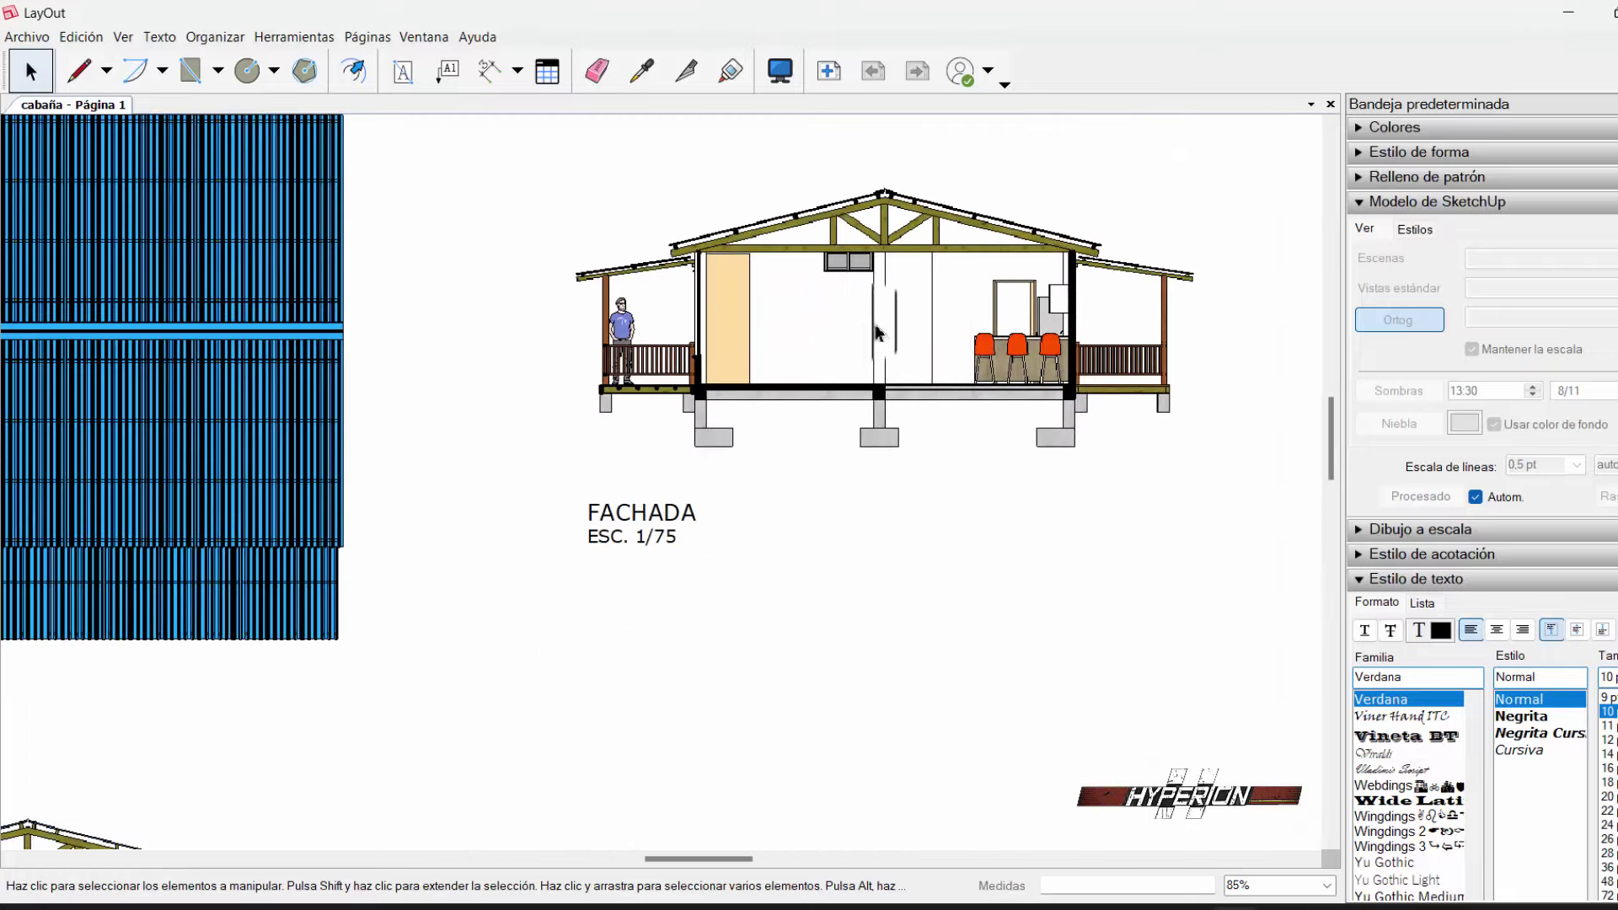
scroll(856, 324, "down", 2)
scroll(826, 299, "down", 2)
scroll(803, 293, "down", 1)
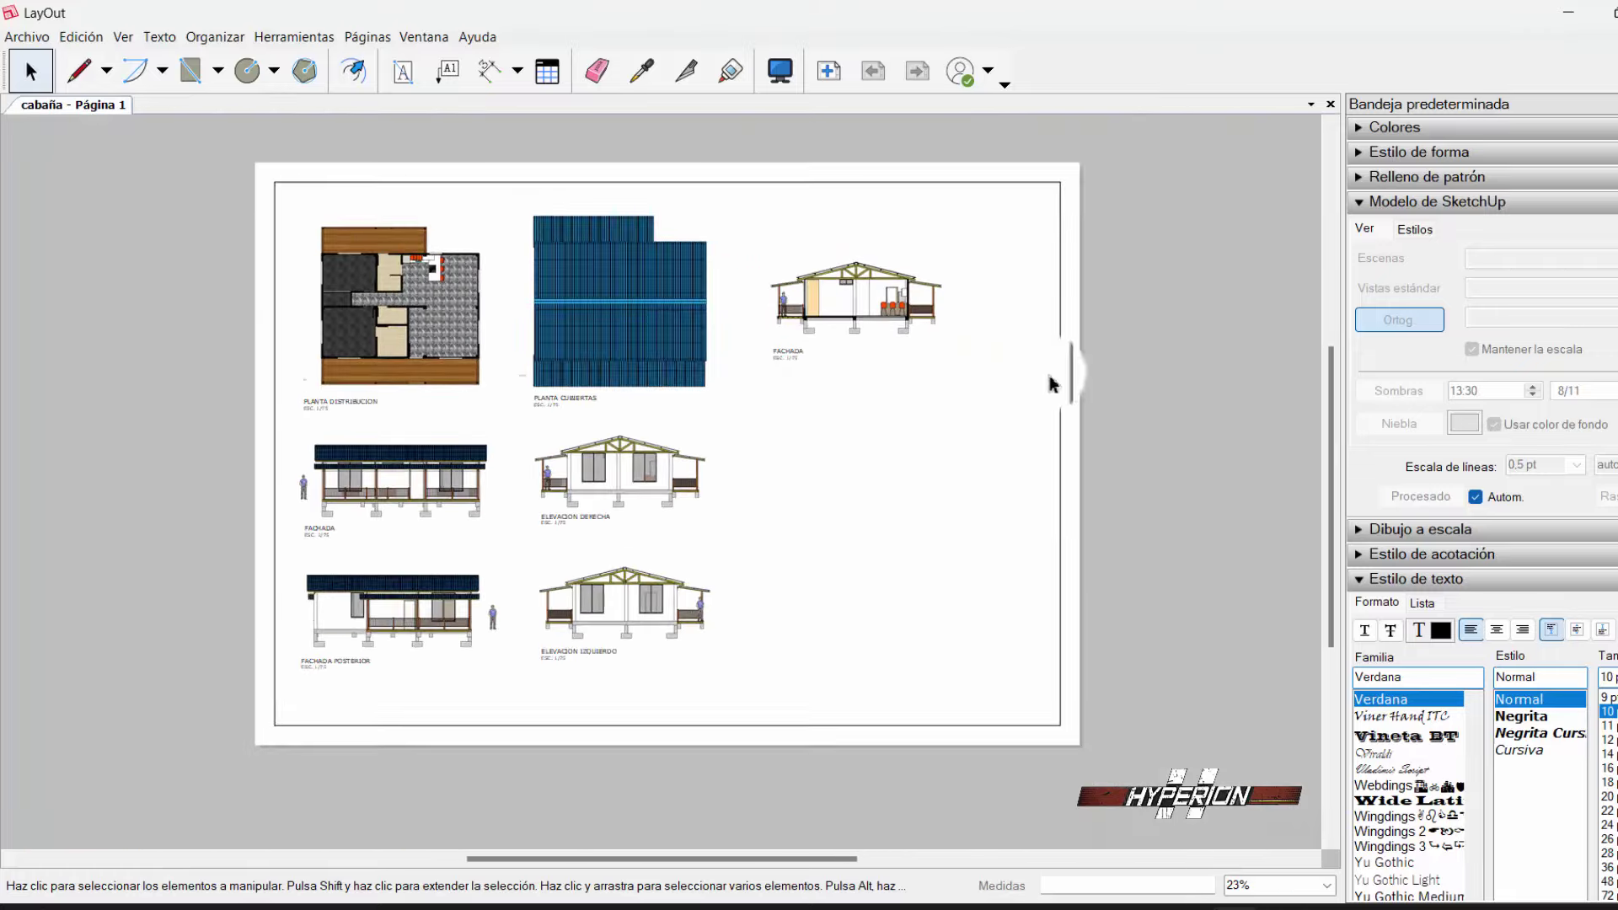
scroll(777, 354, "up", 1)
scroll(777, 360, "up", 2)
scroll(792, 365, "up", 1)
left_click(793, 365)
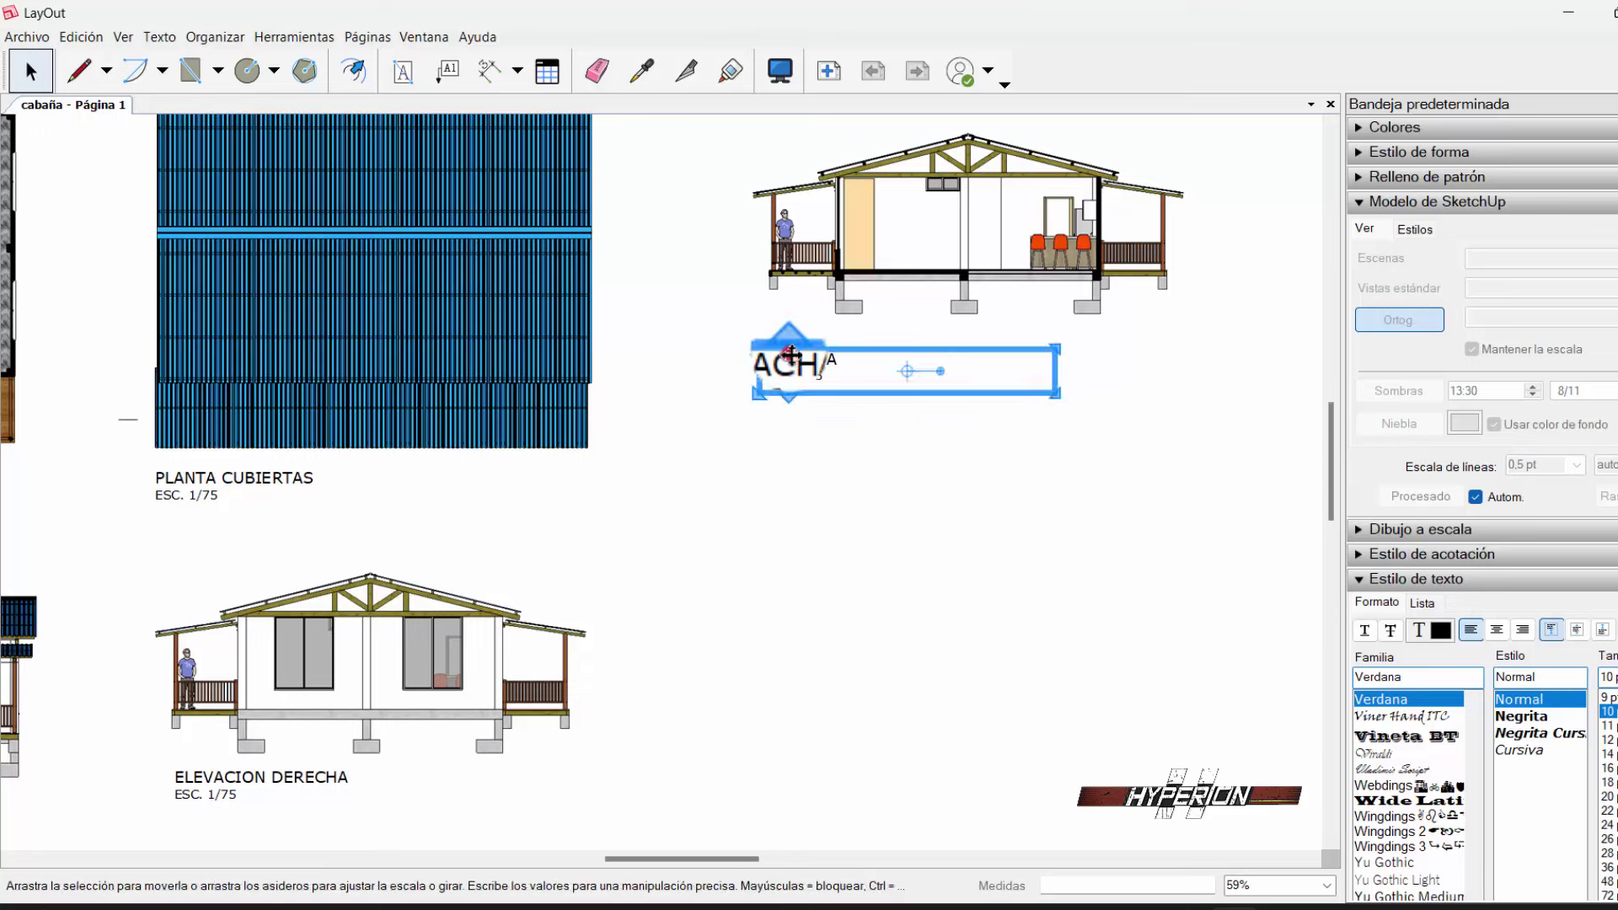
double_click(844, 357)
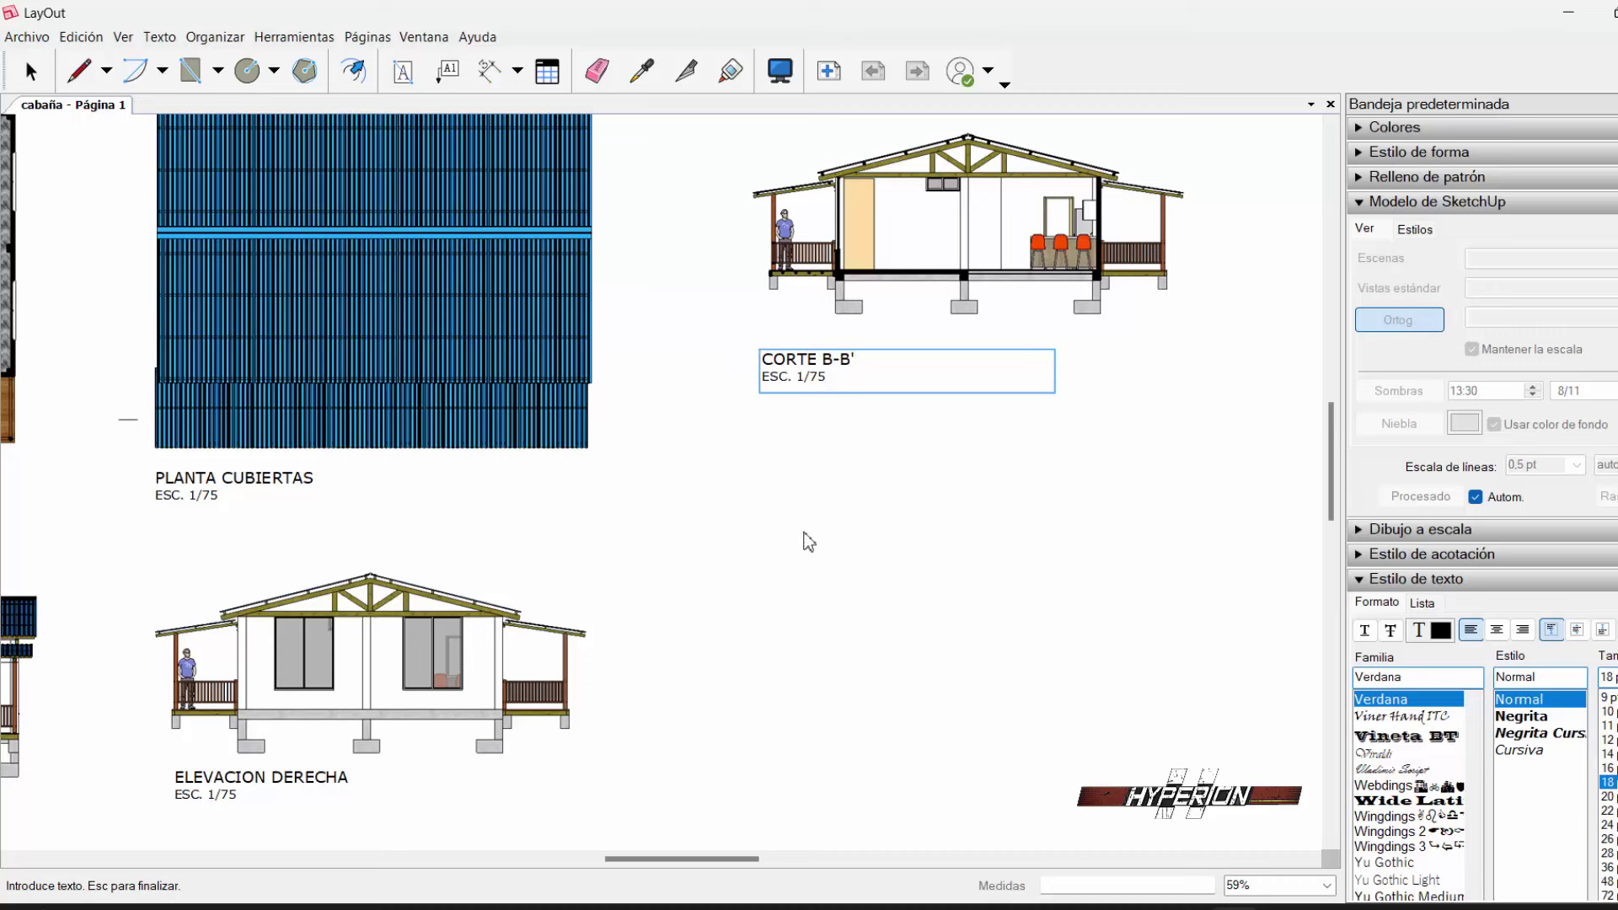
left_click(826, 533)
- Move the CORTE B-B' section viewport down to the middle row
left_click(827, 250)
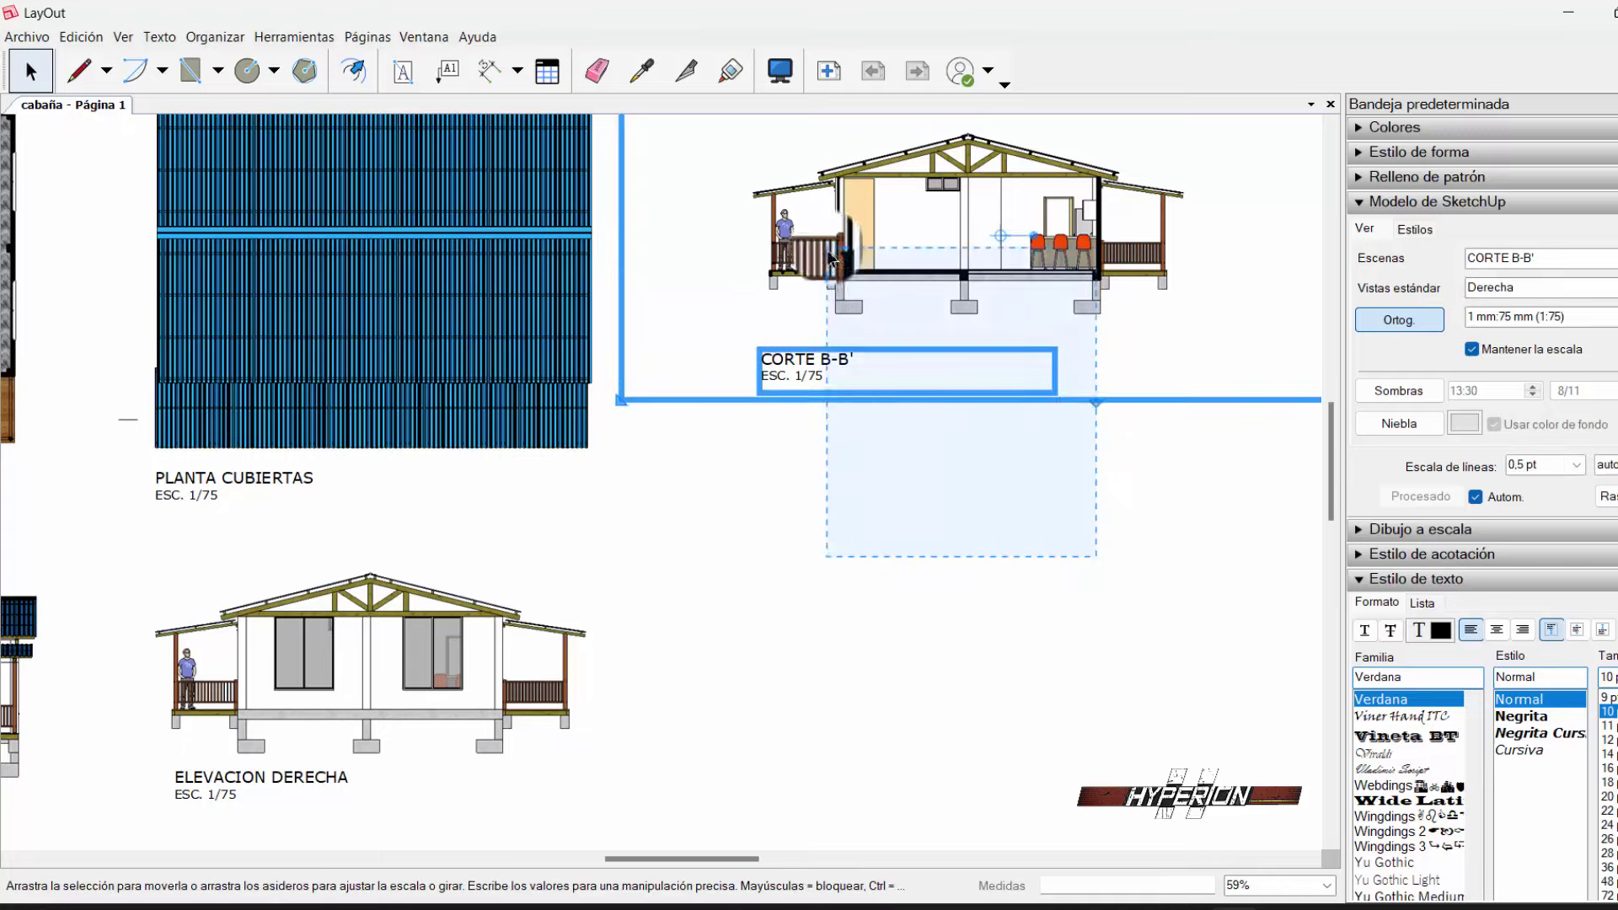
left_click_drag(916, 243, 916, 674)
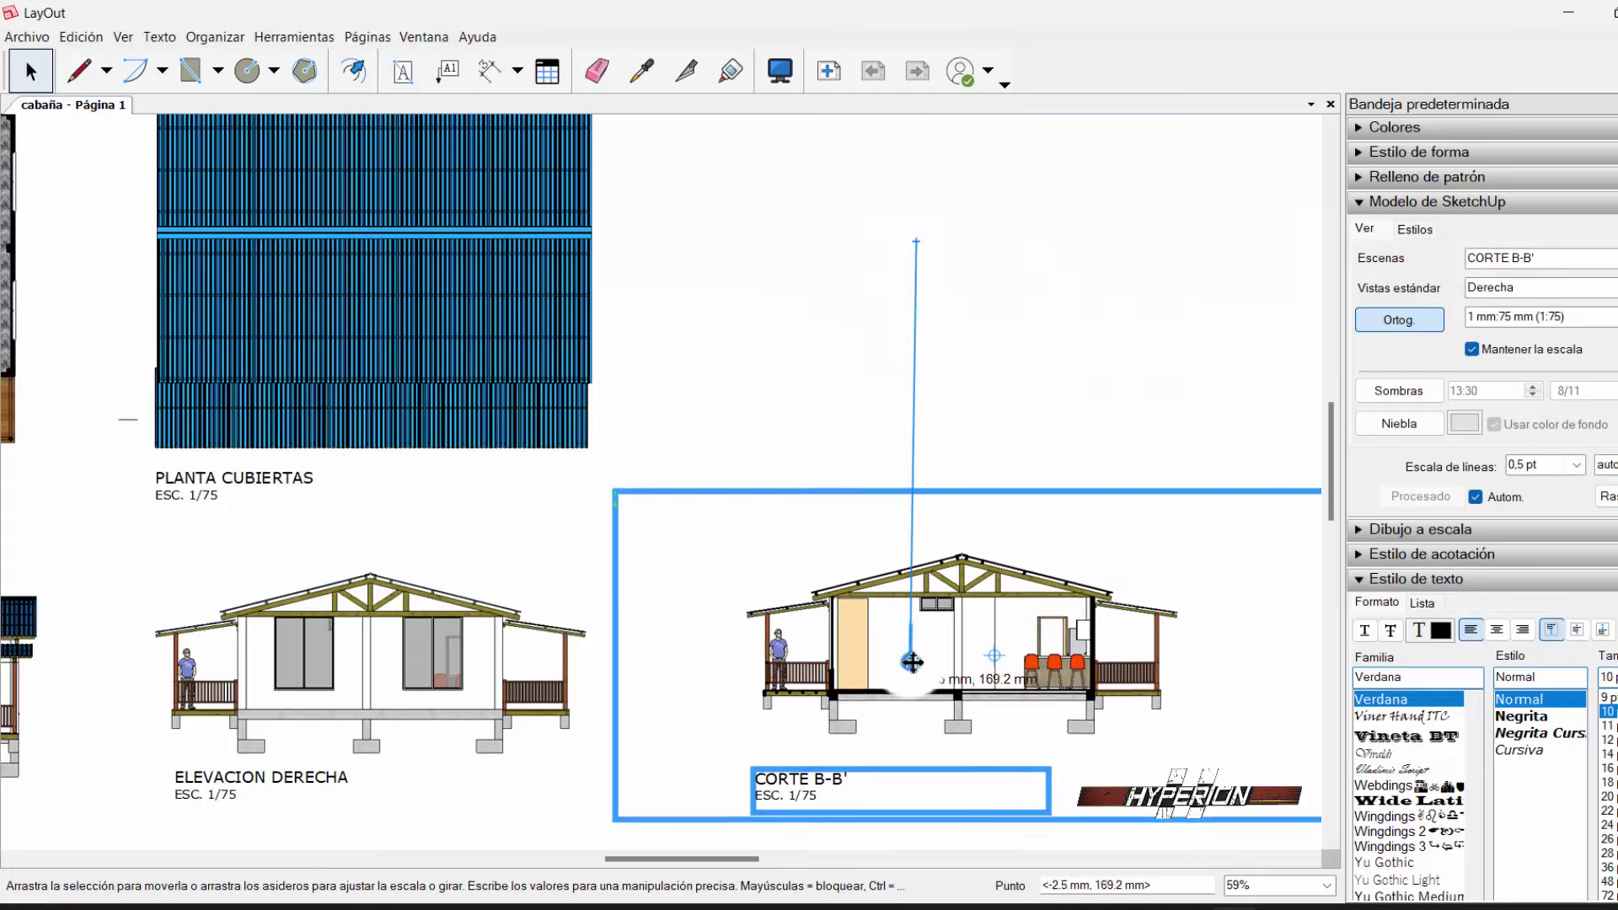
left_click(944, 434)
scroll(784, 515, "down", 3)
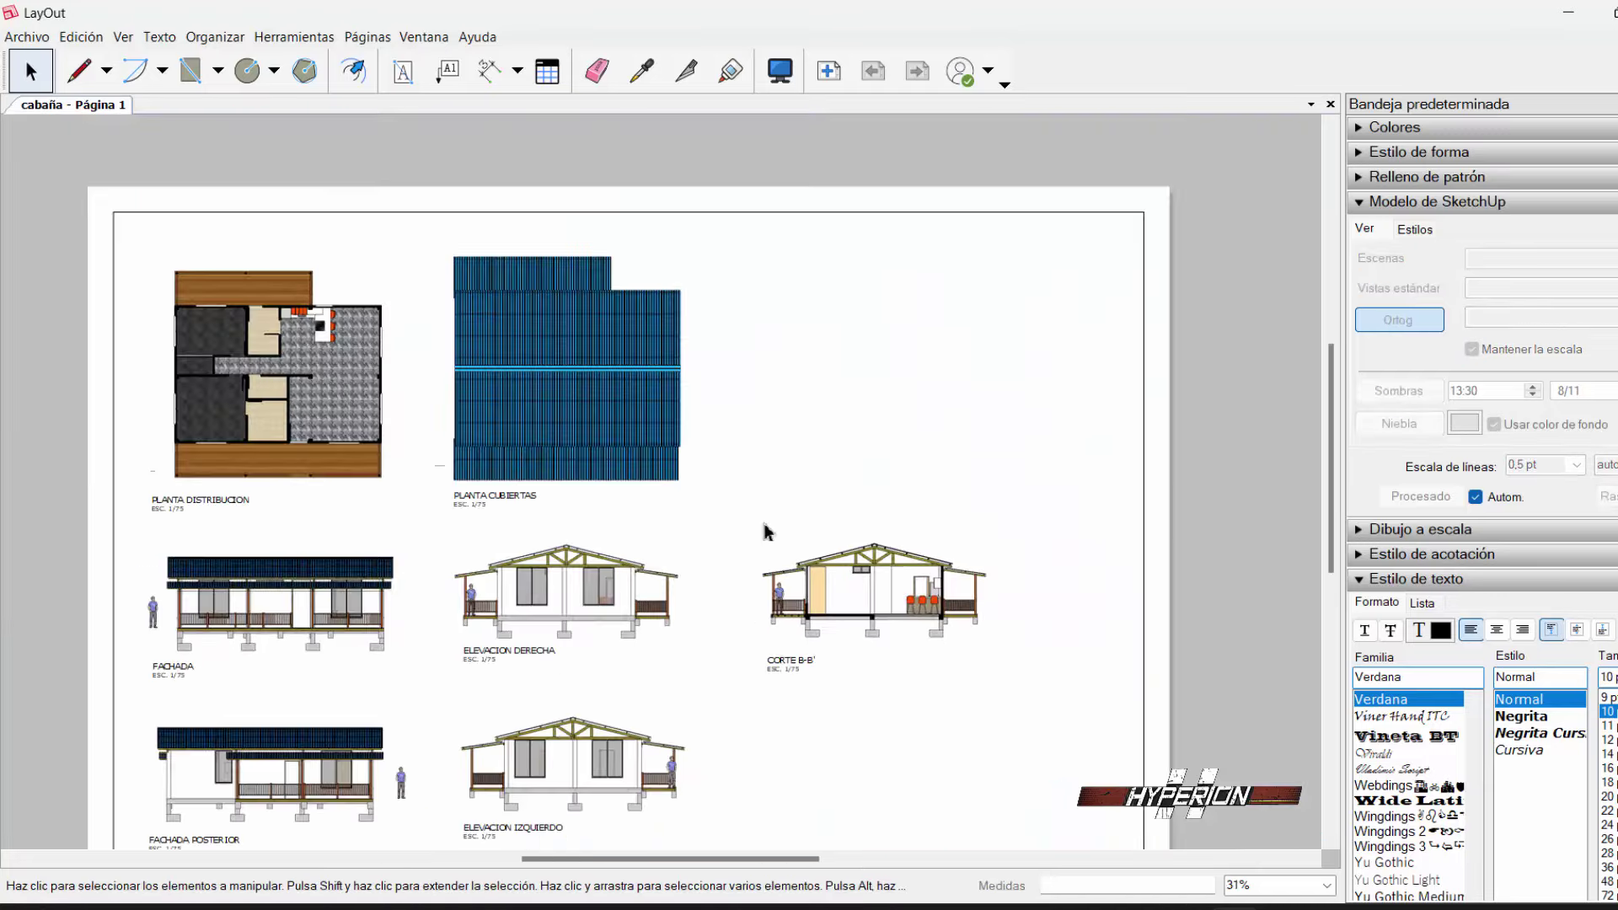
scroll(766, 531, "down", 2)
- Nudge the roof plan, both elevations and the section sideways for even spacing
left_click(945, 486)
left_click_drag(777, 669, 758, 645)
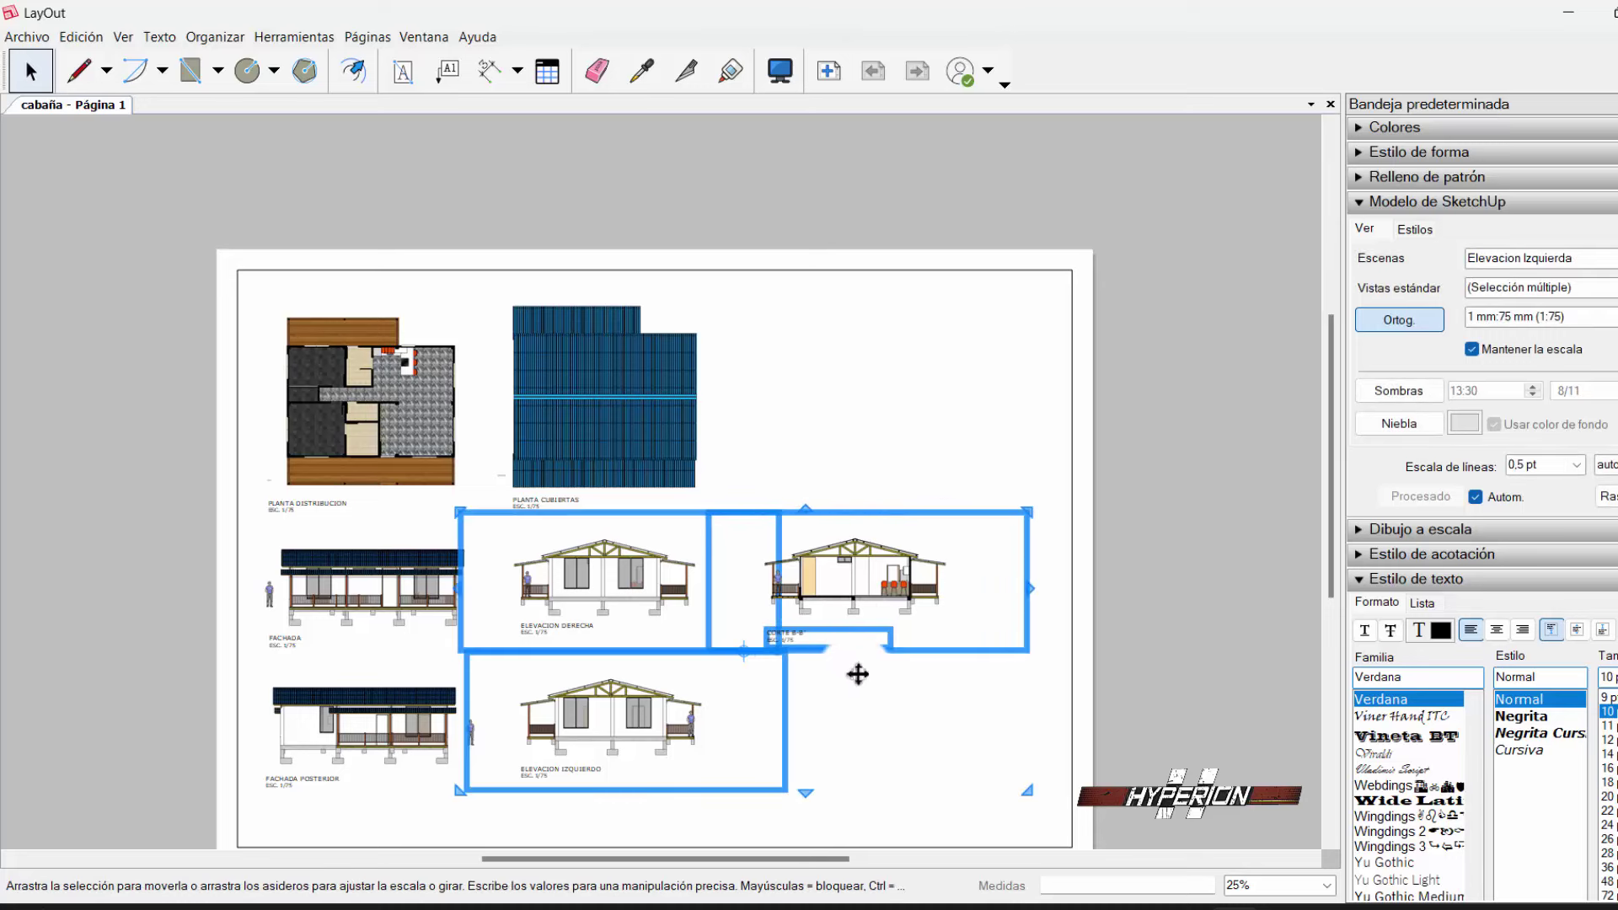
left_click_drag(982, 499, 1182, 352)
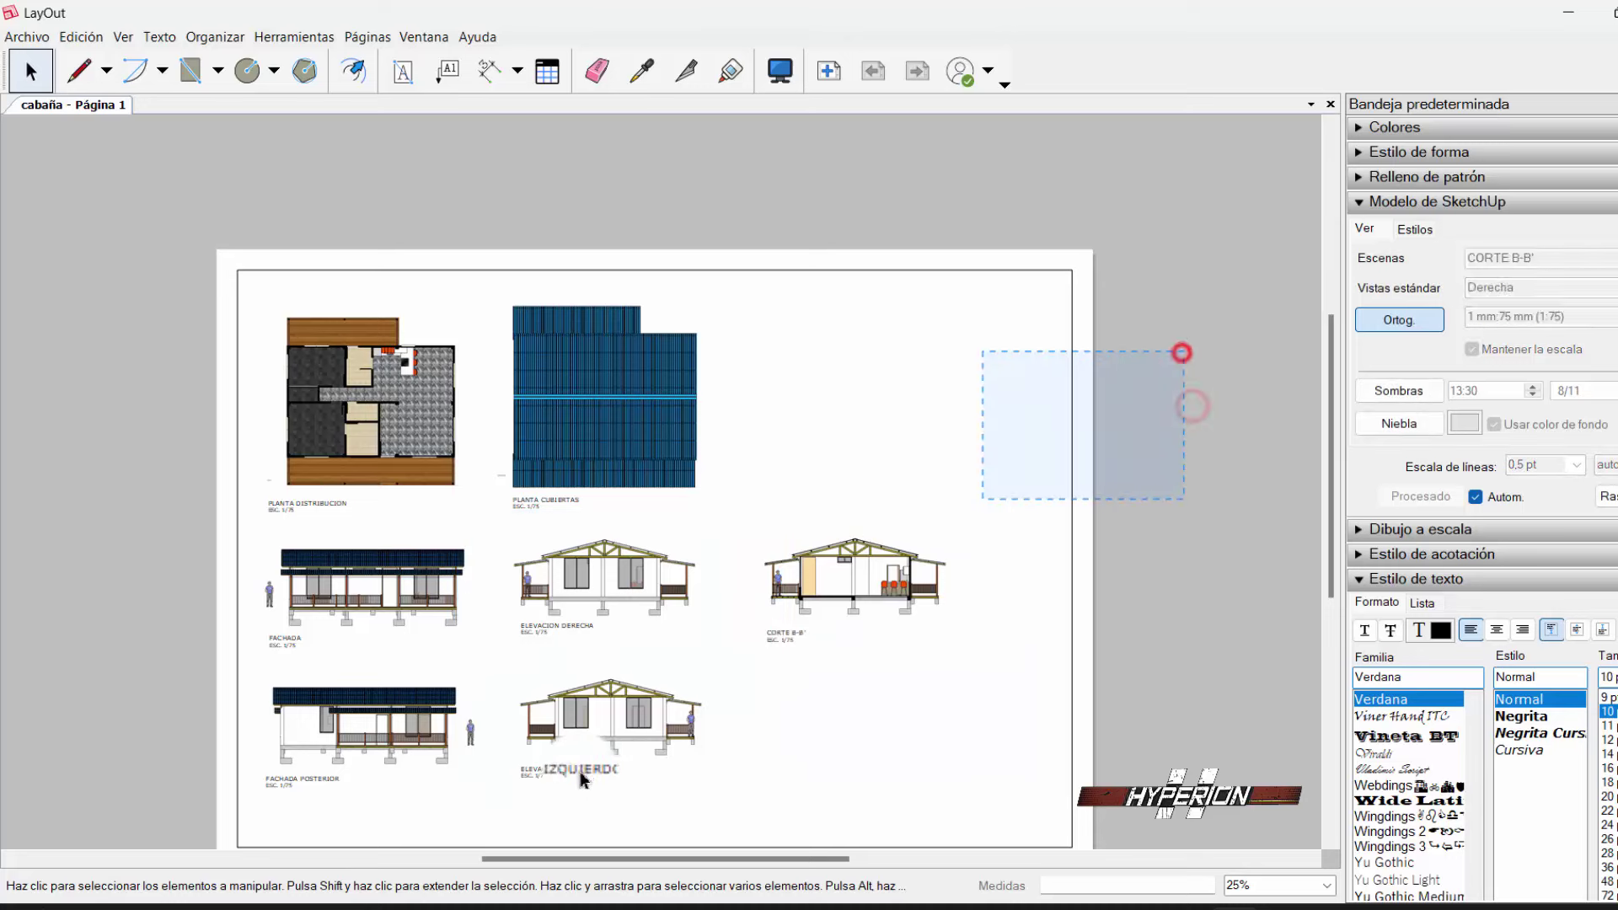
left_click_drag(1030, 343, 493, 746)
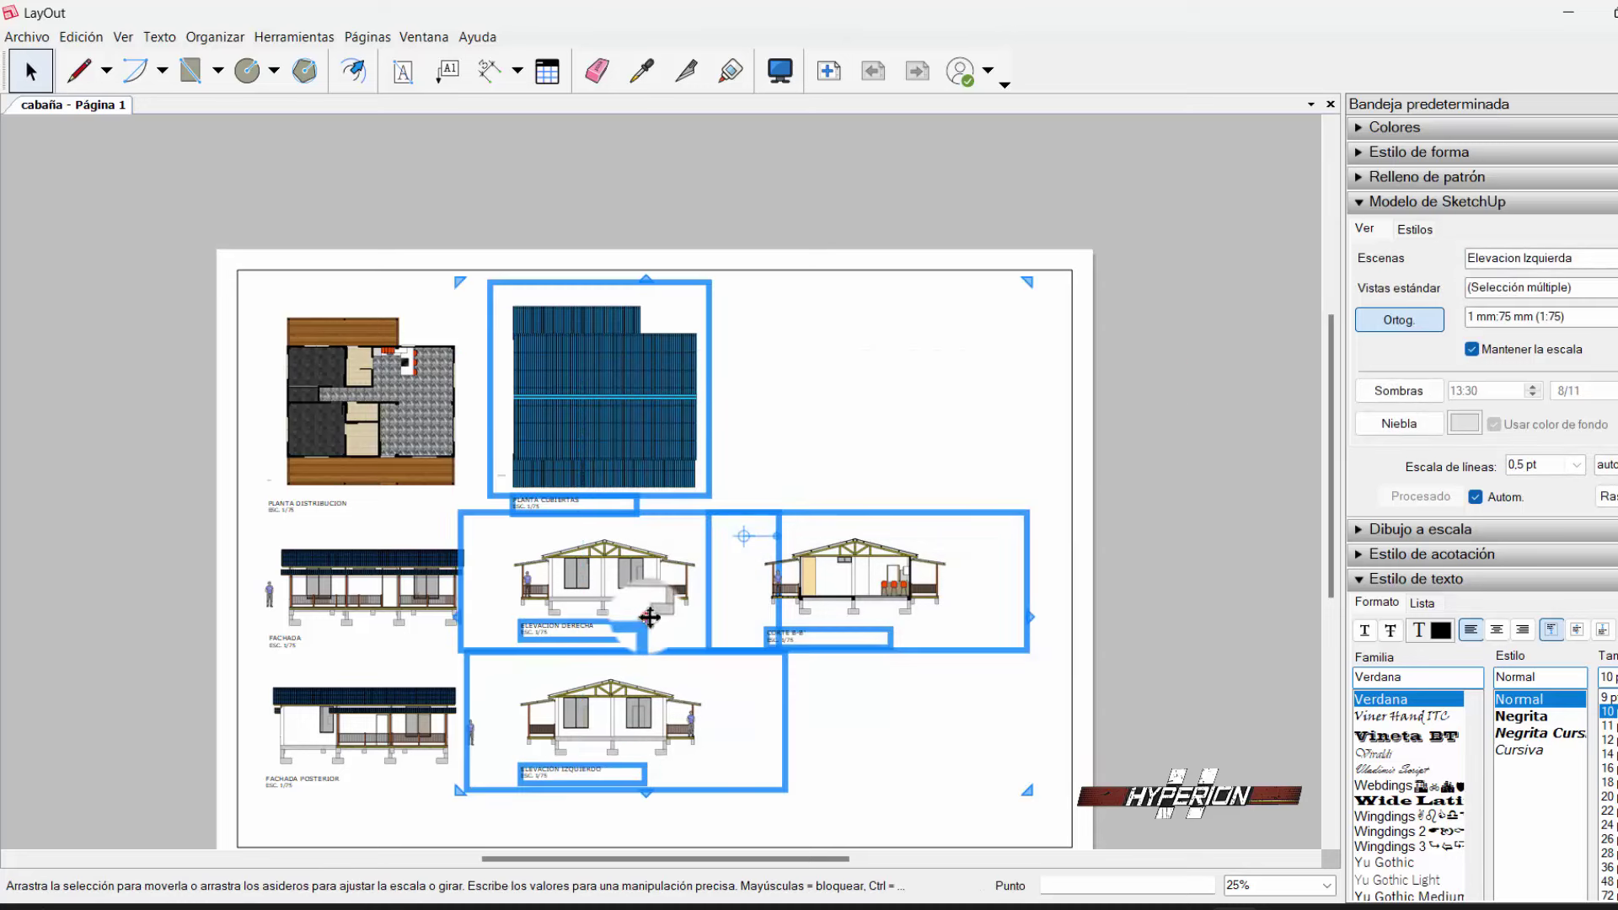
left_click_drag(649, 618, 666, 618)
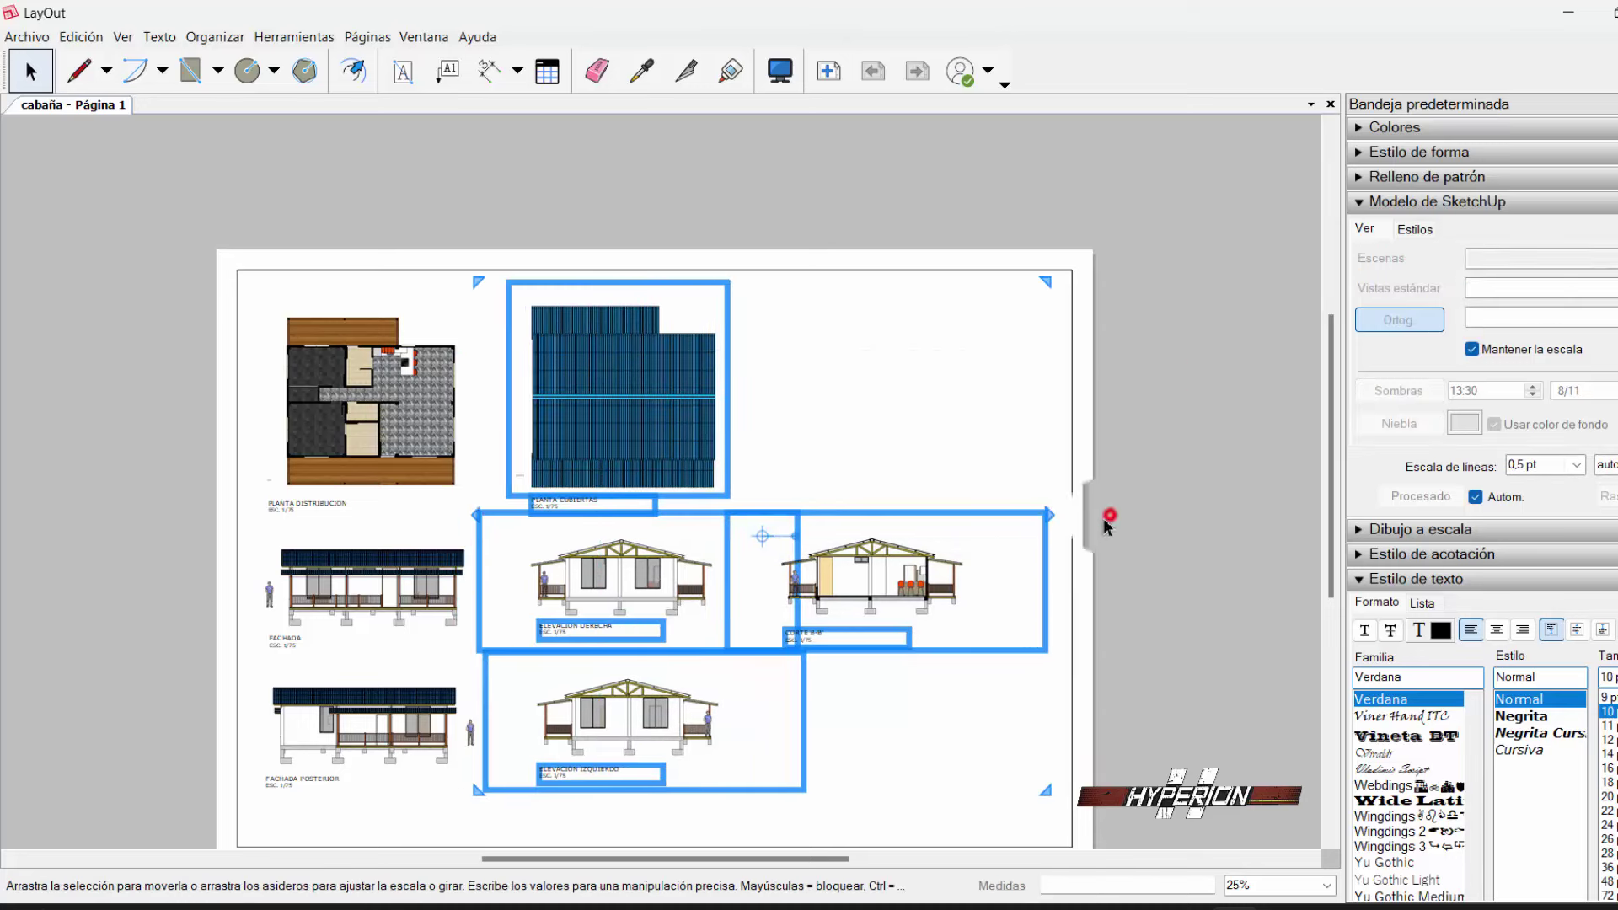
left_click(1109, 489)
- Copy the CORTE B-B' viewport to the top right and switch it to the Corte A scene
left_click(856, 645)
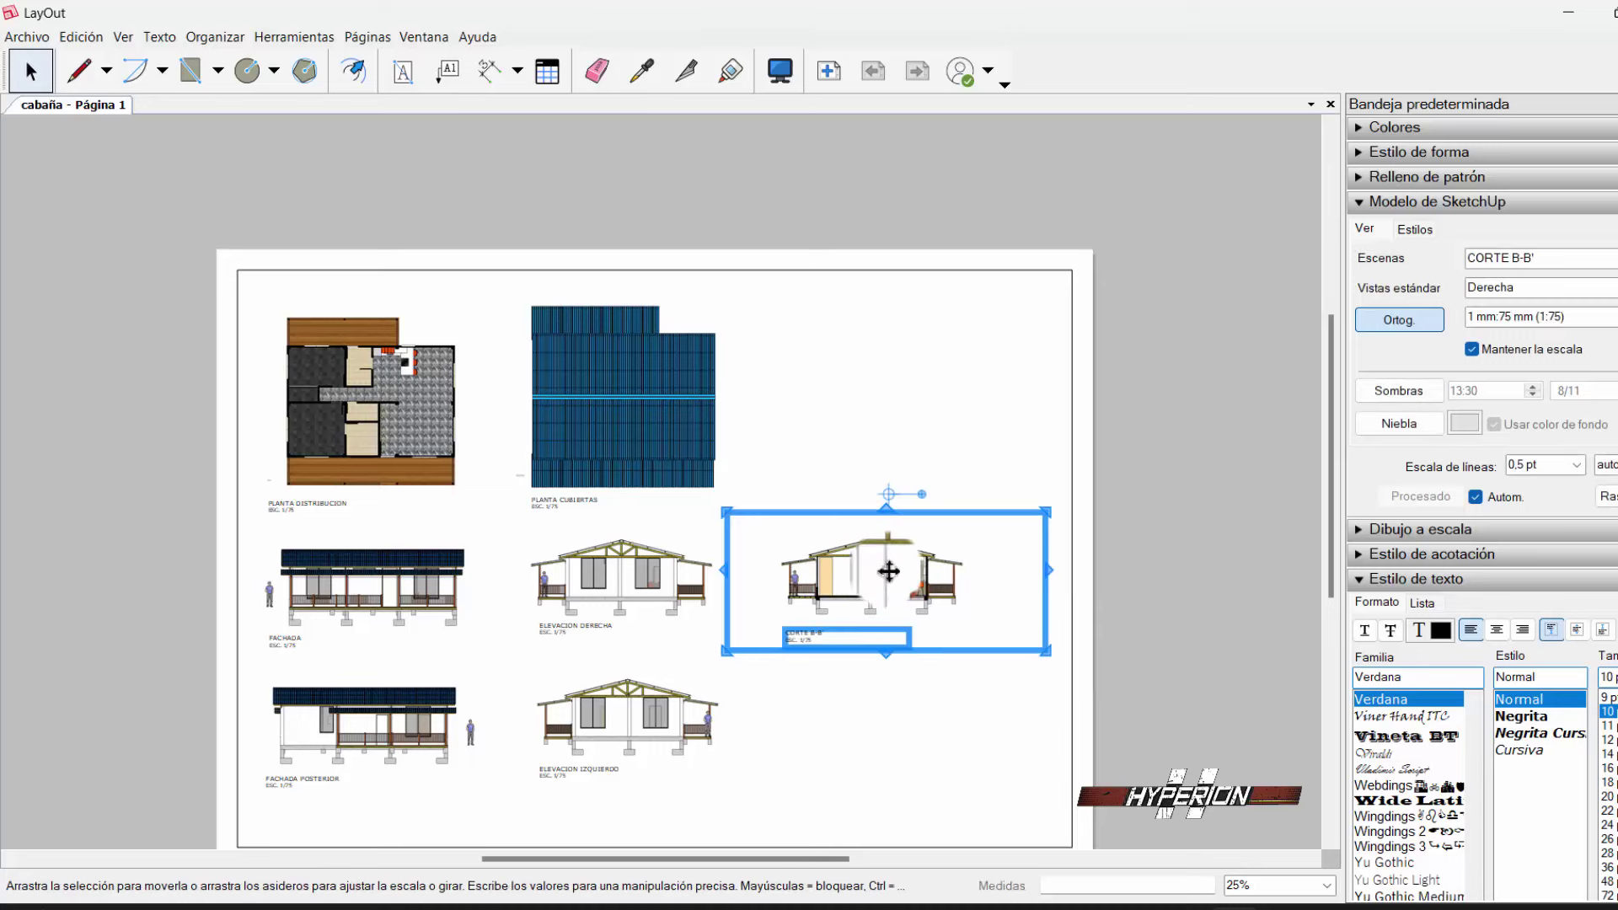
left_click_drag(889, 571, 887, 384, "ctrl")
left_click(1155, 478)
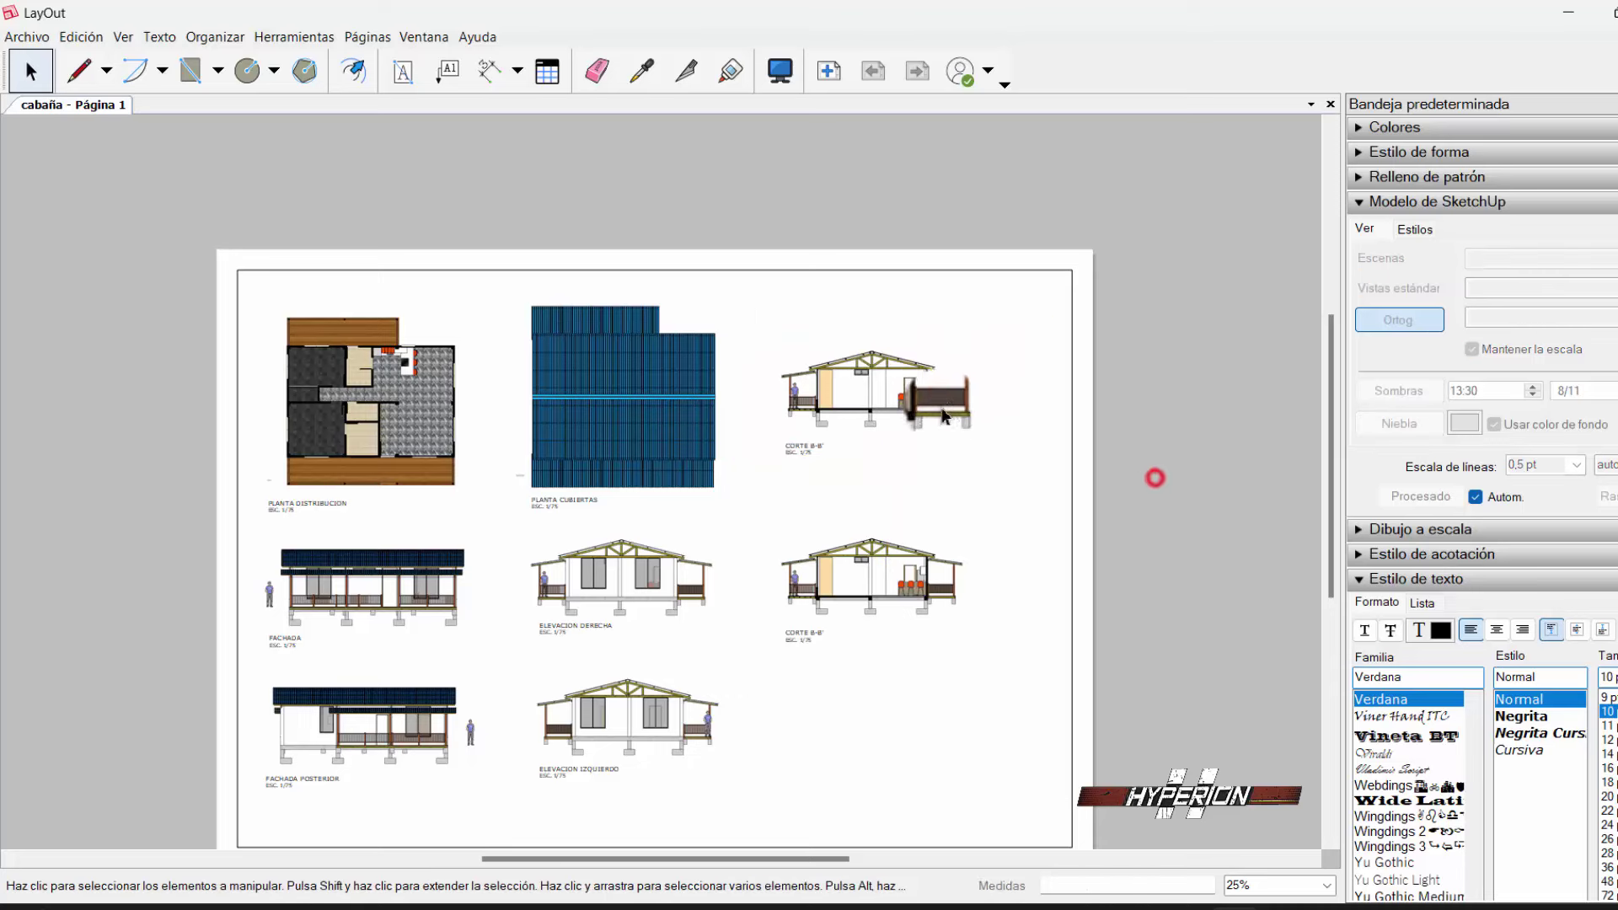
left_click(942, 408)
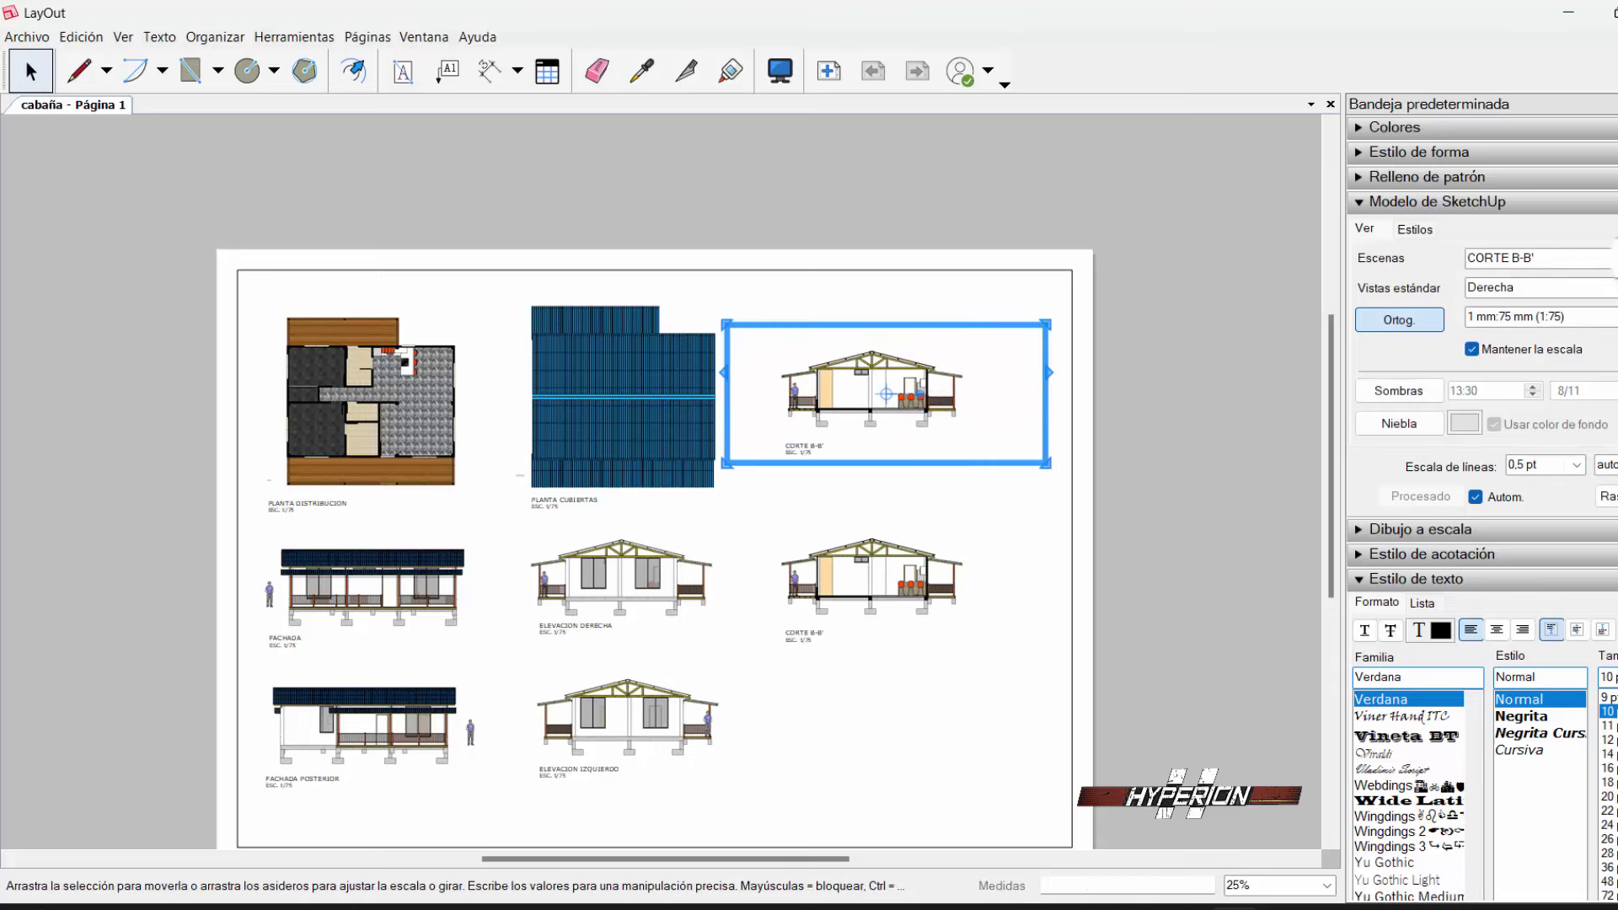
left_click(1543, 258)
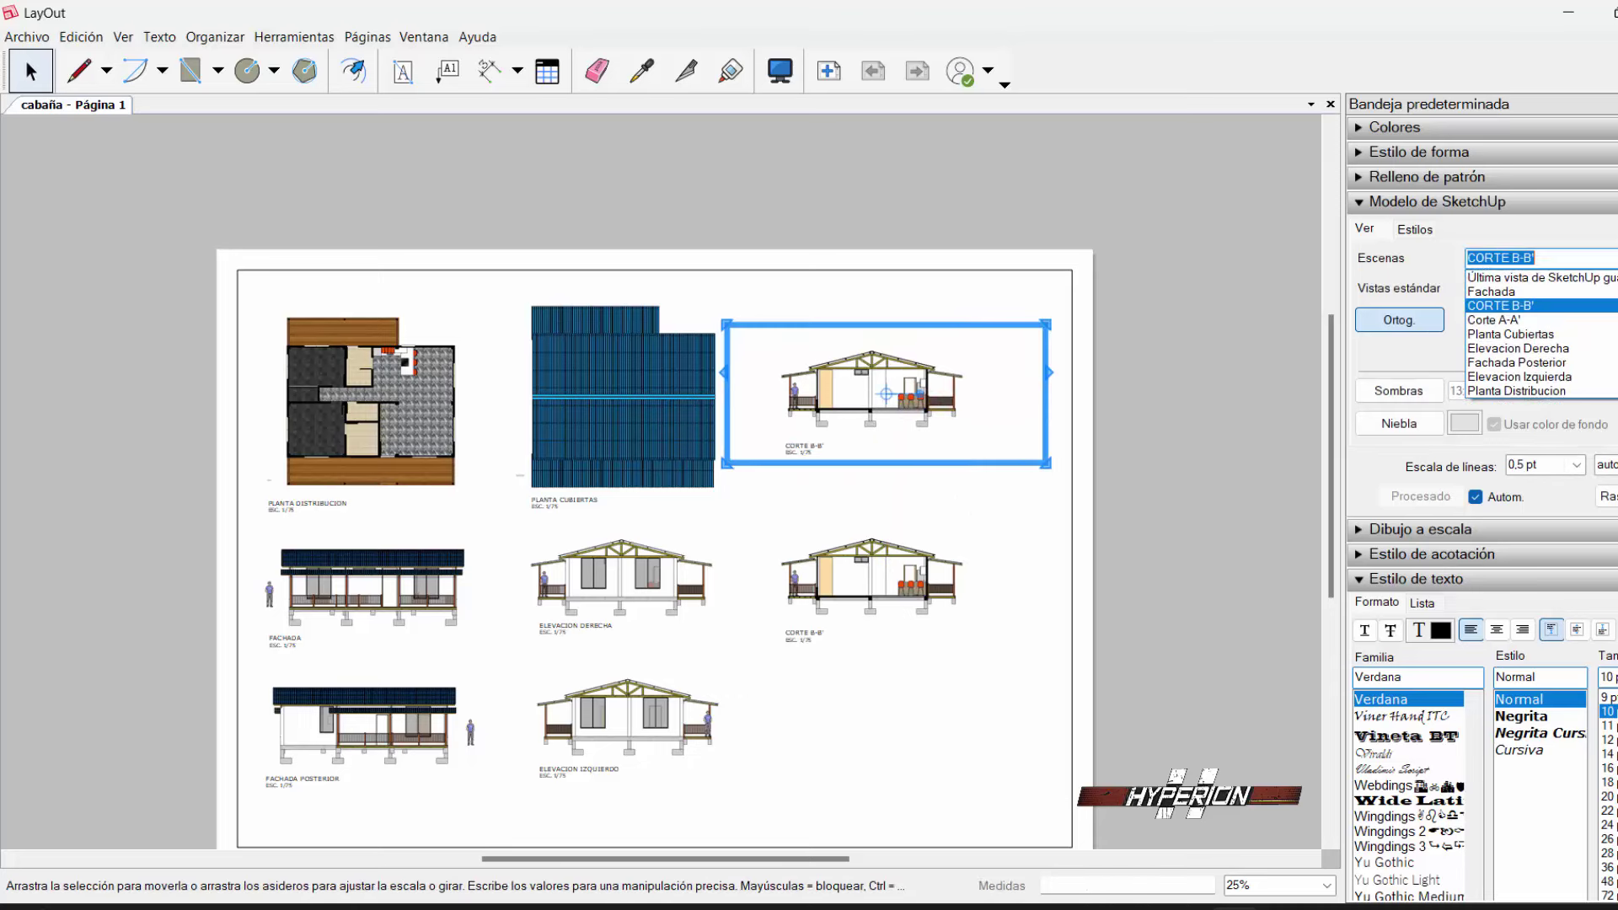
left_click(1540, 320)
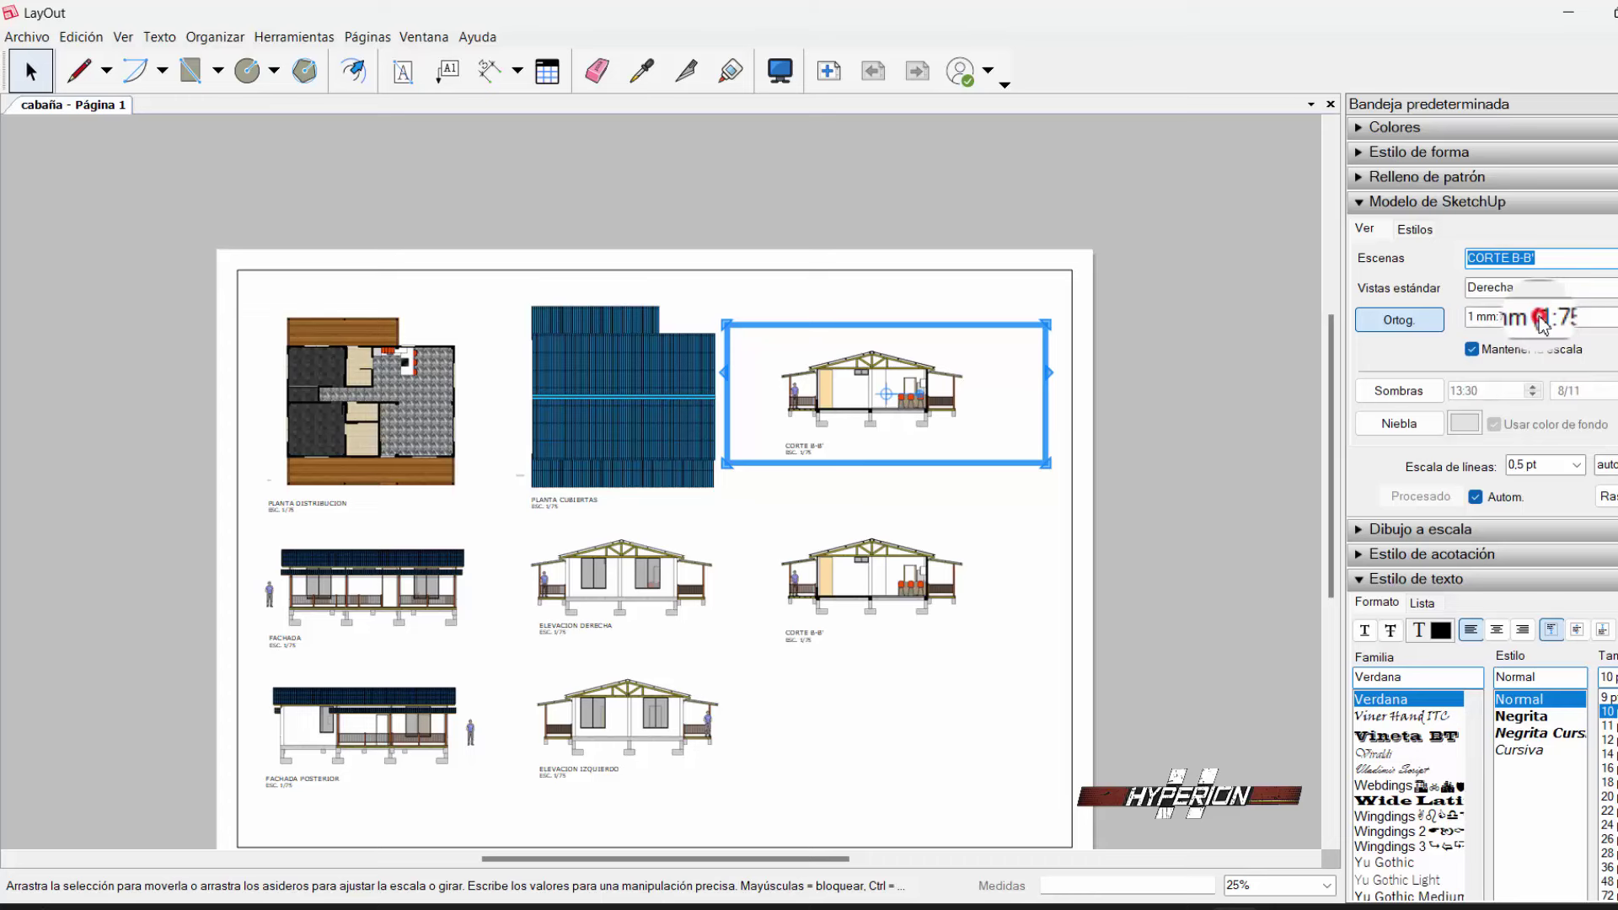
left_click(1281, 534)
- Relabel the copied section as CORTE A-A'
scroll(801, 453, "up", 2)
scroll(800, 453, "up", 2)
scroll(801, 453, "up", 3)
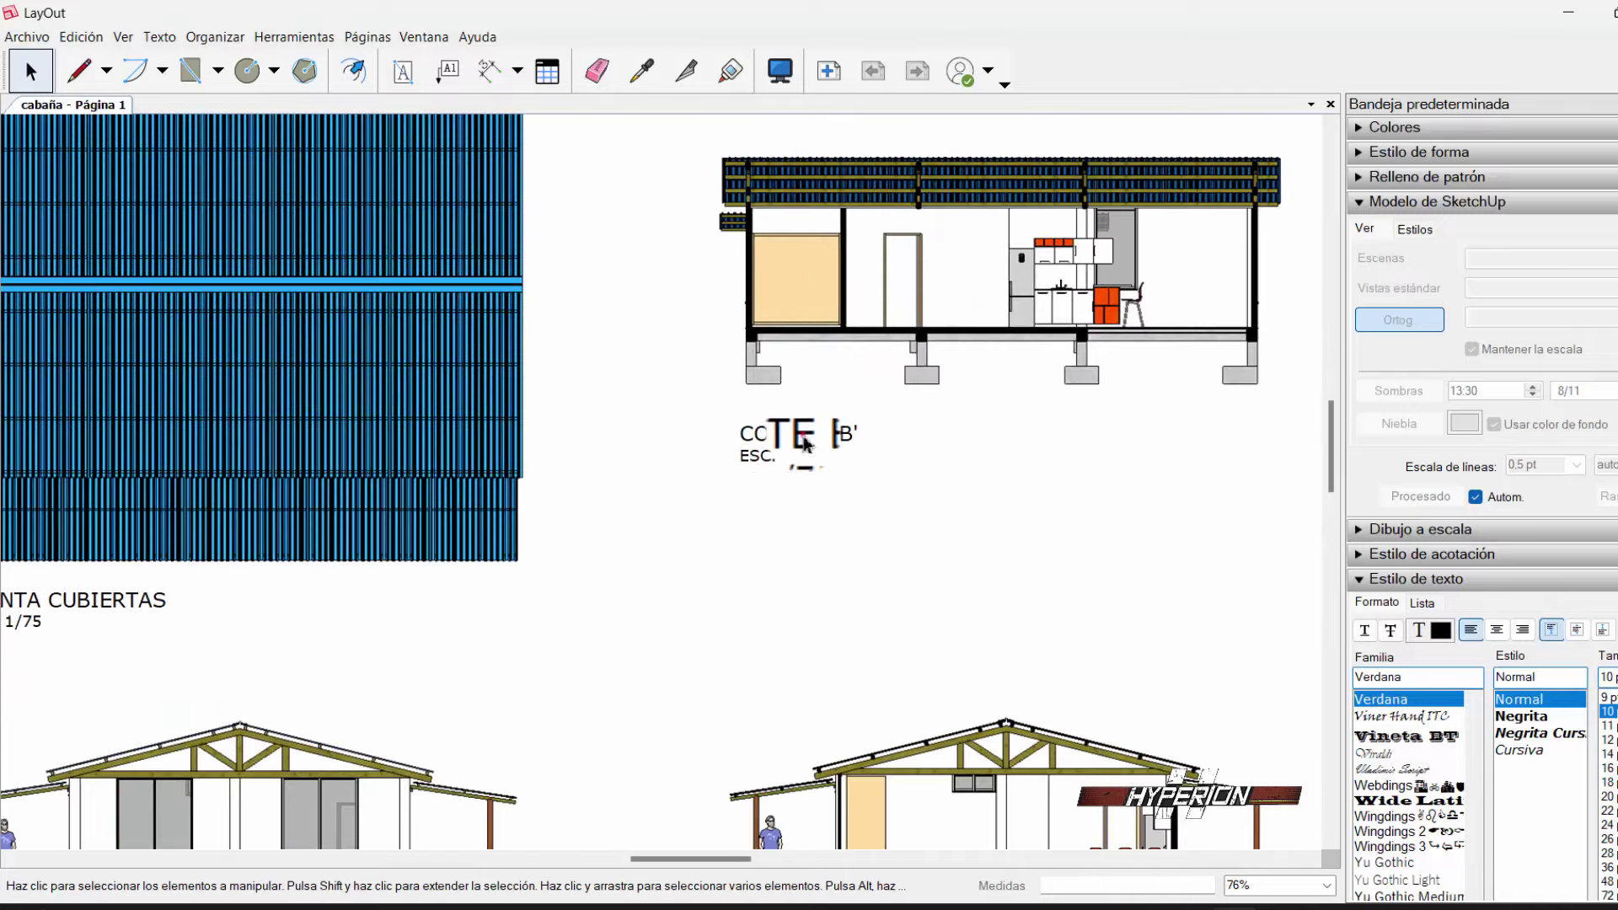
double_click(824, 433)
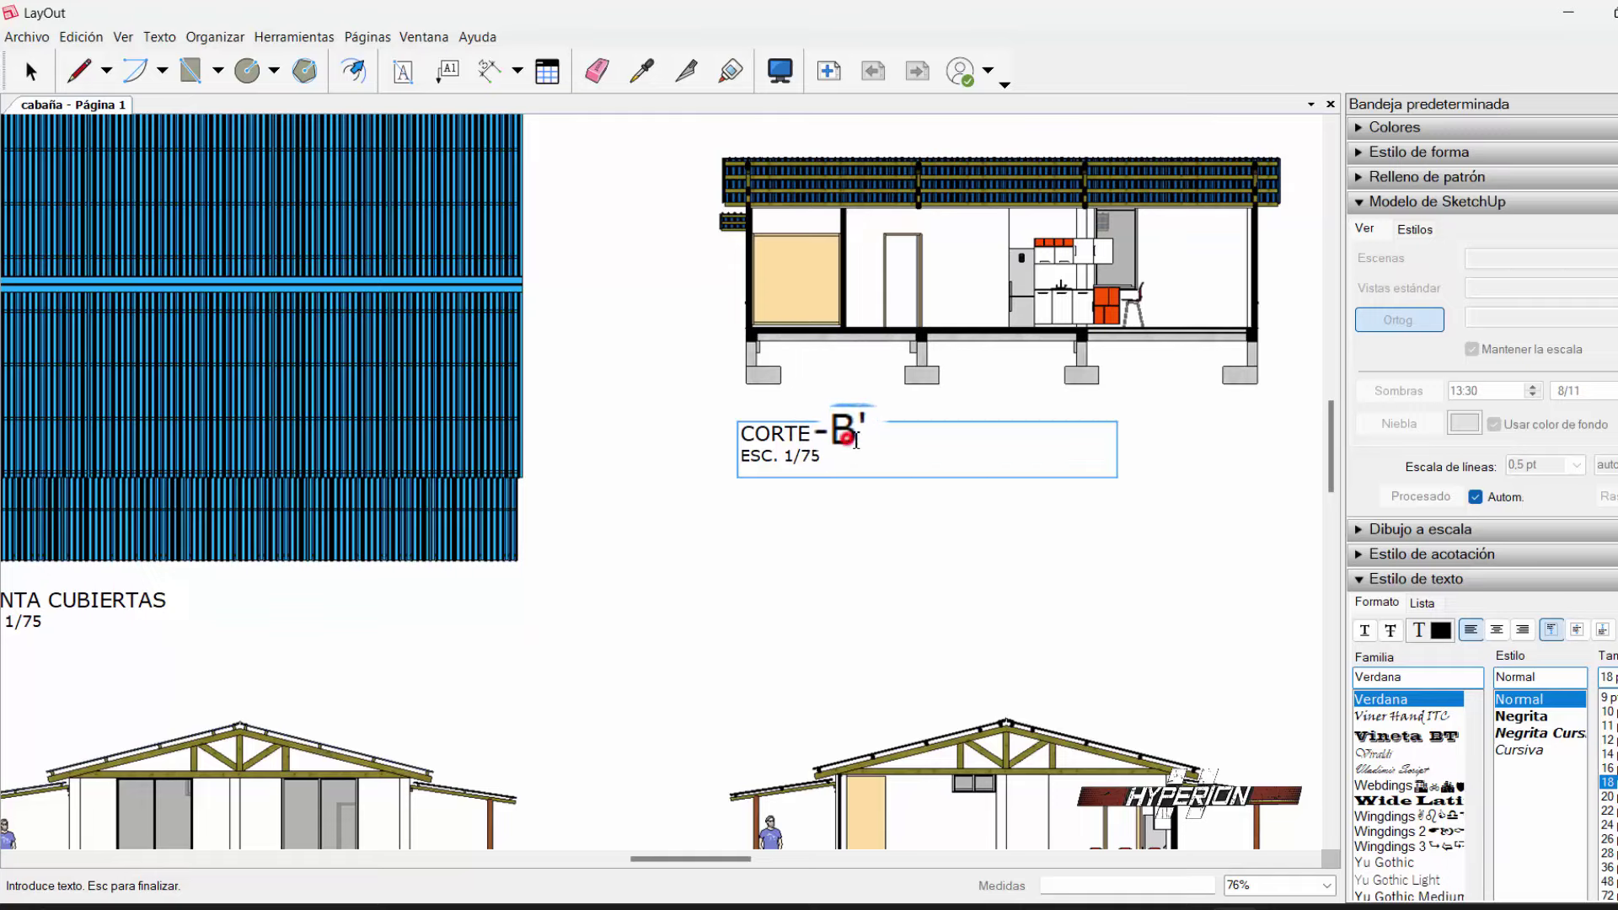
left_click(867, 546)
- Zoom in on the Planta Distribucion floor plan
scroll(928, 548, "down", 2)
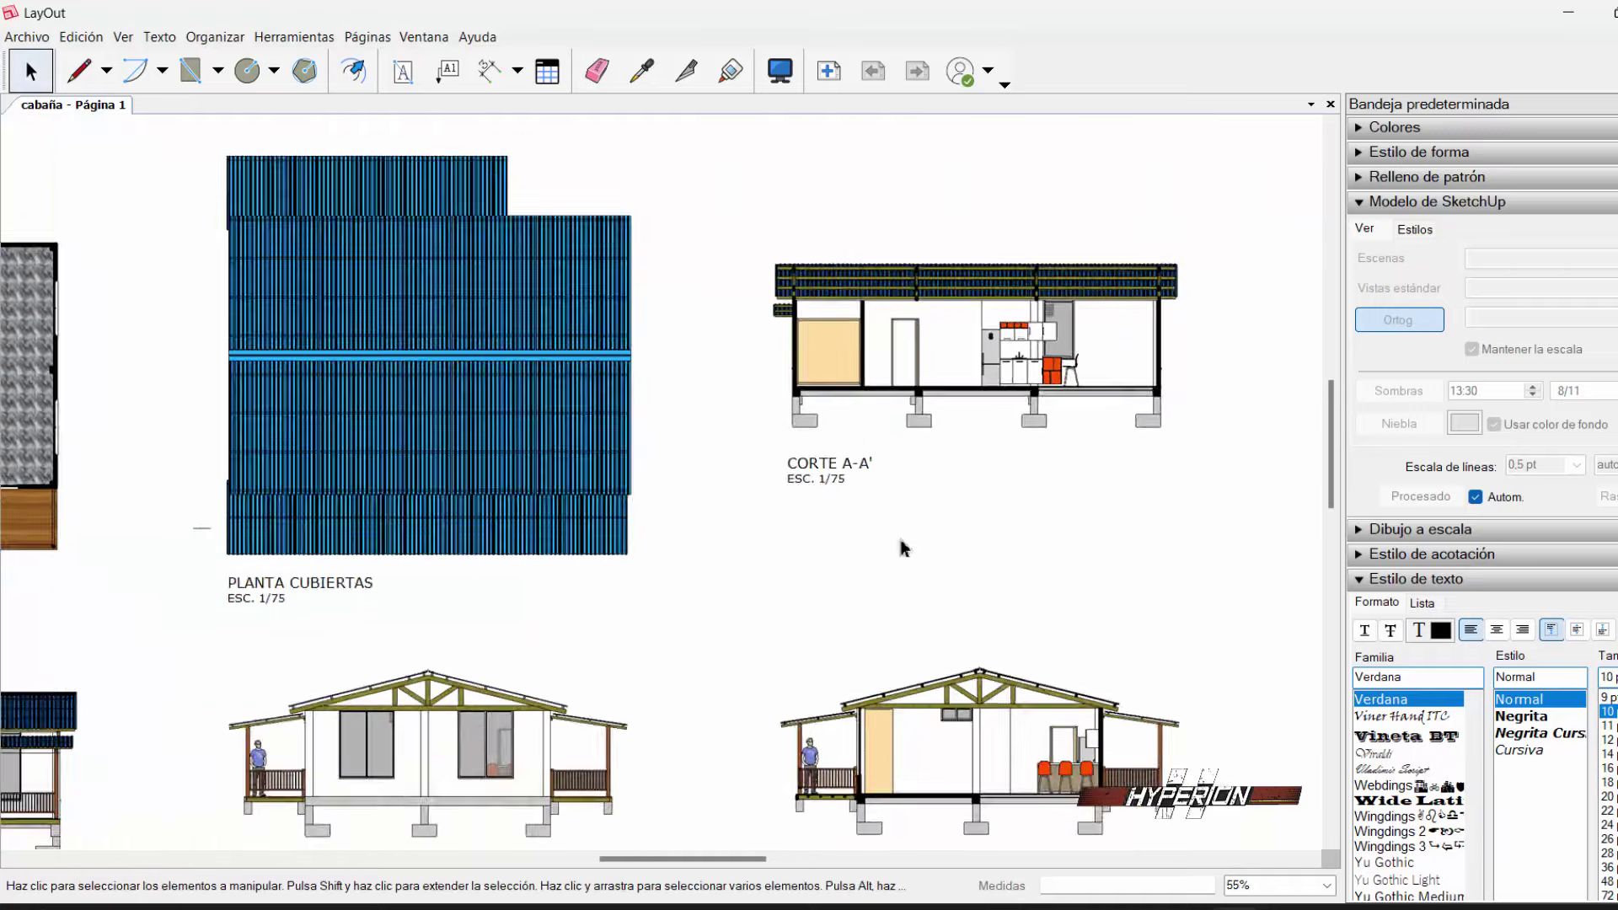
scroll(903, 549, "down", 3)
scroll(668, 469, "up", 2)
scroll(590, 396, "up", 1)
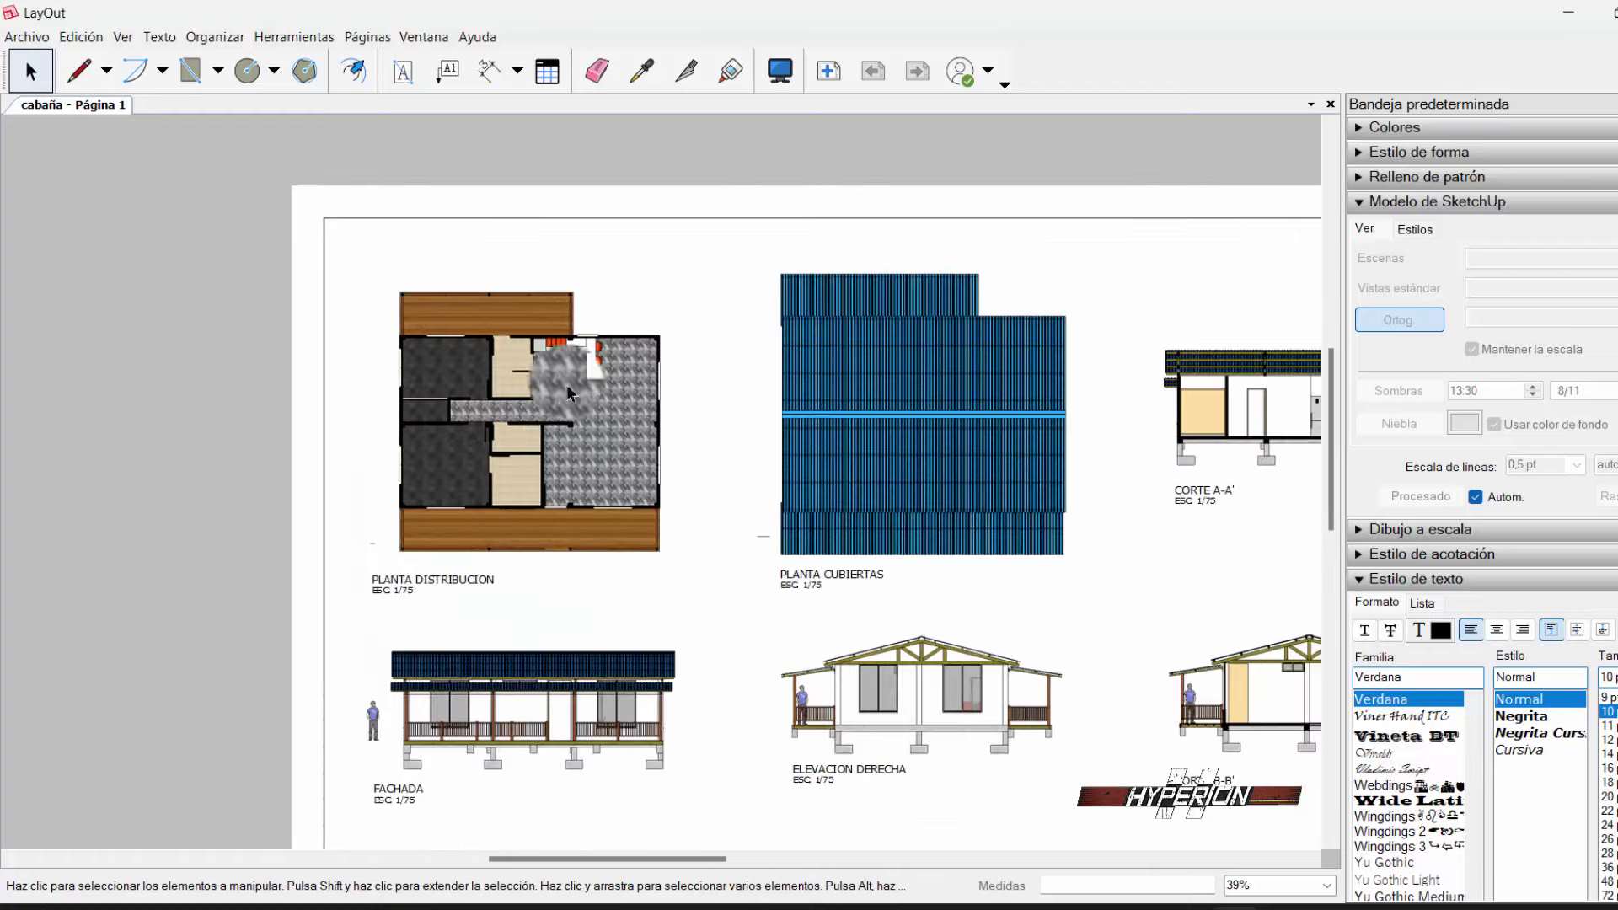
scroll(523, 354, "up", 1)
scroll(438, 270, "up", 2)
scroll(438, 269, "up", 1)
scroll(542, 463, "down", 2)
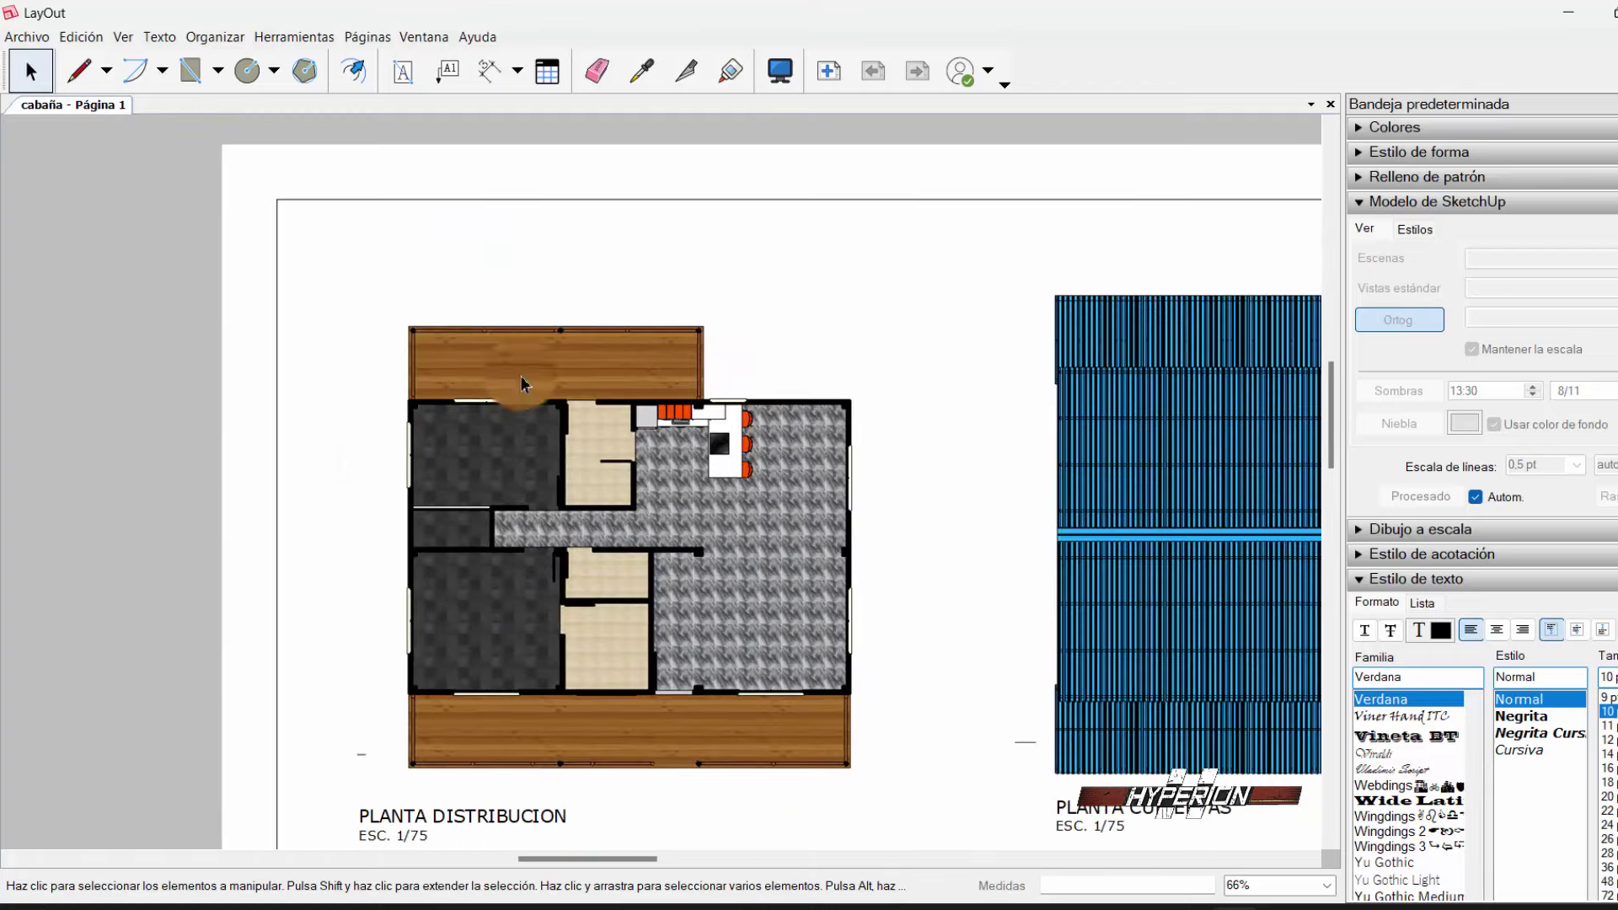
scroll(473, 350, "up", 2)
scroll(560, 423, "down", 1)
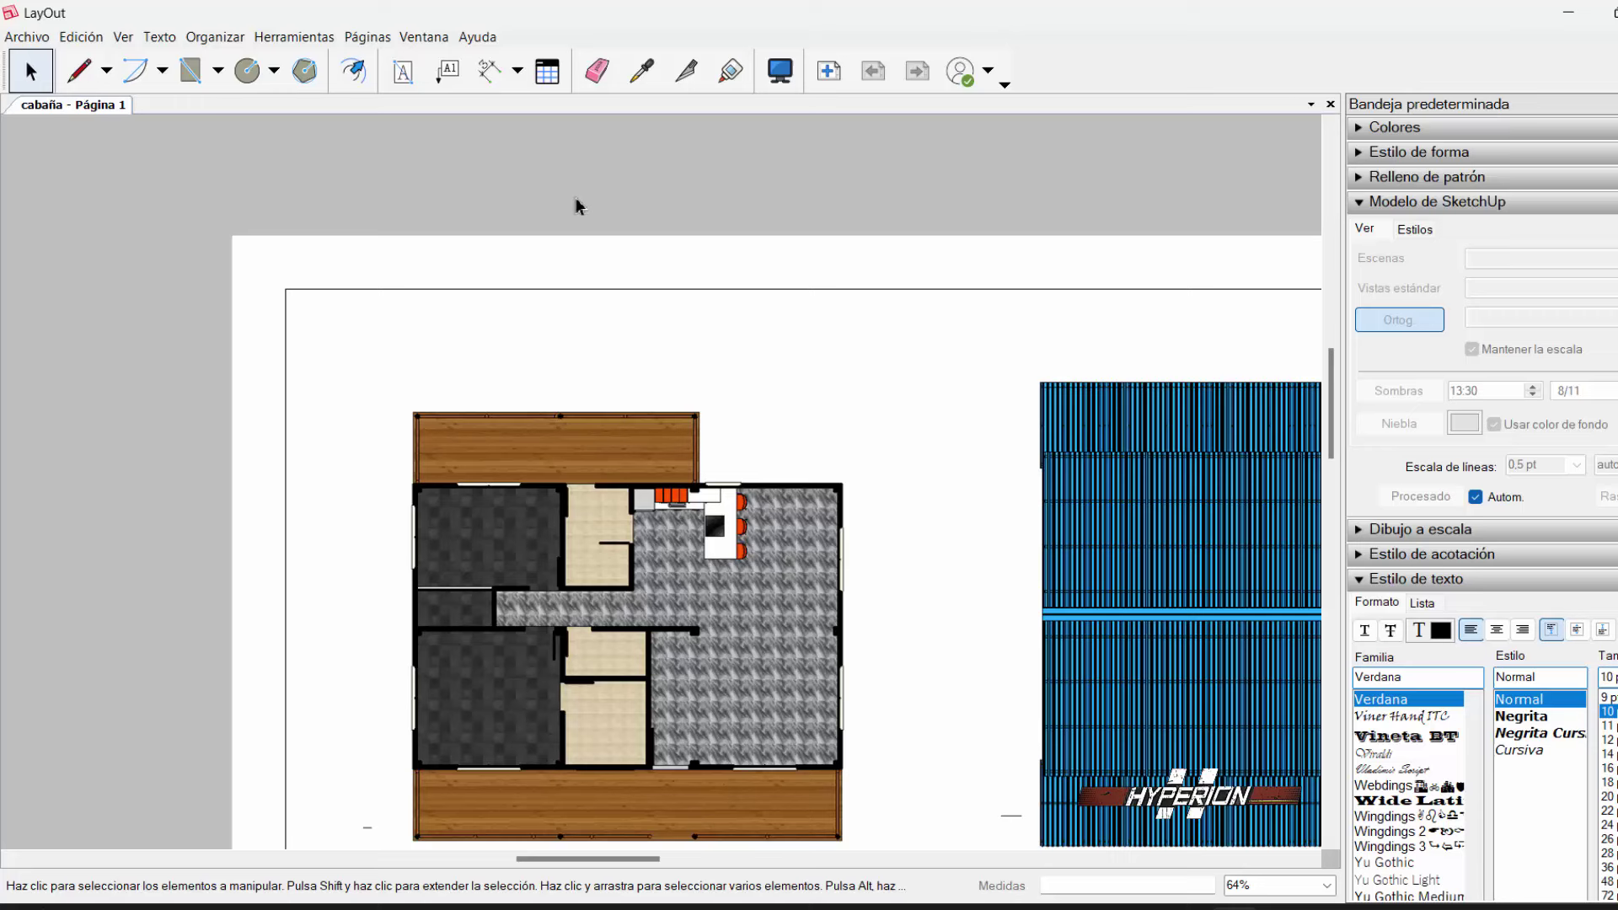
- Switch the Dimension tool to Linear, zoomed toward the plan's top-left corner
left_click(521, 78)
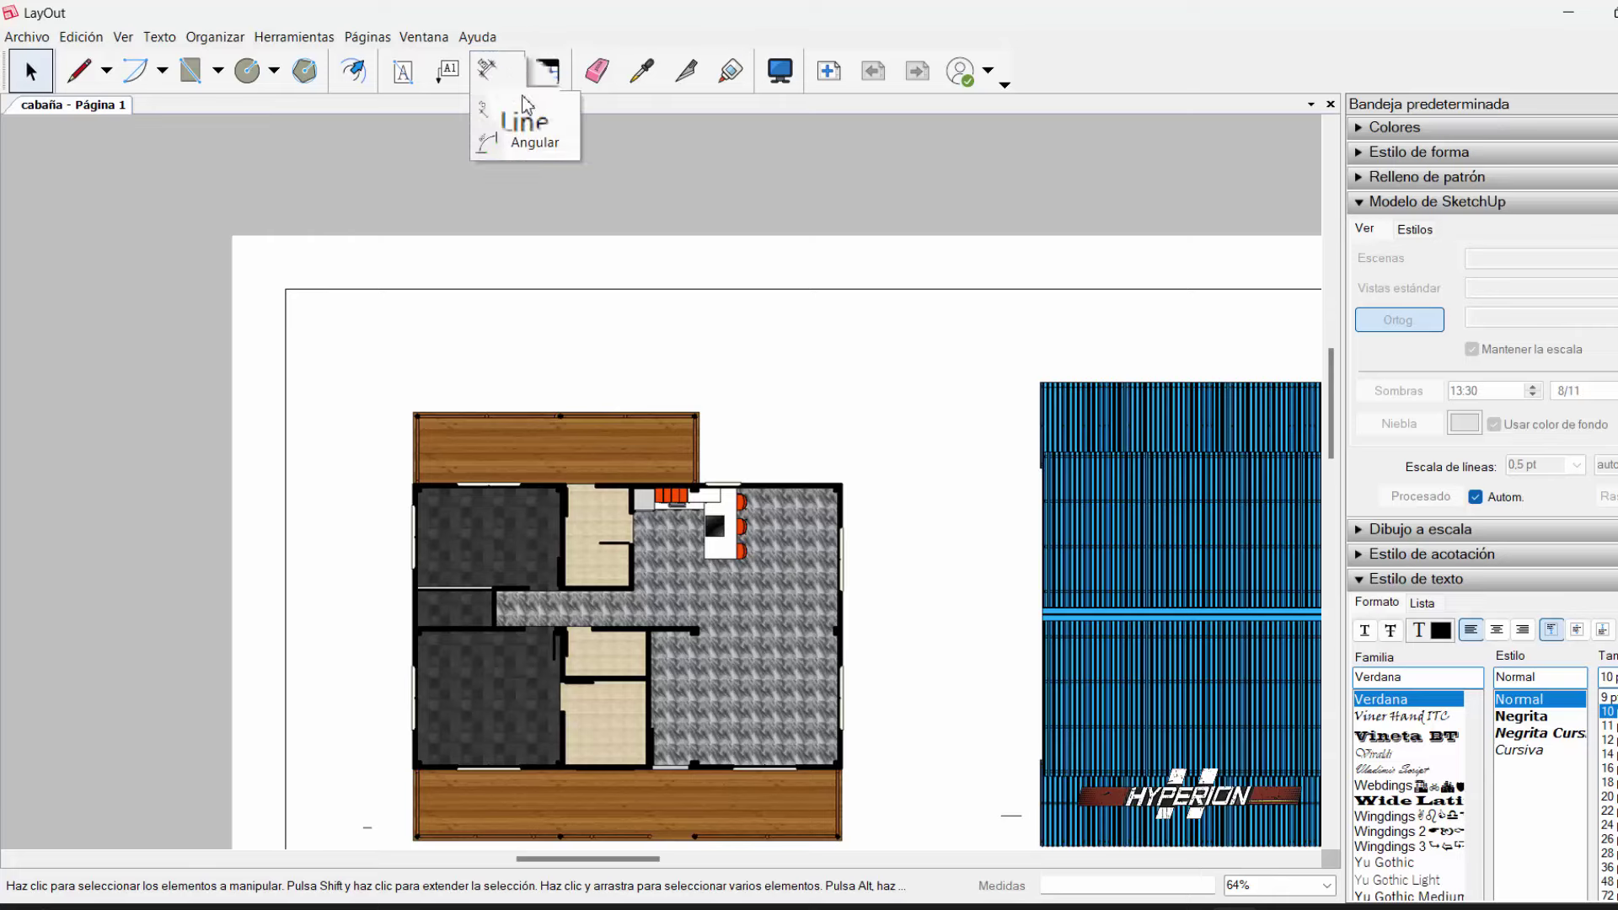
left_click(523, 106)
scroll(396, 417, "up", 2)
scroll(404, 417, "up", 2)
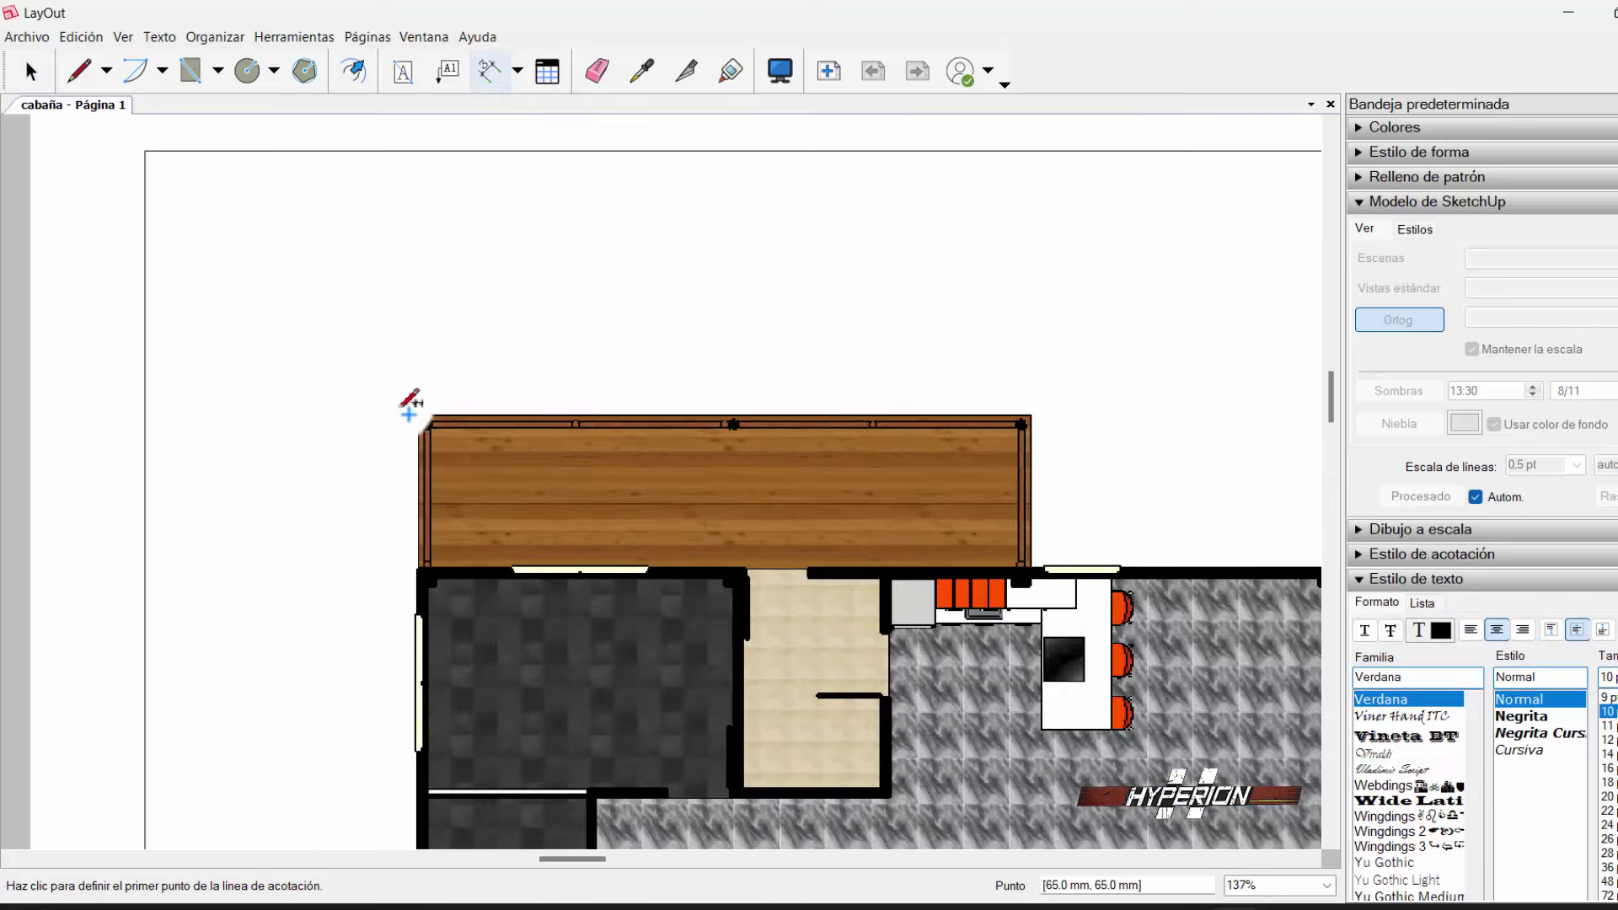
scroll(403, 406, "up", 1)
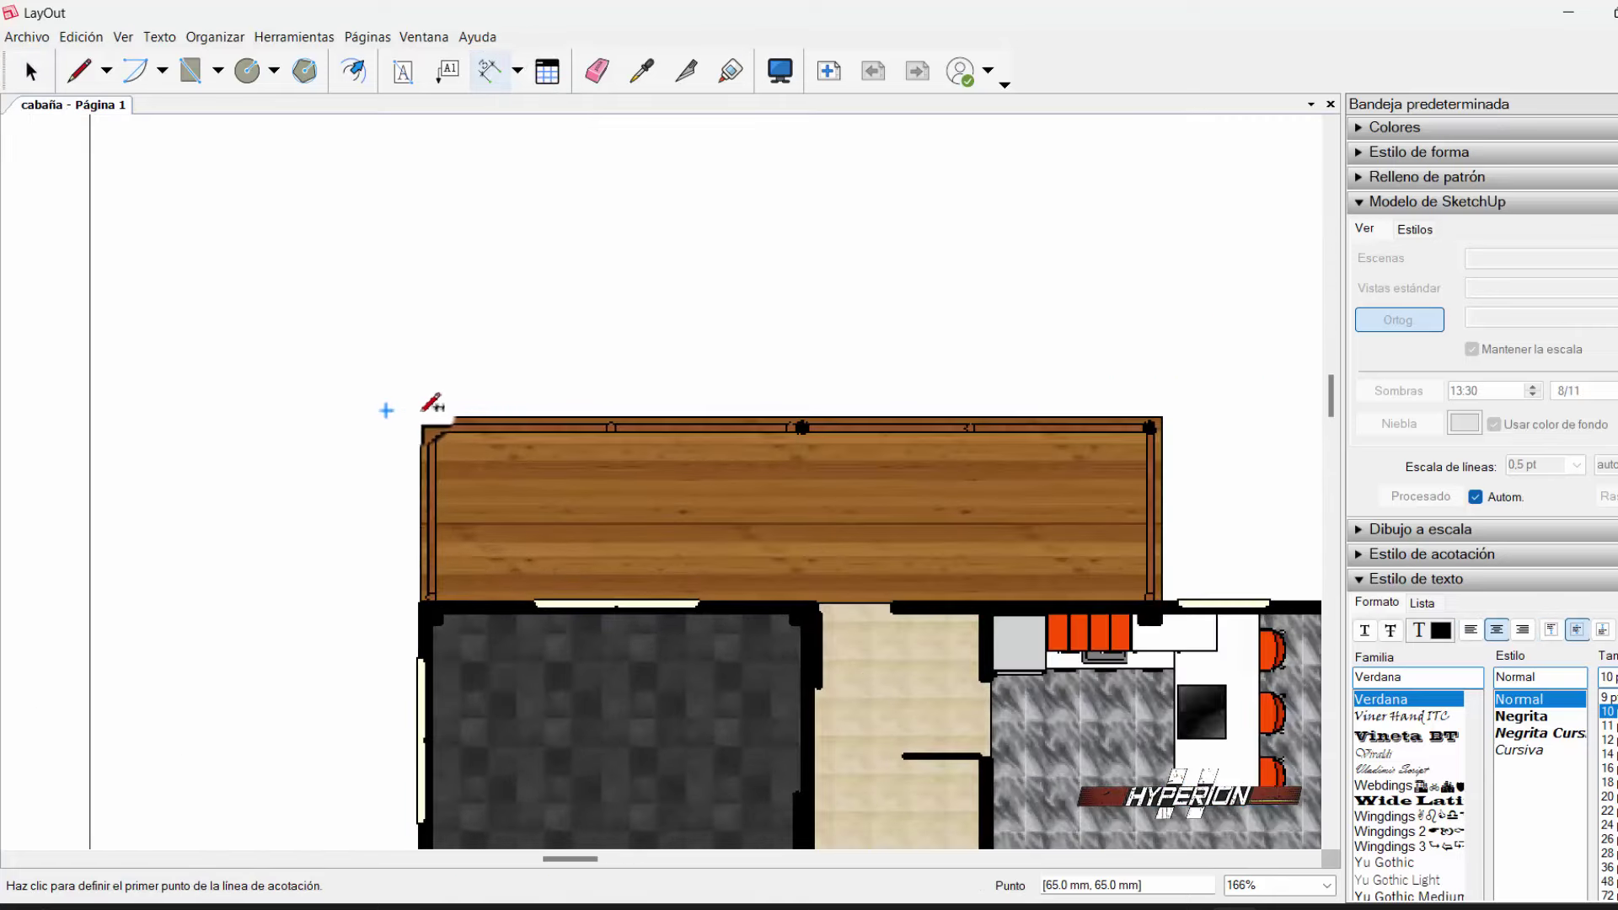
- Choose Linear dimensions and collapse the SketchUp Model and Text Style panels
left_click(518, 71)
left_click(517, 126)
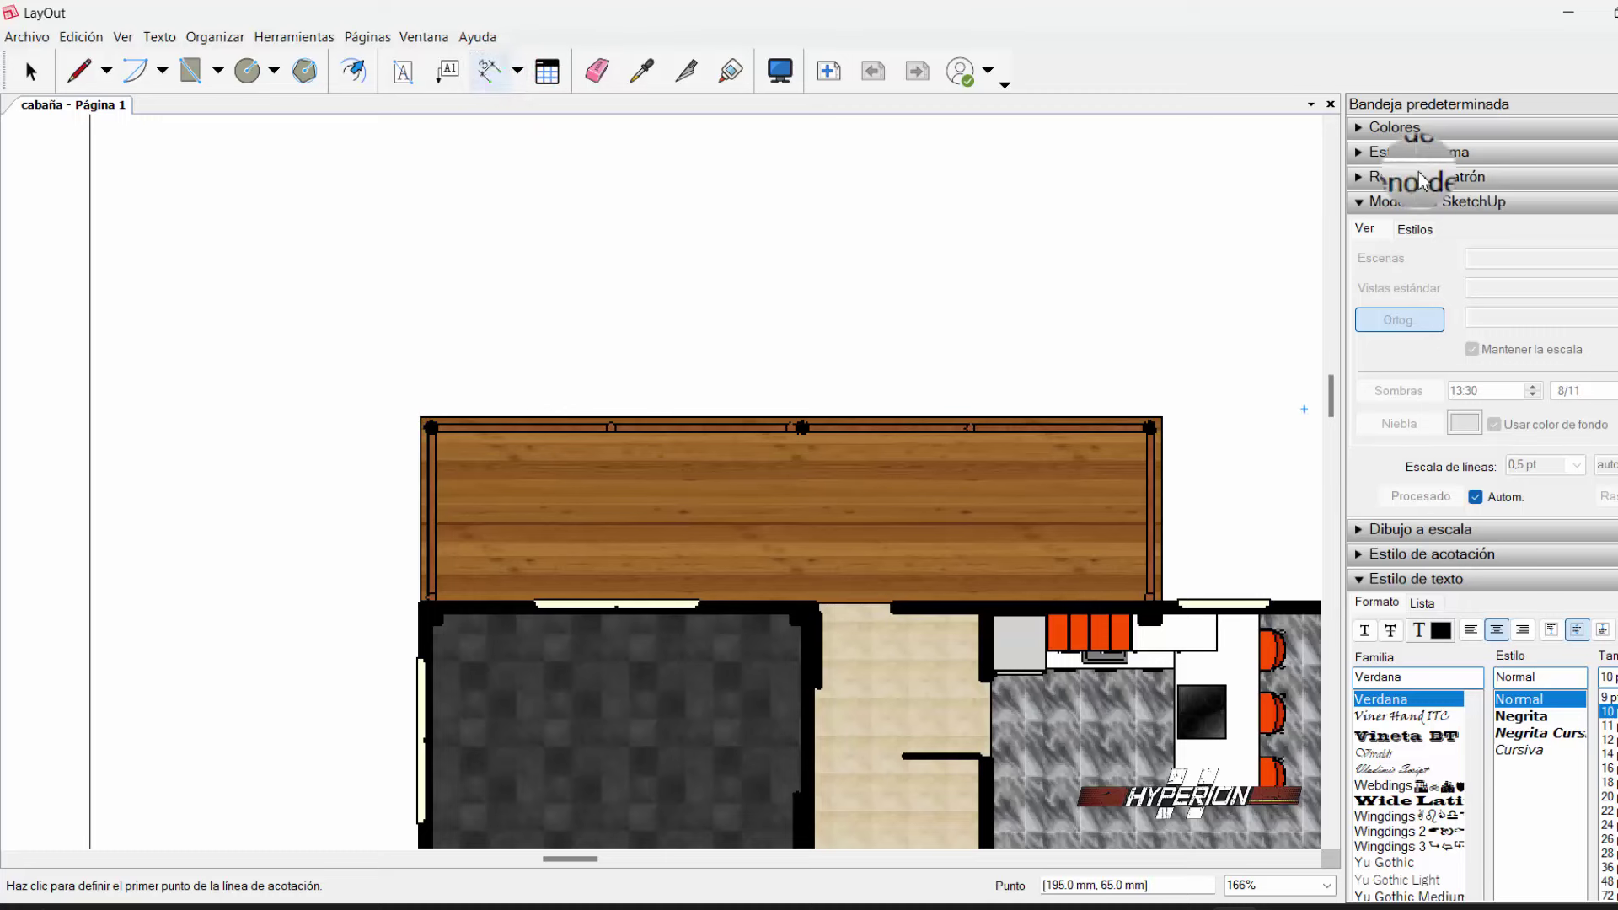
left_click(1360, 202)
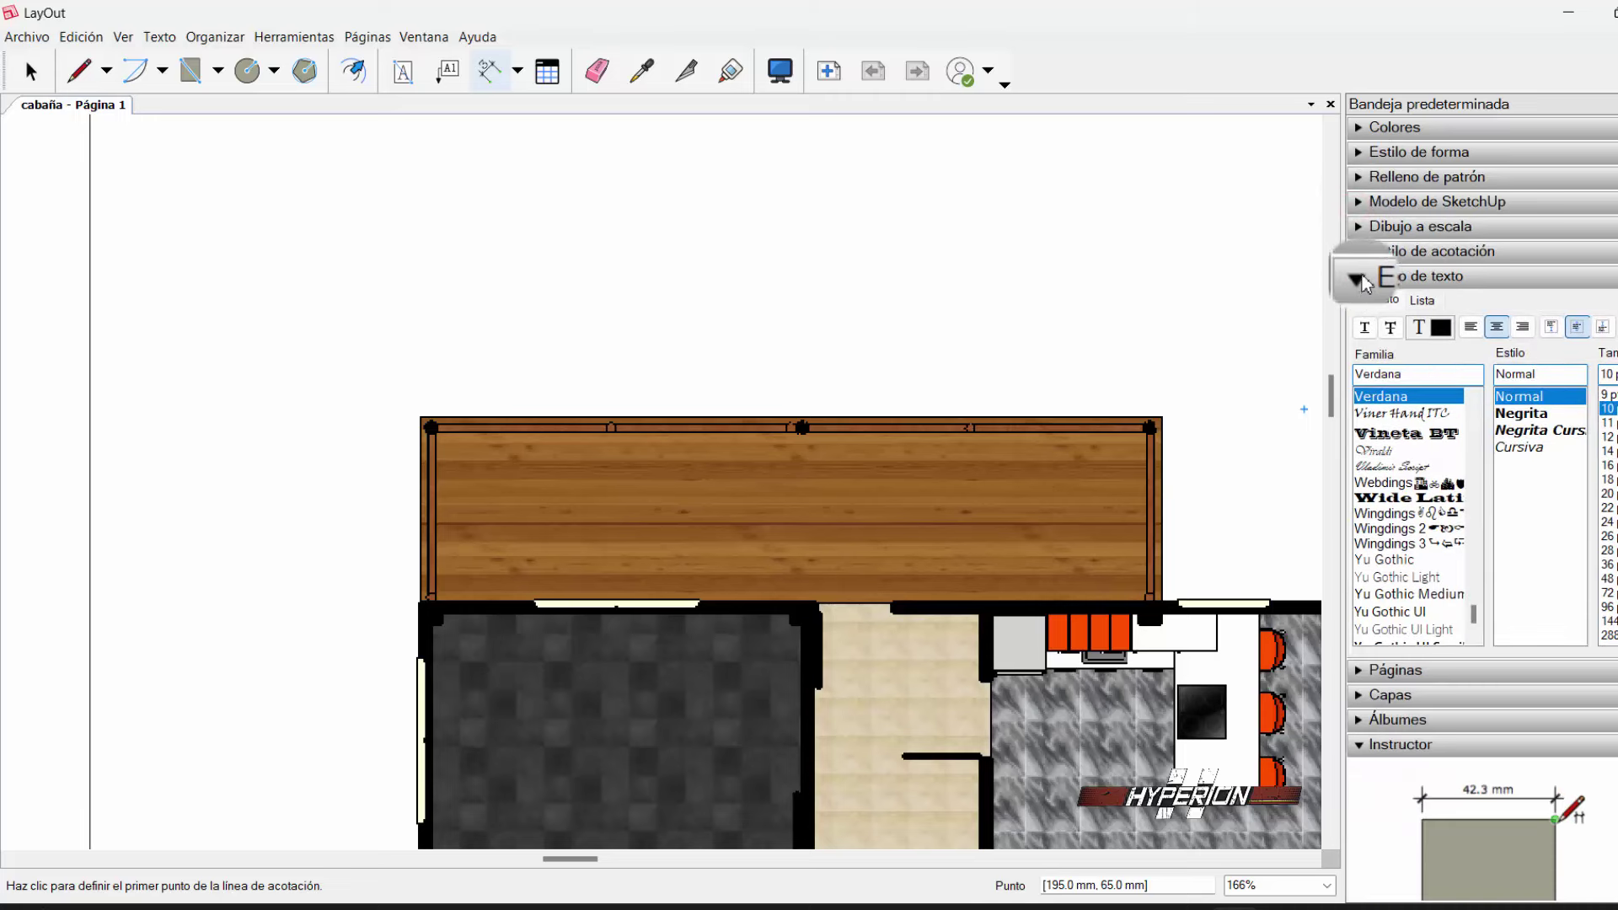
left_click(1395, 277)
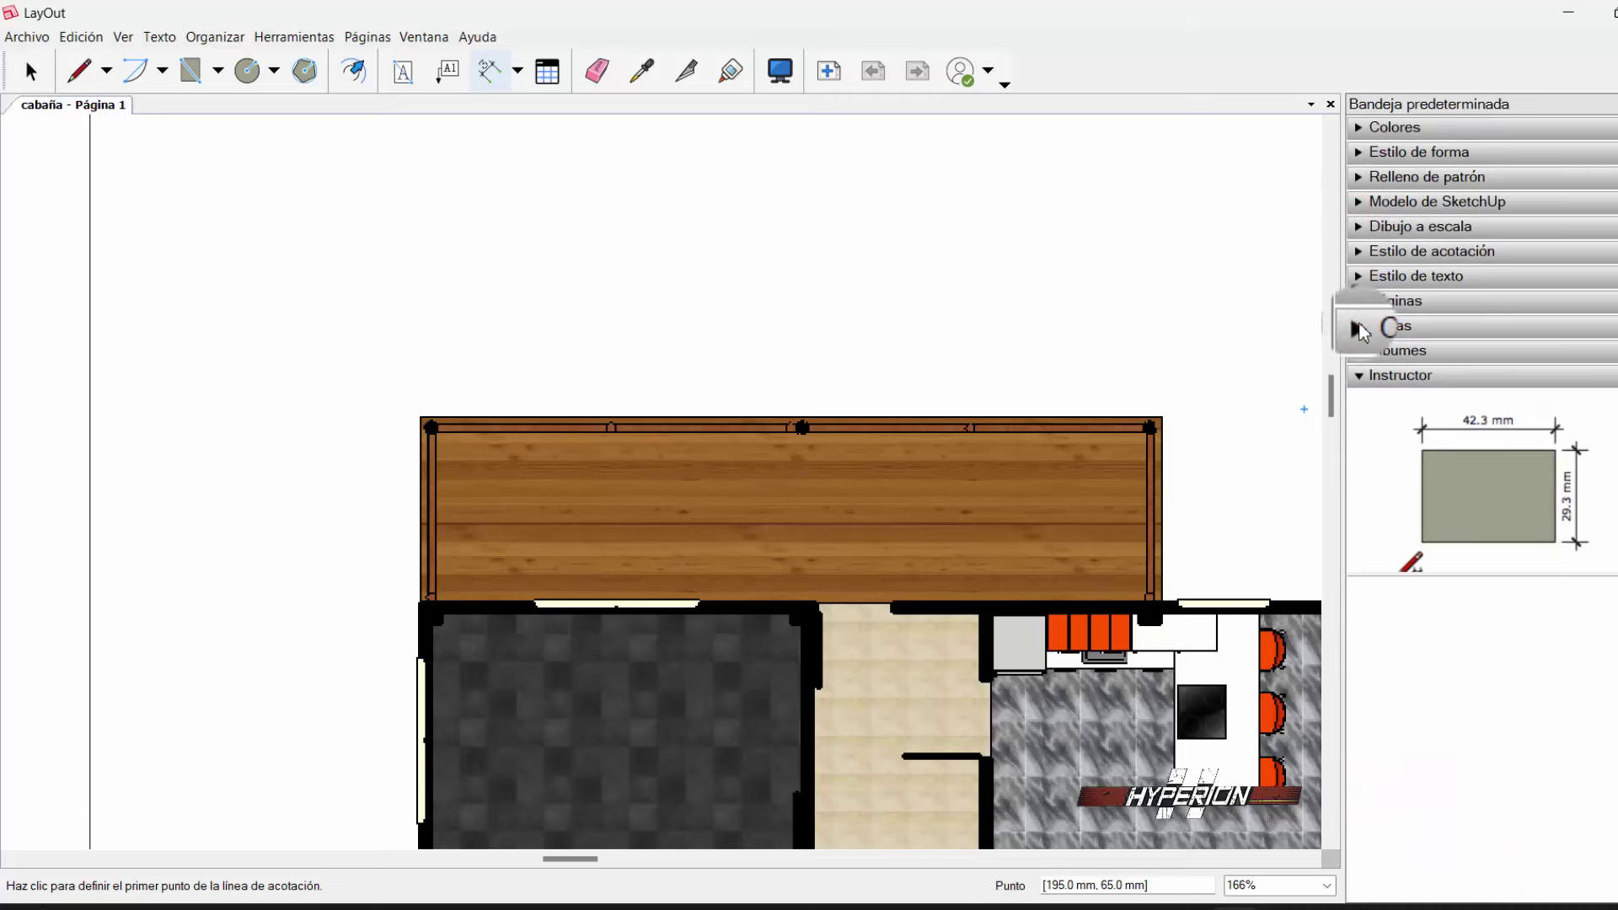
- Add a new layer named COTAS in the Layers panel
left_click(1365, 325)
left_click(1371, 357)
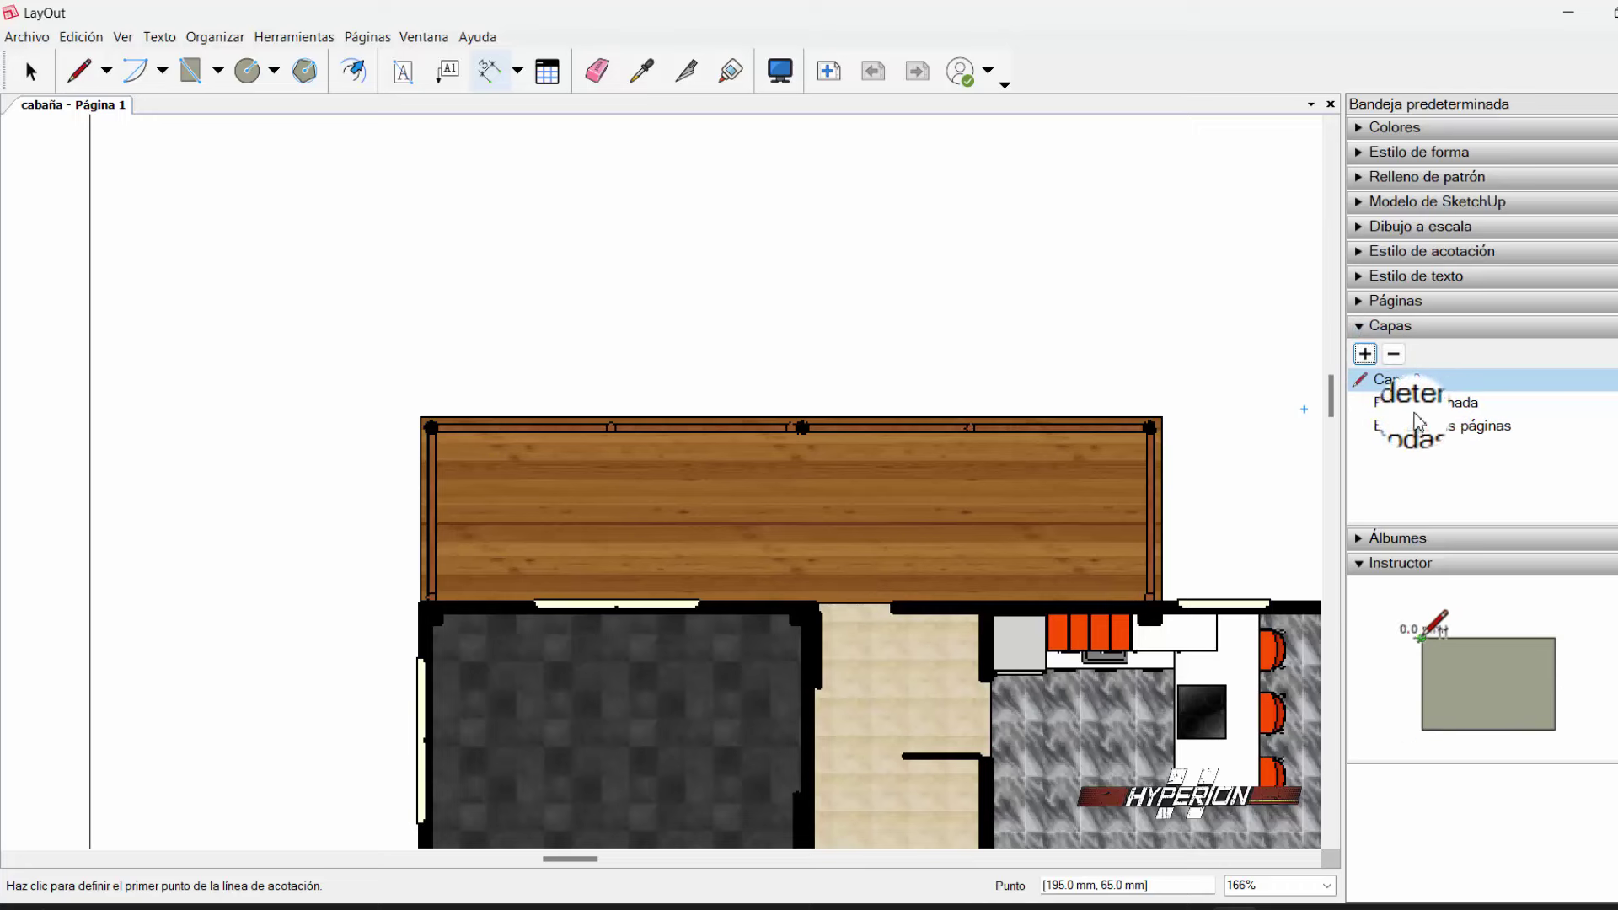
double_click(1423, 381)
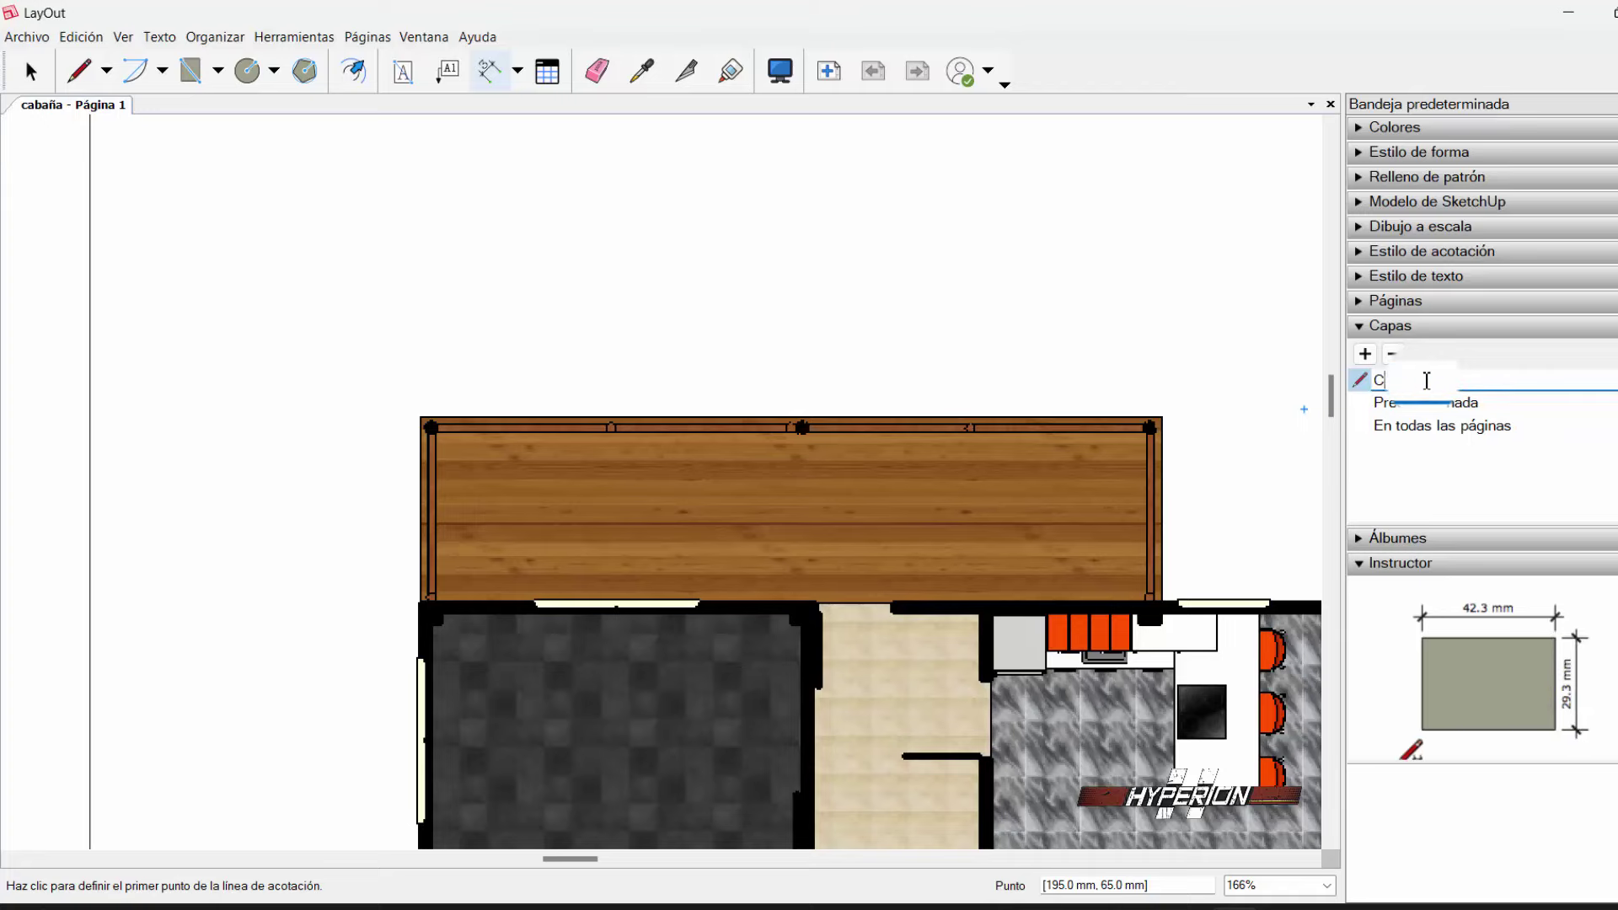
key("Return")
scroll(574, 528, "down", 5)
- Select the Linear Dimension tool over the floor plan
scroll(575, 528, "down", 3)
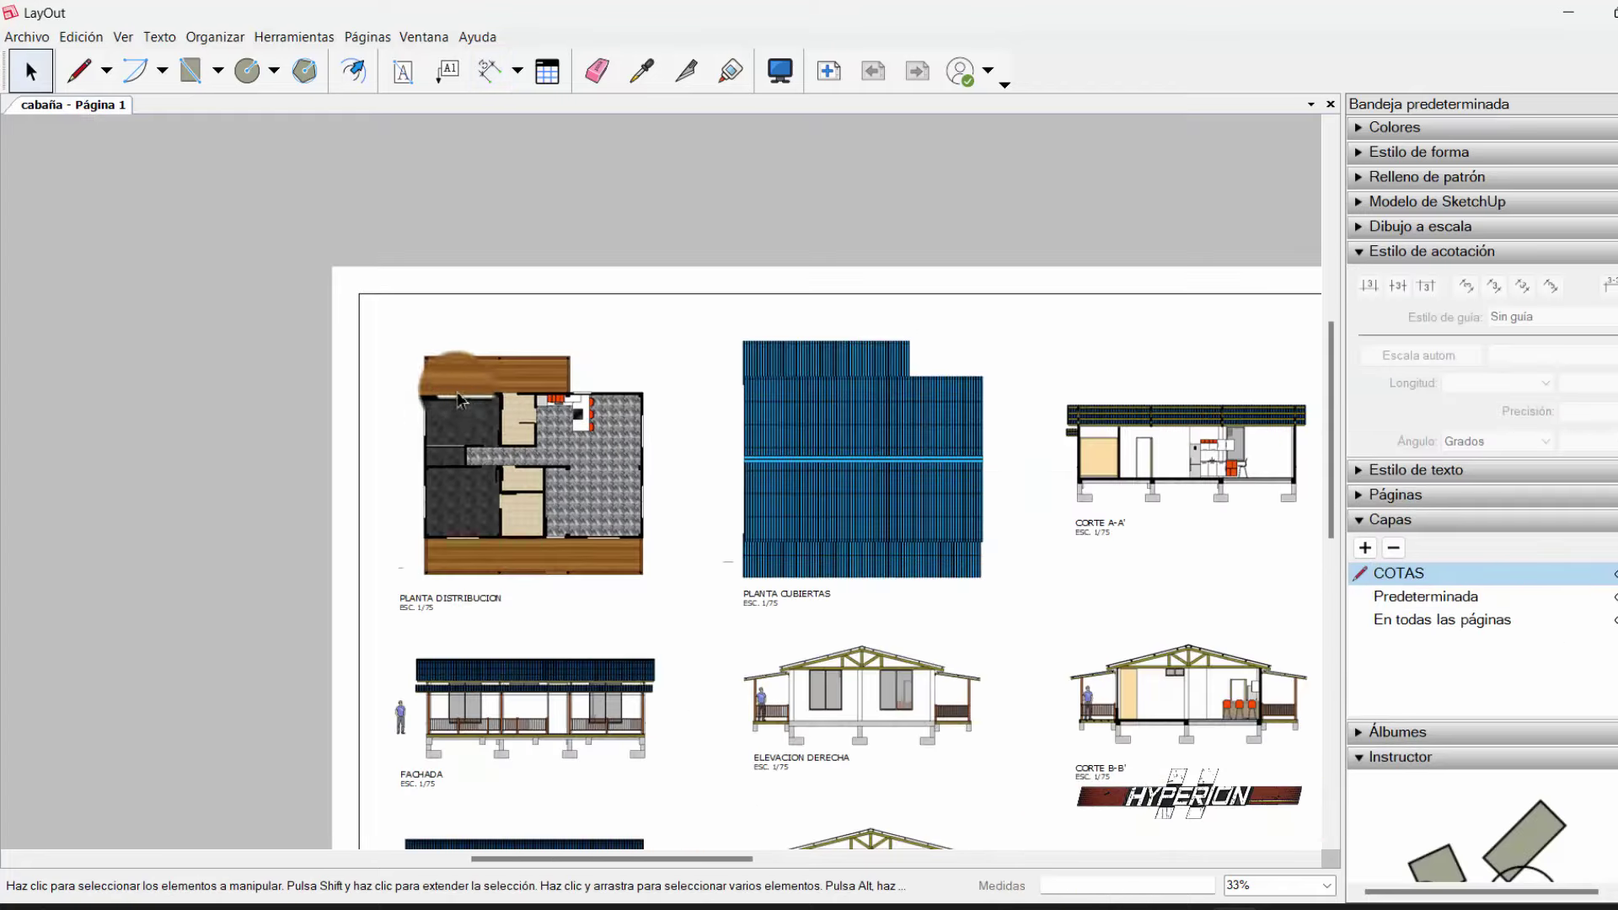
scroll(561, 386, "down", 1)
scroll(556, 401, "up", 1)
scroll(552, 413, "up", 1)
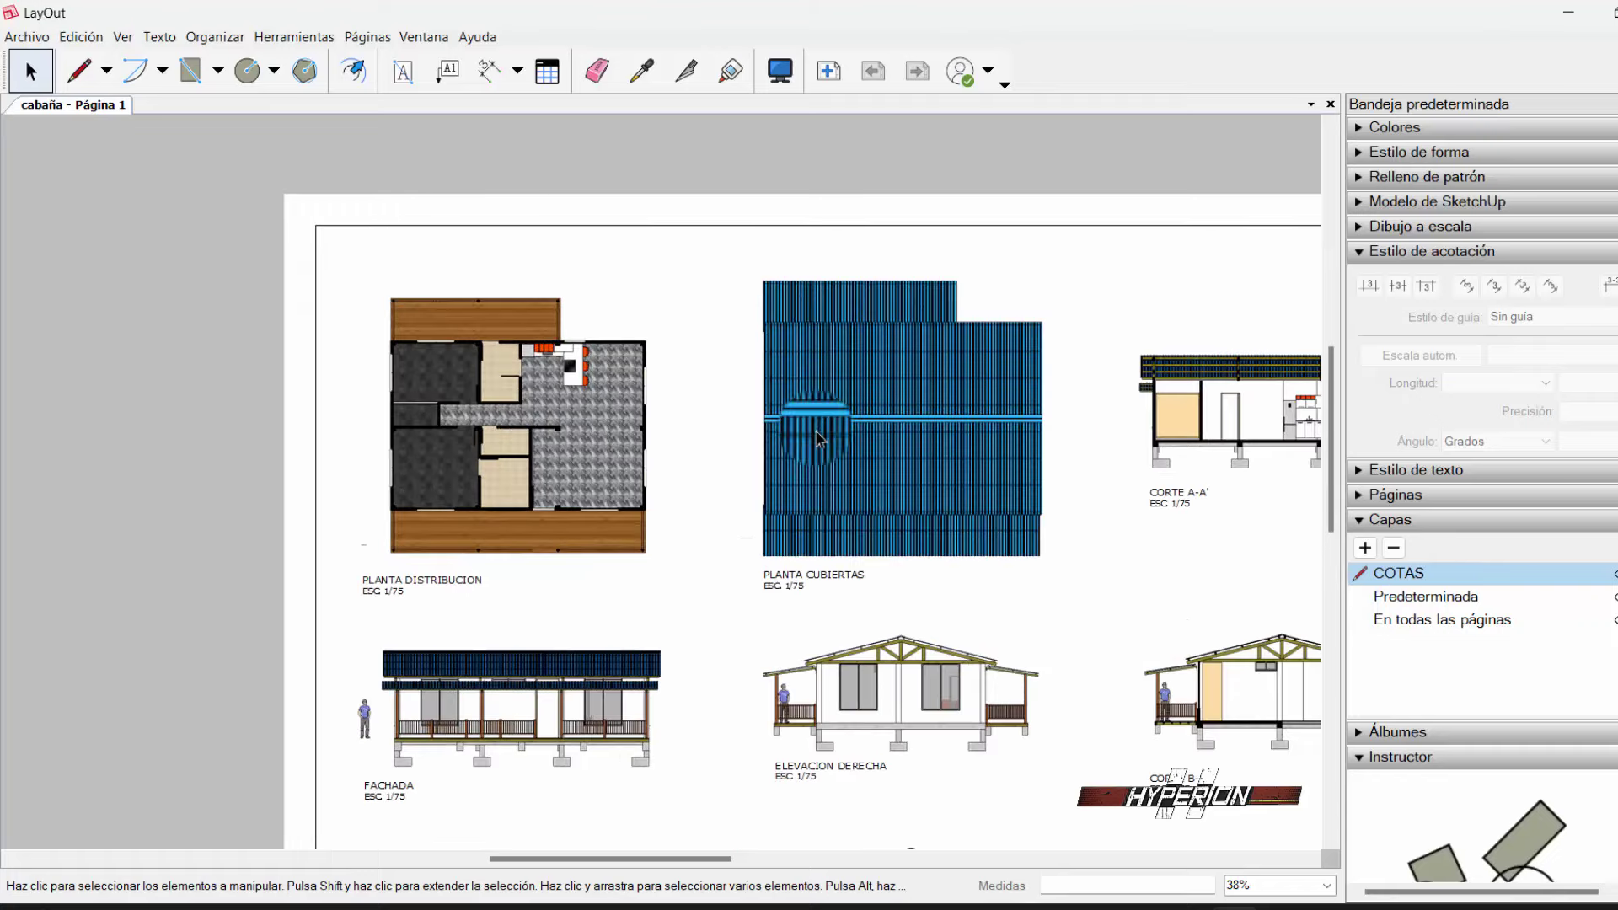
scroll(416, 447, "up", 1)
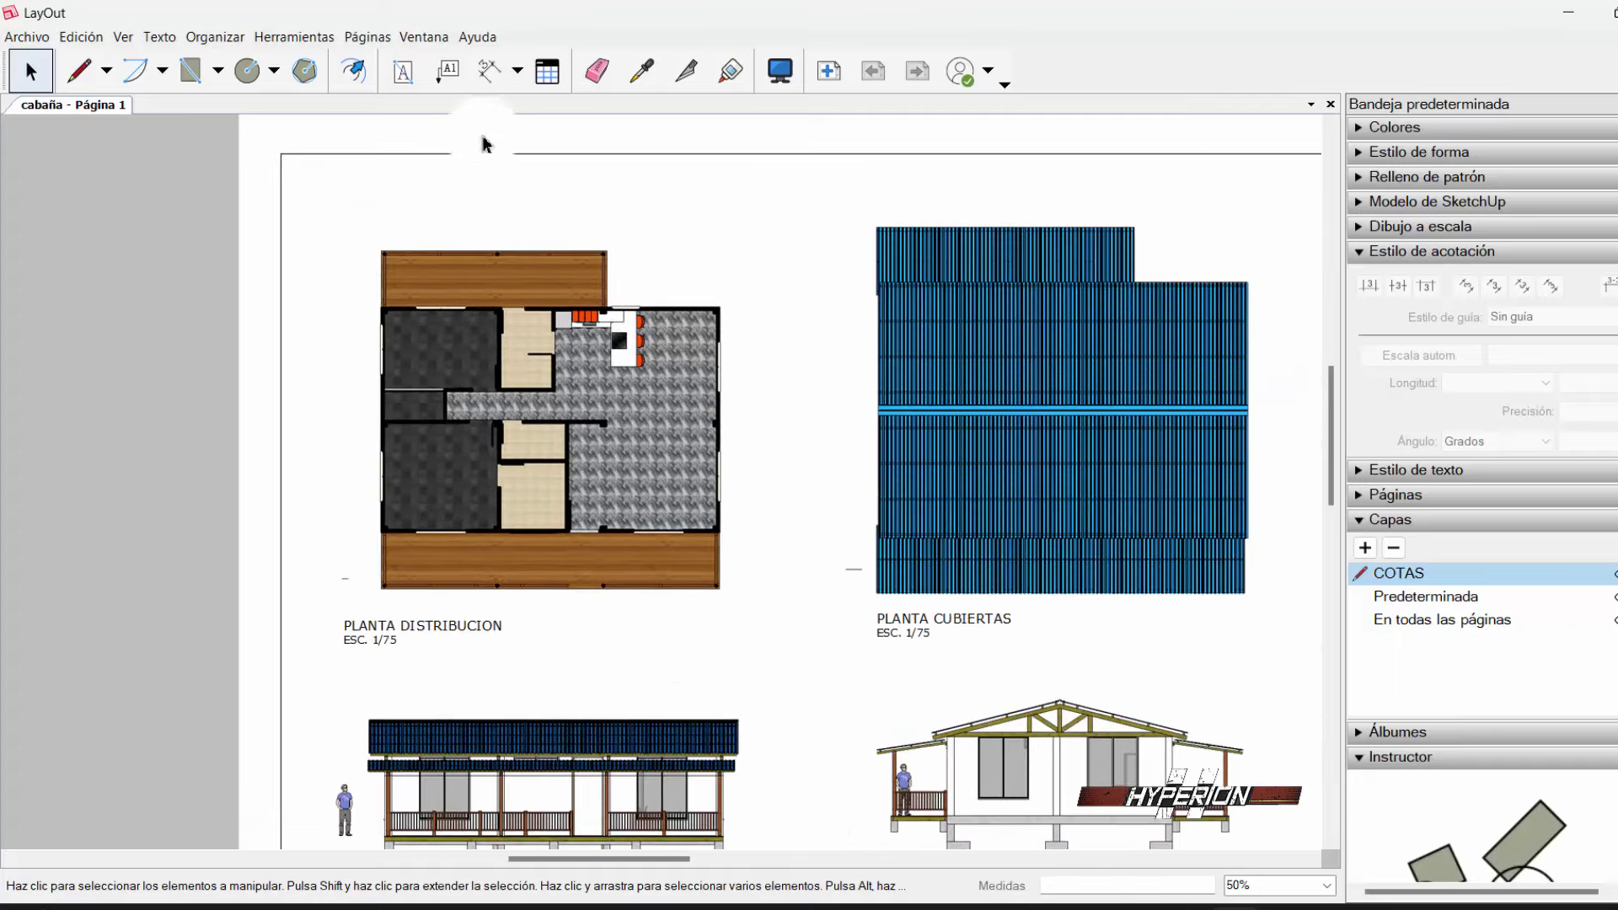
left_click(517, 72)
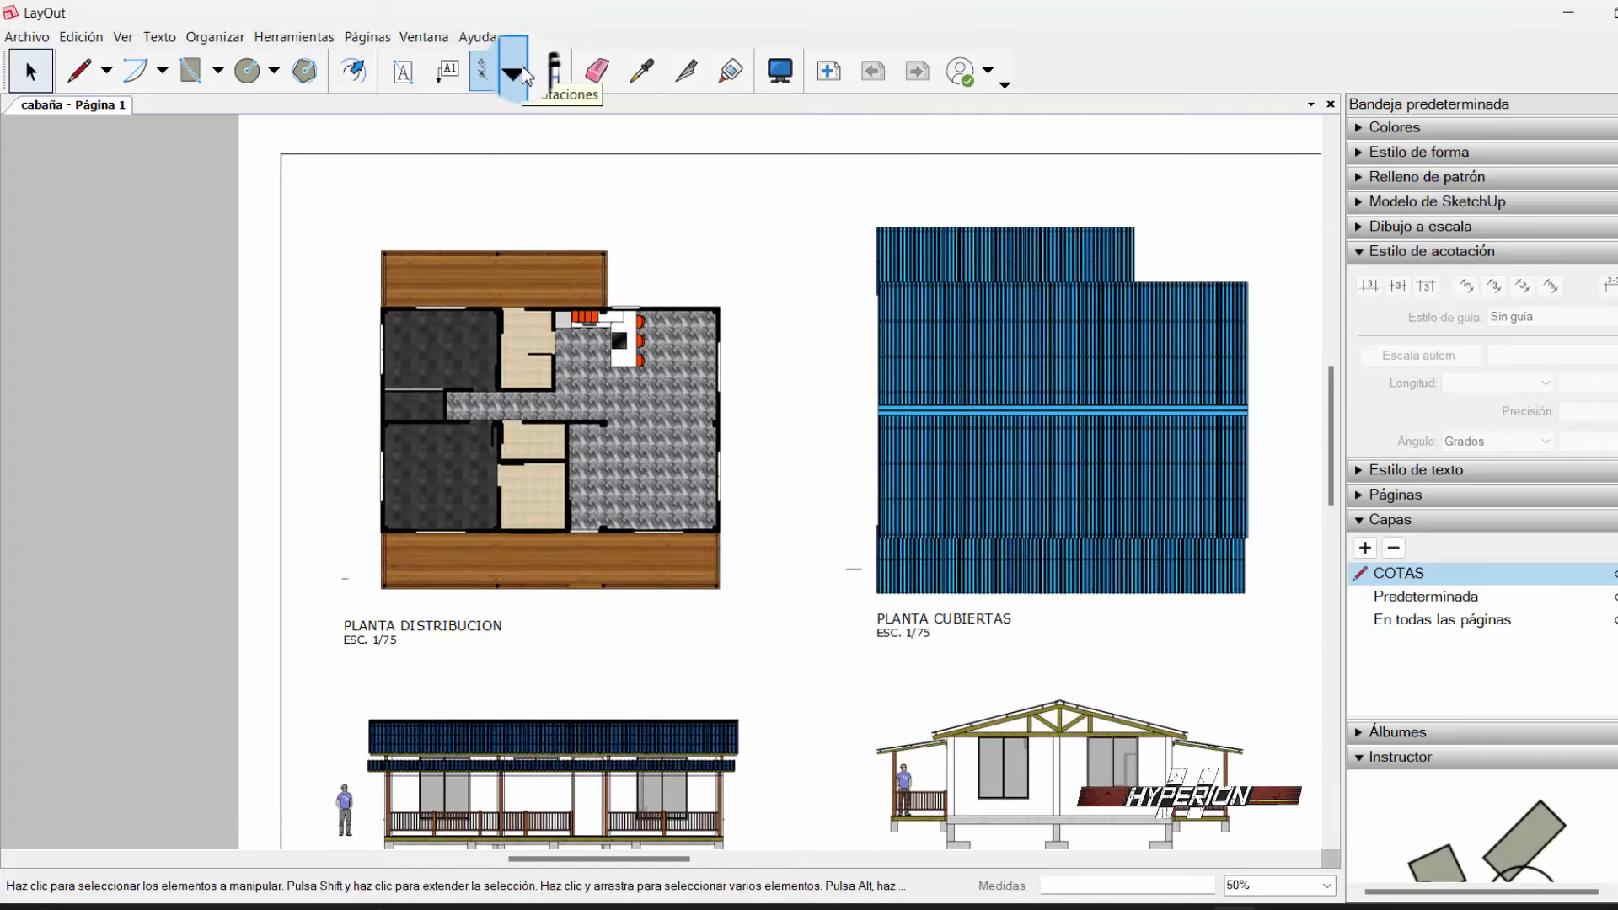
left_click(519, 117)
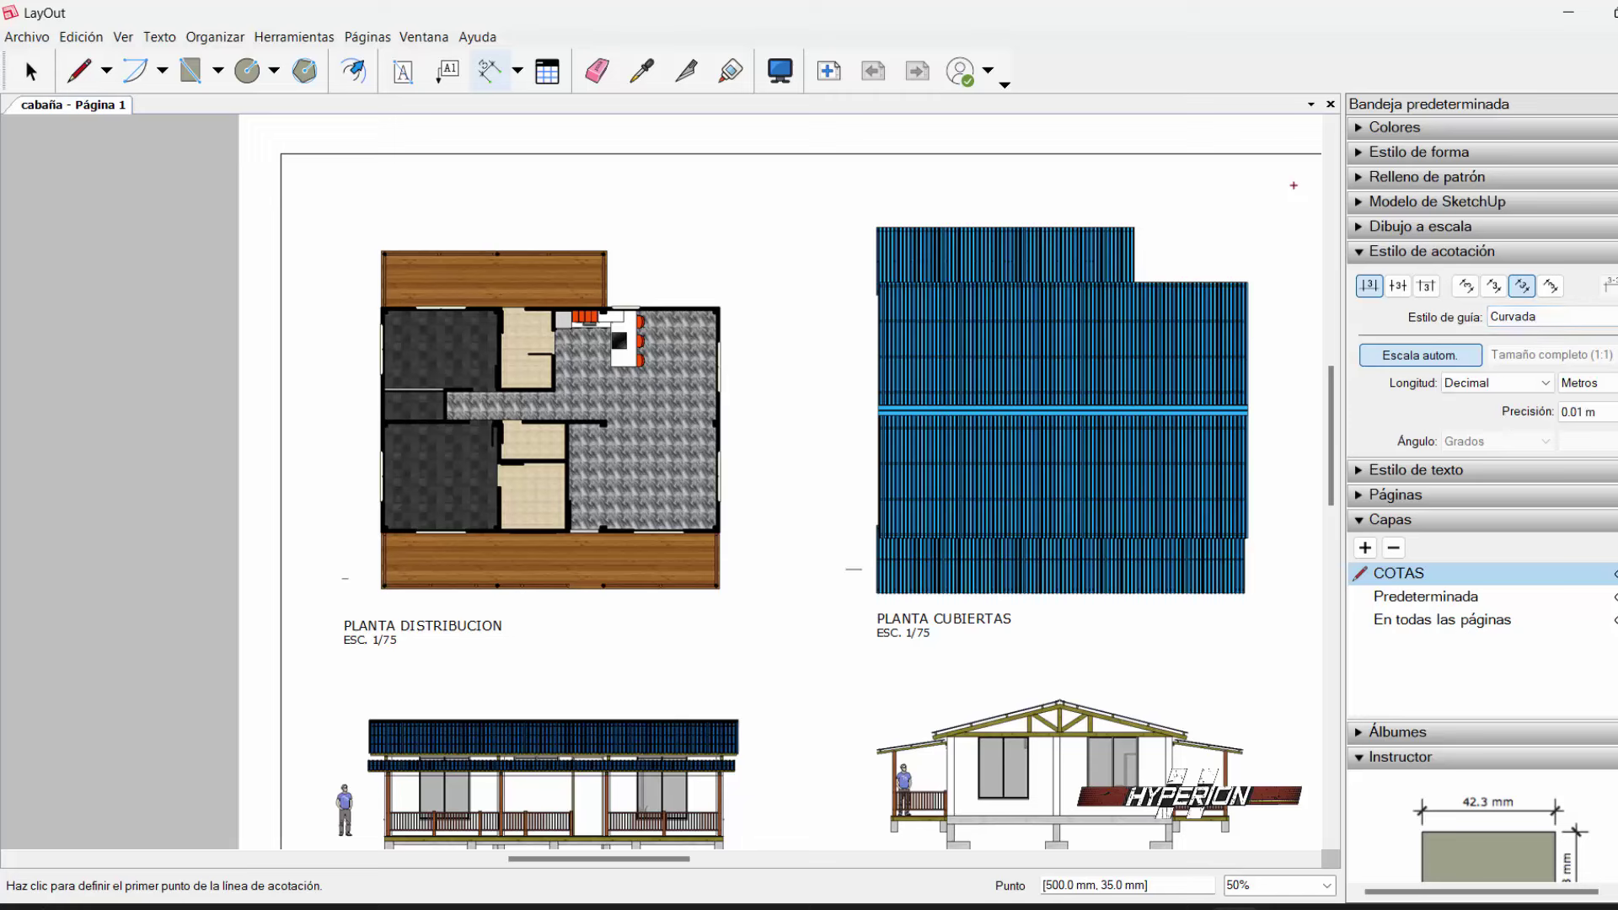
- Set dimension precision to 0.1 and expand the text style settings
left_click(1598, 412)
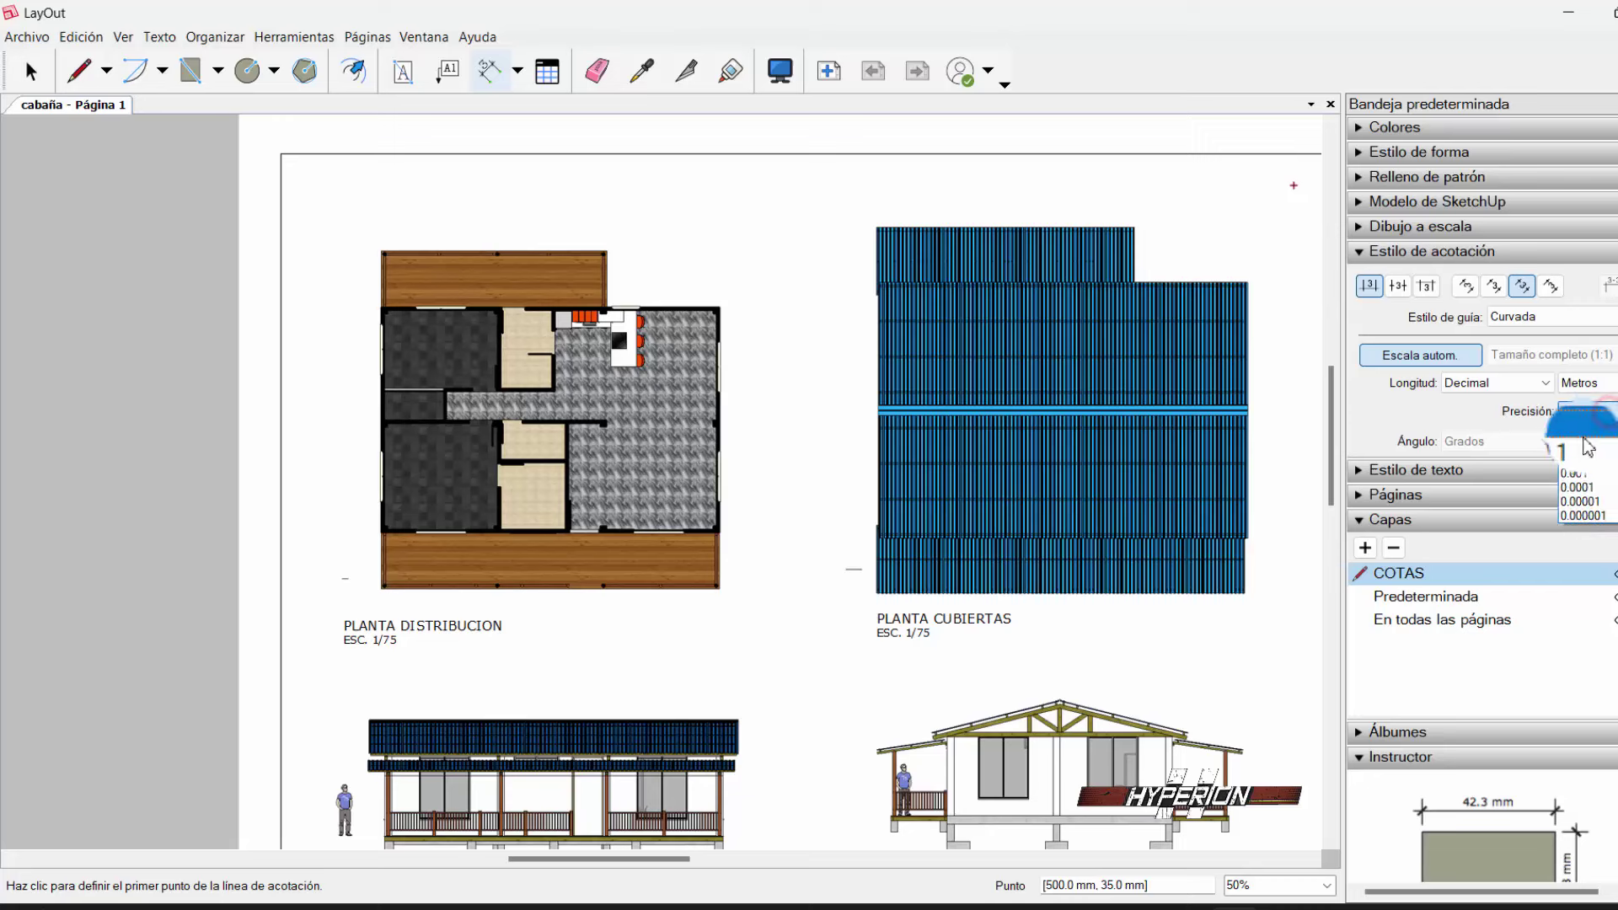
left_click(1584, 440)
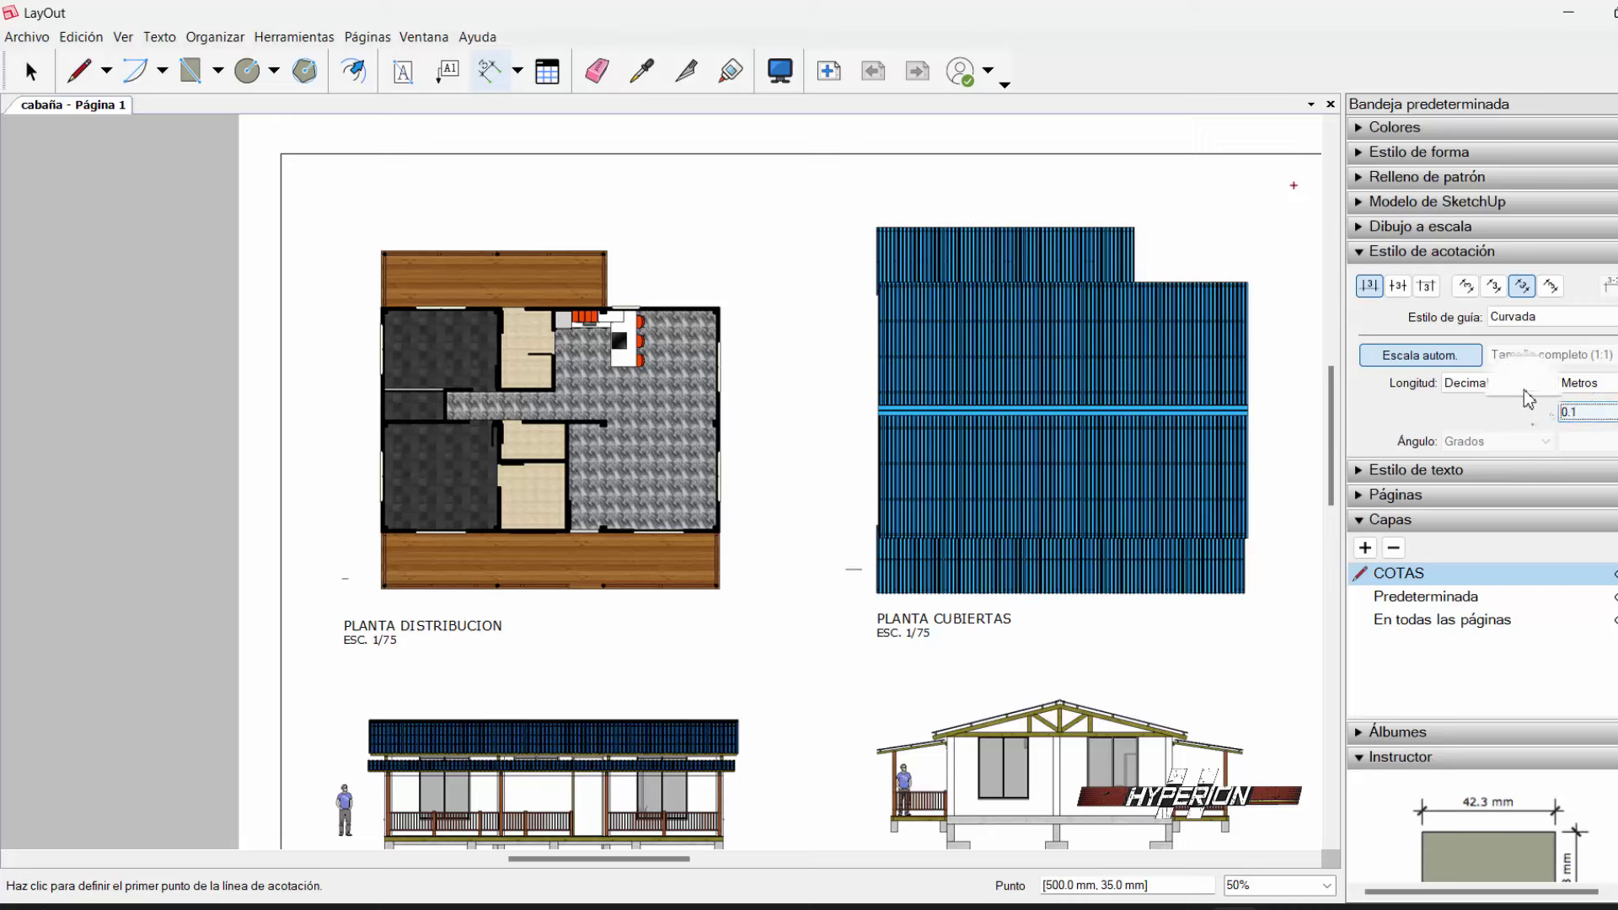
left_click(1452, 445)
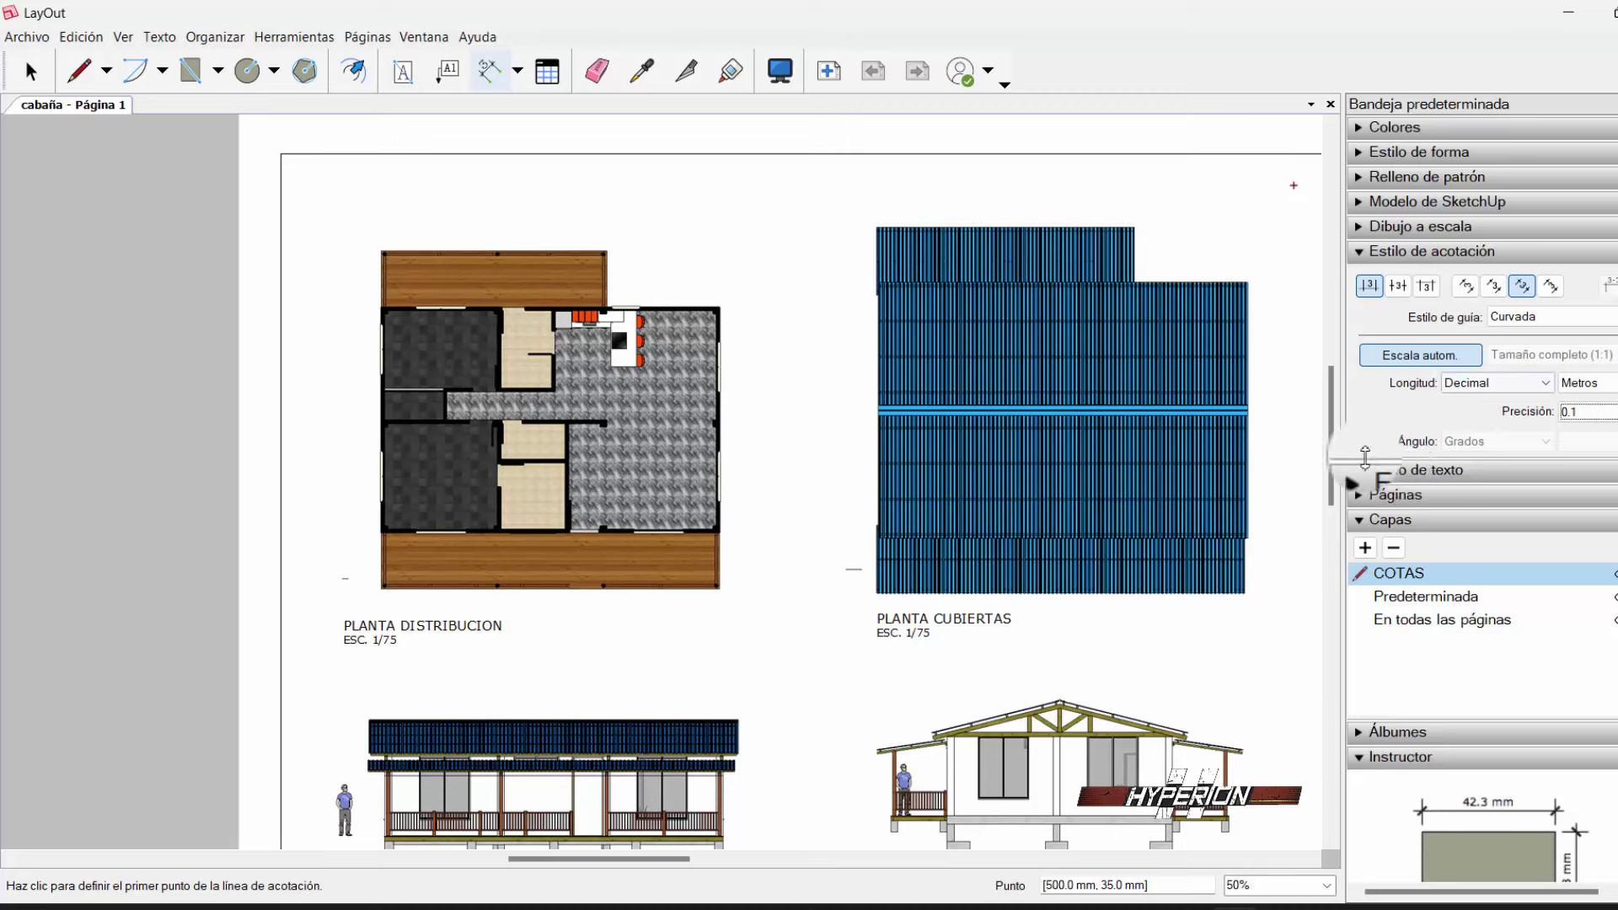
left_click(1361, 470)
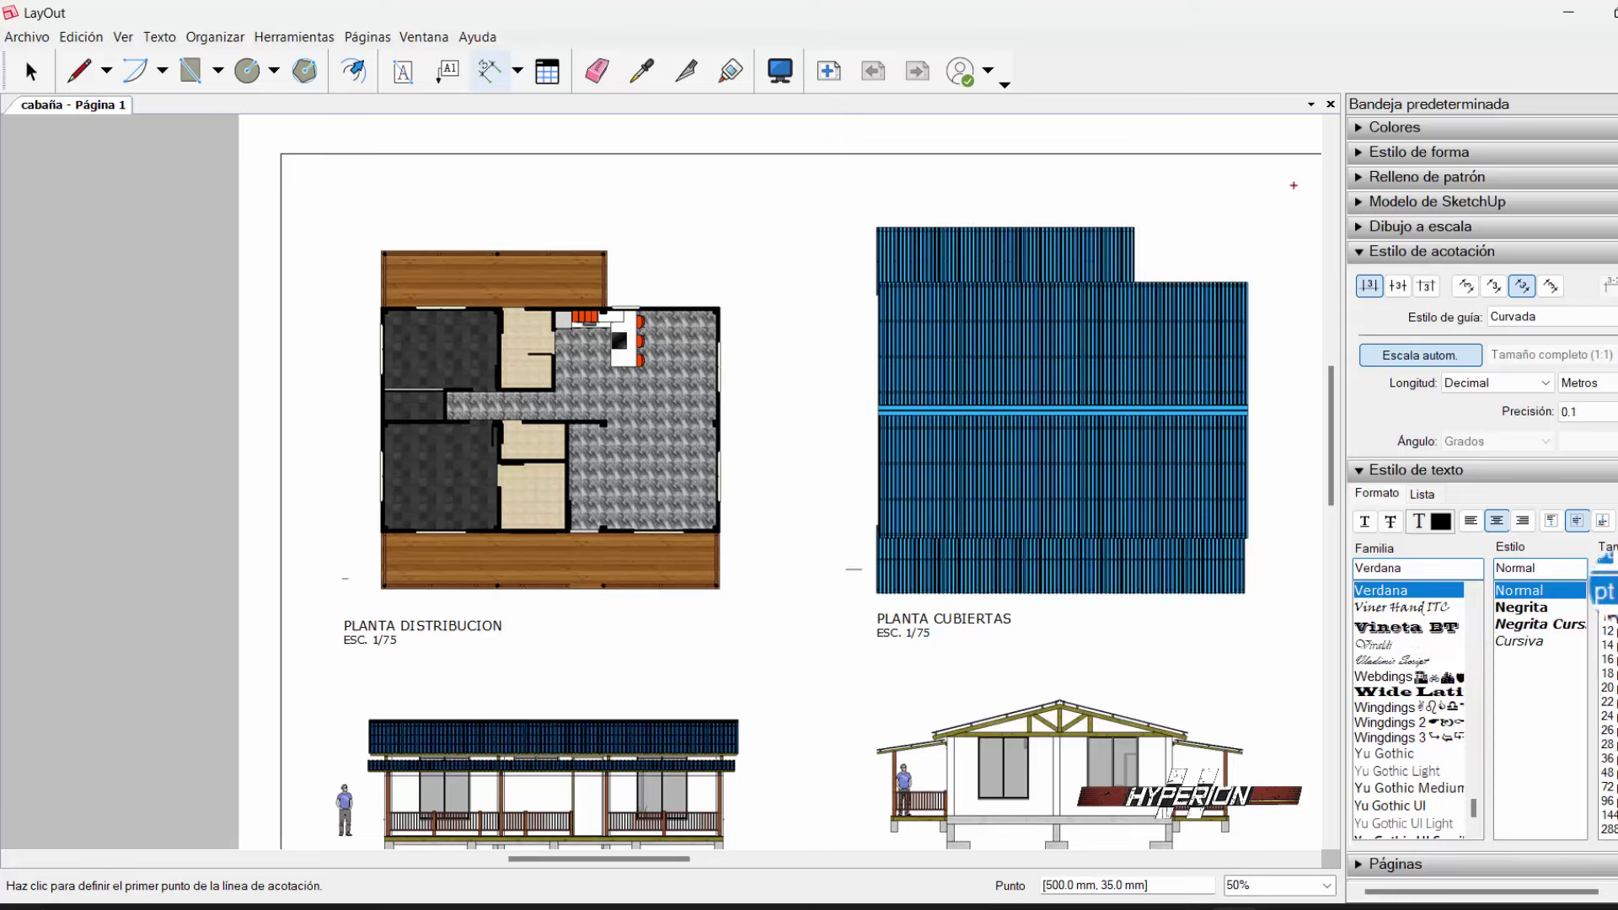
- Dimension the deck's top edge with an 8.0 measurement
scroll(397, 238, "up", 4)
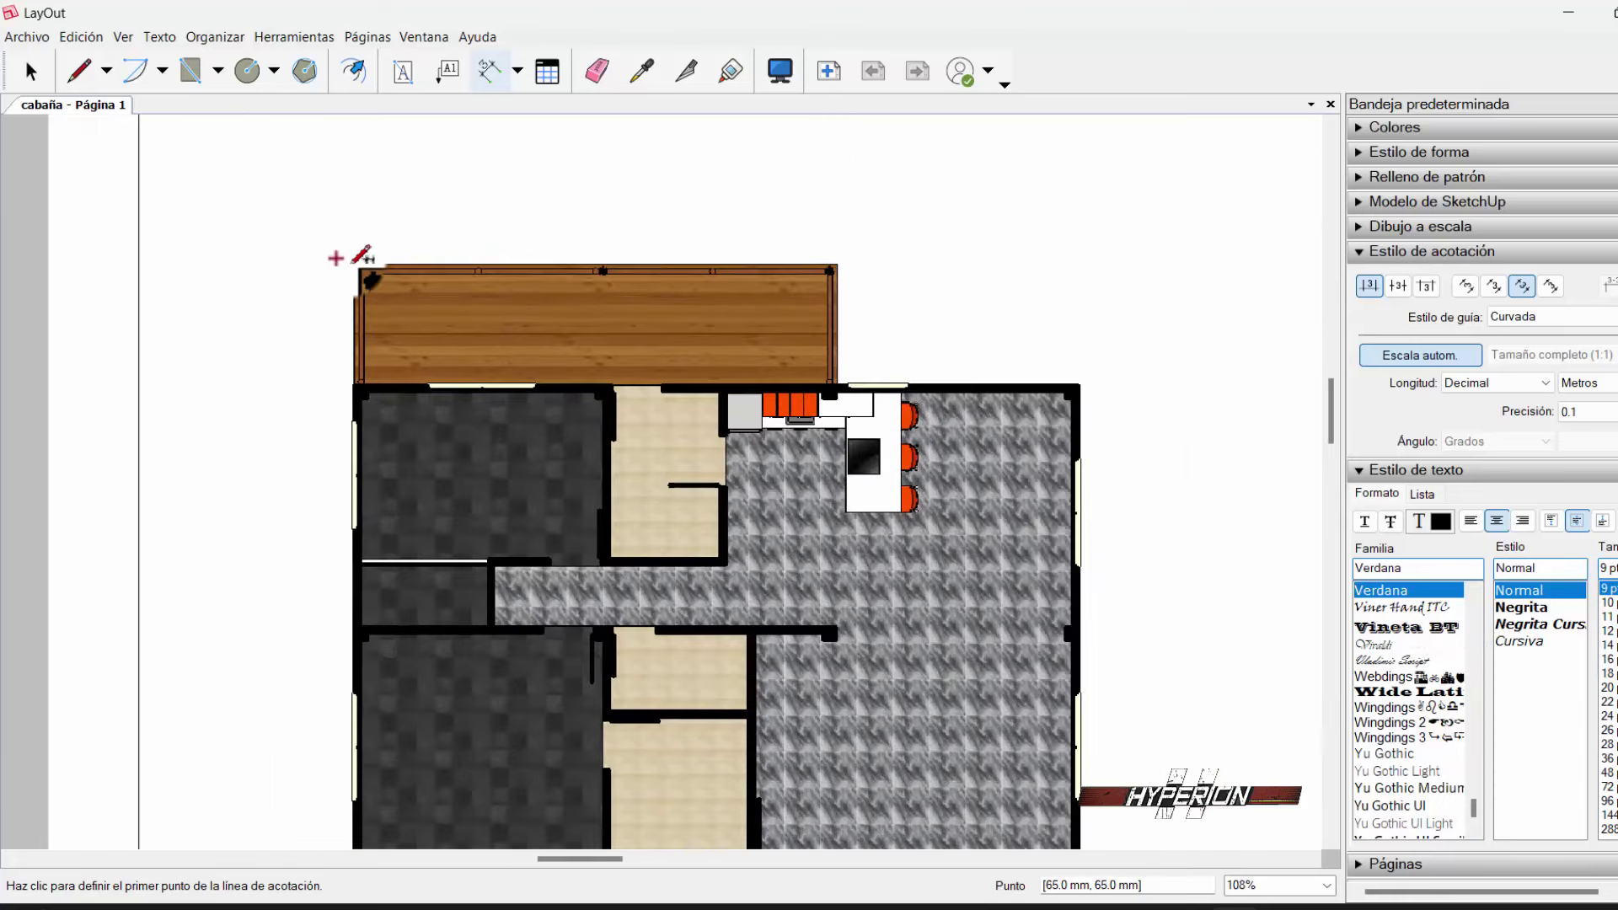
left_click(356, 268)
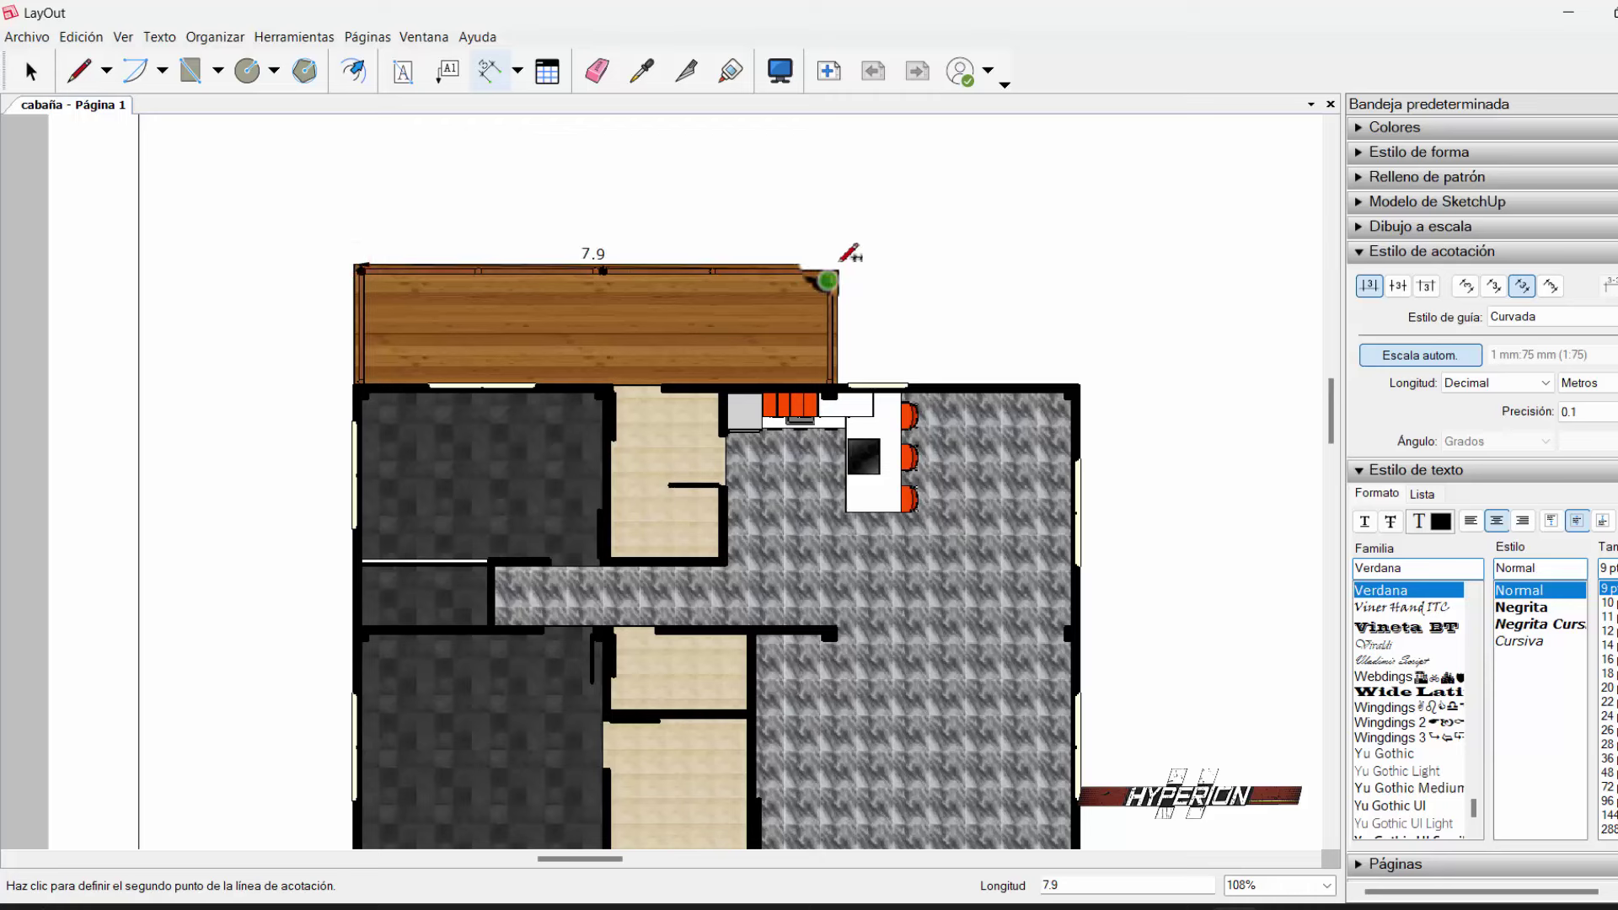
left_click(833, 268)
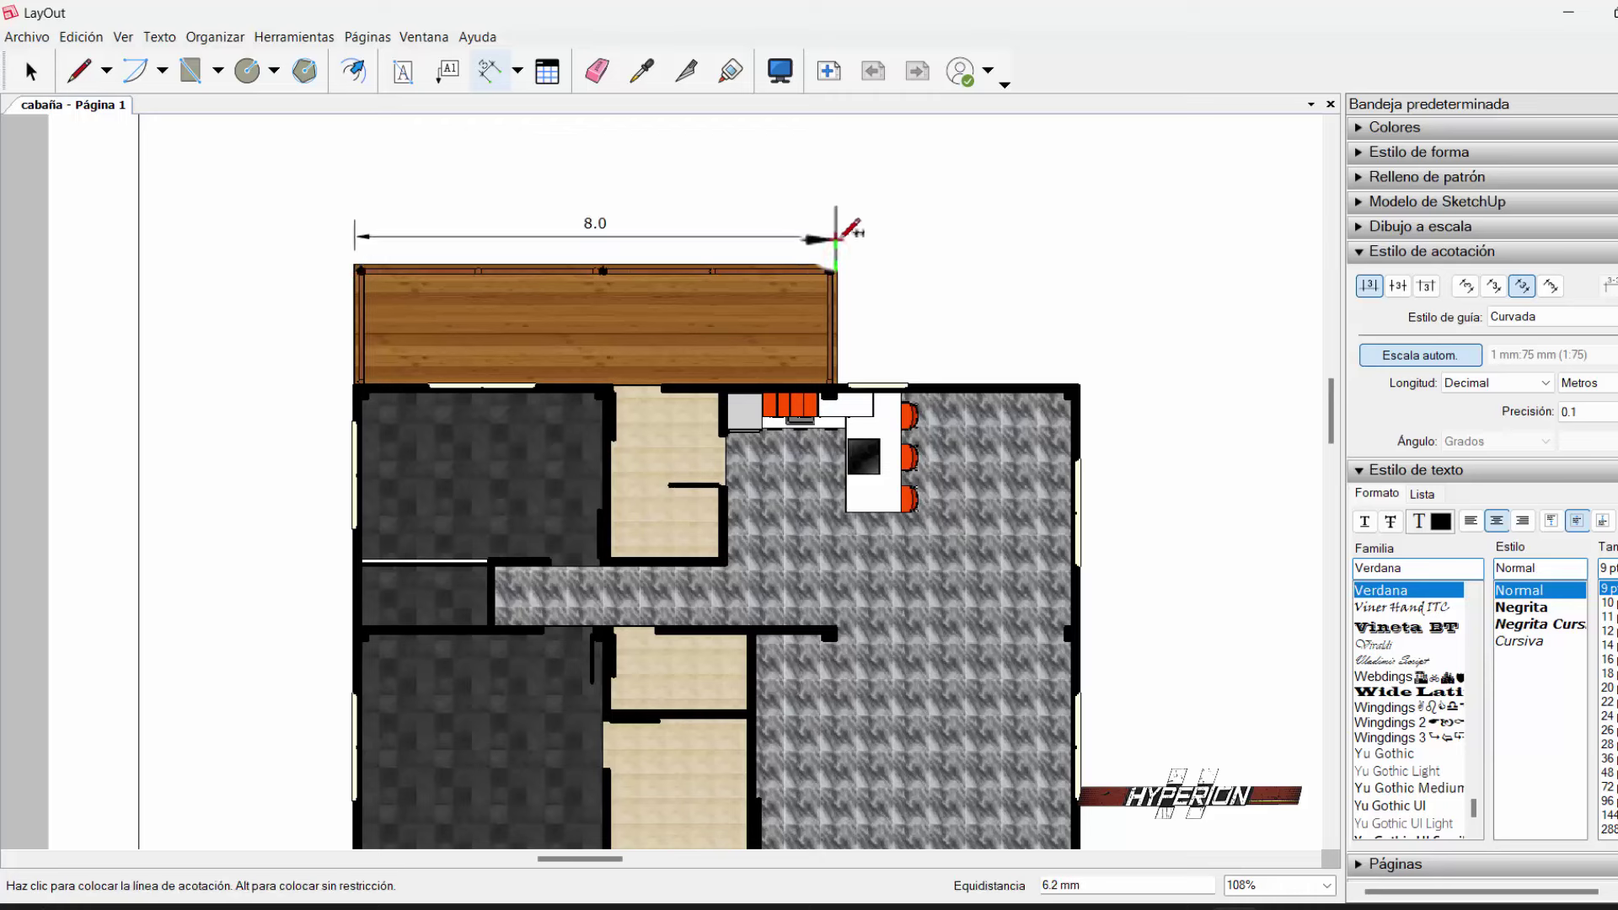
left_click(835, 238)
- Keep dimension precision at 0.1 and make dimensions scale automatically
left_click(1608, 382)
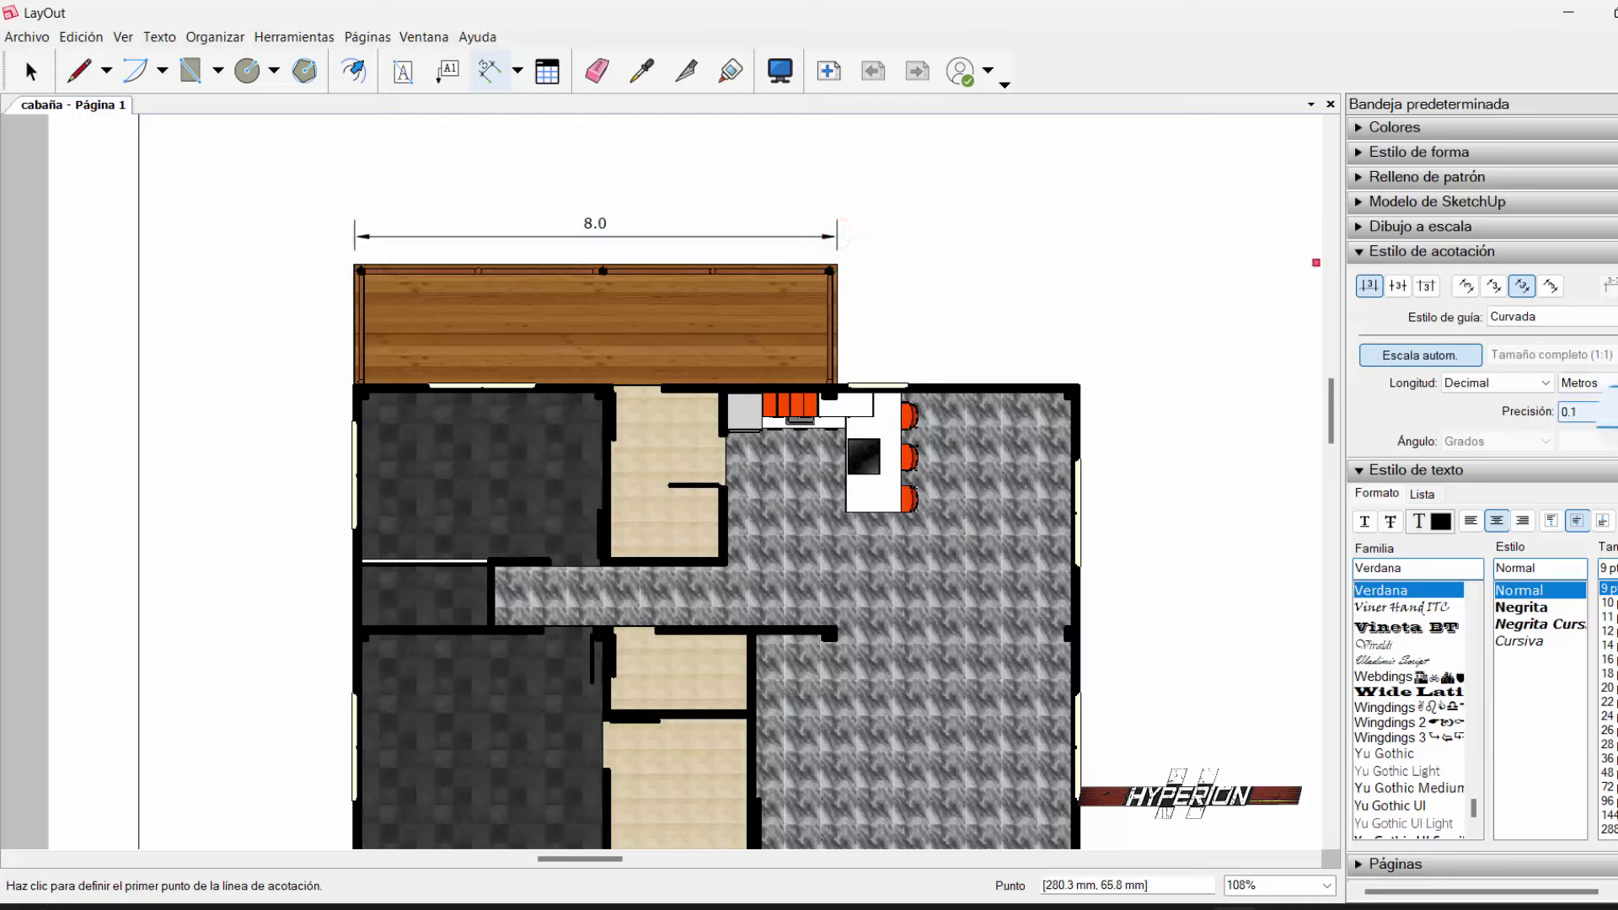
left_click(1610, 411)
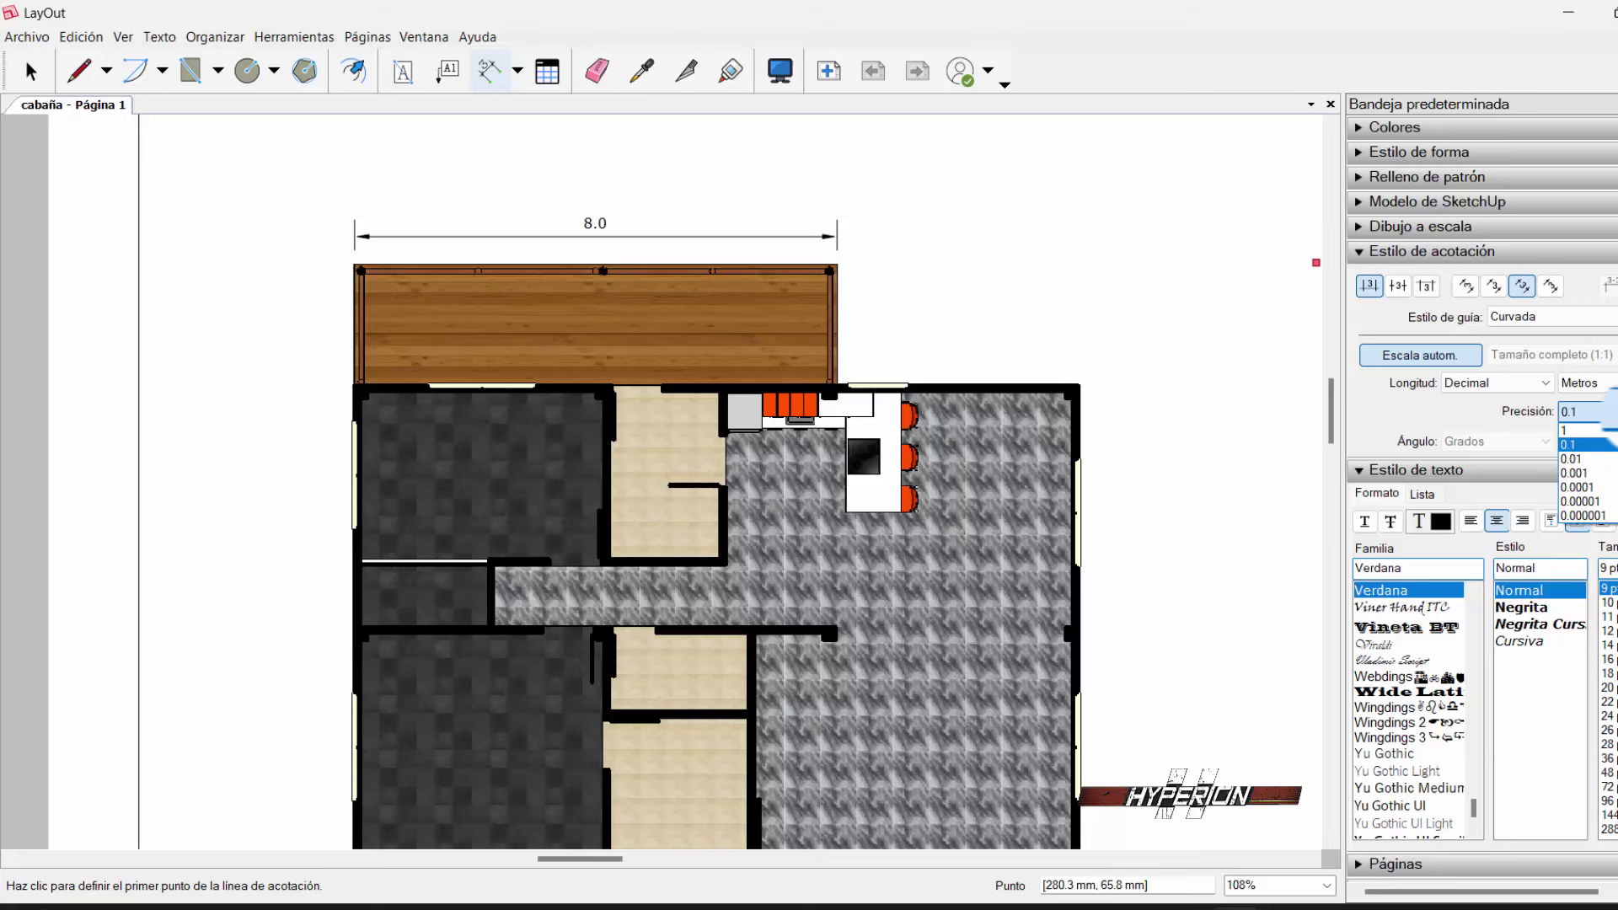
left_click(1605, 444)
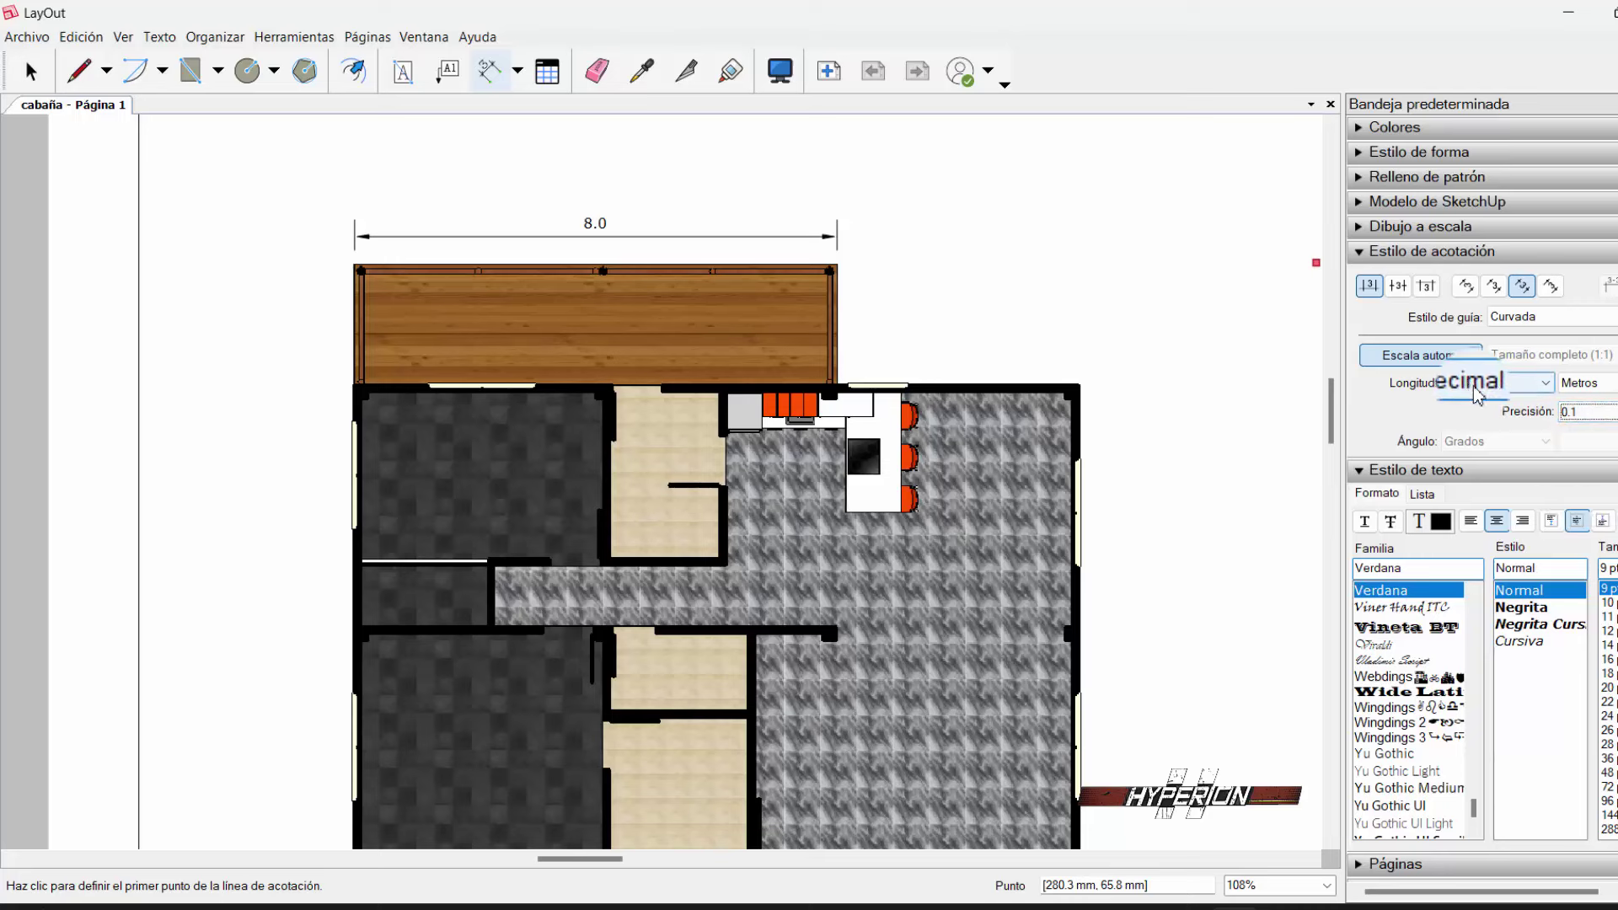
left_click(1431, 360)
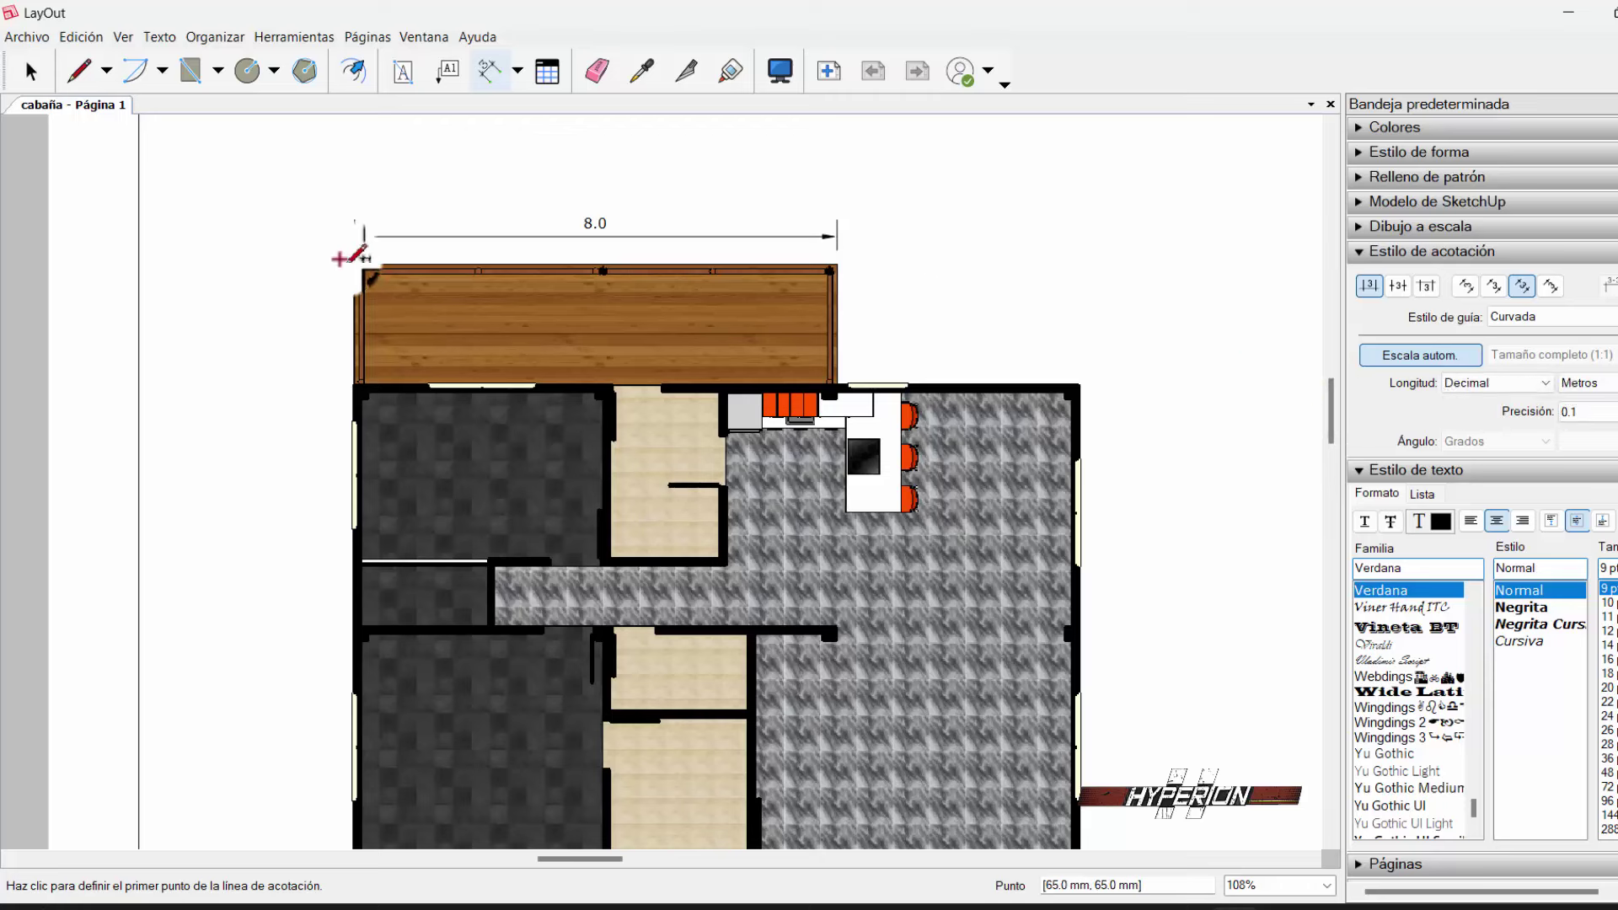
- Add the 10.0 dimension down the plan's left side
left_click(360, 268)
scroll(379, 506, "down", 2)
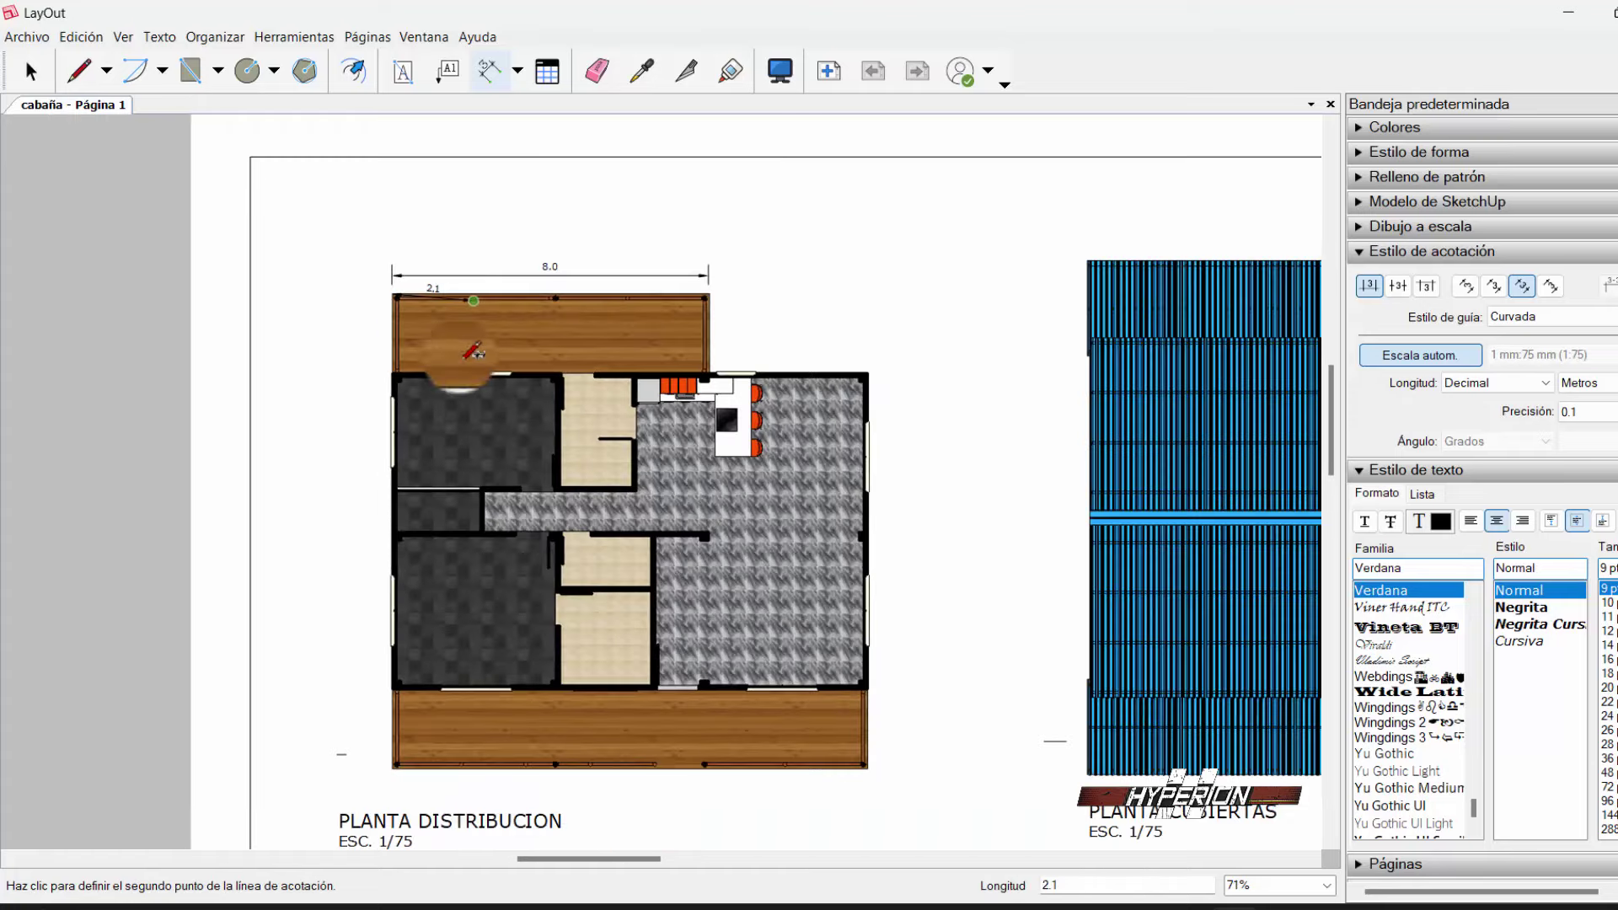
scroll(387, 716, "down", 1)
scroll(405, 556, "up", 1)
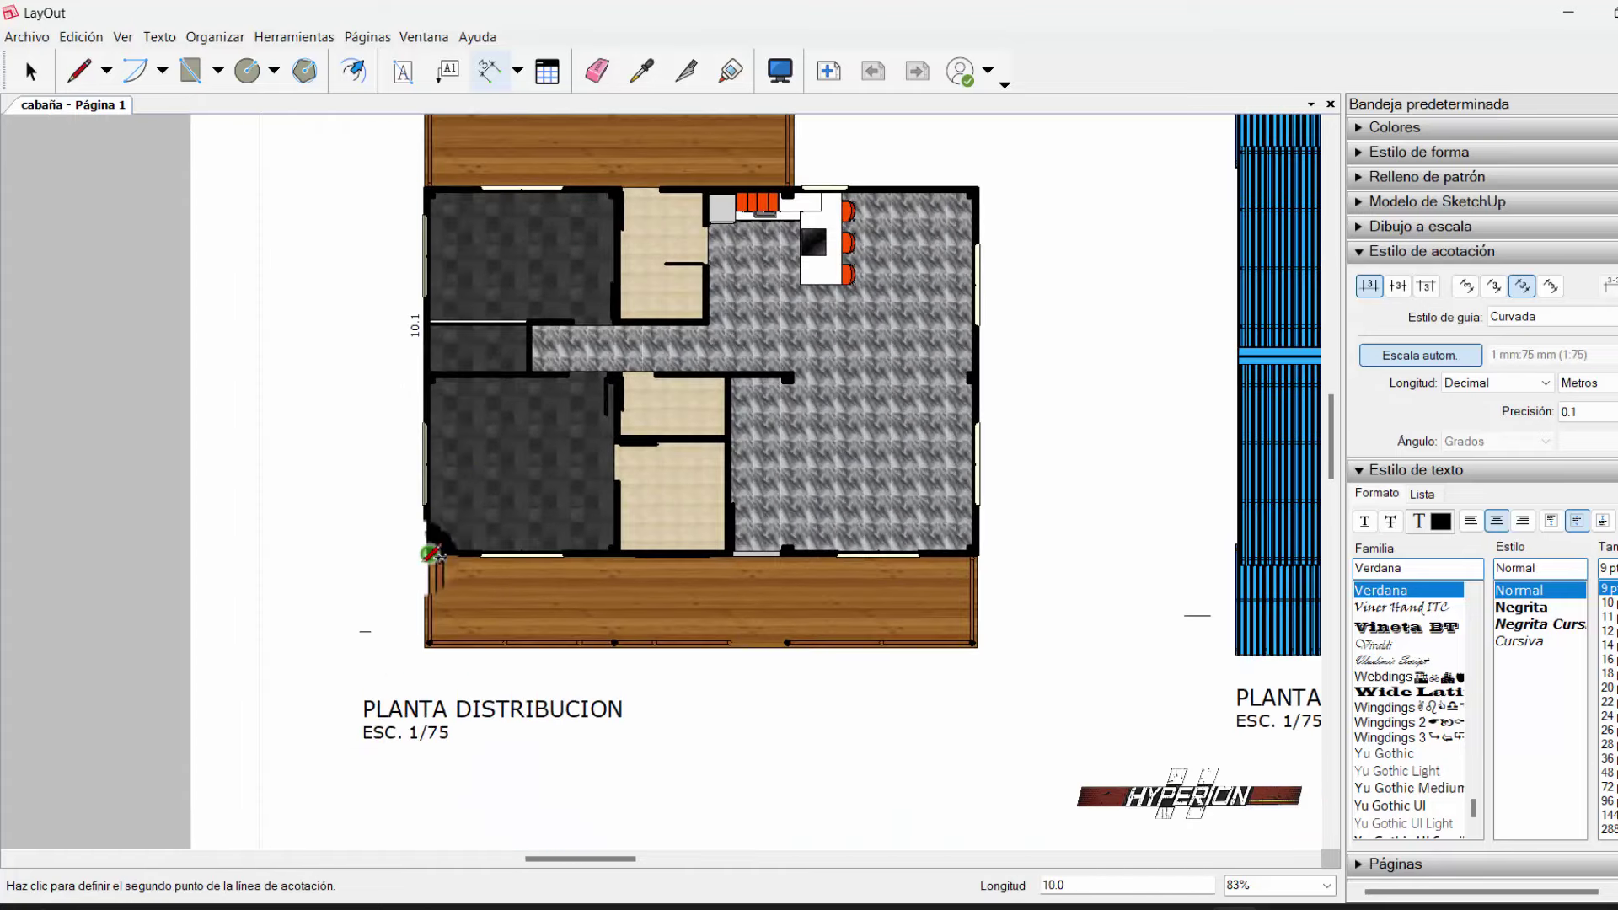
left_click(424, 555)
scroll(408, 553, "up", 1)
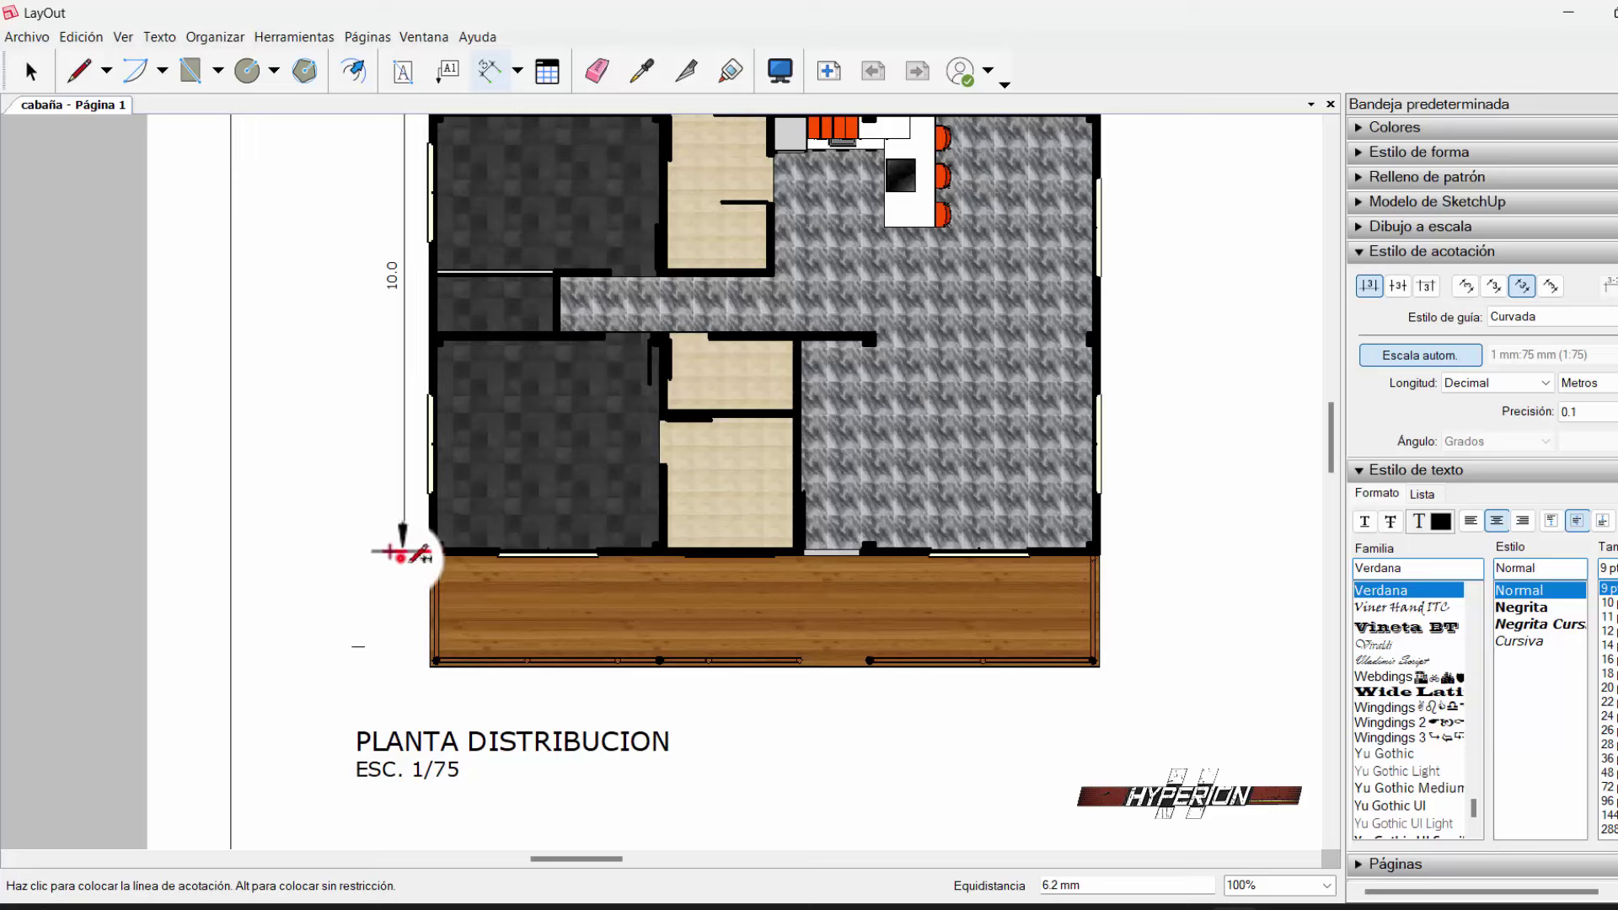
left_click(400, 553)
- Add the 2.0 deck-side dimension and the 12.0 dimension below the deck
left_click(429, 662)
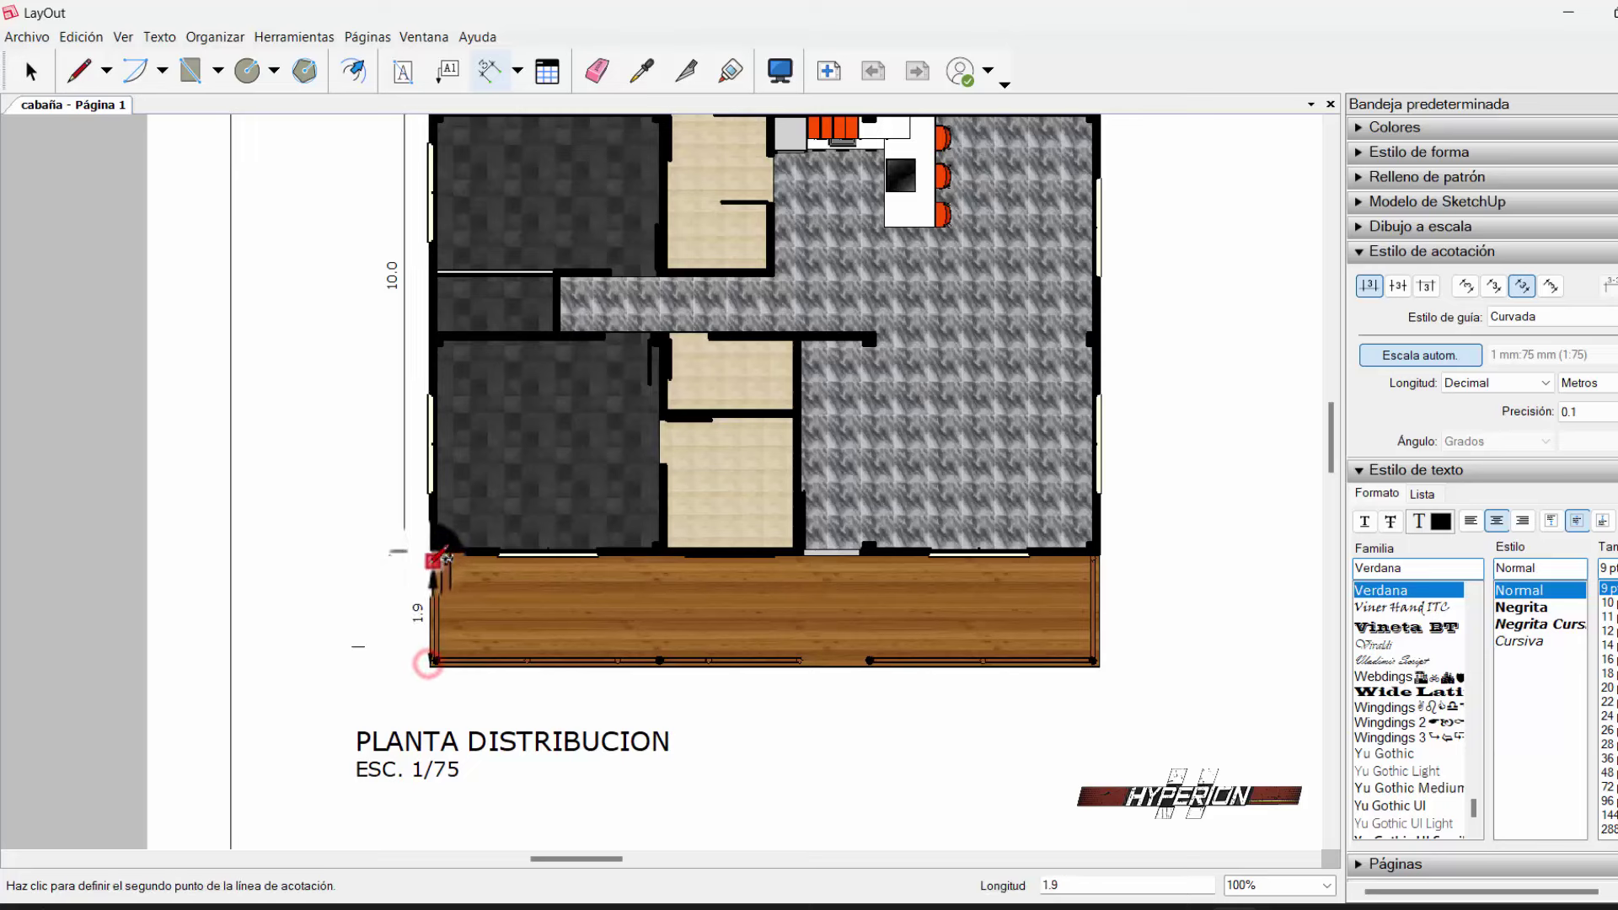
left_click(433, 553)
left_click(403, 554)
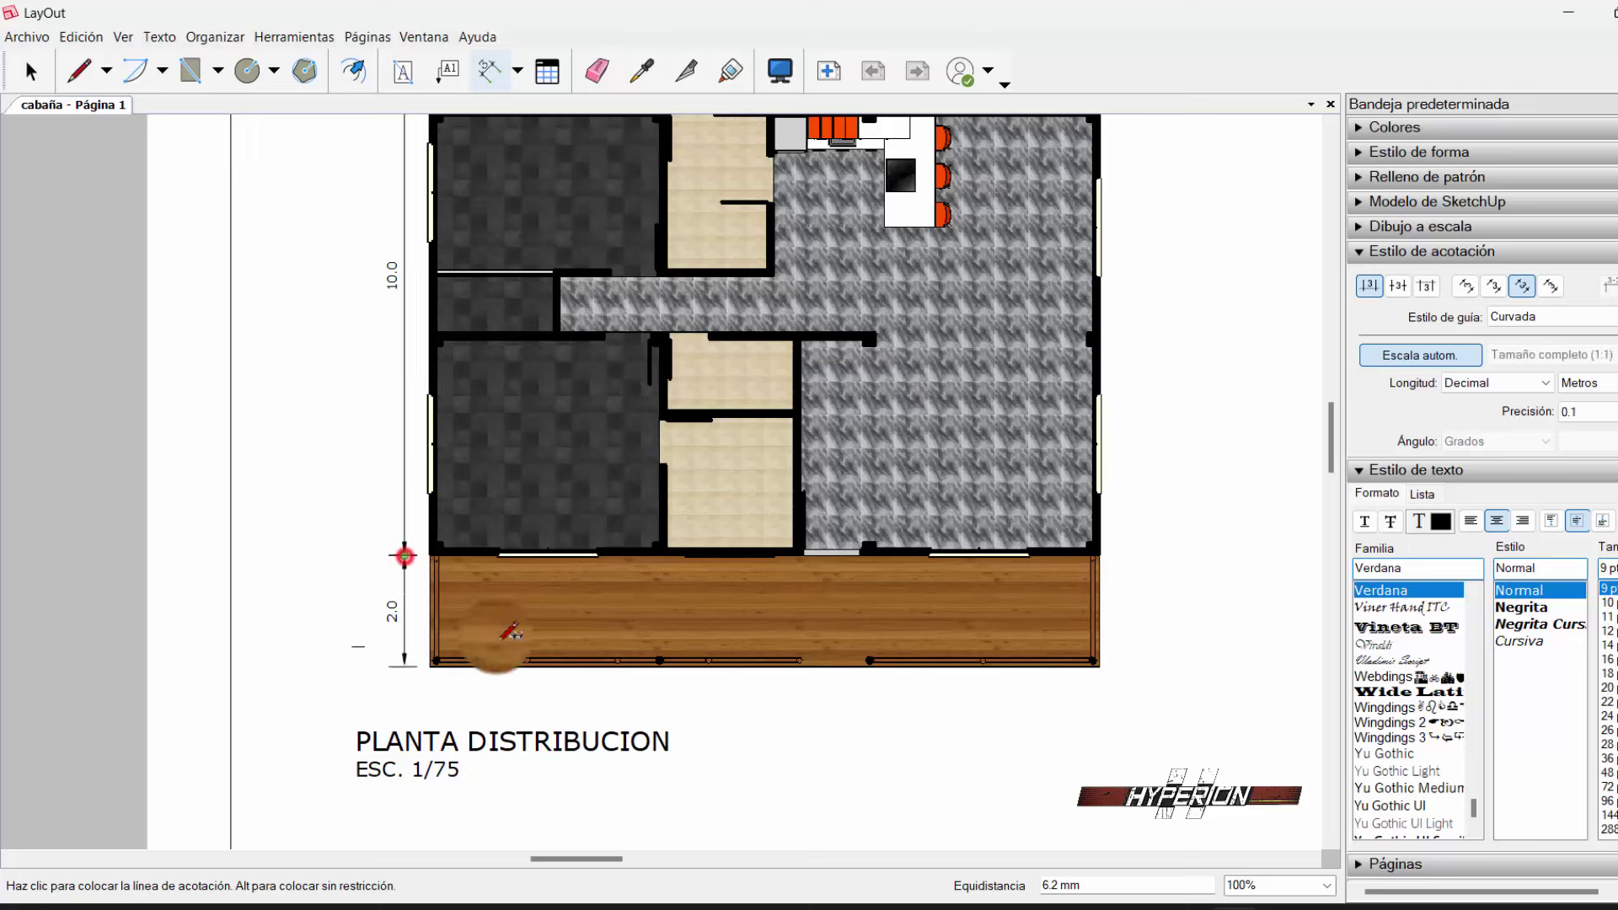
left_click(429, 662)
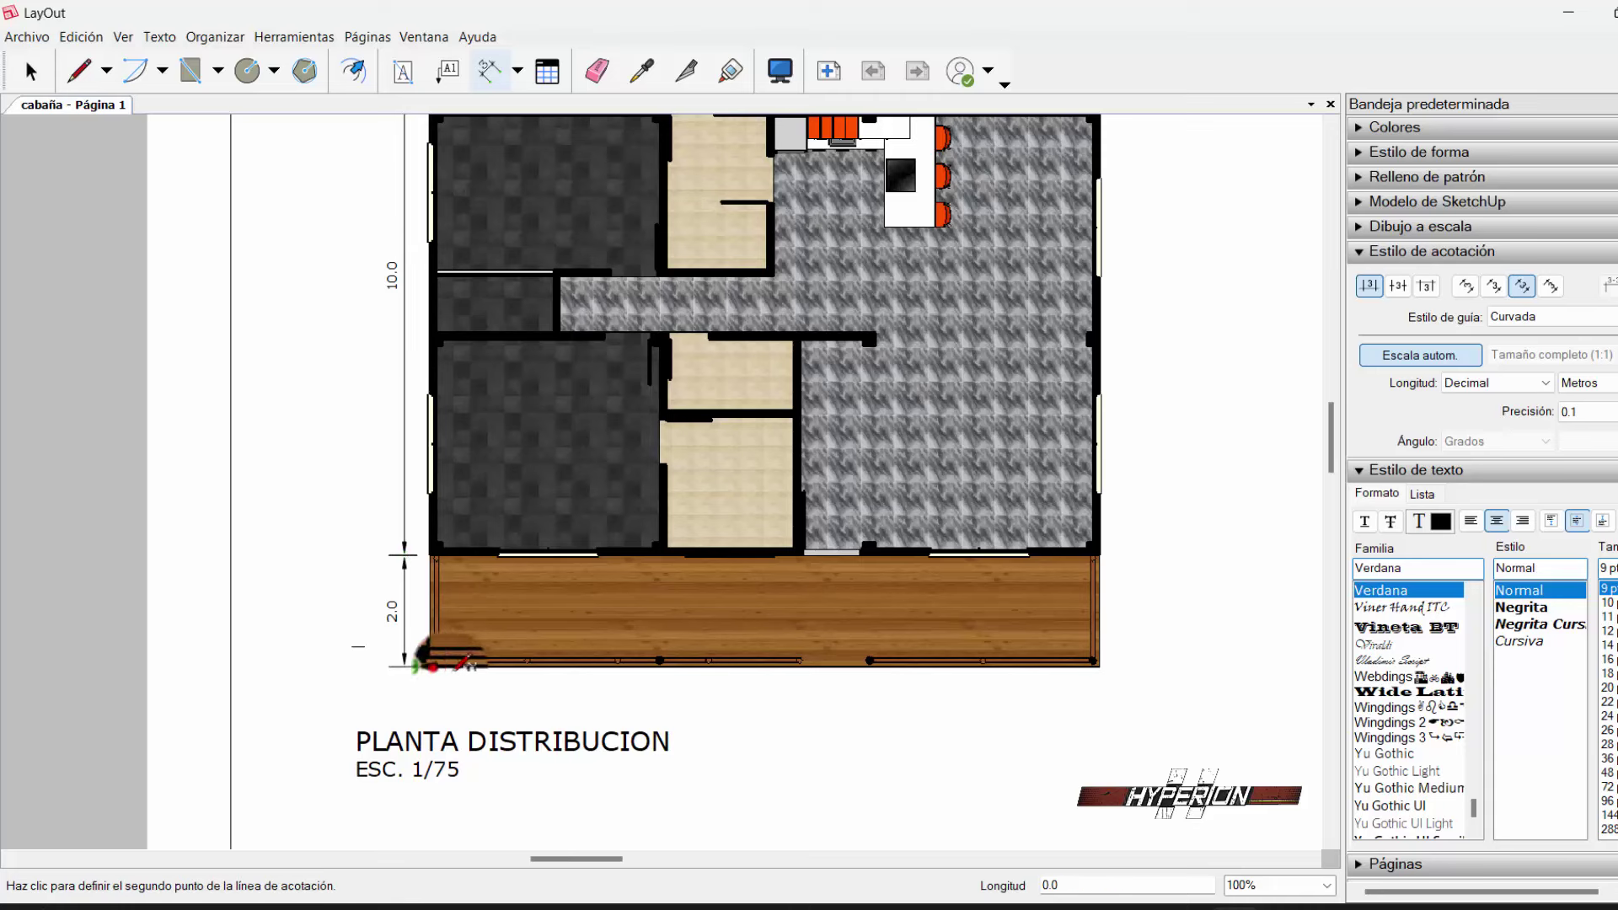
left_click(1097, 662)
left_click(1100, 705)
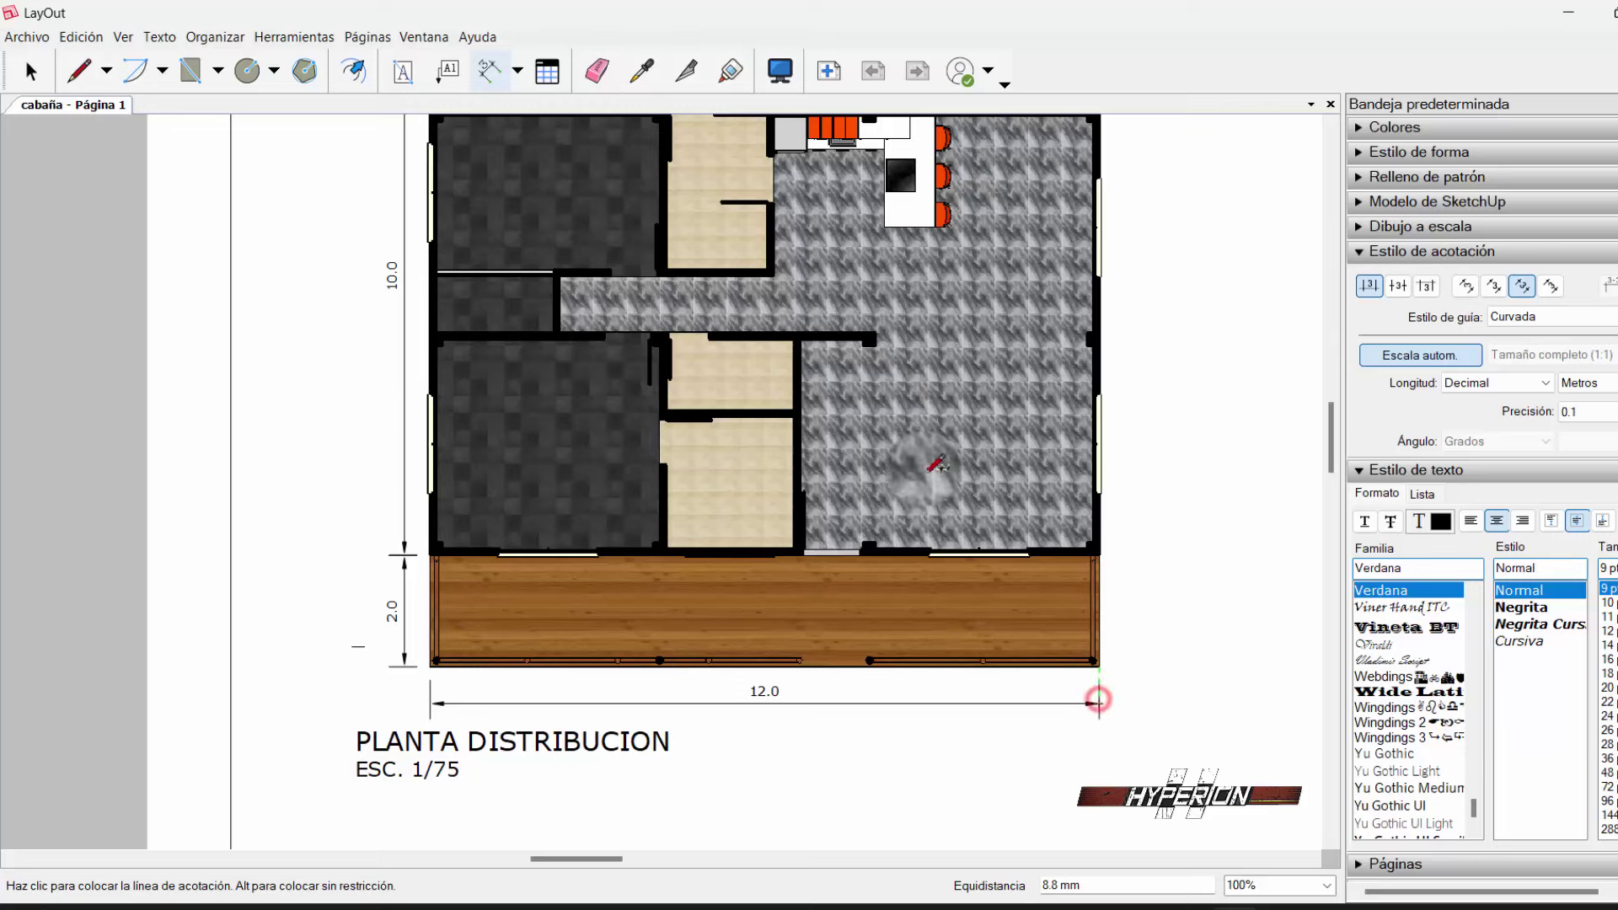
- Add the 4.0 dimension across the top from the building's right corner
scroll(1027, 183, "up", 1)
scroll(1027, 183, "up", 1)
scroll(1027, 182, "up", 1)
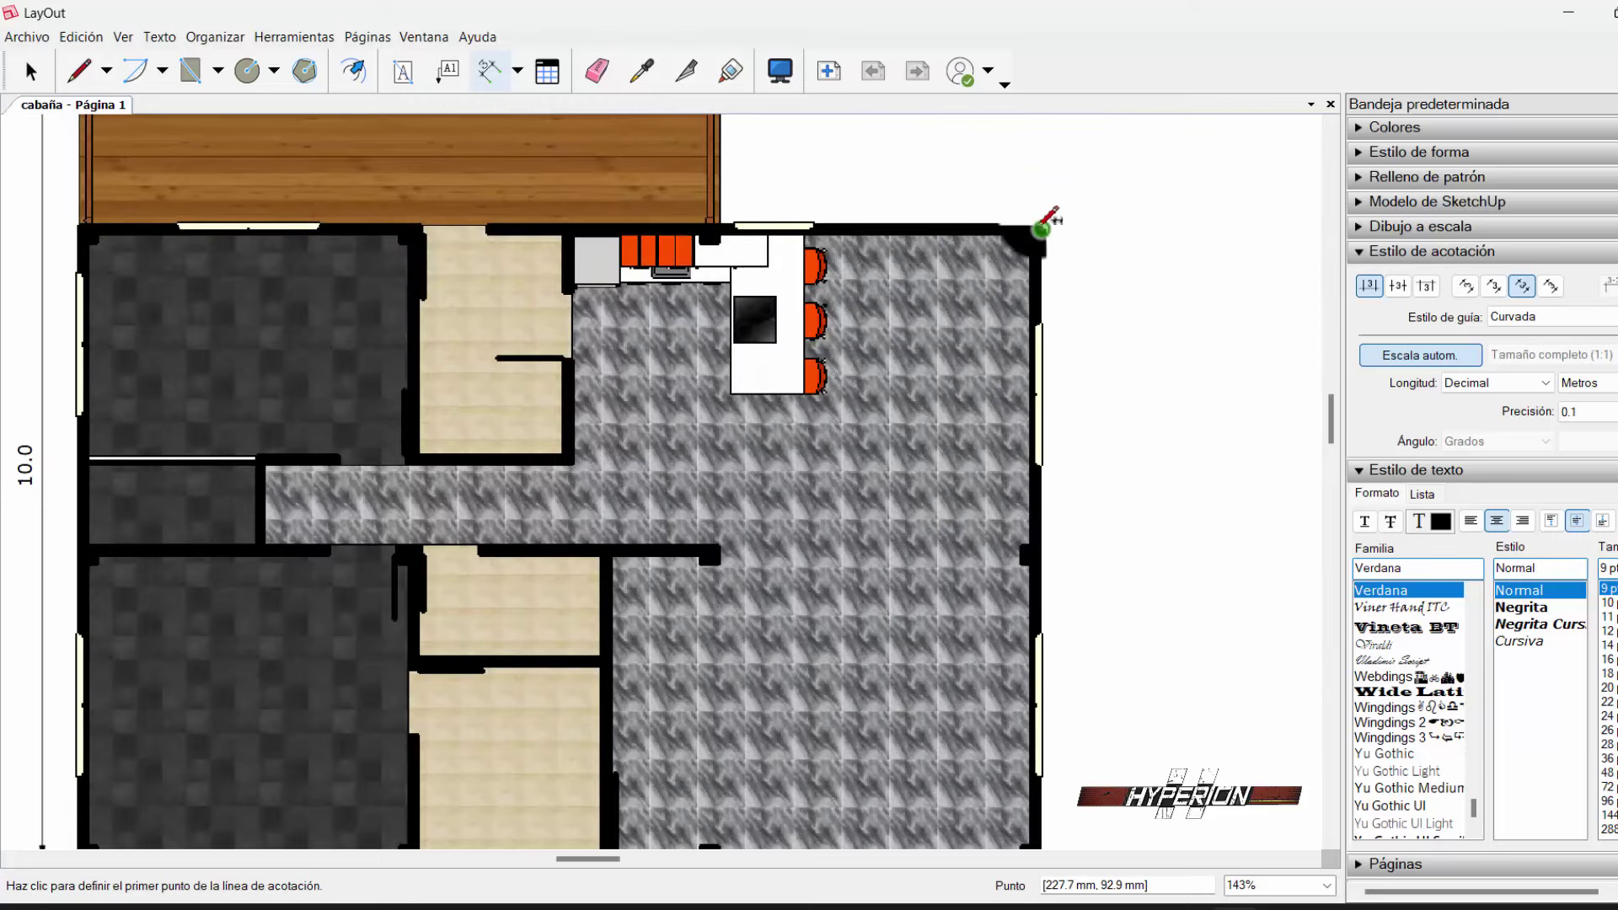
left_click(1035, 227)
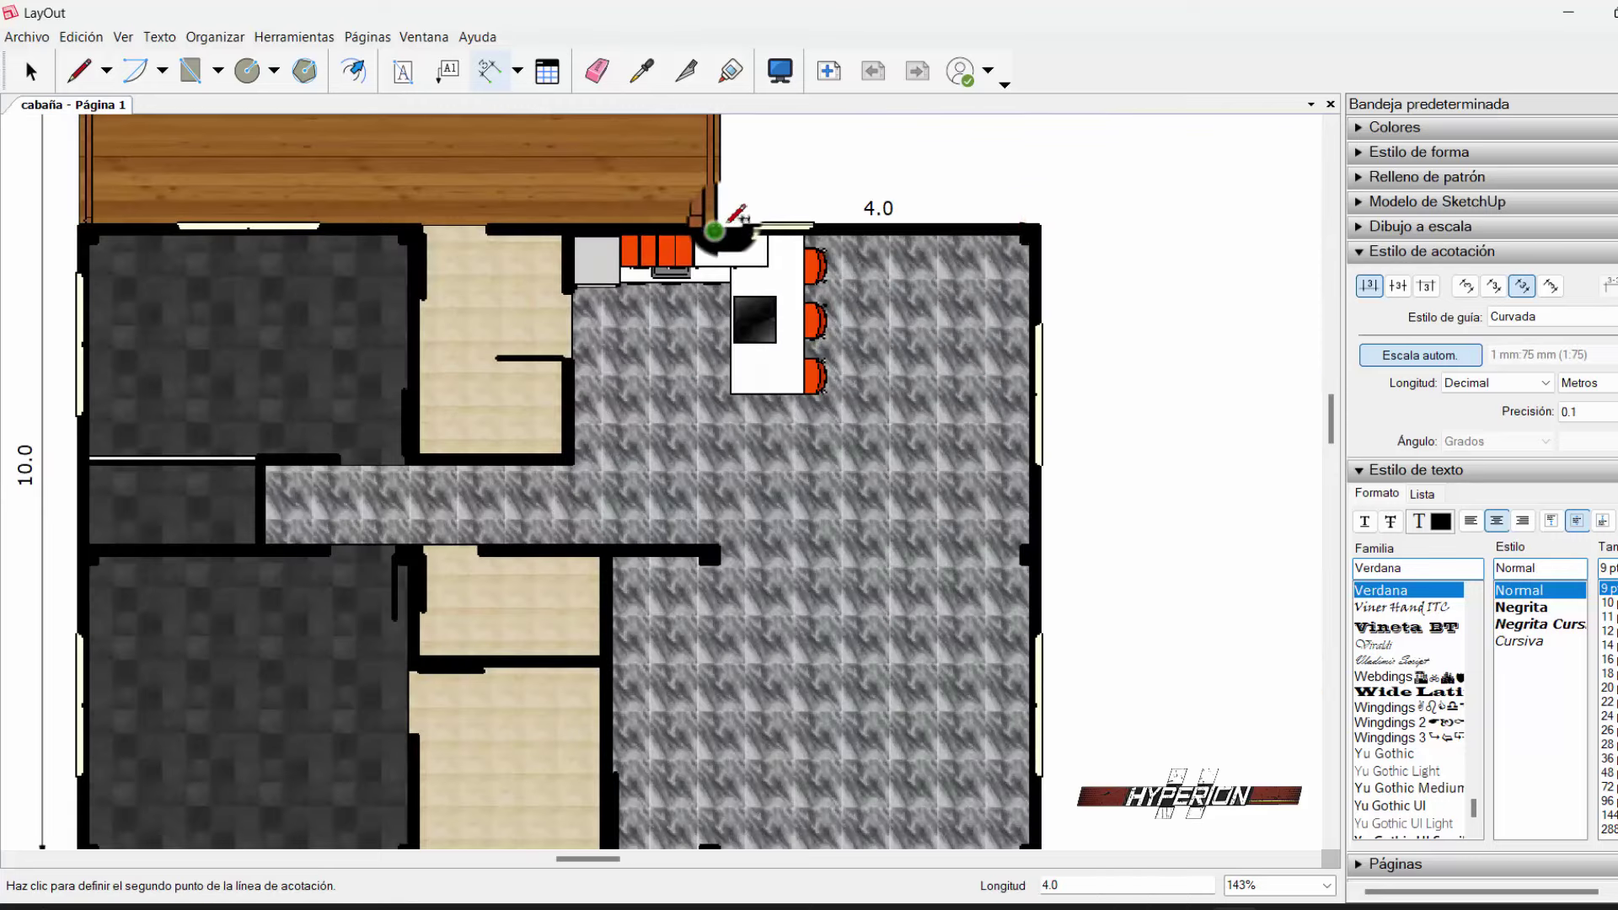
left_click(731, 221)
scroll(739, 221, "down", 2)
scroll(758, 186, "down", 2)
scroll(774, 152, "down", 2)
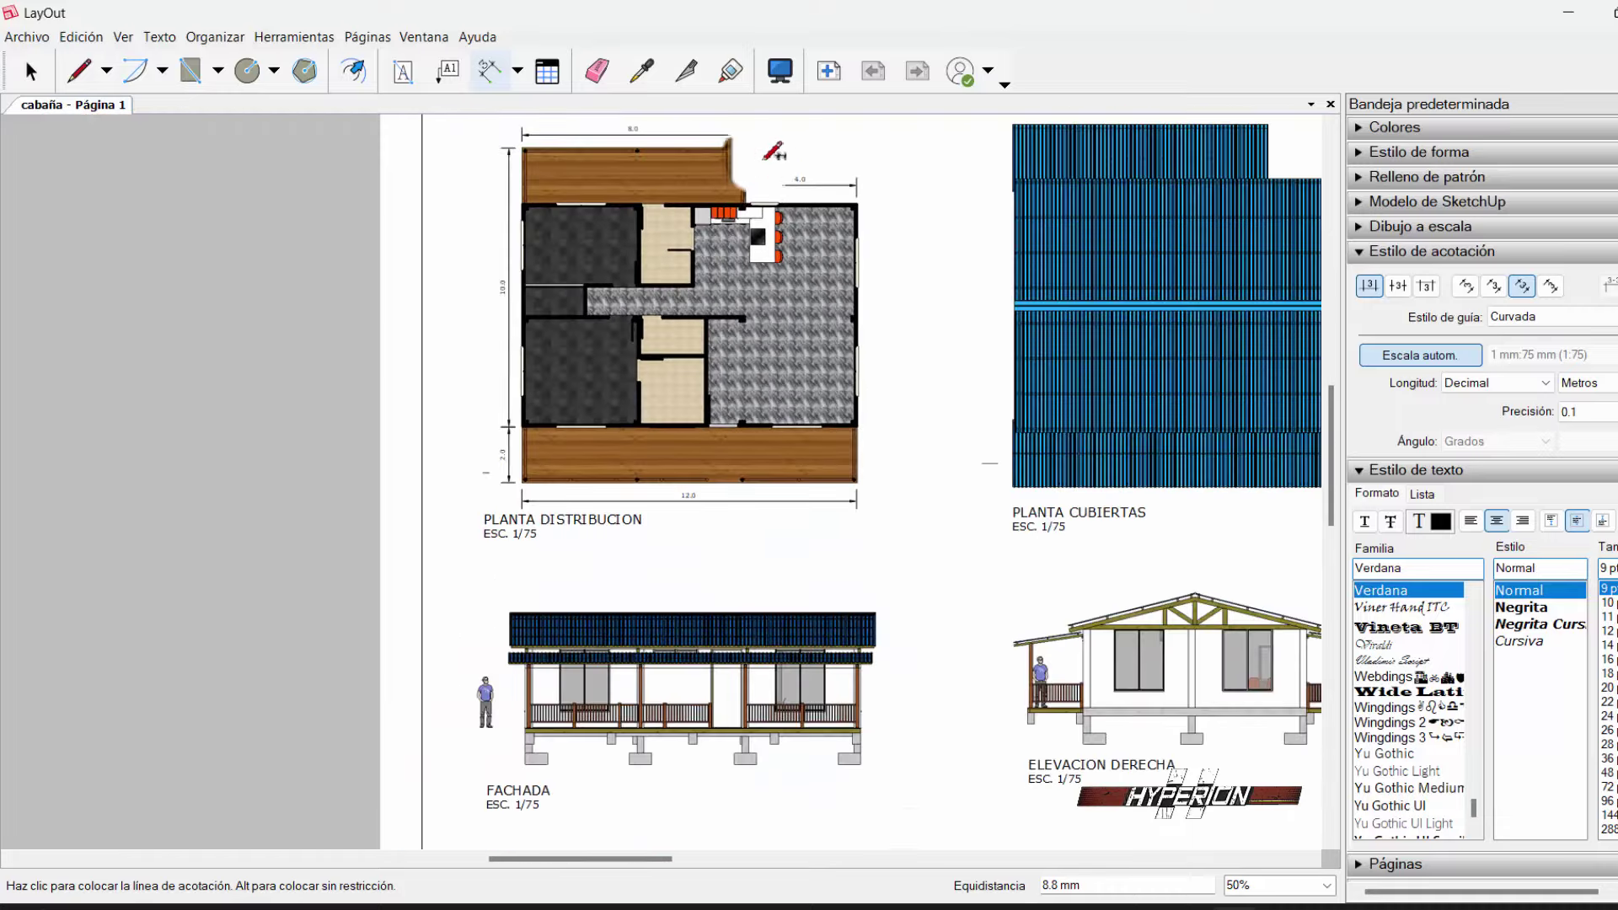
scroll(772, 156, "up", 1)
left_click(741, 131)
scroll(881, 189, "up", 2)
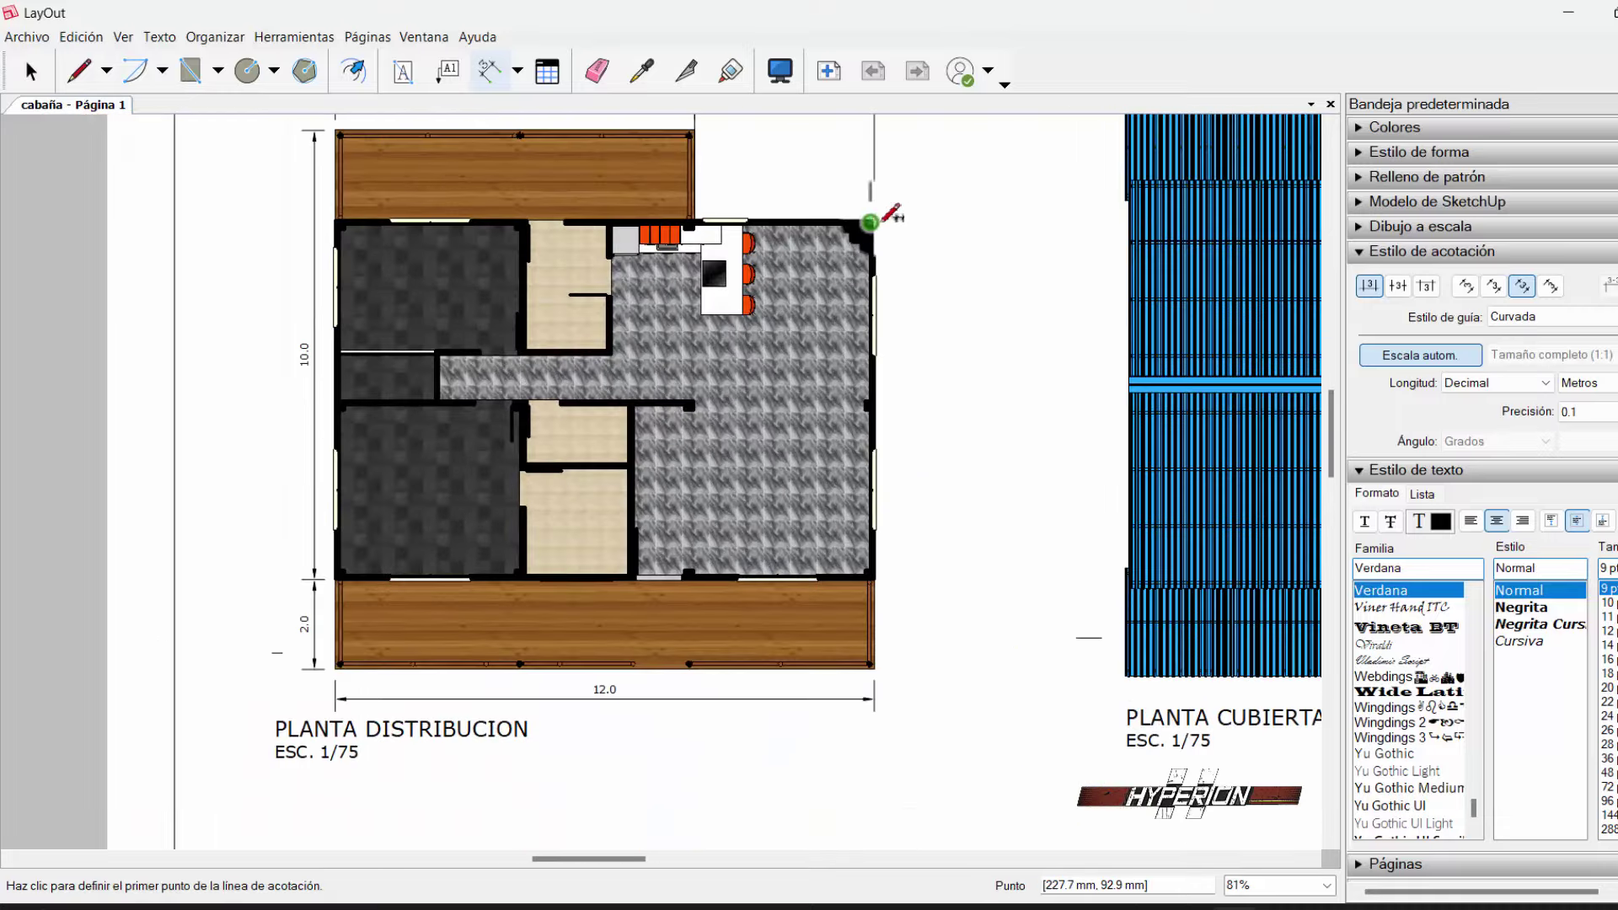
- Add the 8.0 right-wall dimension and measure the 2.0 porch
left_click(870, 222)
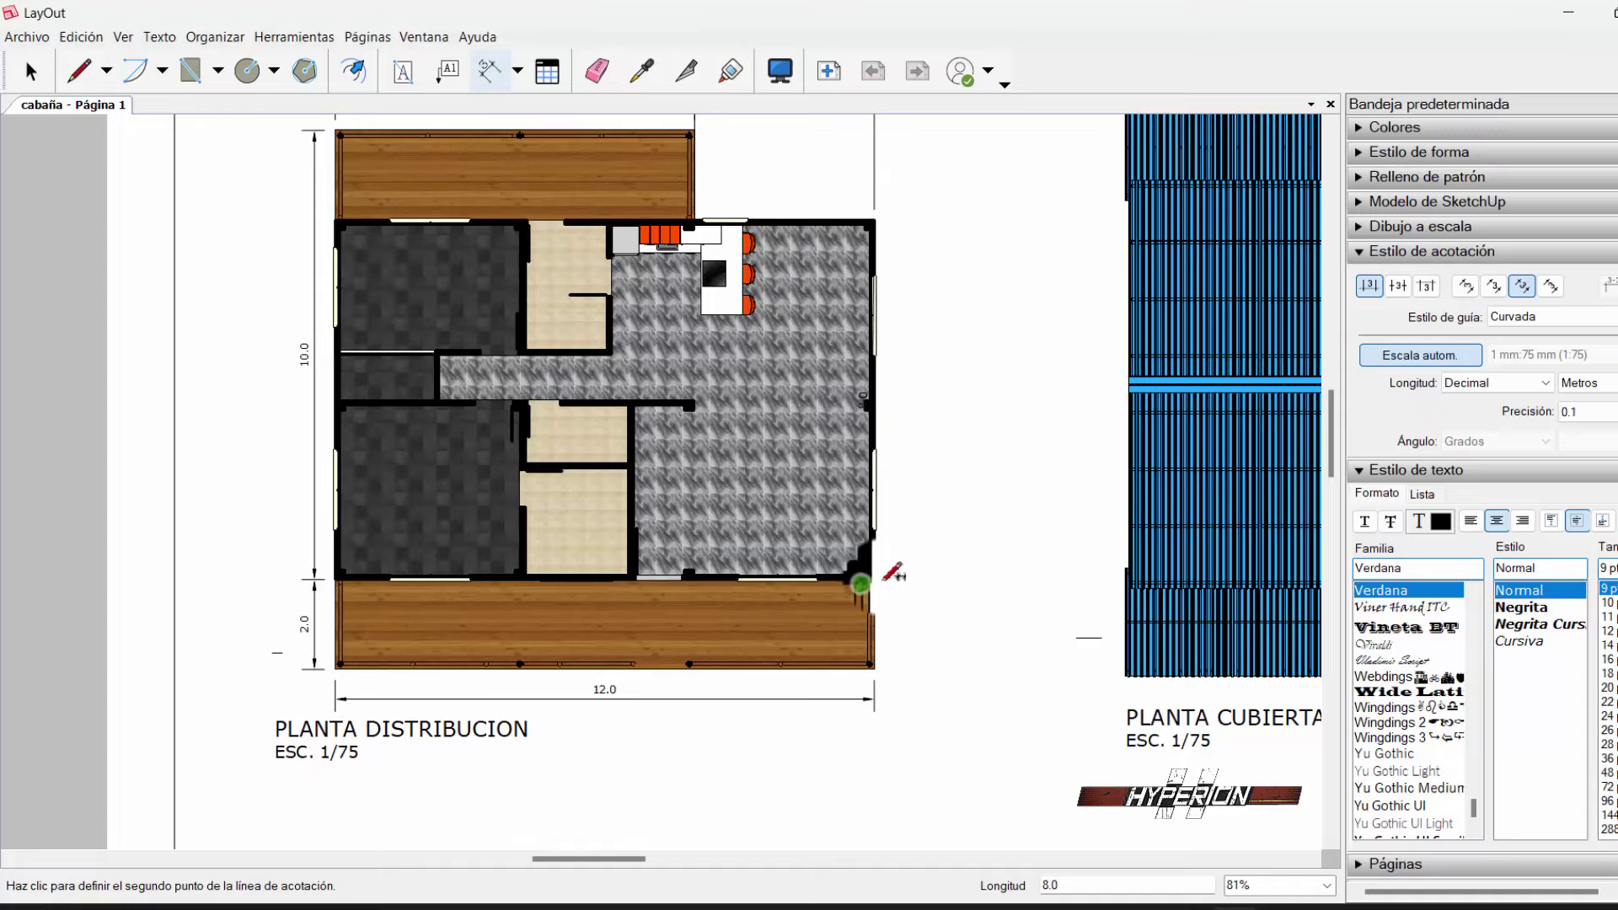
scroll(887, 580, "up", 1)
left_click(873, 578)
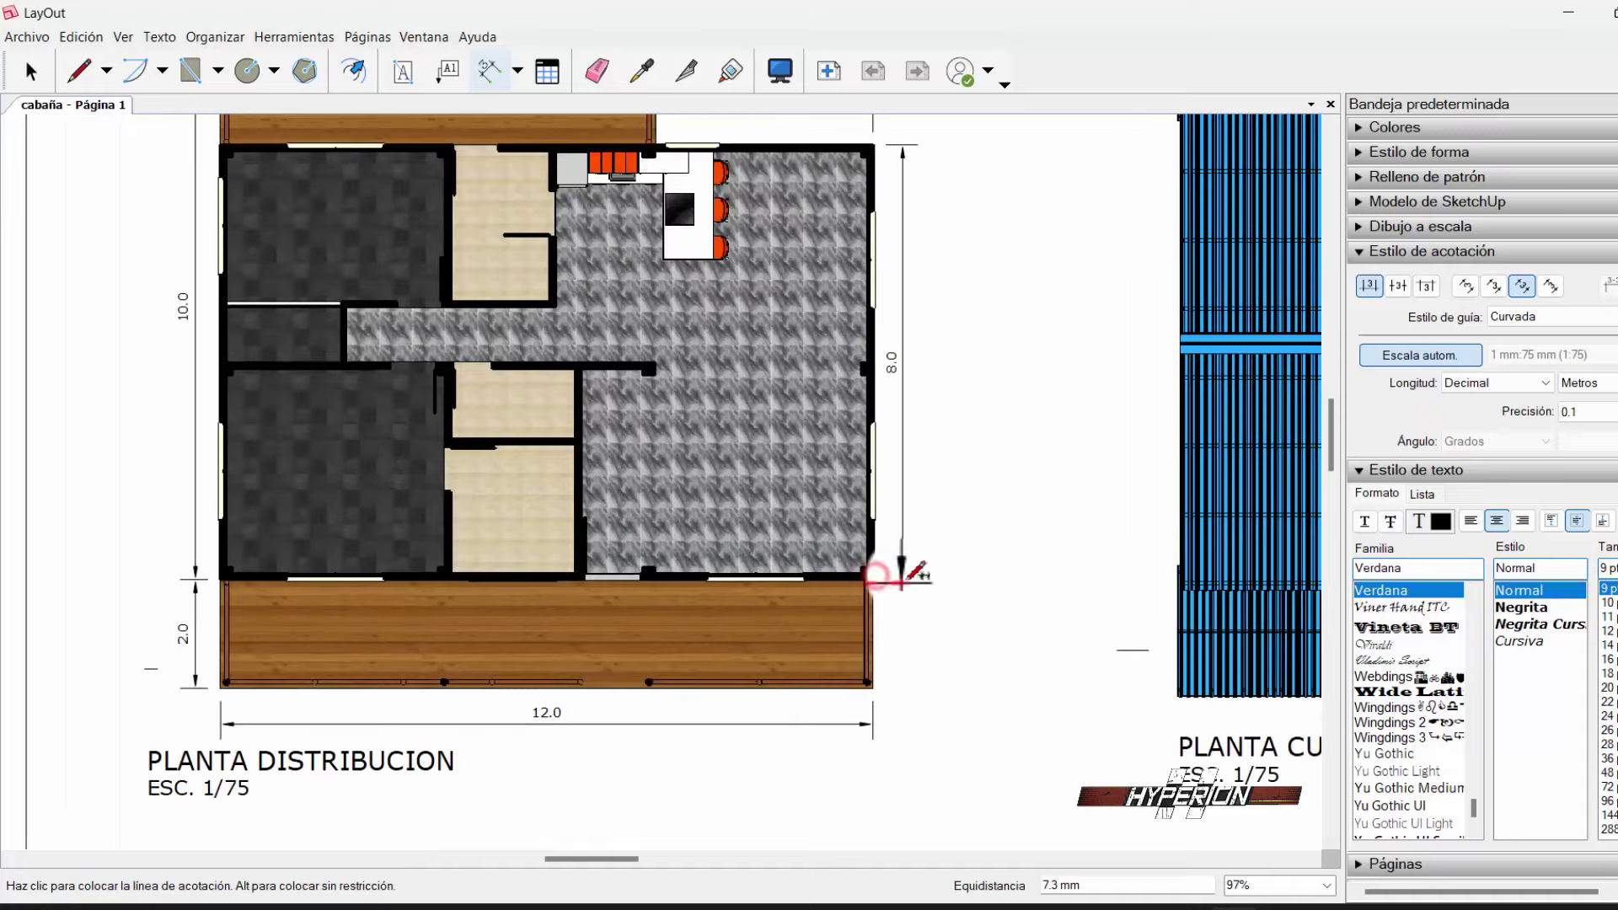
left_click(900, 582)
scroll(900, 586, "down", 1)
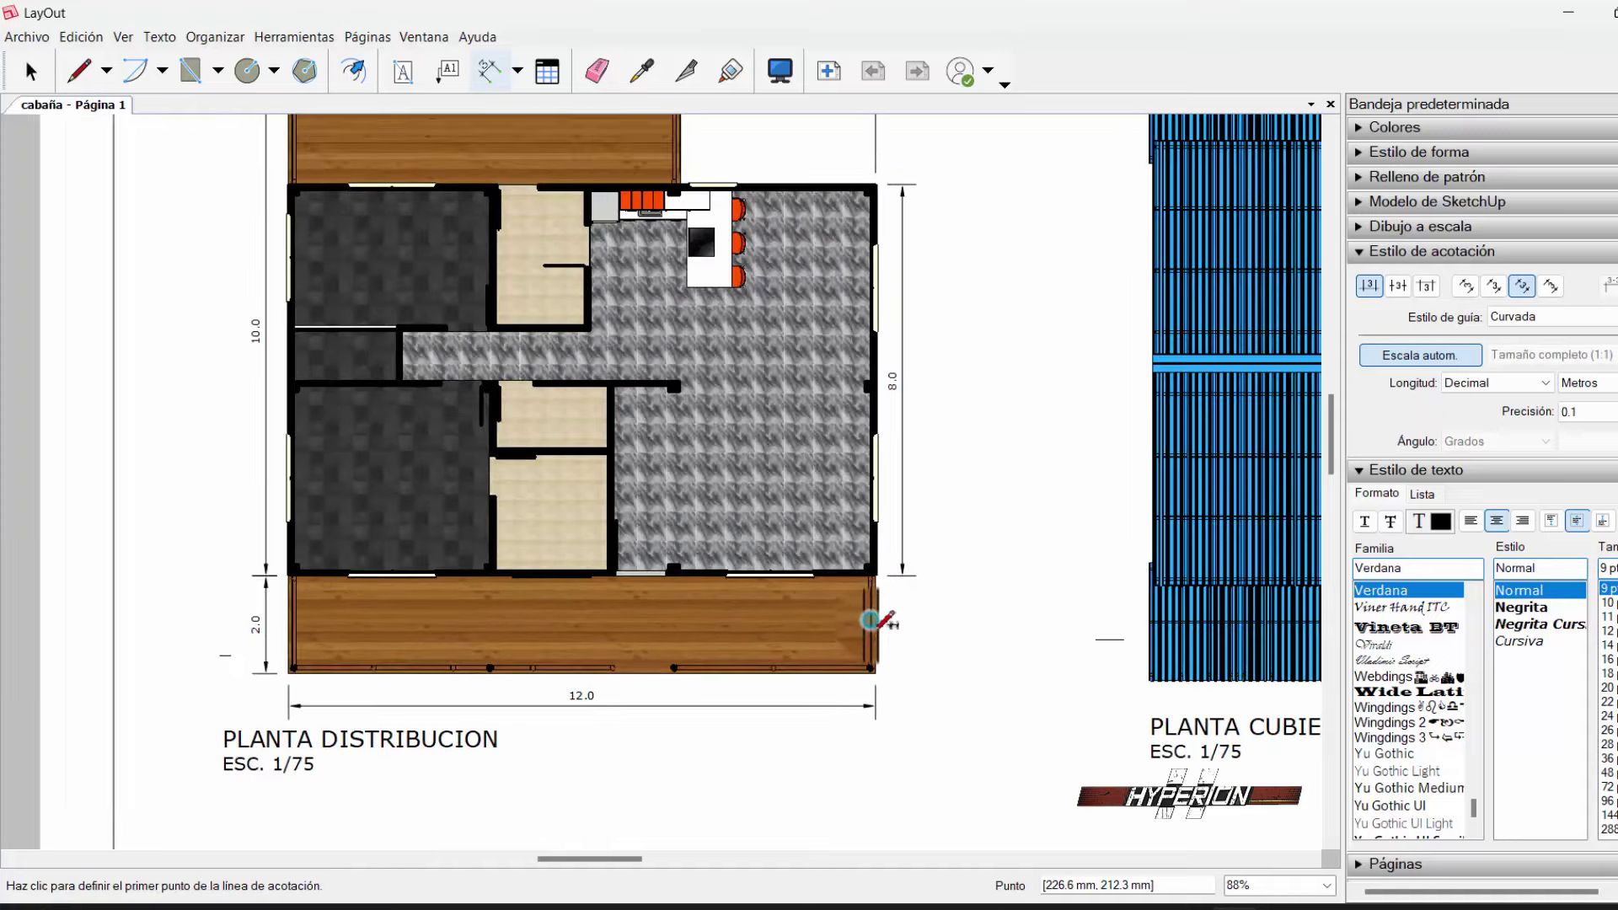
scroll(900, 626, "up", 1)
scroll(853, 641, "up", 2)
scroll(856, 661, "up", 1)
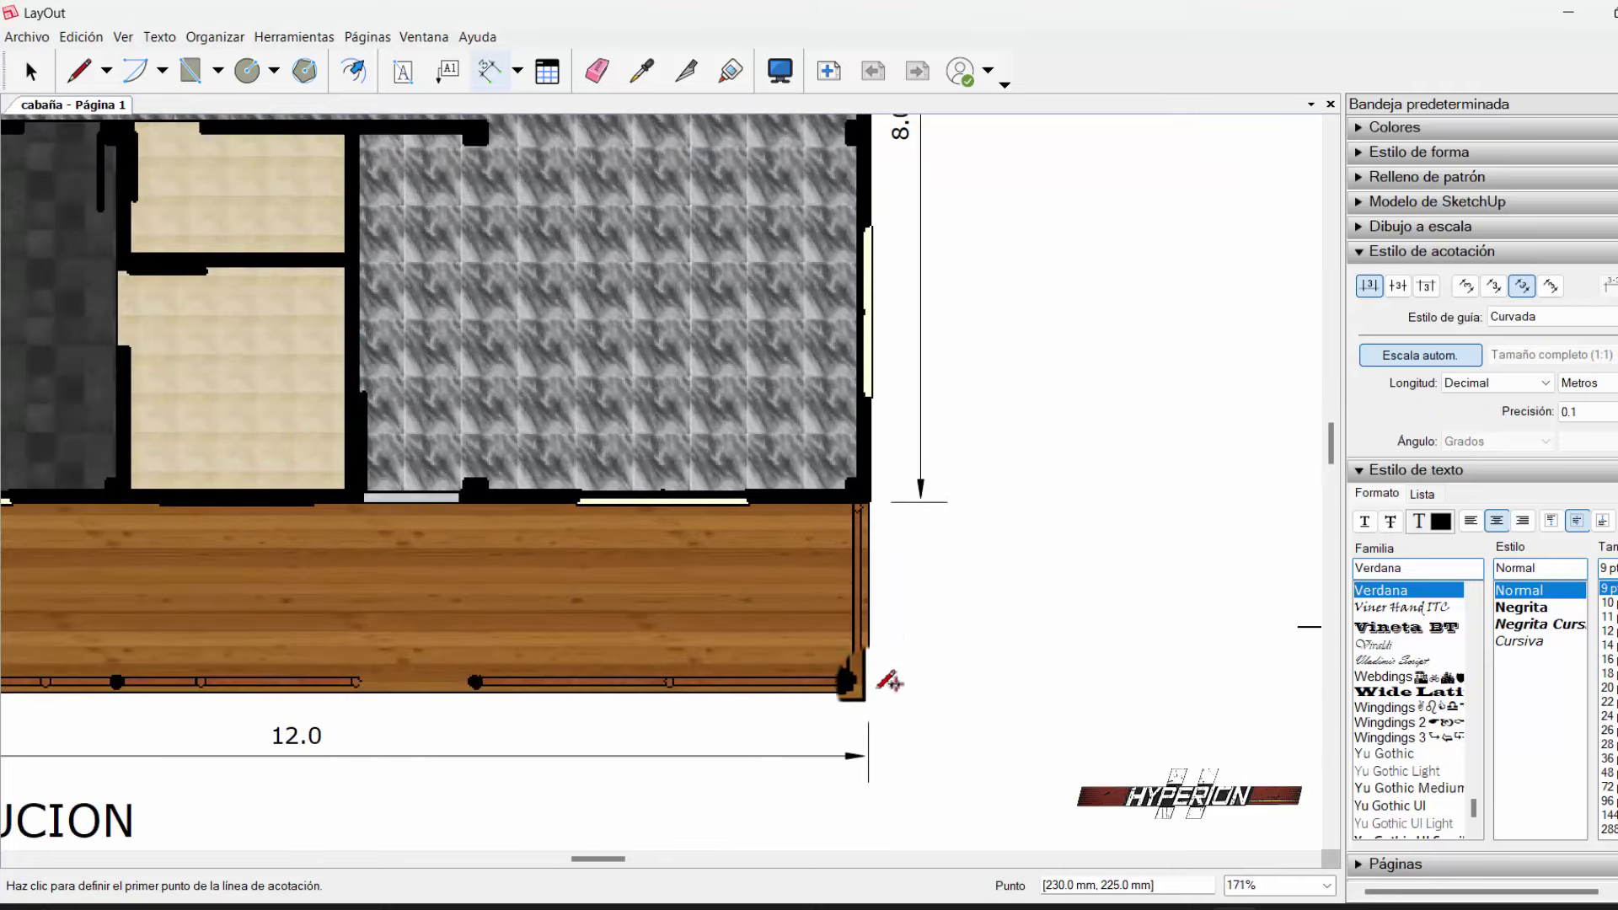
left_click(868, 693)
left_click(865, 507)
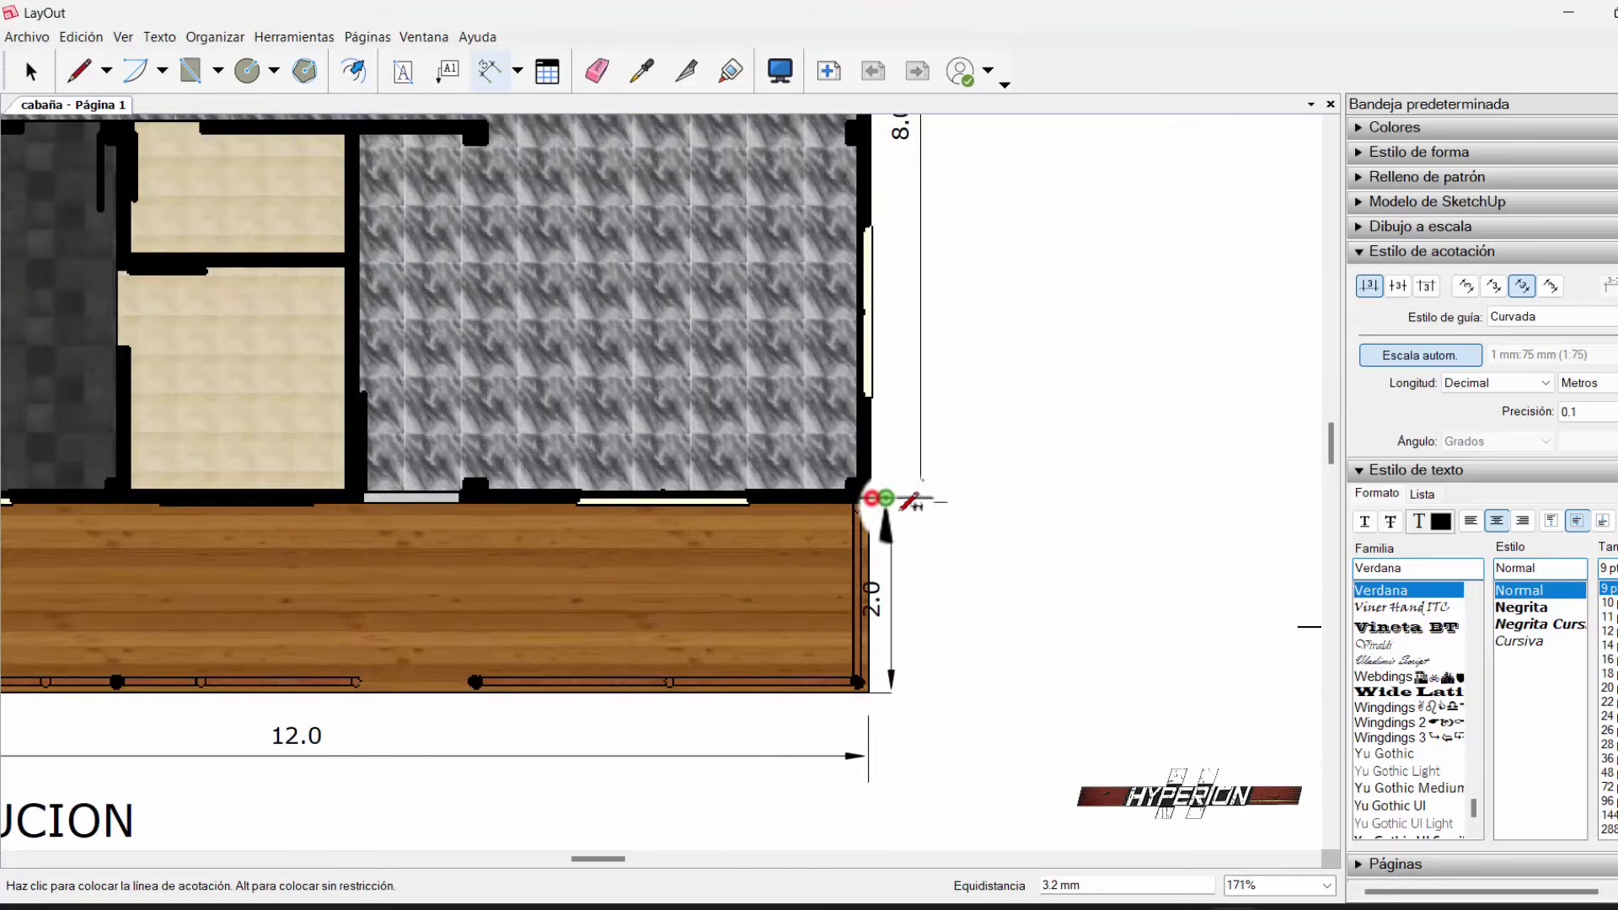
scroll(792, 567, "down", 3)
- Place the 9.1 dimension above the upper roof
scroll(784, 421, "down", 3)
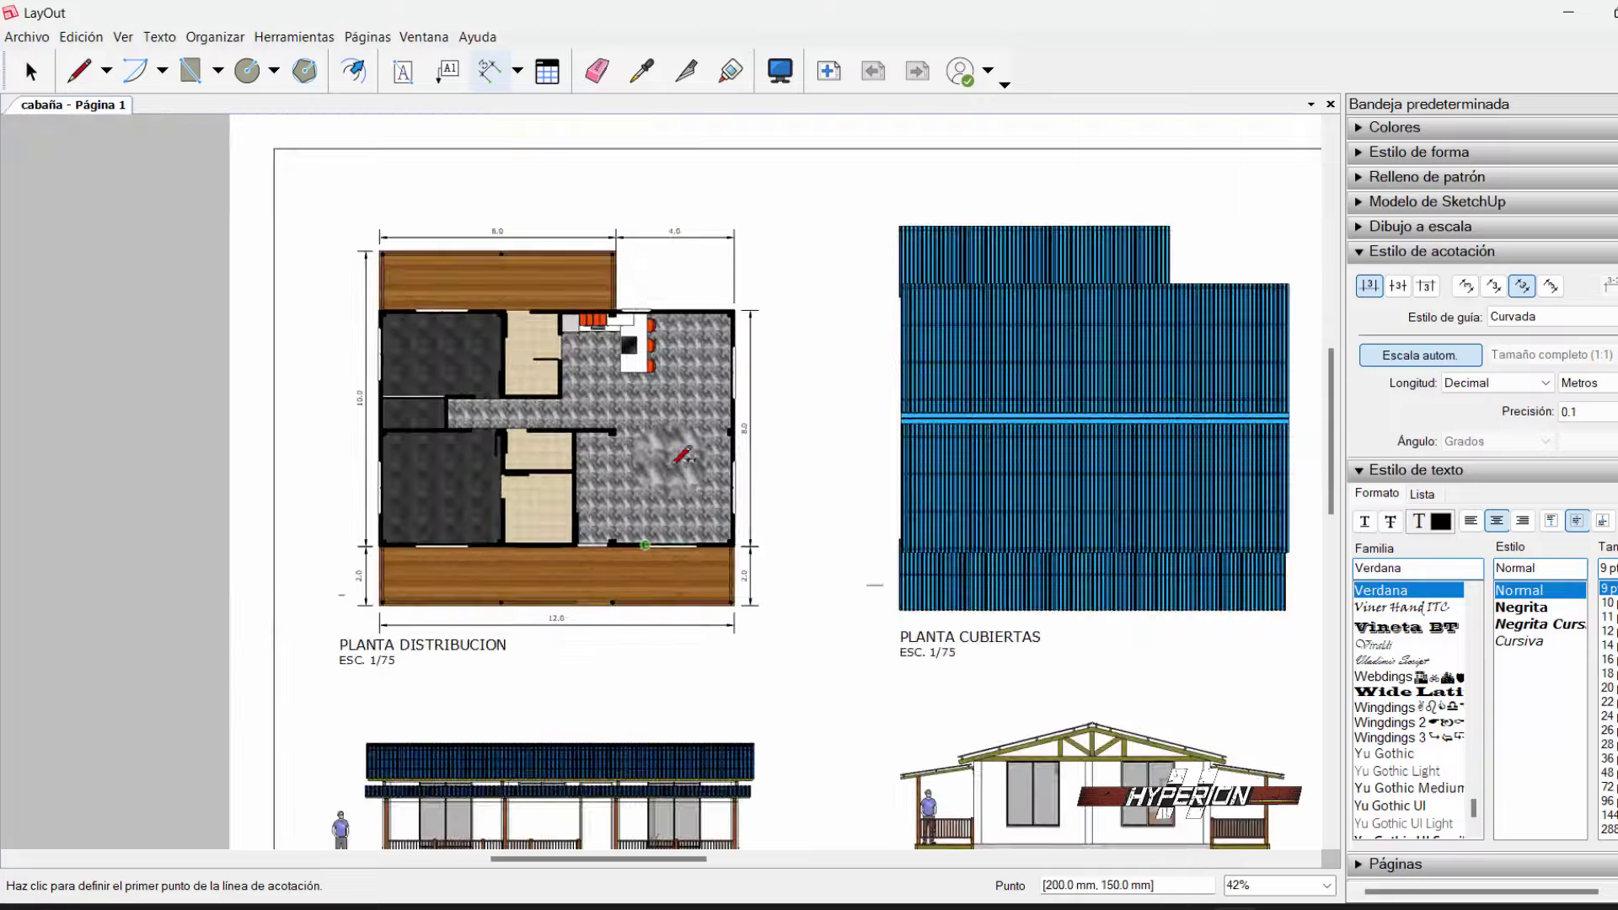
scroll(926, 354, "down", 3)
scroll(777, 316, "up", 3)
scroll(741, 335, "up", 2)
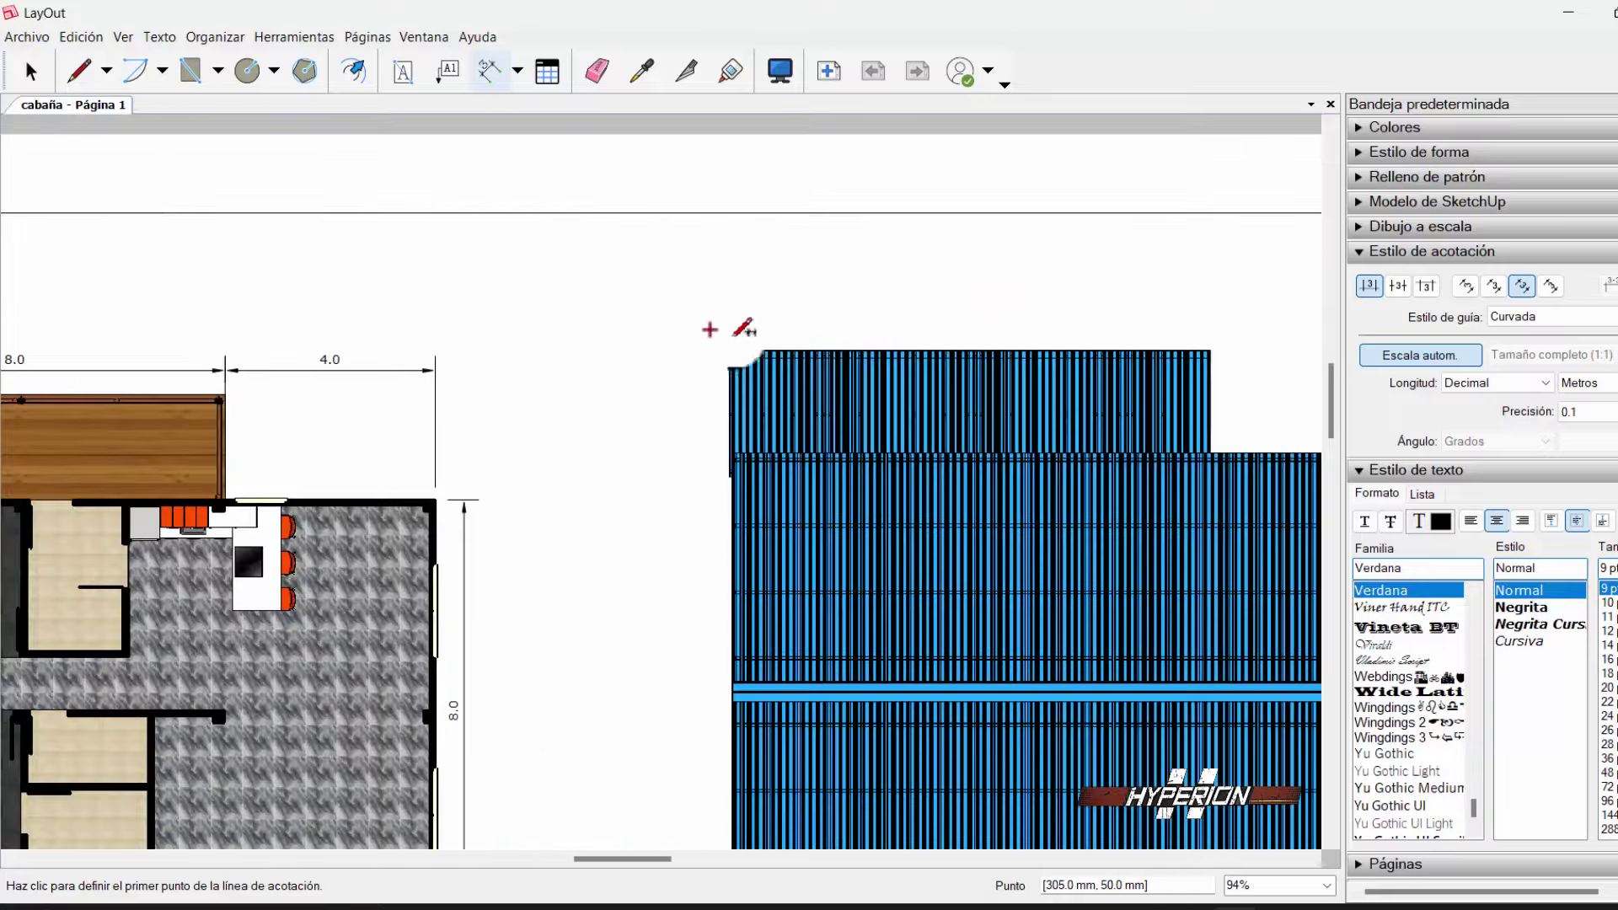
scroll(742, 346, "up", 2)
scroll(742, 345, "up", 2)
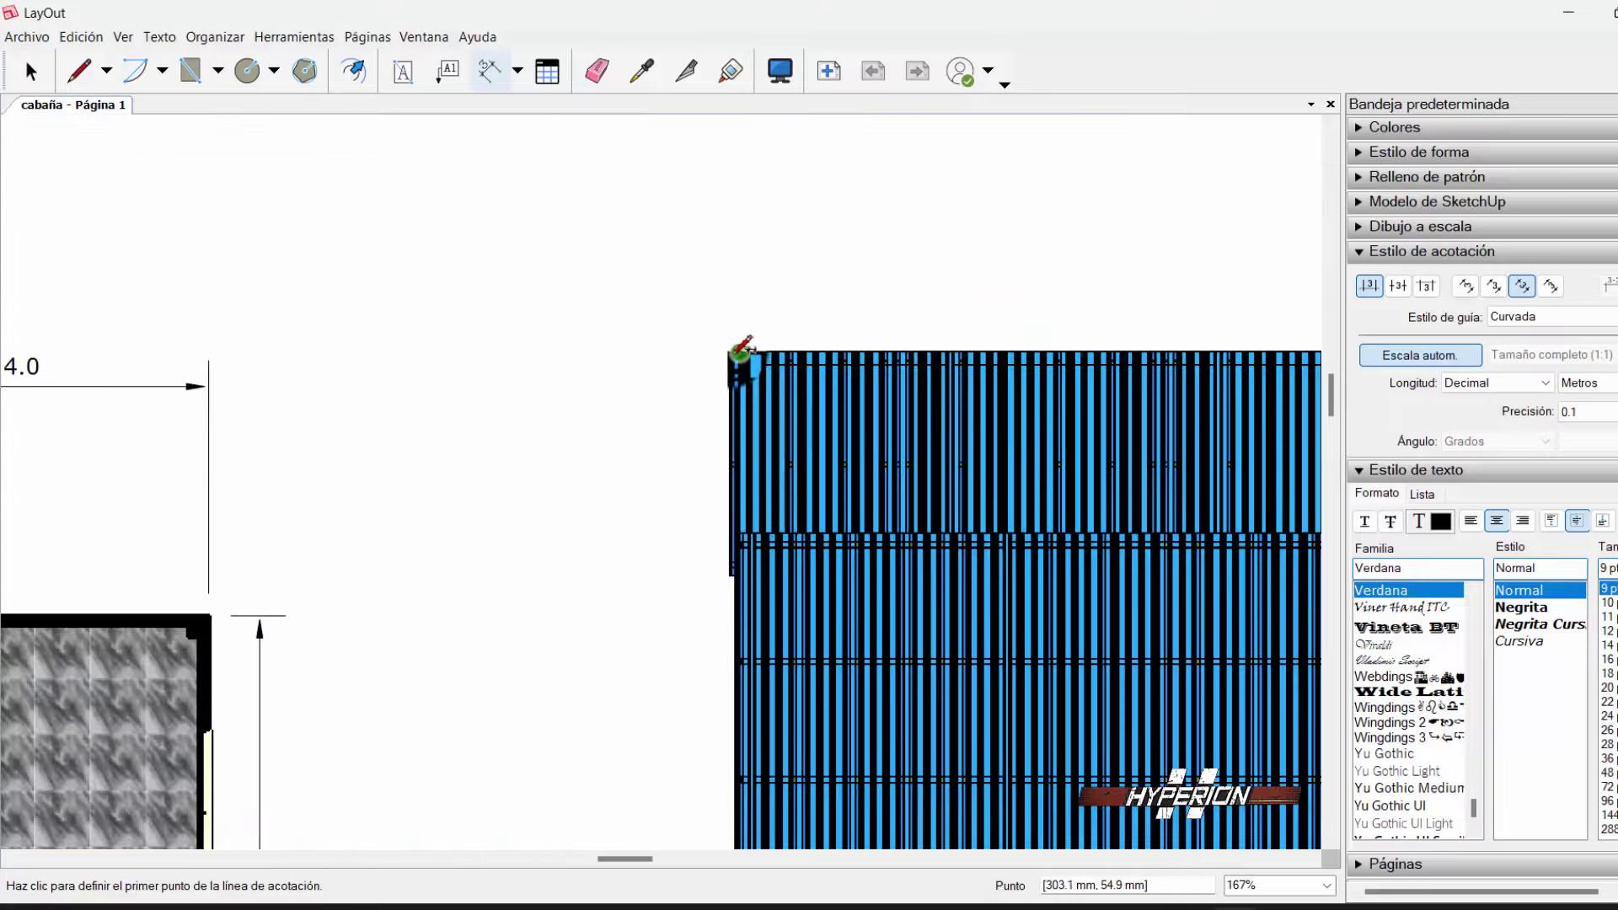
scroll(733, 346, "down", 2)
scroll(758, 363, "down", 1)
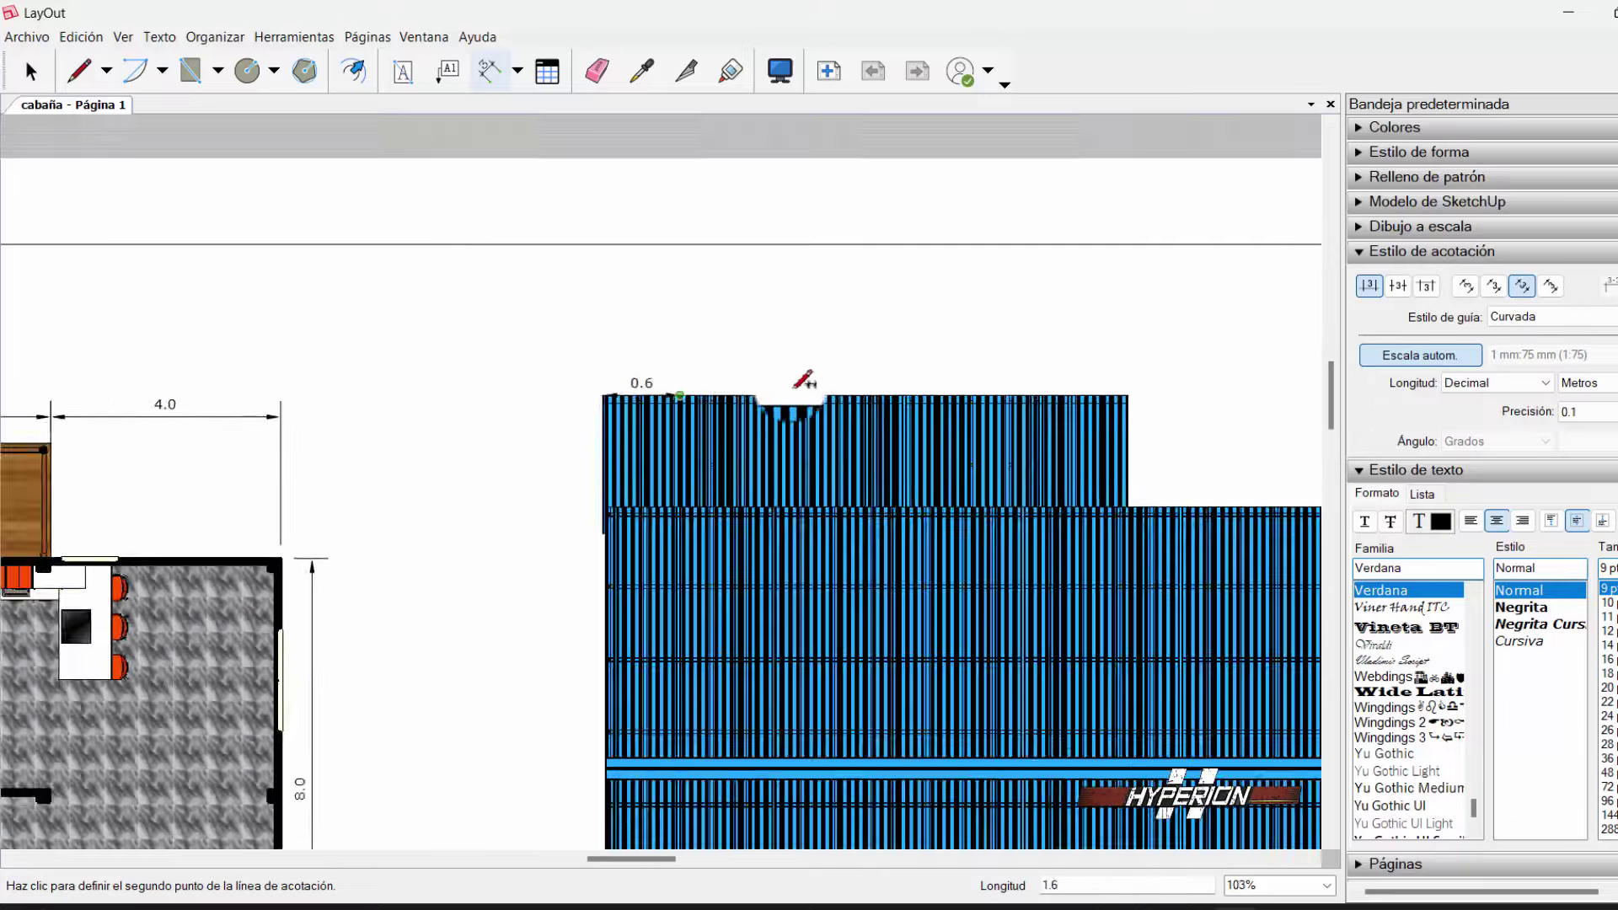
scroll(927, 380, "up", 1)
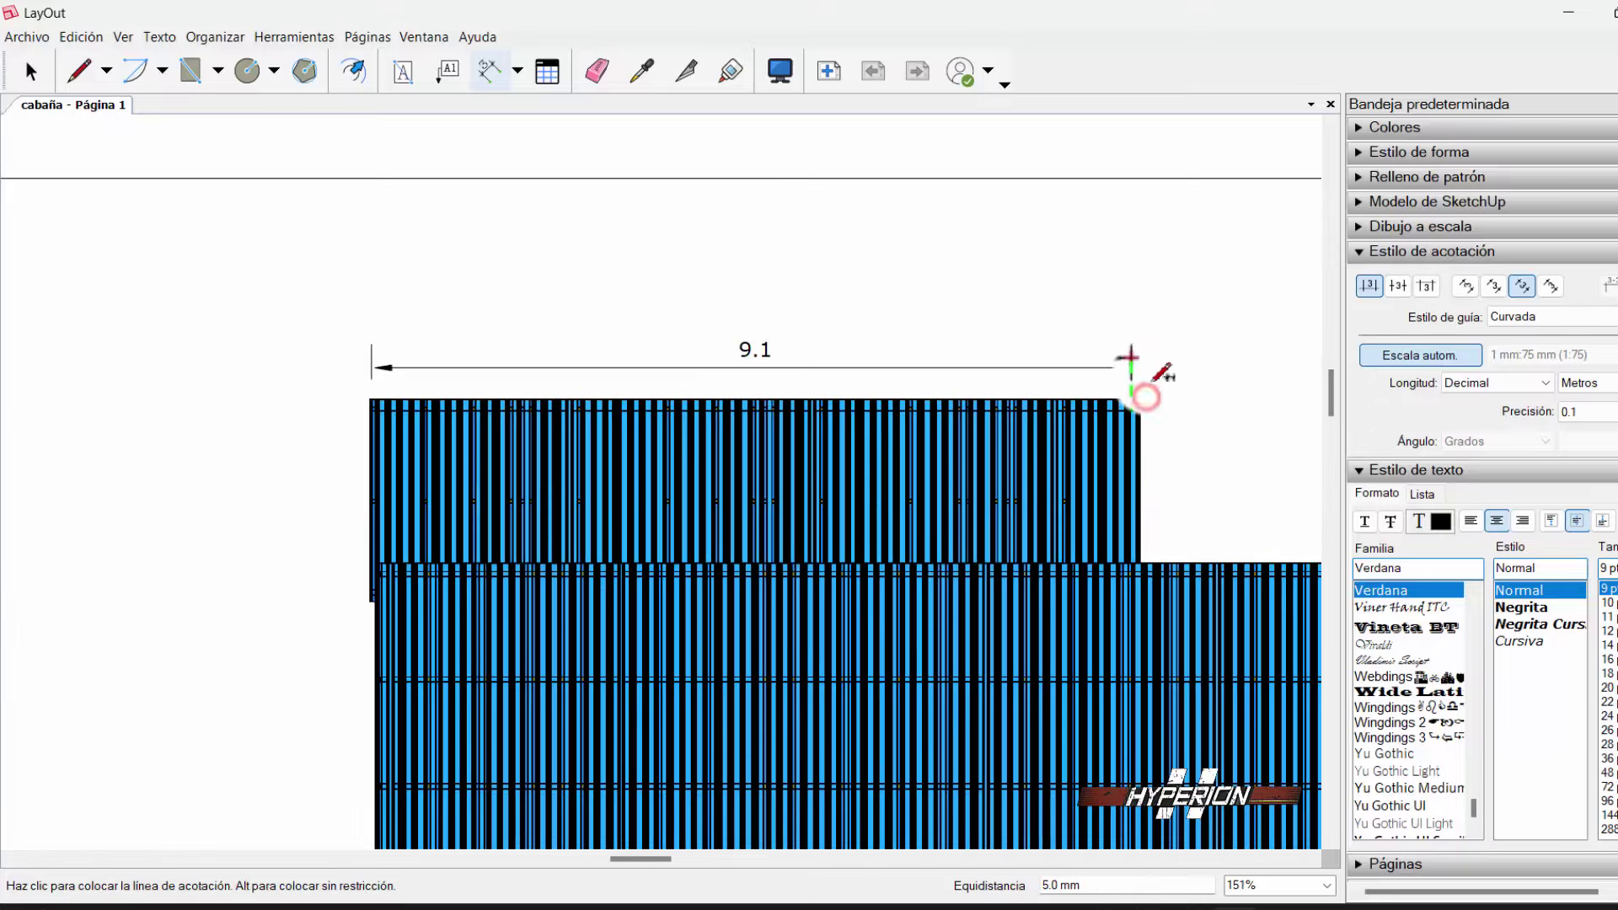
left_click(1144, 372)
scroll(1145, 380, "down", 1)
scroll(1145, 388, "up", 2)
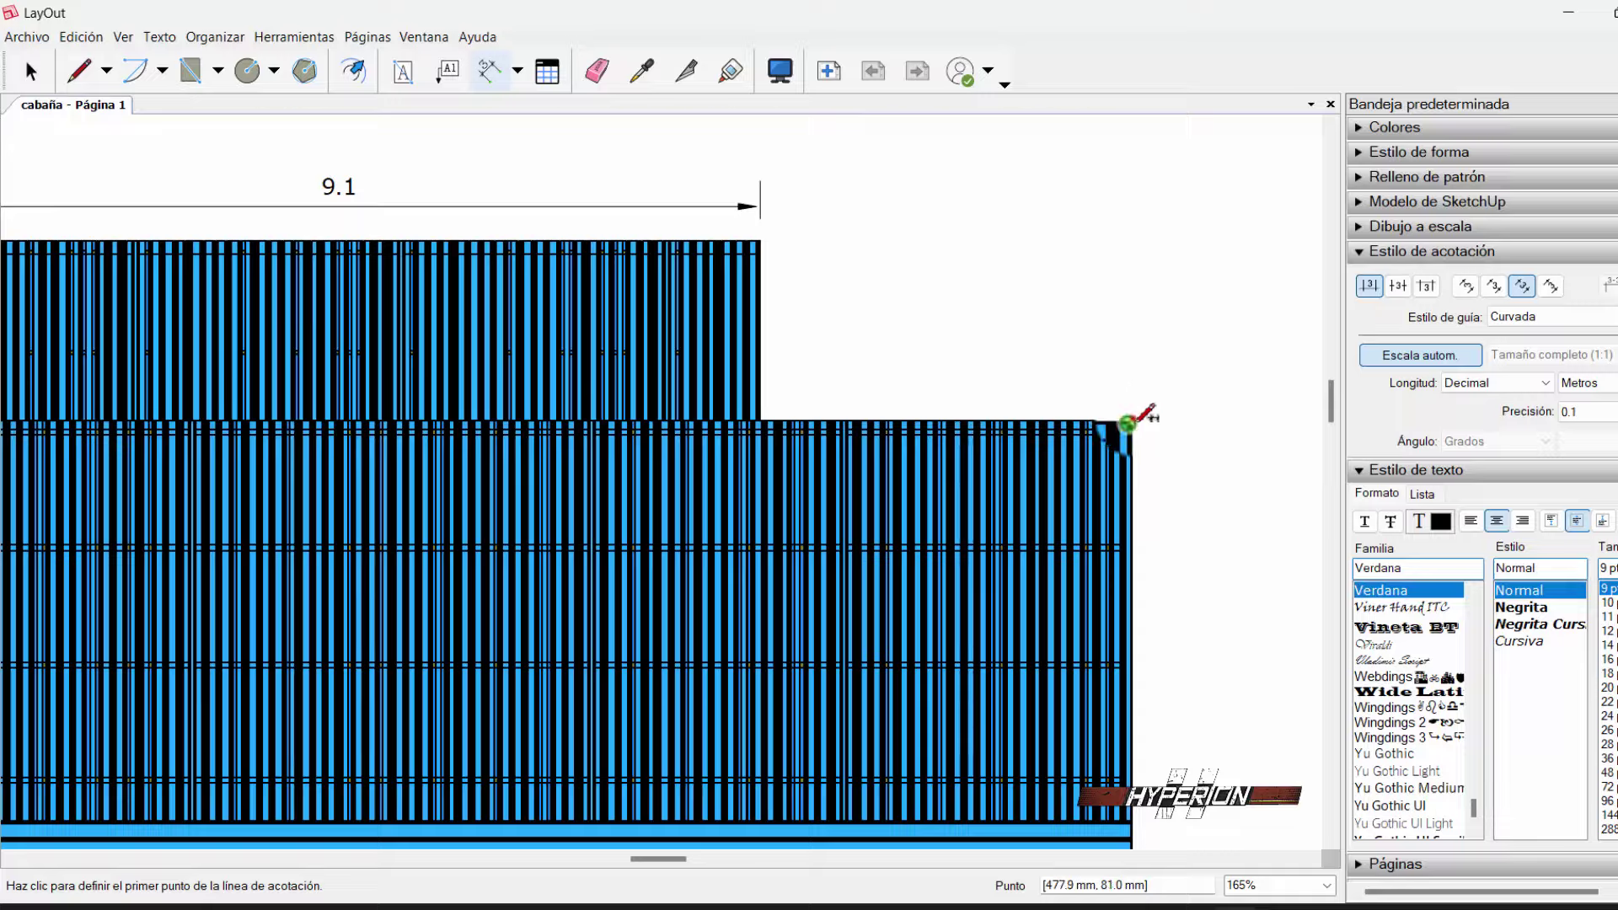
- Add the 9.1 height dimension beside the roof and 13.0 width below it
left_click(1130, 421)
scroll(1180, 590, "down", 2)
scroll(1163, 612, "up", 2)
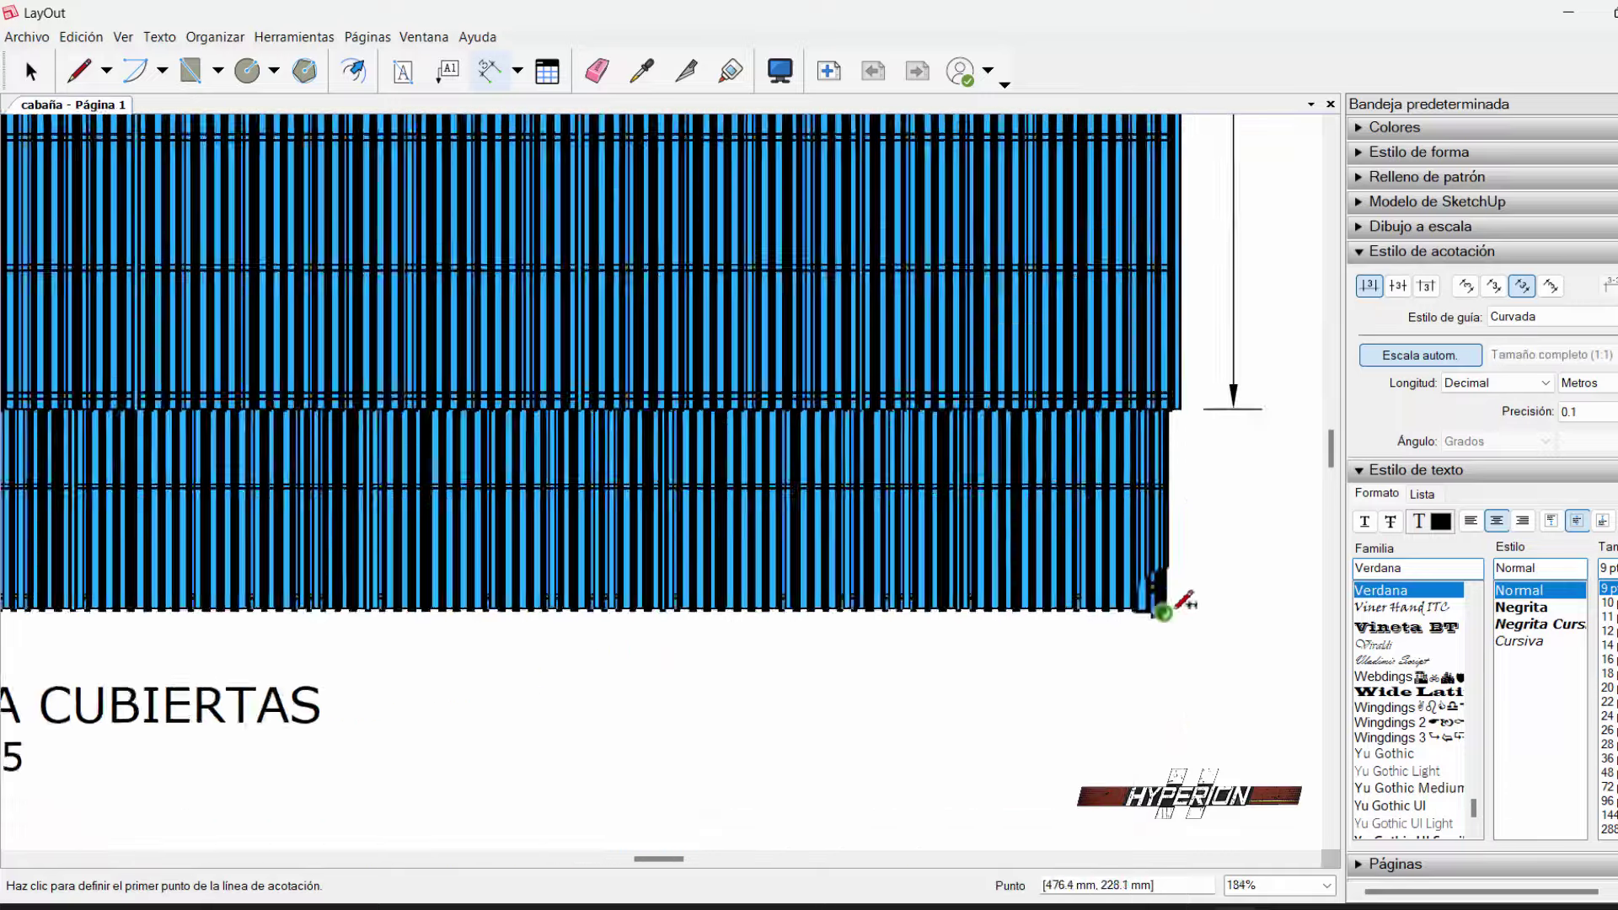
left_click(1172, 605)
scroll(1172, 606, "down", 1)
left_click(300, 578)
left_click(319, 629)
- Dimension the roof's left side: 2.4 for the lower roof, plus the upper roof height
scroll(432, 533, "down", 1)
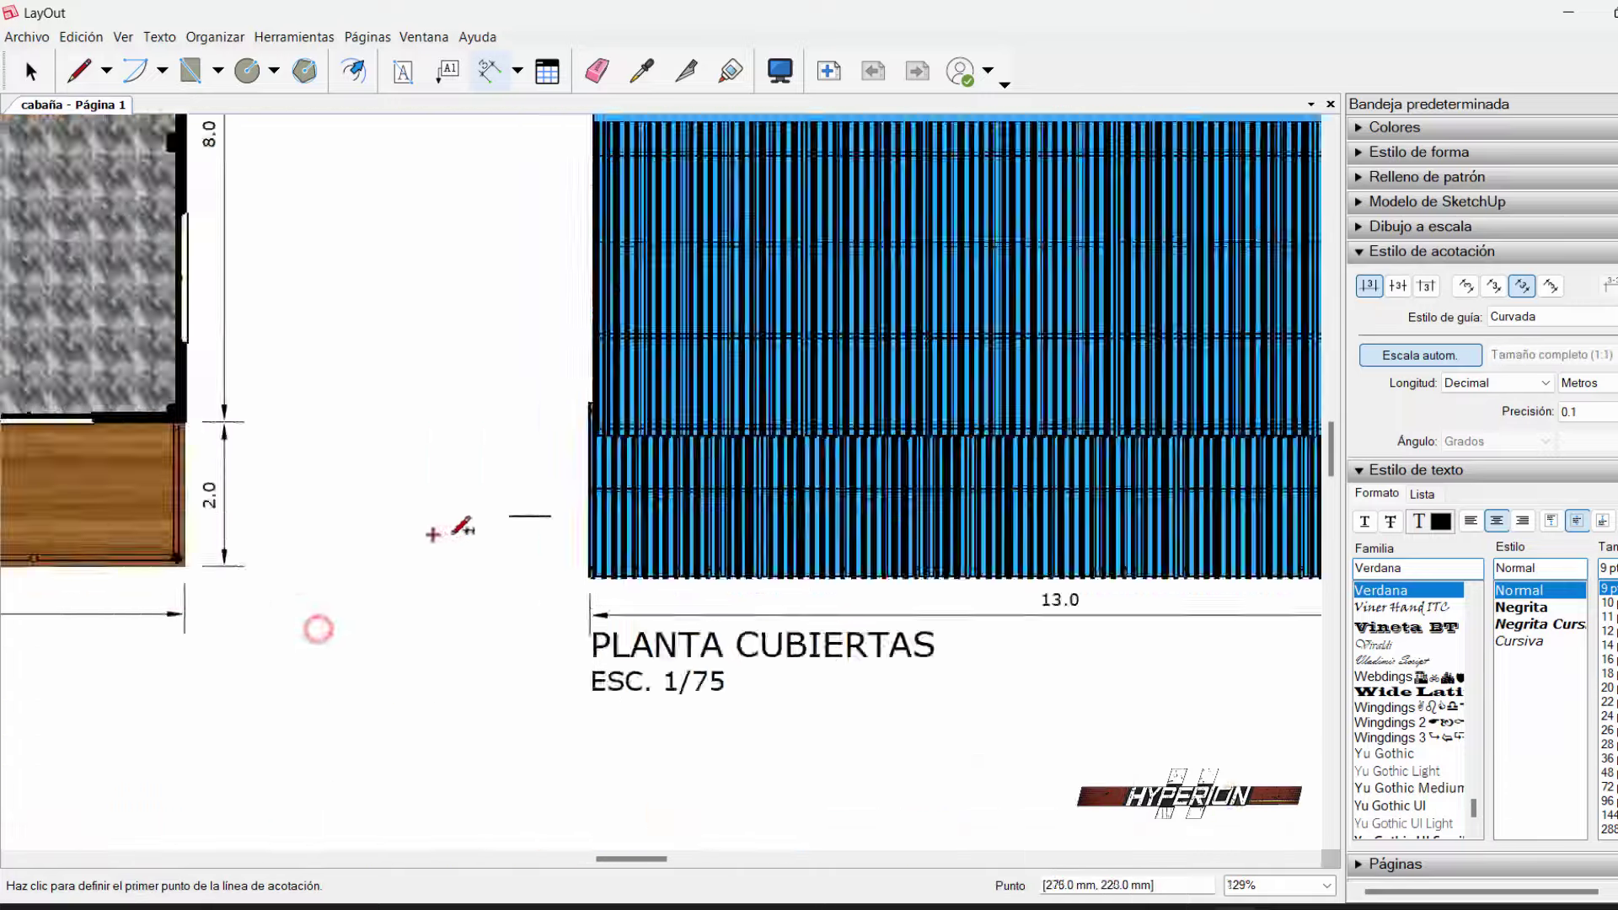
scroll(531, 459, "up", 2)
left_click(643, 371)
left_click(650, 679)
left_click(542, 674)
scroll(590, 674, "down", 3)
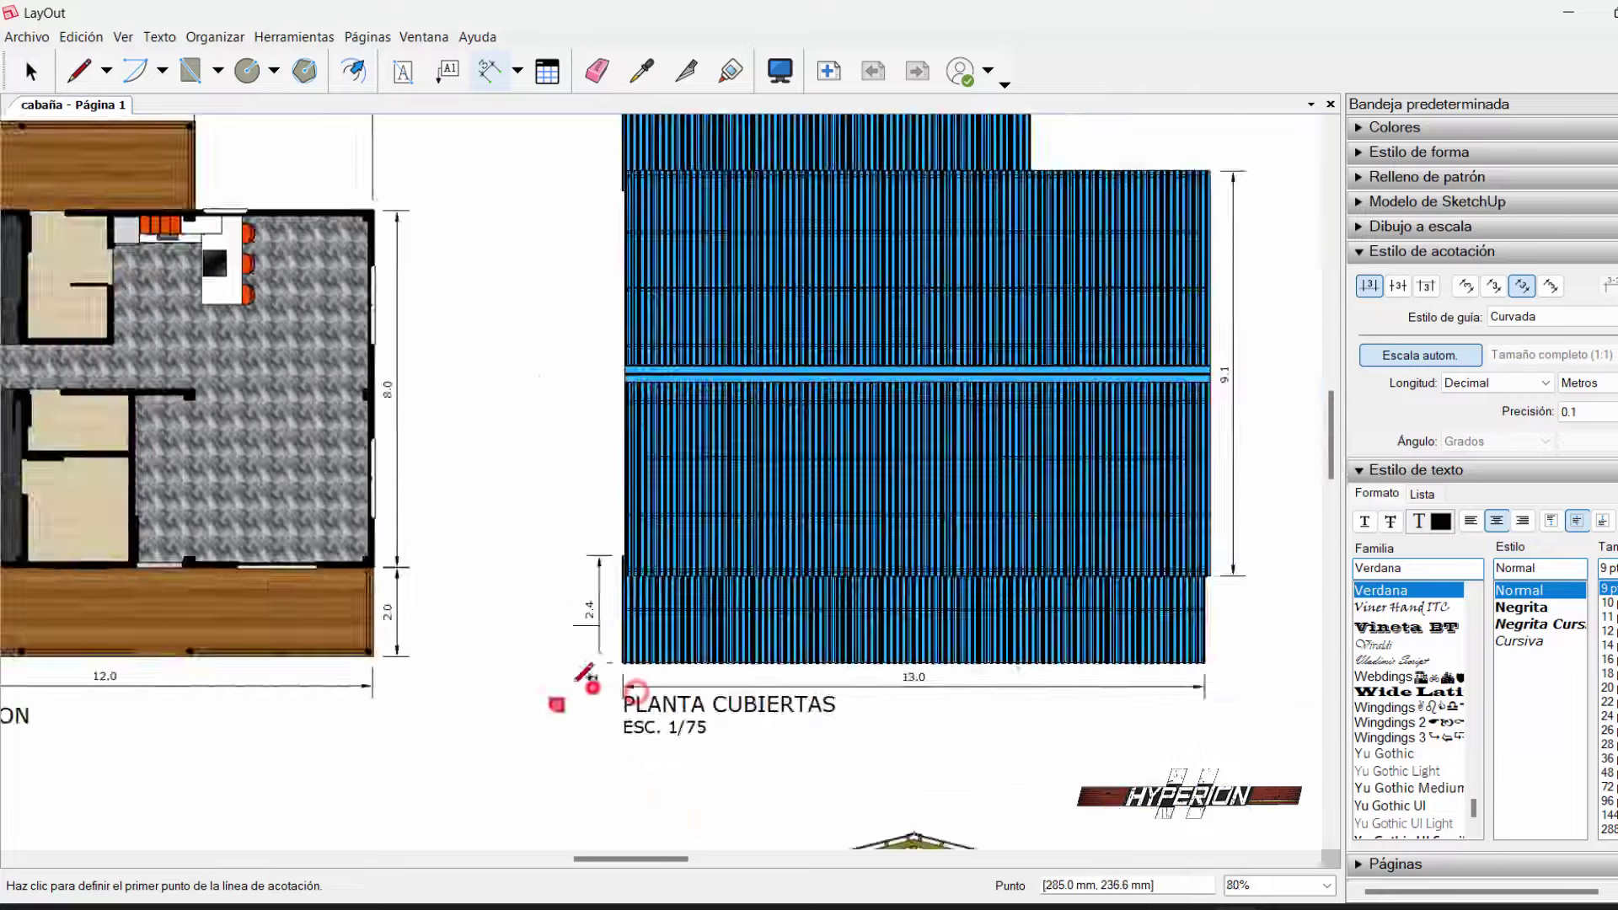
scroll(615, 224, "up", 3)
left_click(614, 224)
left_click(615, 559)
left_click(544, 505)
scroll(590, 559, "down", 4)
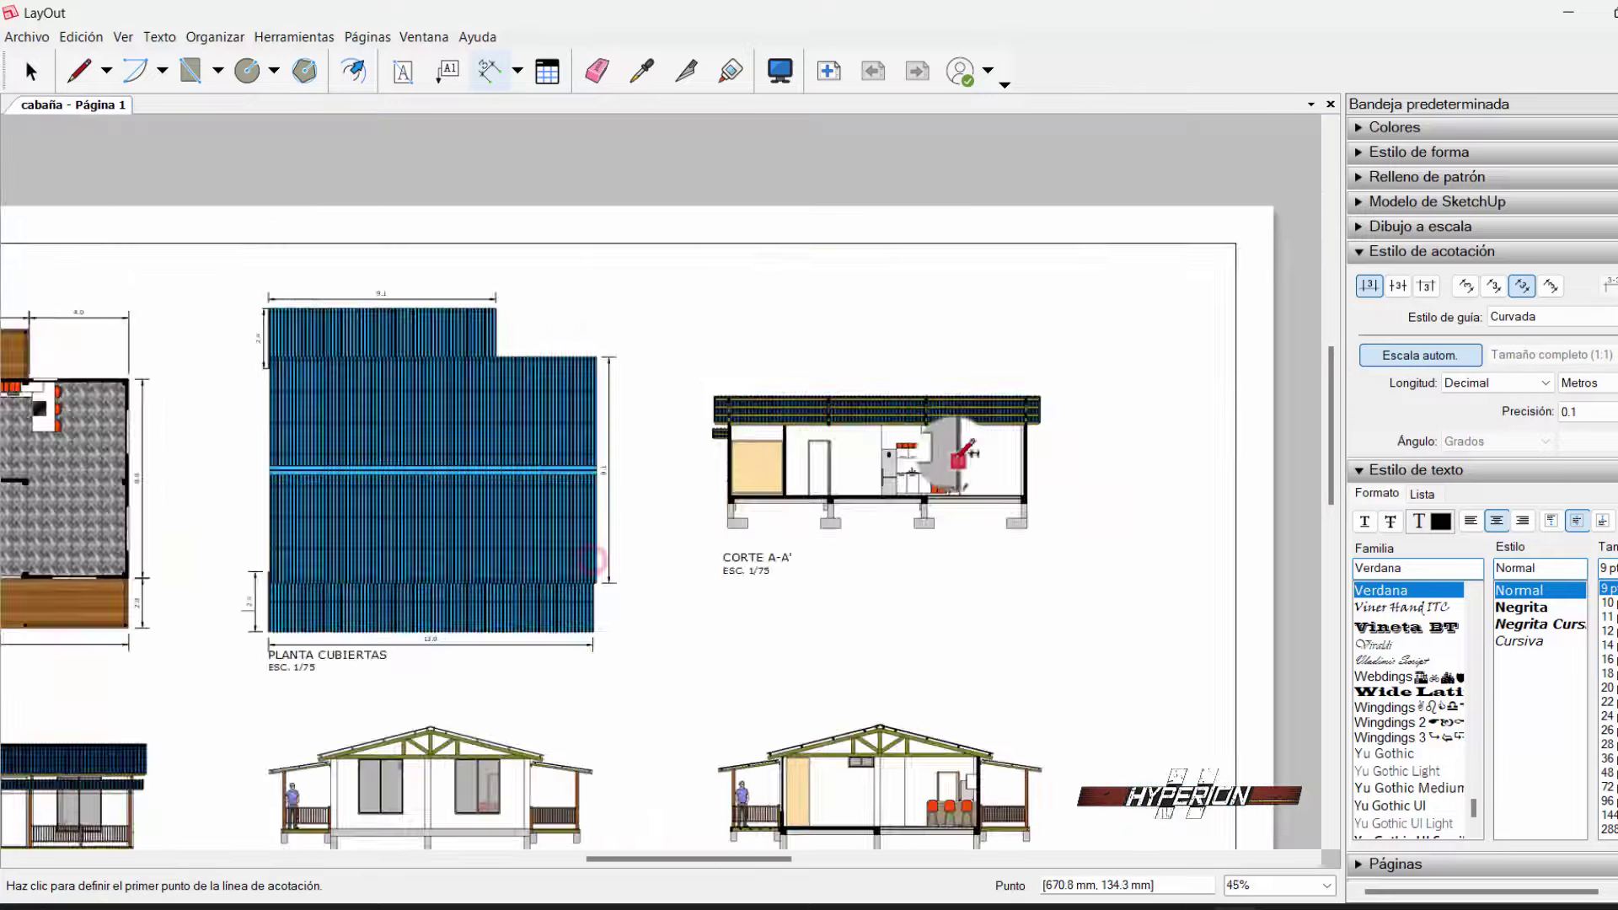
scroll(714, 436, "up", 5)
scroll(830, 456, "up", 1)
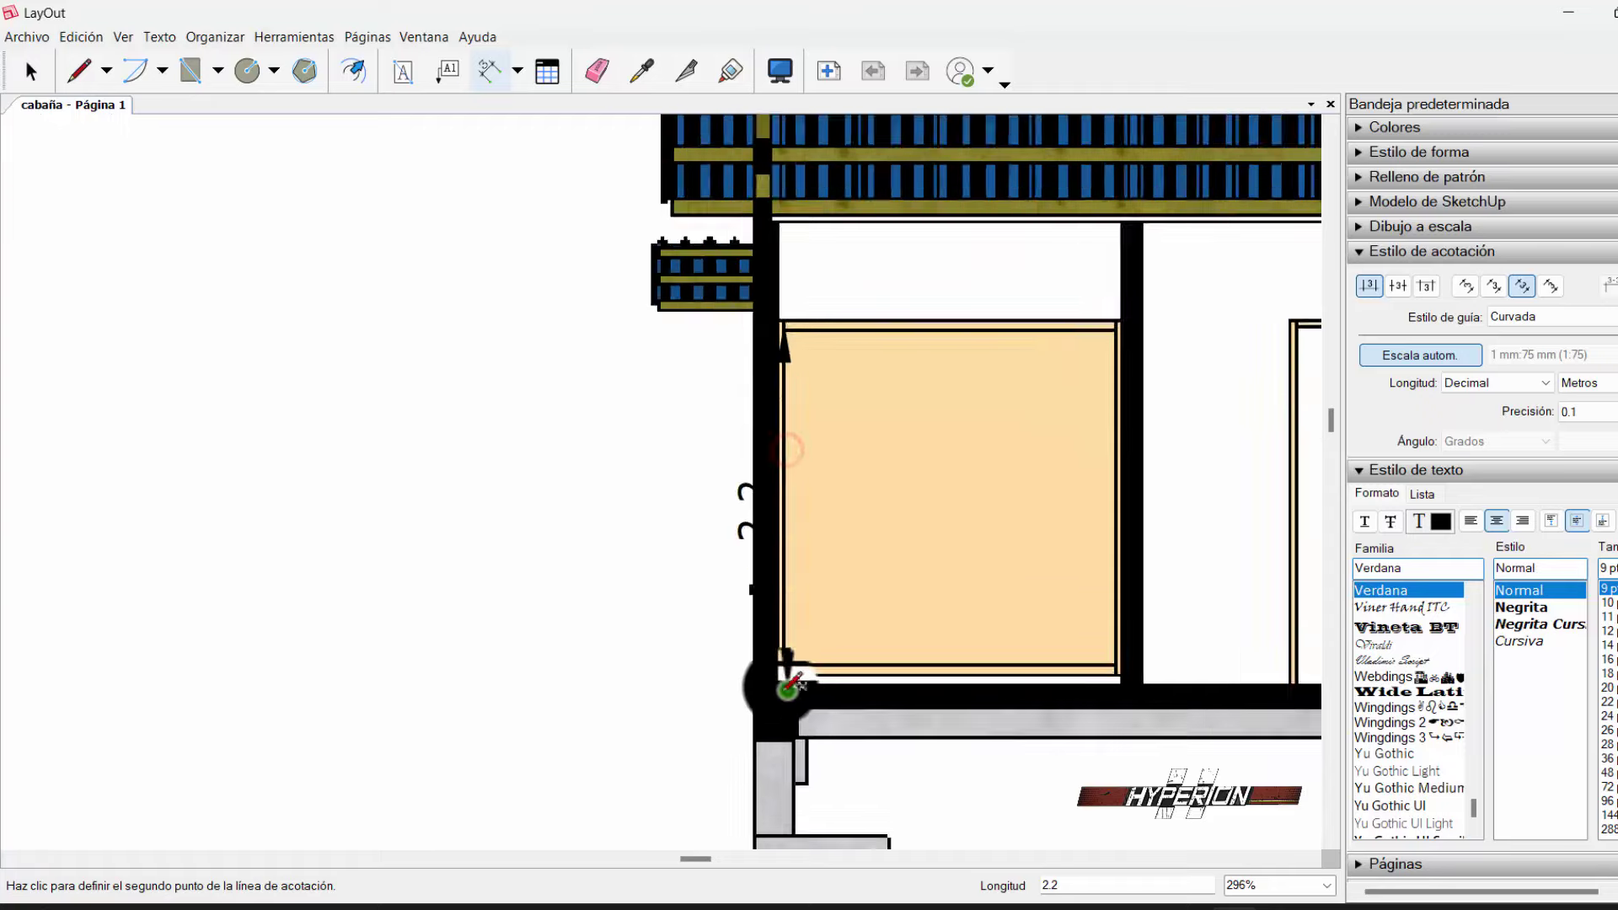
- Dimension the tan panel opening at 2.2 and the footing step at 0.4
left_click(787, 203)
left_click(1023, 439)
left_click(986, 489)
scroll(607, 607, "down", 2)
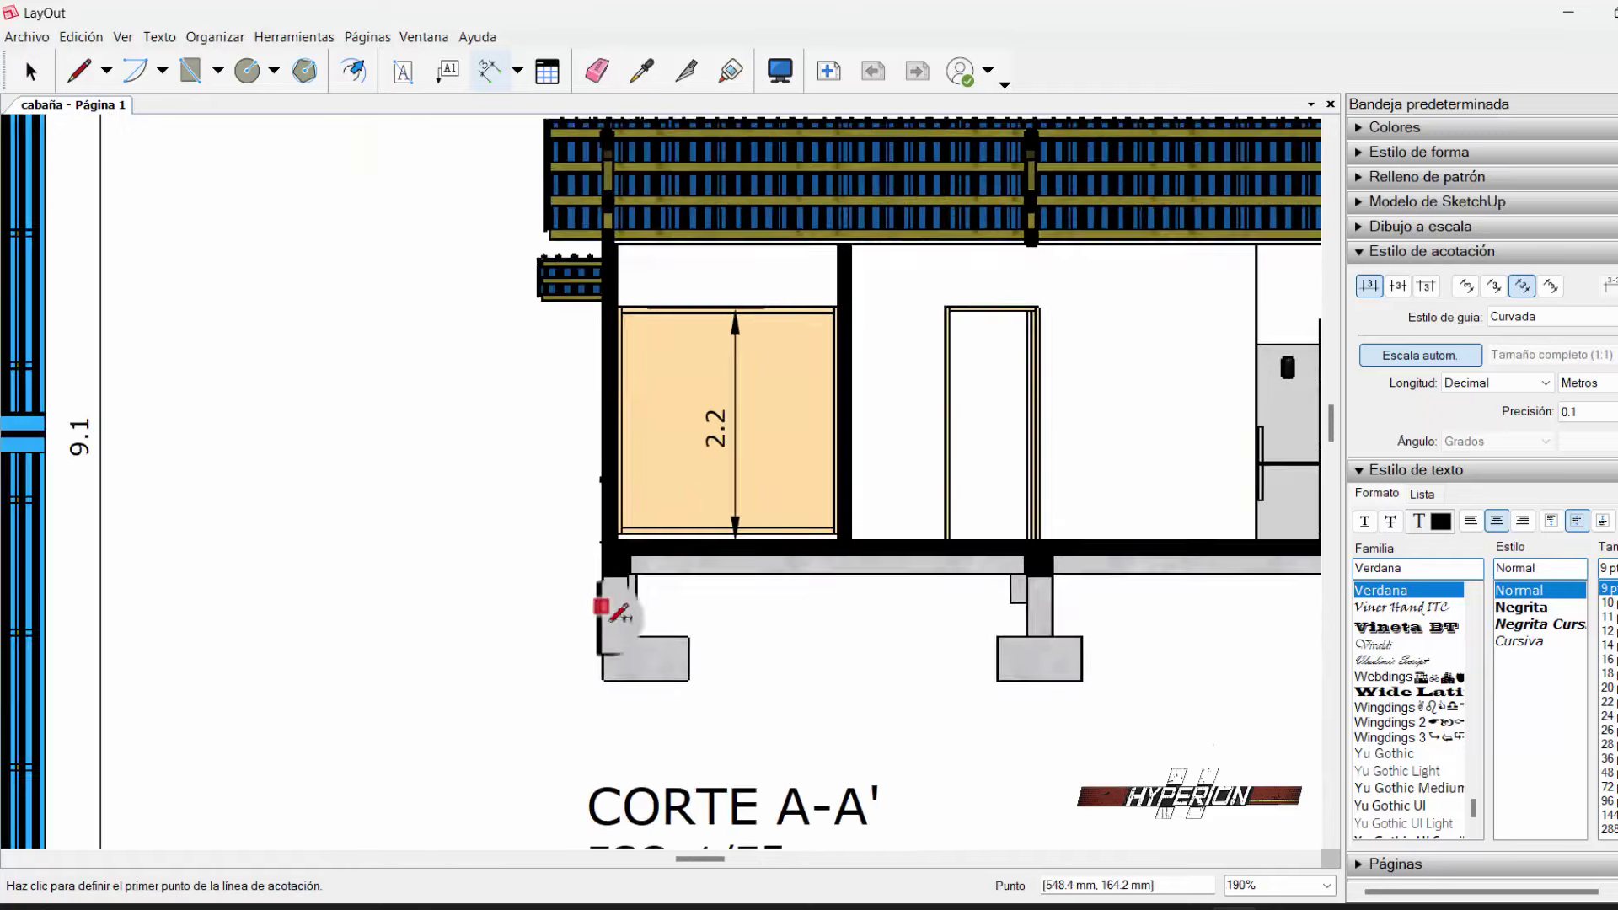
left_click(604, 637)
left_click(603, 689)
- Add the 0.8 foundation height and the 2.8 wall height from roof to floor
left_click(540, 639)
left_click(601, 641)
scroll(598, 522, "up", 1)
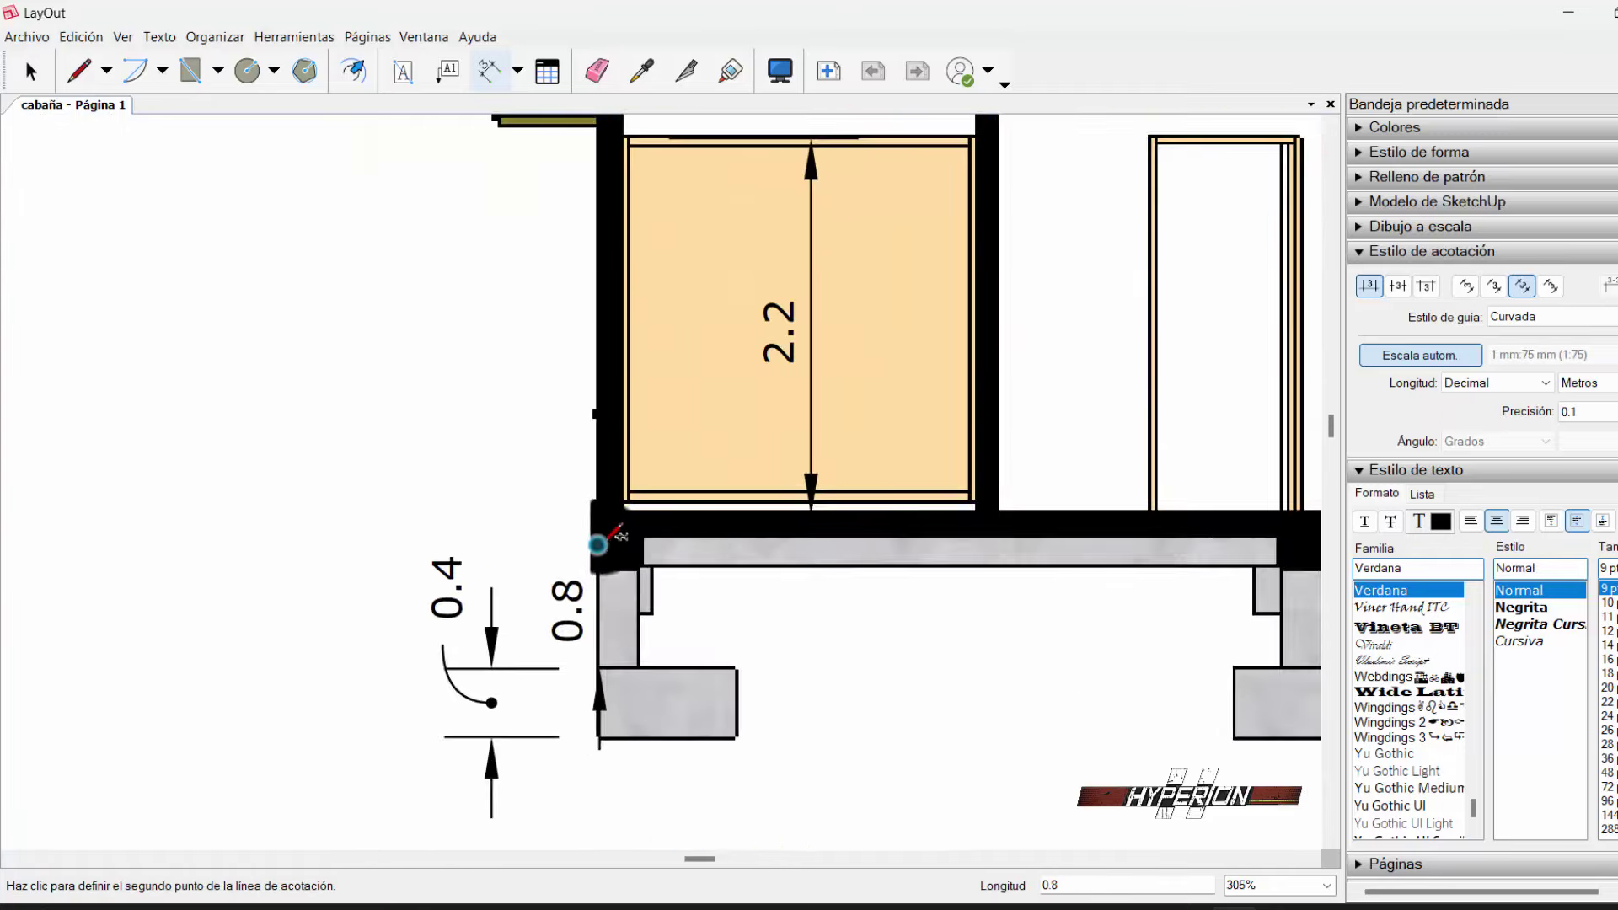
left_click(597, 525)
left_click(541, 587)
middle_click_drag(590, 85, 603, 340)
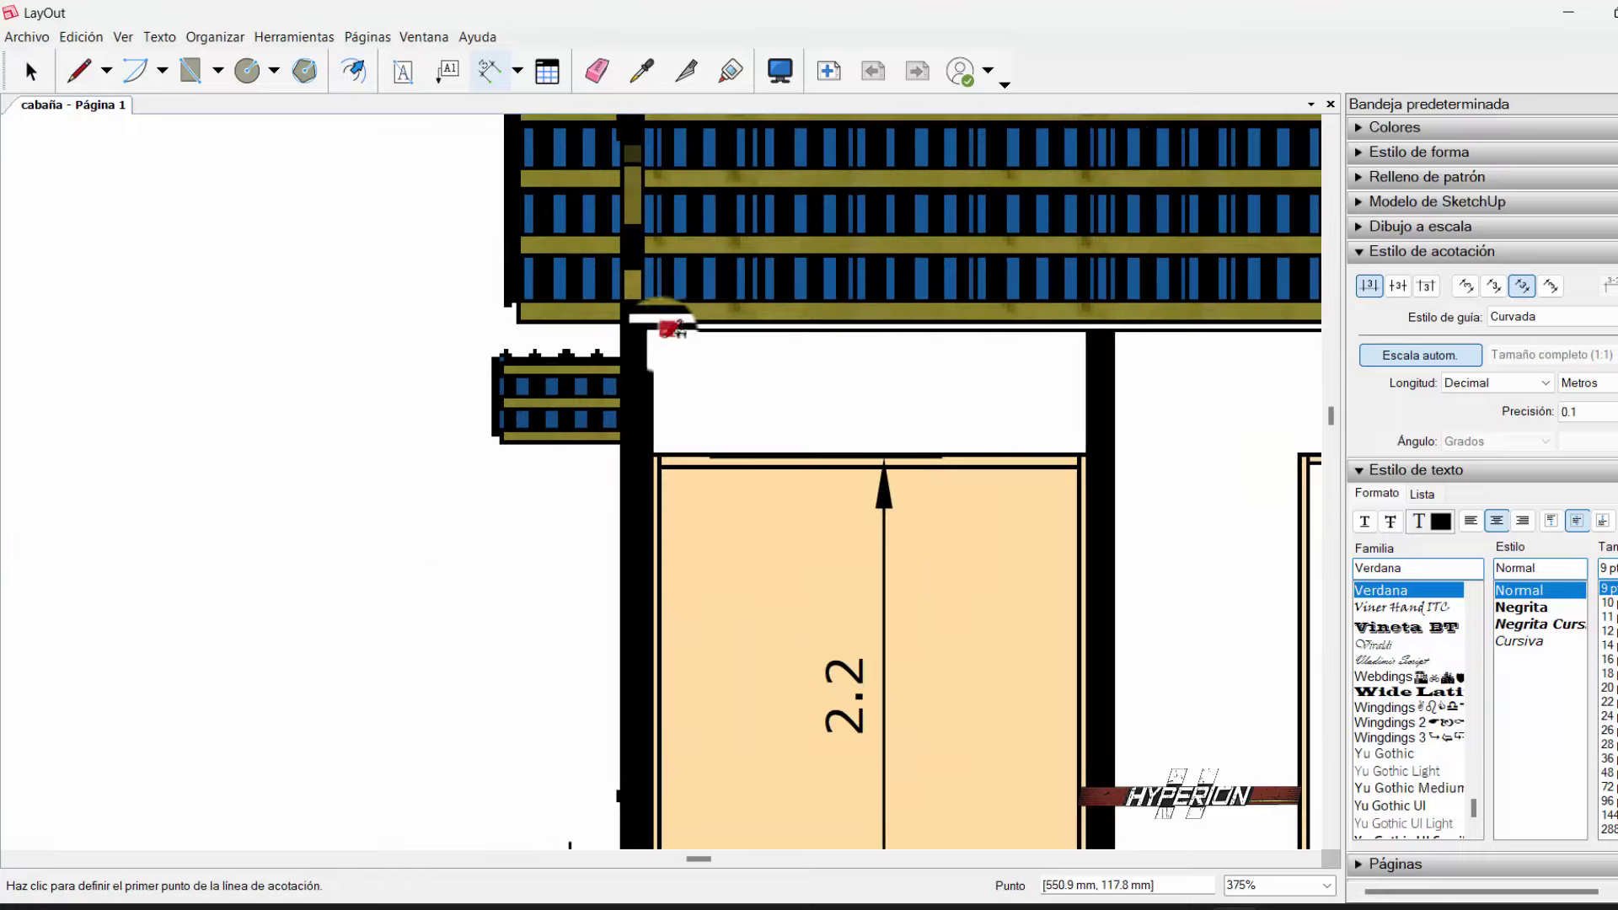
left_click(624, 333)
scroll(666, 321, "down", 3)
left_click(644, 573)
- Dimension the door's height as 2.2 beside the door
scroll(523, 505, "down", 1)
left_click(506, 497)
scroll(502, 493, "up", 3)
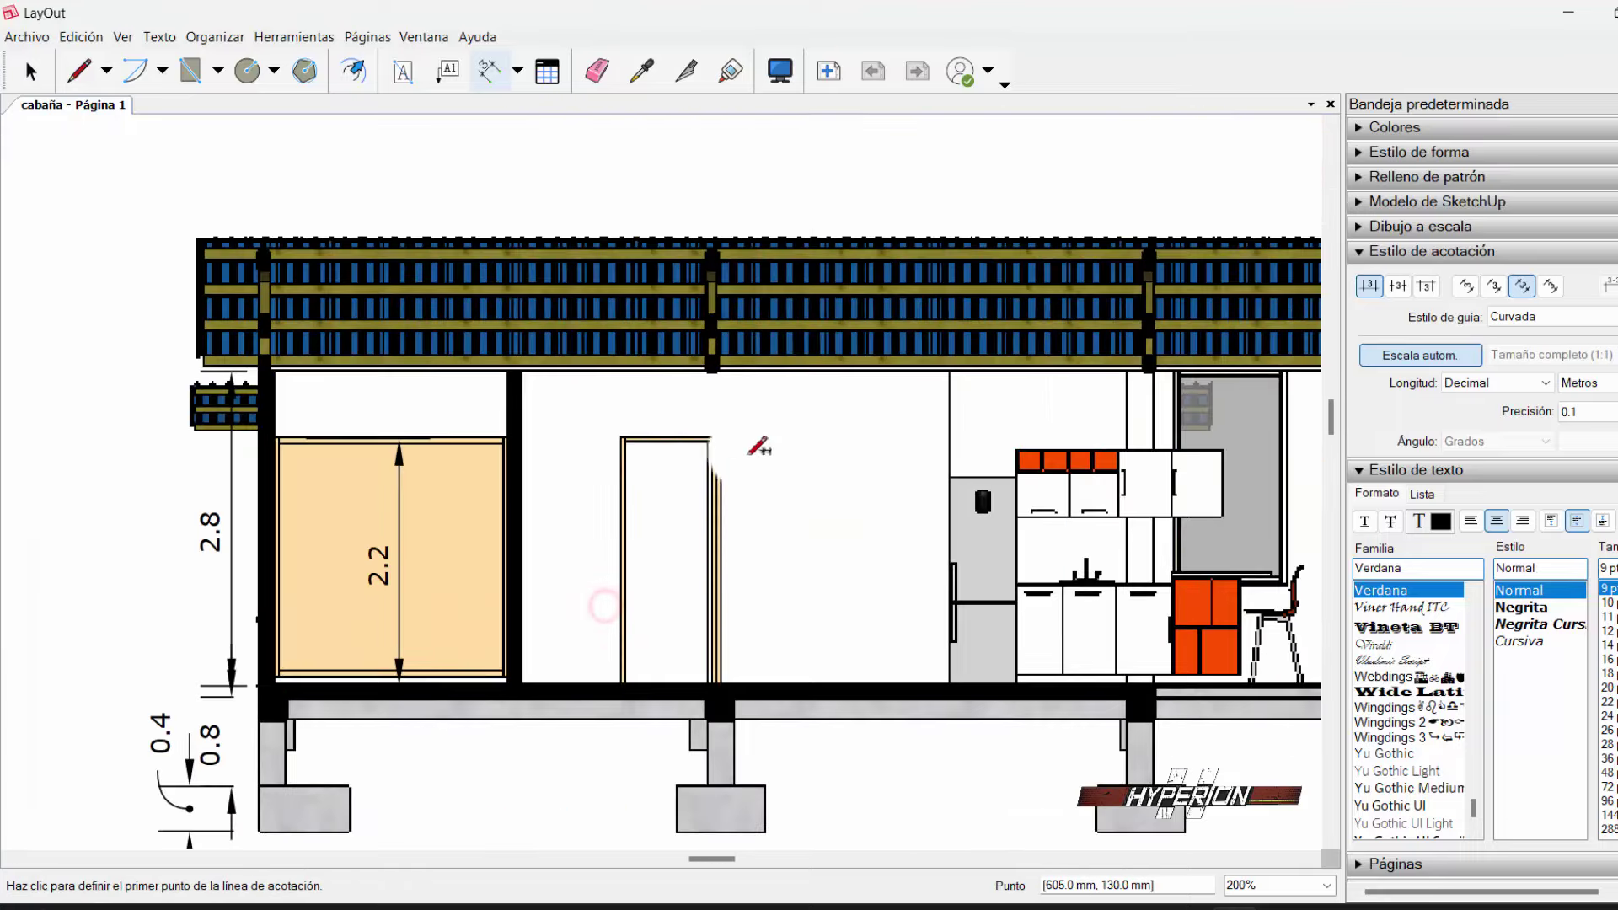
left_click(721, 437)
left_click(720, 686)
left_click(759, 656)
- Dimension the kitchen counter by the chair at 1.0 above the floor line
scroll(969, 506, "up", 3)
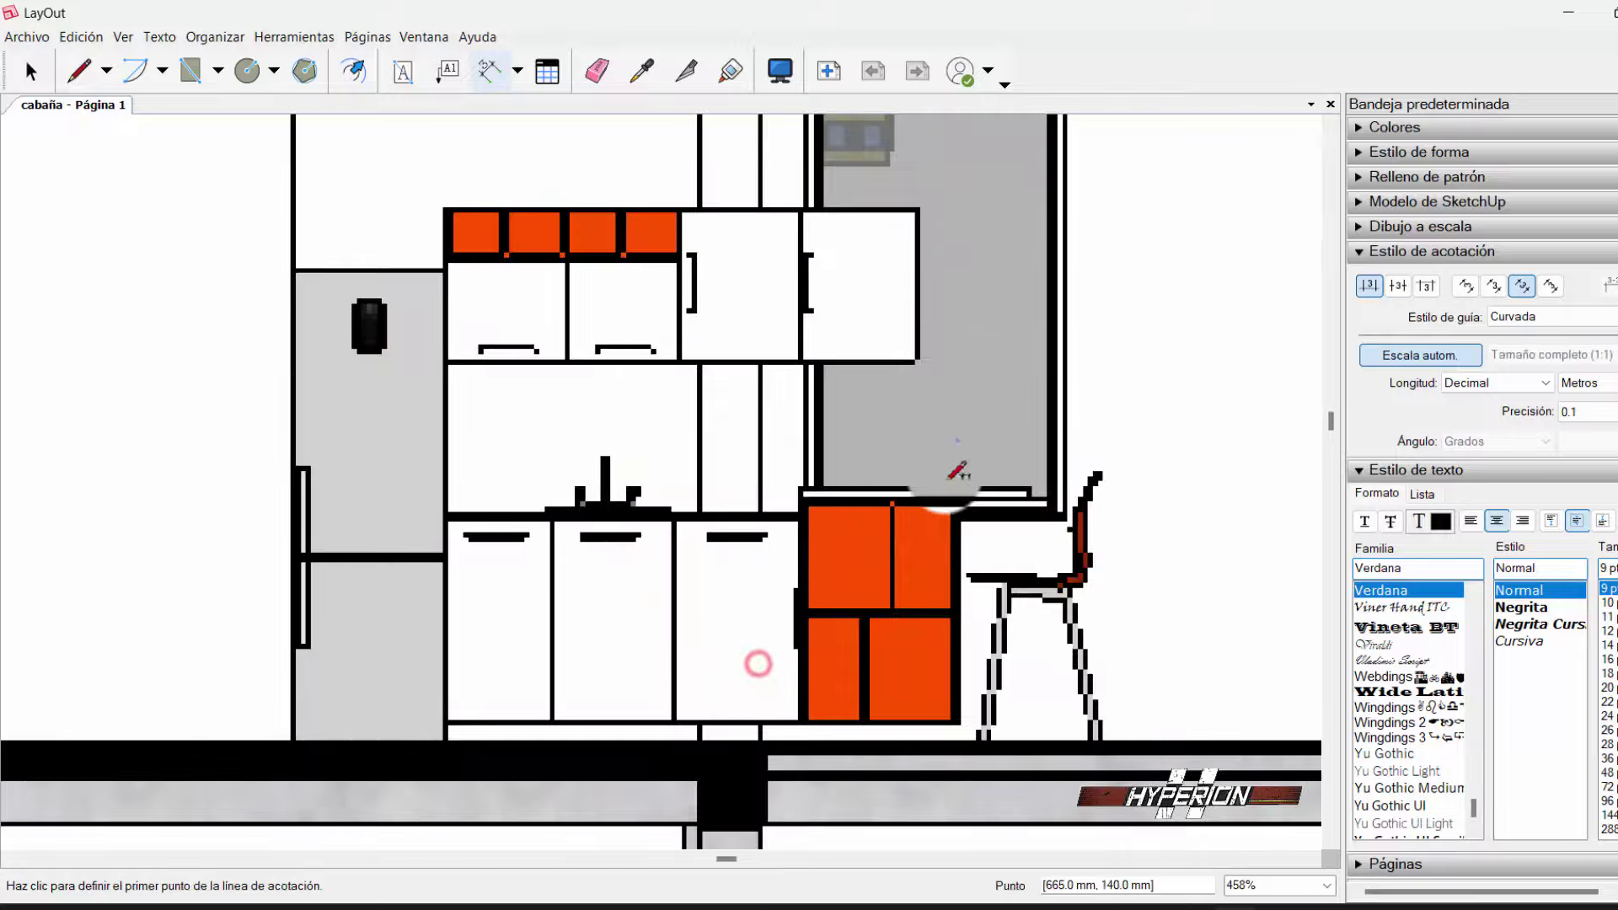
left_click(1030, 468)
scroll(1037, 506, "down", 3)
left_click(1043, 732)
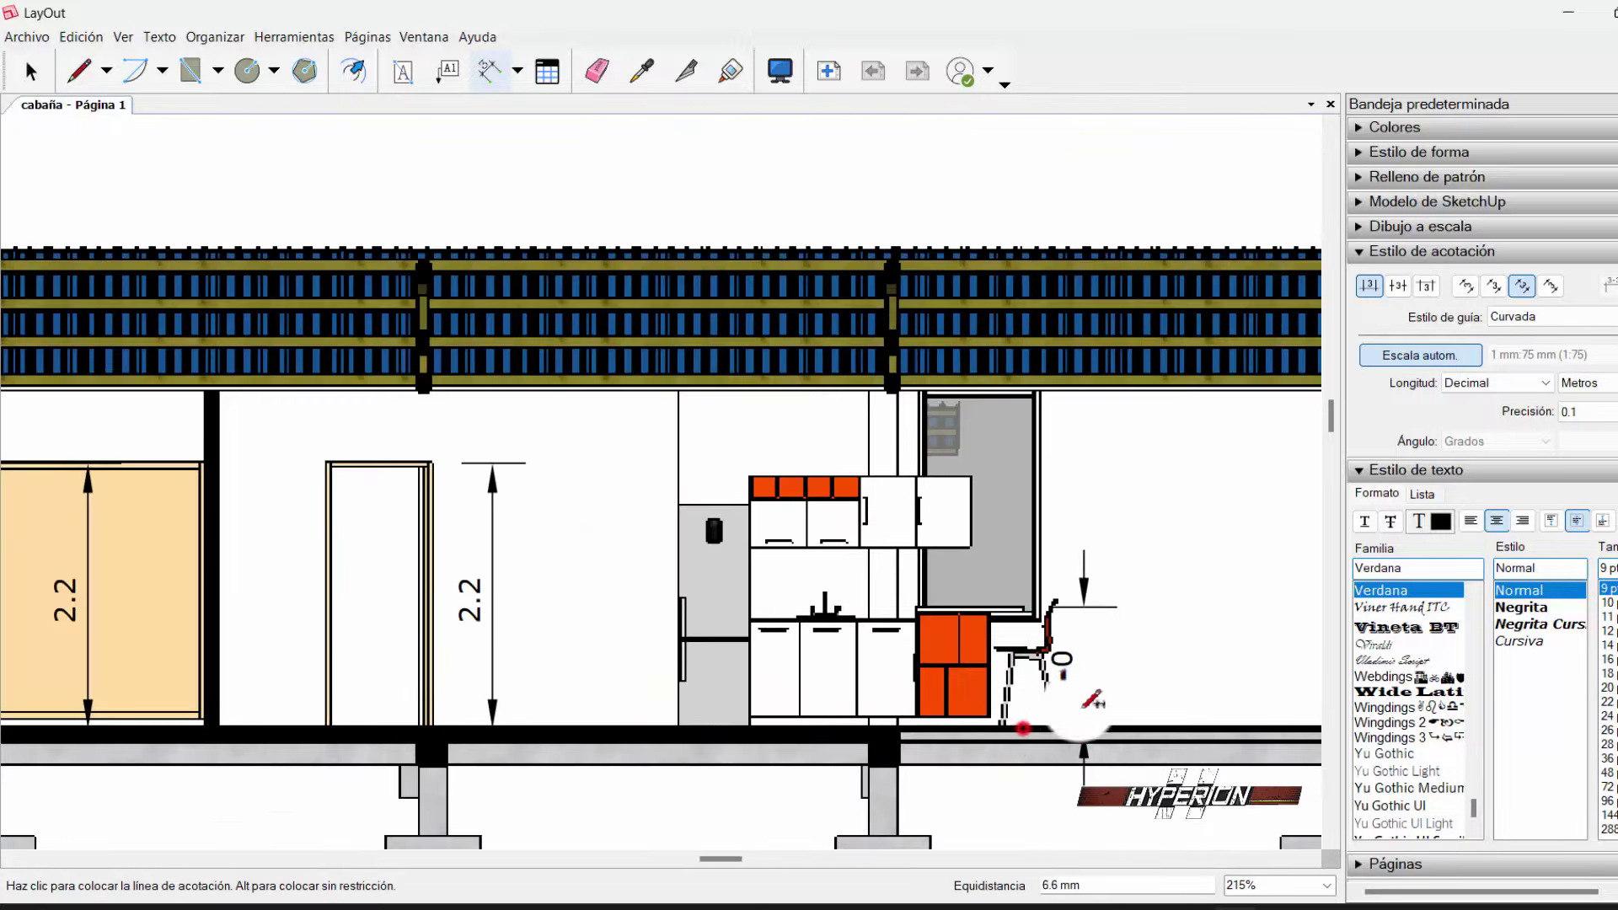
left_click(1096, 691)
scroll(1023, 723, "down", 3)
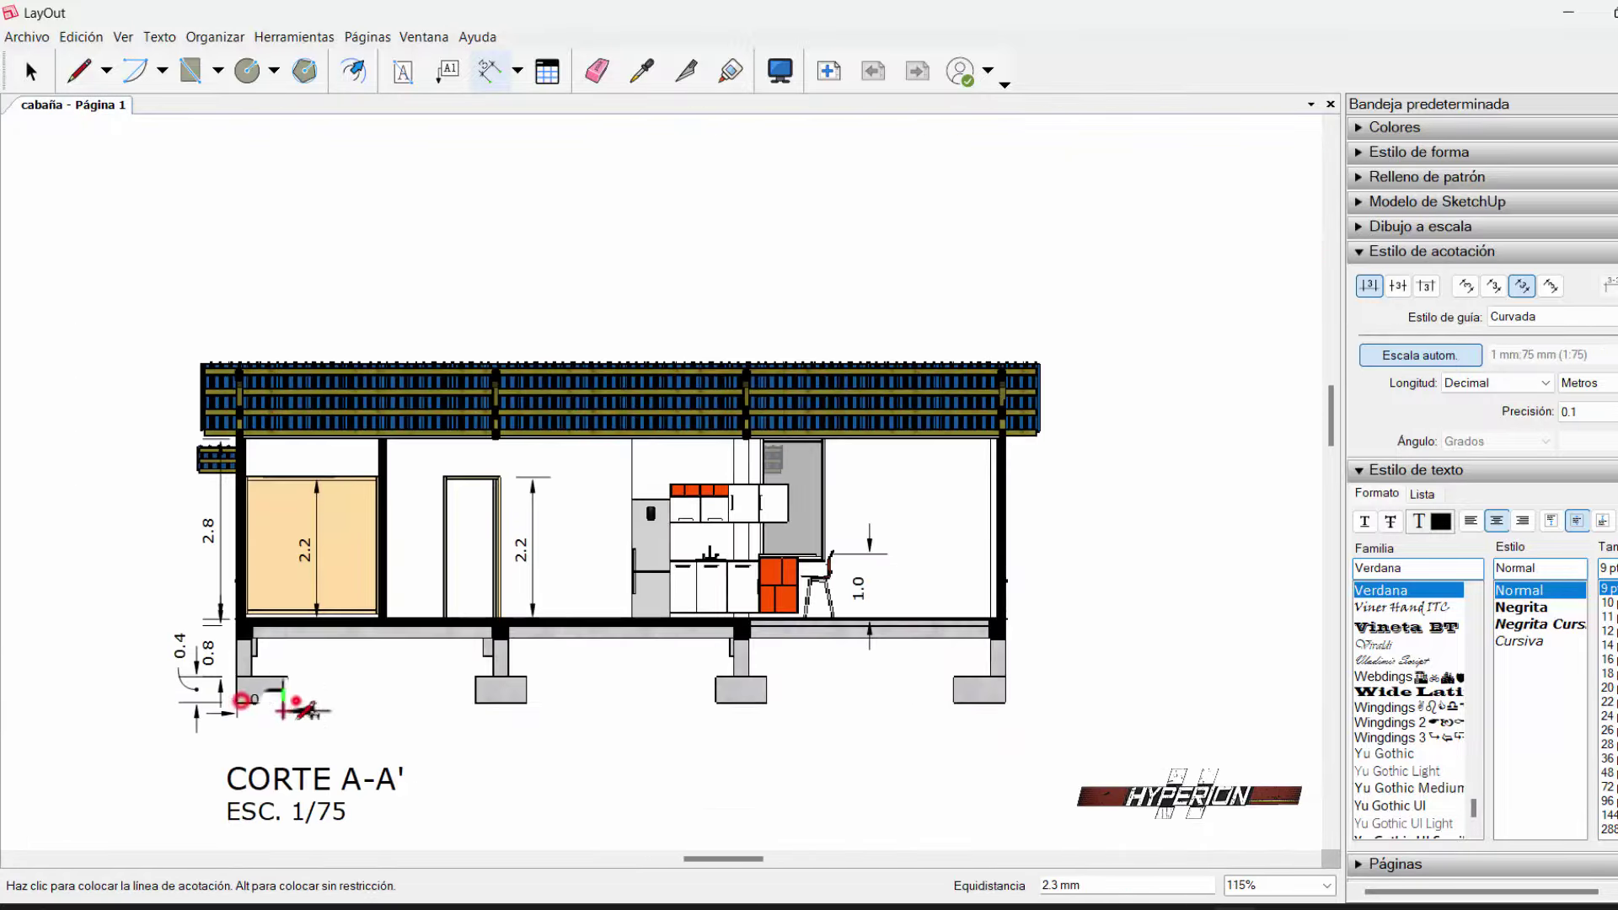
scroll(296, 717, "down", 3)
scroll(455, 379, "up", 2)
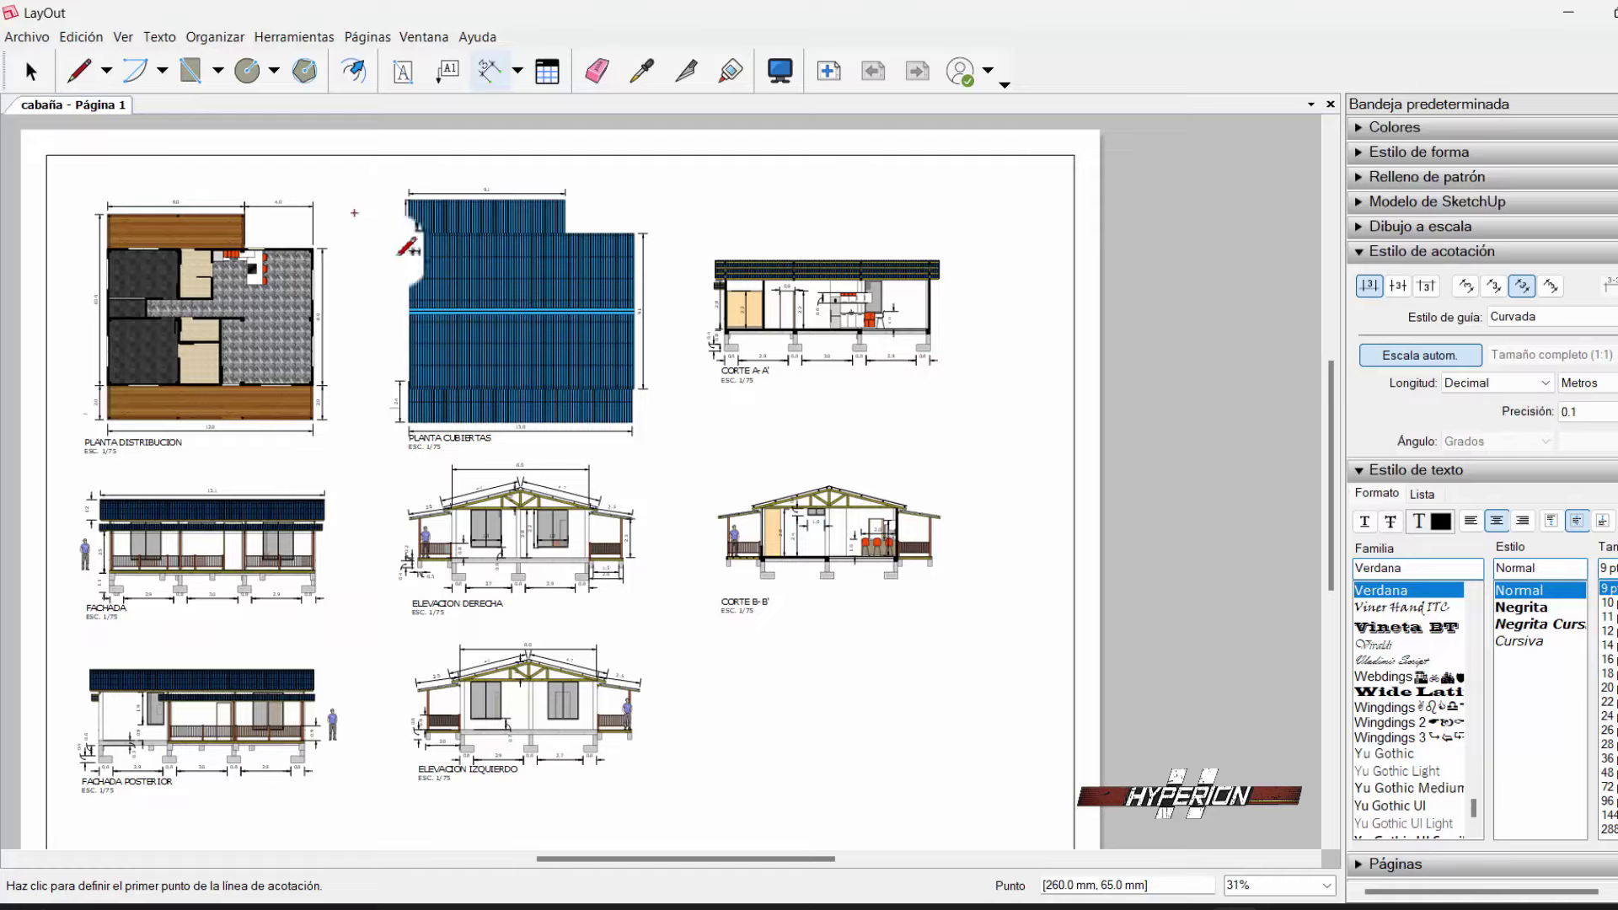
- Draw the title-block rectangle over the sheet's empty lower-right area
scroll(440, 596, "up", 3)
scroll(439, 597, "up", 2)
scroll(439, 597, "down", 2)
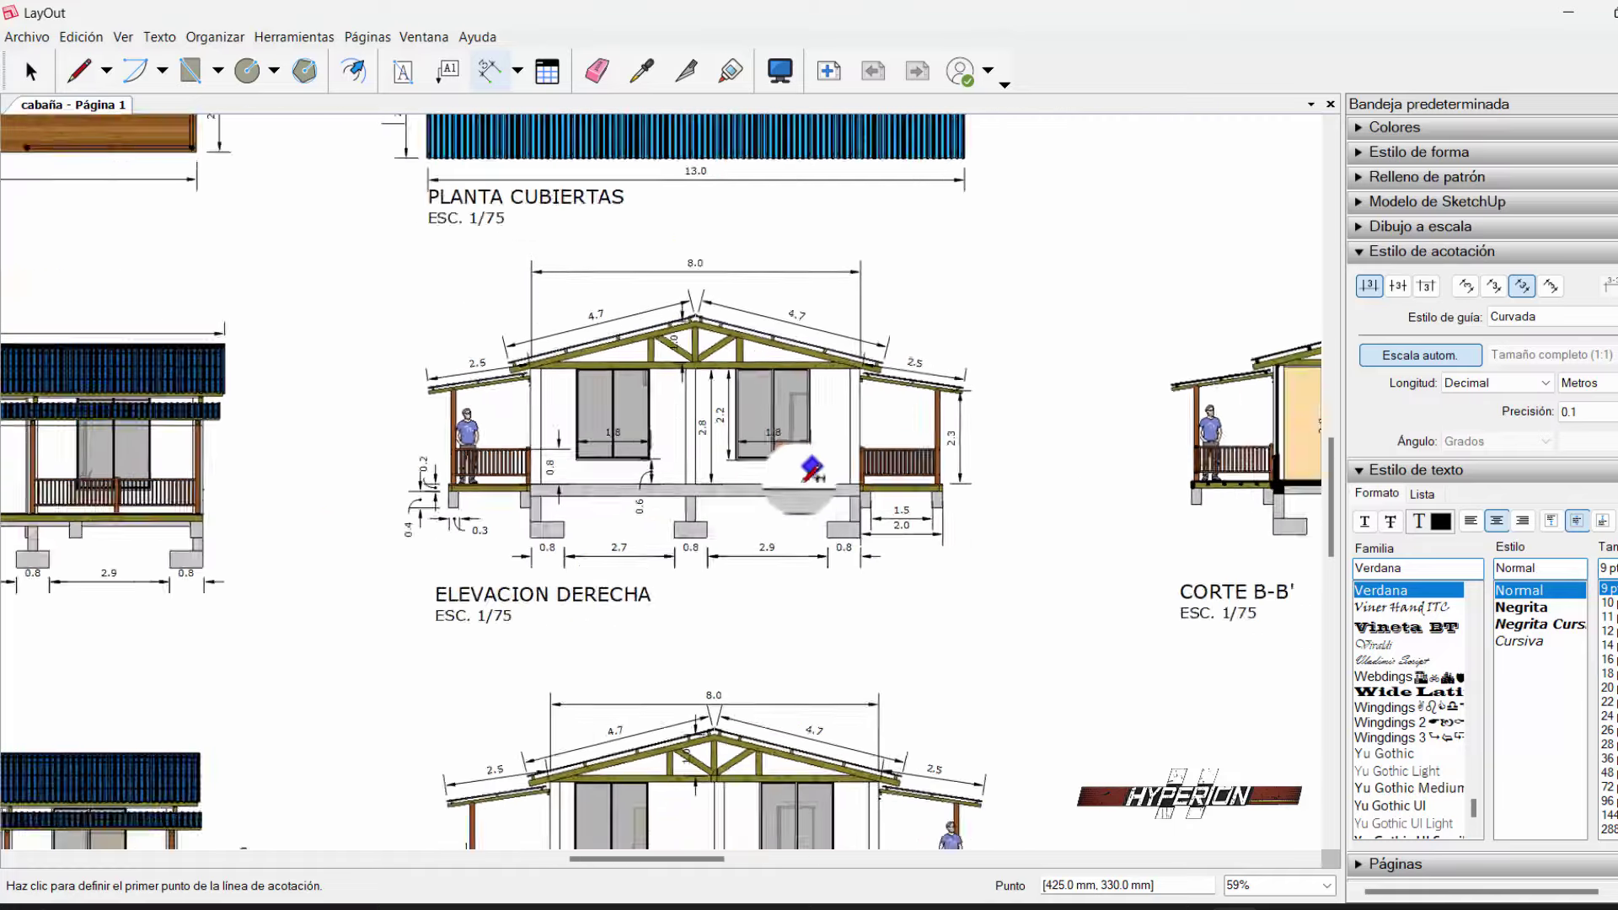
scroll(439, 597, "down", 1)
scroll(404, 574, "down", 2)
scroll(358, 536, "down", 1)
scroll(357, 537, "up", 2)
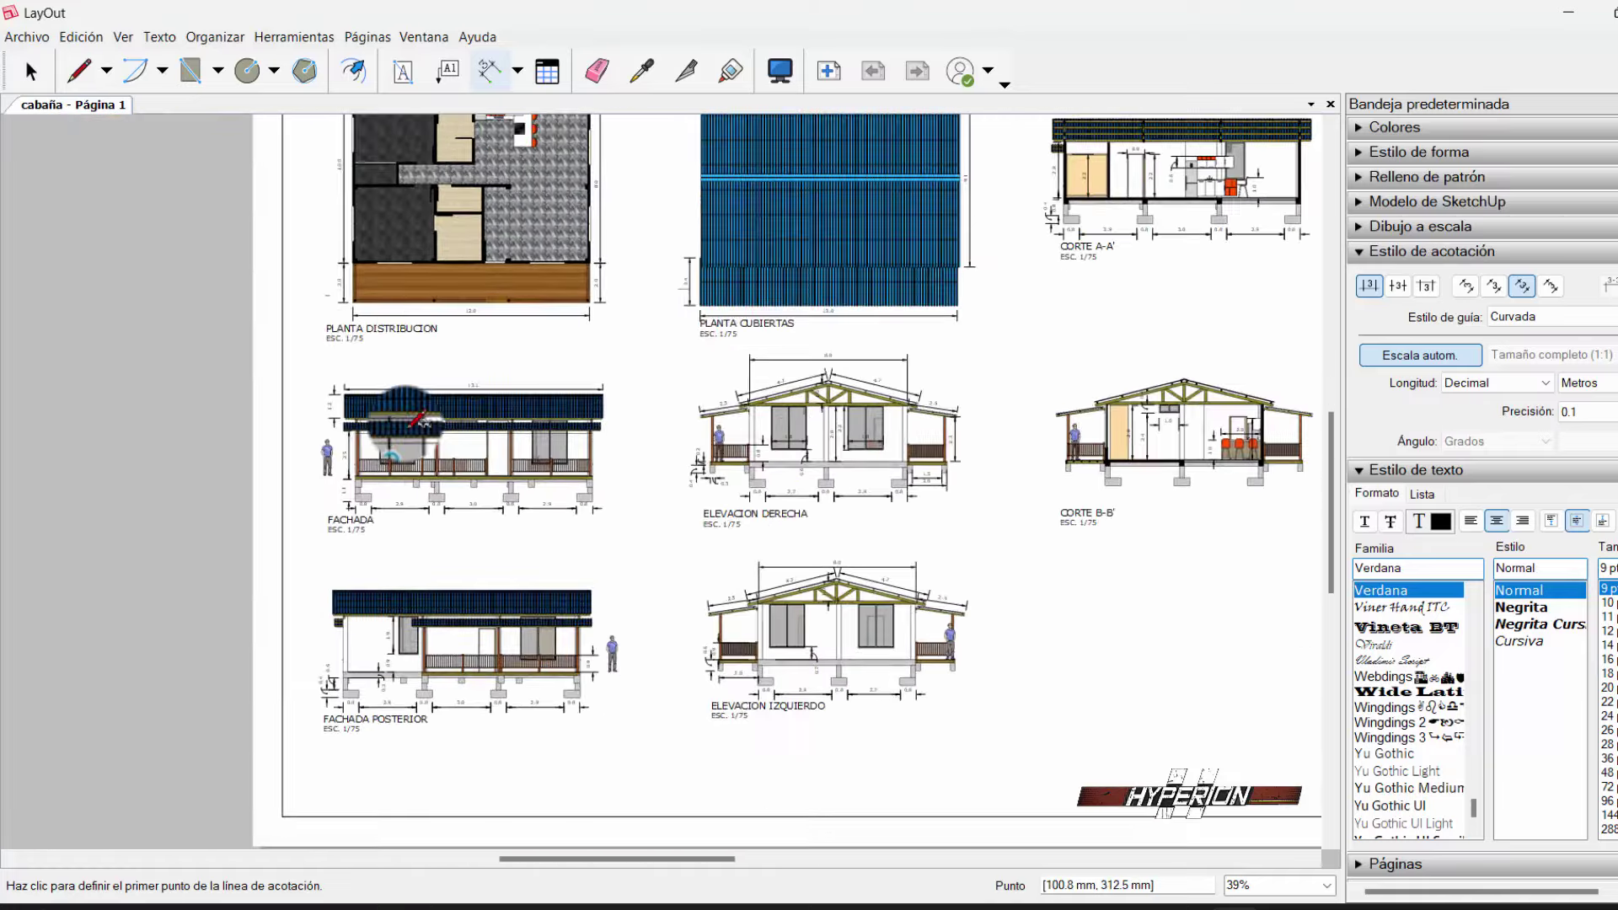
scroll(357, 536, "up", 2)
scroll(438, 425, "down", 1)
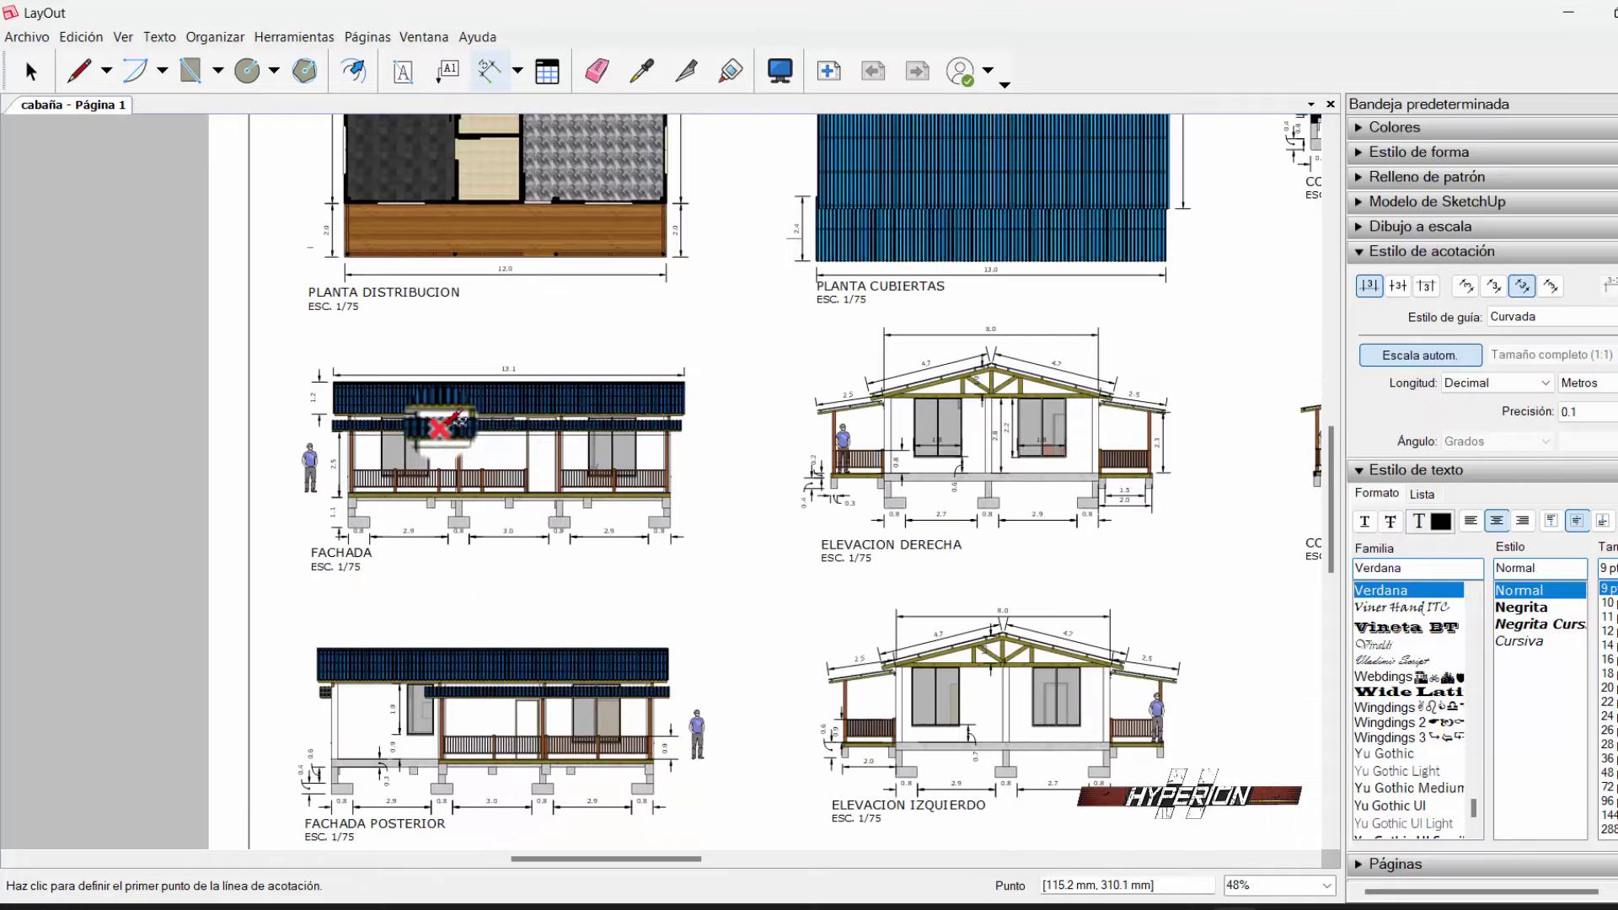
scroll(438, 426, "down", 1)
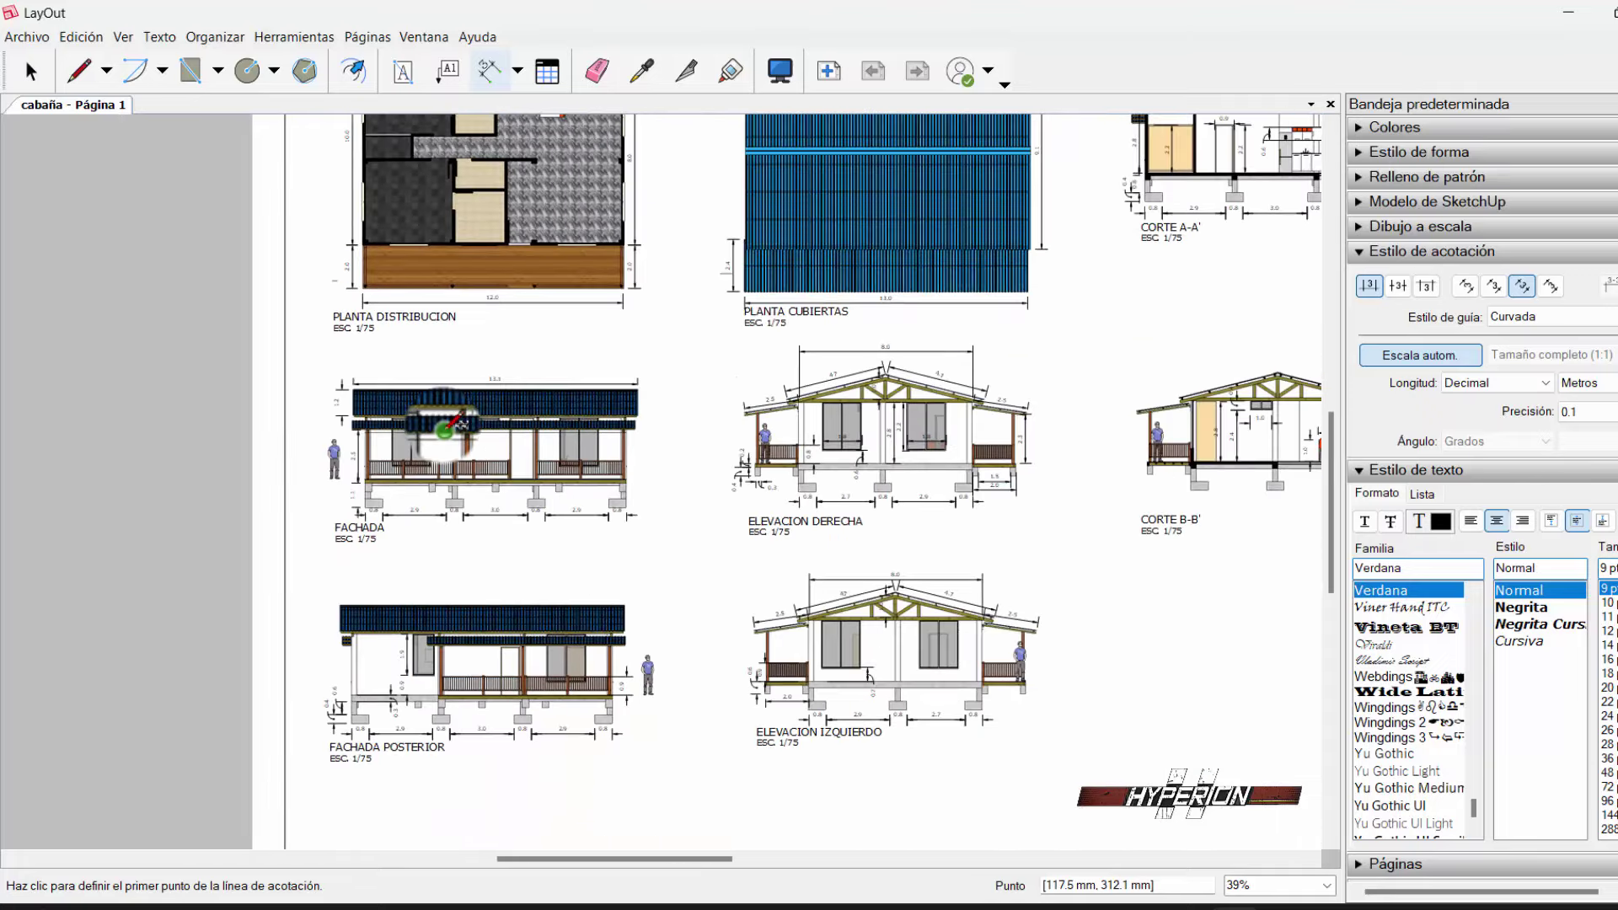
left_click(189, 70)
scroll(539, 425, "down", 2)
scroll(845, 551, "up", 1)
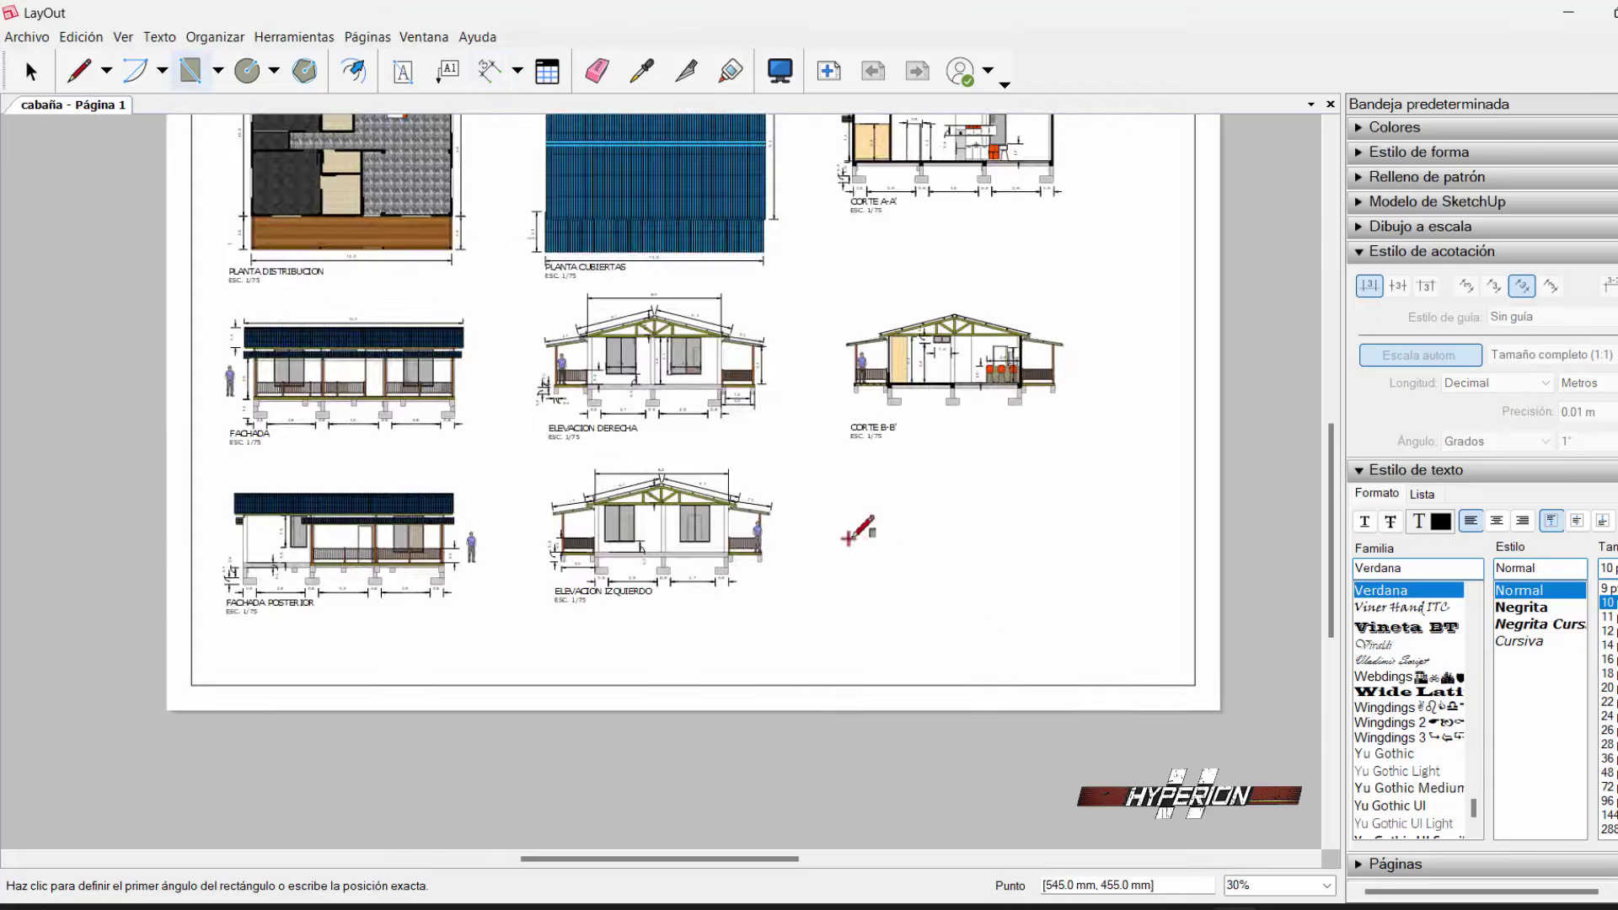
scroll(807, 504, "up", 1)
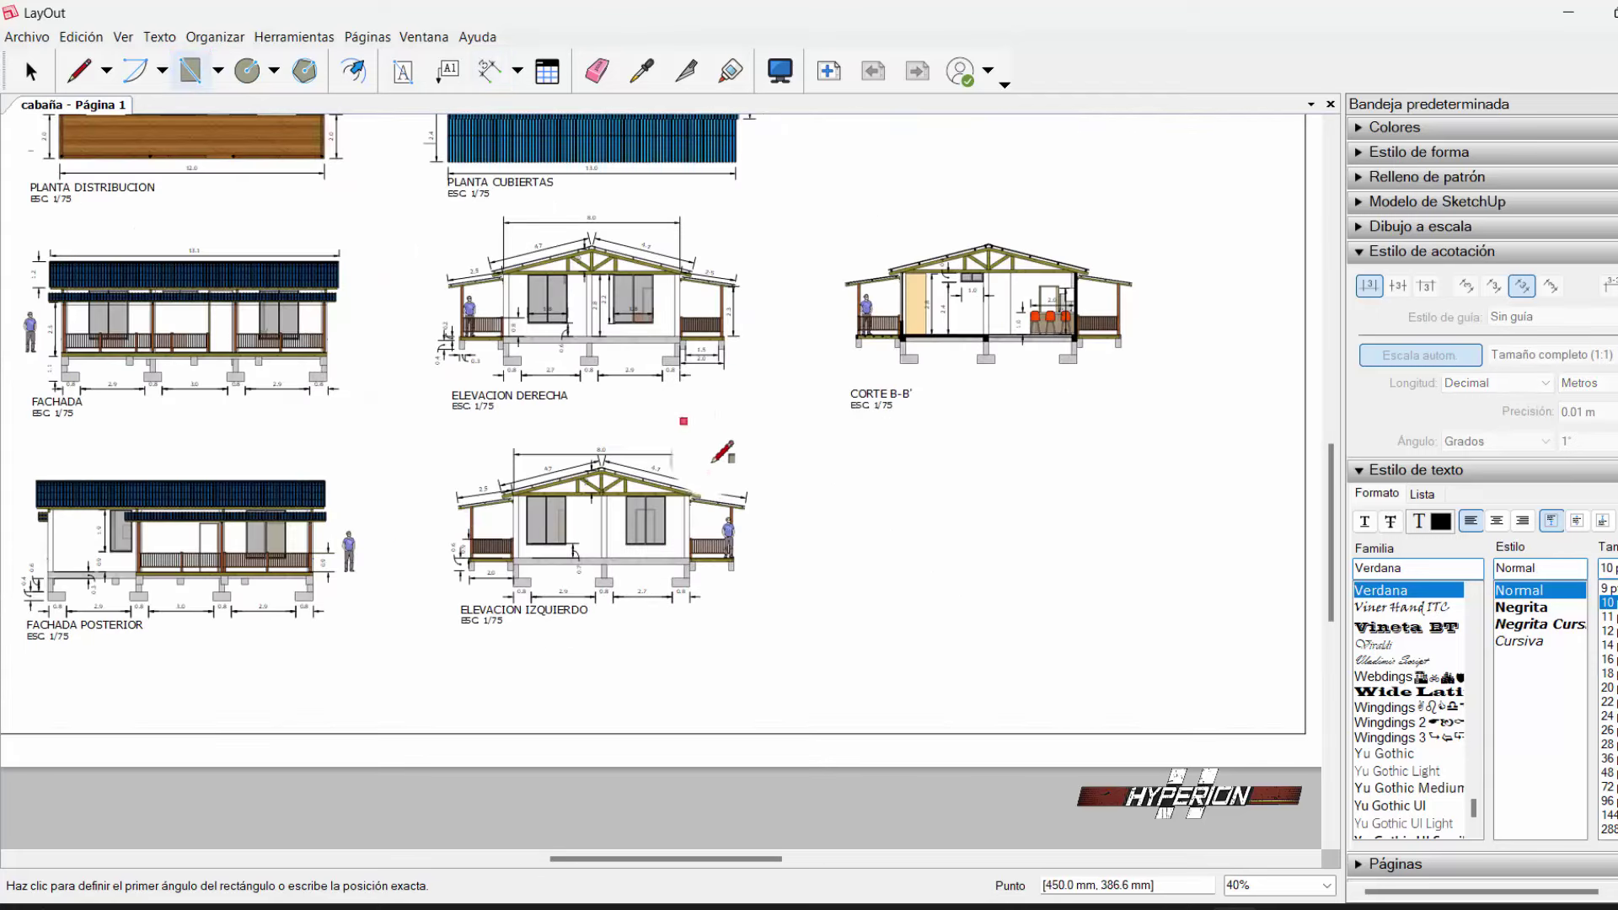
left_click(774, 448)
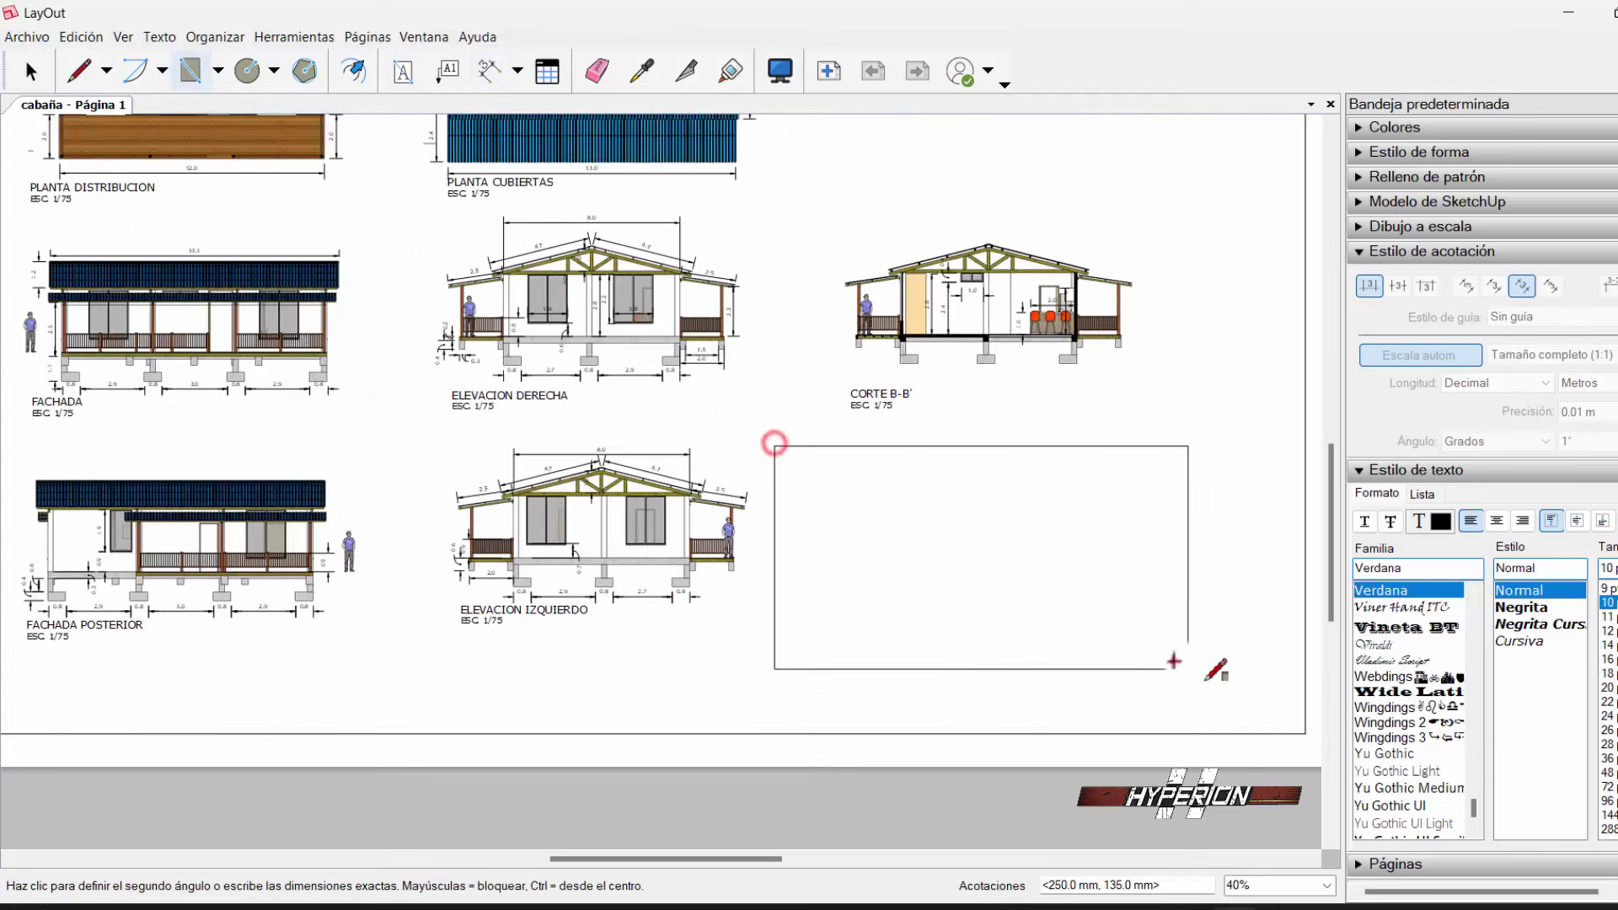
left_click(1295, 726)
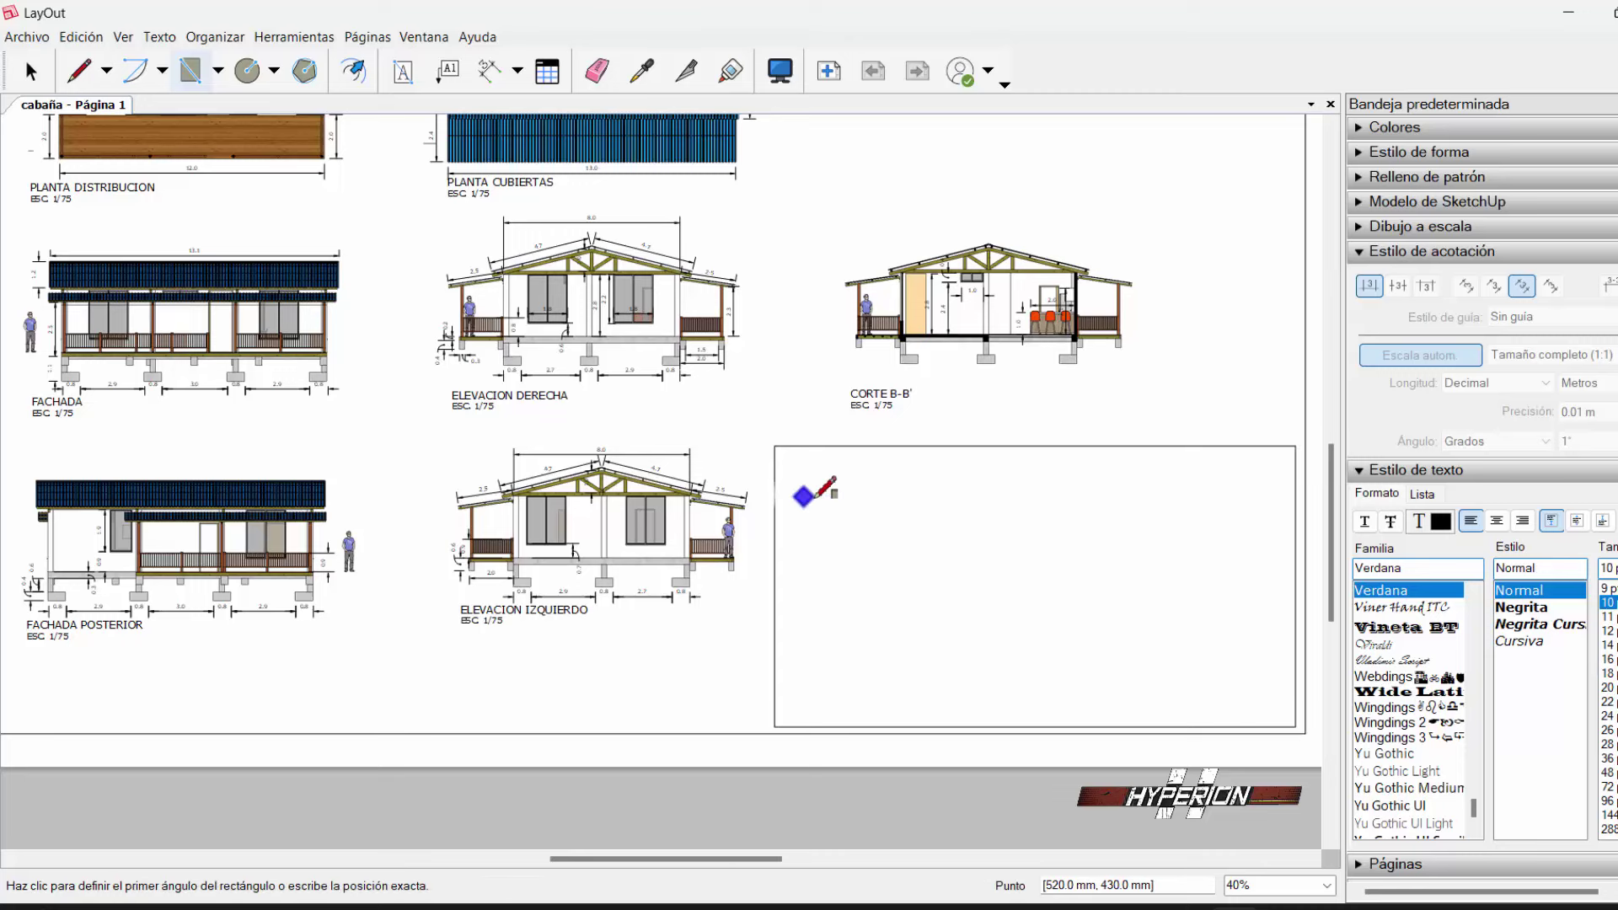
- Draw a horizontal line across the rectangle just below its top edge
left_click(78, 70)
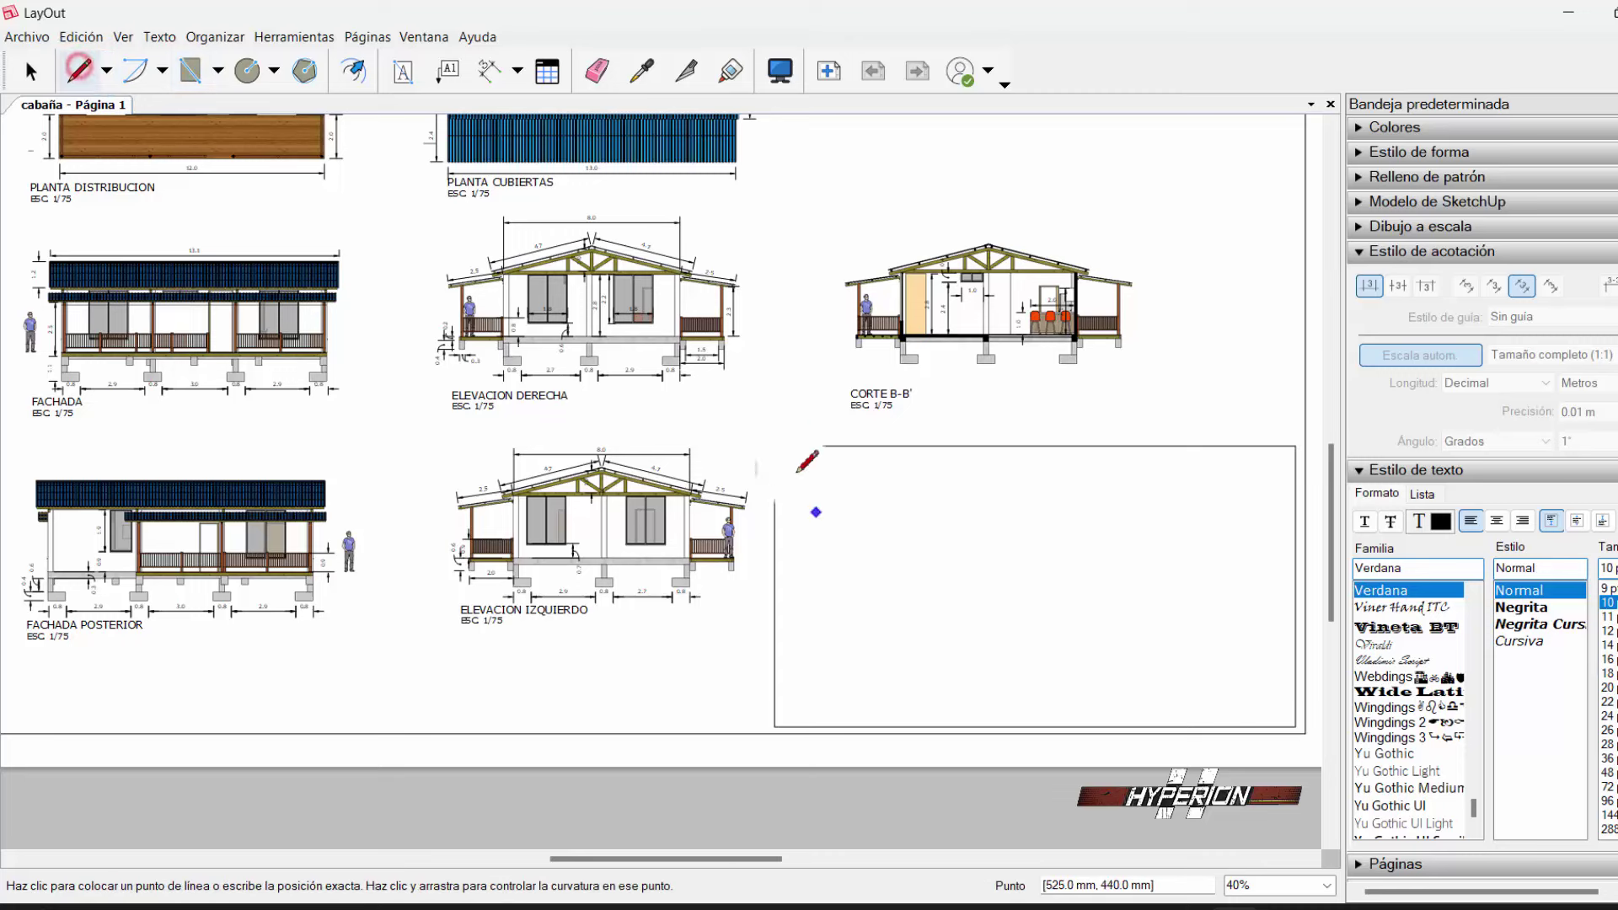
left_click(774, 492)
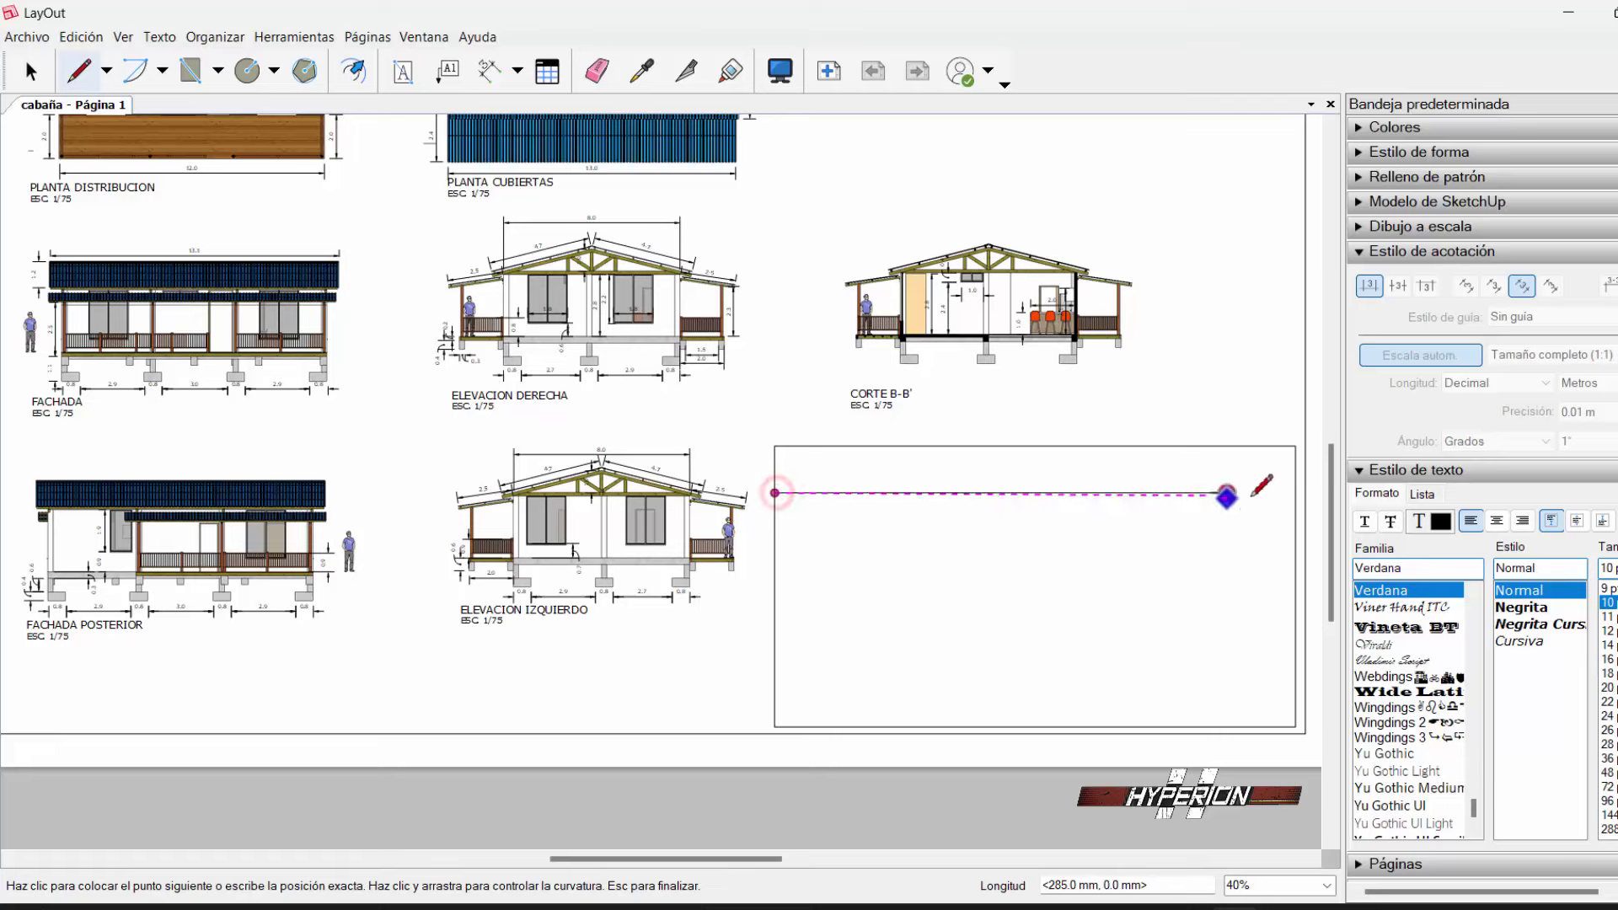
left_click(1297, 492)
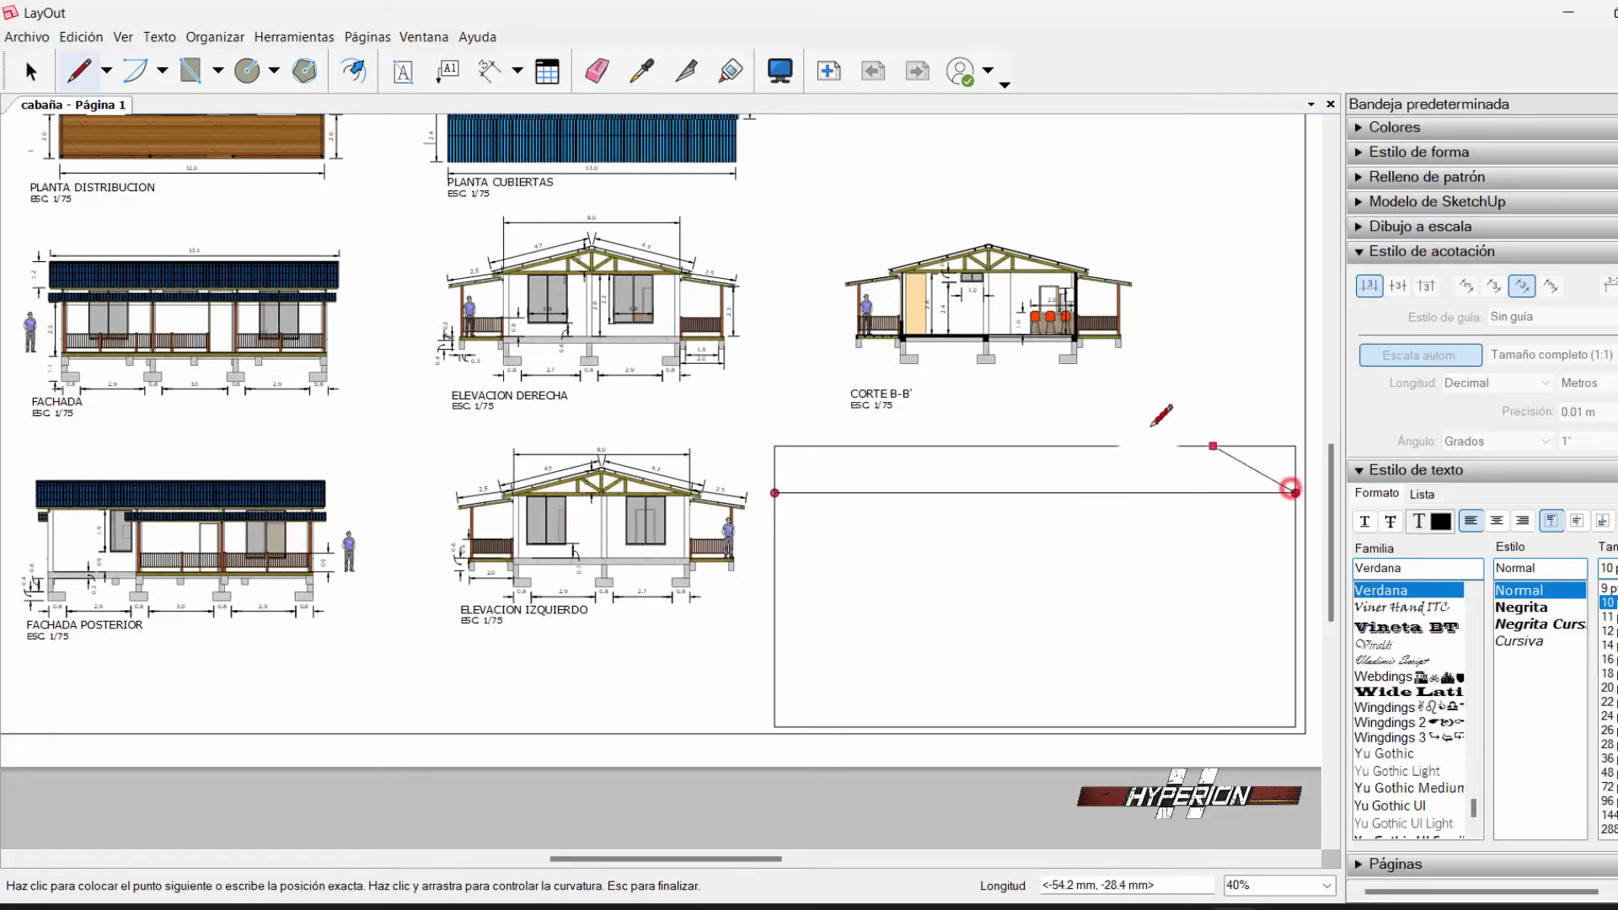
- Type 'PROYECTO: CABAÑA CAMPESTRE 12X8m' in a text box spanning the top strip
left_click(403, 73)
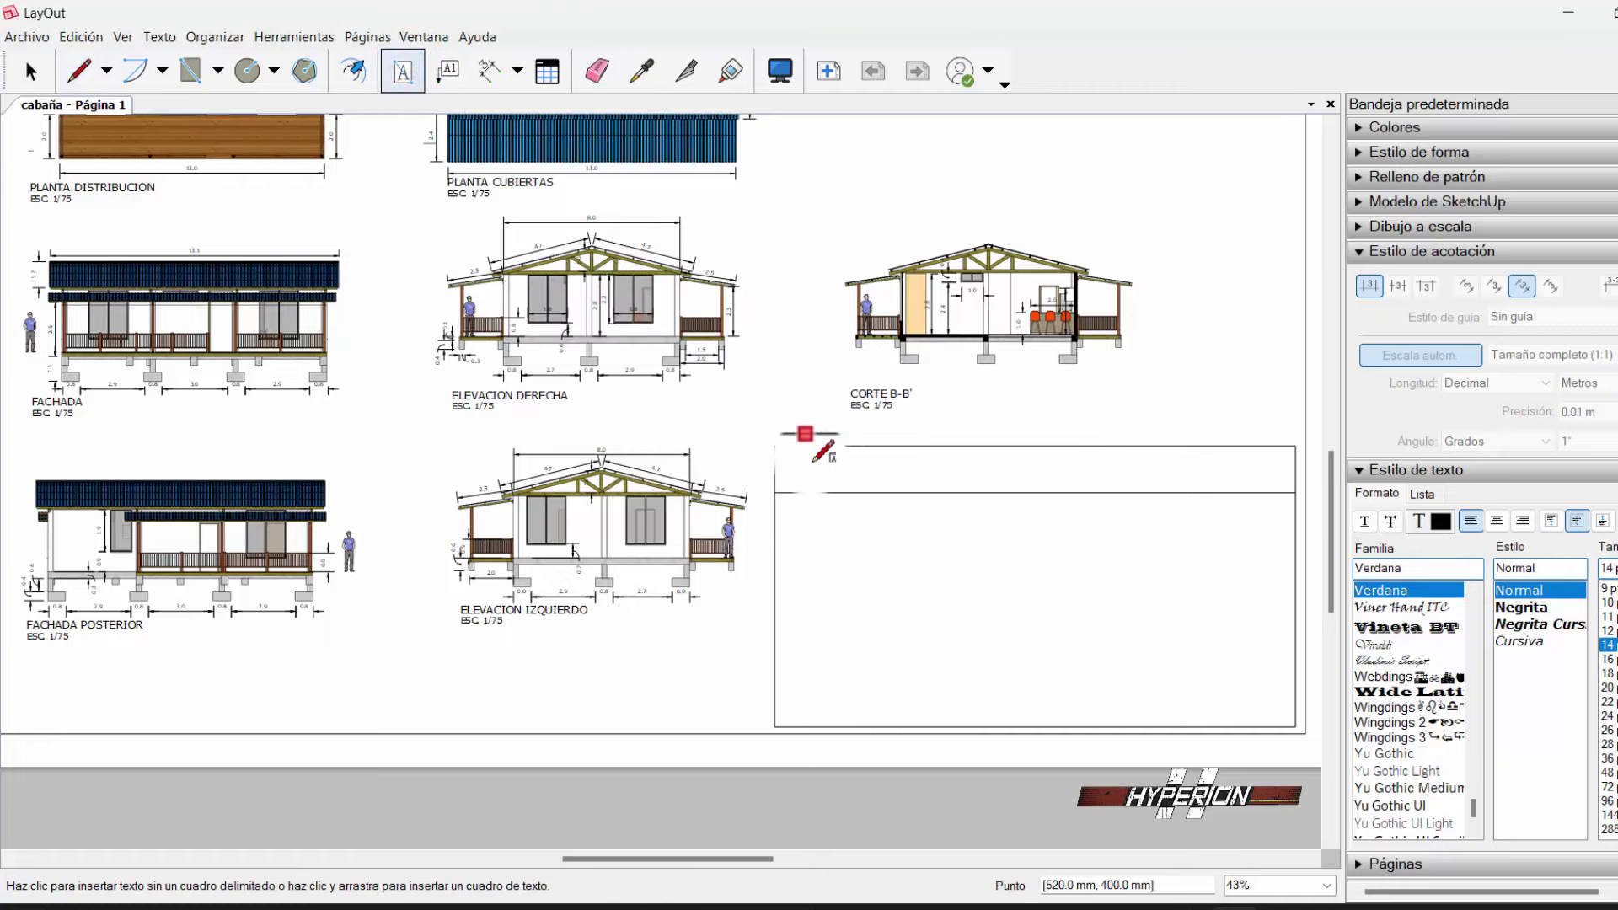
scroll(814, 461, "up", 2)
left_click_drag(807, 464, 1051, 477)
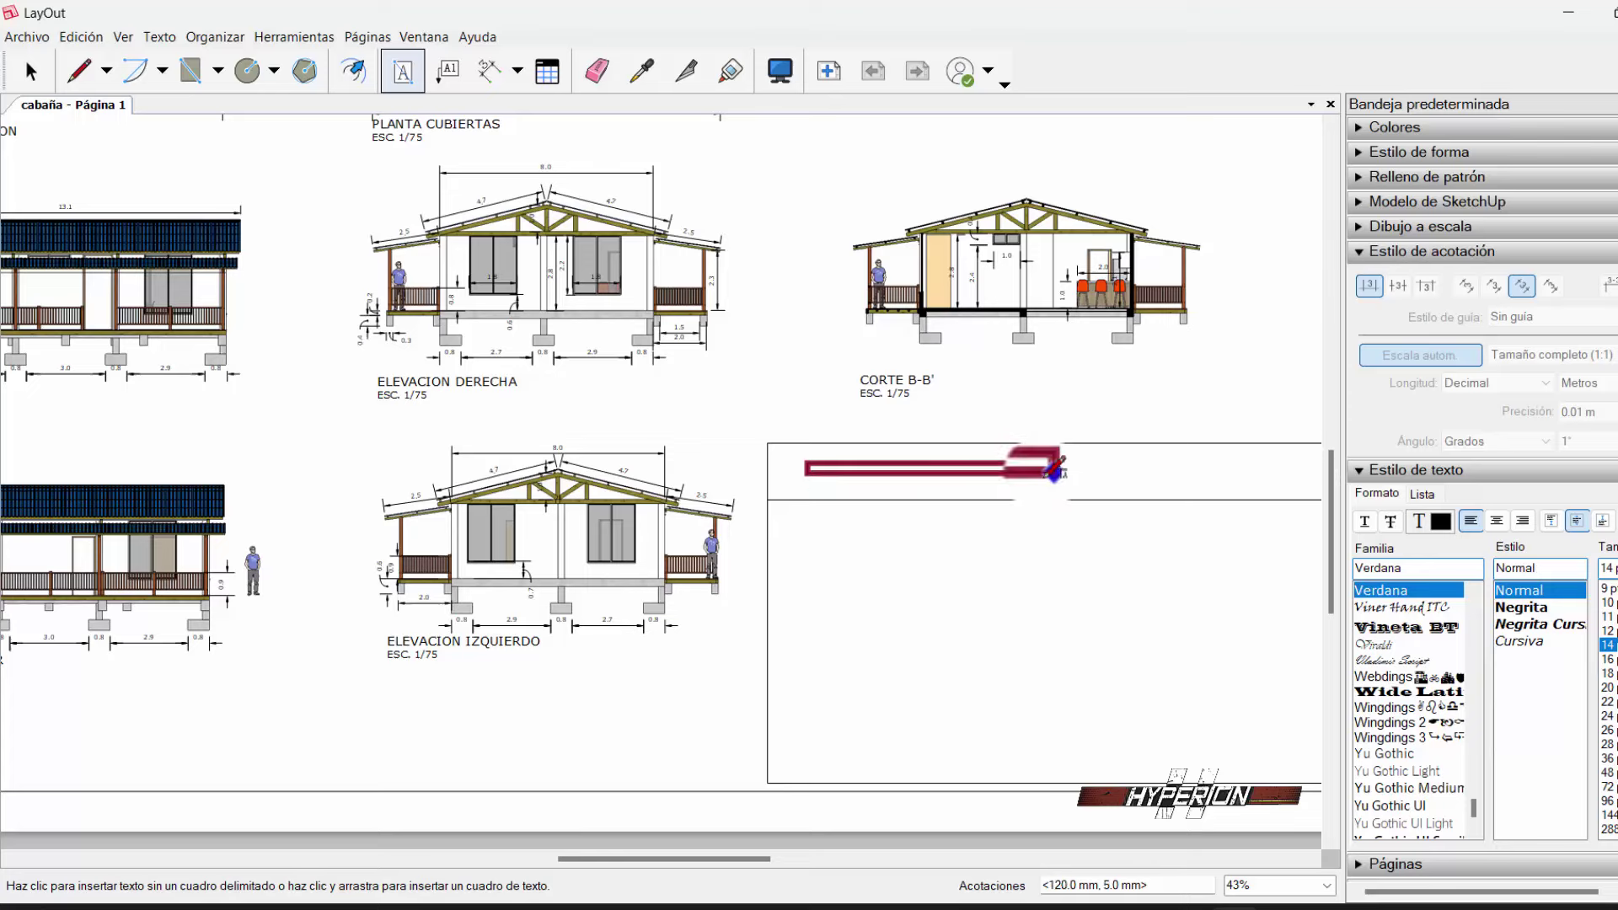
scroll(1029, 461, "down", 3)
mouse_move(1054, 468)
left_mouse_down()
mouse_move(1243, 474)
mouse_move(1240, 489)
left_mouse_up()
scroll(1205, 489, "up", 2)
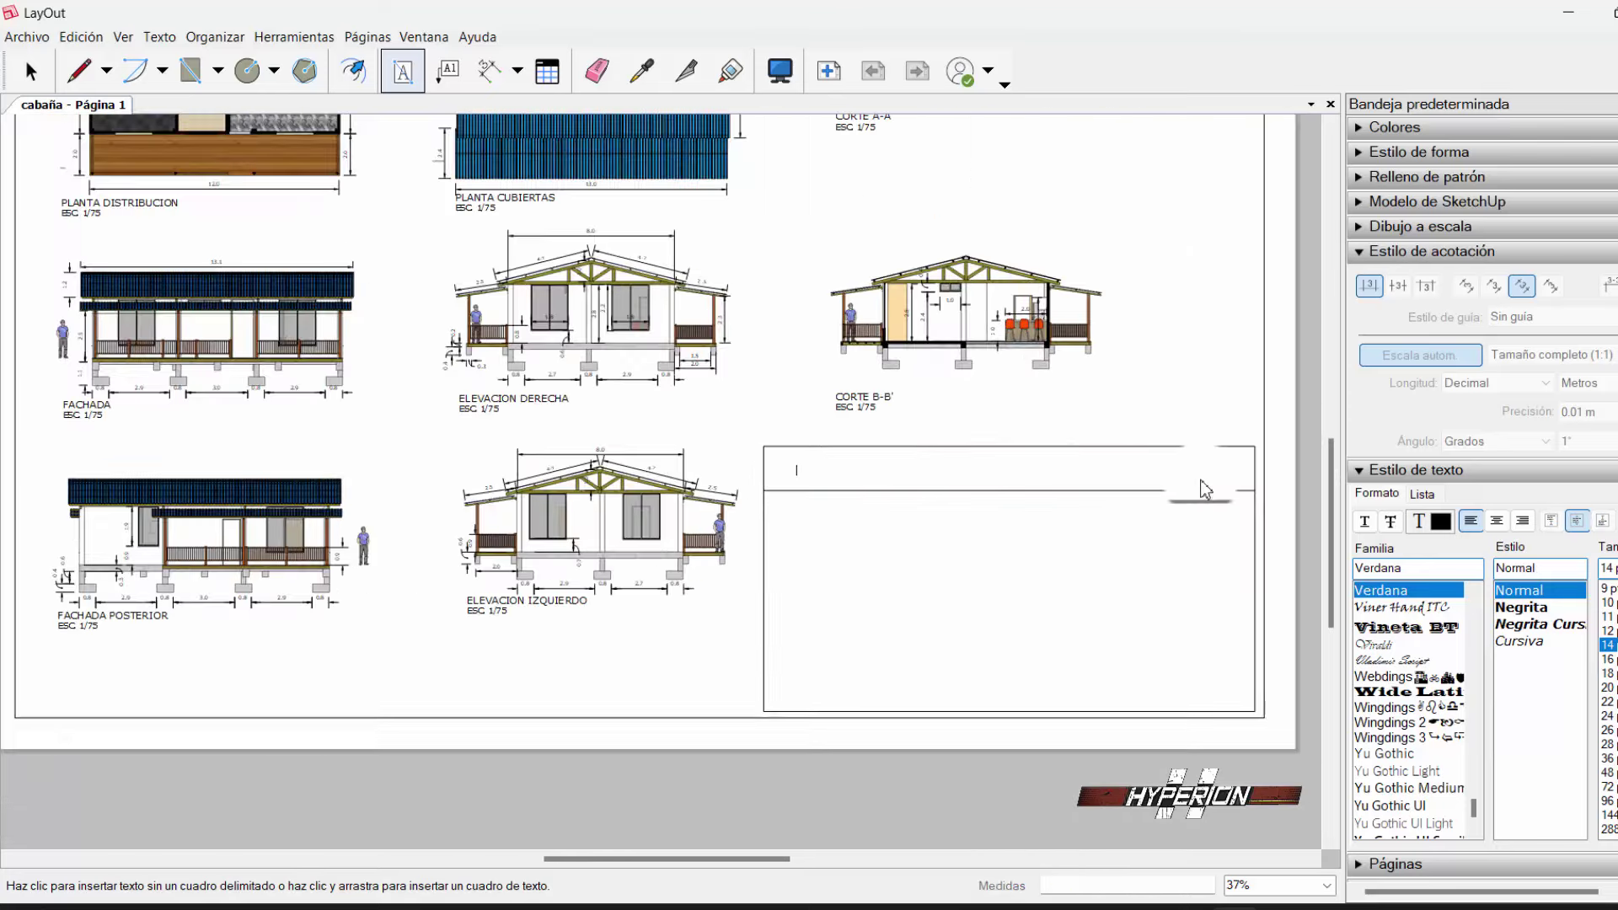
scroll(1154, 478, "up", 1)
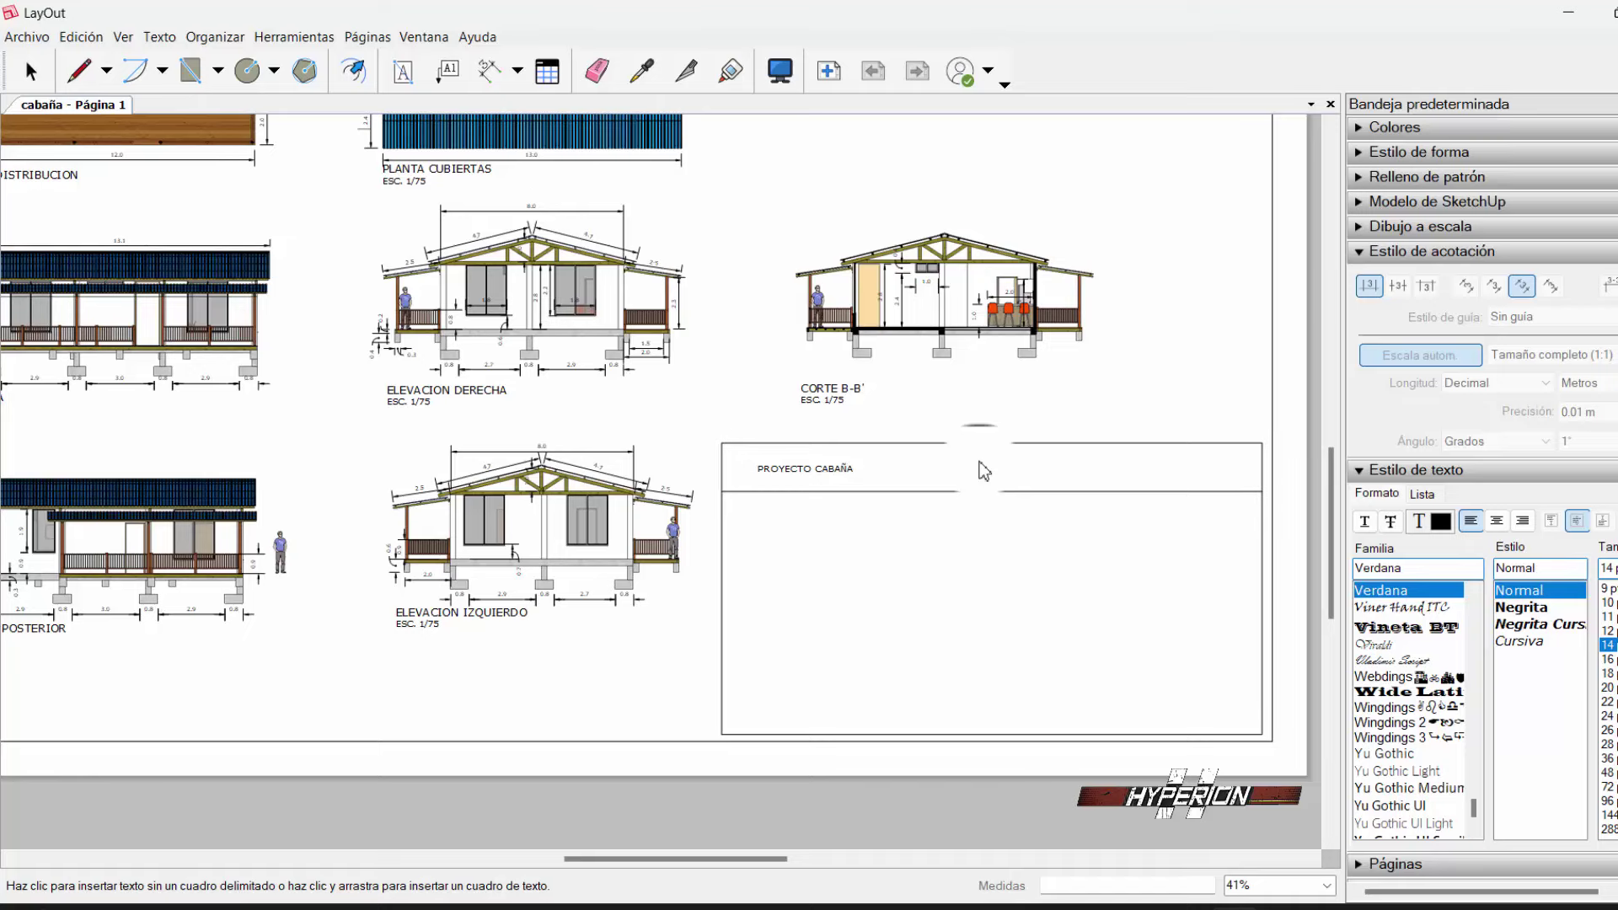
scroll(964, 462, "down", 2)
scroll(964, 462, "down", 1)
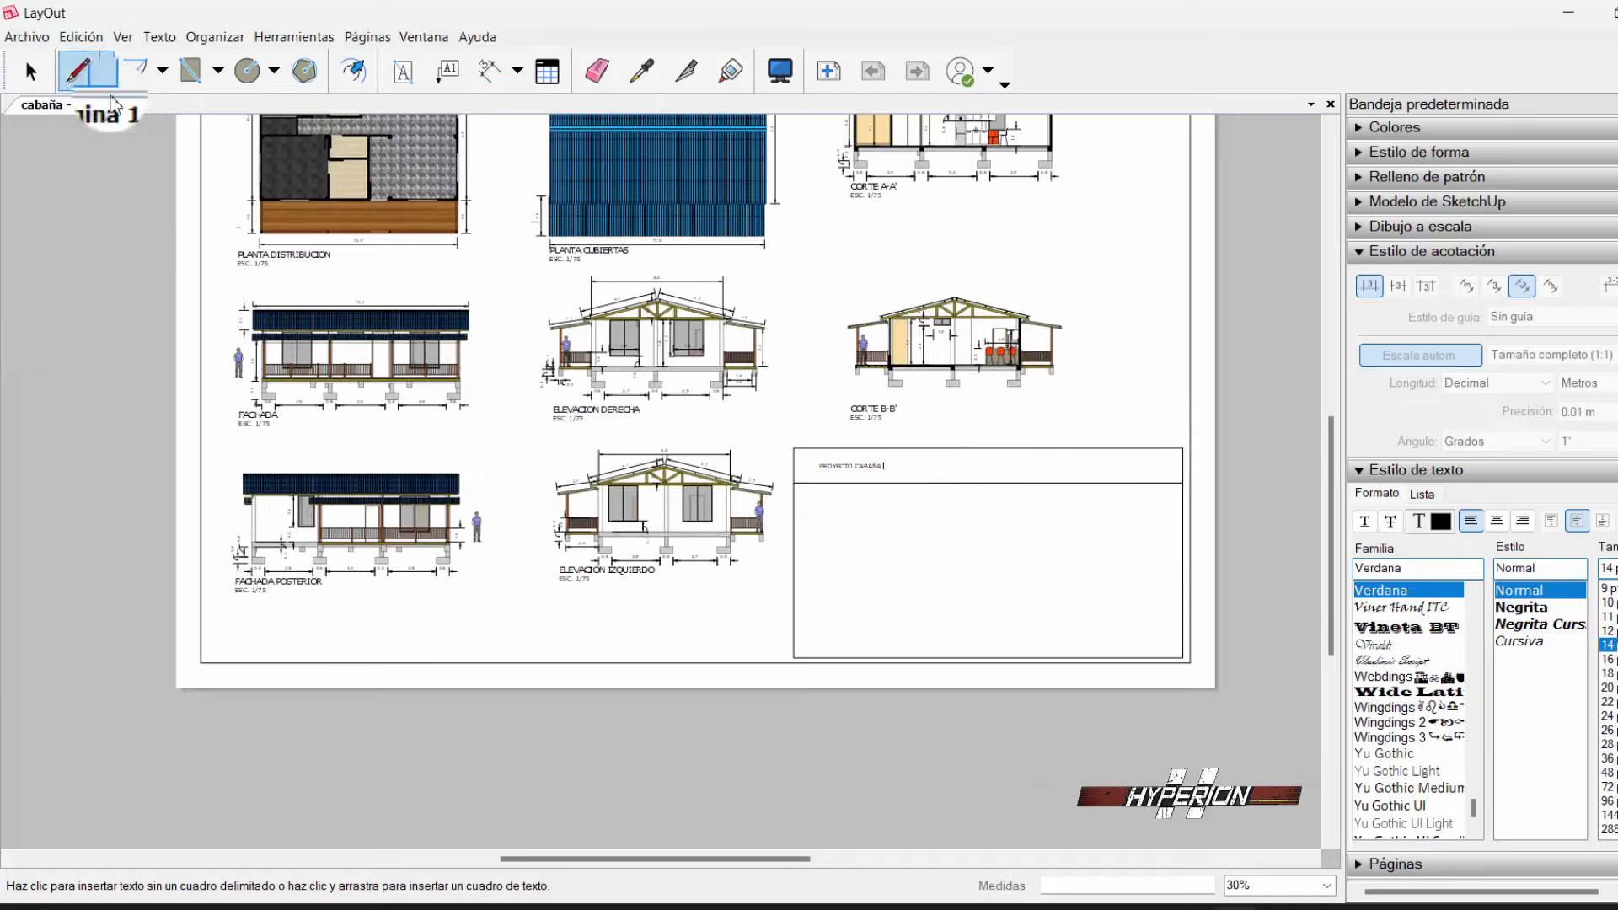
scroll(270, 224, "up", 2)
scroll(270, 224, "up", 3)
scroll(469, 436, "down", 3)
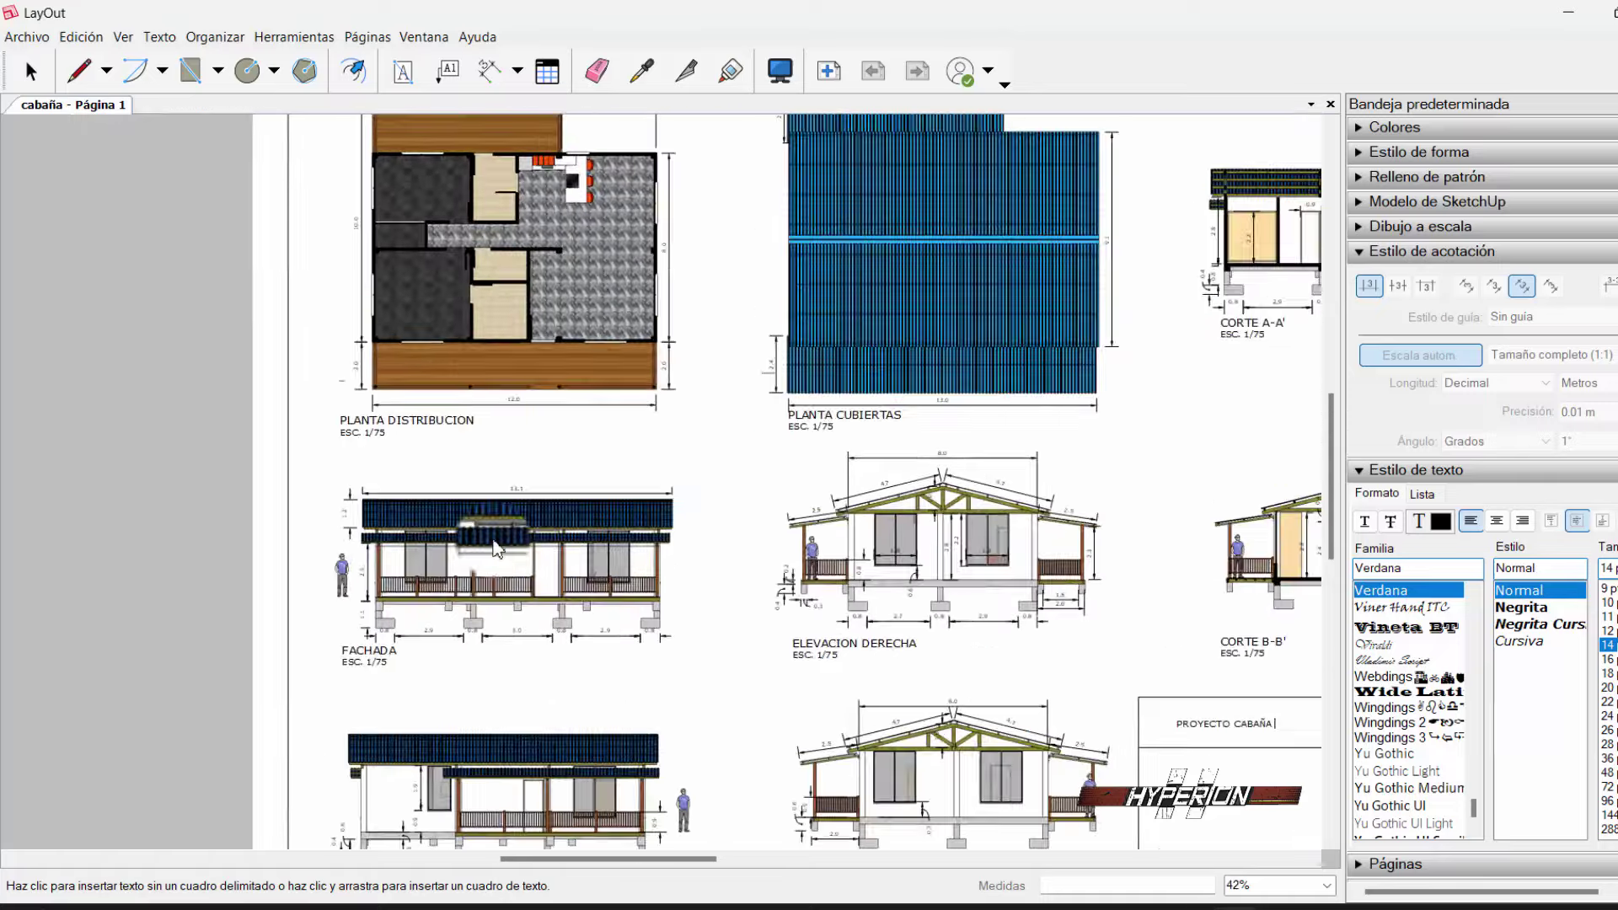
scroll(443, 286, "down", 1)
scroll(443, 287, "up", 1)
scroll(1029, 741, "down", 1)
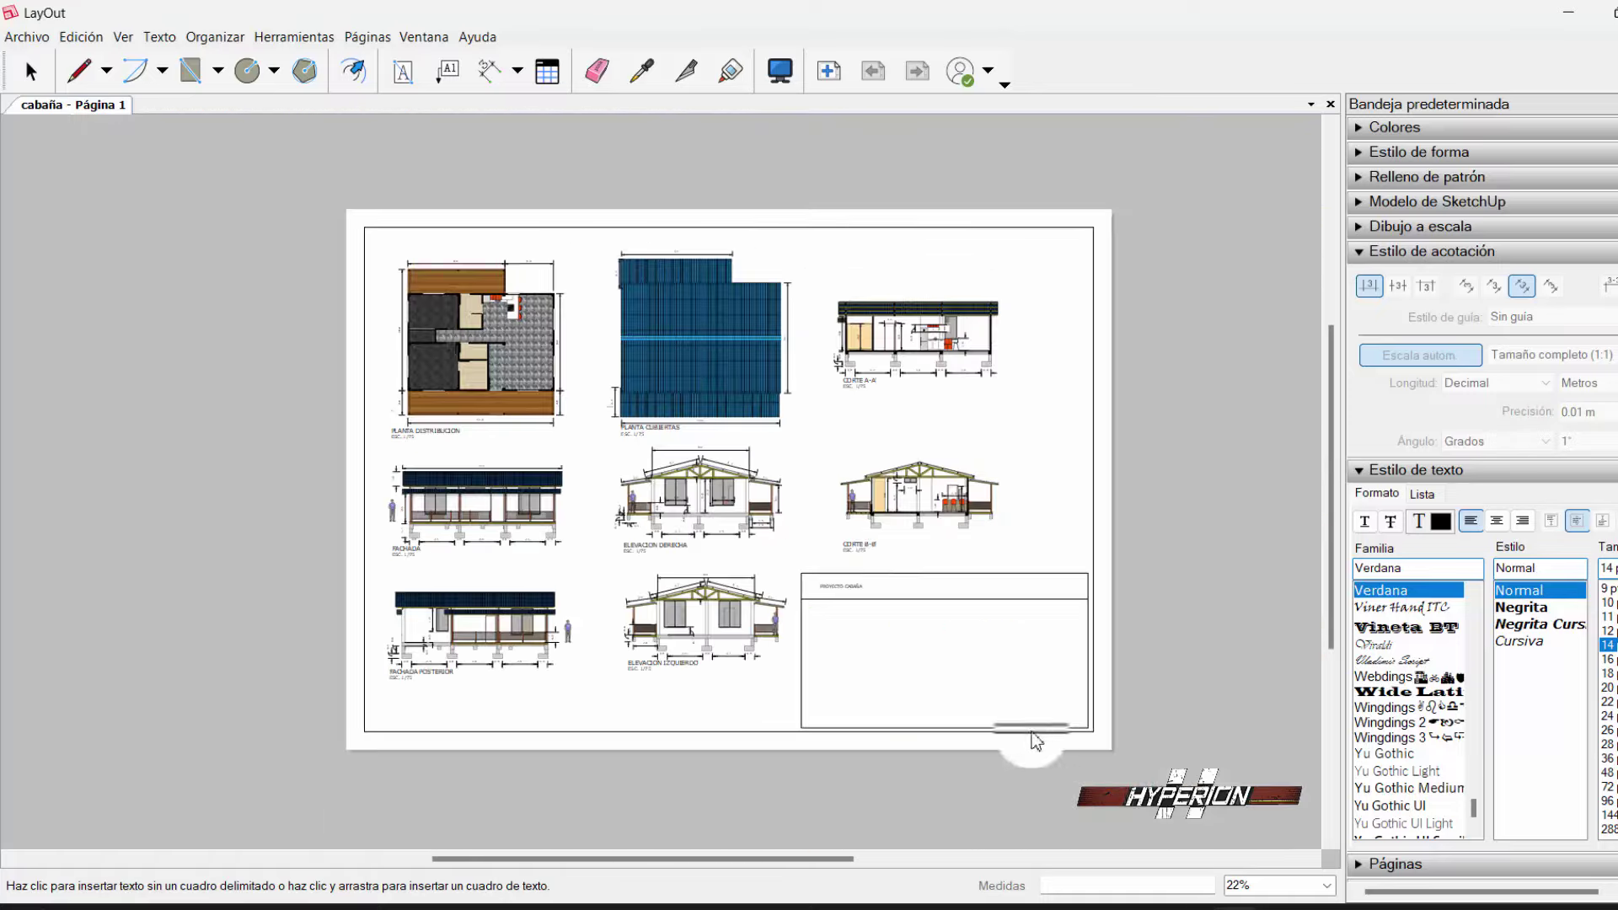
scroll(957, 603, "up", 1)
scroll(795, 549, "up", 1)
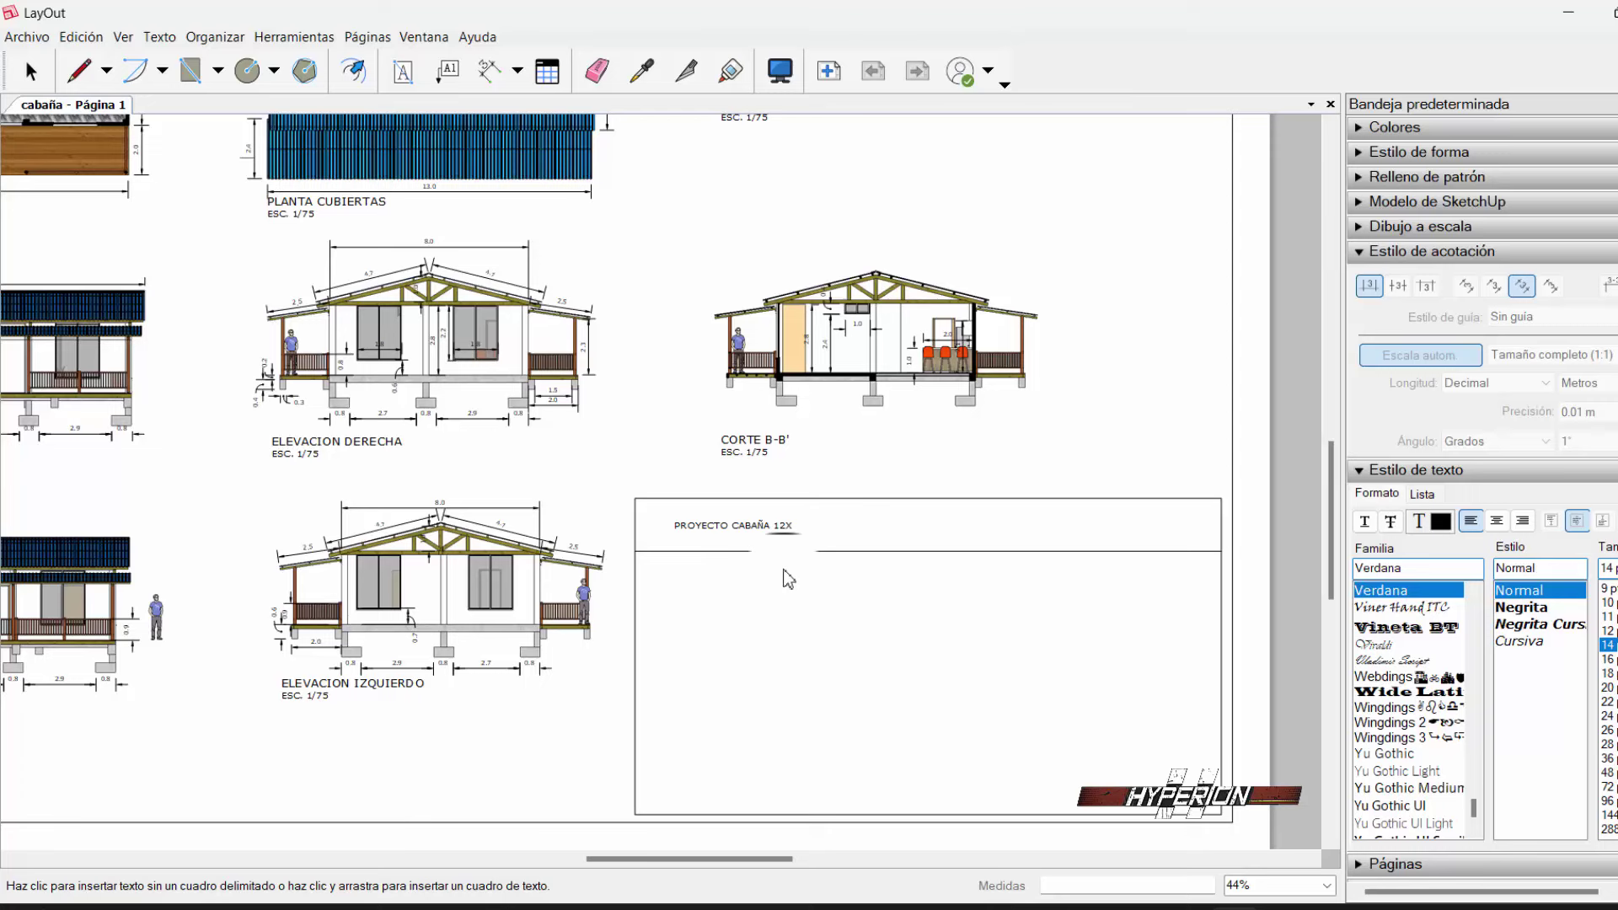
scroll(788, 579, "up", 2)
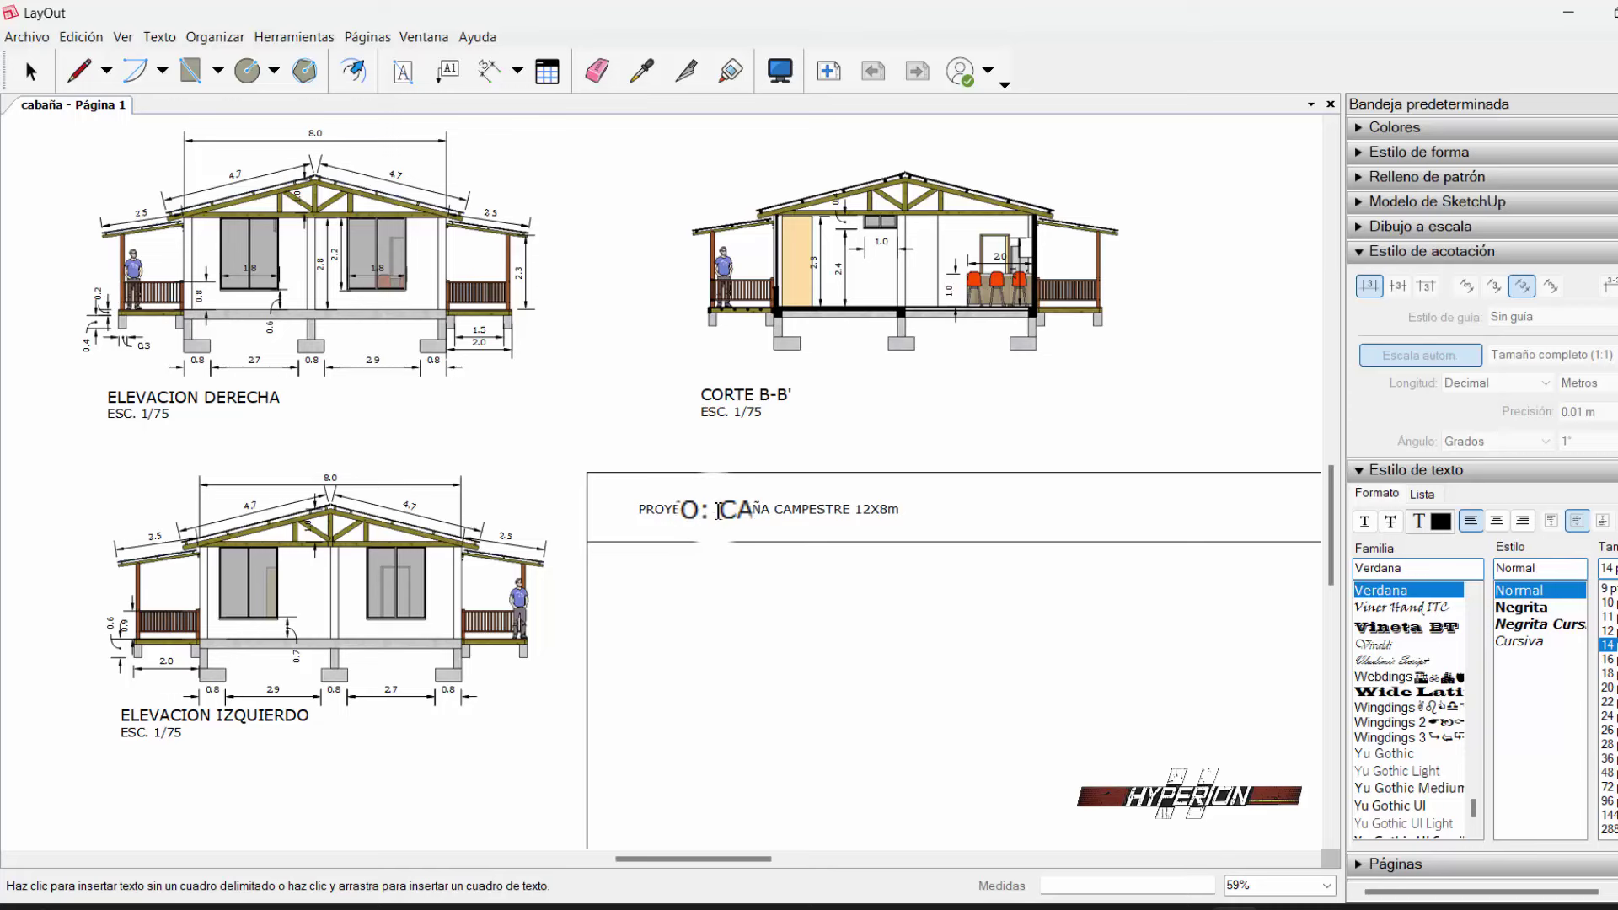
key("Escape")
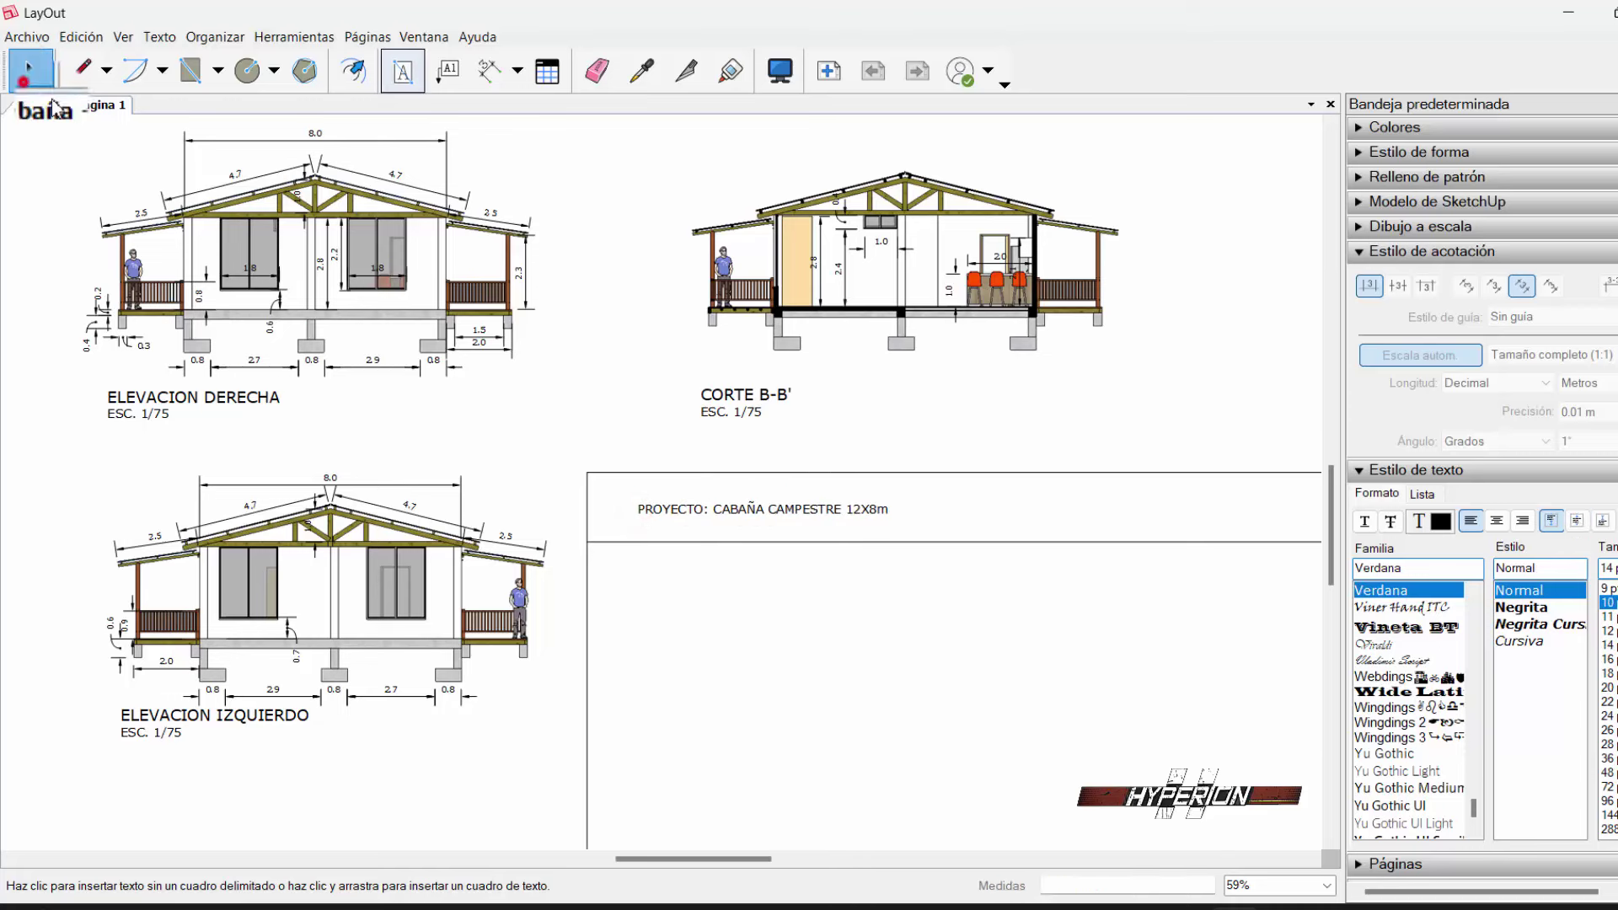
- Set the project title text to 36 pt
left_click(30, 71)
double_click(833, 510)
triple_click(833, 510)
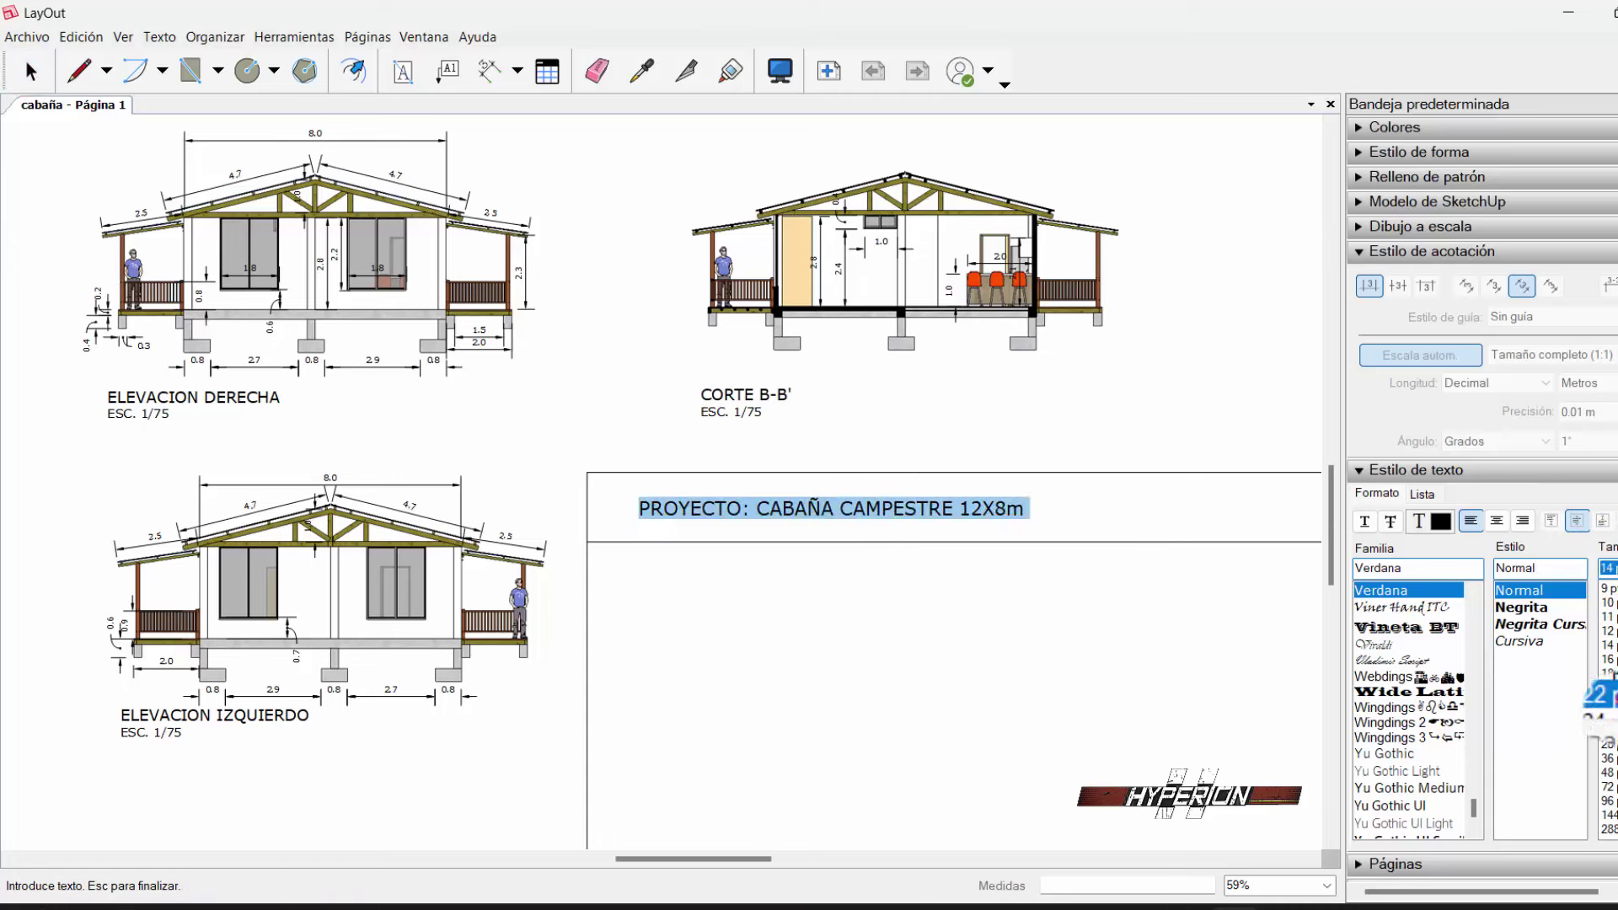
left_click(1606, 763)
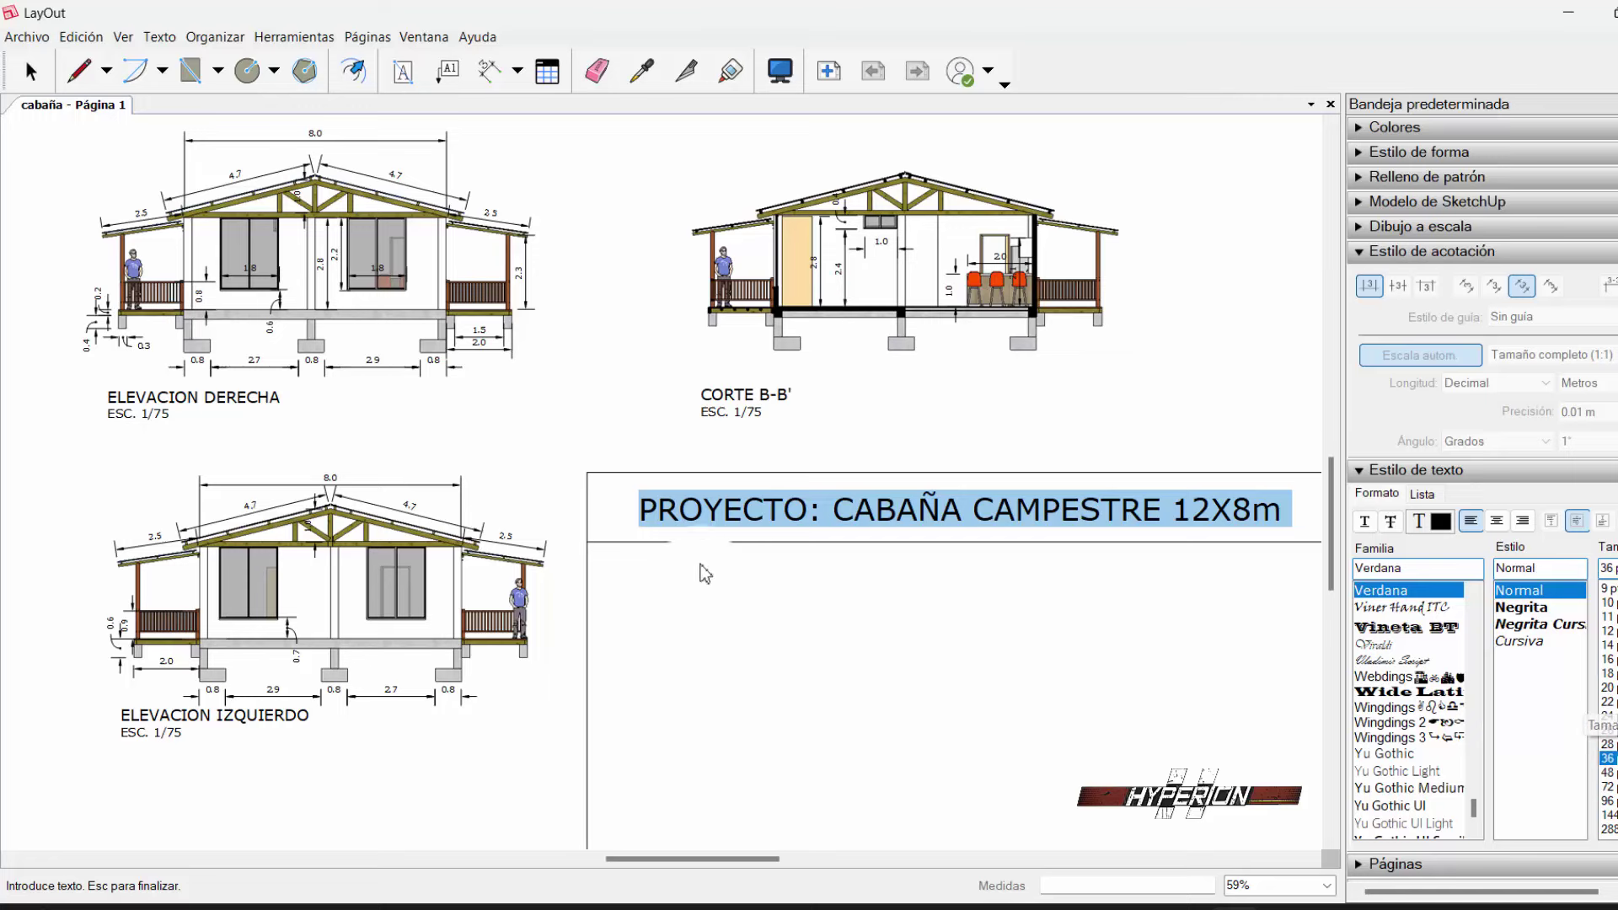
scroll(744, 569, "down", 2)
left_click(927, 623)
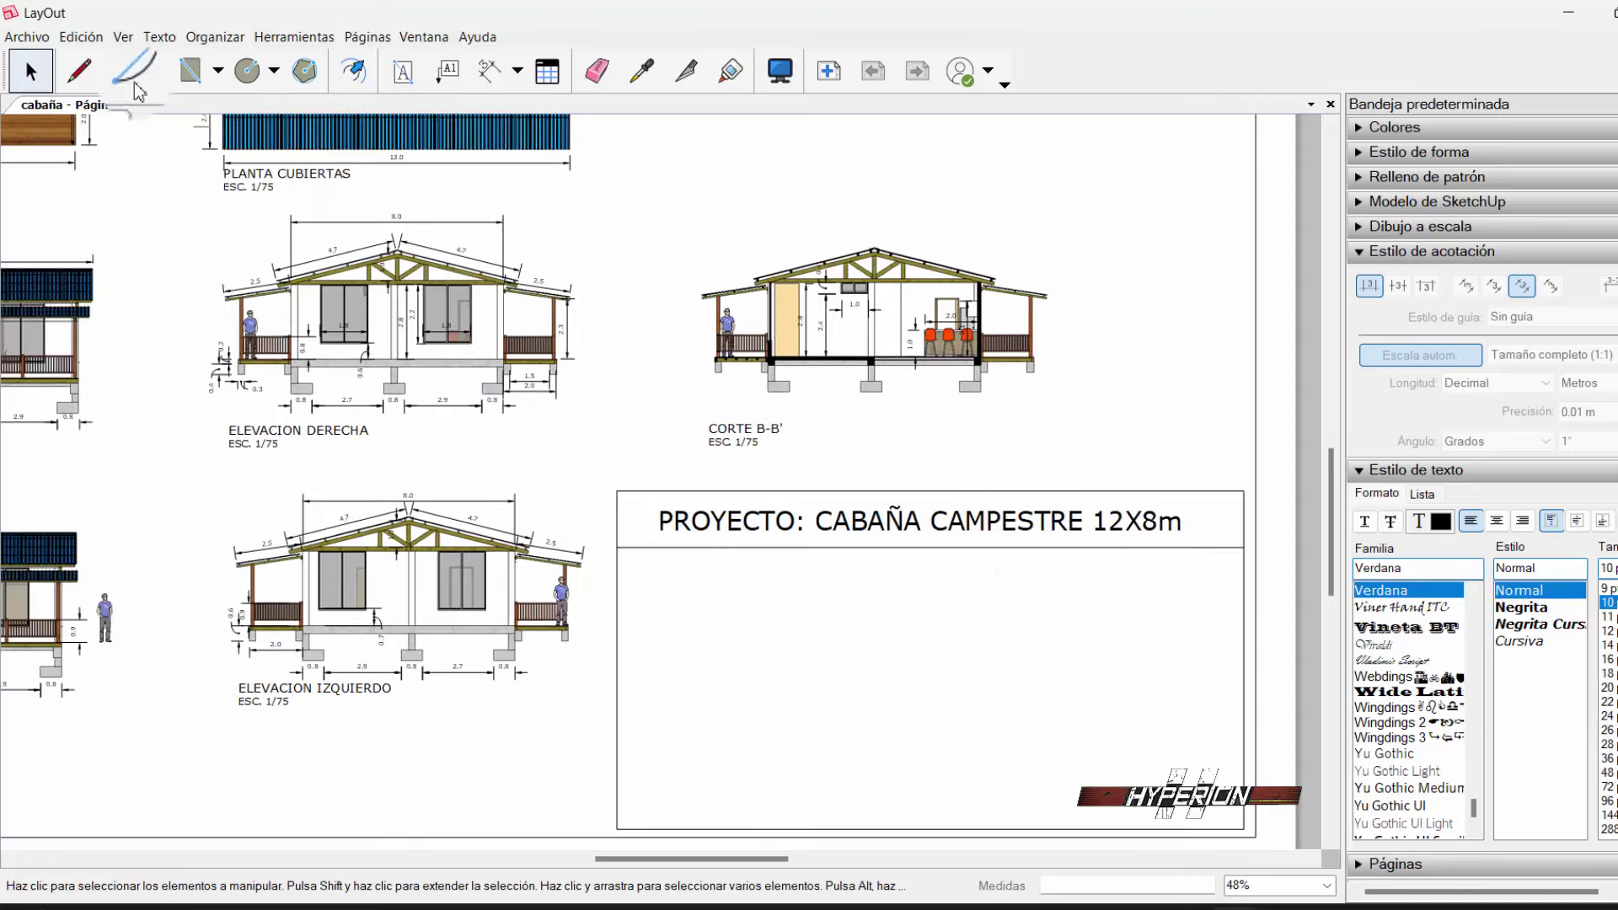
- Draw a horizontal line across the title block below the project heading
left_click(78, 75)
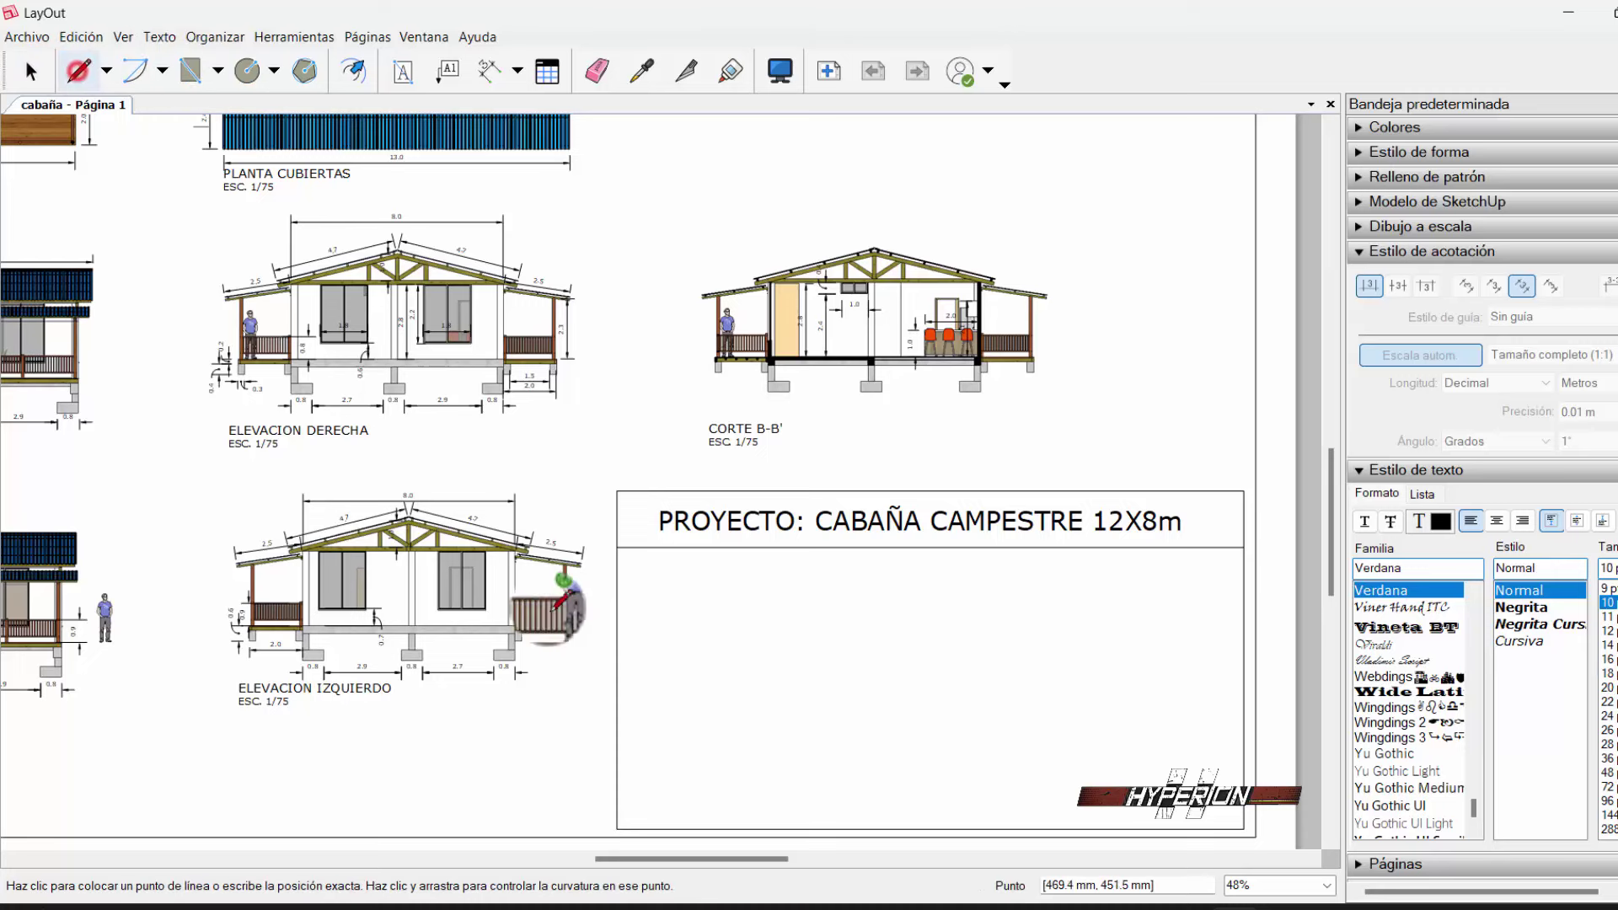
left_click(618, 659)
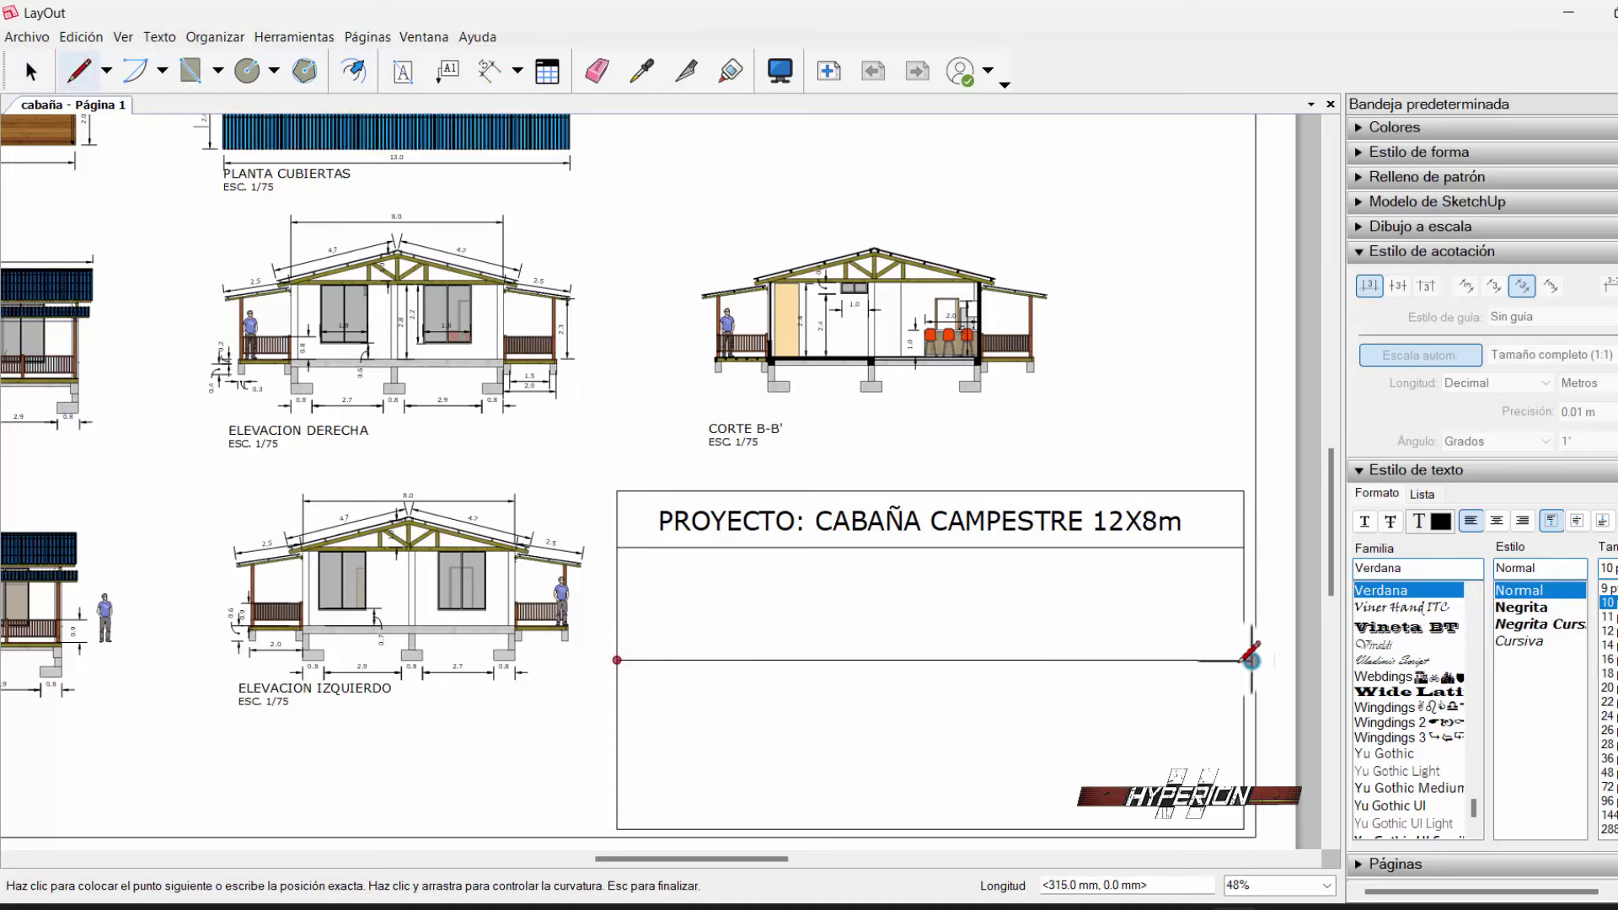
left_click(1244, 660)
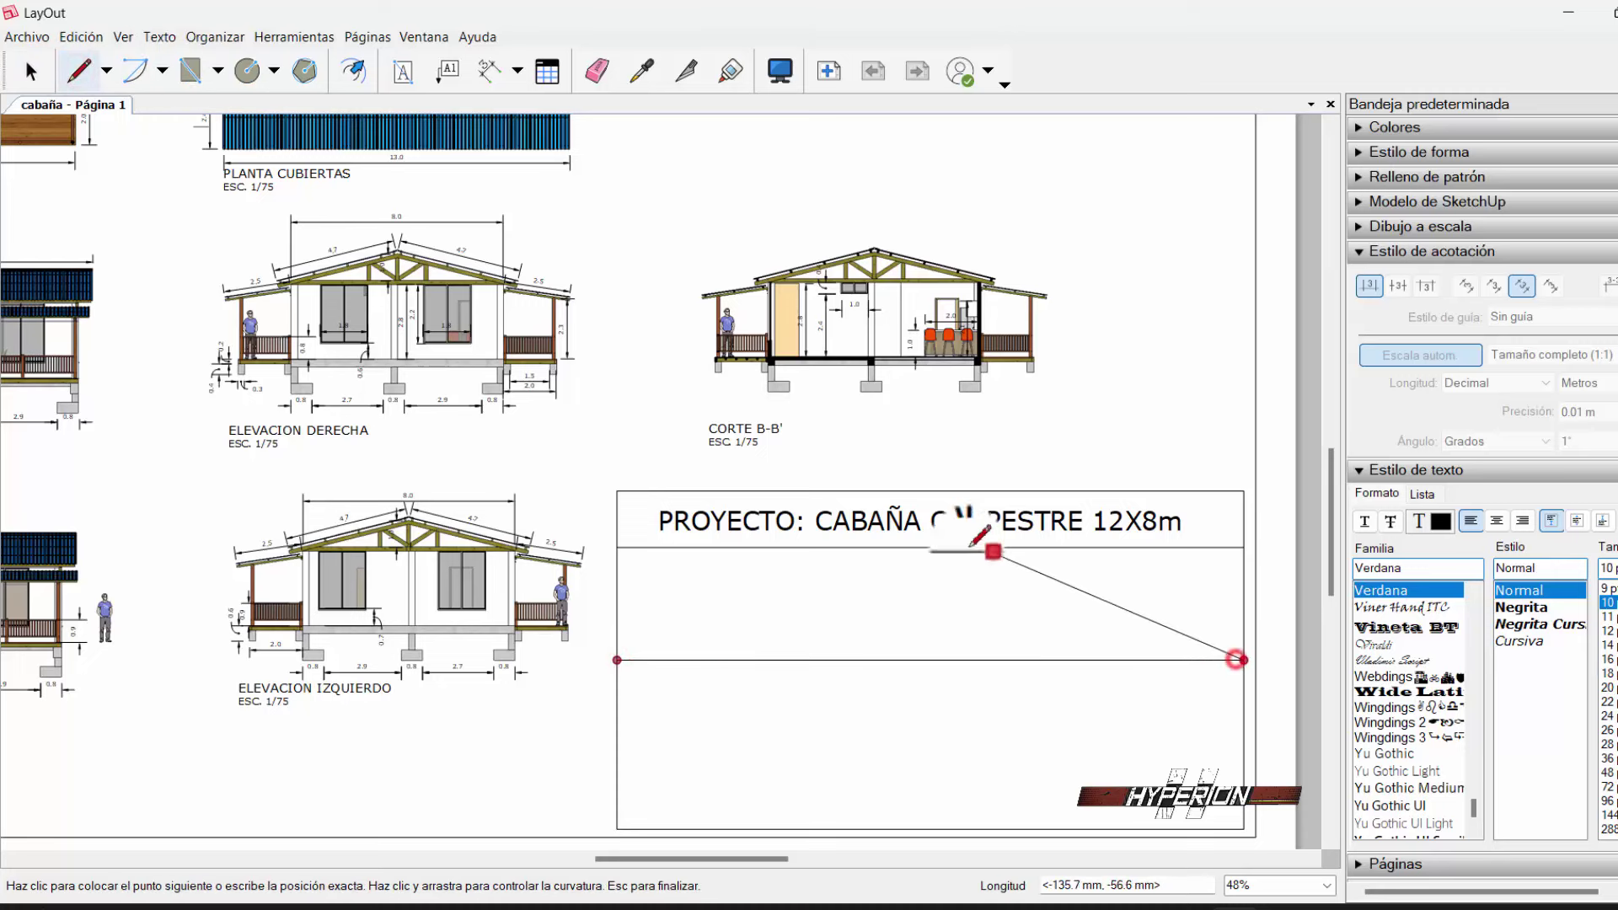
left_click(68, 76)
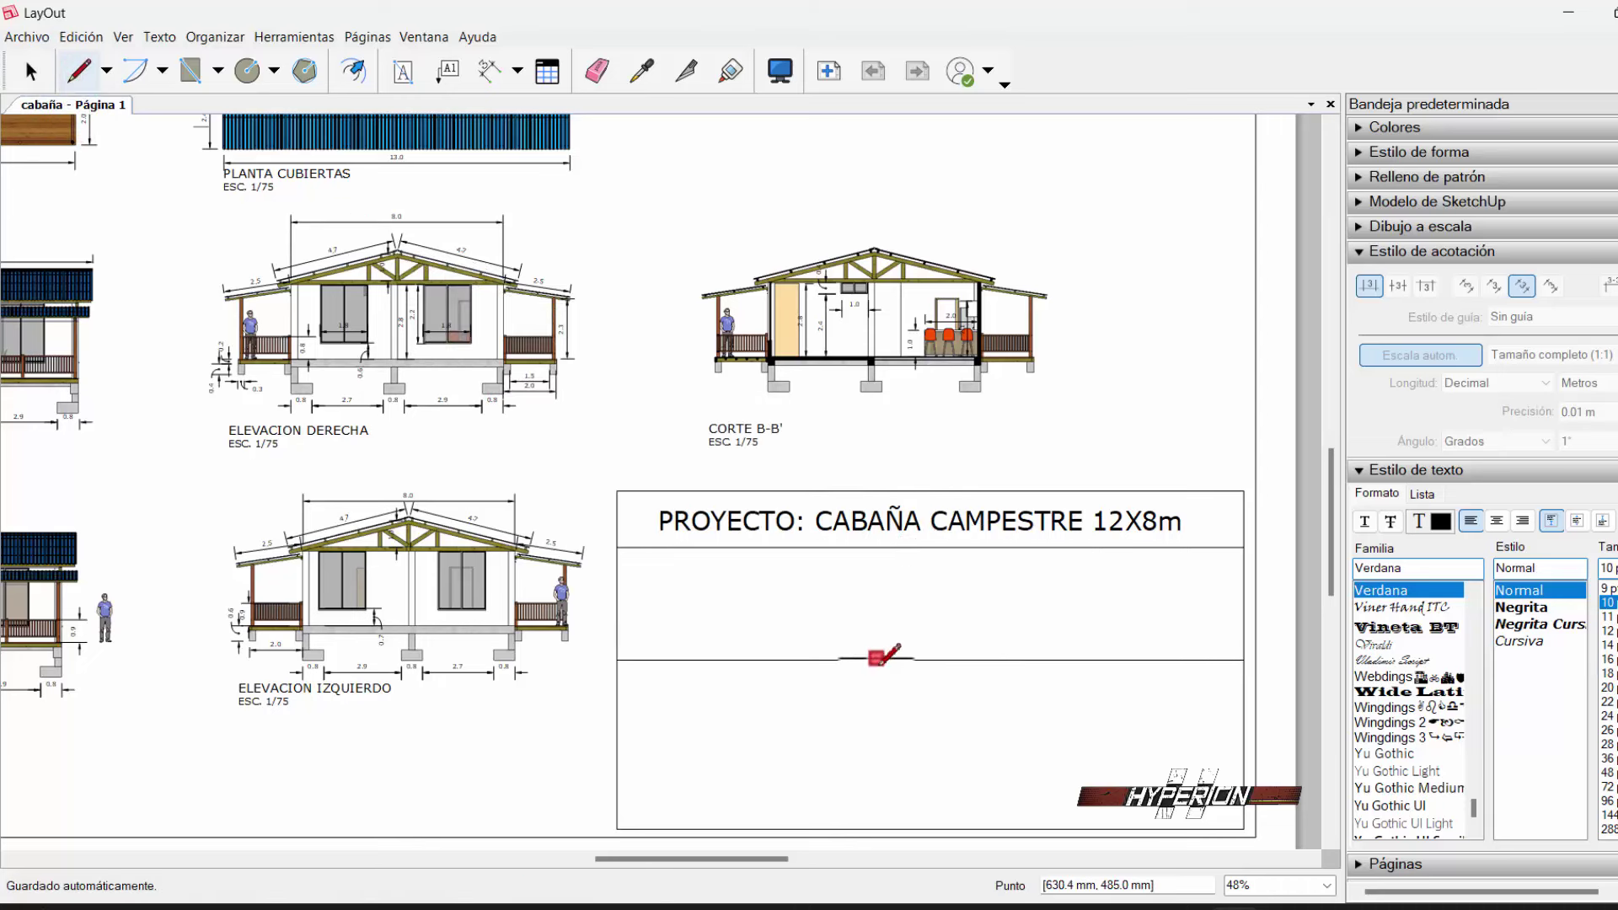
- Draw a vertical divider from the new line up to the header line
left_click(931, 659)
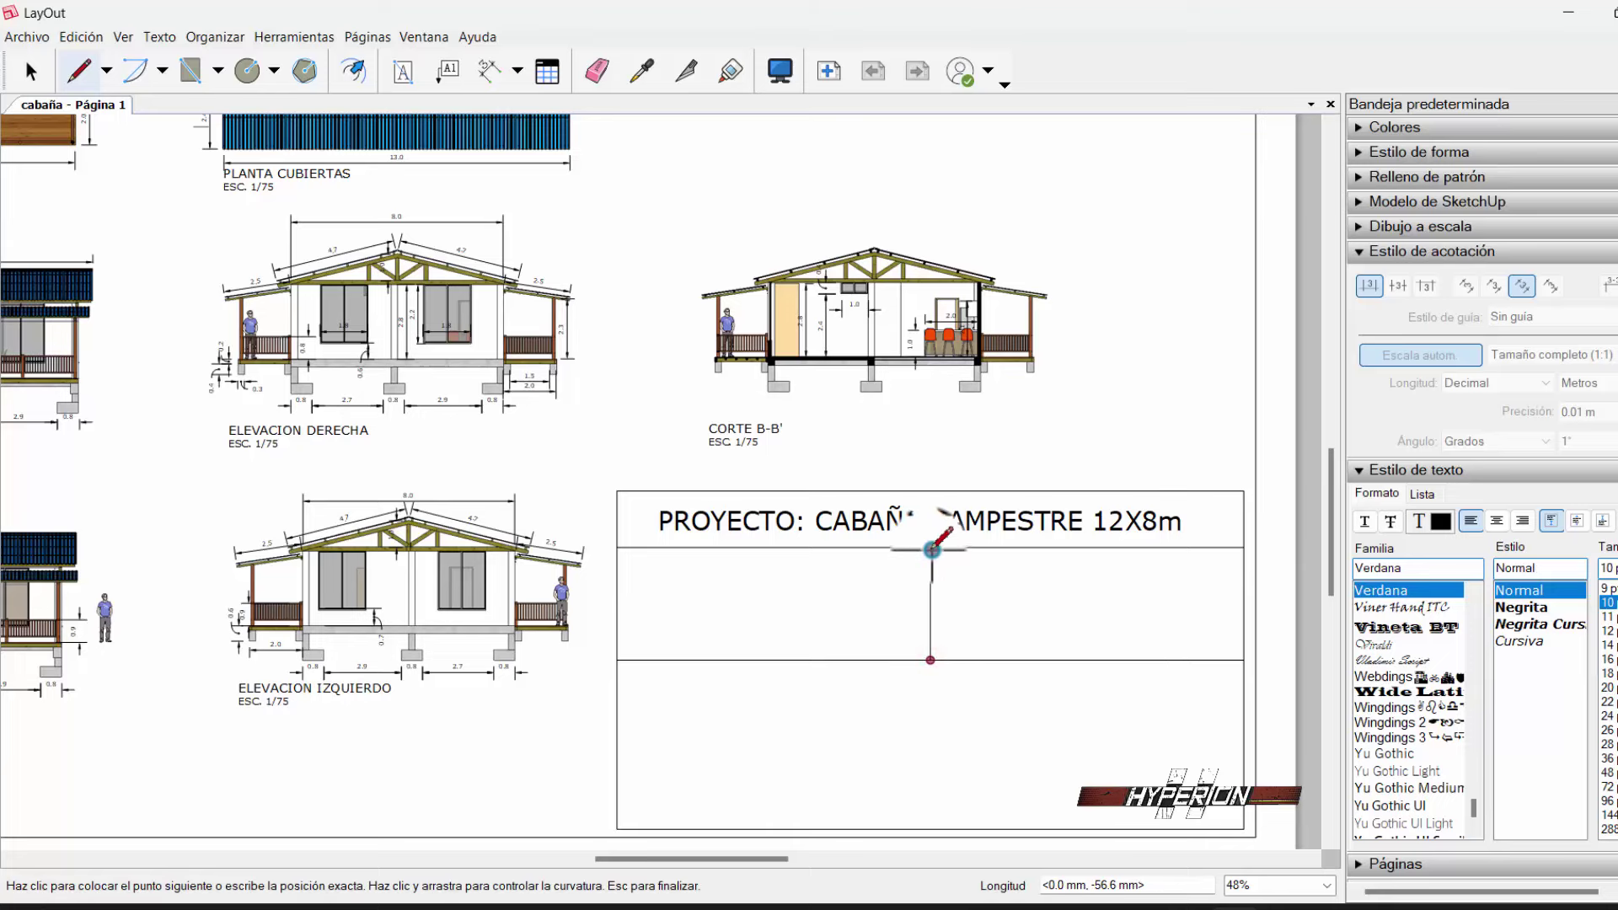
left_click(930, 548)
scroll(931, 666, "down", 2)
scroll(937, 737, "up", 3)
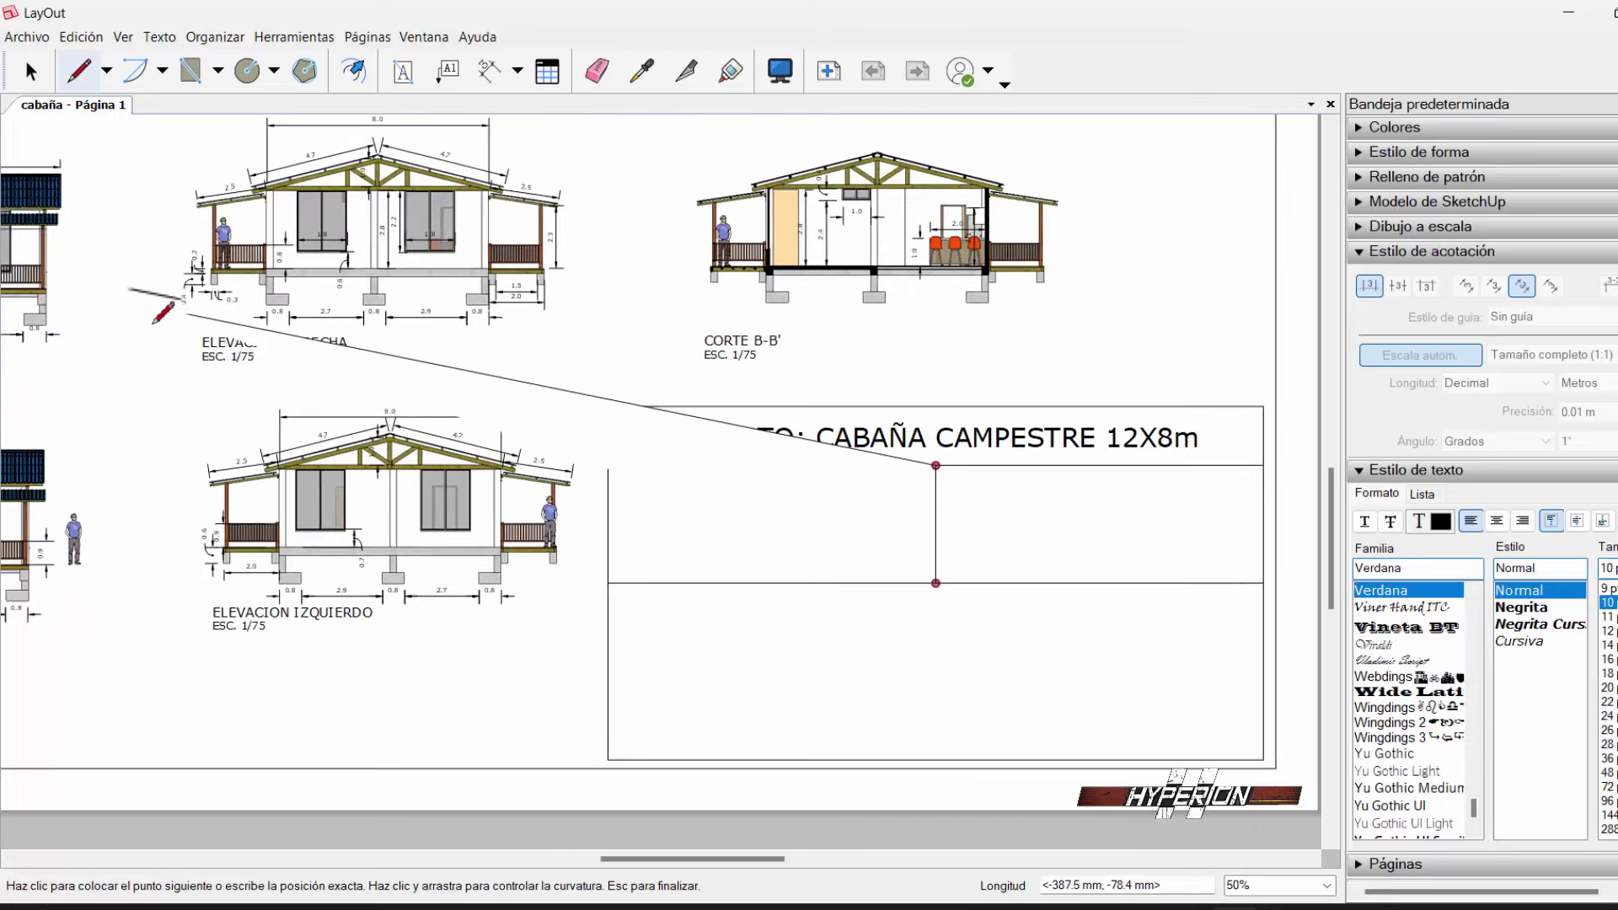
left_click(30, 72)
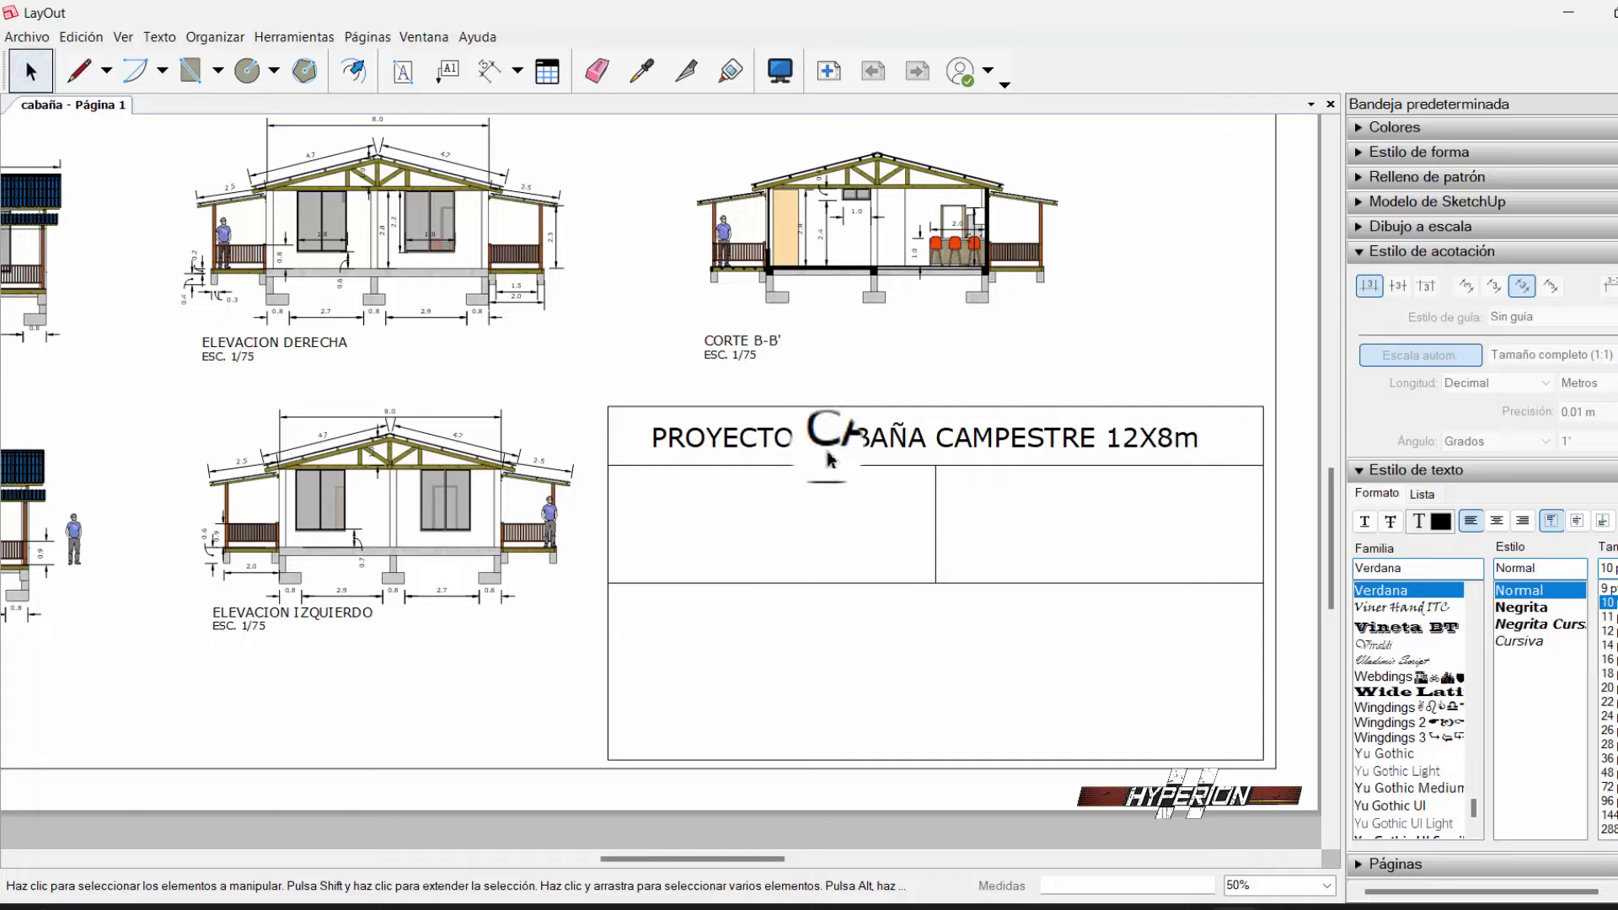
- Add a bold 'Contiene:' label in the title block's left cell
left_click(413, 74)
scroll(615, 459, "up", 1)
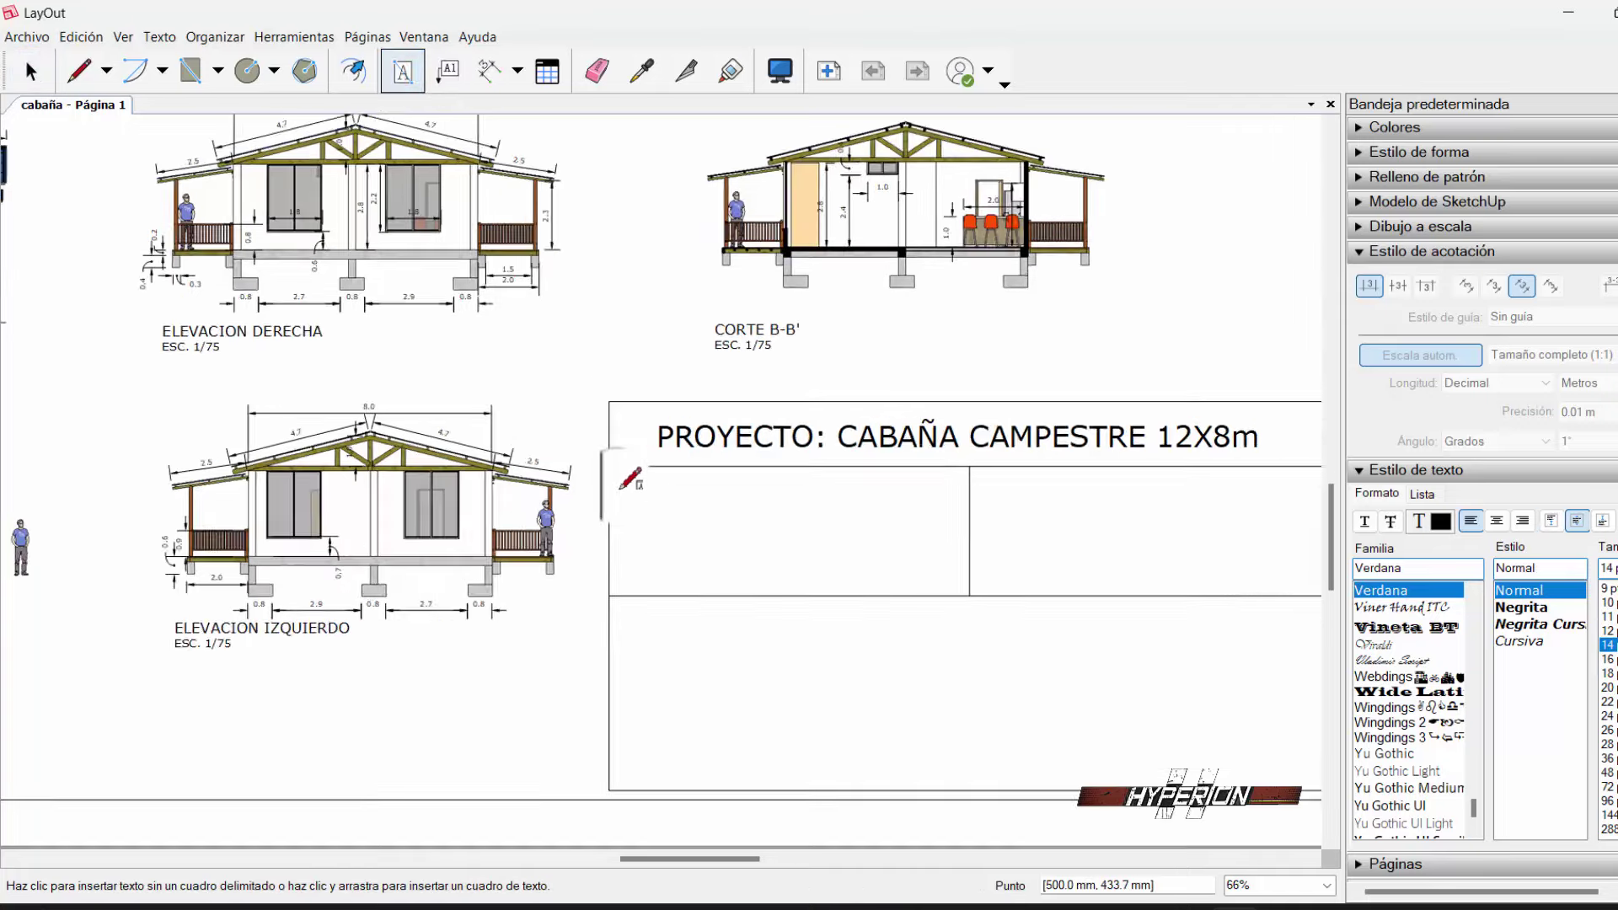
scroll(621, 470, "up", 3)
left_click(618, 472)
type("Contier")
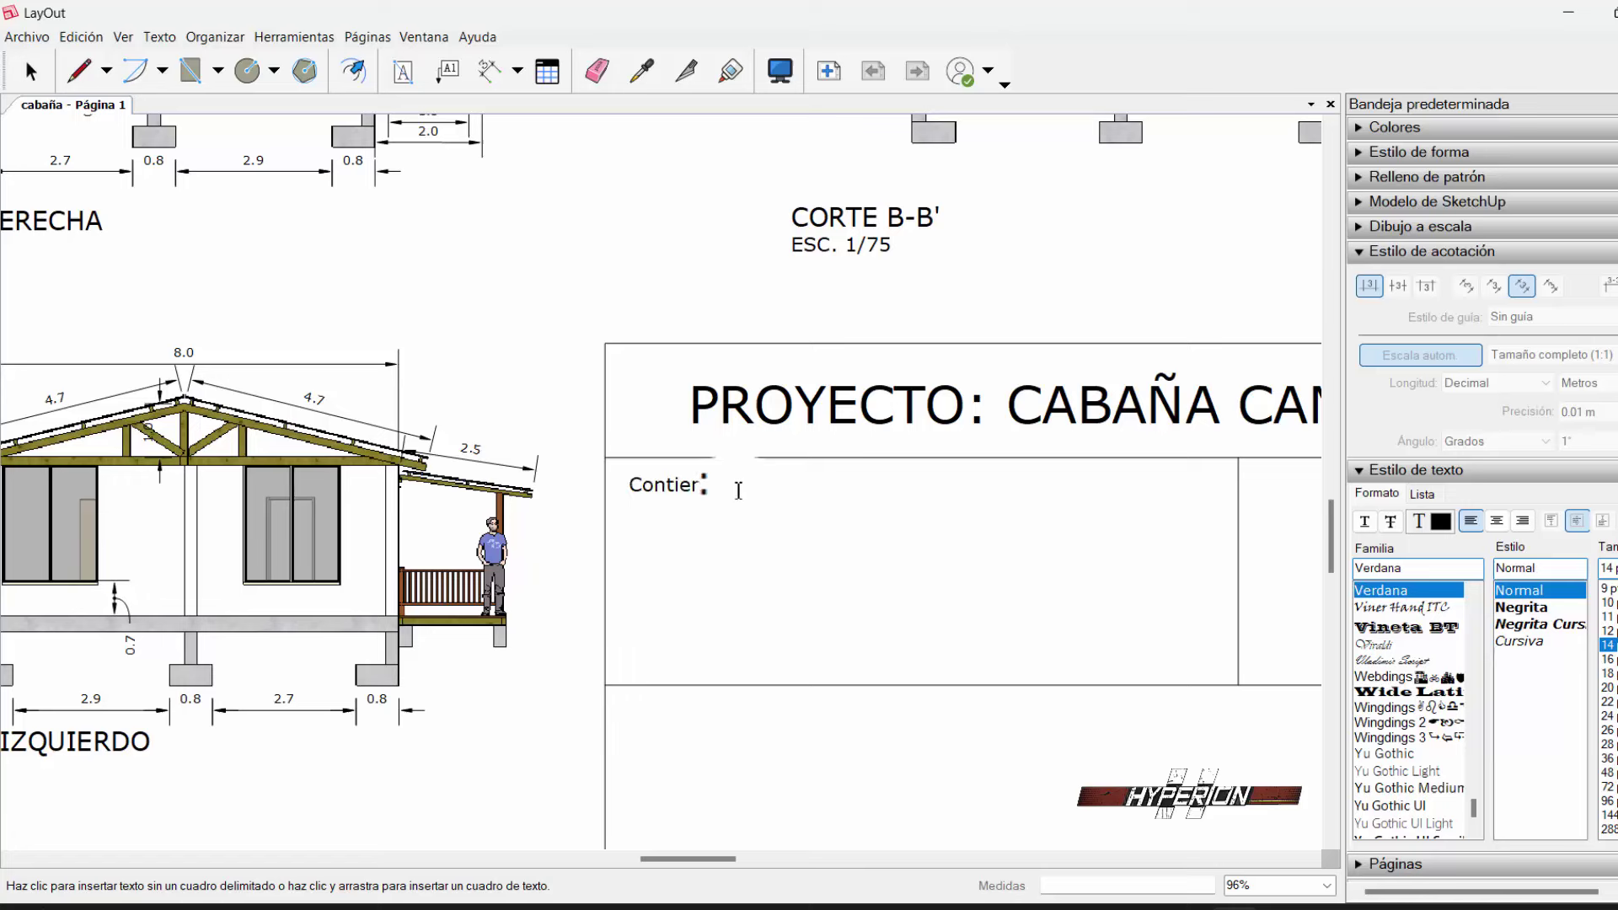
key("BackSpace")
type("ne")
key("ctrl+a")
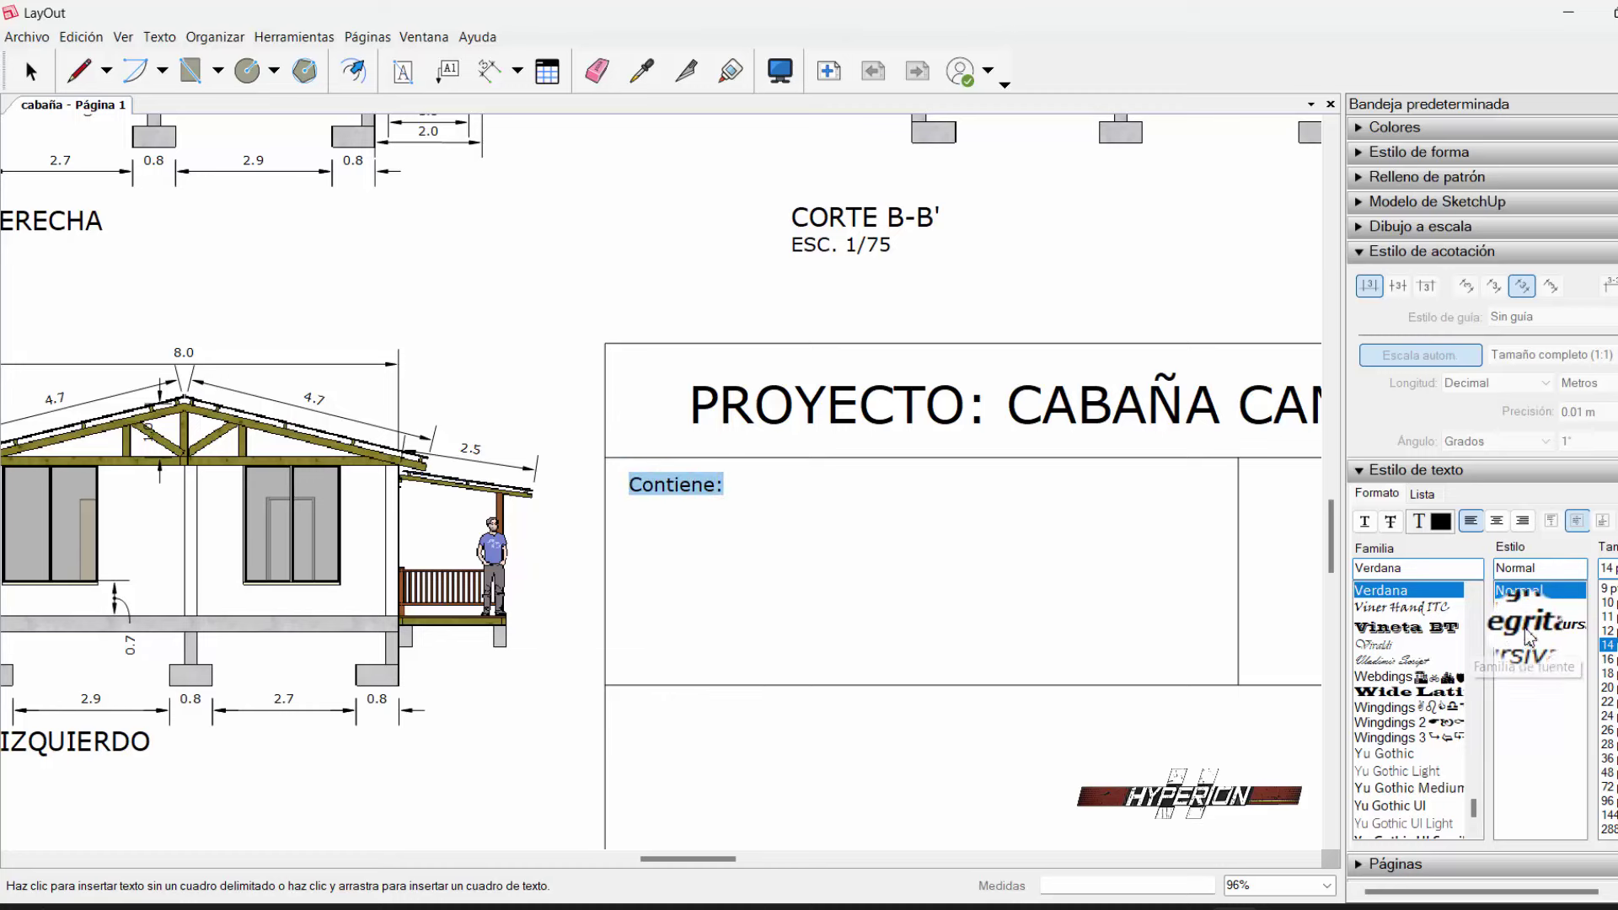
left_click(1521, 606)
key("Escape")
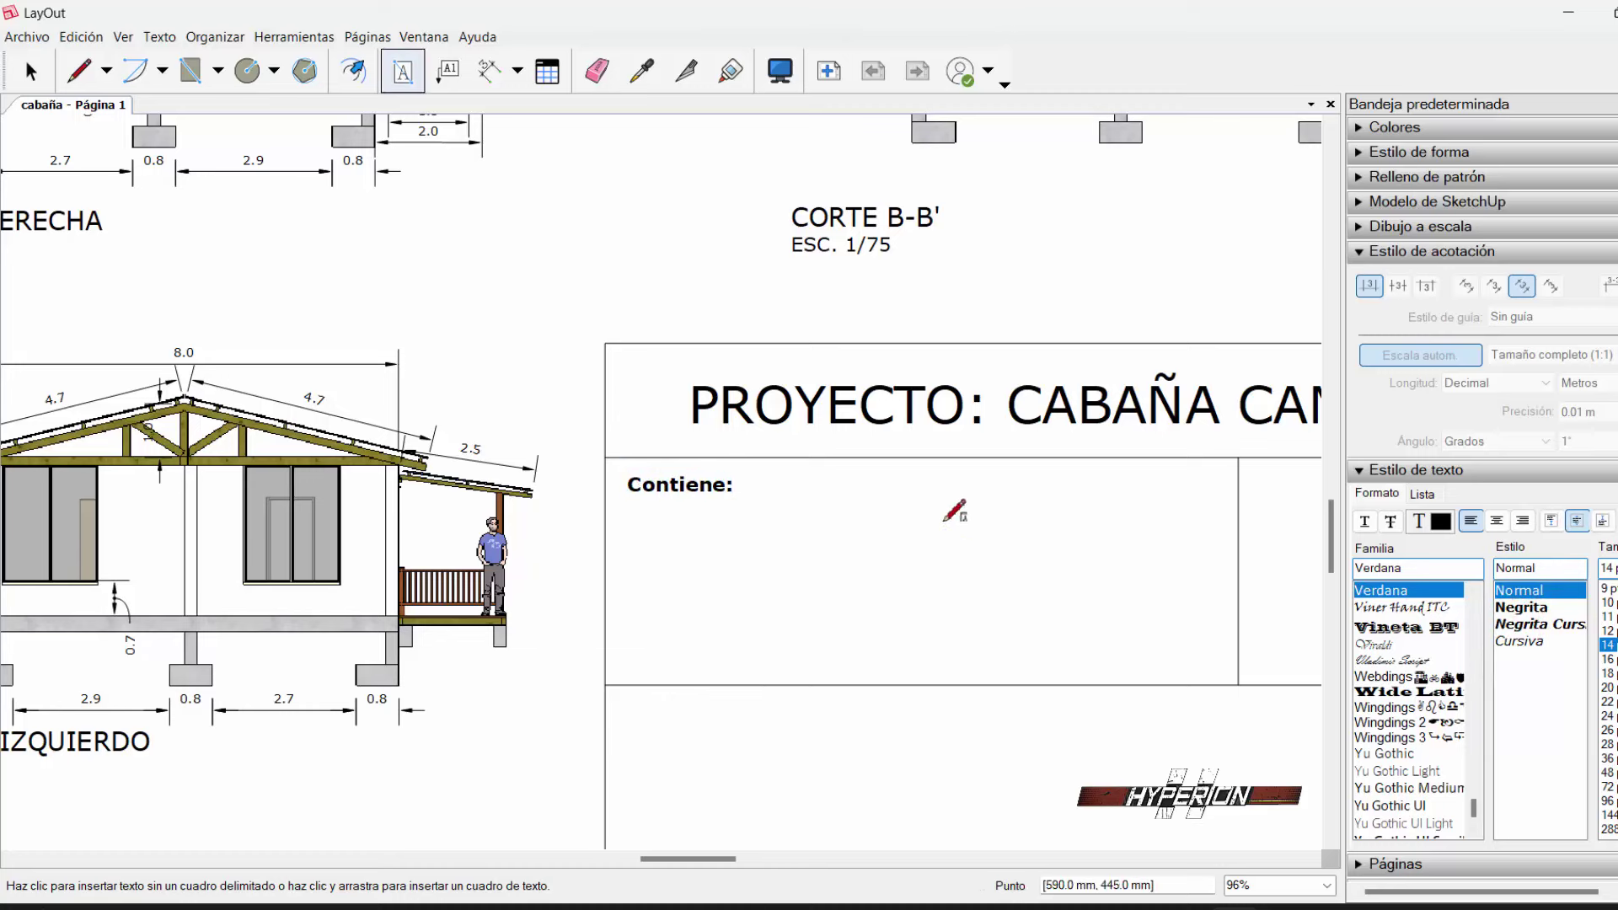
- Draw a regular-weight text box below the 'Contiene:' label
left_click(409, 71)
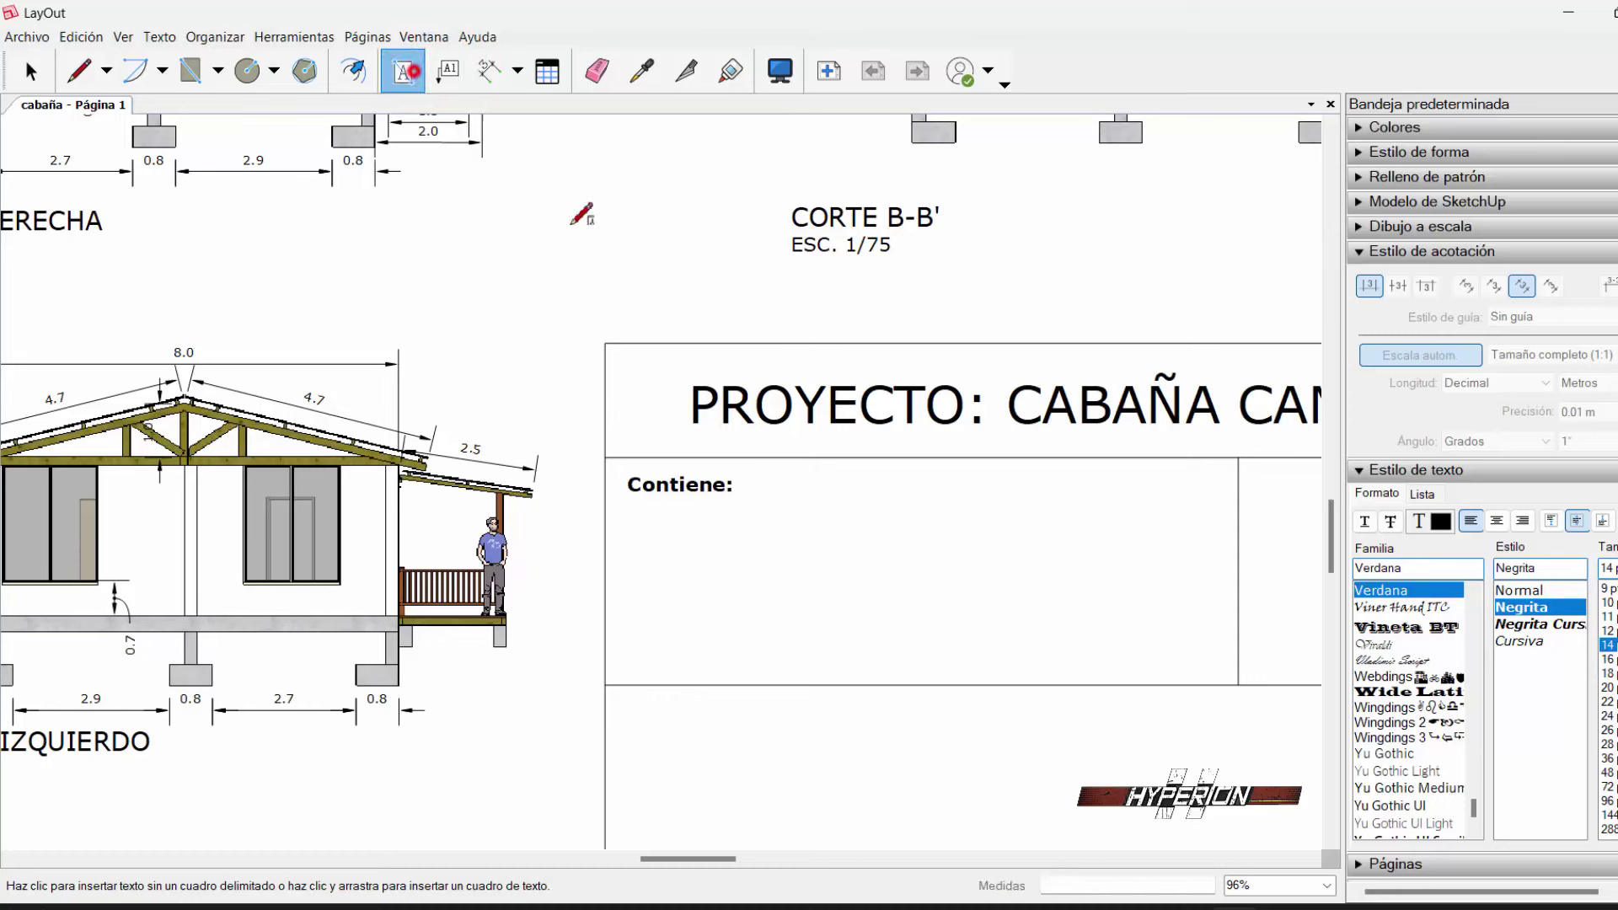
left_click_drag(723, 524, 1153, 622)
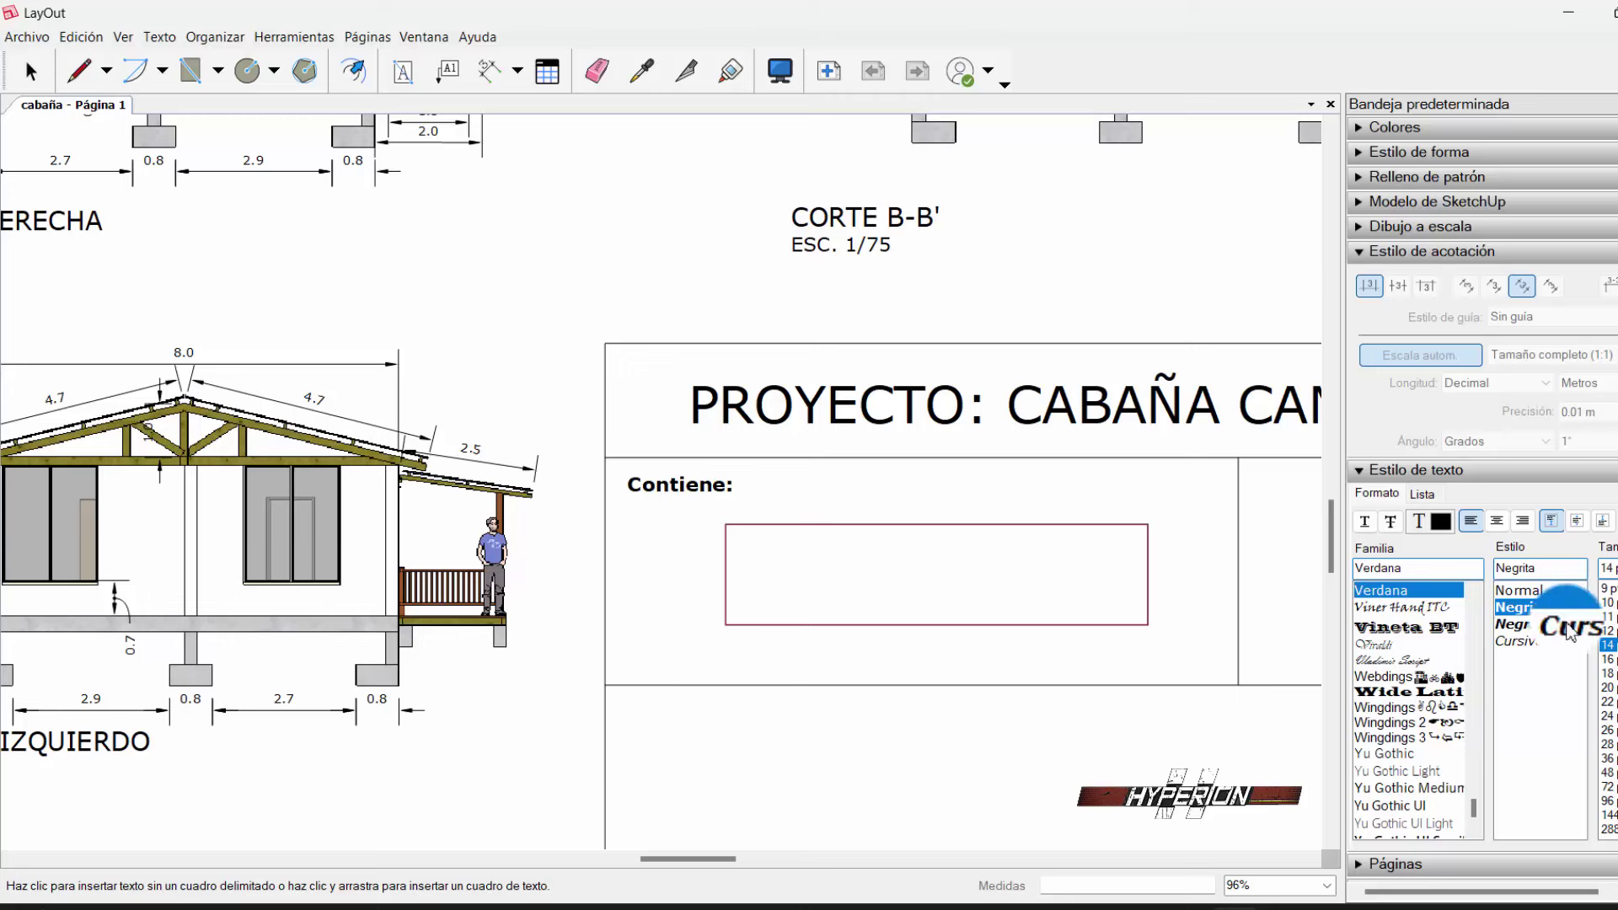
left_click(1524, 592)
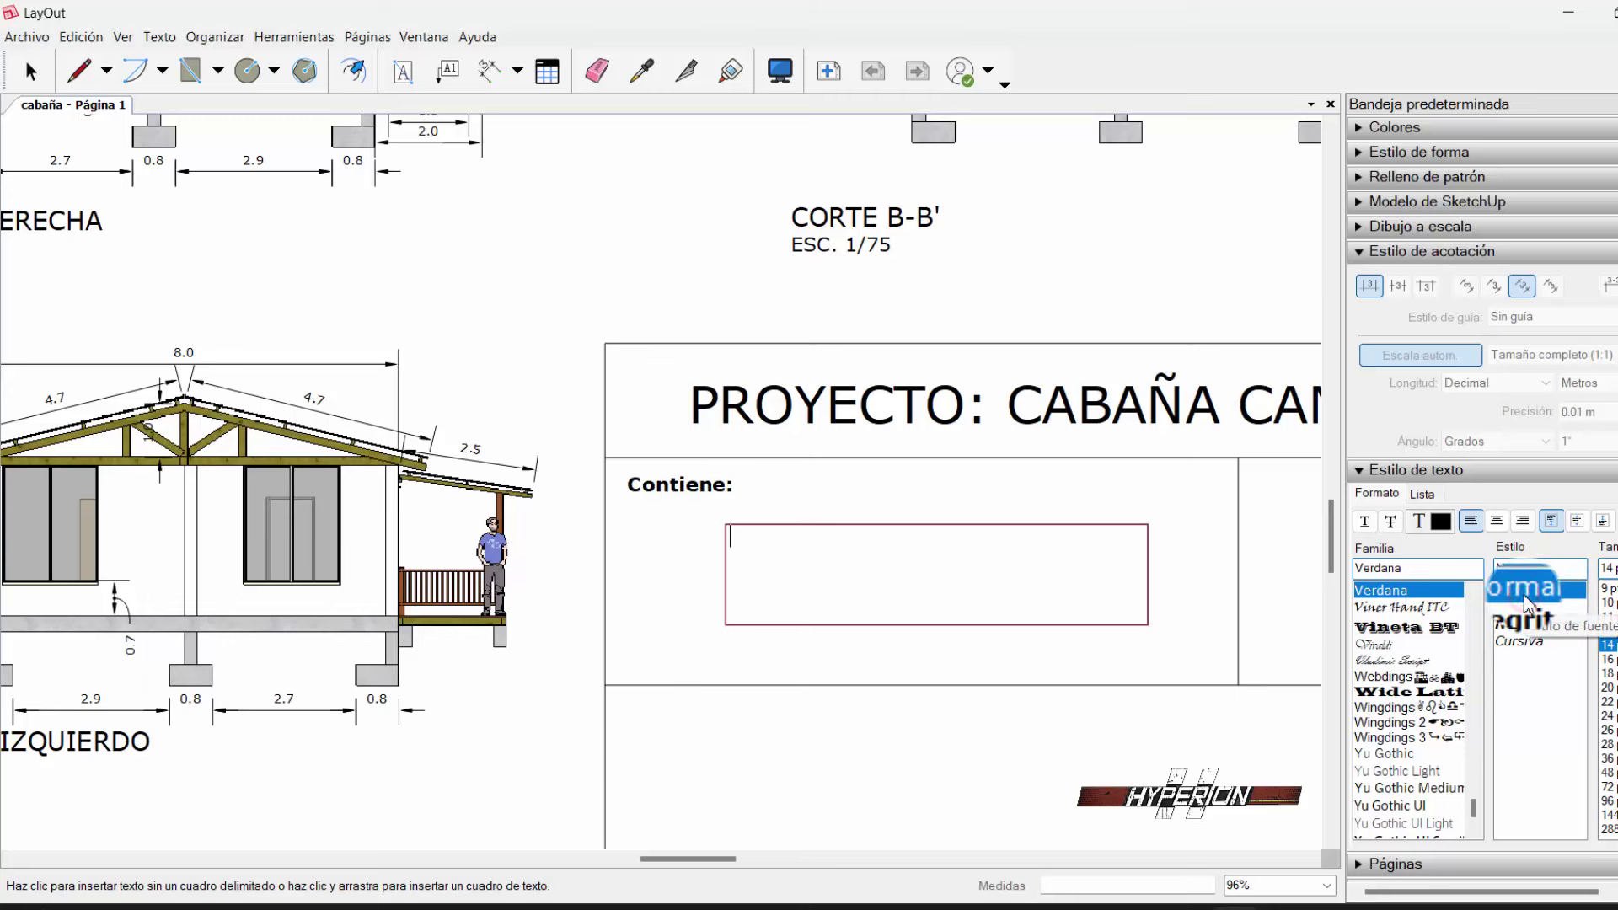
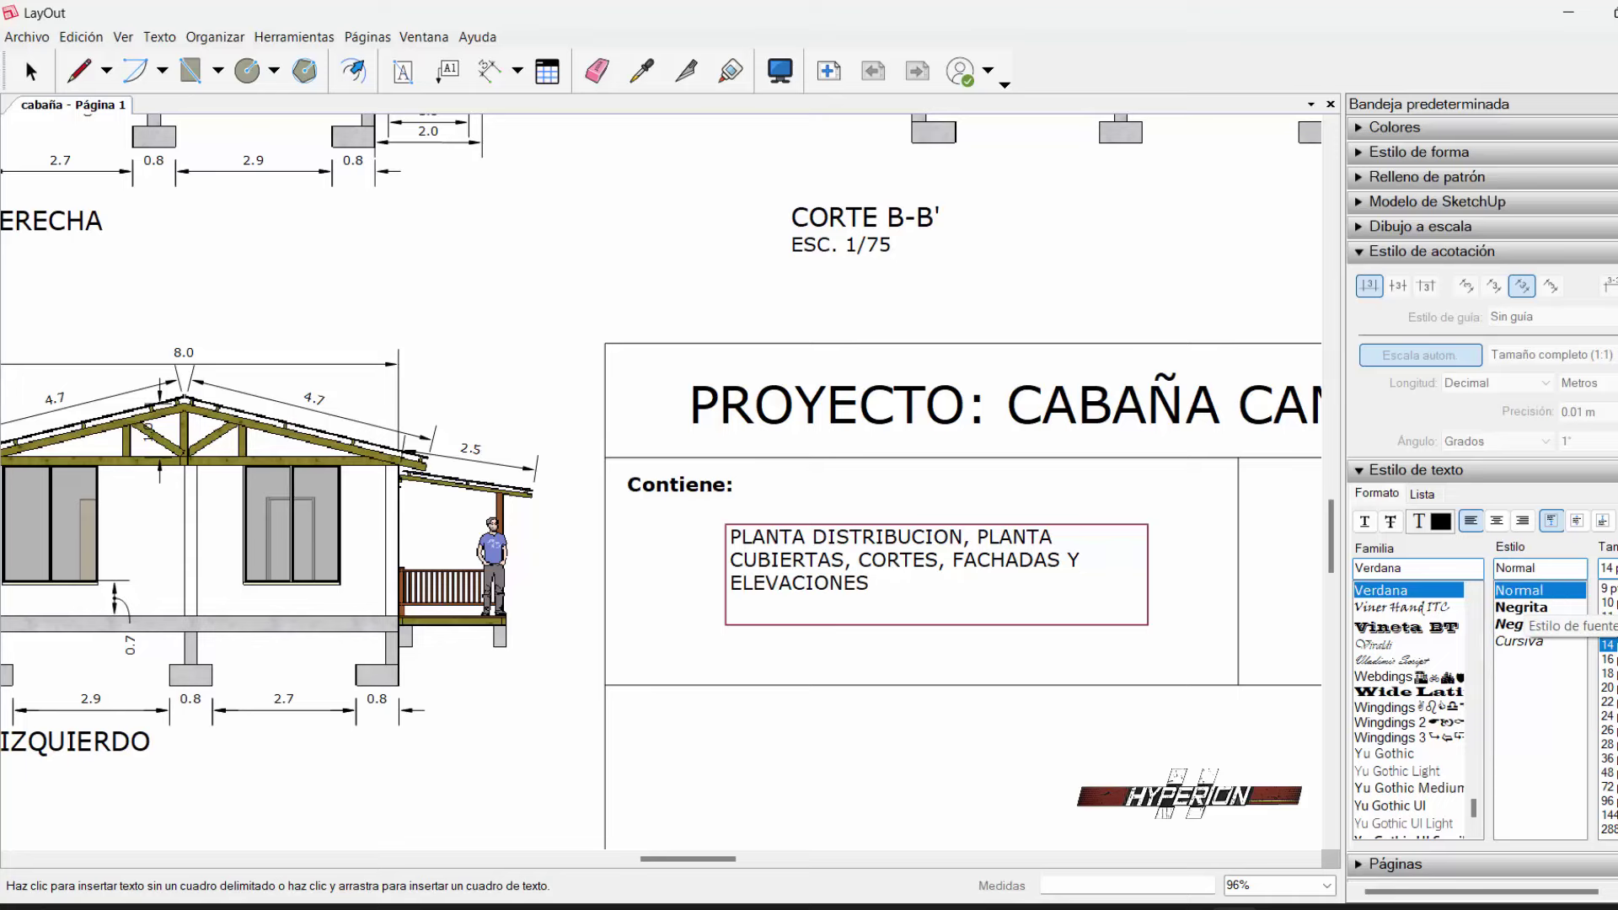
- Copy the Contiene: label and its description text into the title block's right cell
scroll(953, 476, "down", 1)
scroll(939, 472, "down", 2)
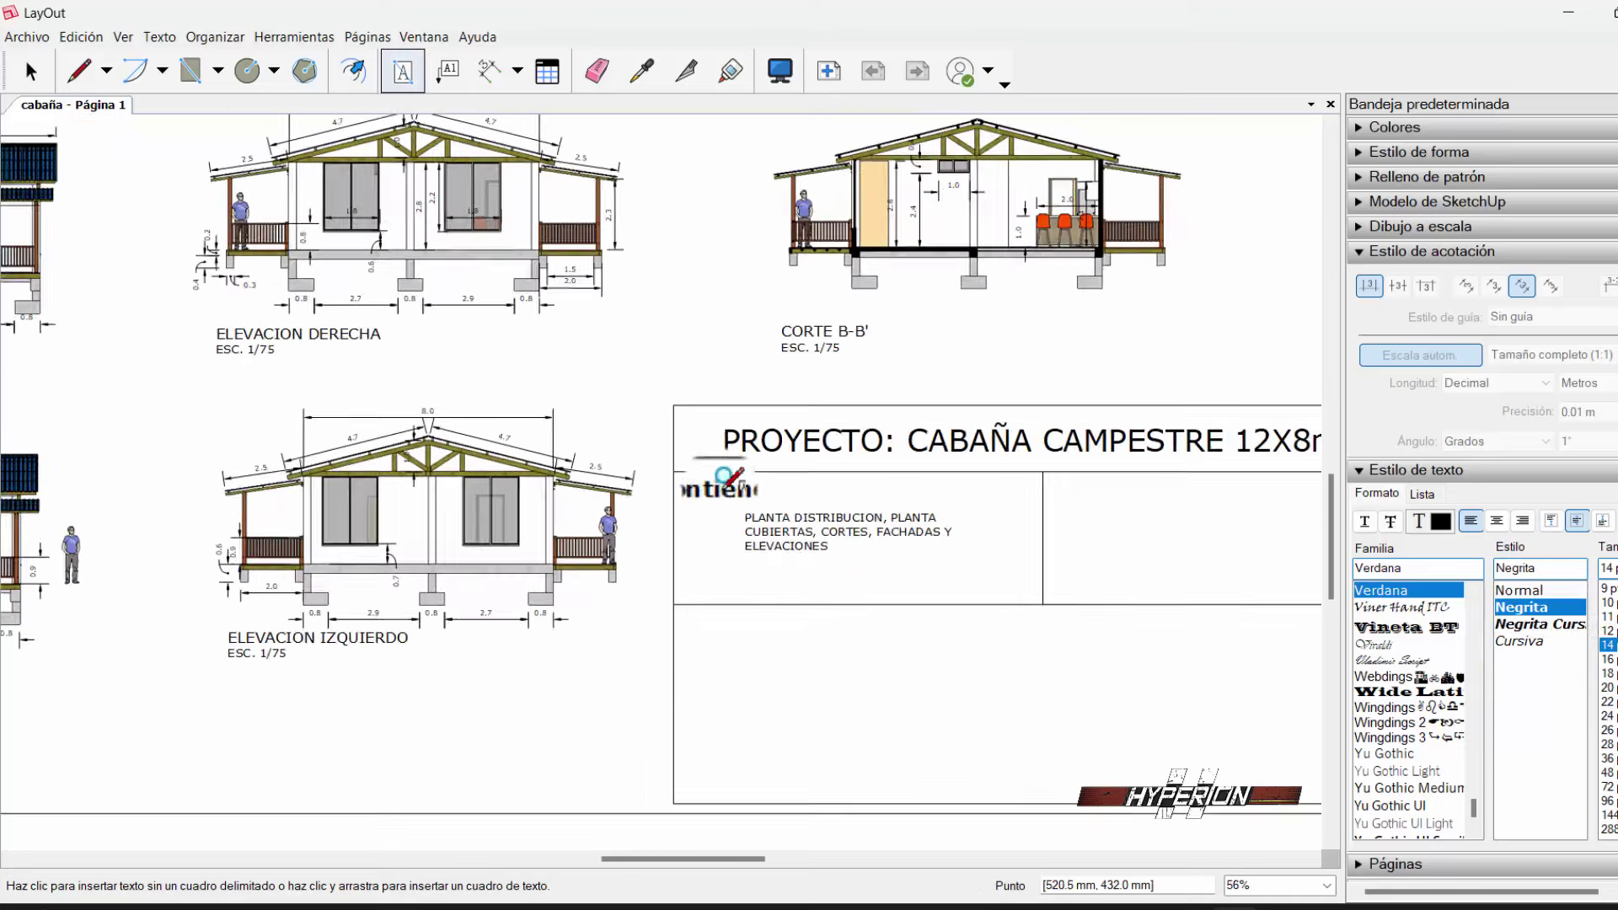
scroll(969, 523, "down", 1)
scroll(1011, 567, "up", 2)
scroll(192, 521, "down", 2)
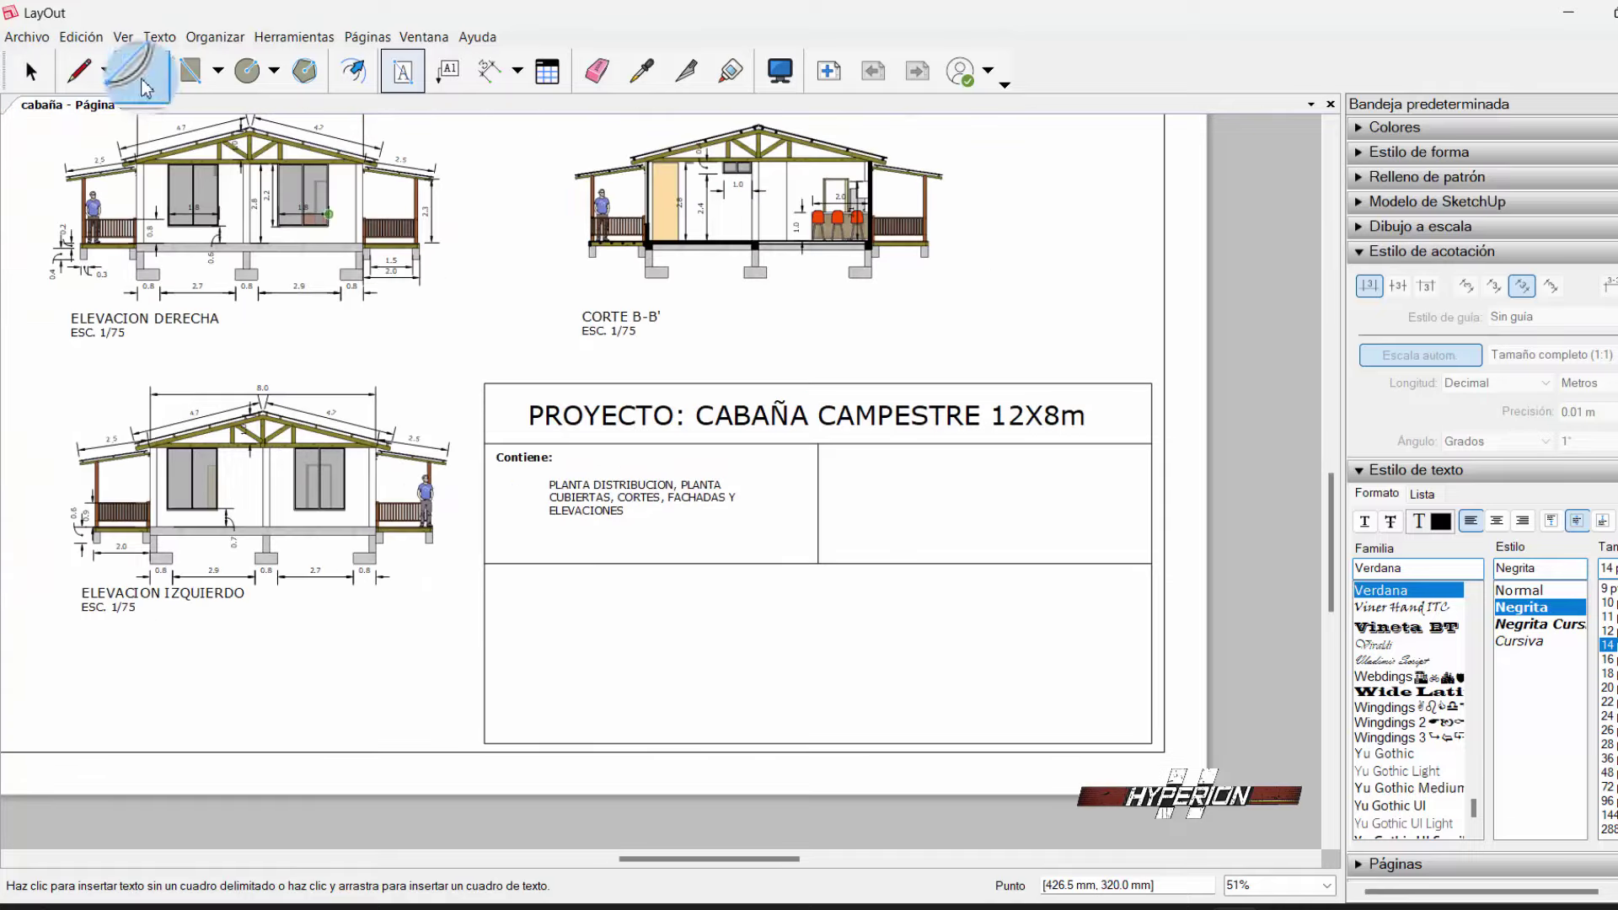
left_click(30, 72)
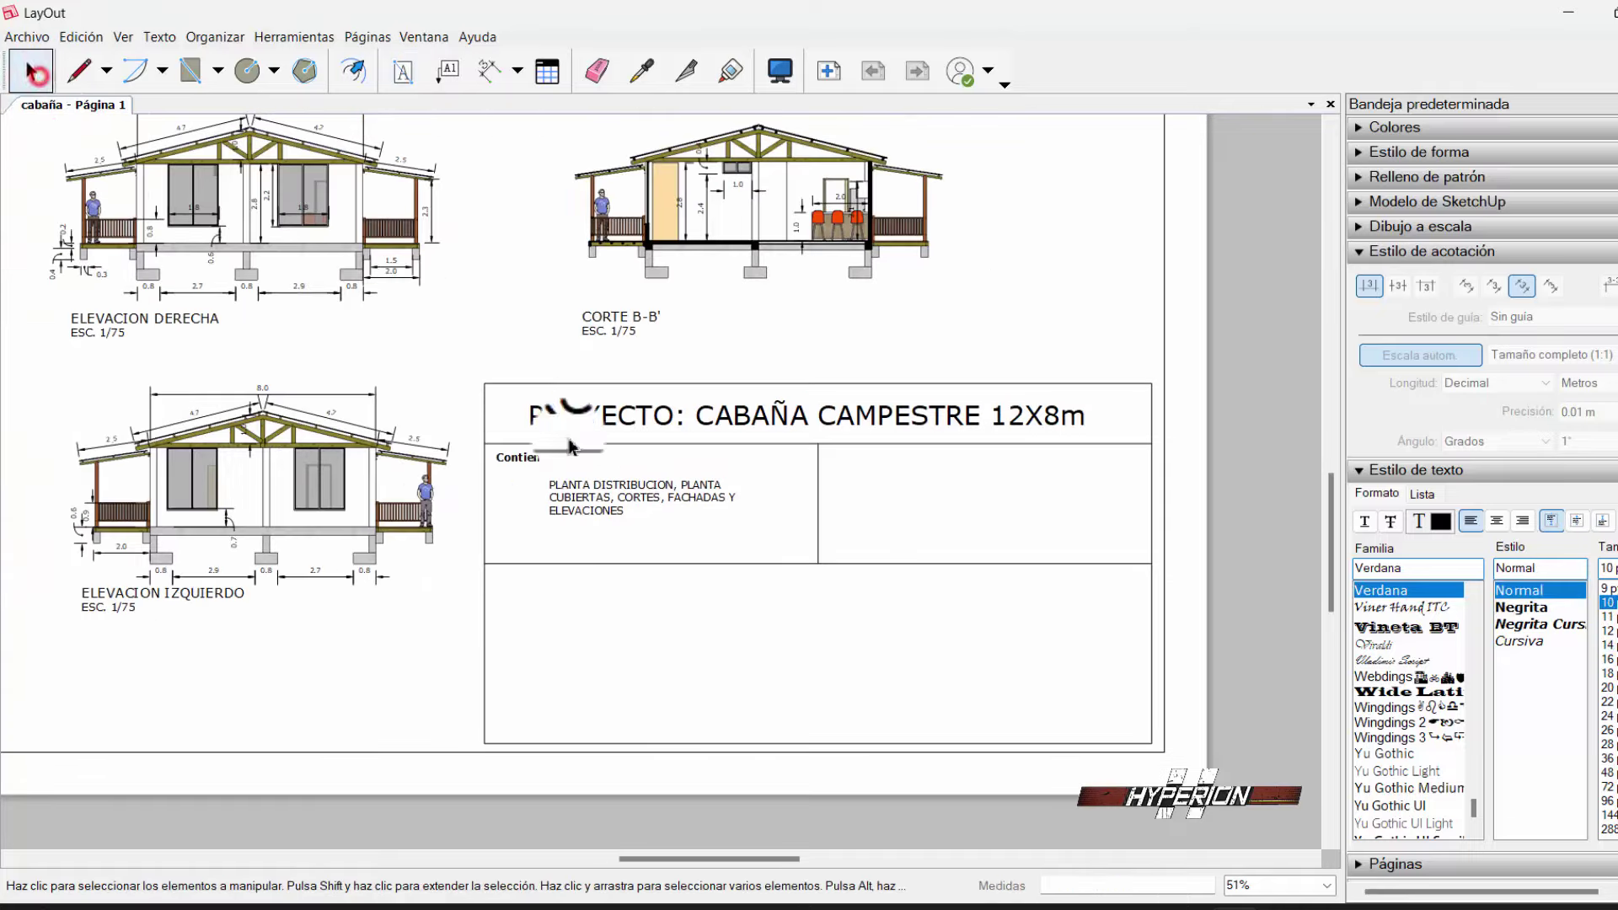
scroll(626, 482, "up", 1)
mouse_move(692, 533)
left_mouse_down()
mouse_move(536, 467)
mouse_move(684, 524)
left_mouse_up()
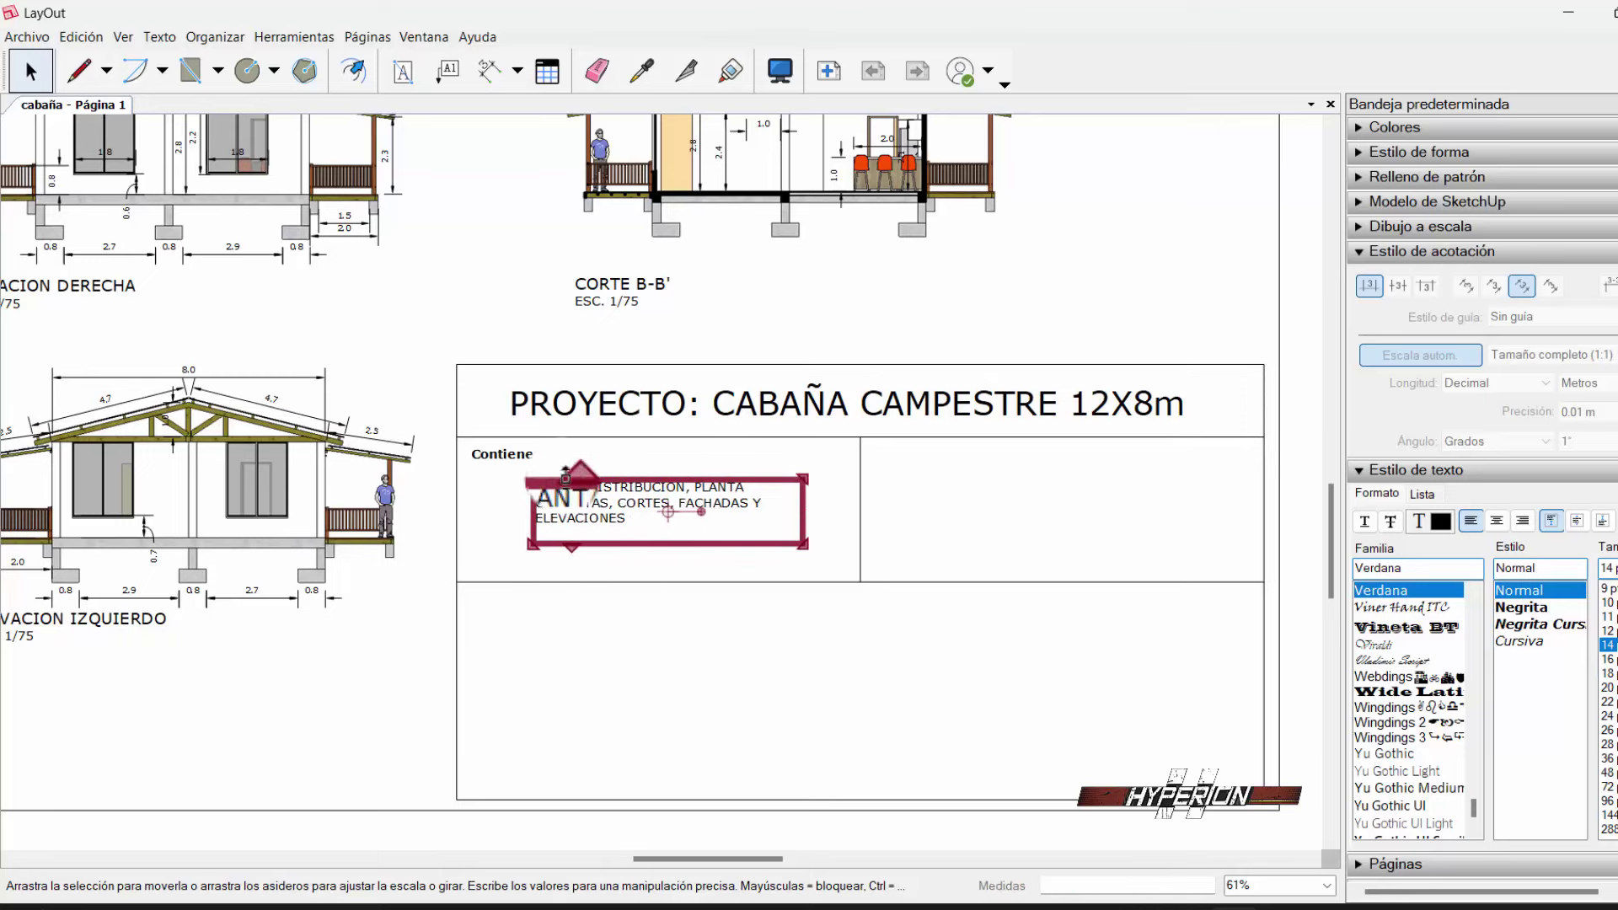
left_click(514, 451)
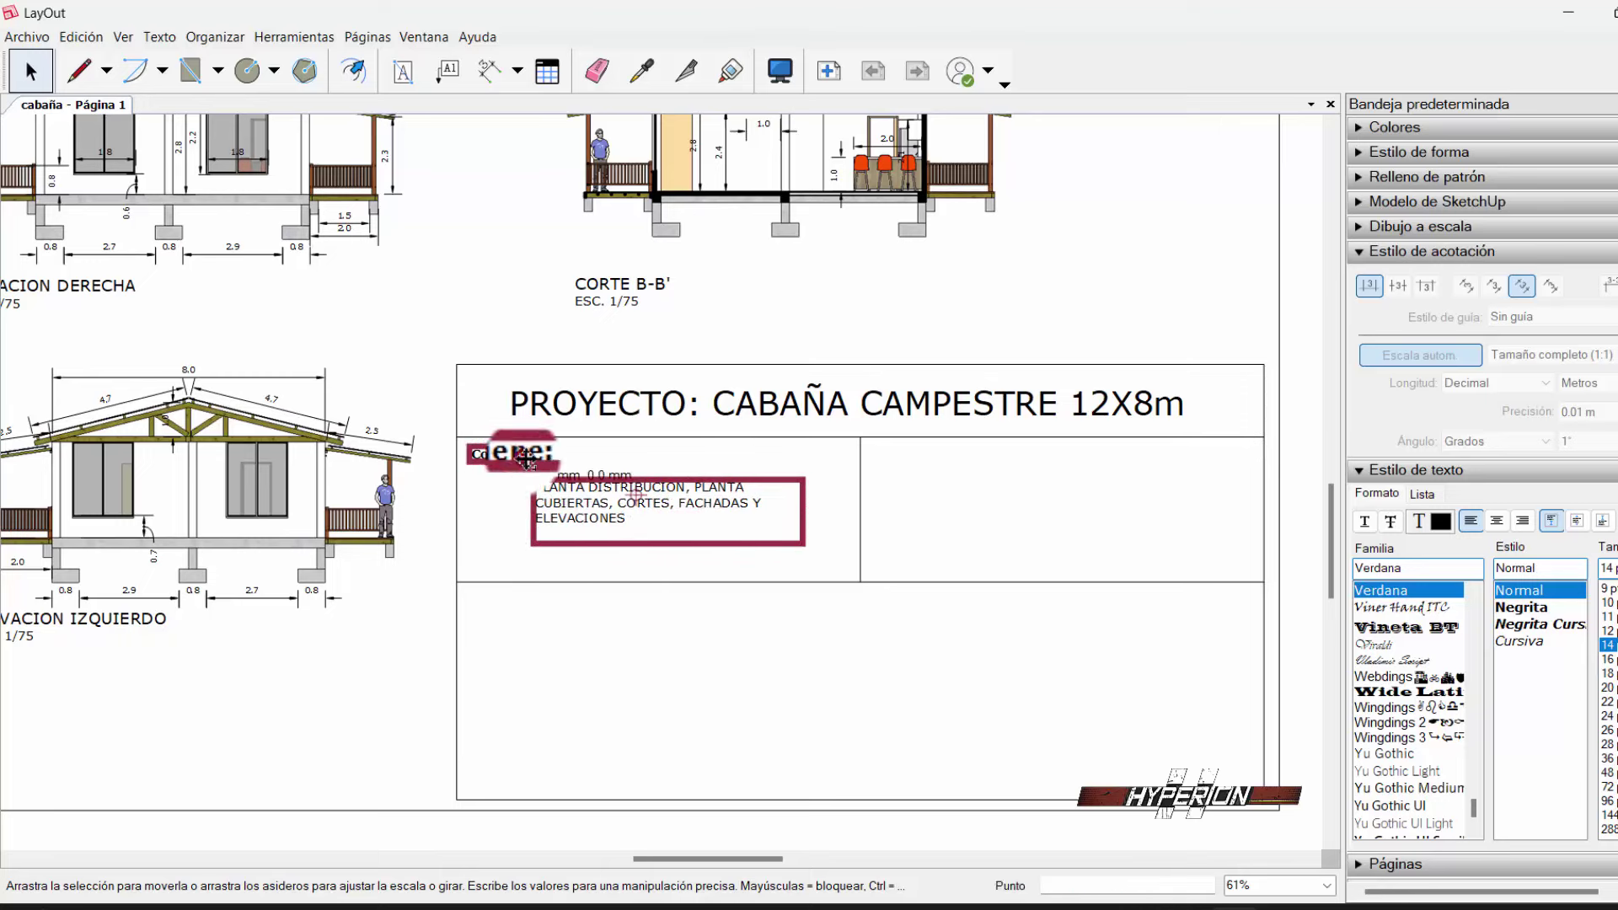
left_click_drag(518, 470, 945, 466, "ctrl")
- Retype the copied label as Propietario: and replace its text with the owner's name
double_click(931, 465)
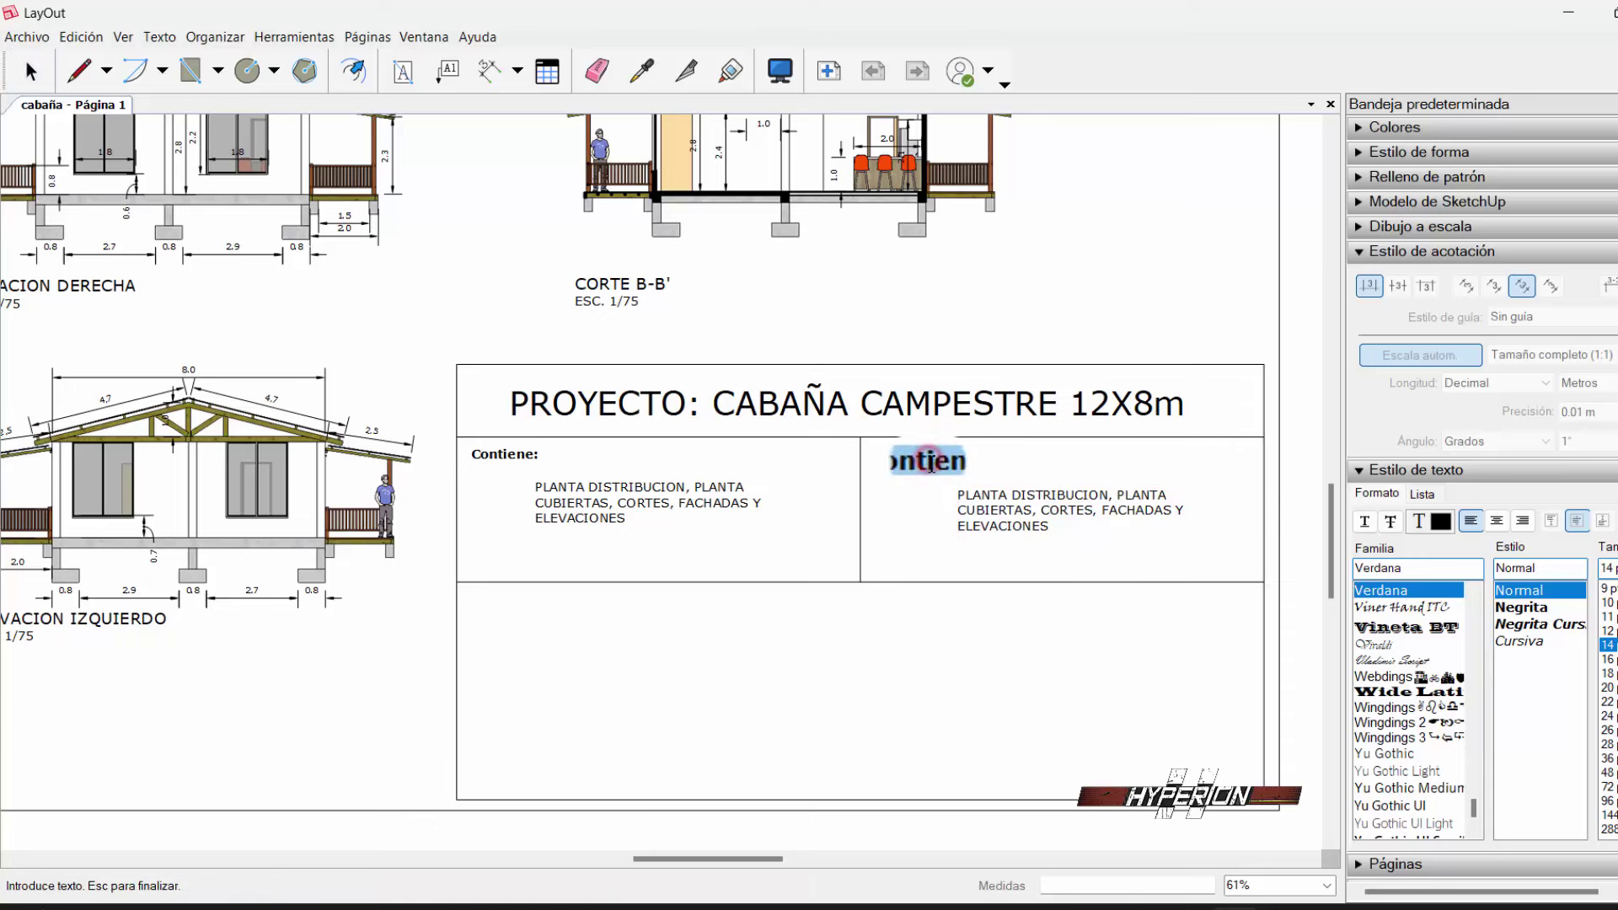
type("E")
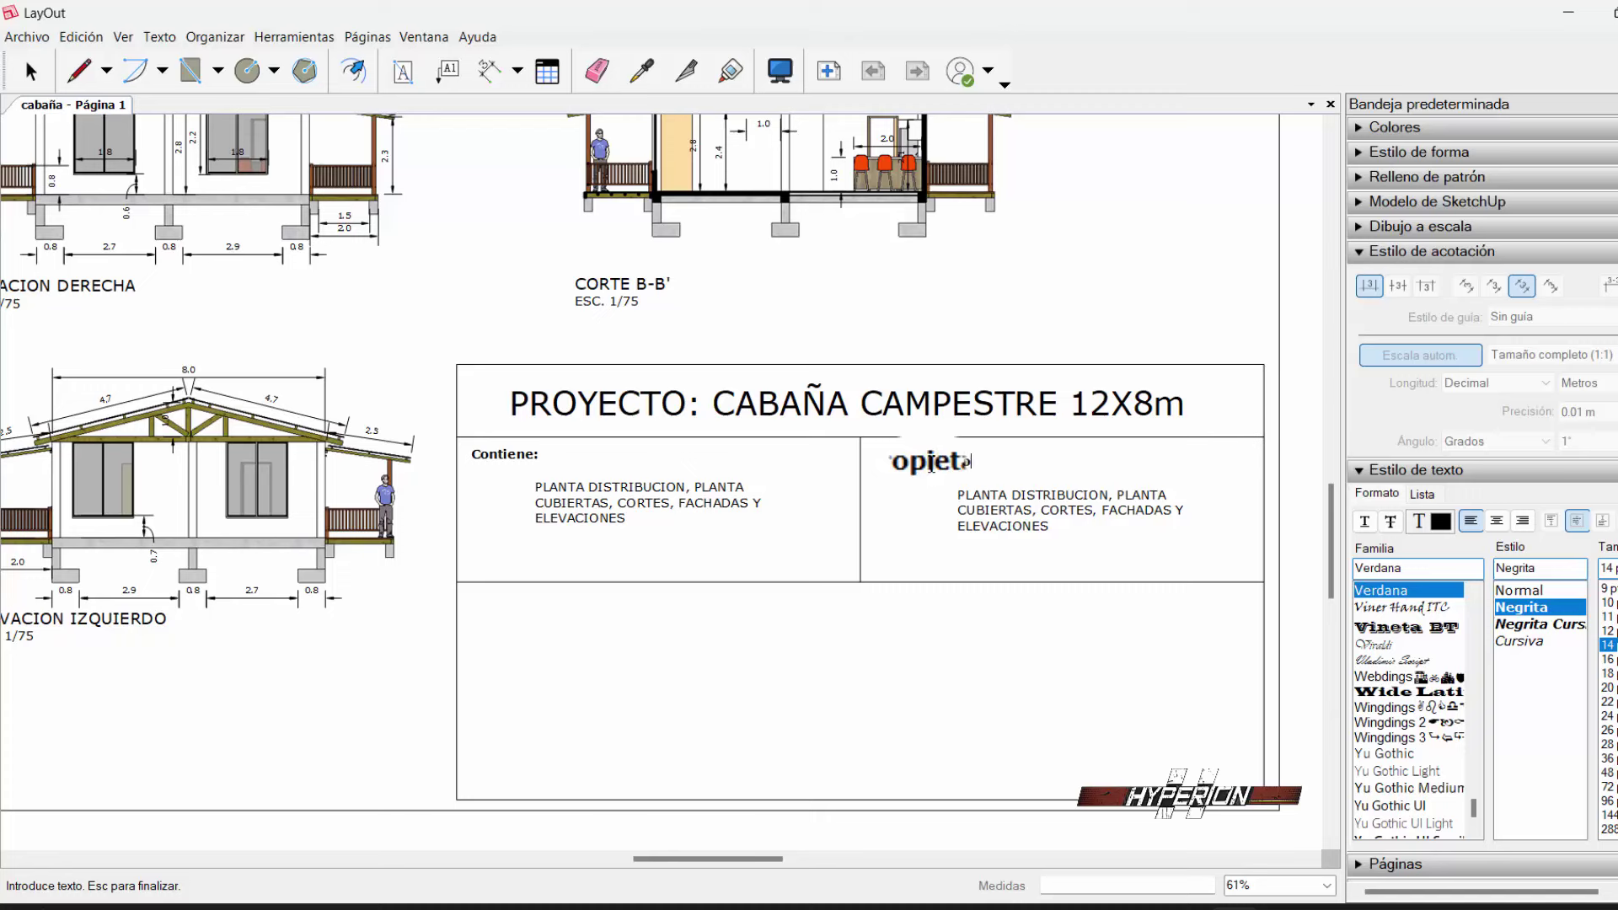
key("Escape")
left_click(1025, 520)
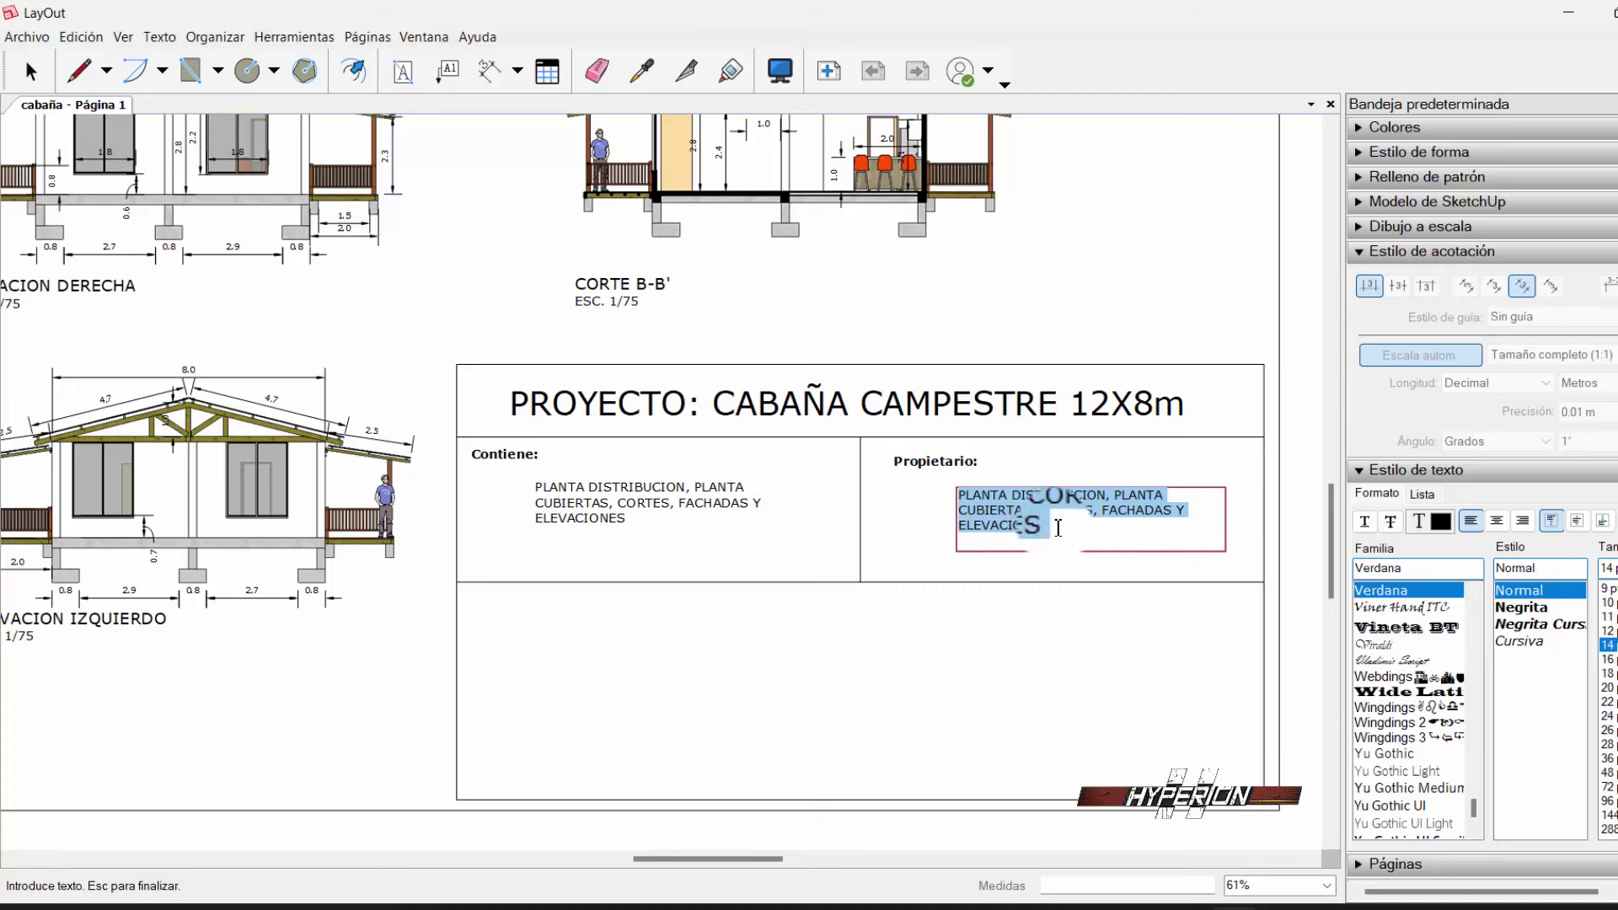
type("HYPERION")
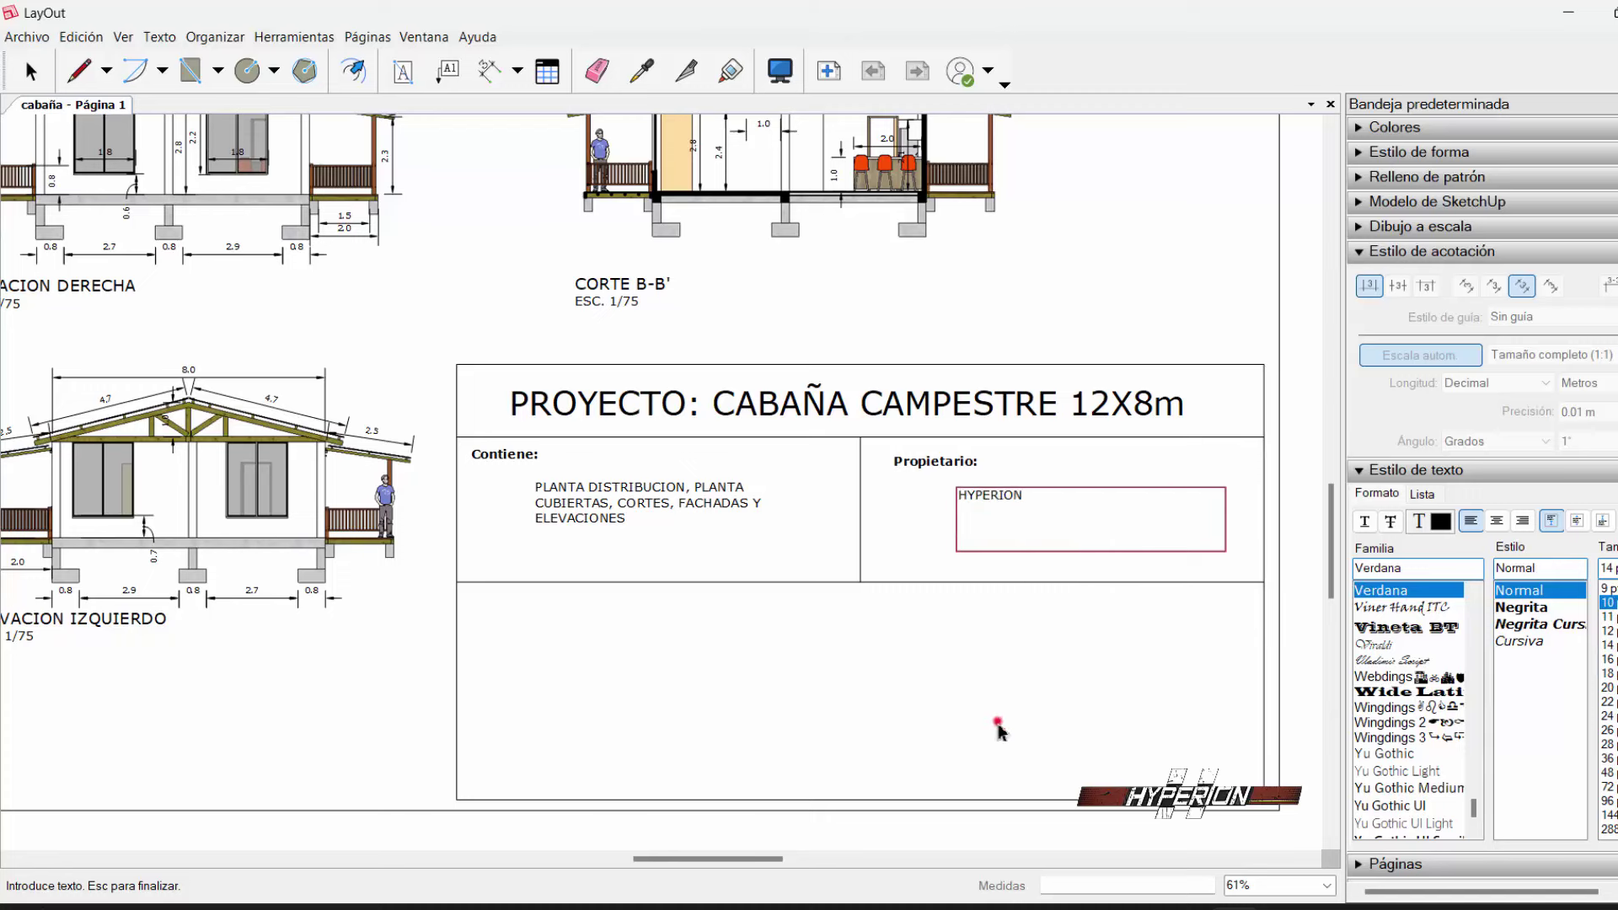
left_click(998, 724)
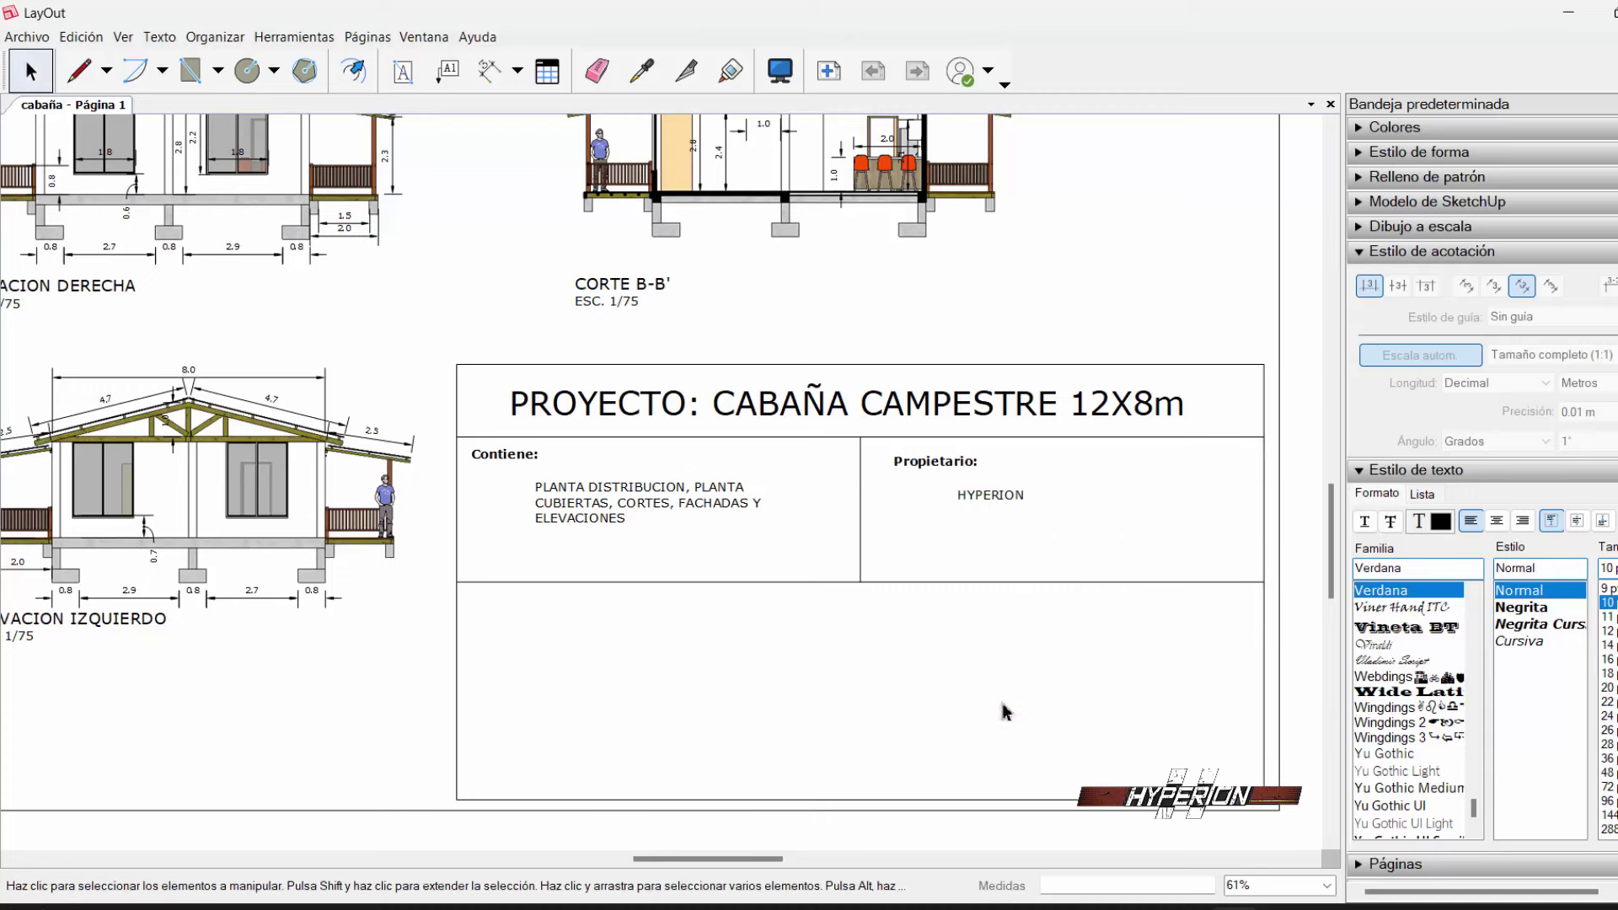
- Draw a horizontal divider across the lower title block and a vertical one to the bottom border
left_click(79, 70)
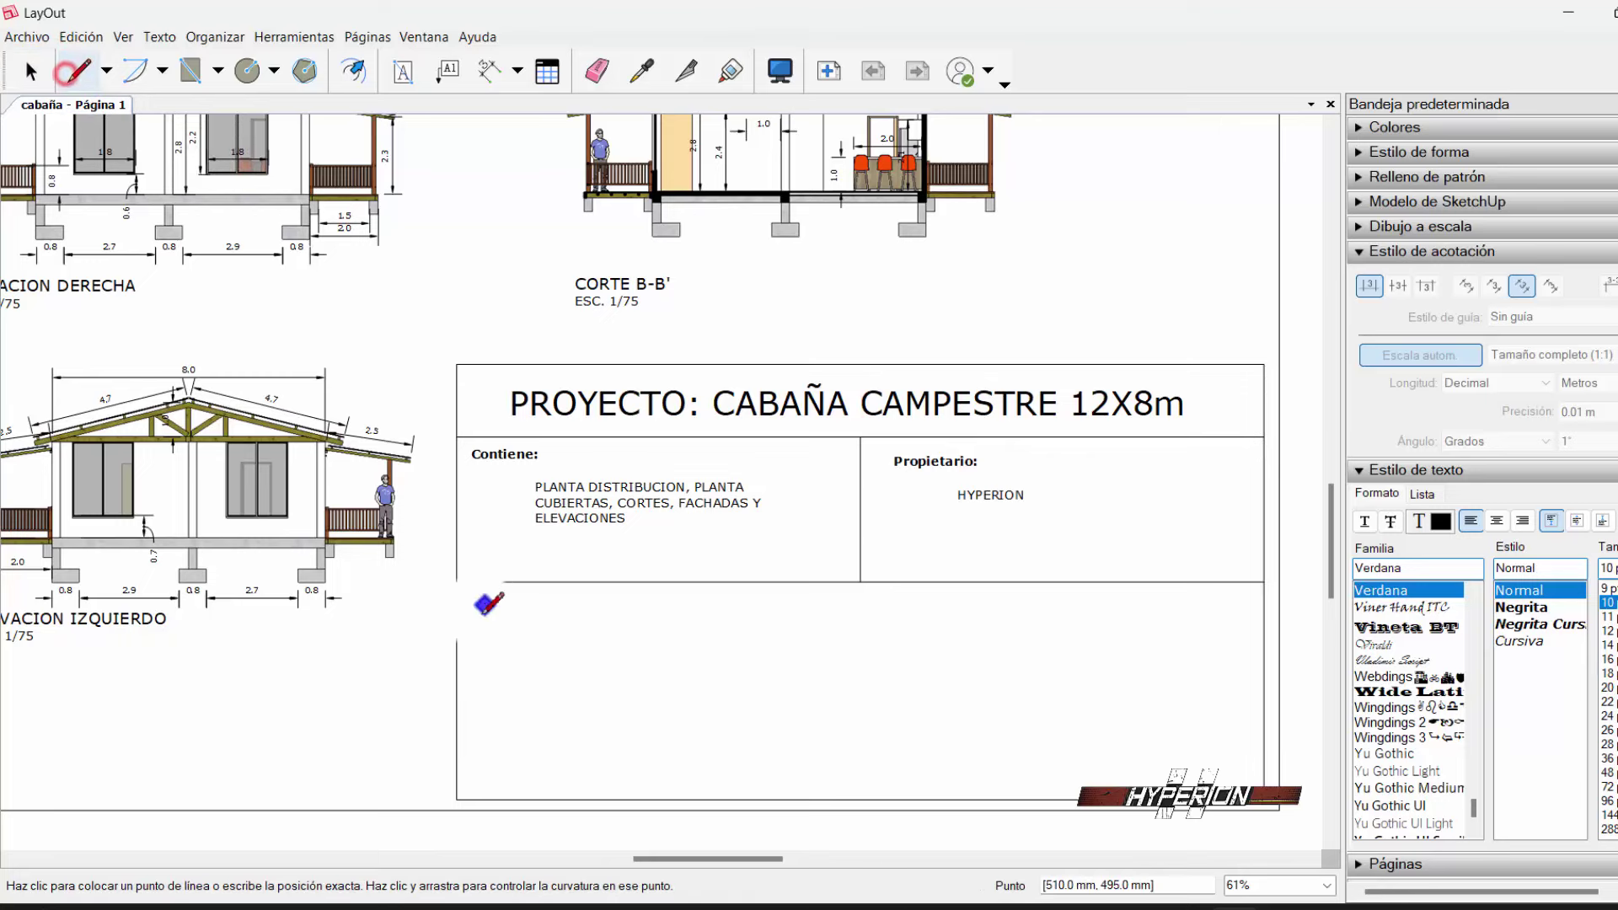
left_click(457, 684)
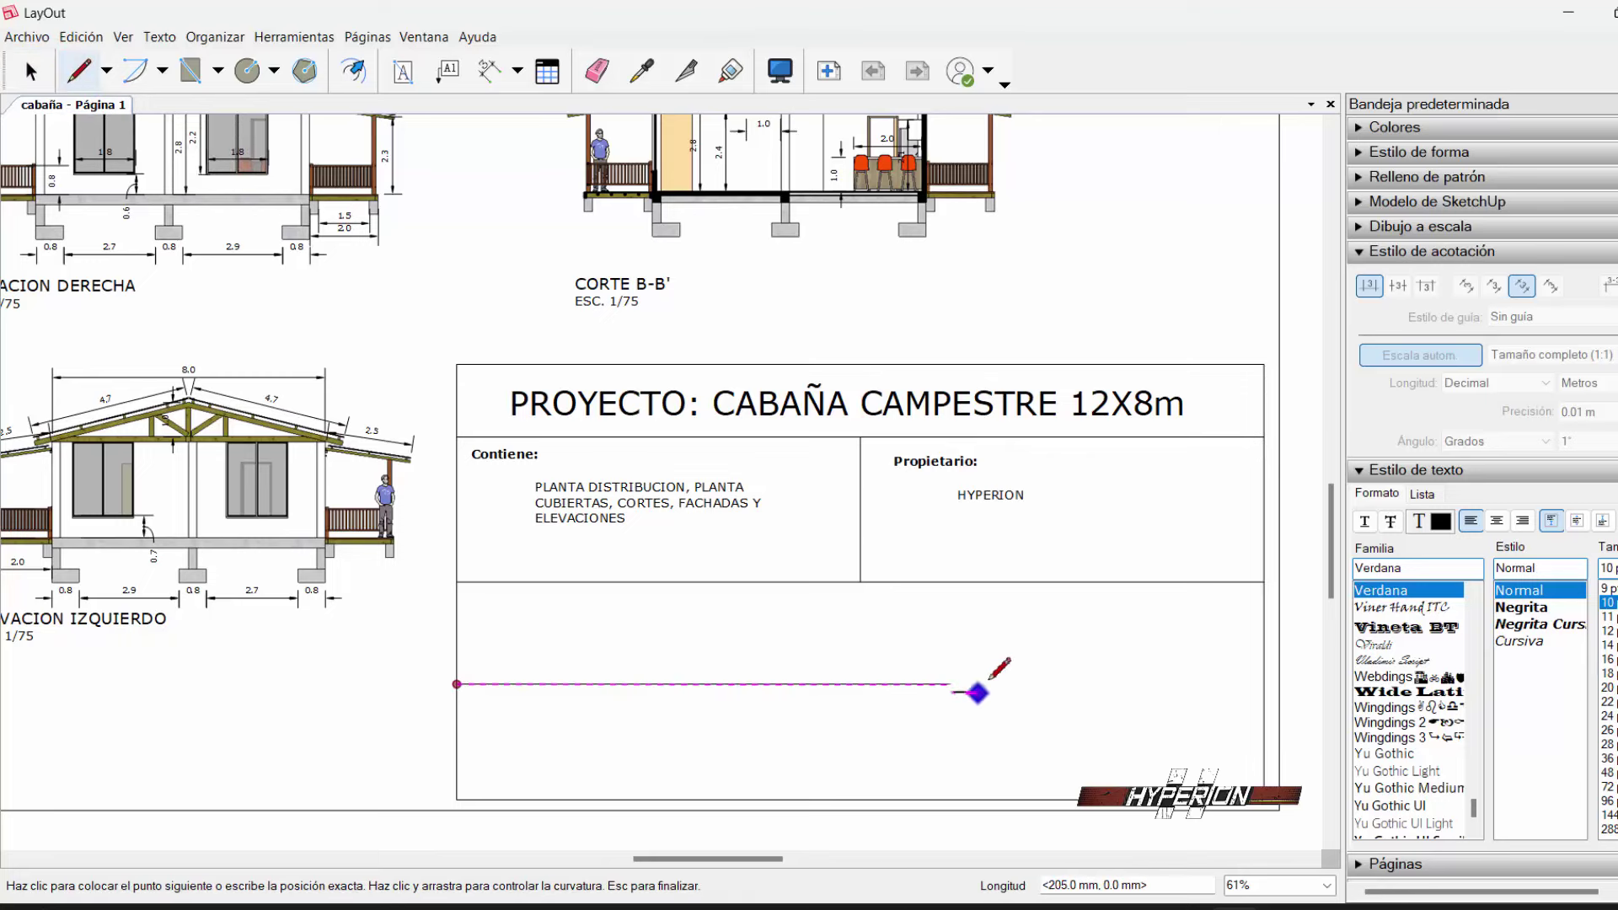
left_click(978, 683)
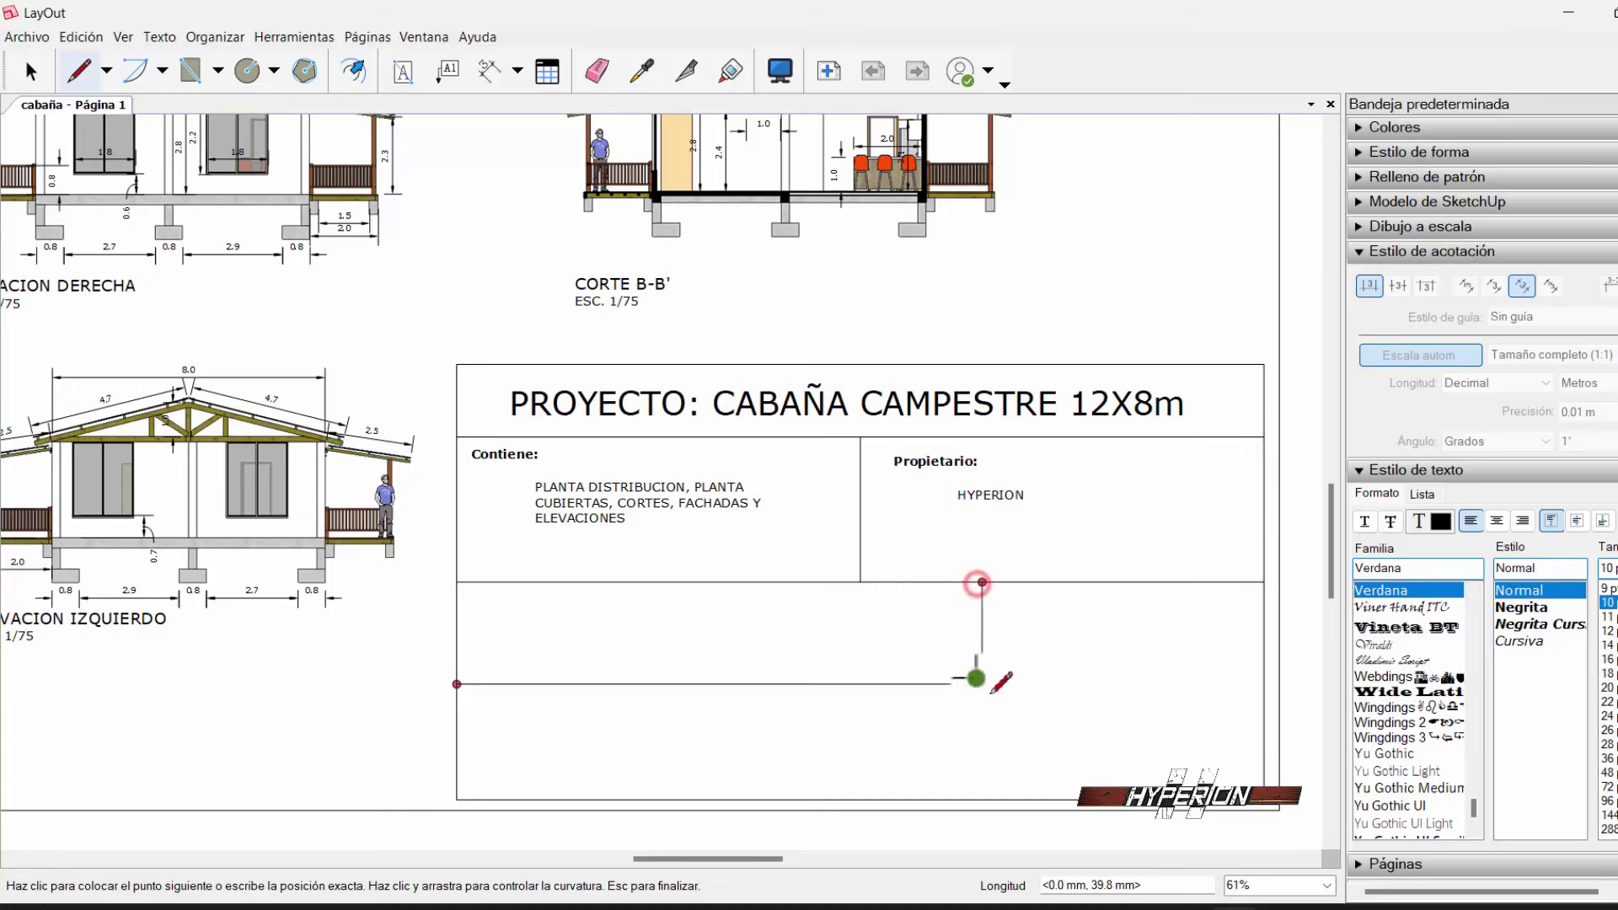
left_click(982, 799)
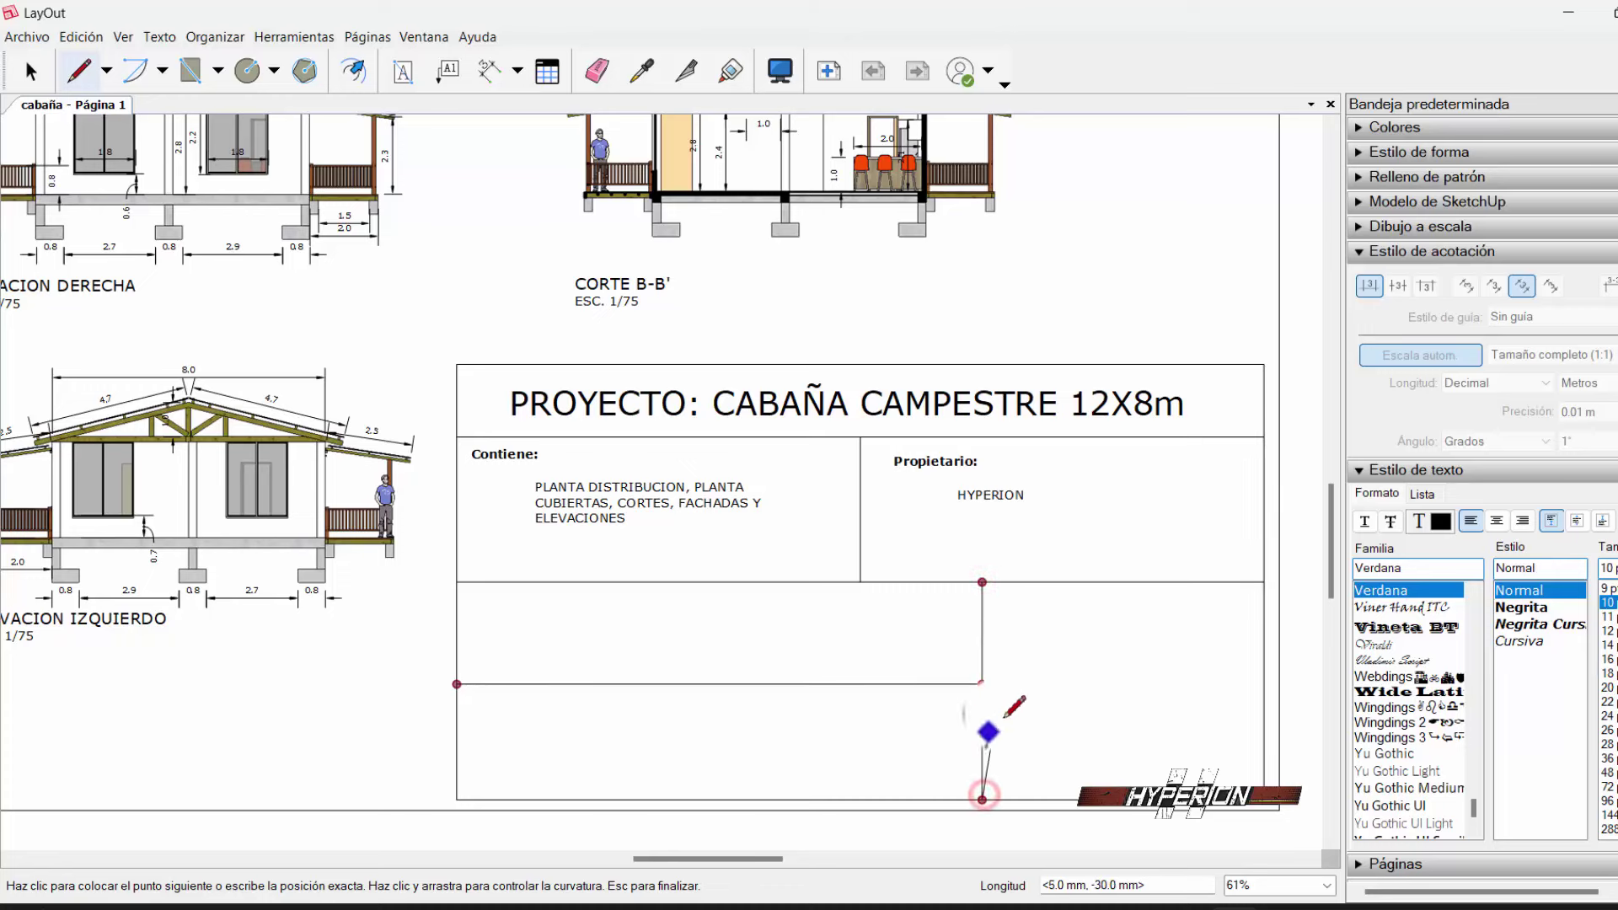
key("Escape")
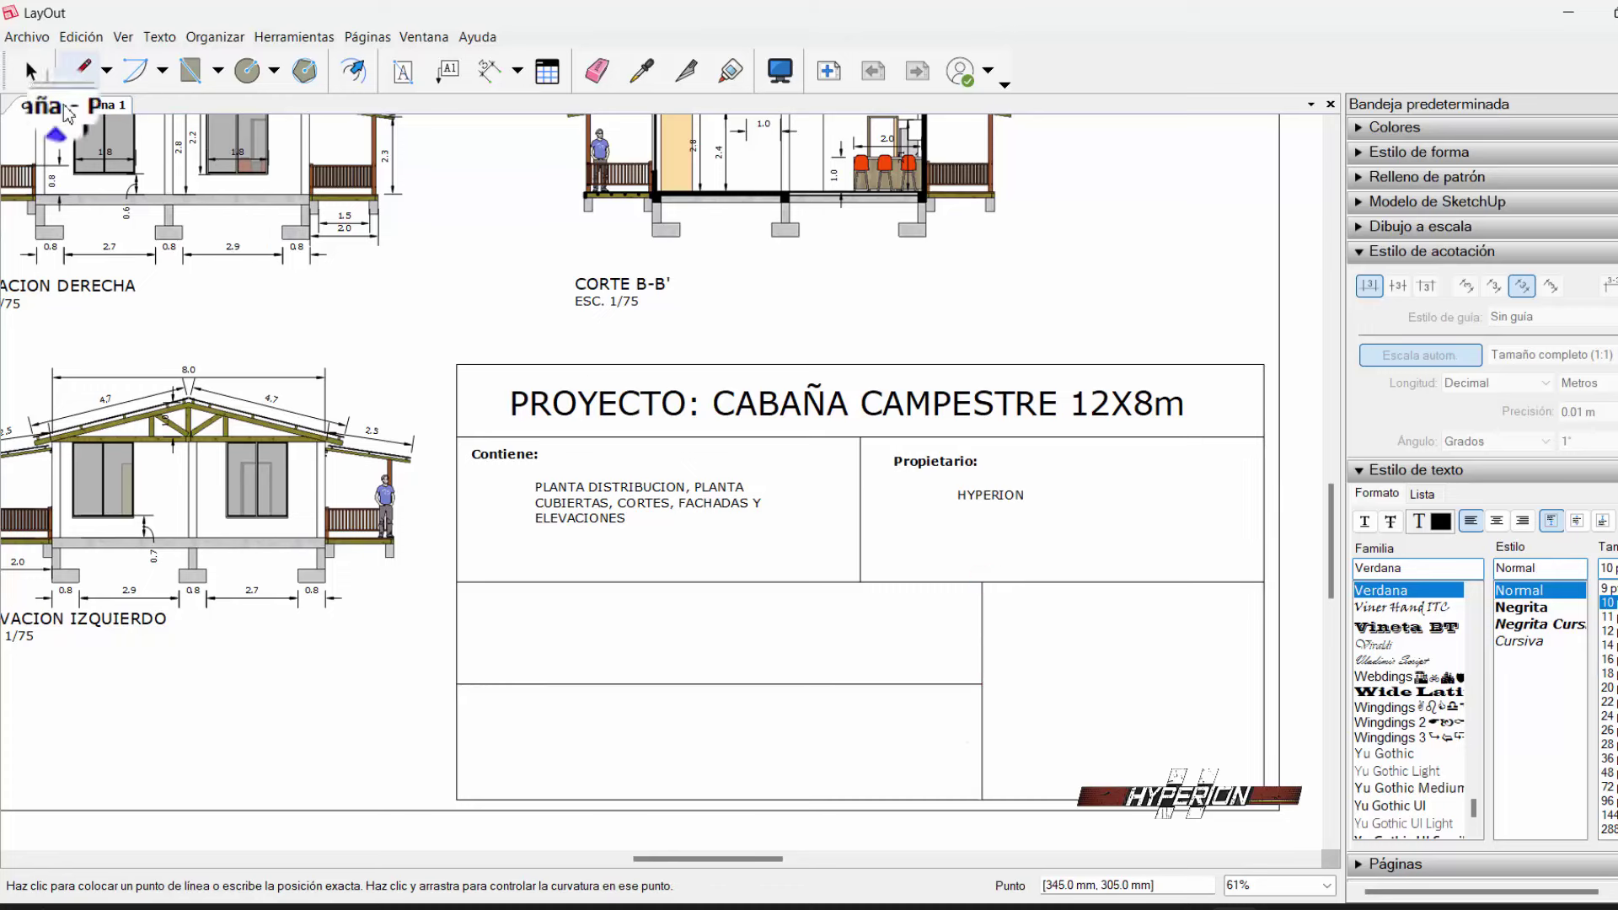
left_click(31, 71)
mouse_move(662, 546)
left_mouse_down()
mouse_move(535, 466)
mouse_move(584, 503)
left_mouse_up()
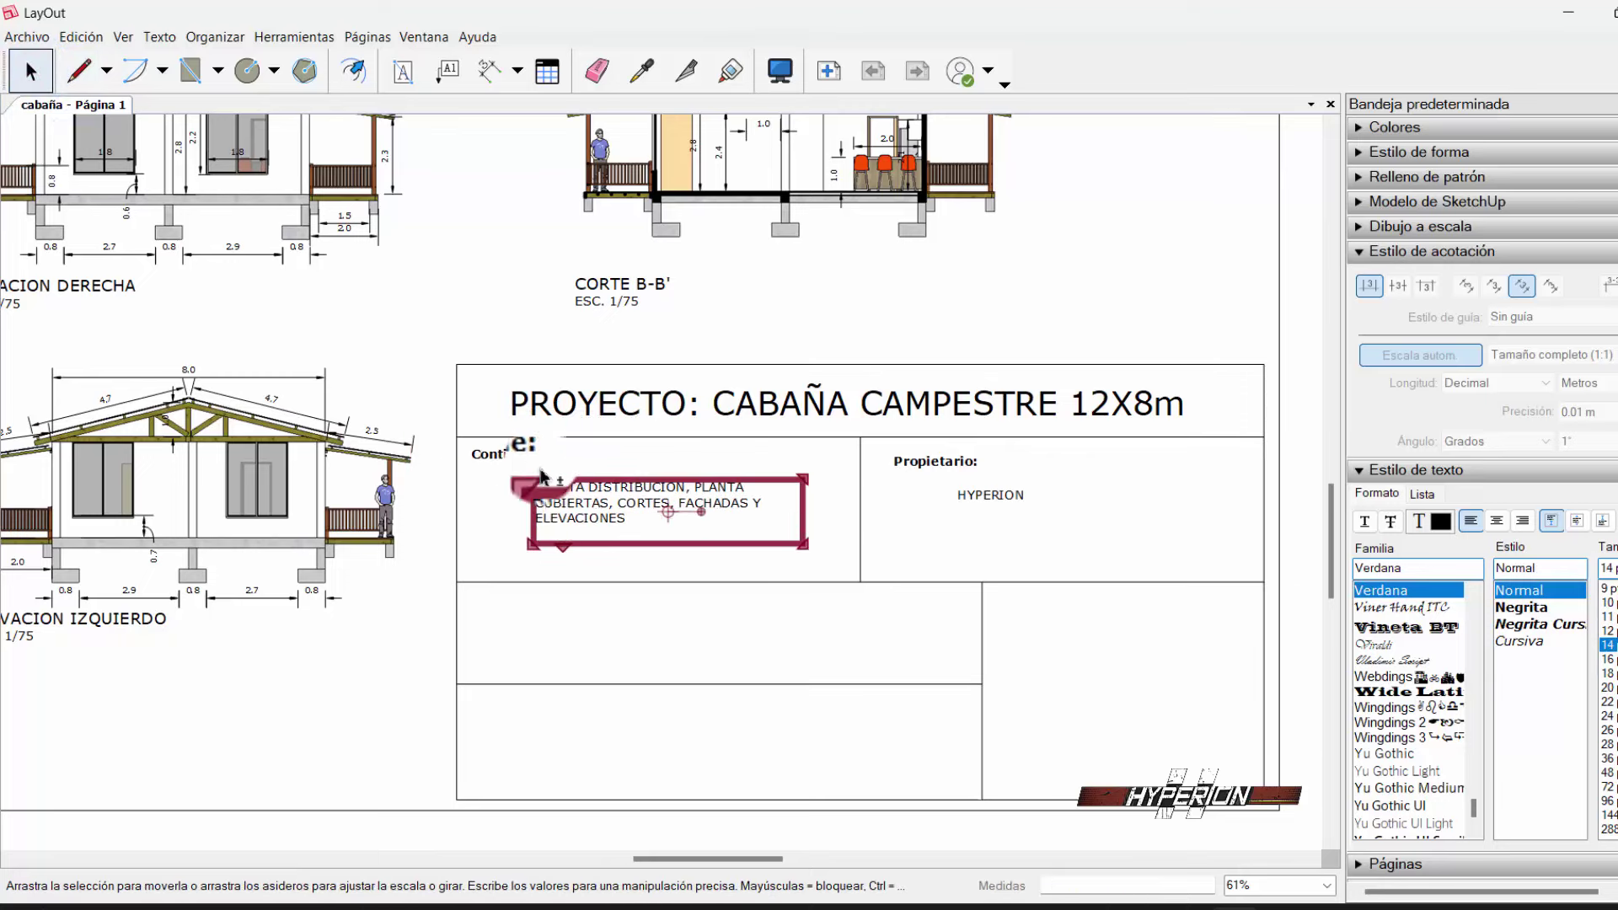
- Place the copied Contiene block in the new lower-left cell and resize its text boxes
mouse_move(584, 503)
left_mouse_down()
mouse_move(601, 531)
mouse_move(599, 657)
left_mouse_up()
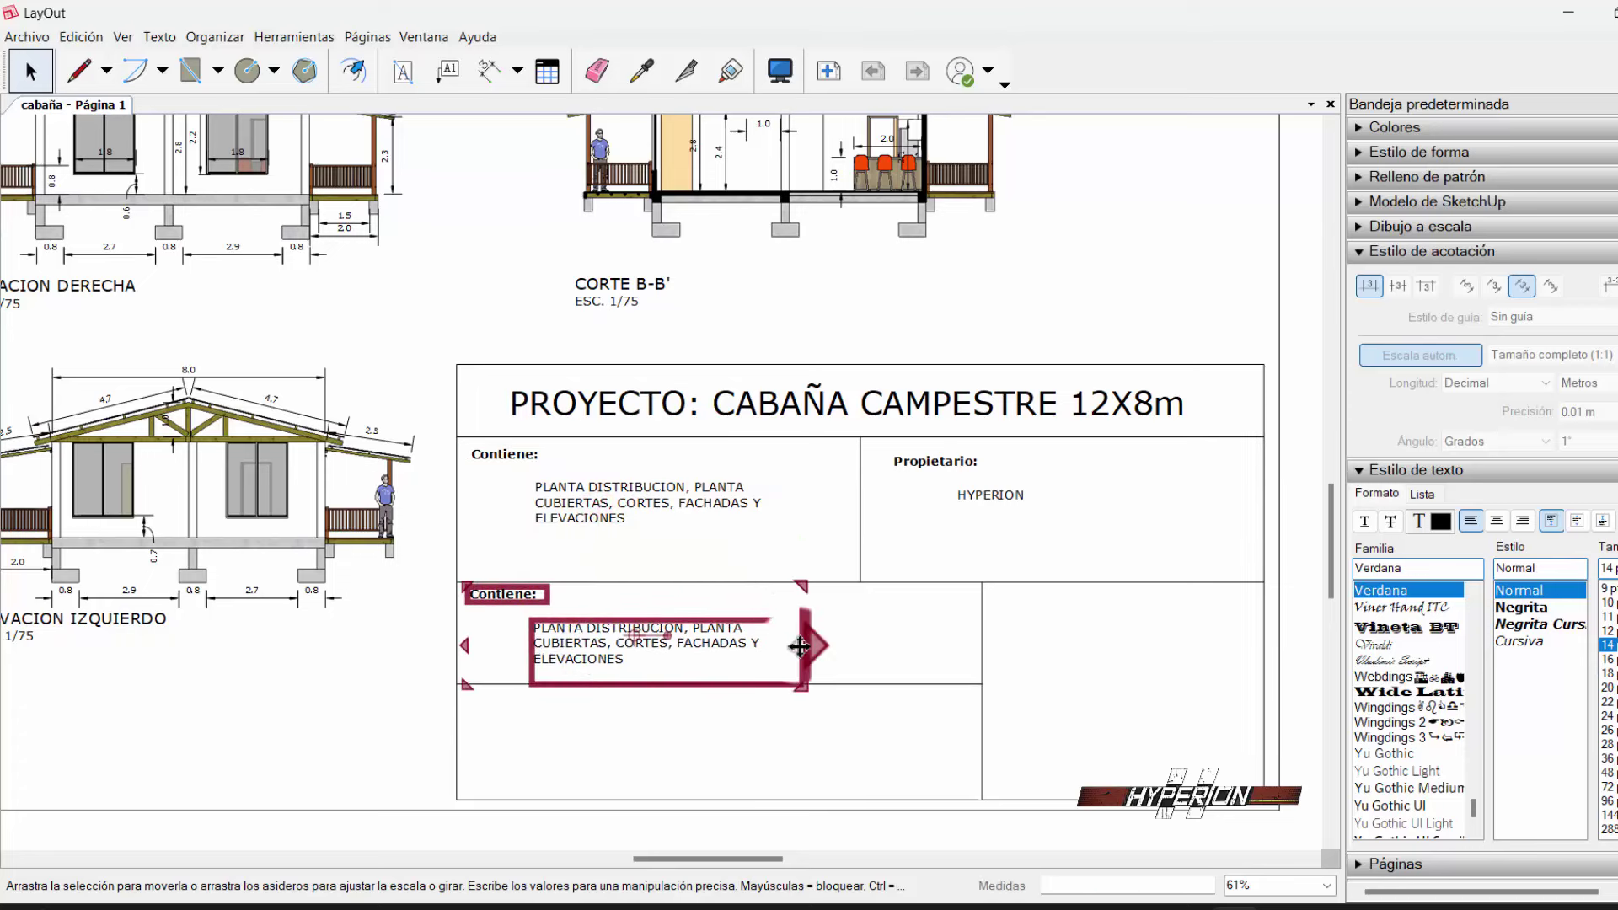
left_click_drag(804, 650, 908, 650)
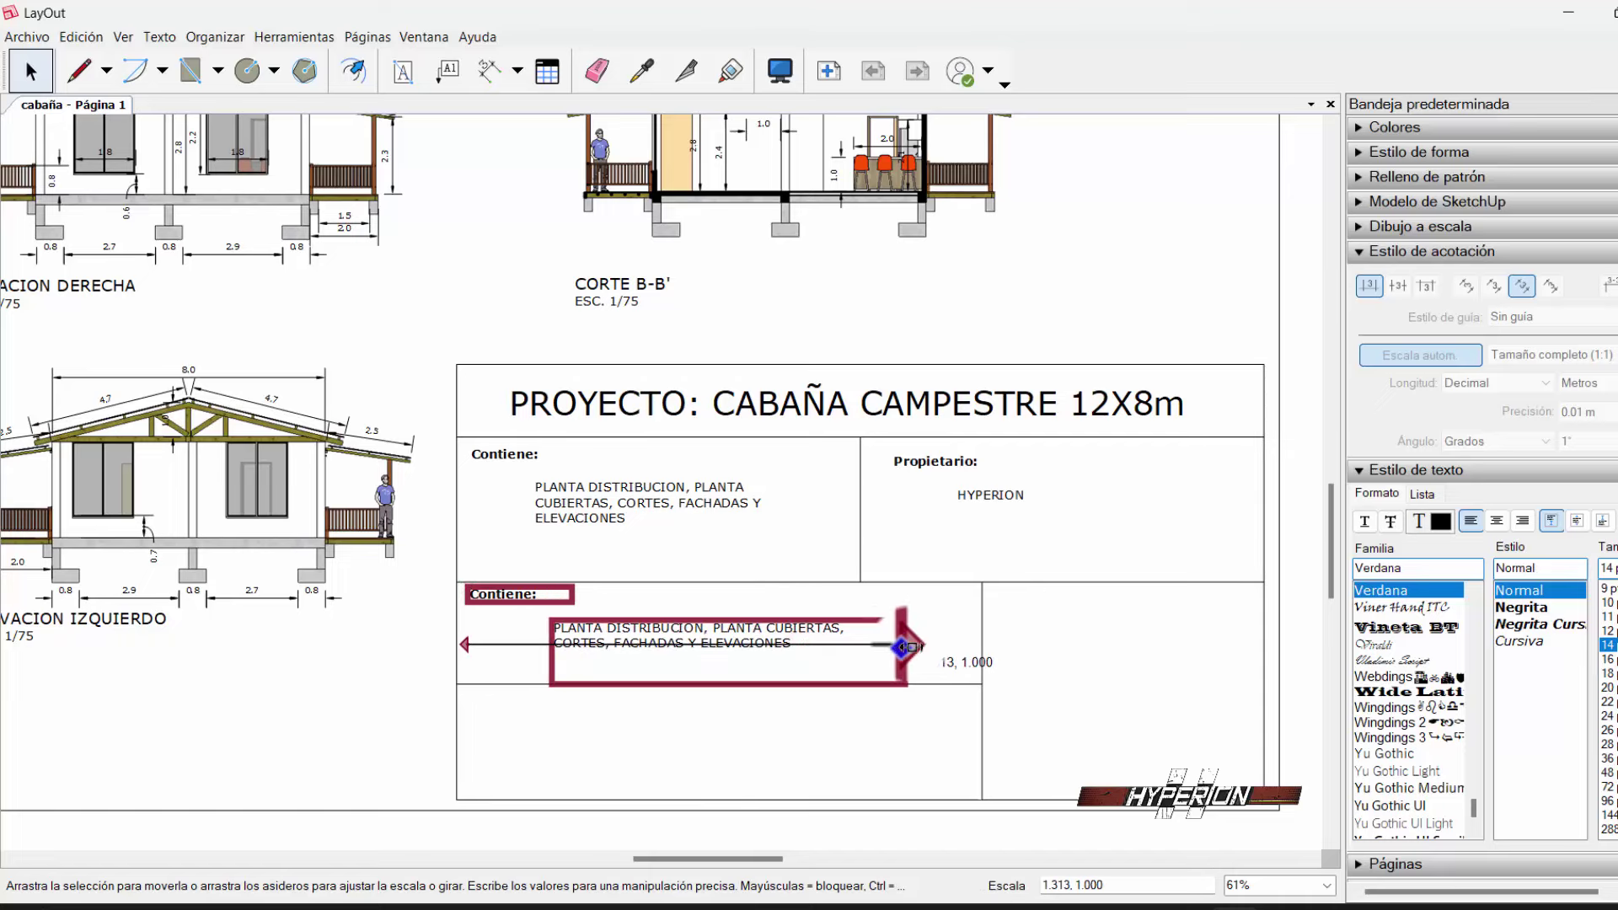
left_click_drag(731, 693, 735, 678)
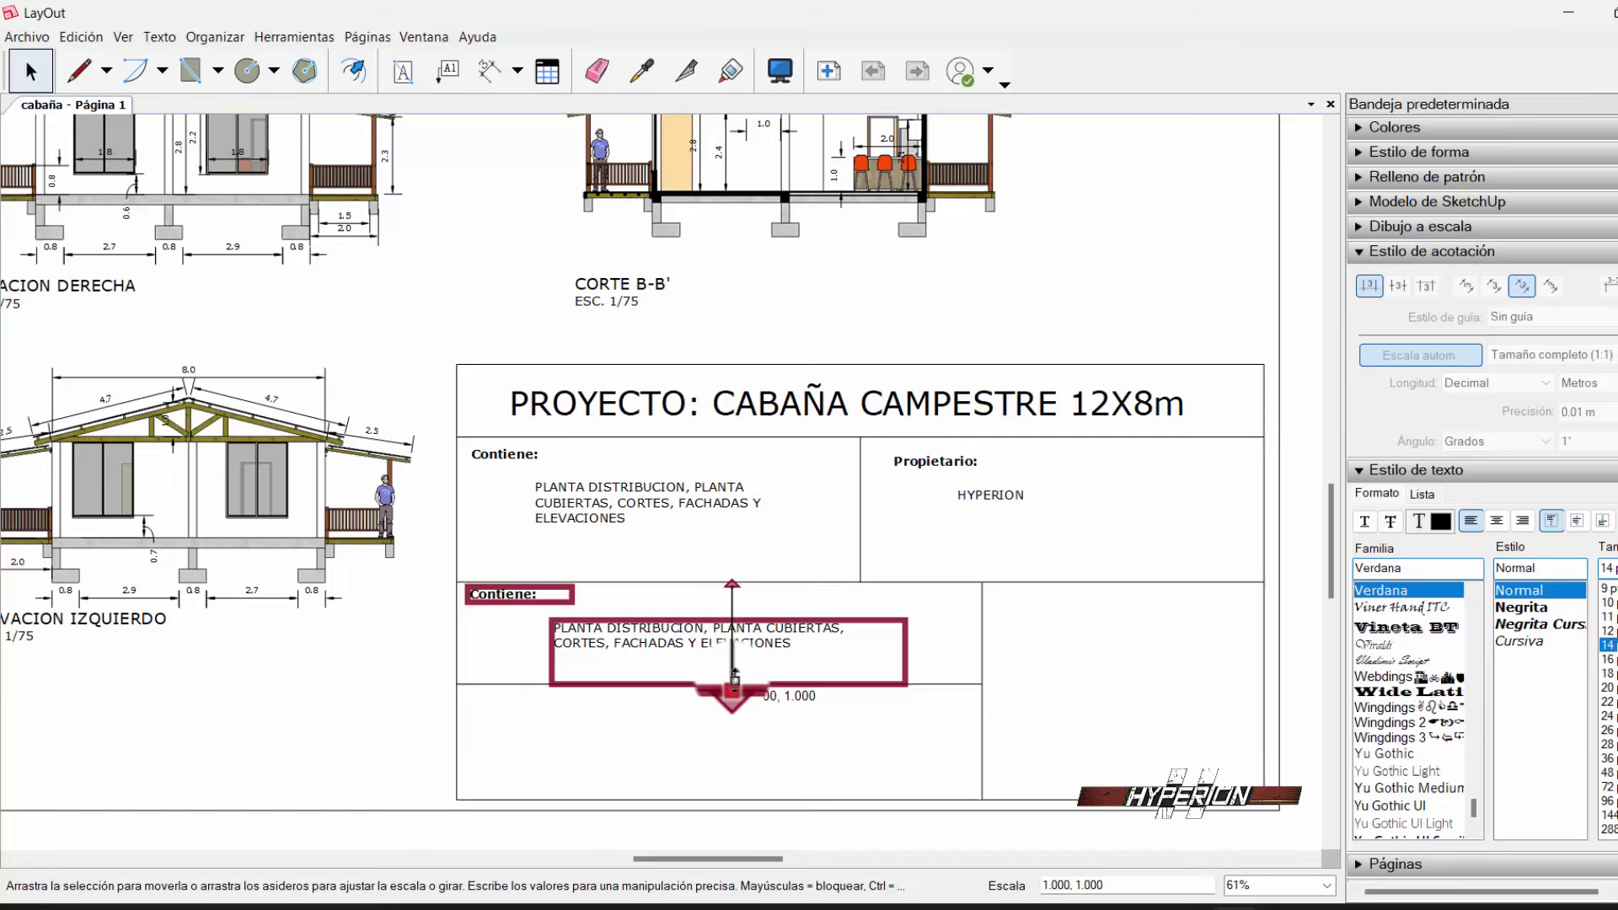
left_click(733, 733)
left_click(741, 643)
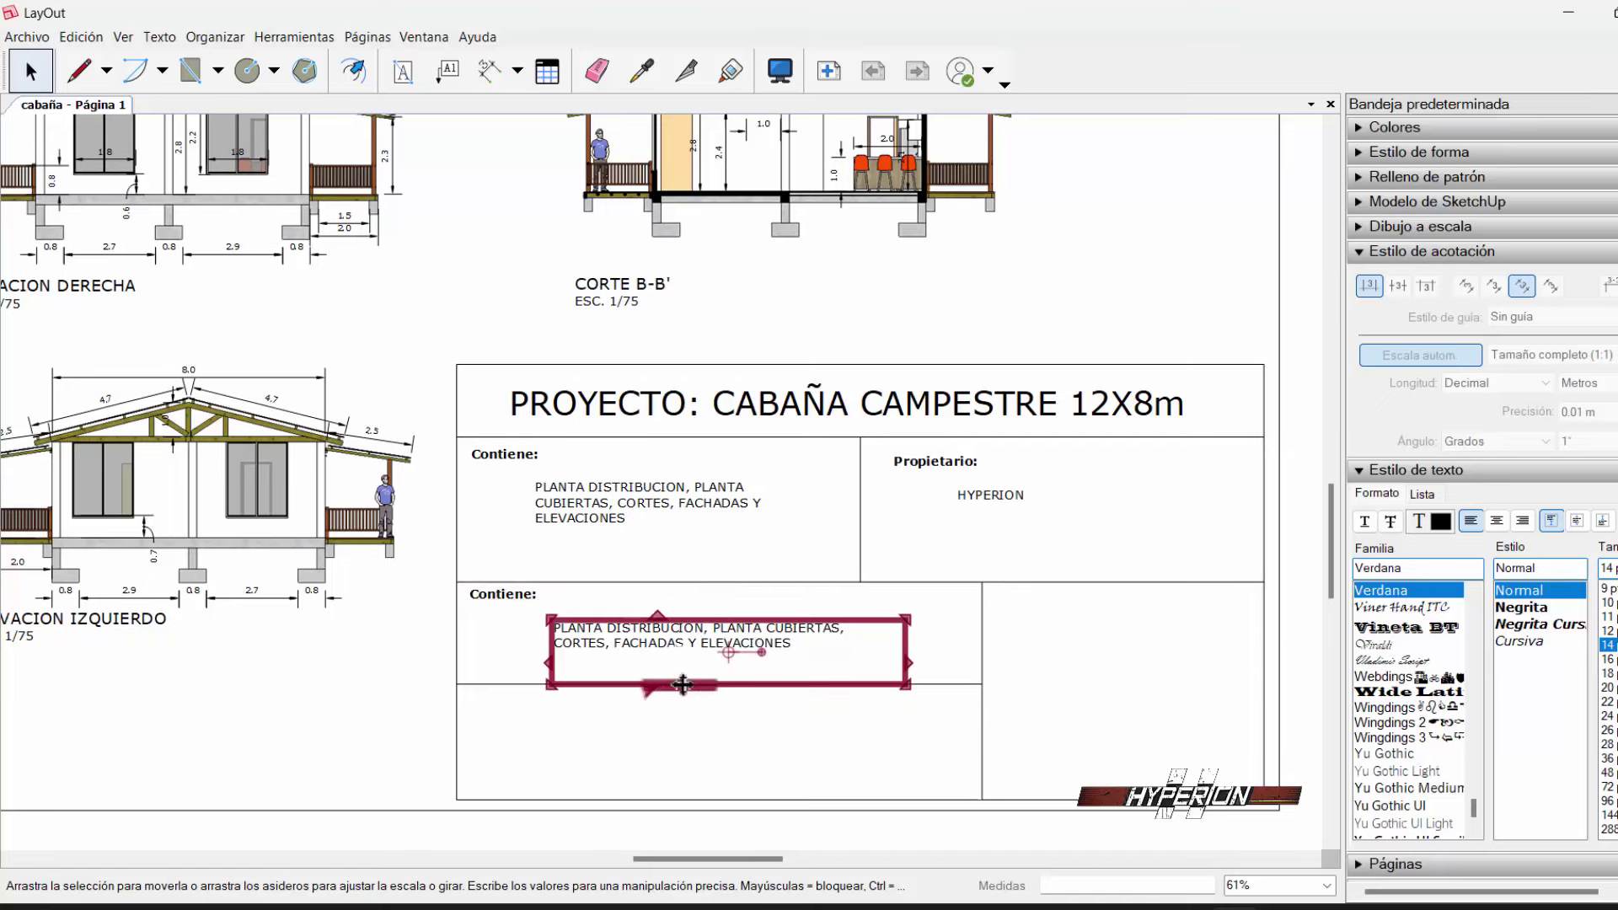
left_click_drag(718, 687, 718, 674)
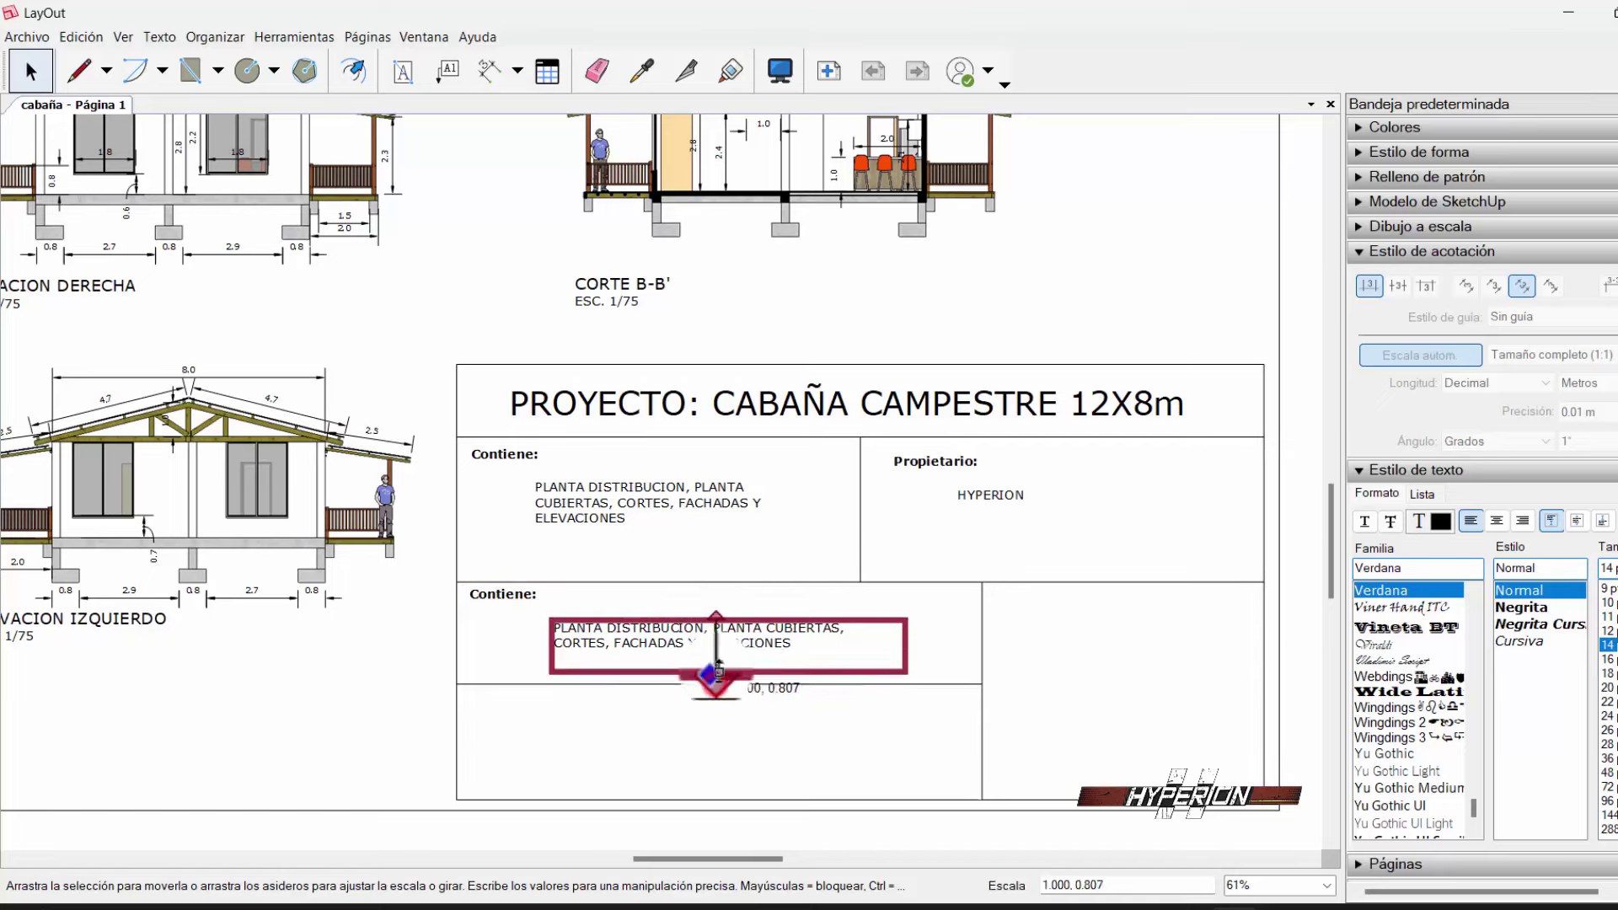
- Relabel the copy as Fecha: and enter the date 29/9/2024 beneath it
double_click(537, 590)
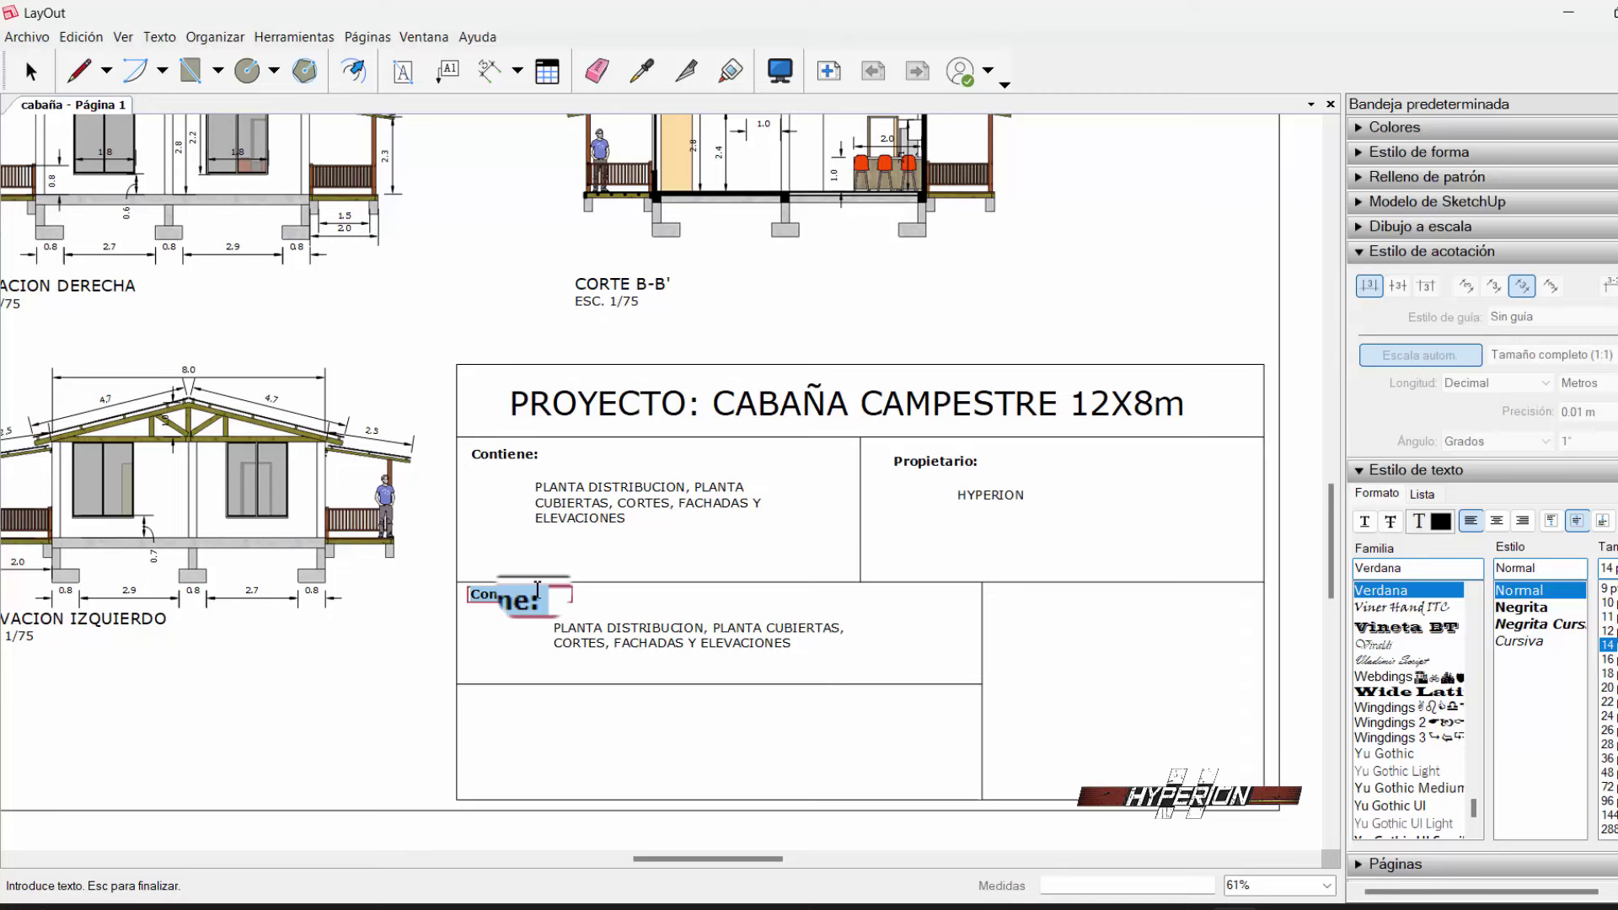
type("Fech")
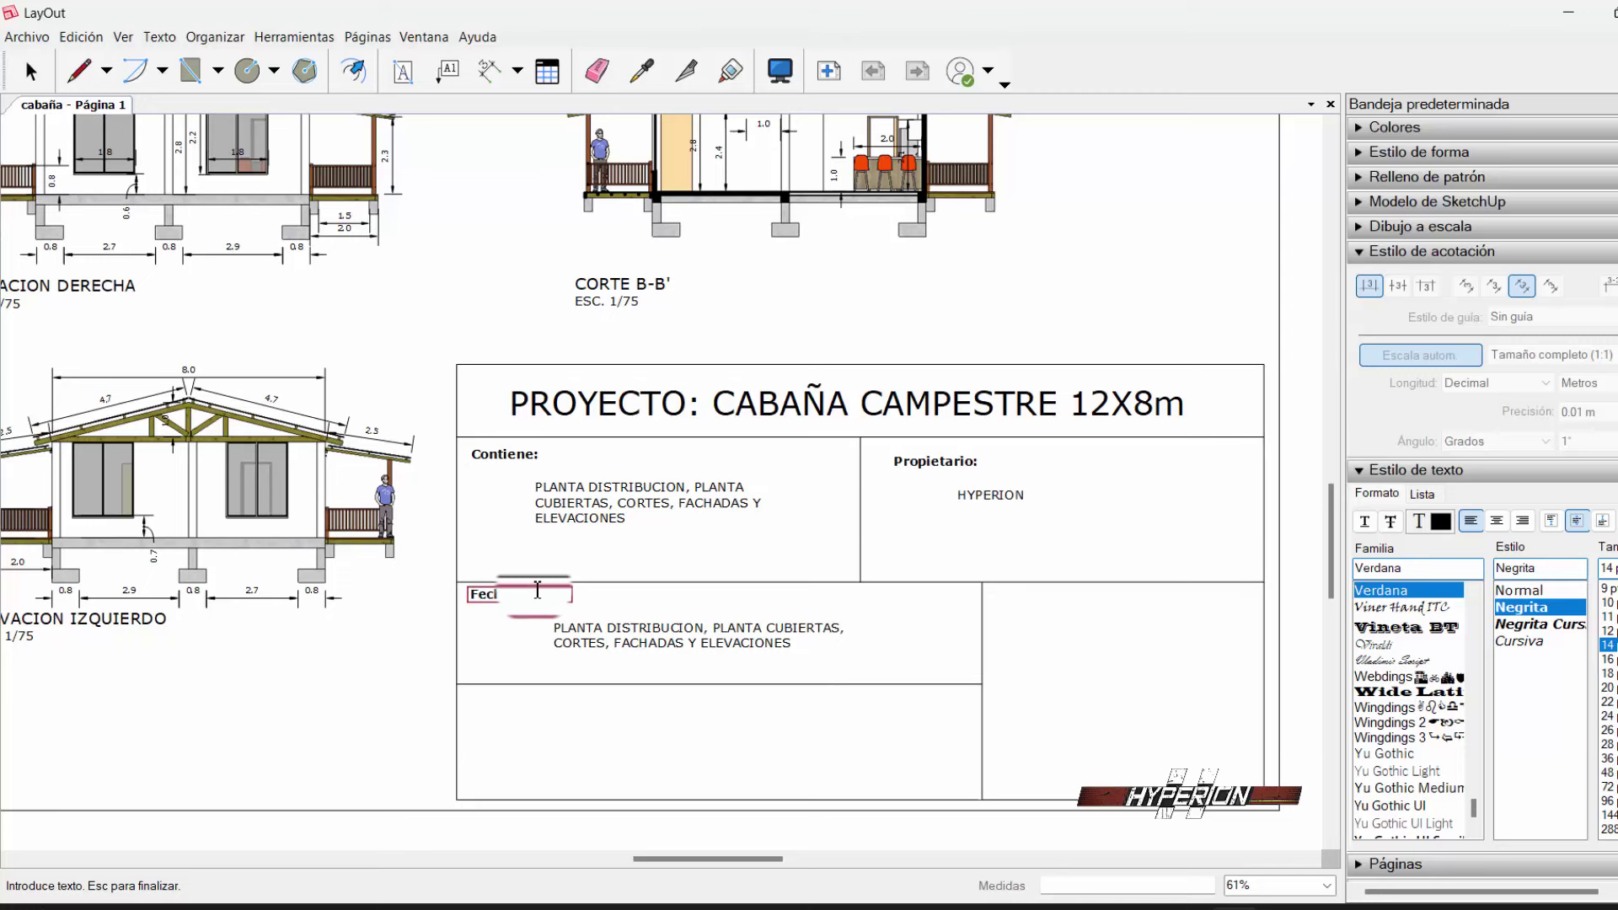
key("Escape")
key("space")
left_click(714, 628)
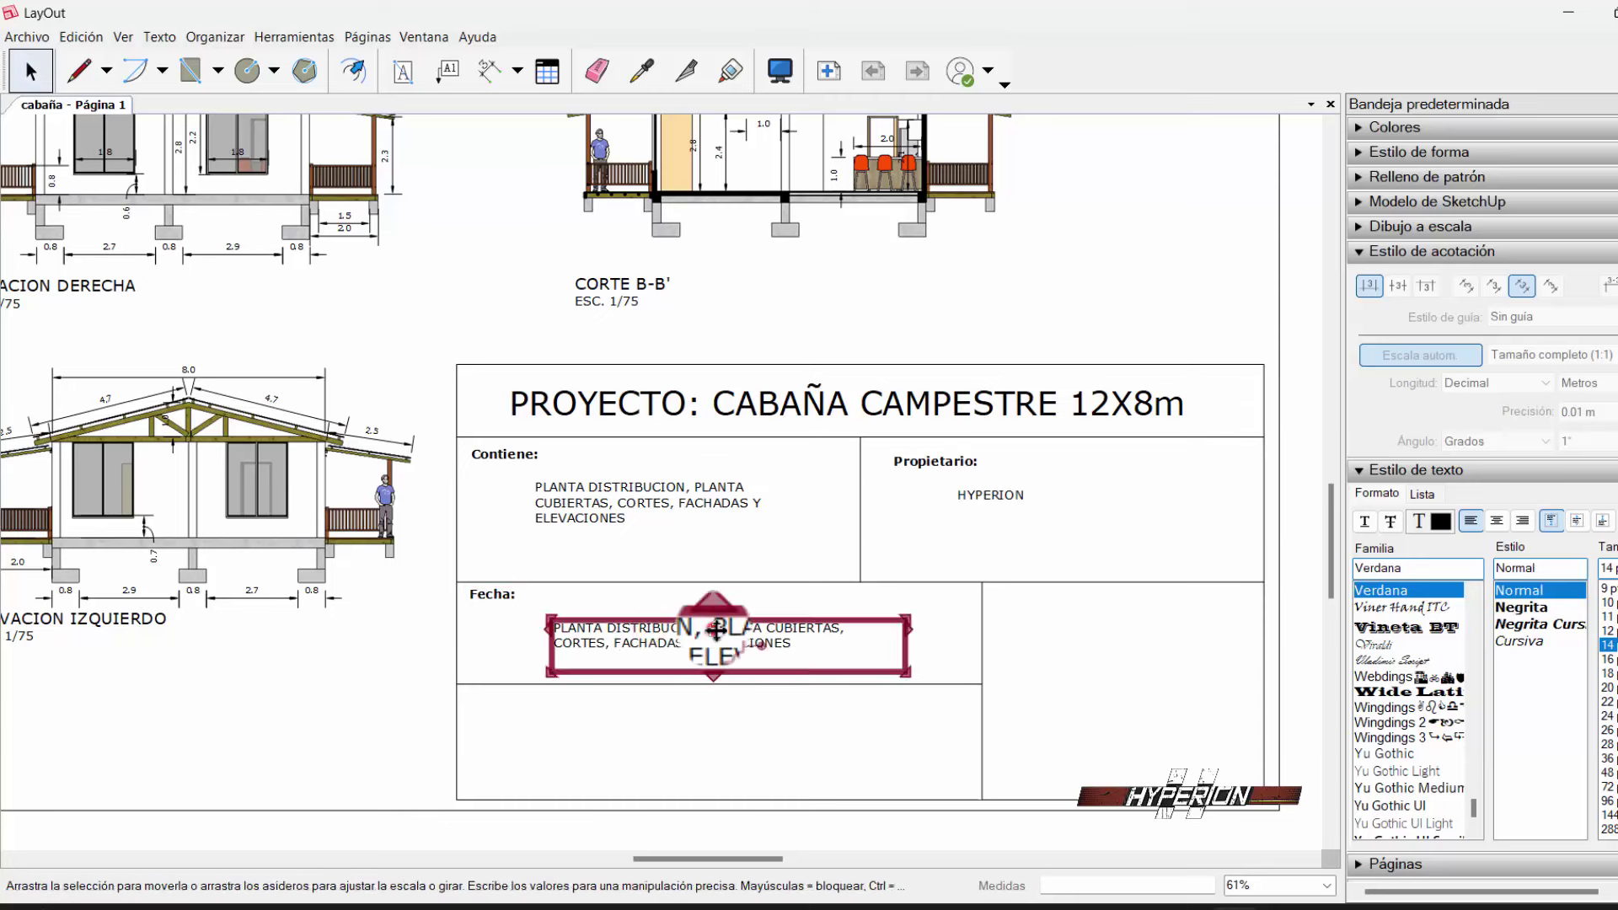
double_click(714, 628)
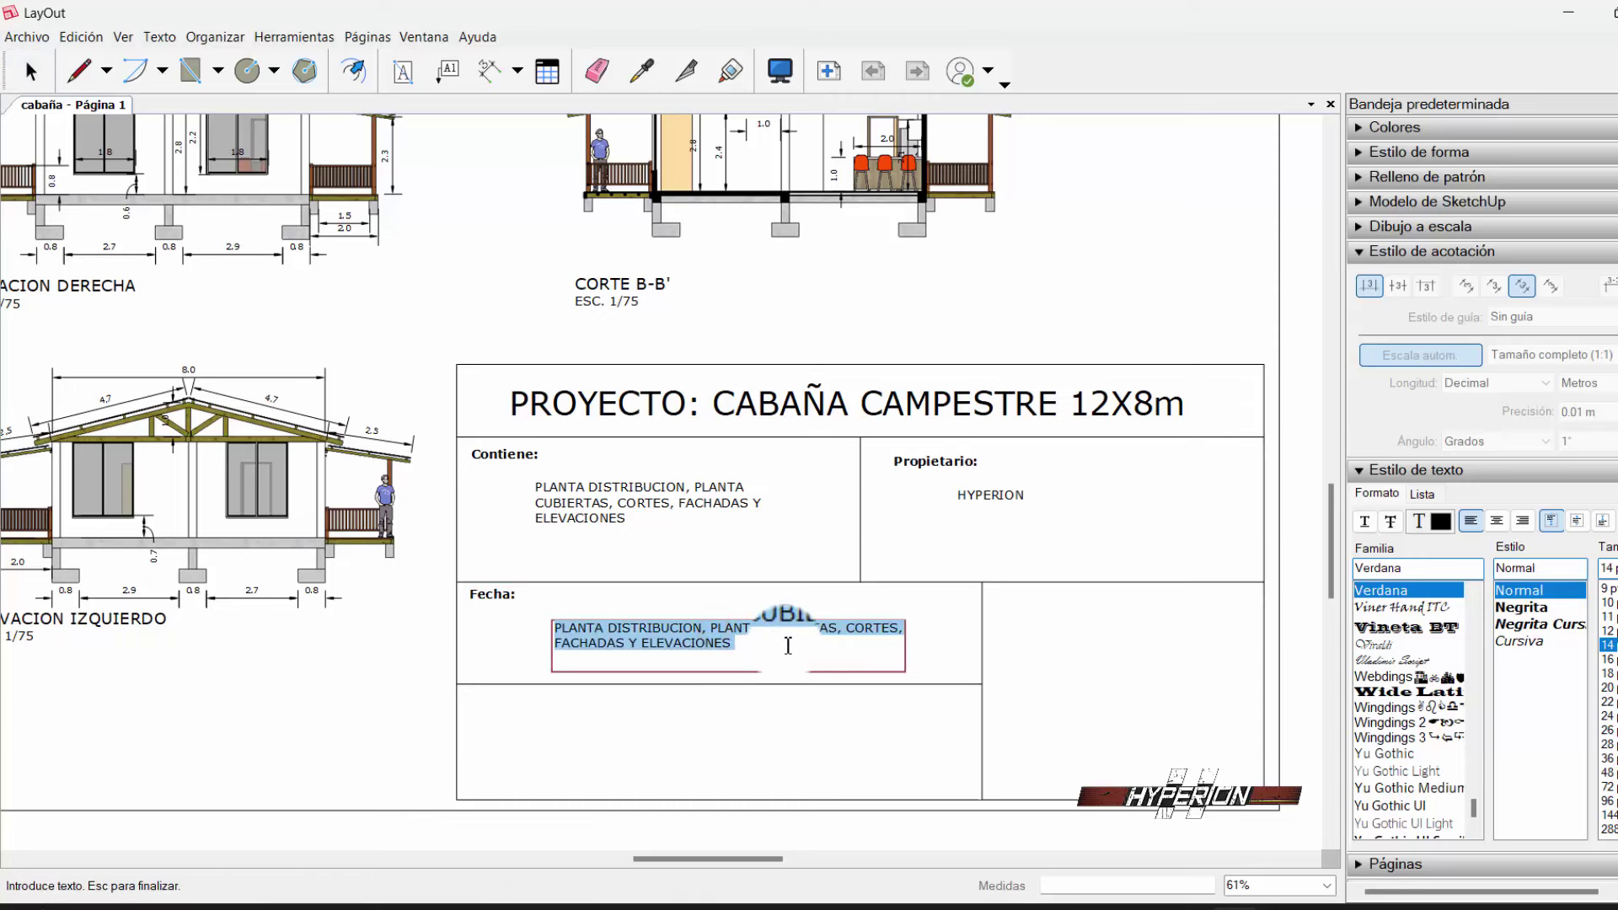
type("29/9/2024")
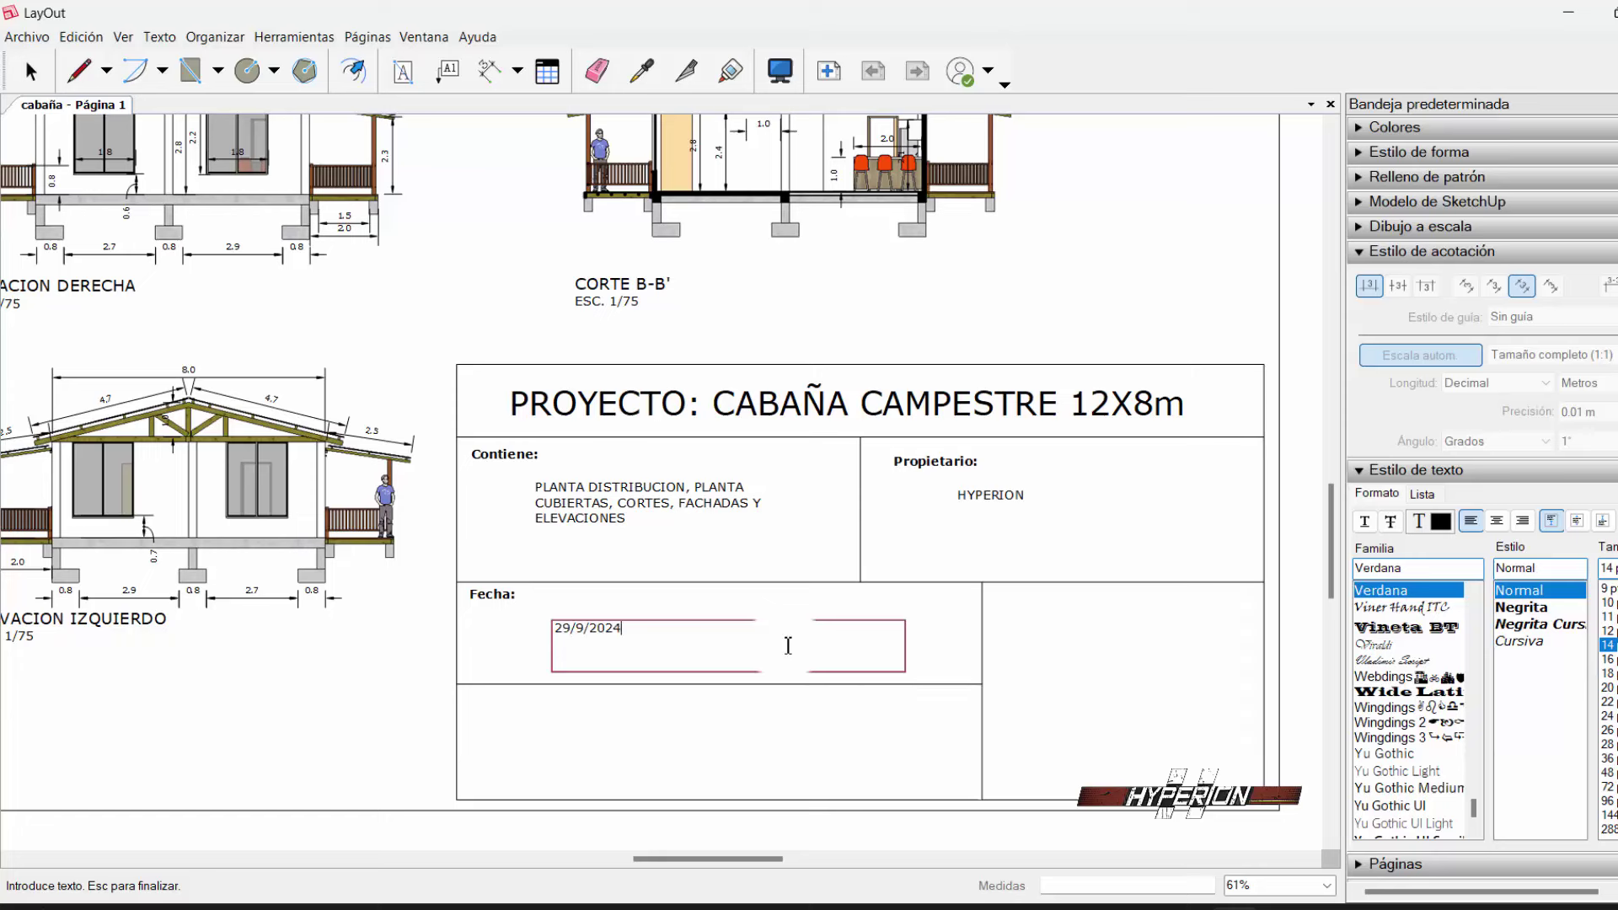
key("Escape")
key("space")
left_click(621, 631)
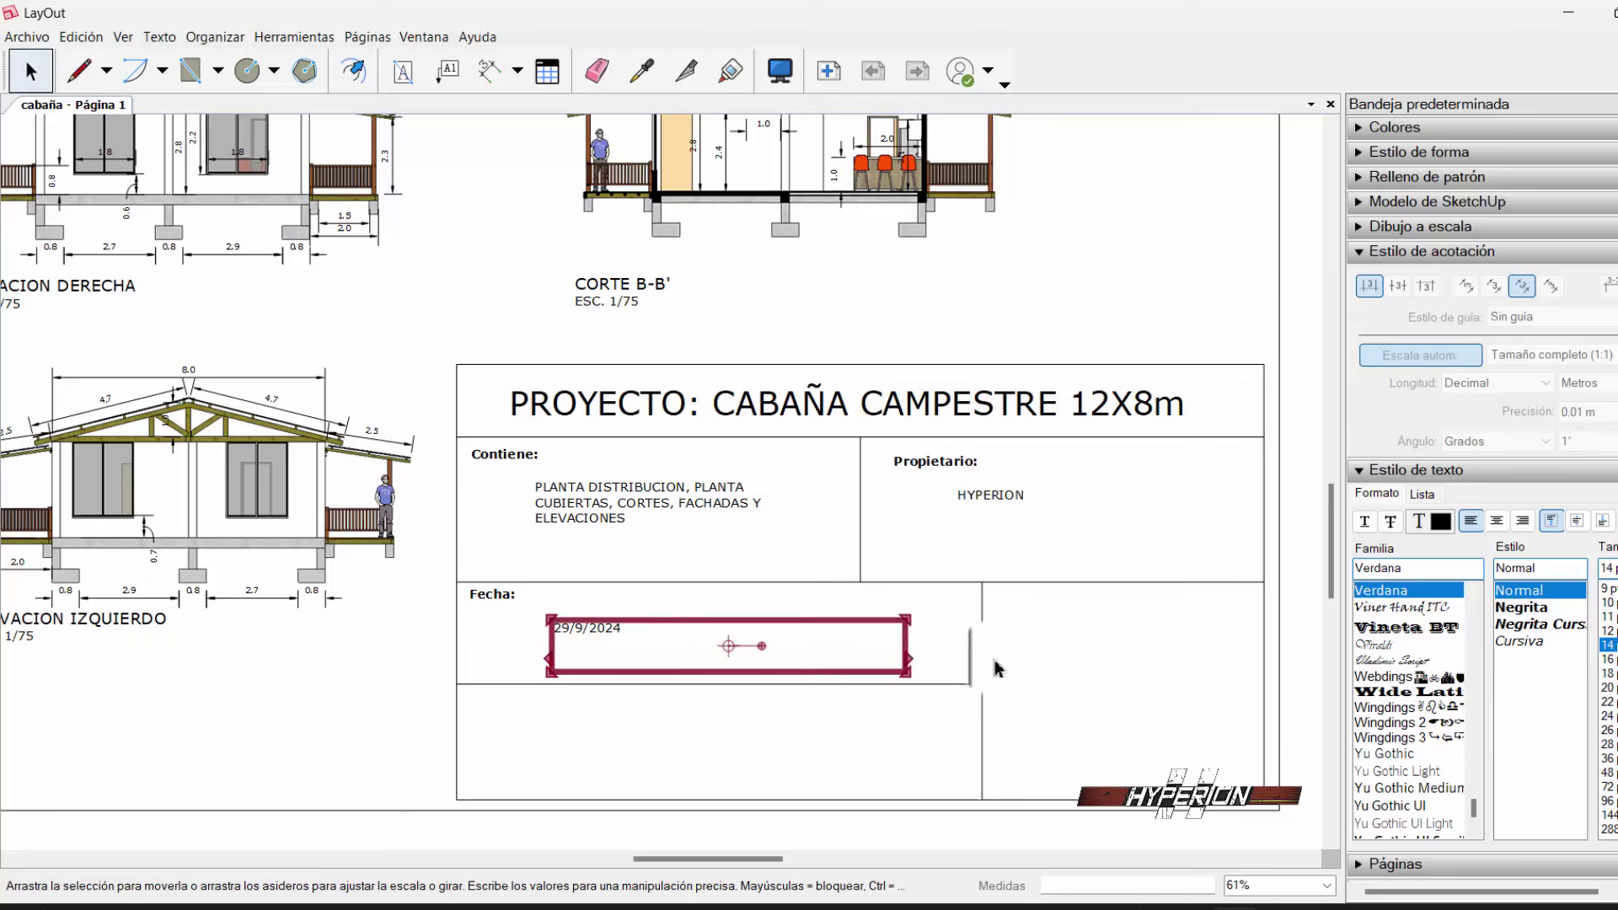
- Move the date cell's vertical divider left and shorten the divider lines to fit
left_click_drag(986, 666, 983, 685)
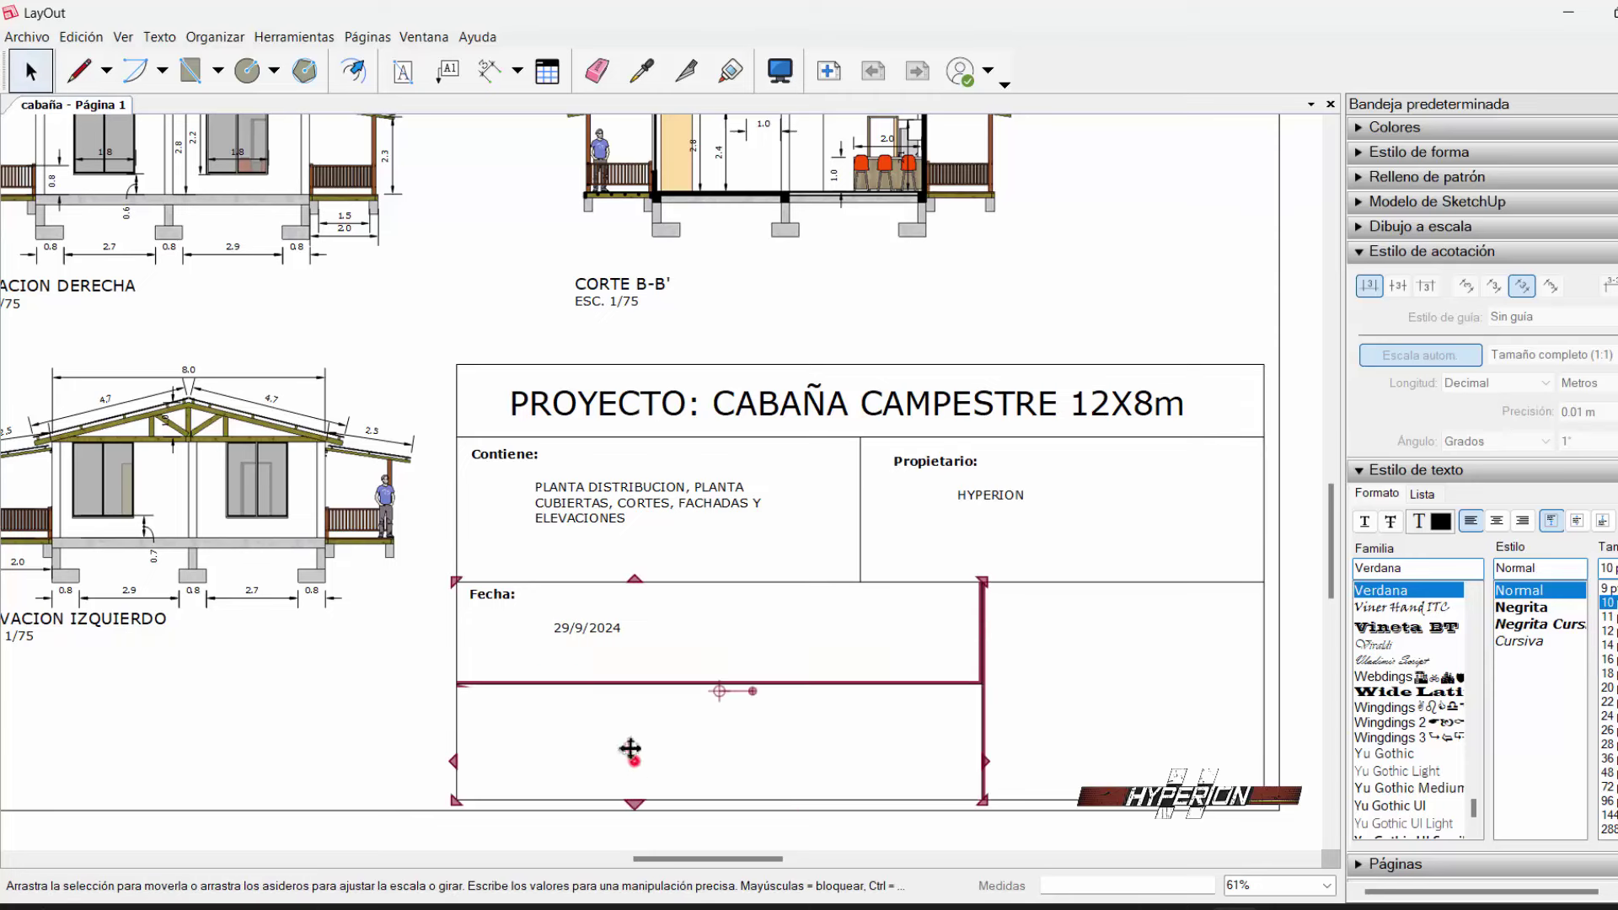
left_click(634, 761)
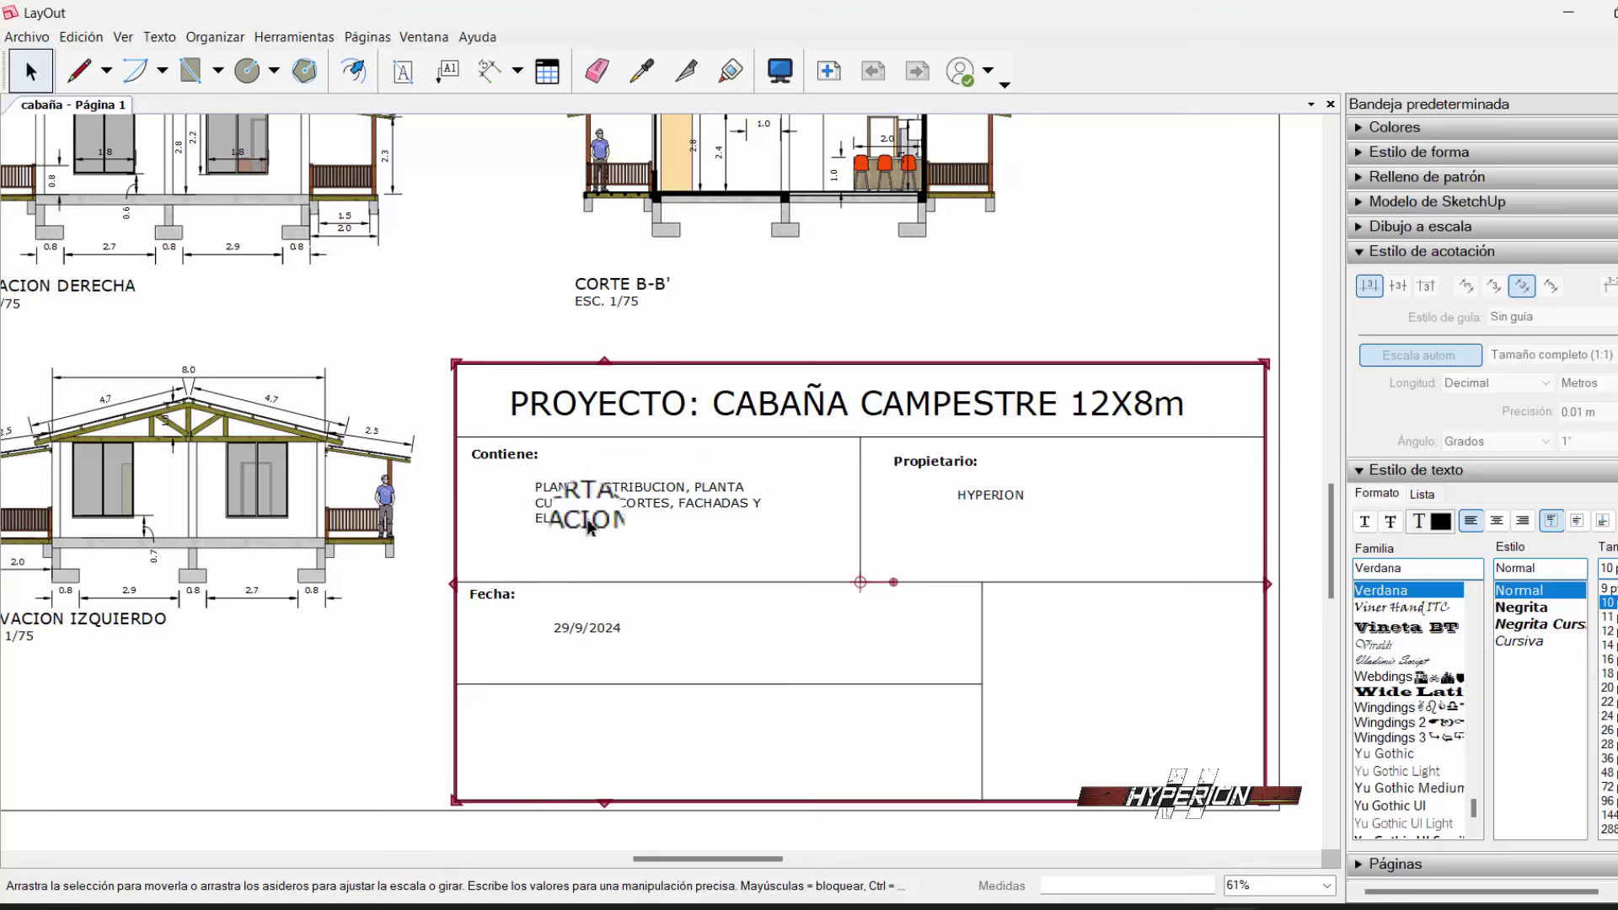
double_click(983, 667)
left_click_drag(985, 668, 783, 661)
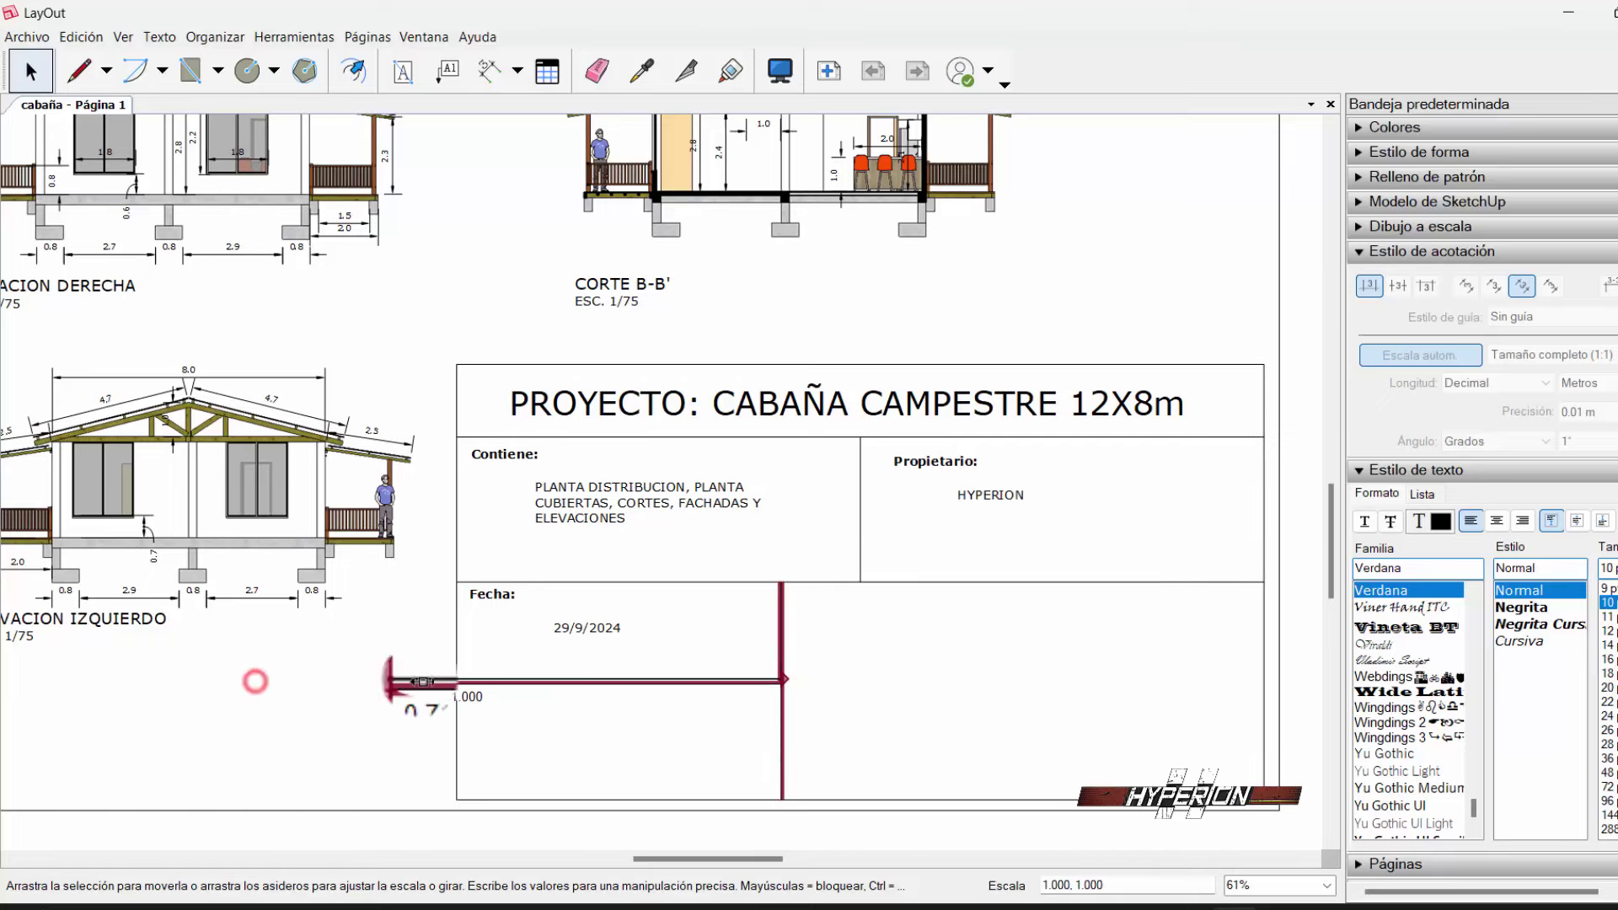
left_click_drag(259, 684, 456, 684)
left_click(624, 723)
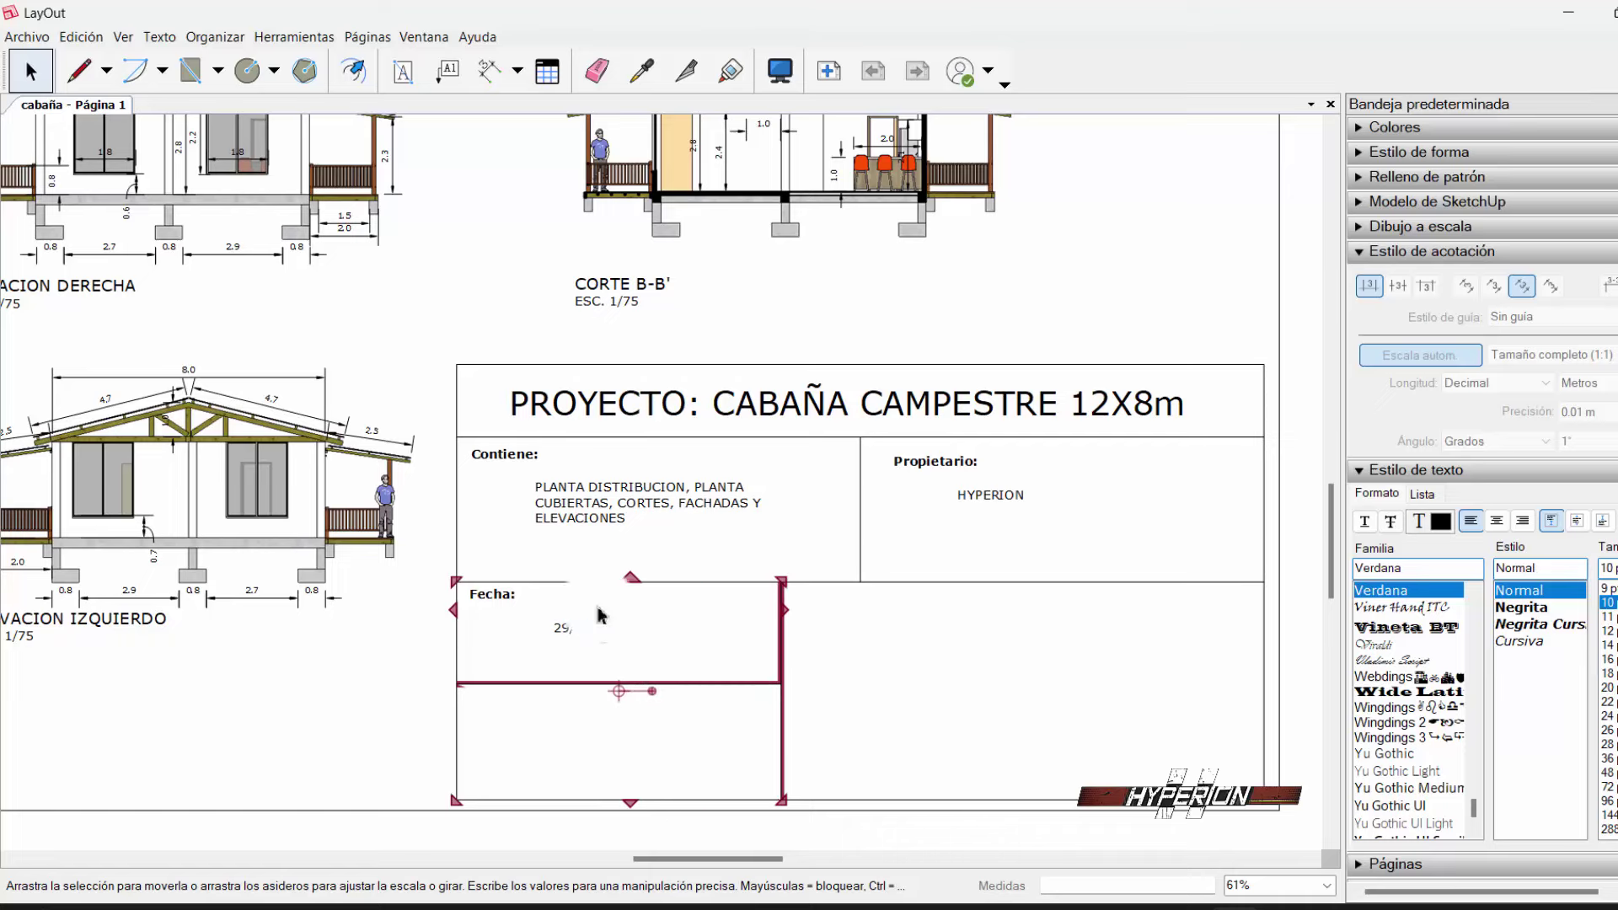
- Copy the Fecha: label and 29/9/2024 date into the cell below
left_click(617, 628)
left_click_drag(501, 606, 576, 636)
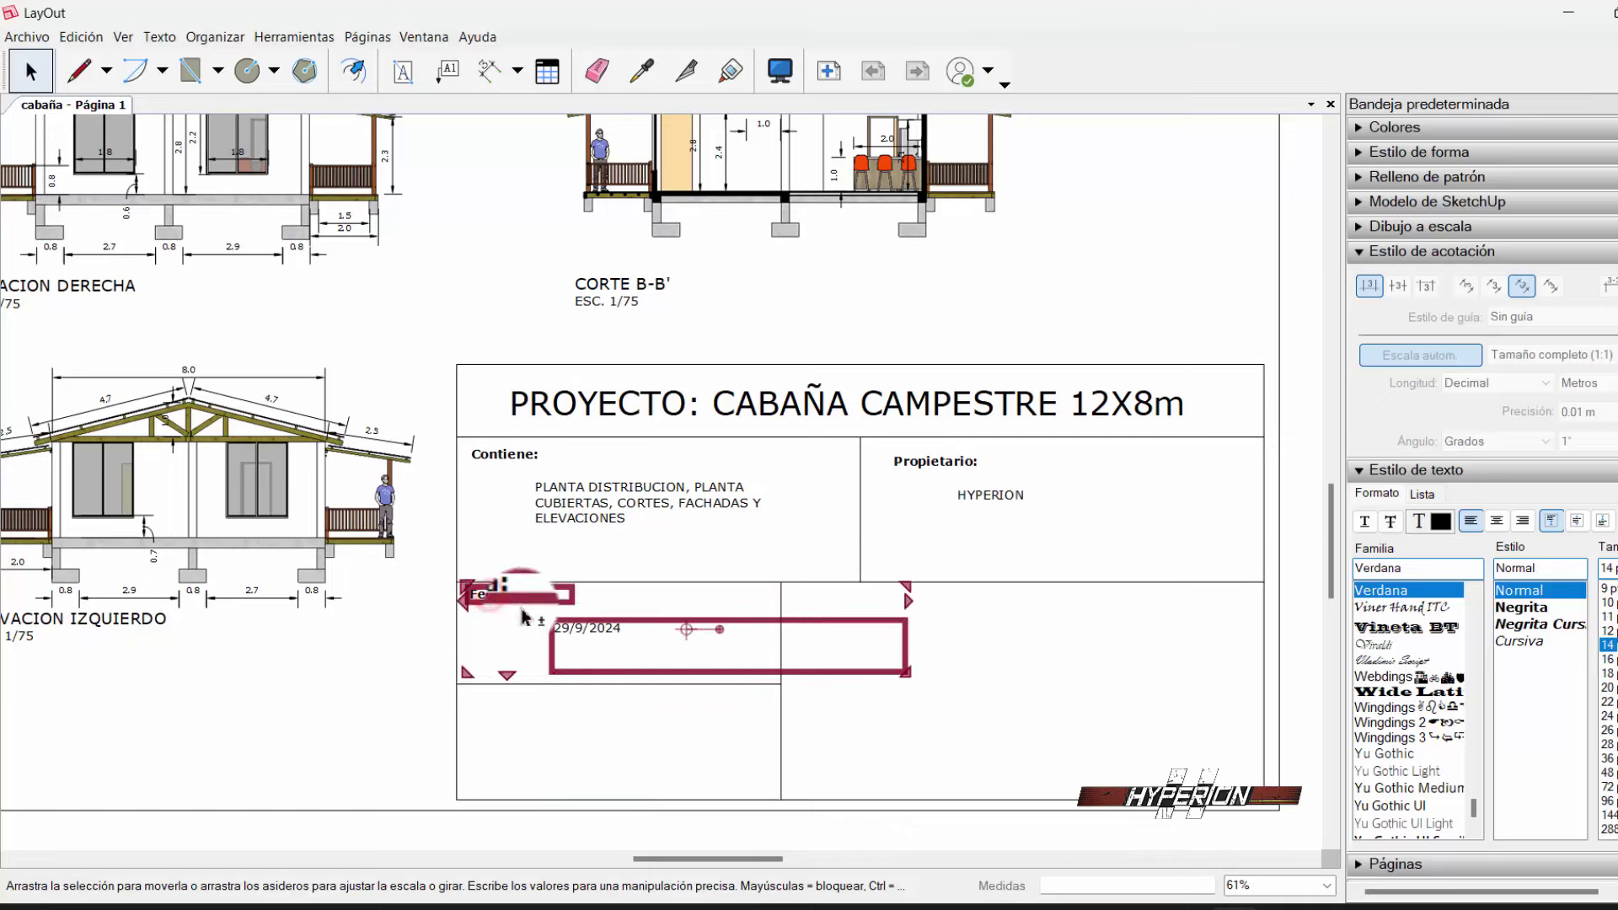
left_click_drag(581, 691, 579, 748)
- Retitle the copied label Area and change its value from the date to 96m2
double_click(515, 707)
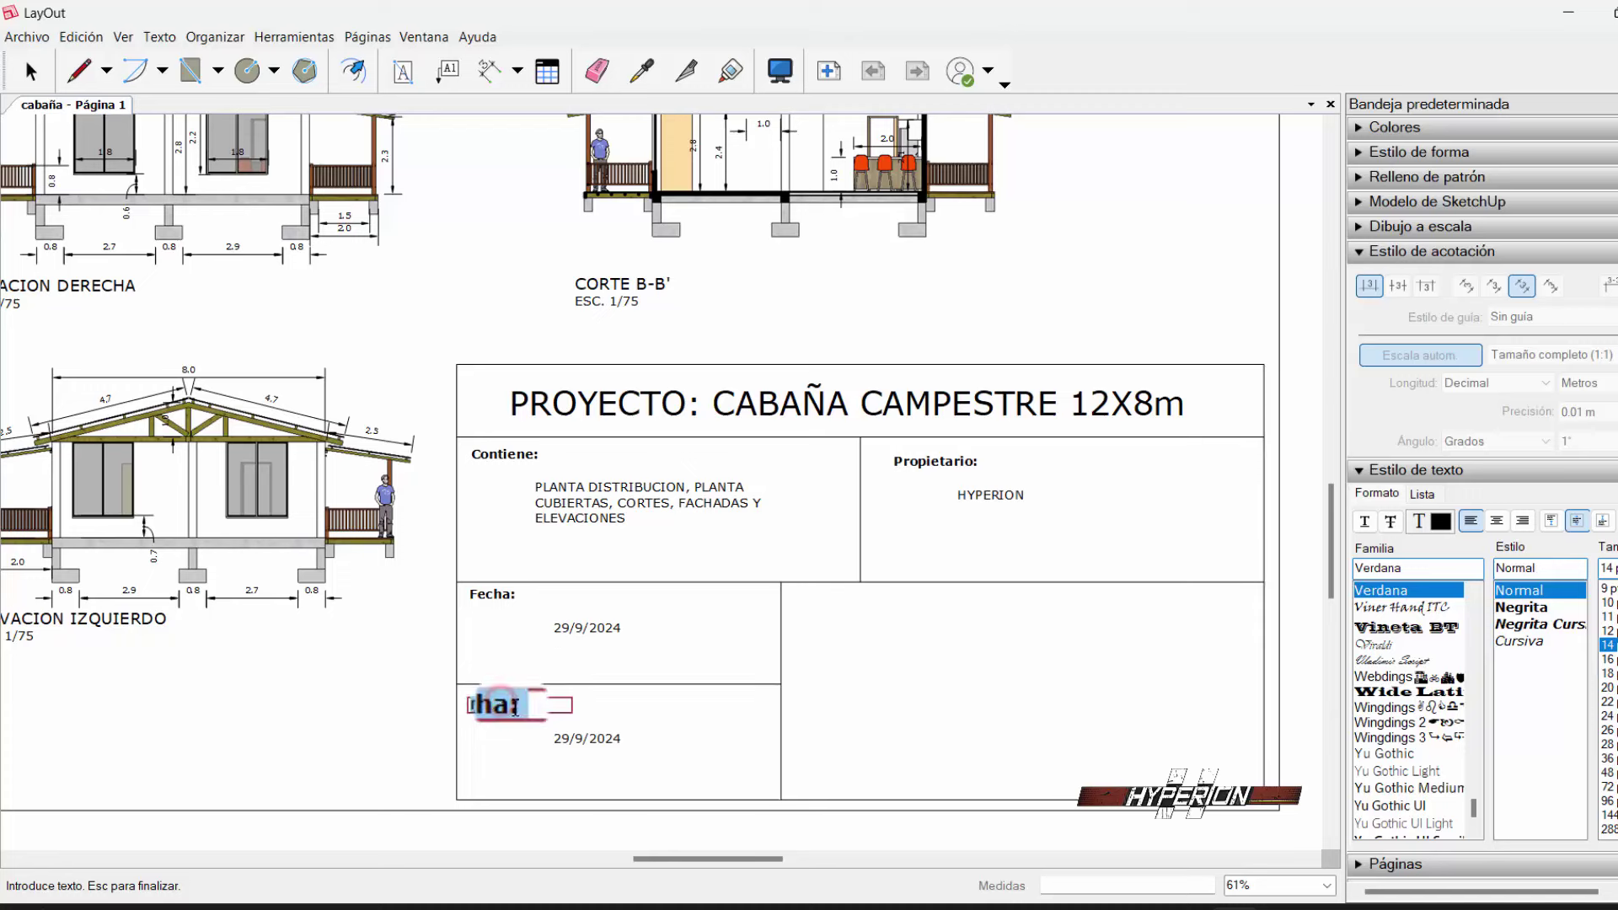
type("Area")
double_click(588, 738)
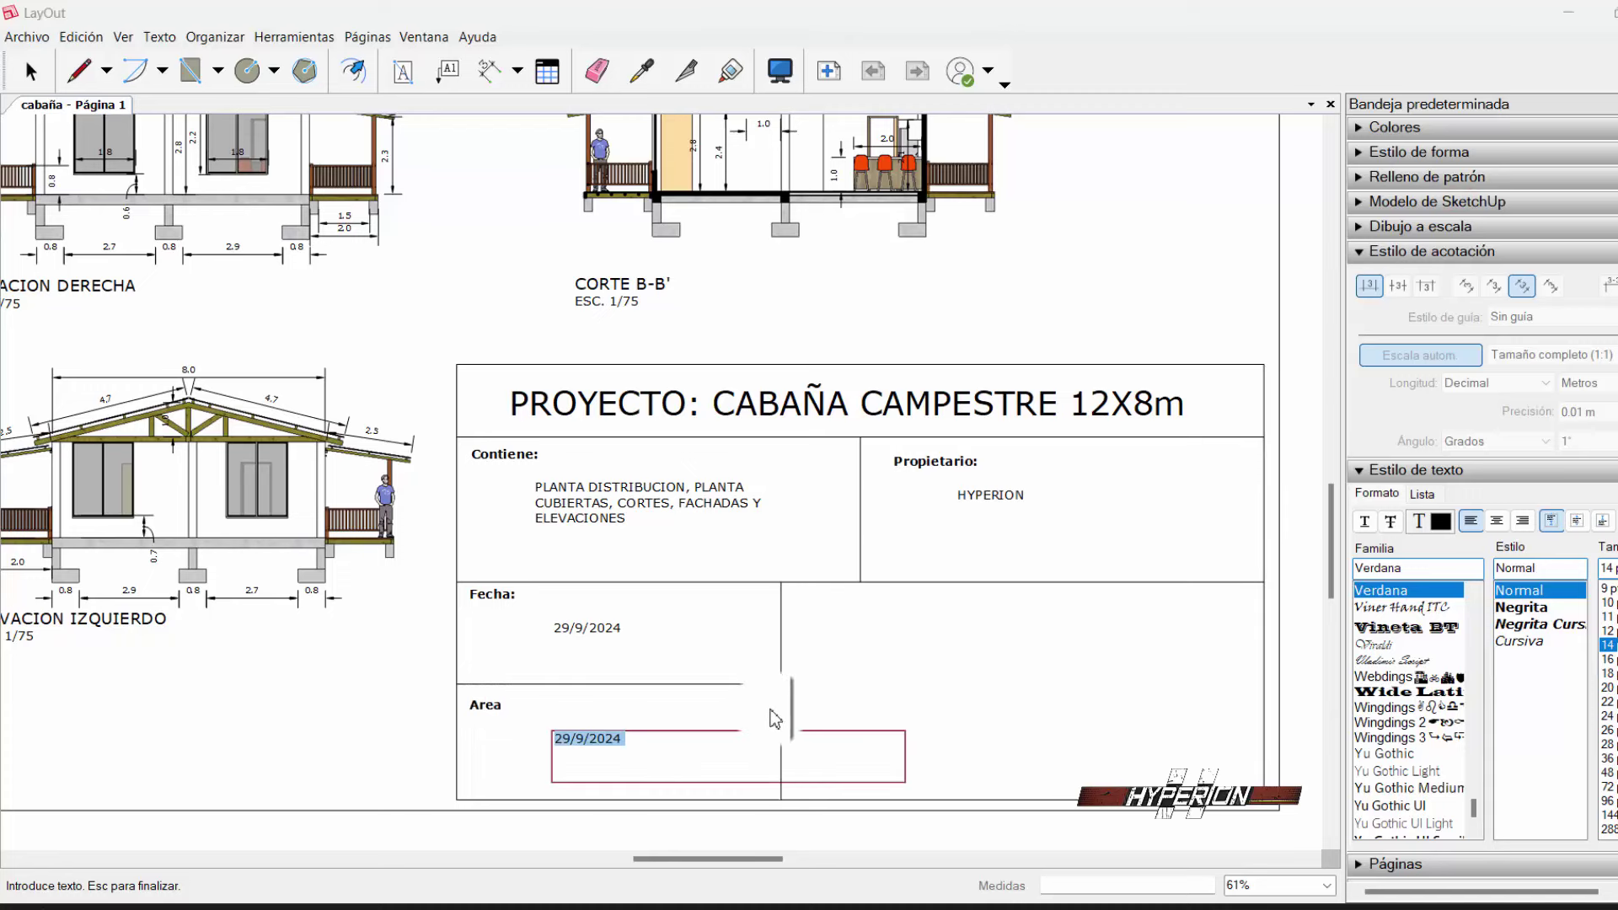
left_click(674, 747)
double_click(594, 740)
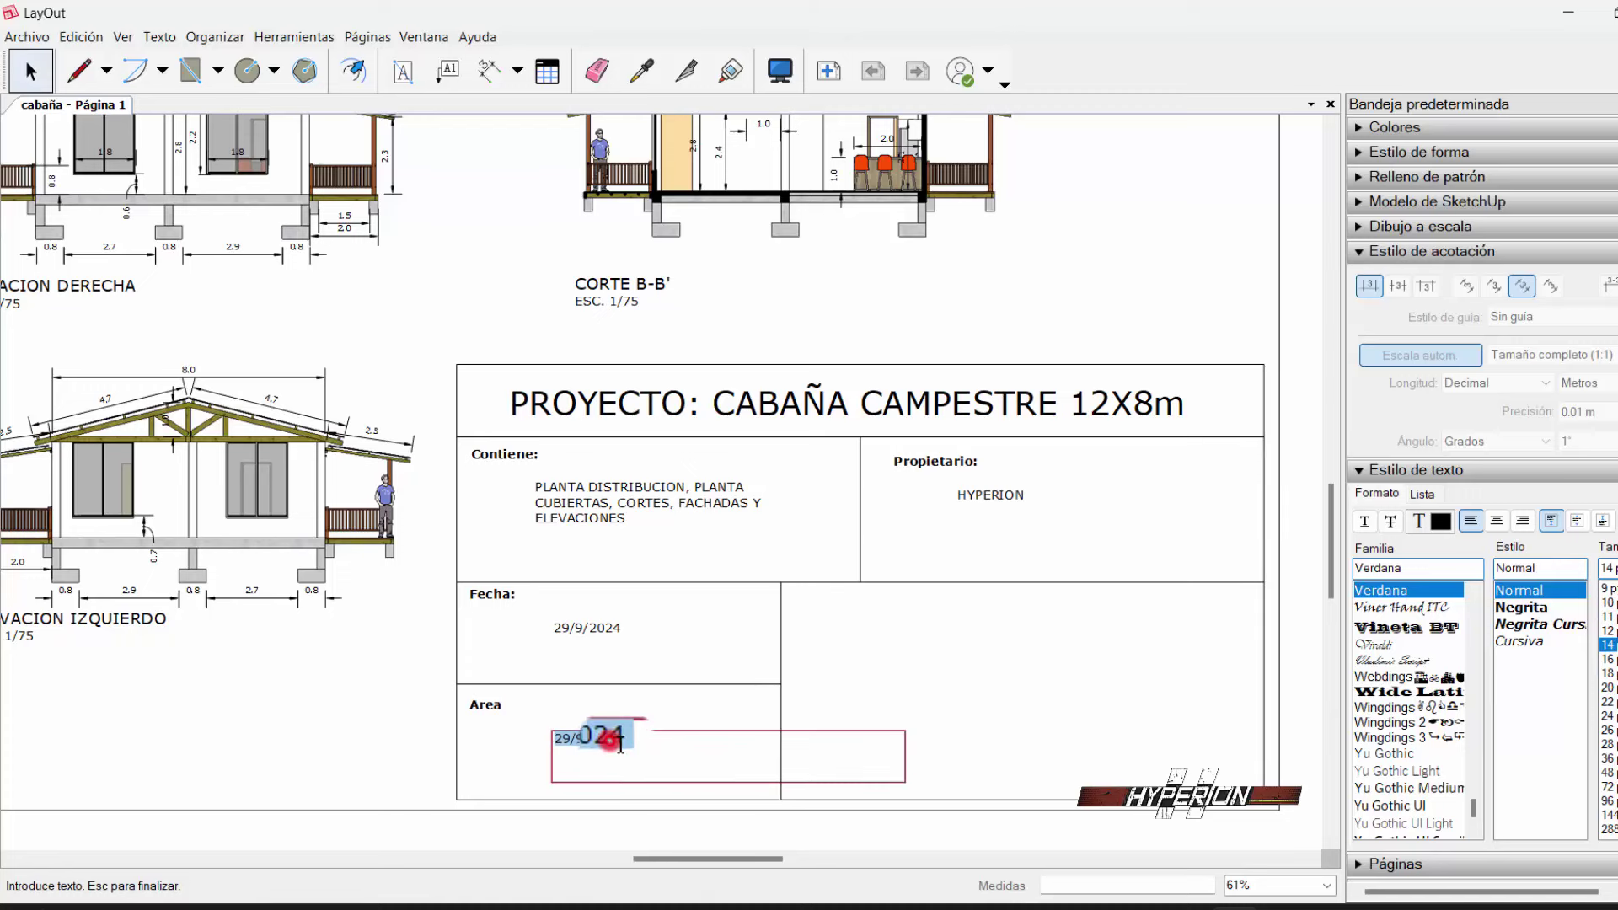
left_click(633, 747)
double_click(611, 742)
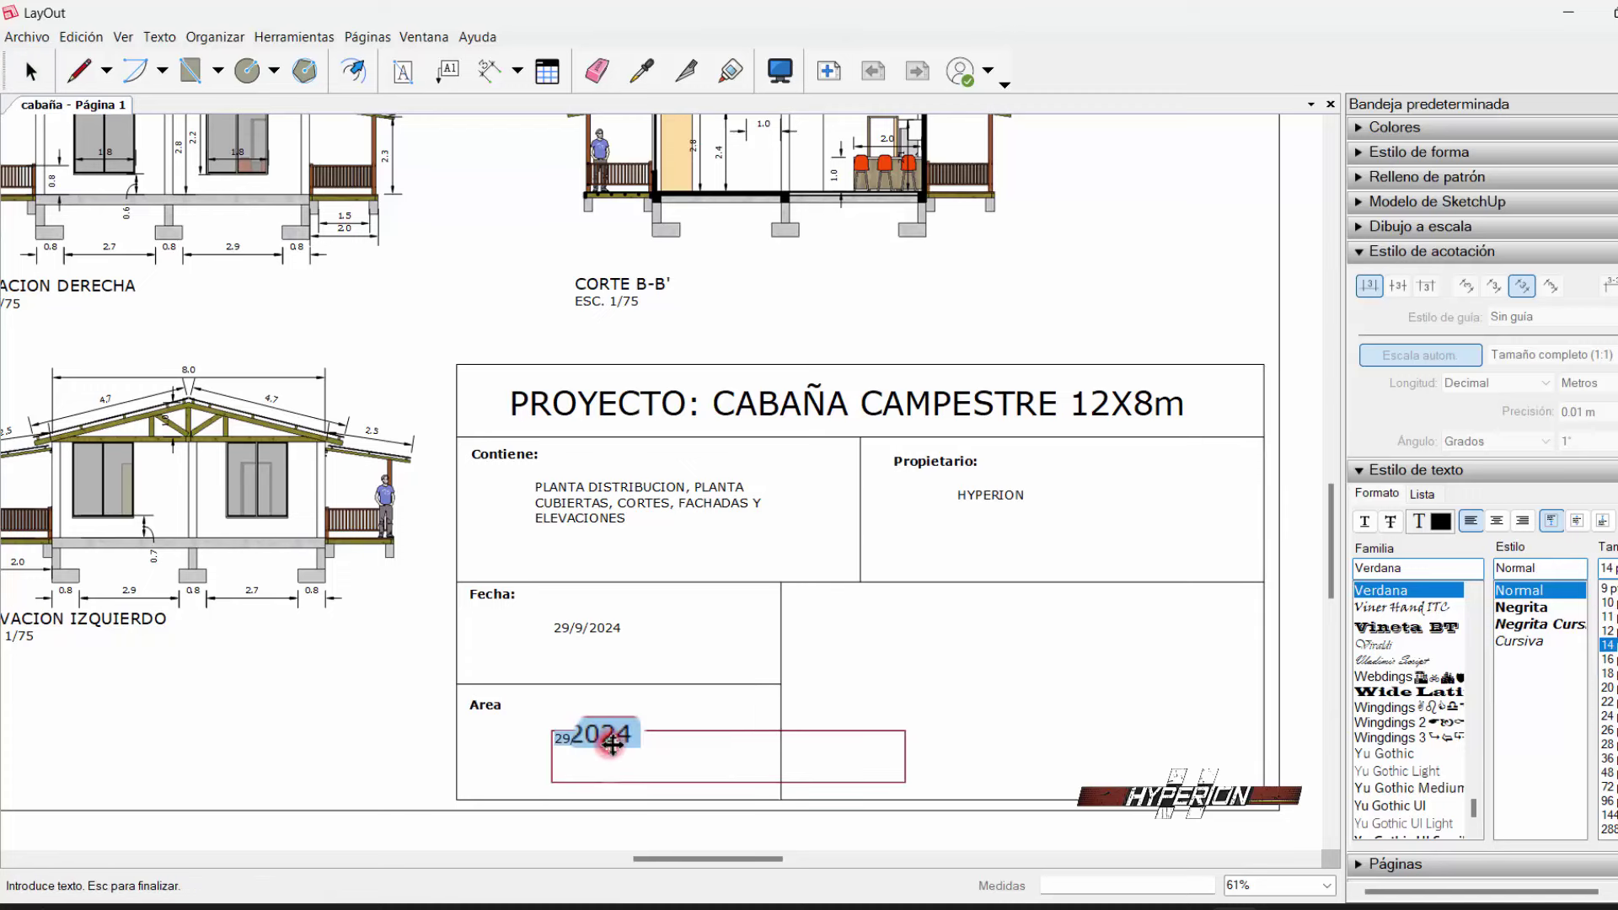
type("96m2")
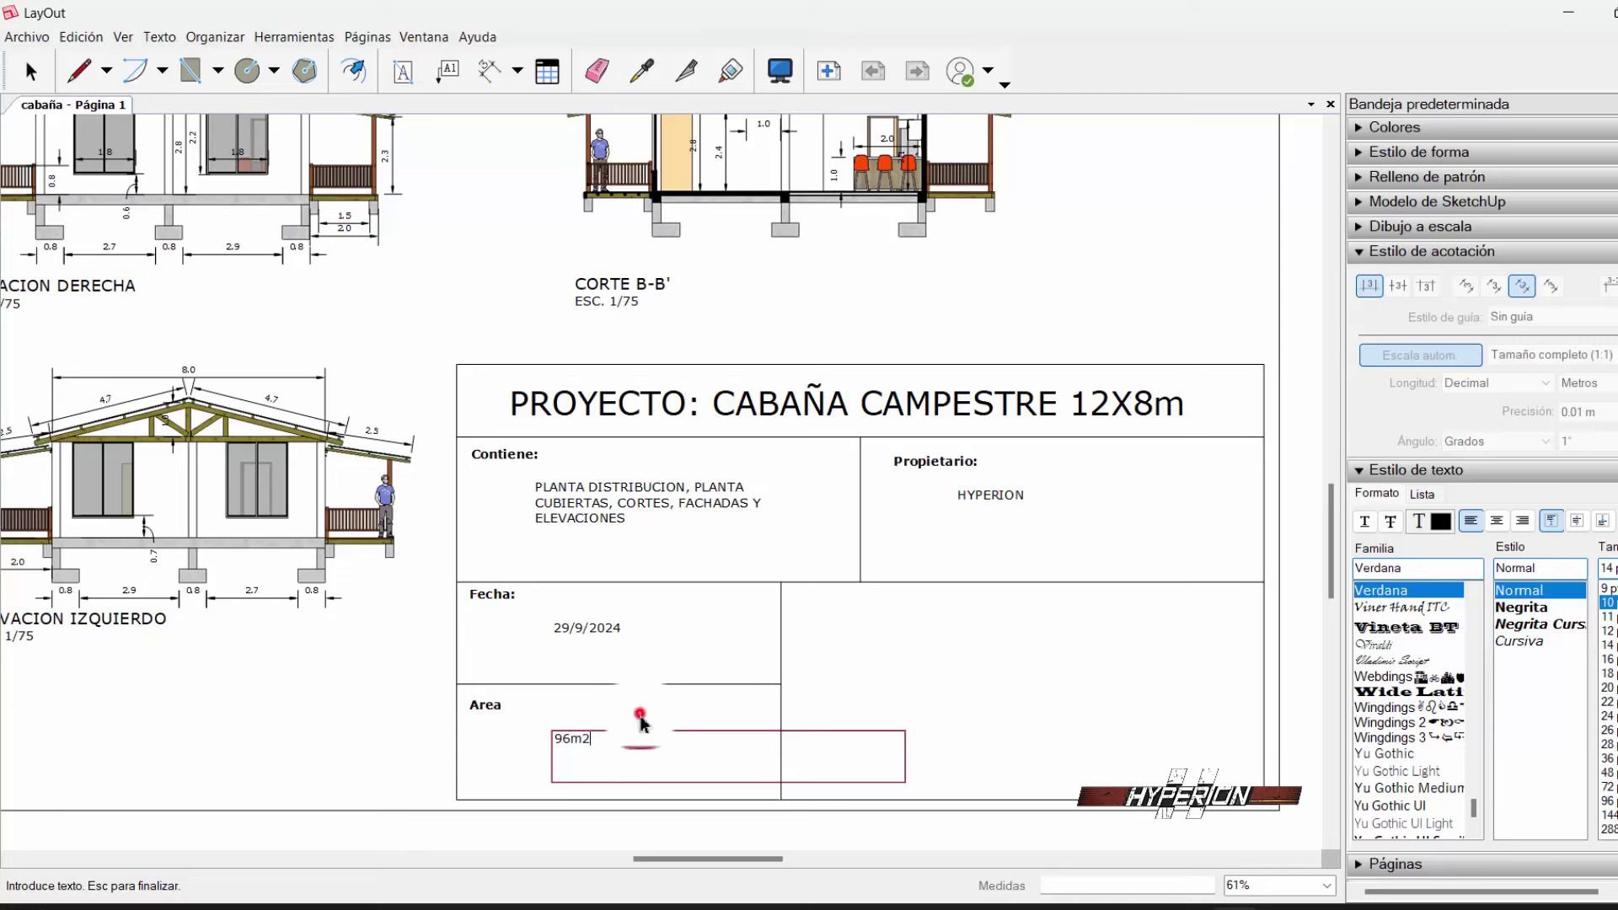
left_click(640, 715)
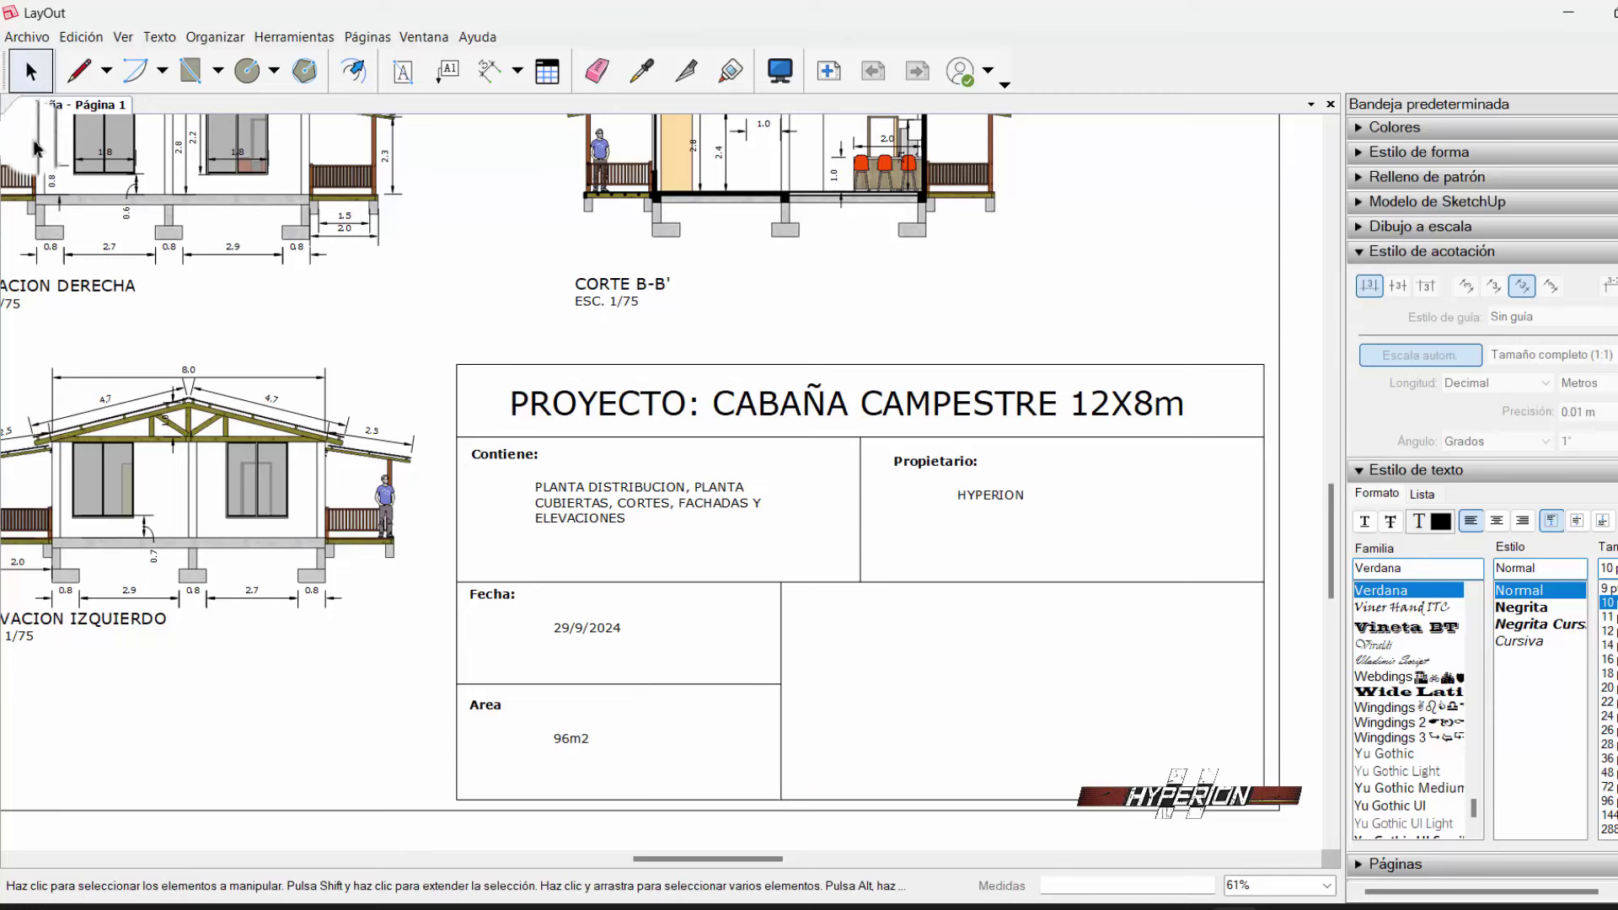
- Draw a vertical divider from the middle border down to the bottom border near the right
left_click(79, 70)
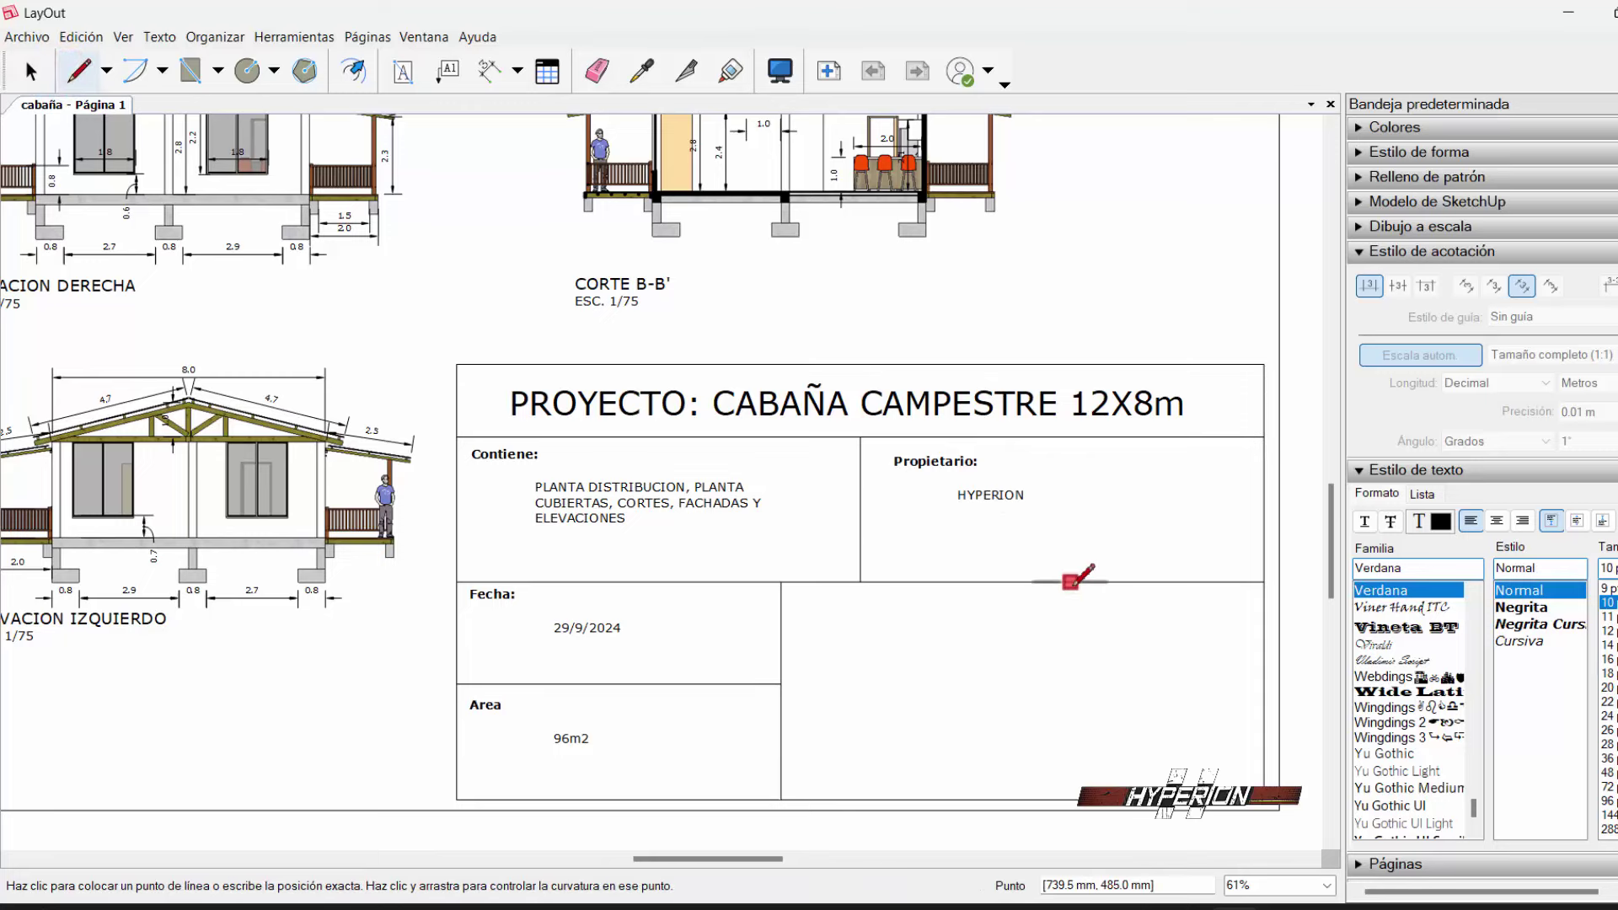
left_click(1072, 582)
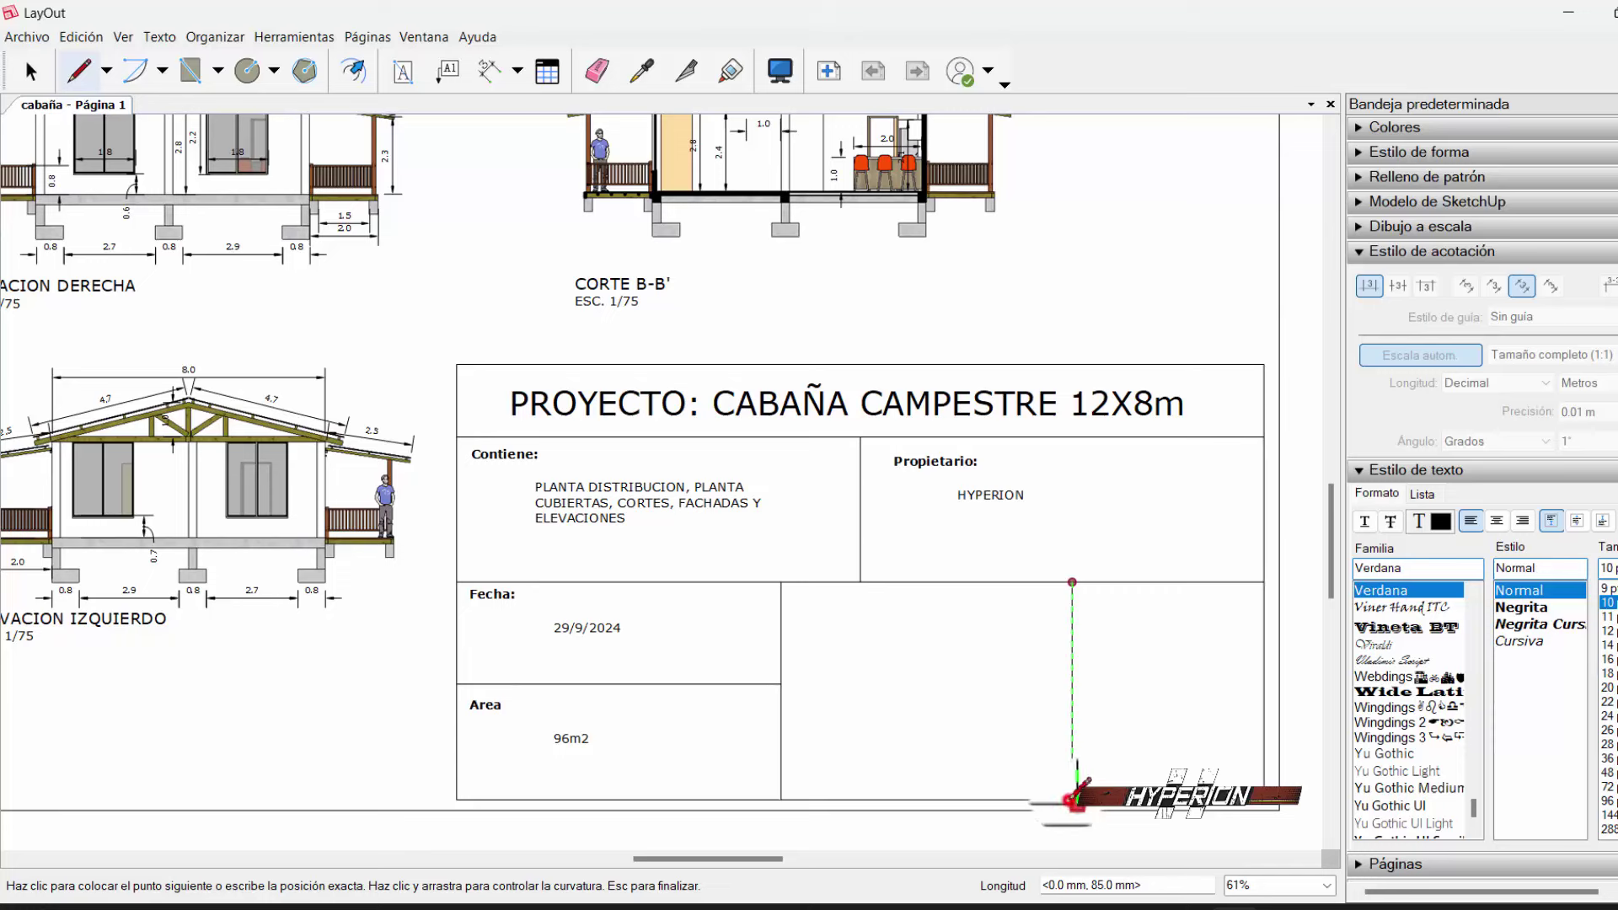
left_click(1072, 799)
key("Escape")
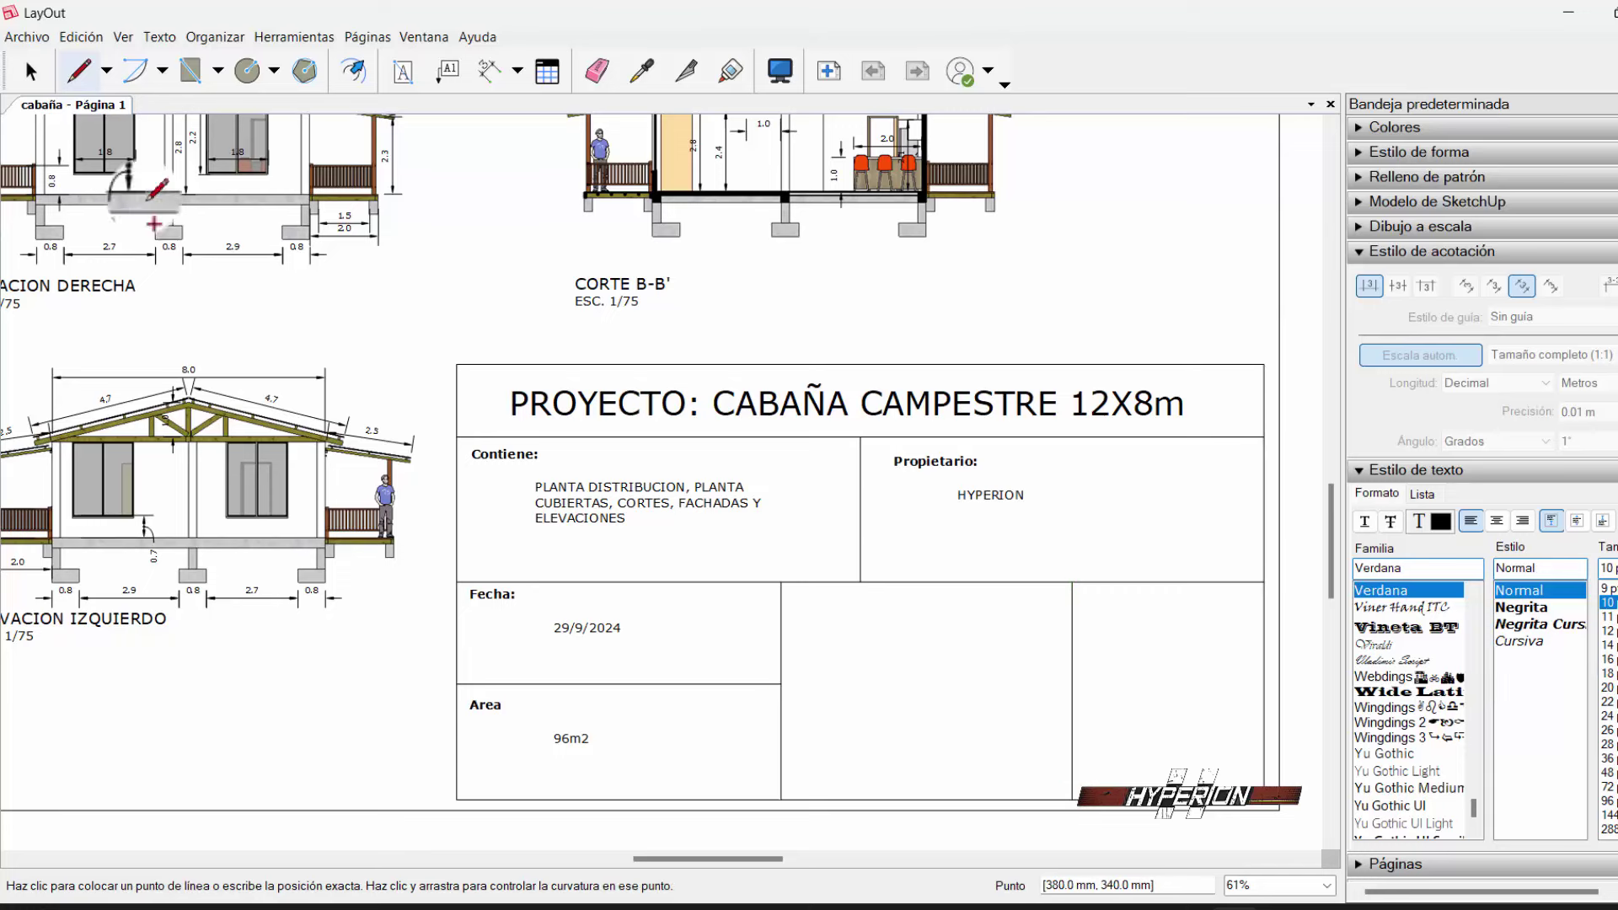
- Resize the date and 96m2 text boxes and narrow the Fecha/Area column
left_click(30, 70)
left_click_drag(798, 637, 765, 650)
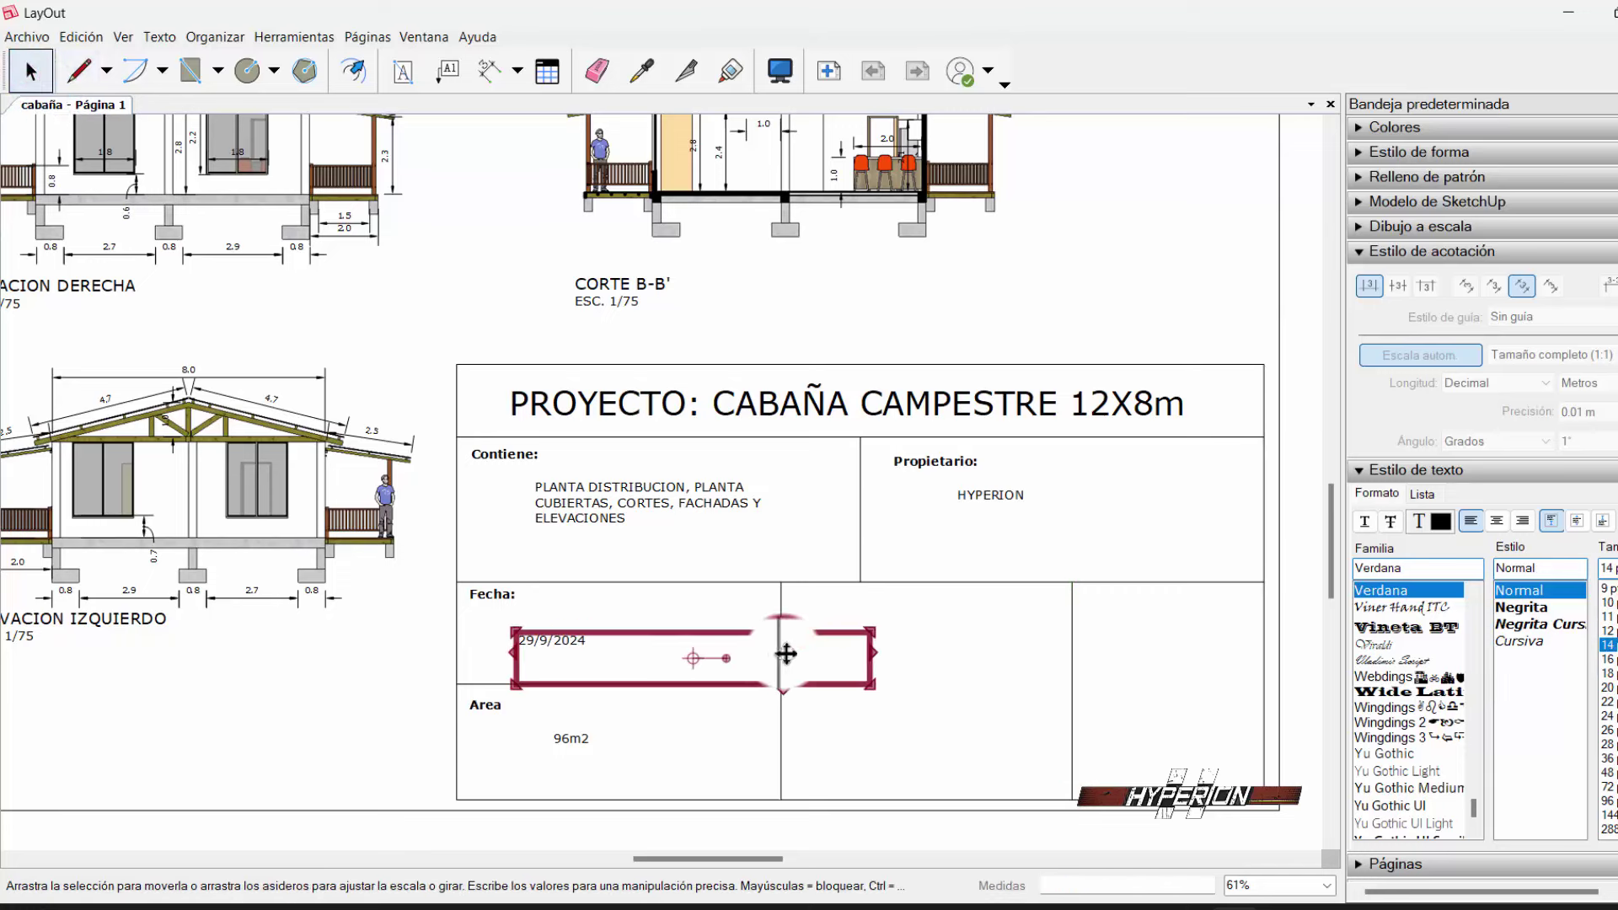
left_click(685, 762)
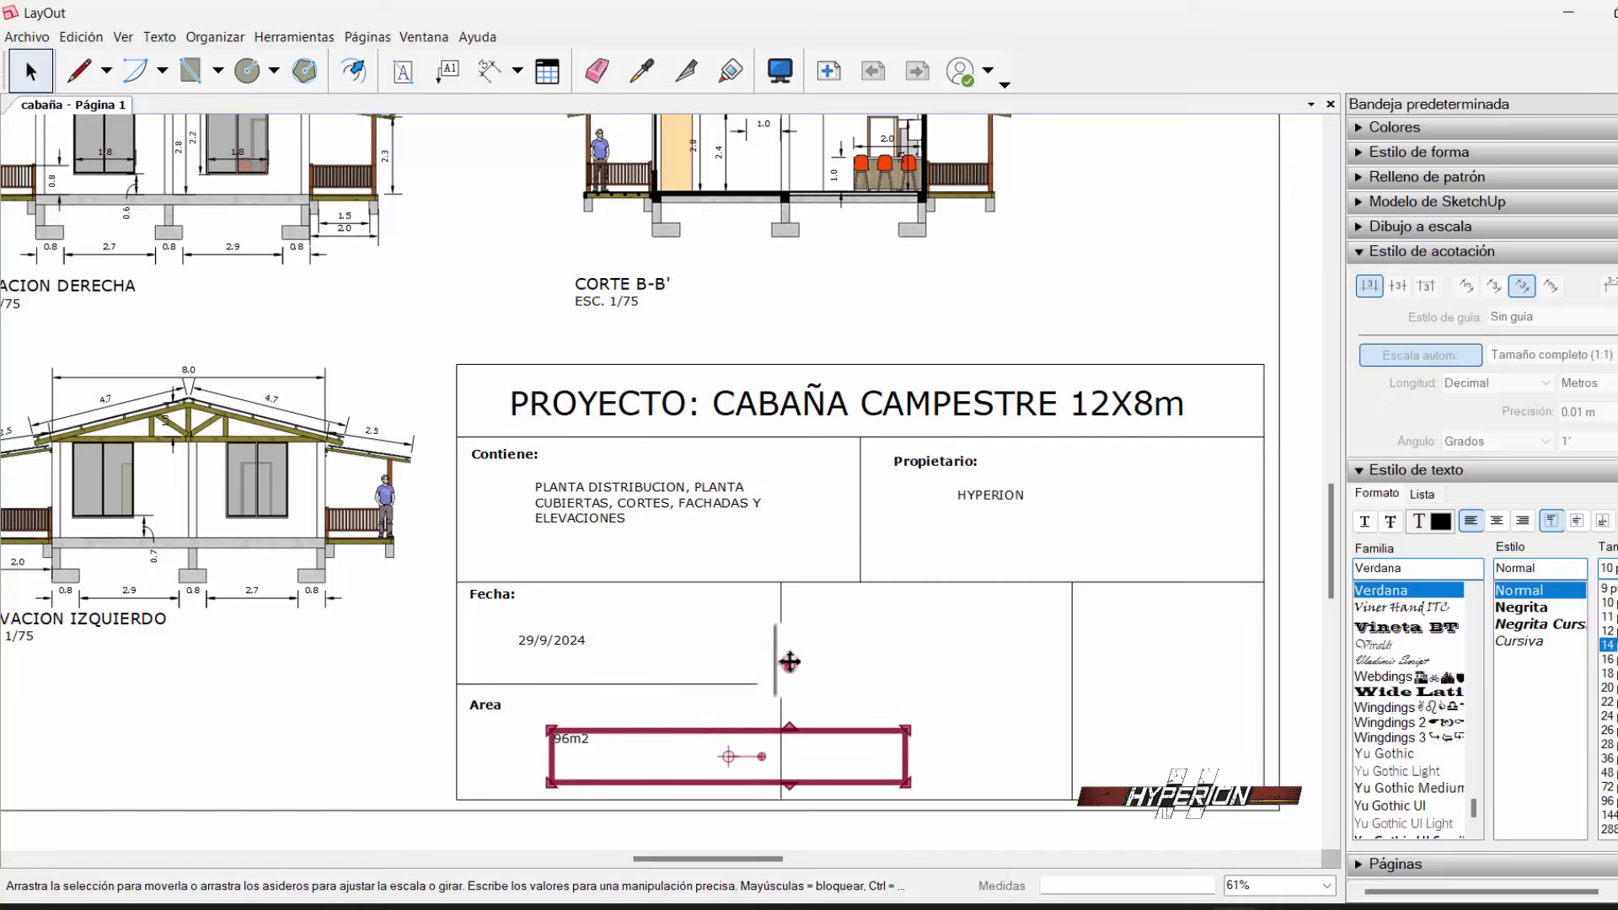
left_click_drag(786, 730, 776, 638)
left_click_drag(550, 784, 456, 799)
left_click_drag(785, 720, 691, 715)
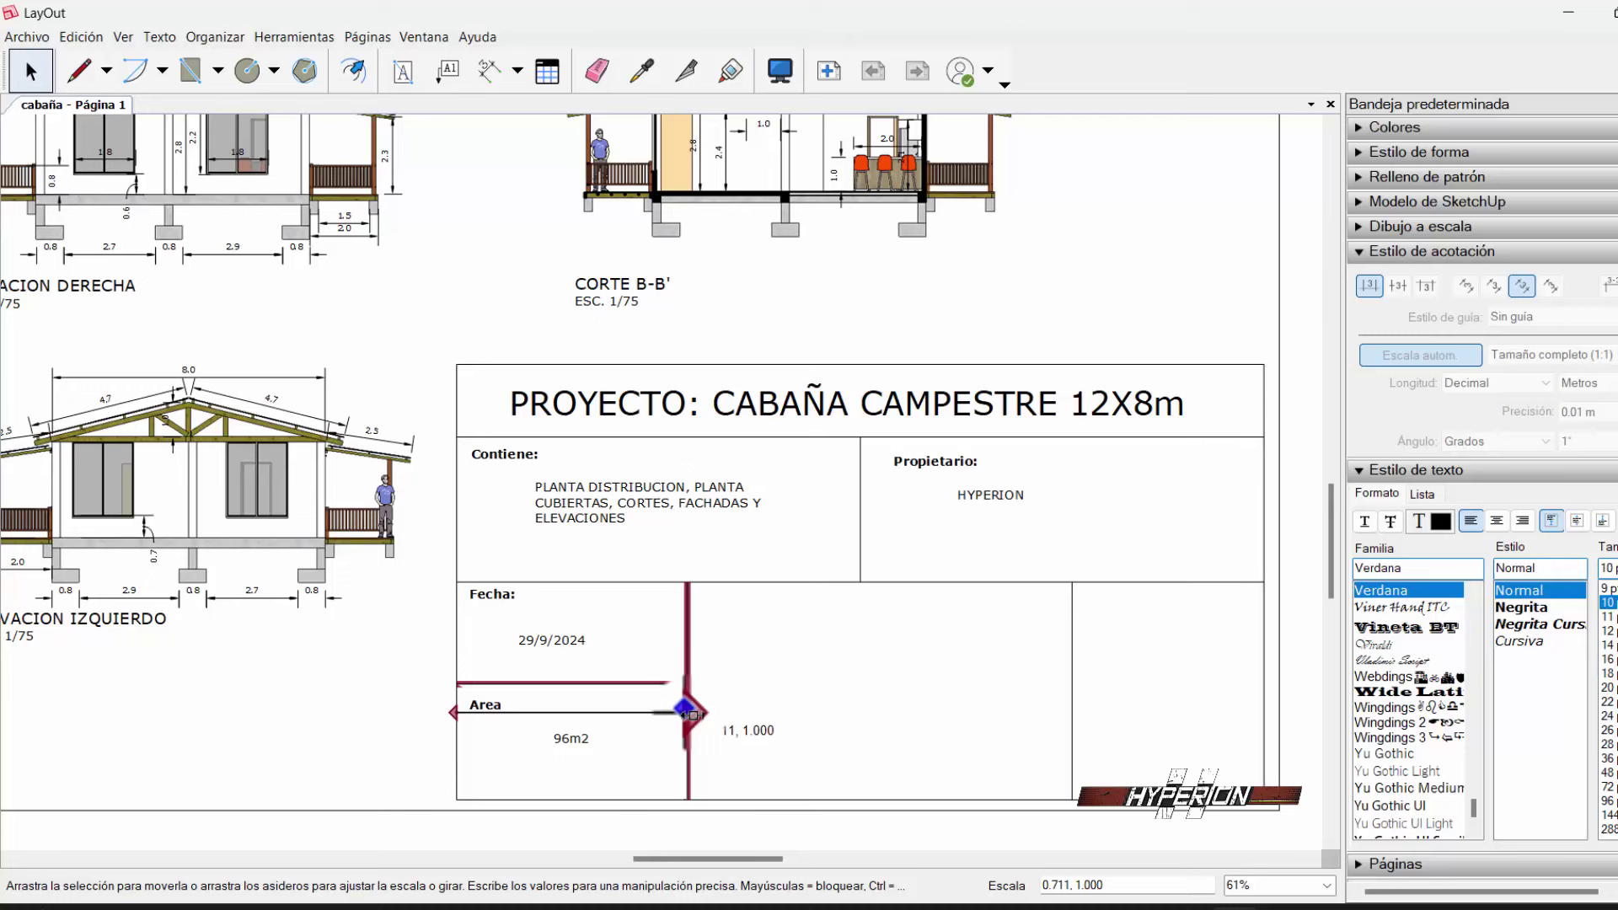
left_click(787, 706)
- Draw a horizontal divider splitting the empty middle column into two cells
left_click(78, 71)
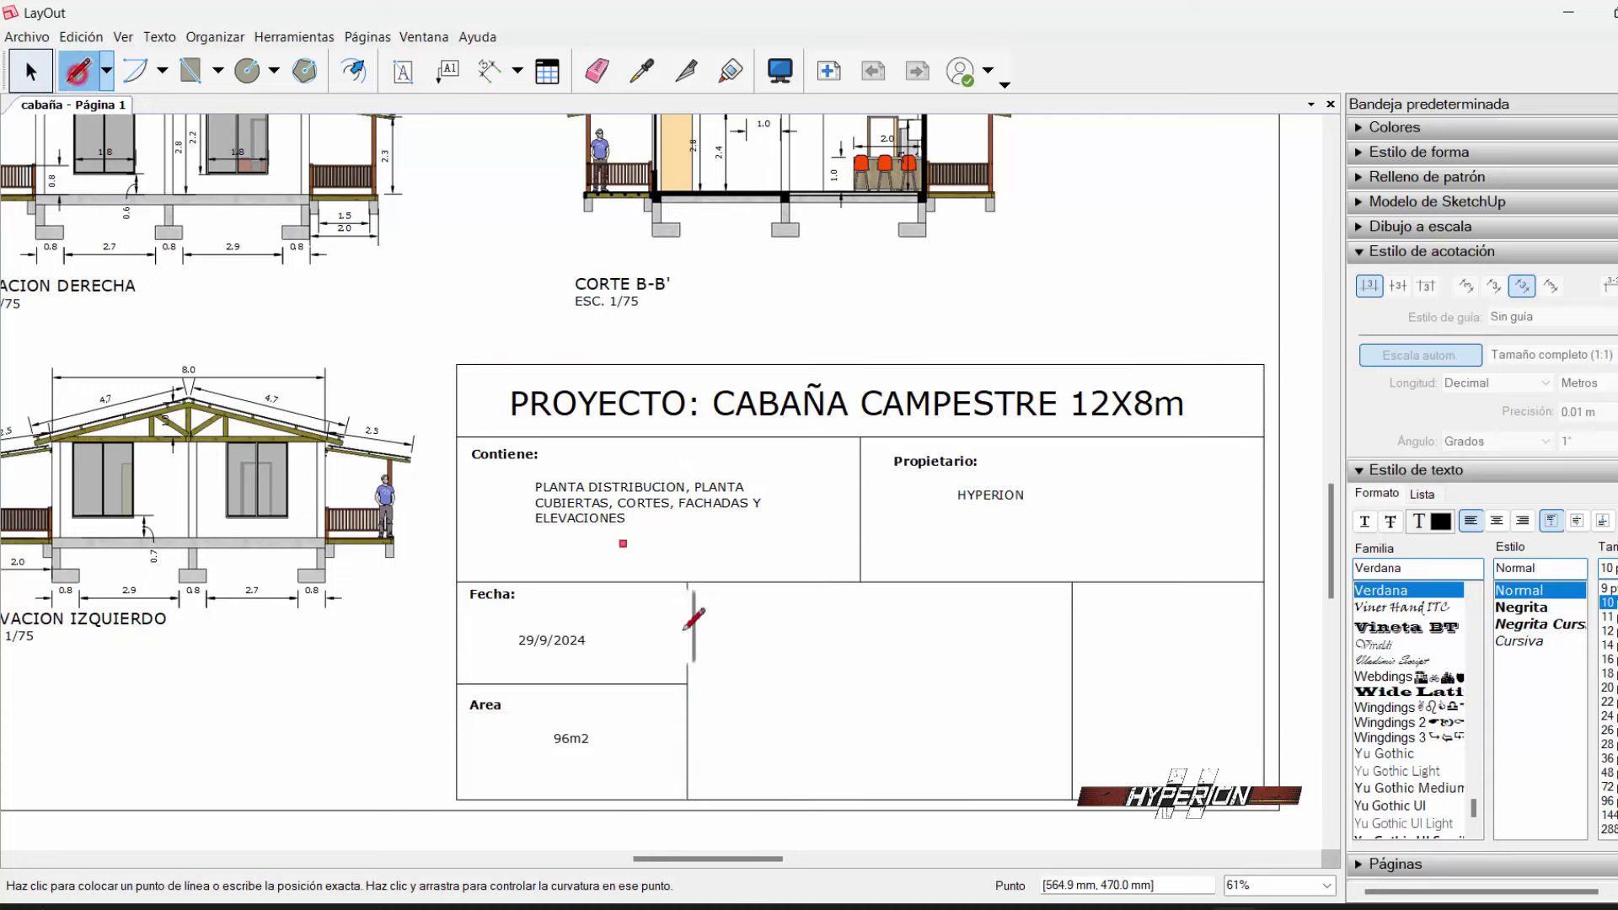
left_click(688, 683)
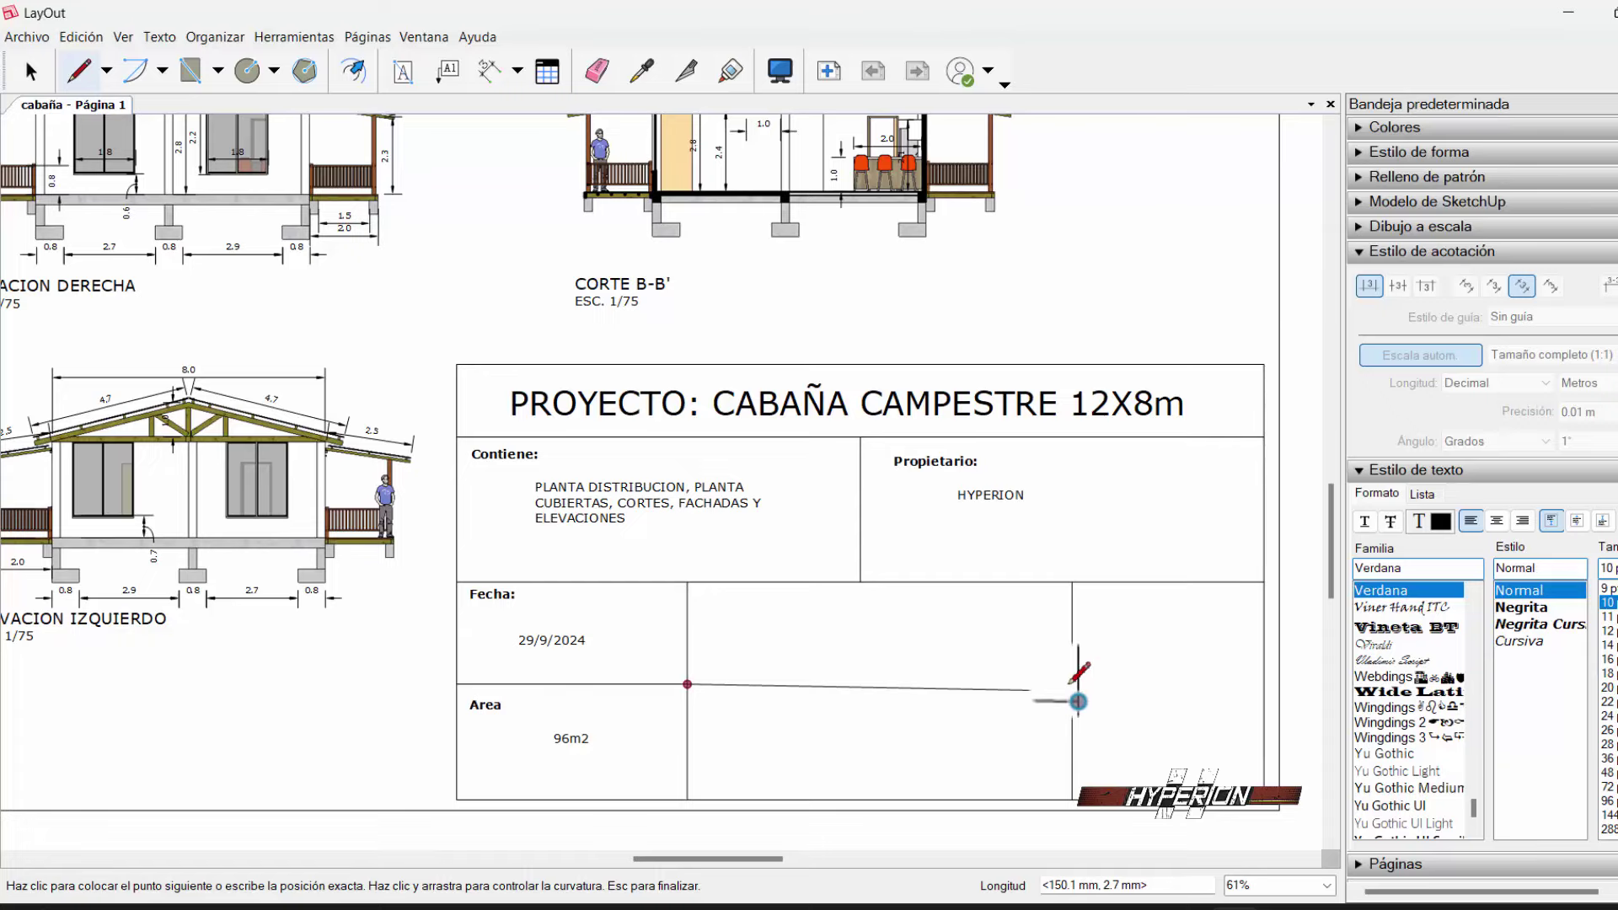
scroll(1078, 702, "up", 1)
scroll(1078, 701, "up", 1)
scroll(1078, 701, "up", 1)
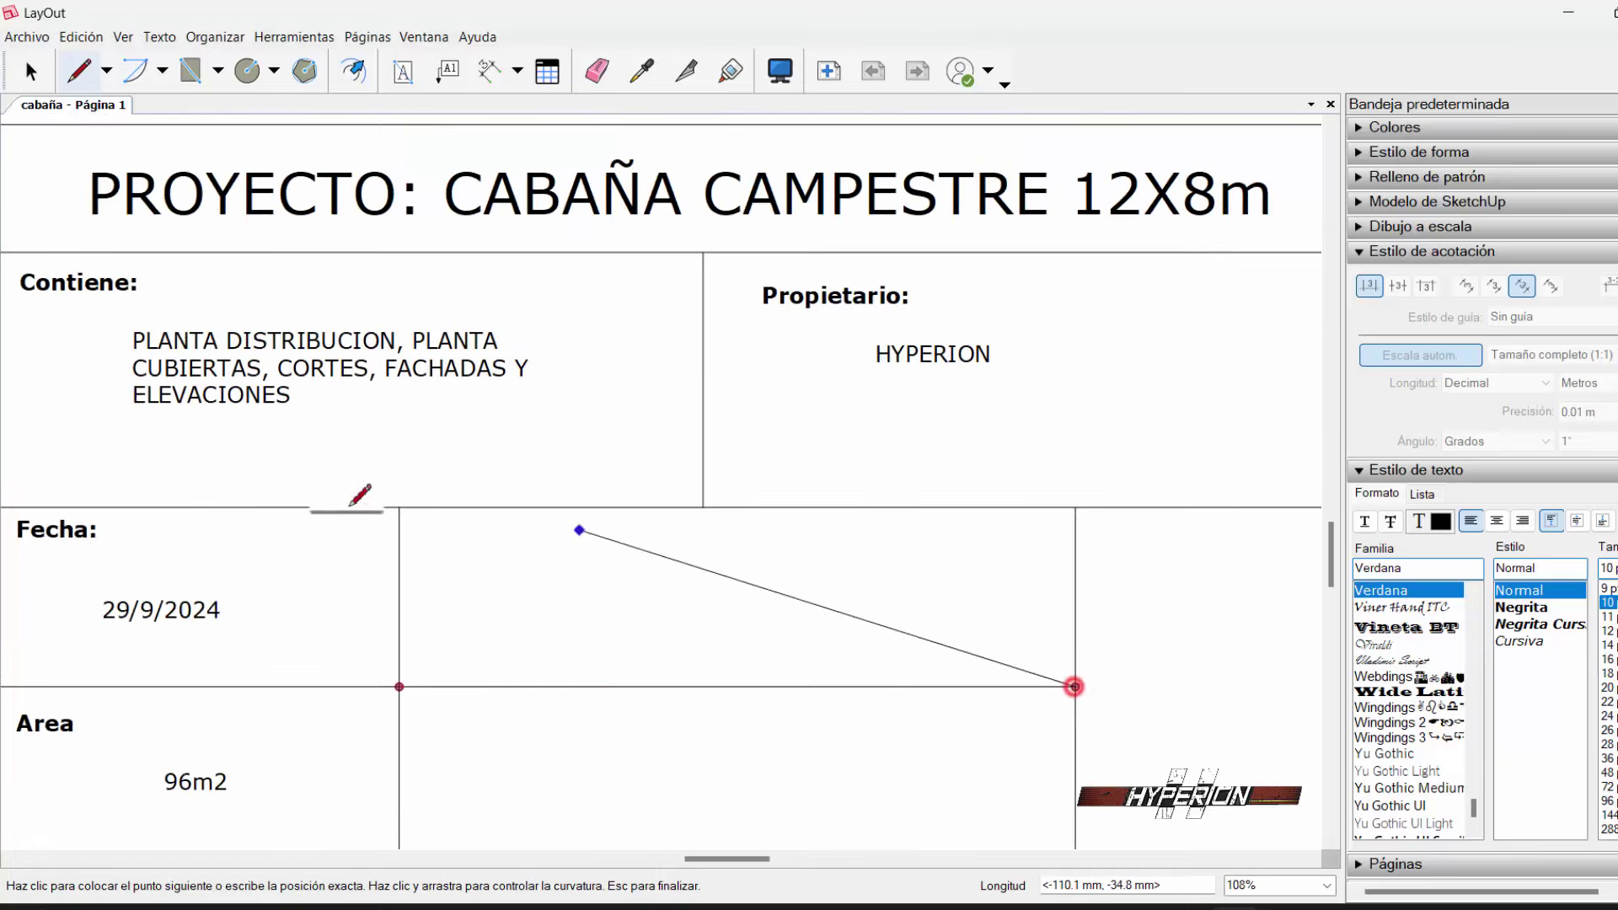
left_click(30, 71)
scroll(603, 533, "down", 2)
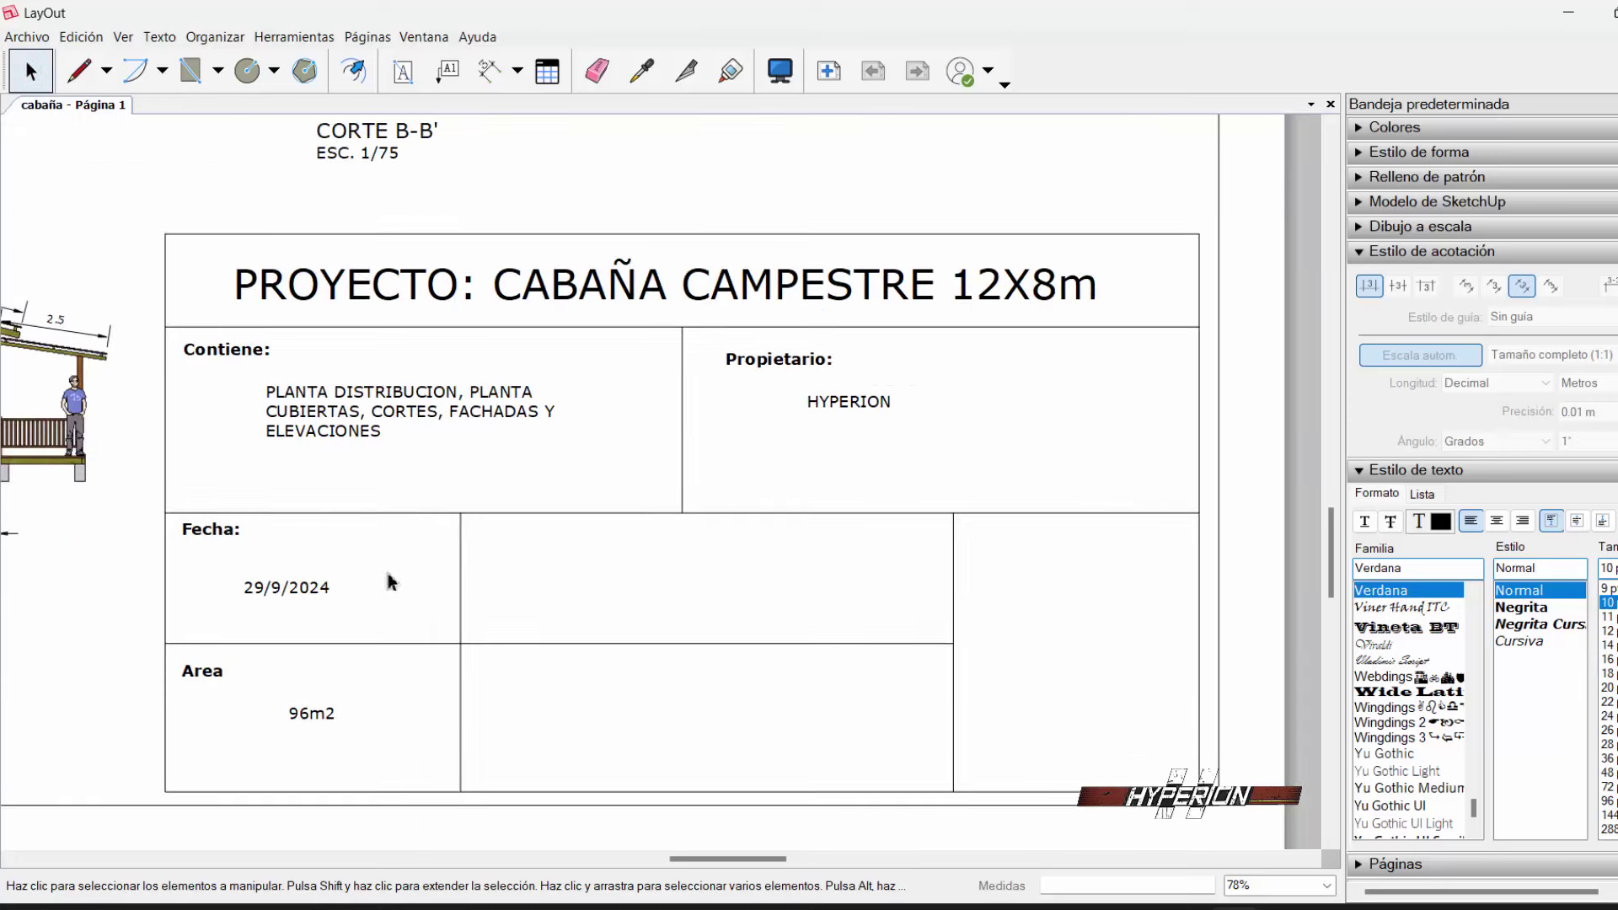
- Copy the Fecha, 29/9/2024, Area and 96m2 entries into the middle column
left_click(295, 590)
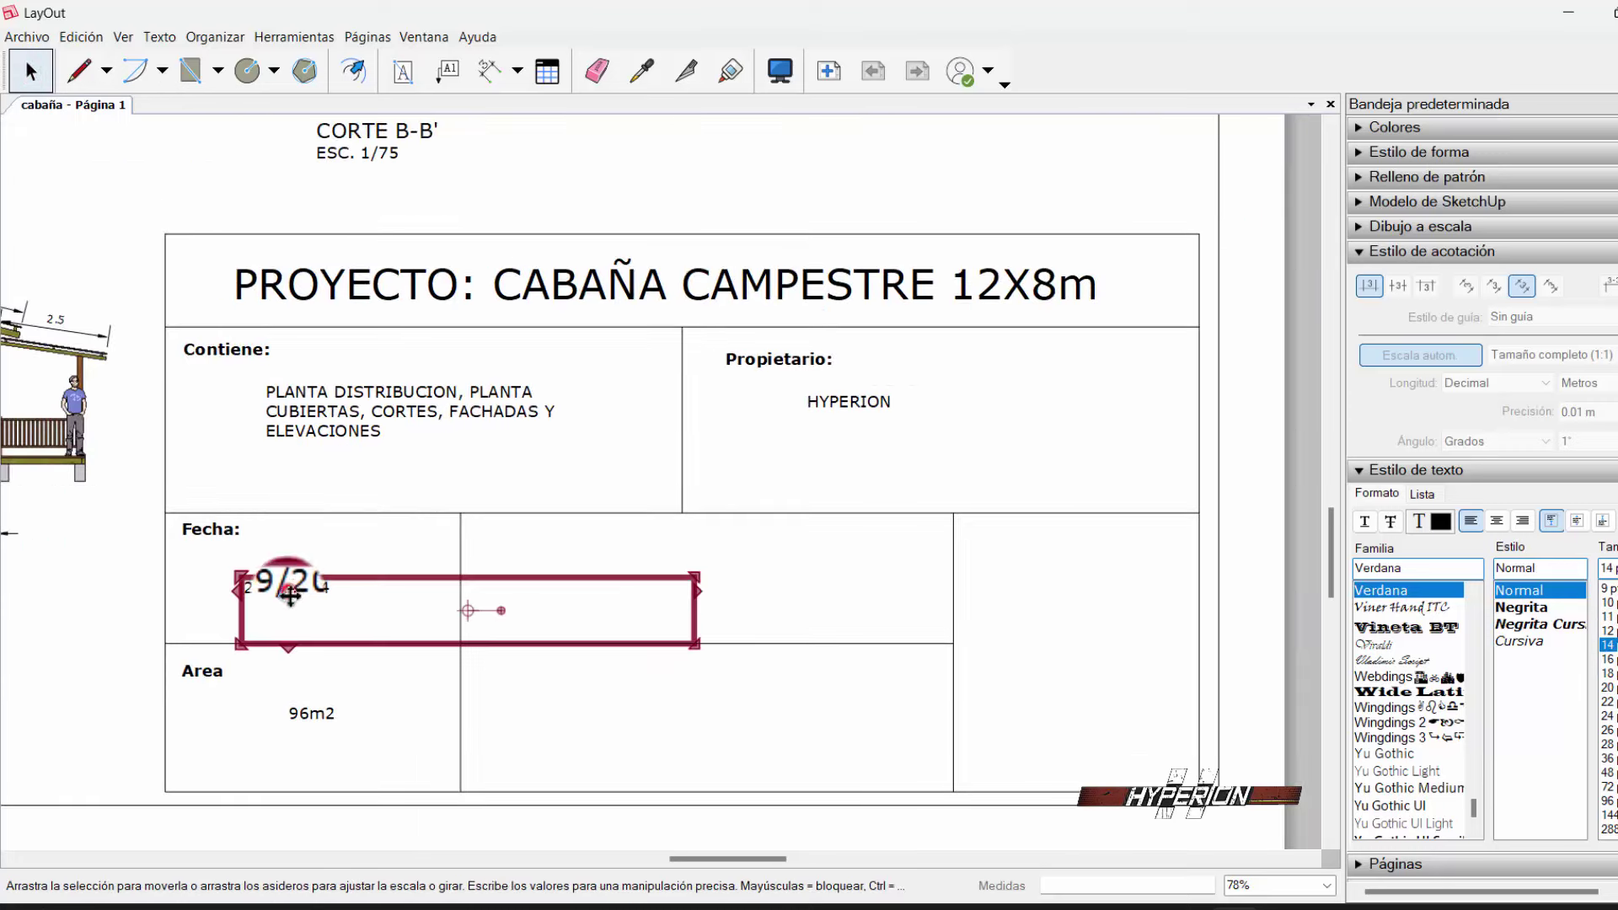
left_click(226, 533, "shift")
left_click(202, 671, "shift")
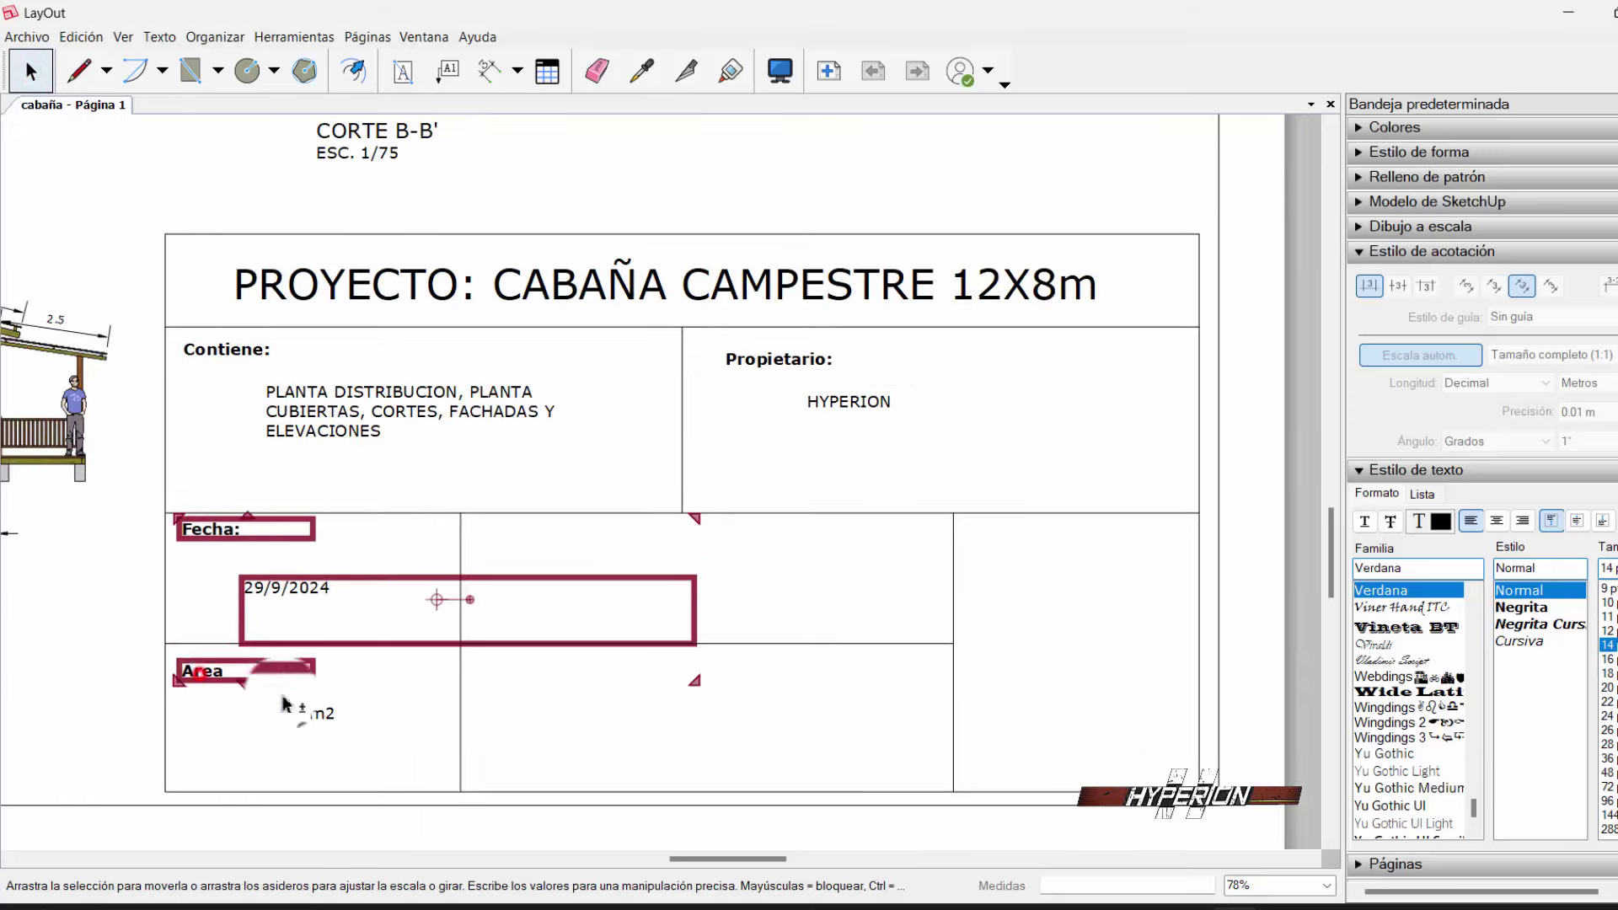
left_click(310, 717, "shift")
left_click_drag(287, 599, 520, 554, "ctrl")
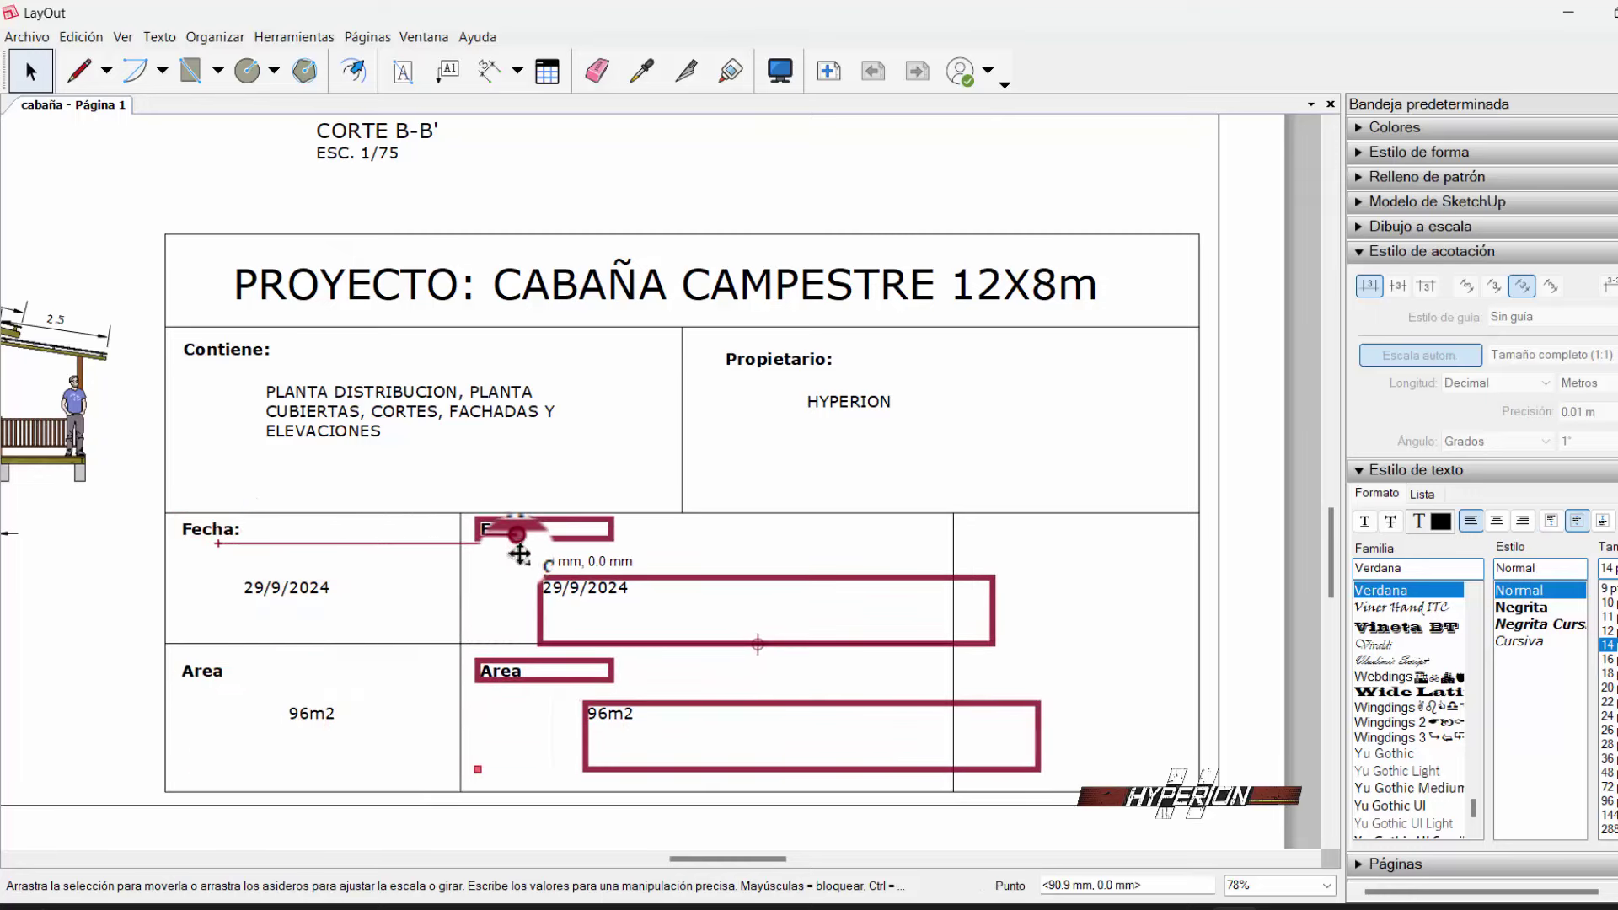
- Retitle the copied Fecha label Diseño and replace the date with the designer's name
double_click(518, 529)
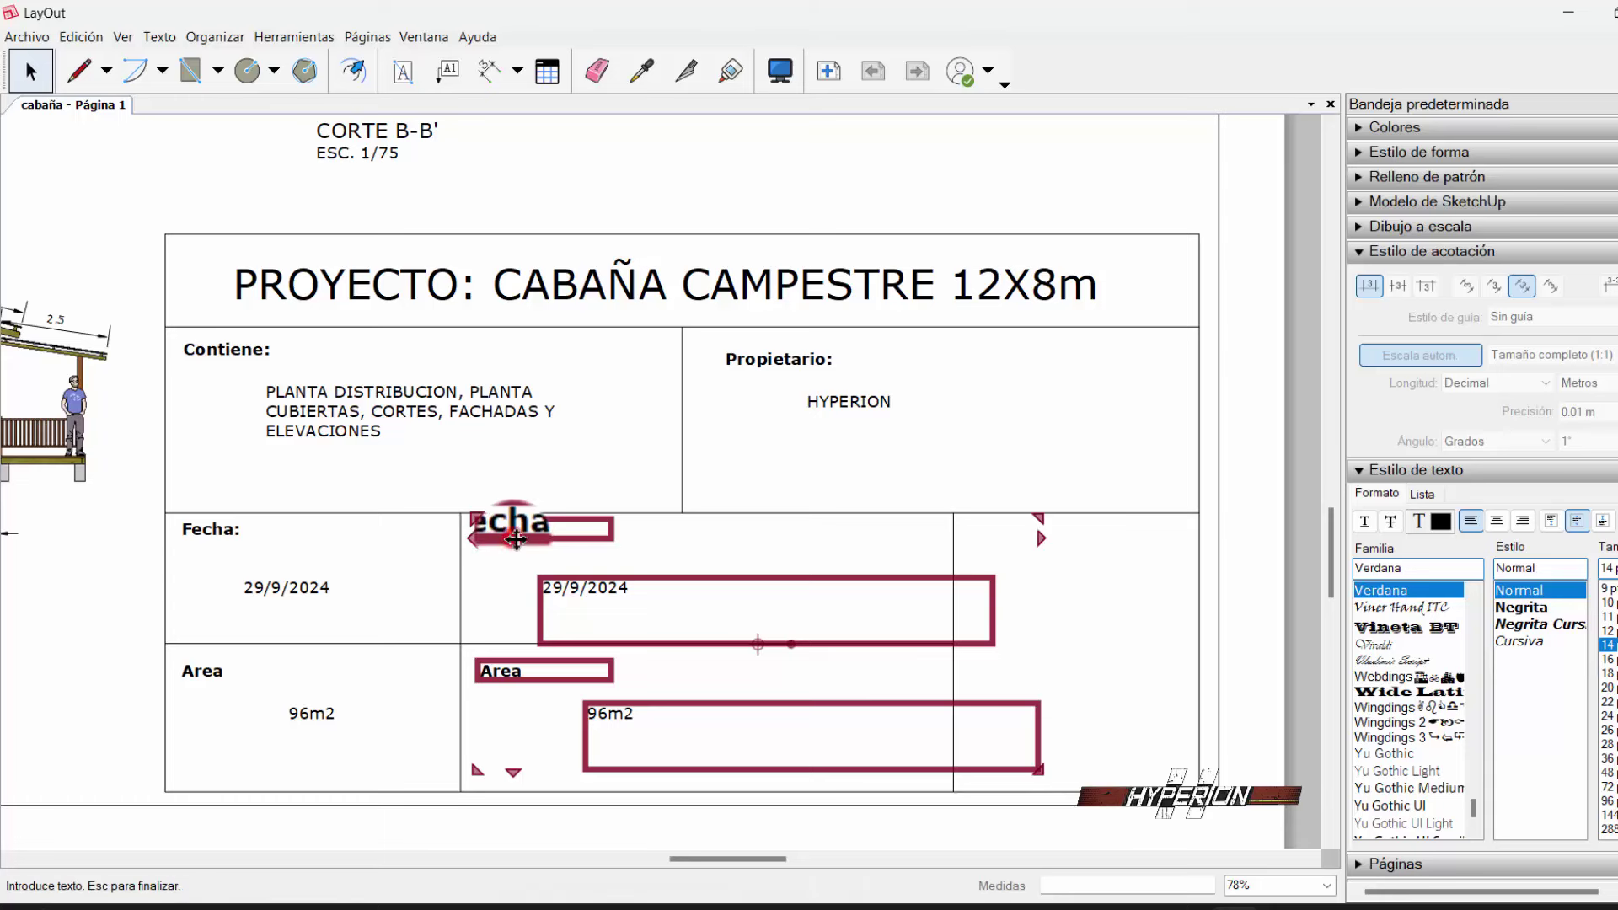
key("BackSpace")
type("Diseño")
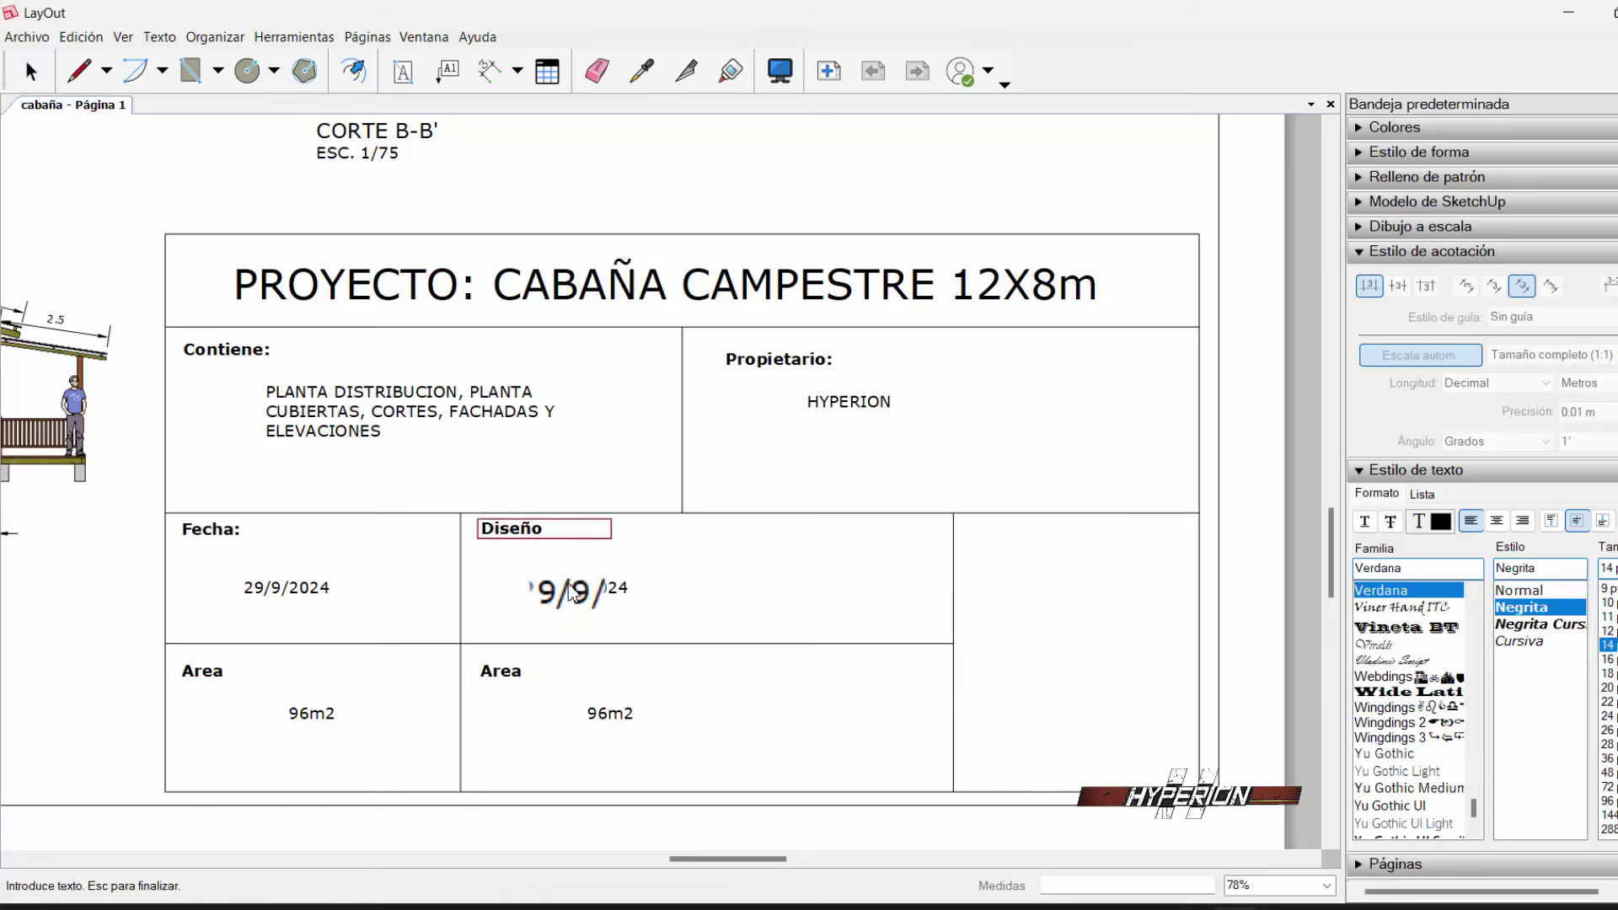
key("Escape")
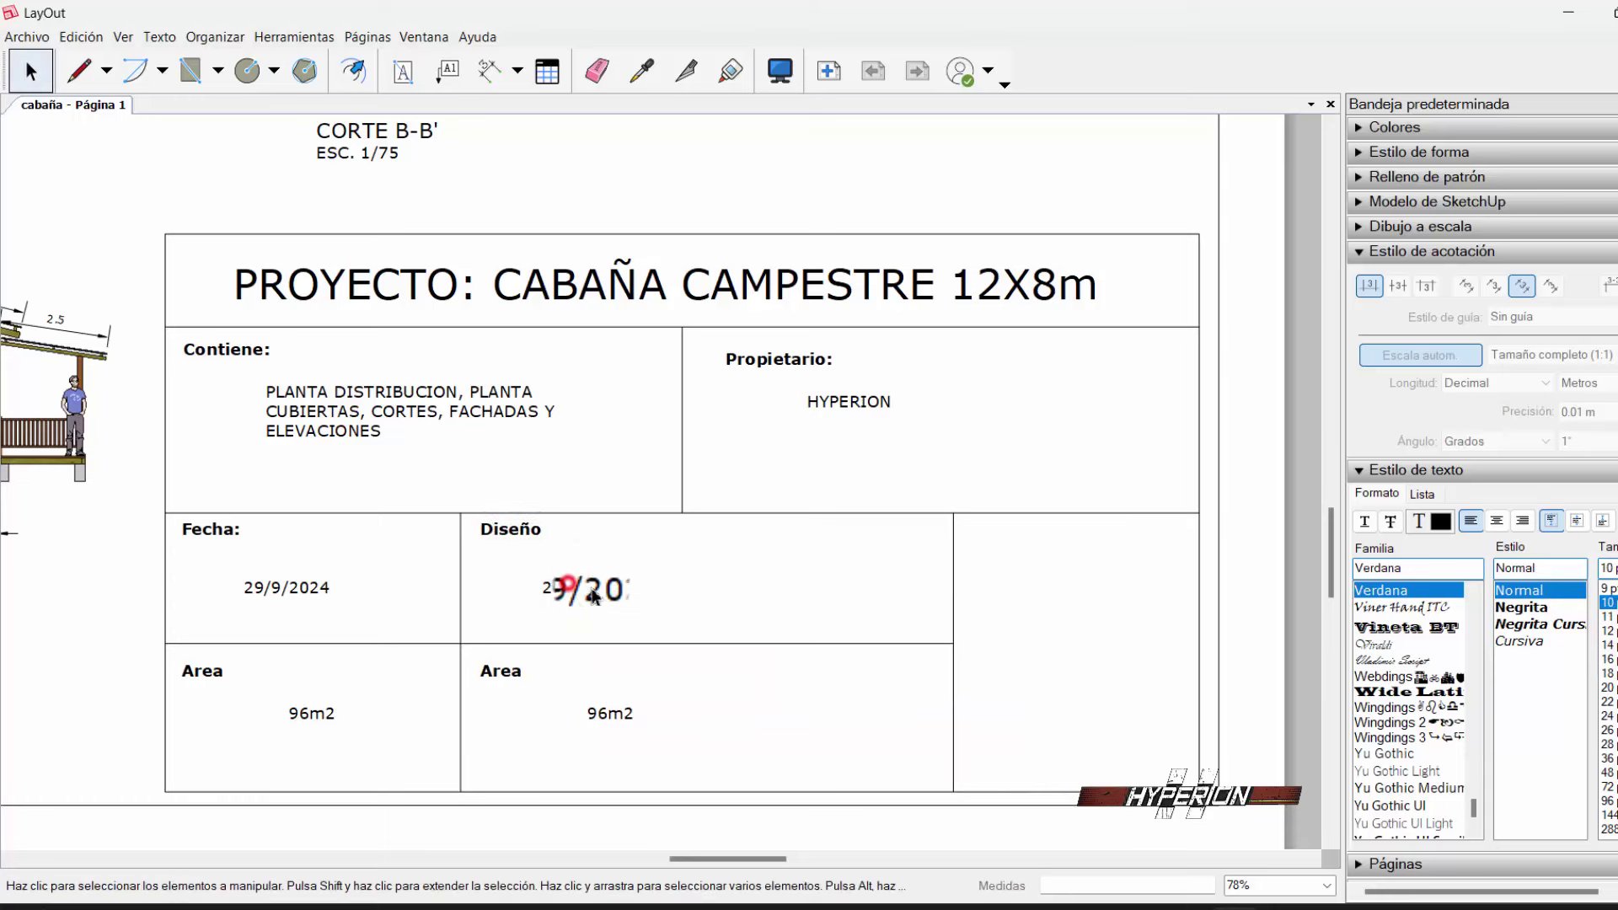
left_click(610, 588)
left_click_drag(610, 588, 699, 588)
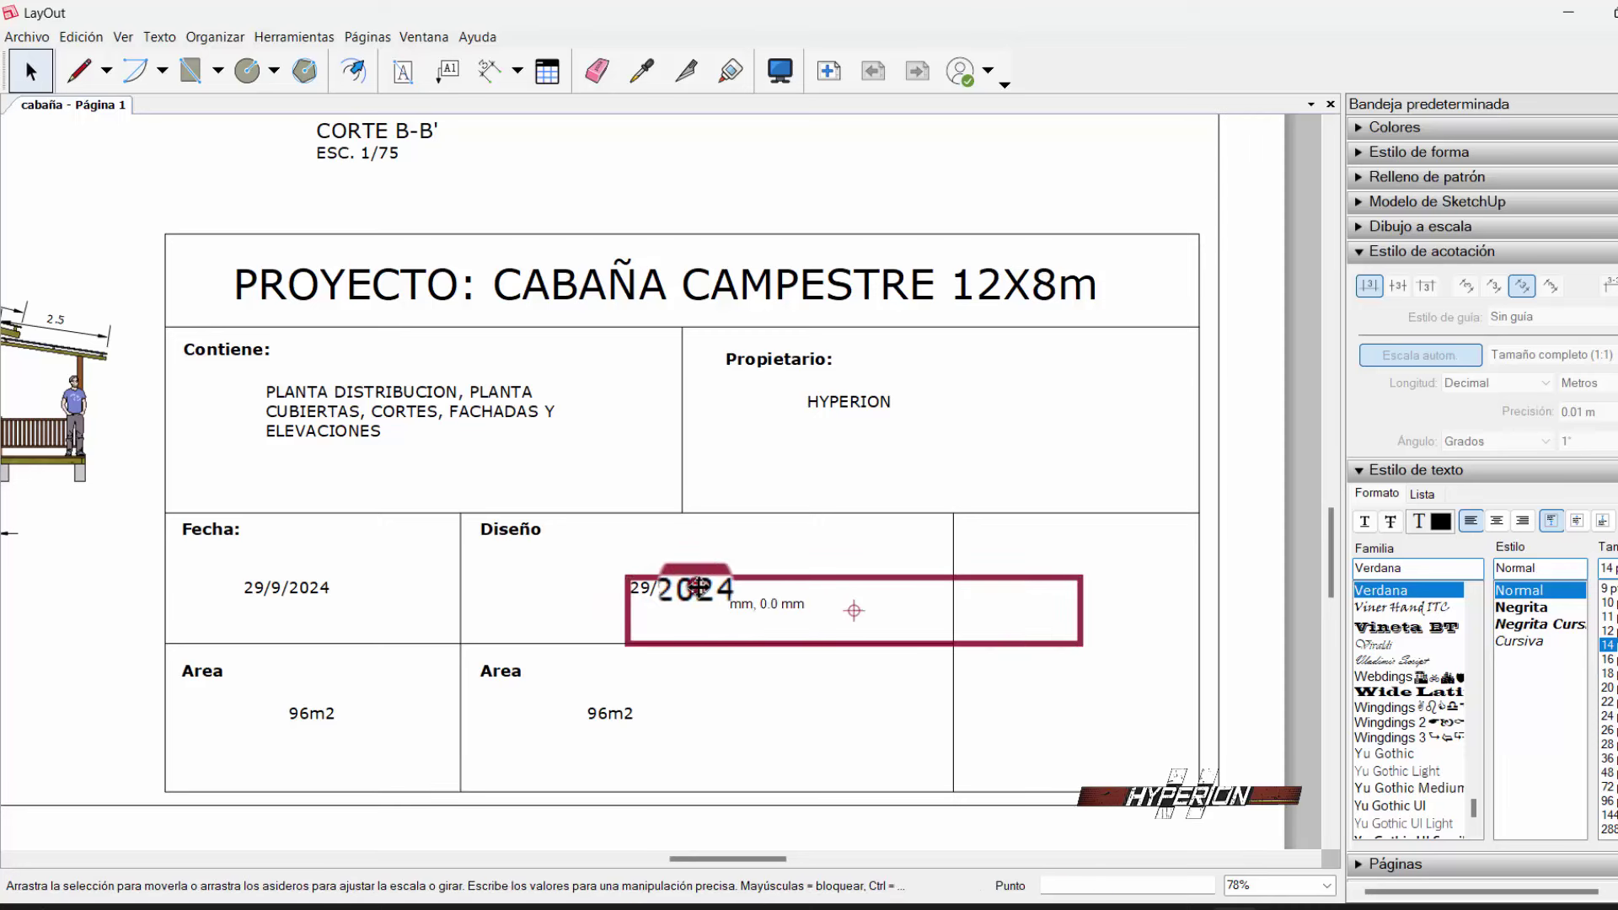
double_click(695, 586)
type("HYPERION")
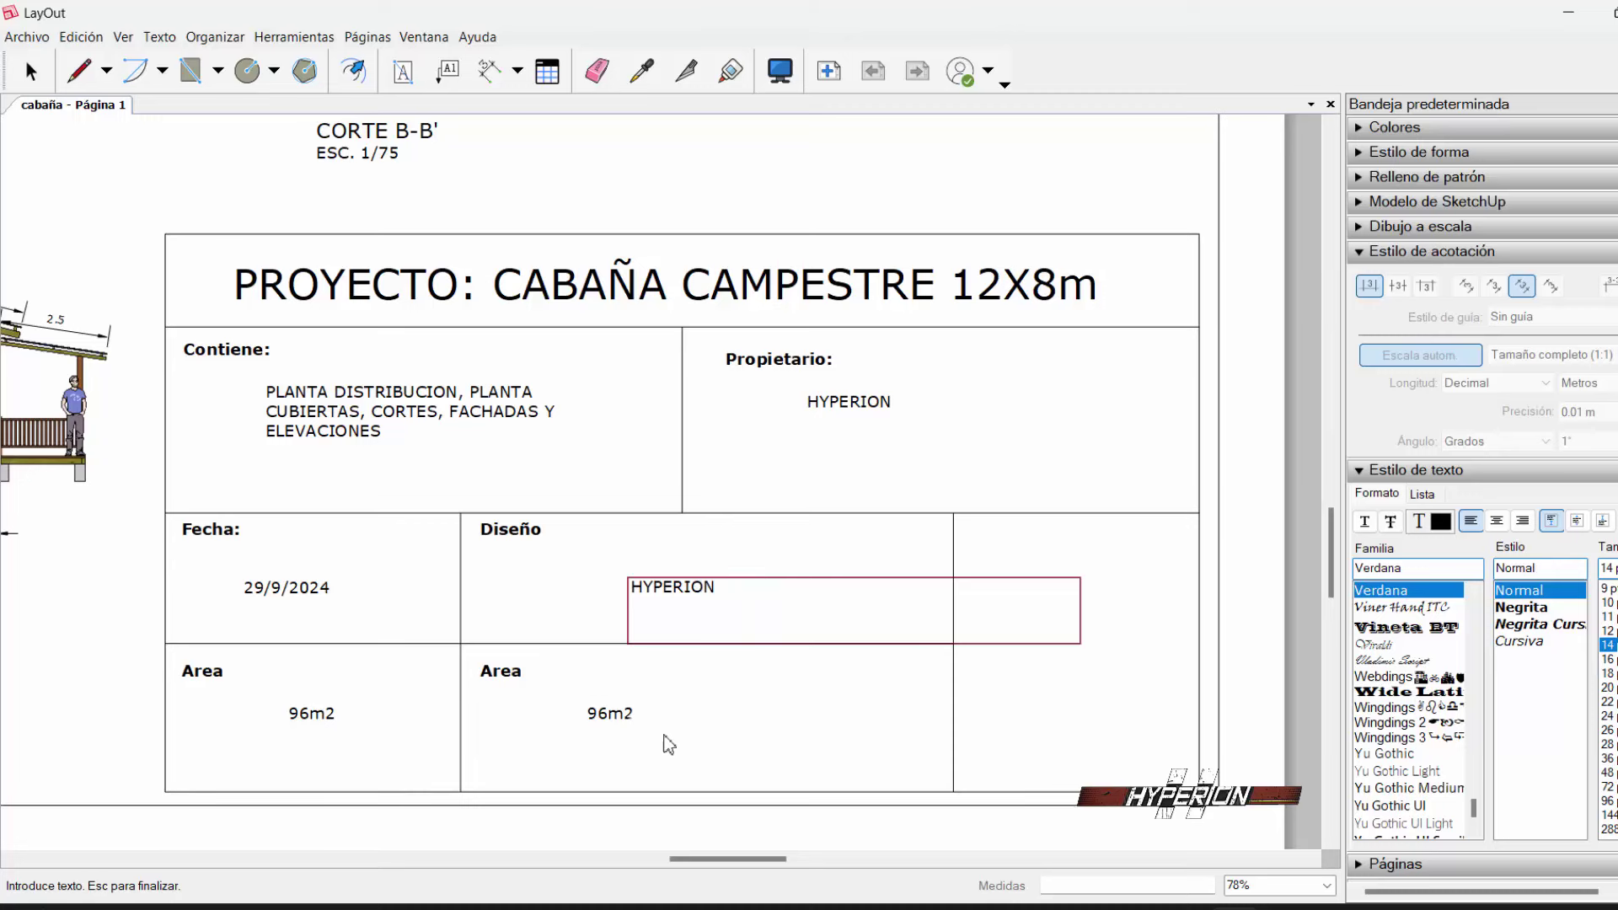
key("Escape")
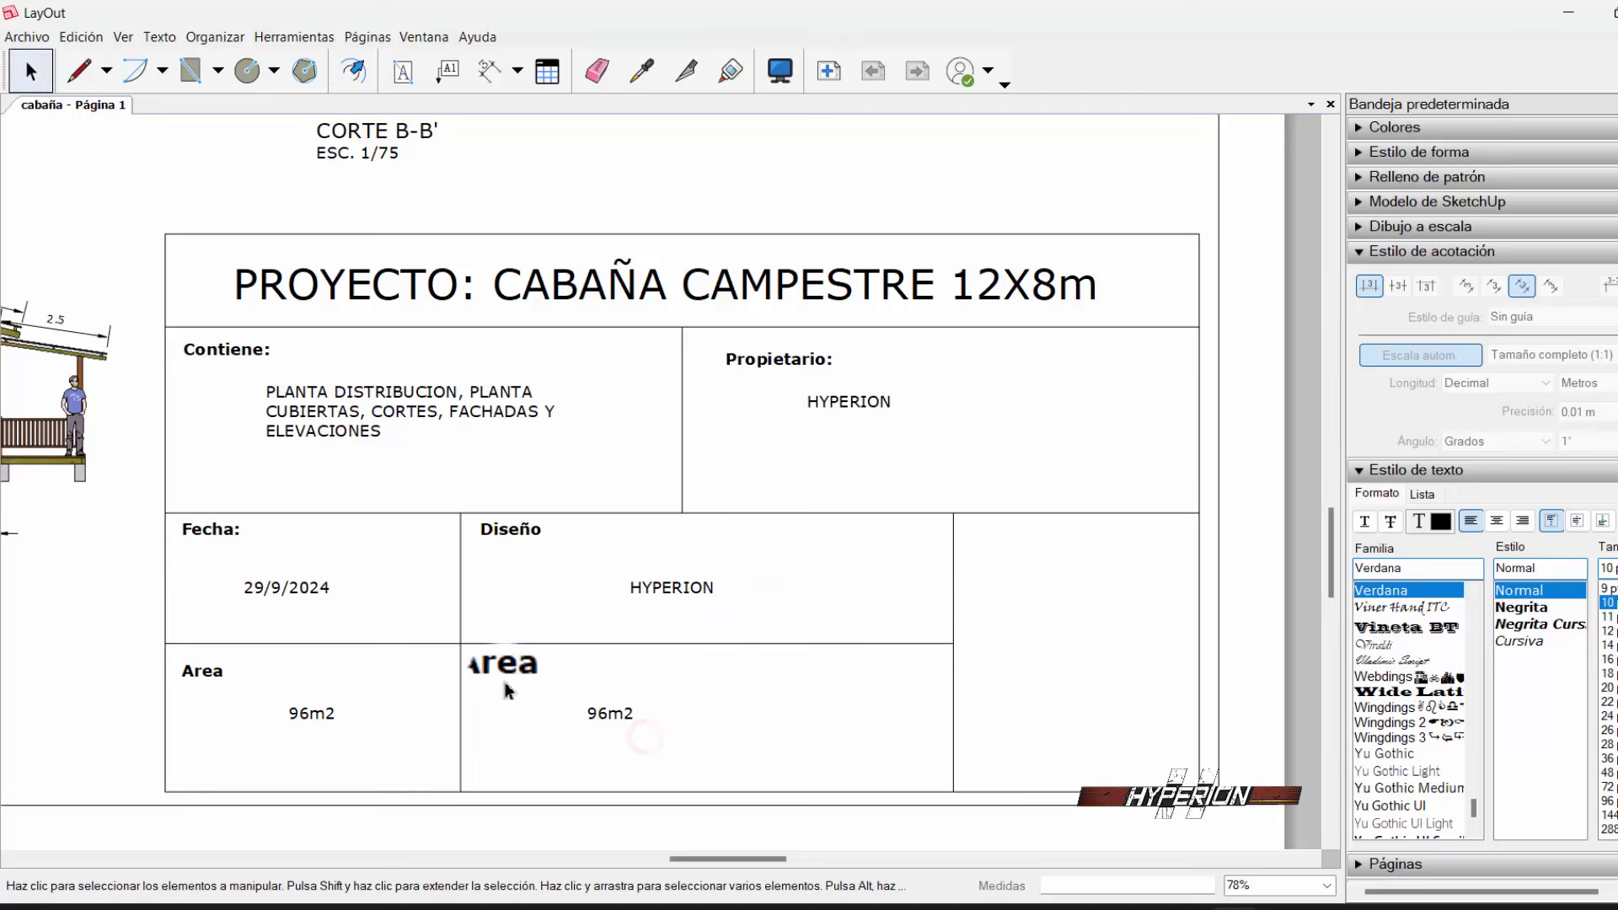
- Relabel the copied Area heading Reviso: and add a colon to make Diseño:
left_click(505, 672)
double_click(507, 672)
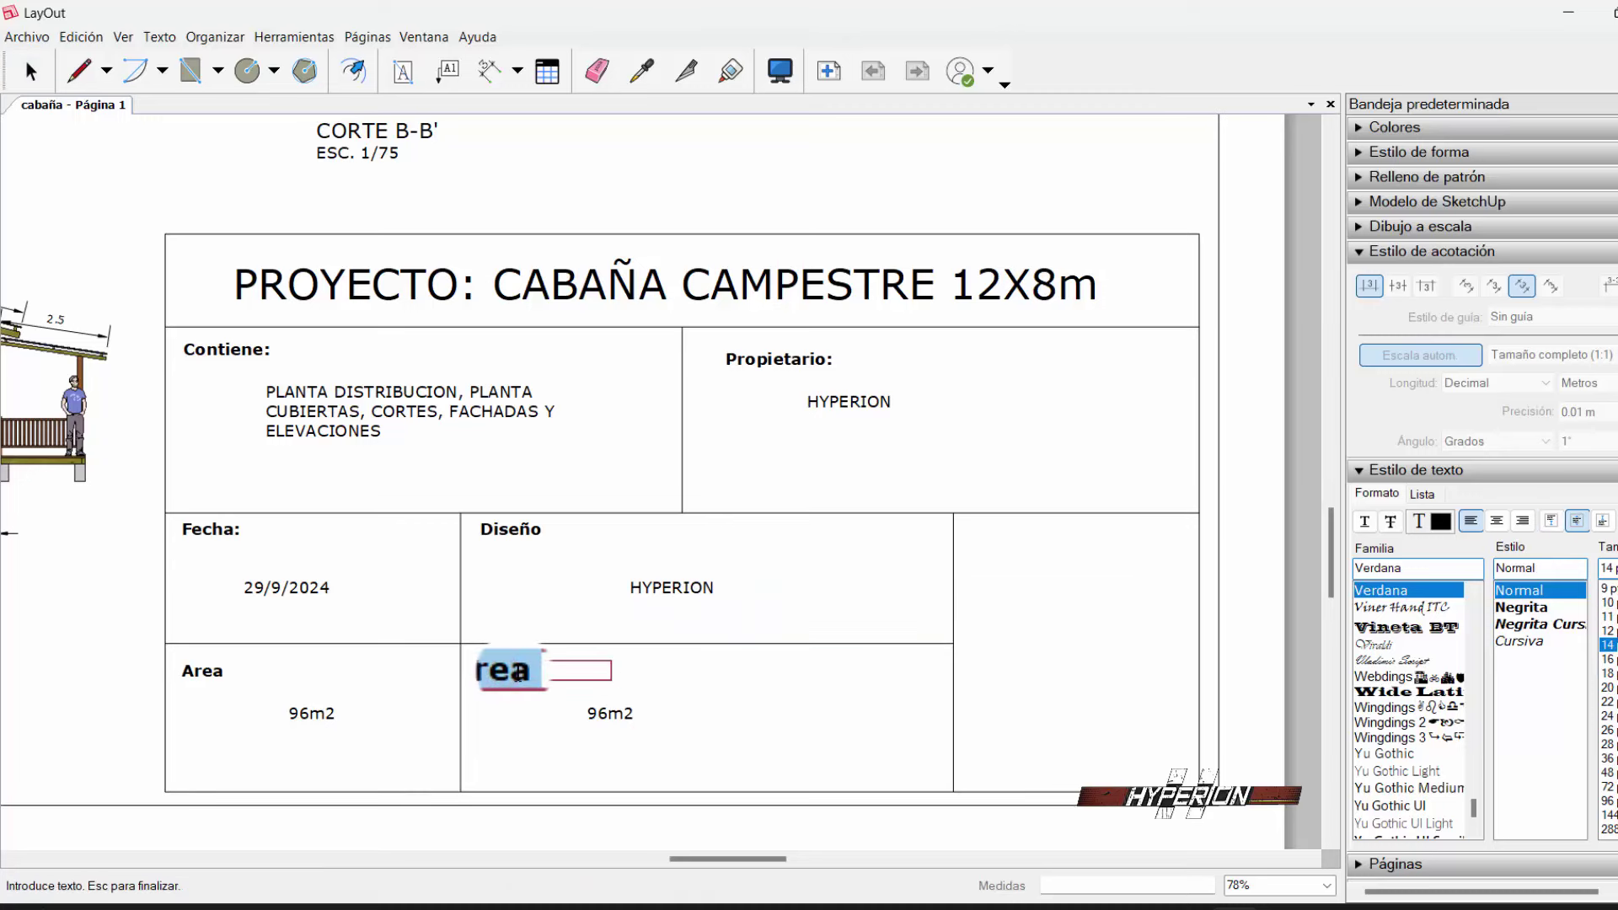
type("evis")
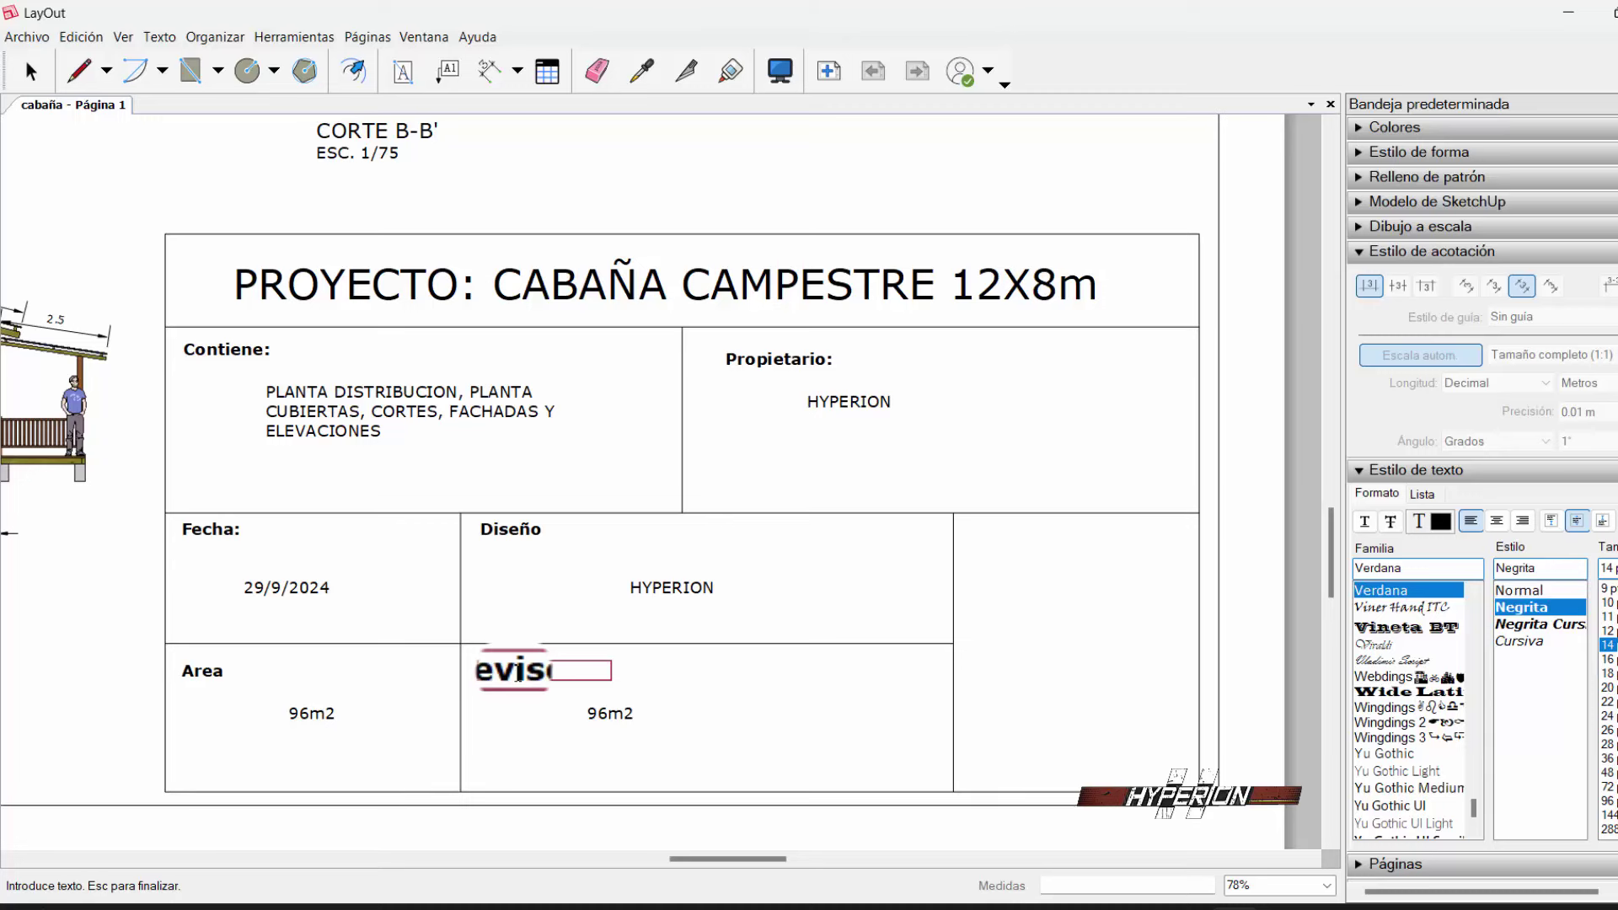
type("o:")
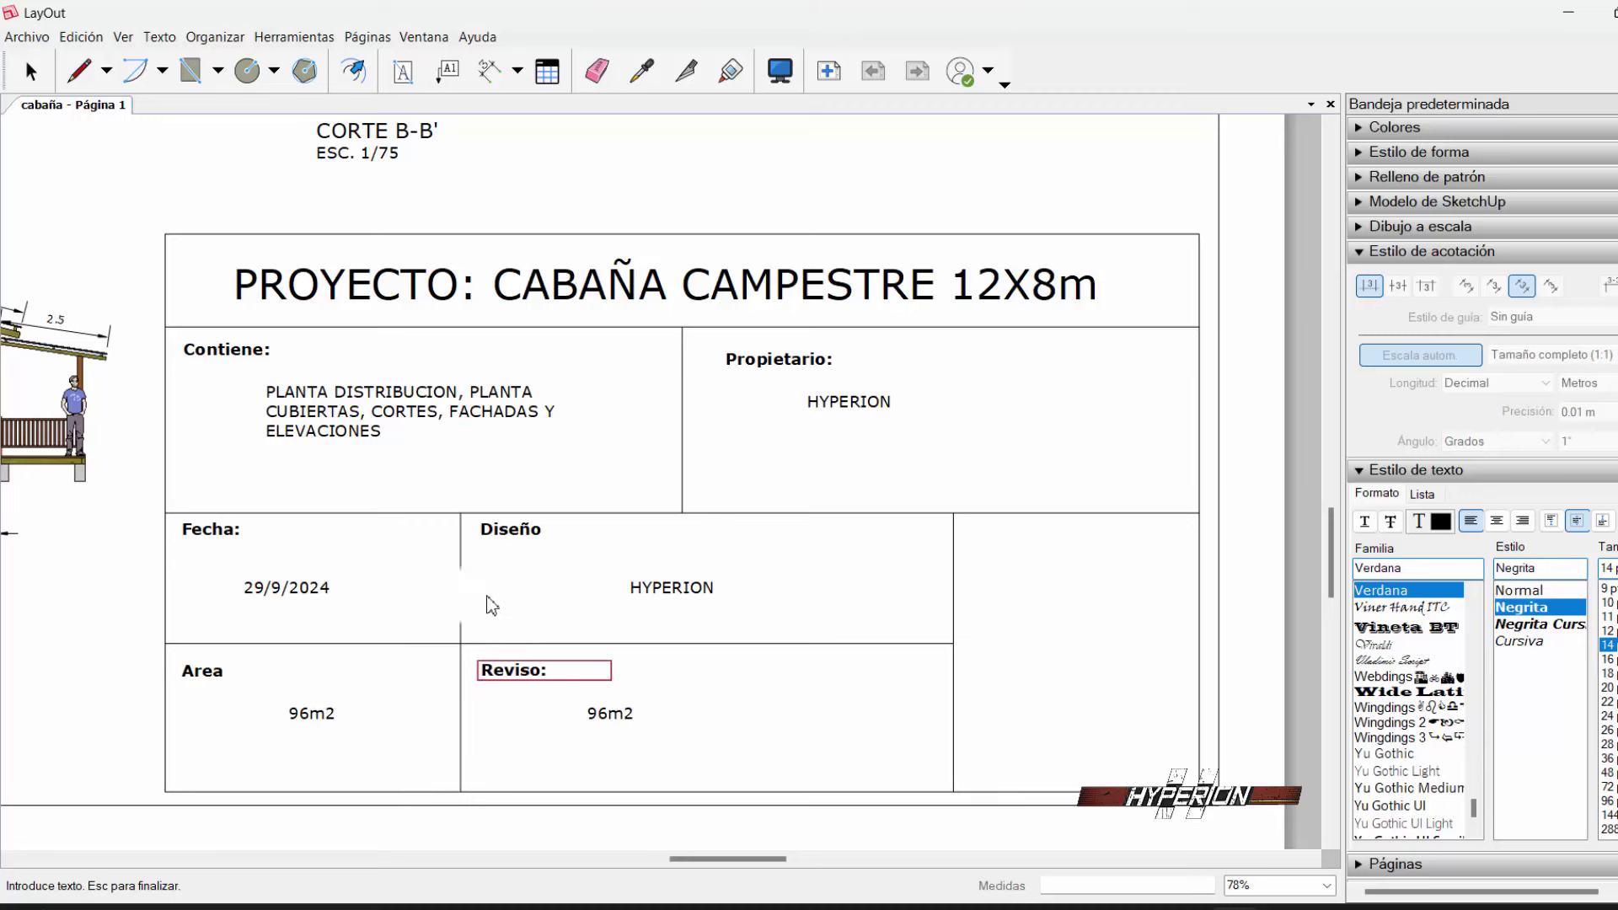
key("Escape")
left_click(536, 527)
double_click(536, 526)
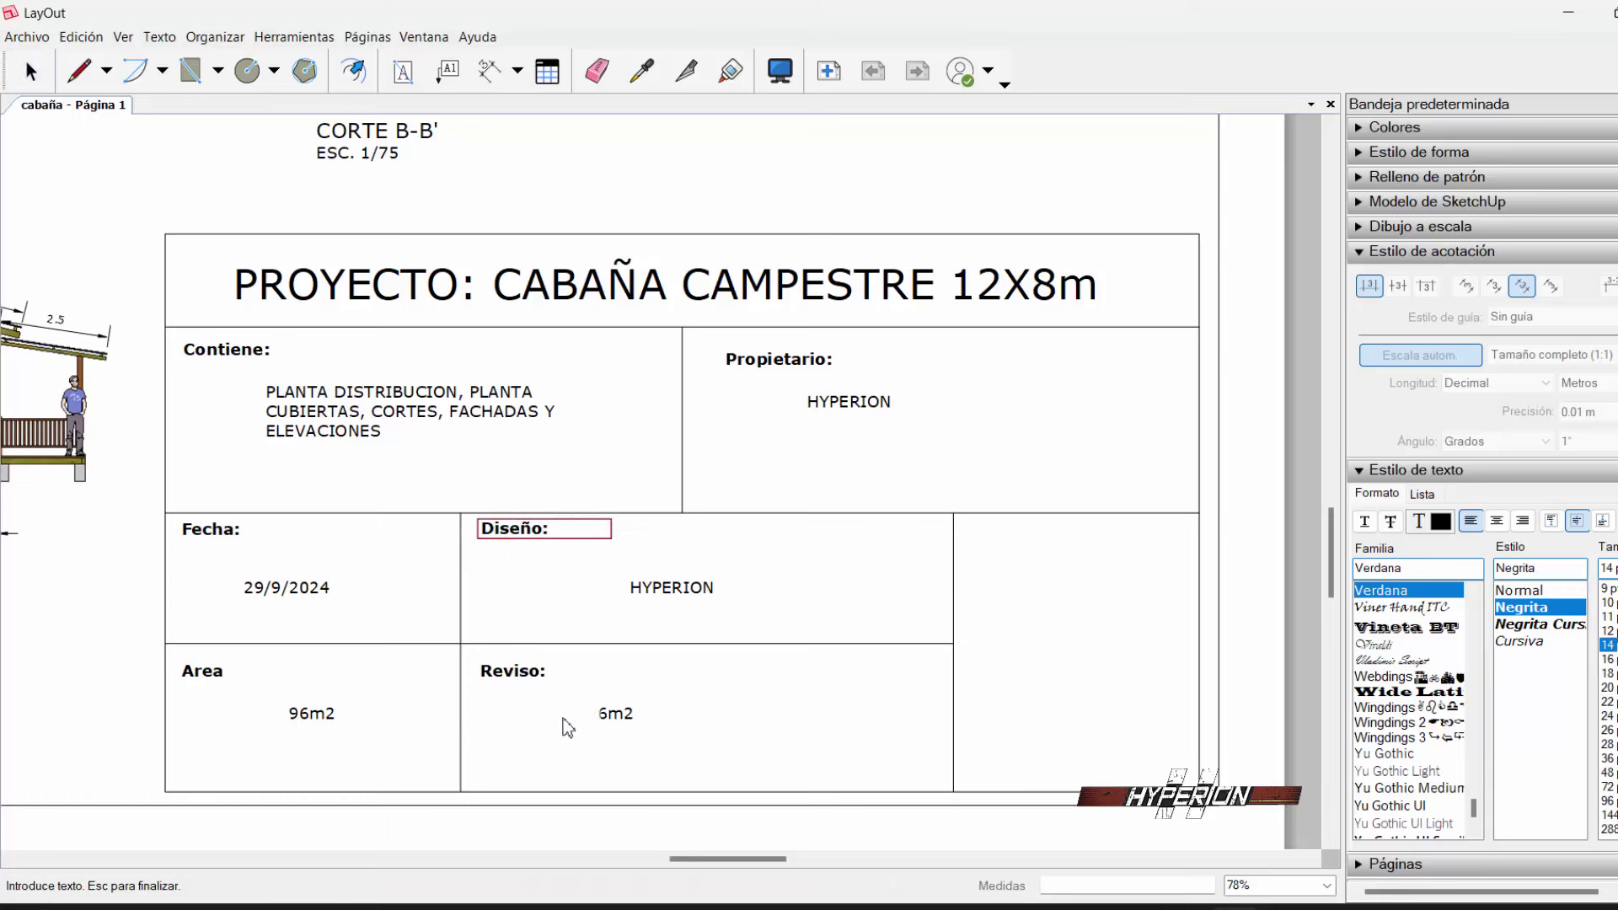
- Change the copied 96m2 value to VoBo and move it lower in its cell
left_click(606, 708)
double_click(616, 712)
type("VoBo")
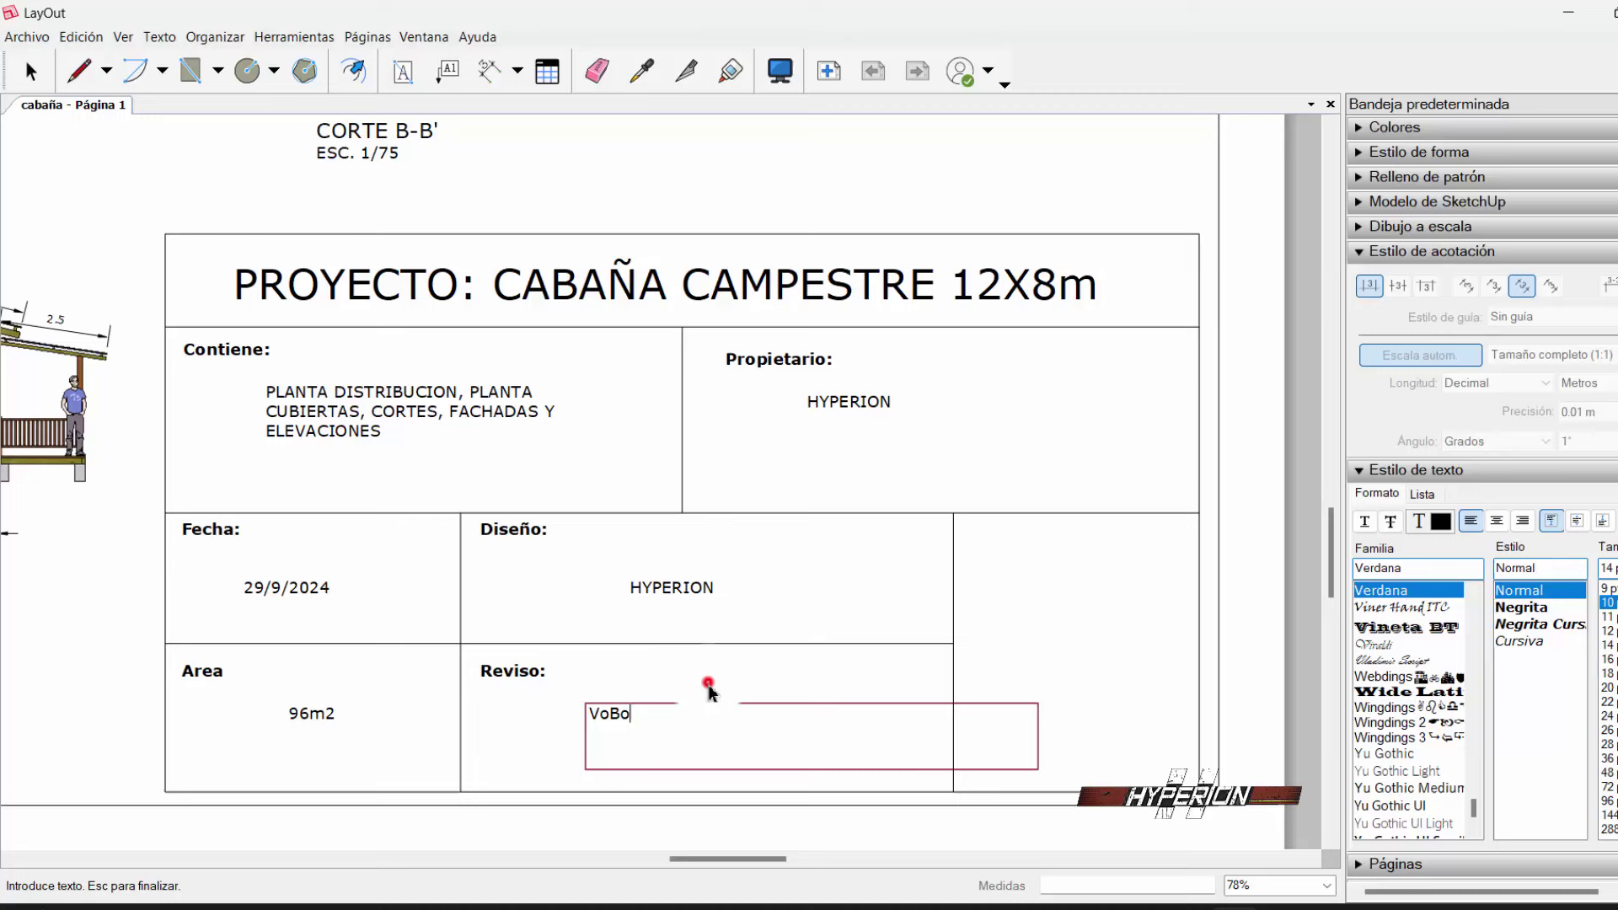
key("Escape")
left_click(642, 689)
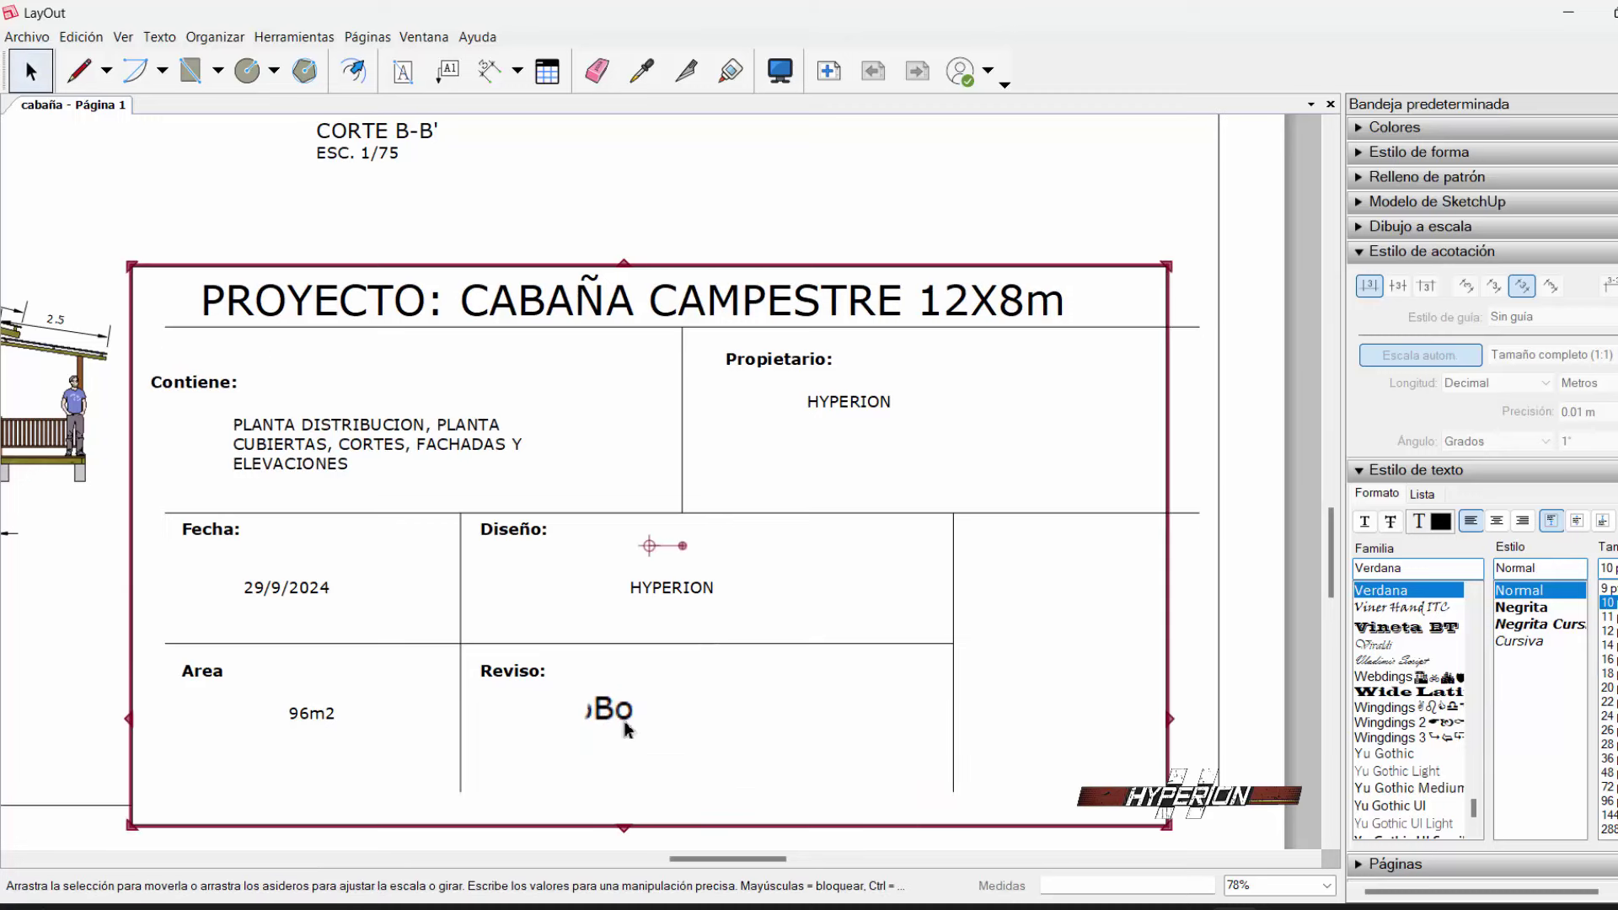
key("ctrl+z")
key("ctrl+z")
key("ctrl+z")
key("ctrl+z")
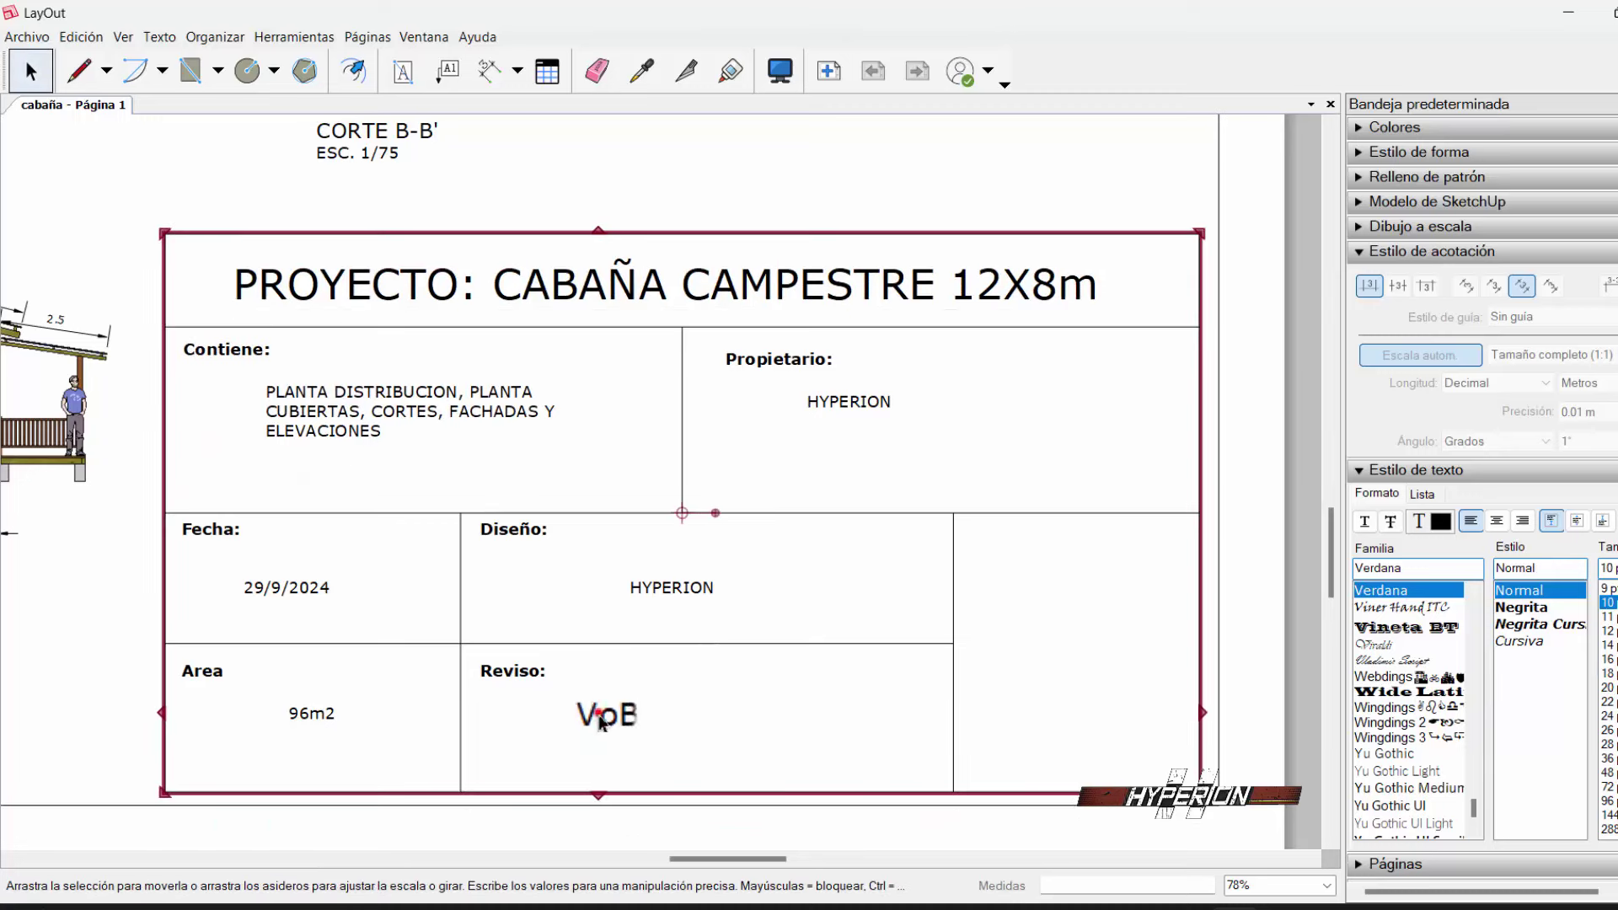
key("ctrl+z")
left_click_drag(618, 716, 650, 759)
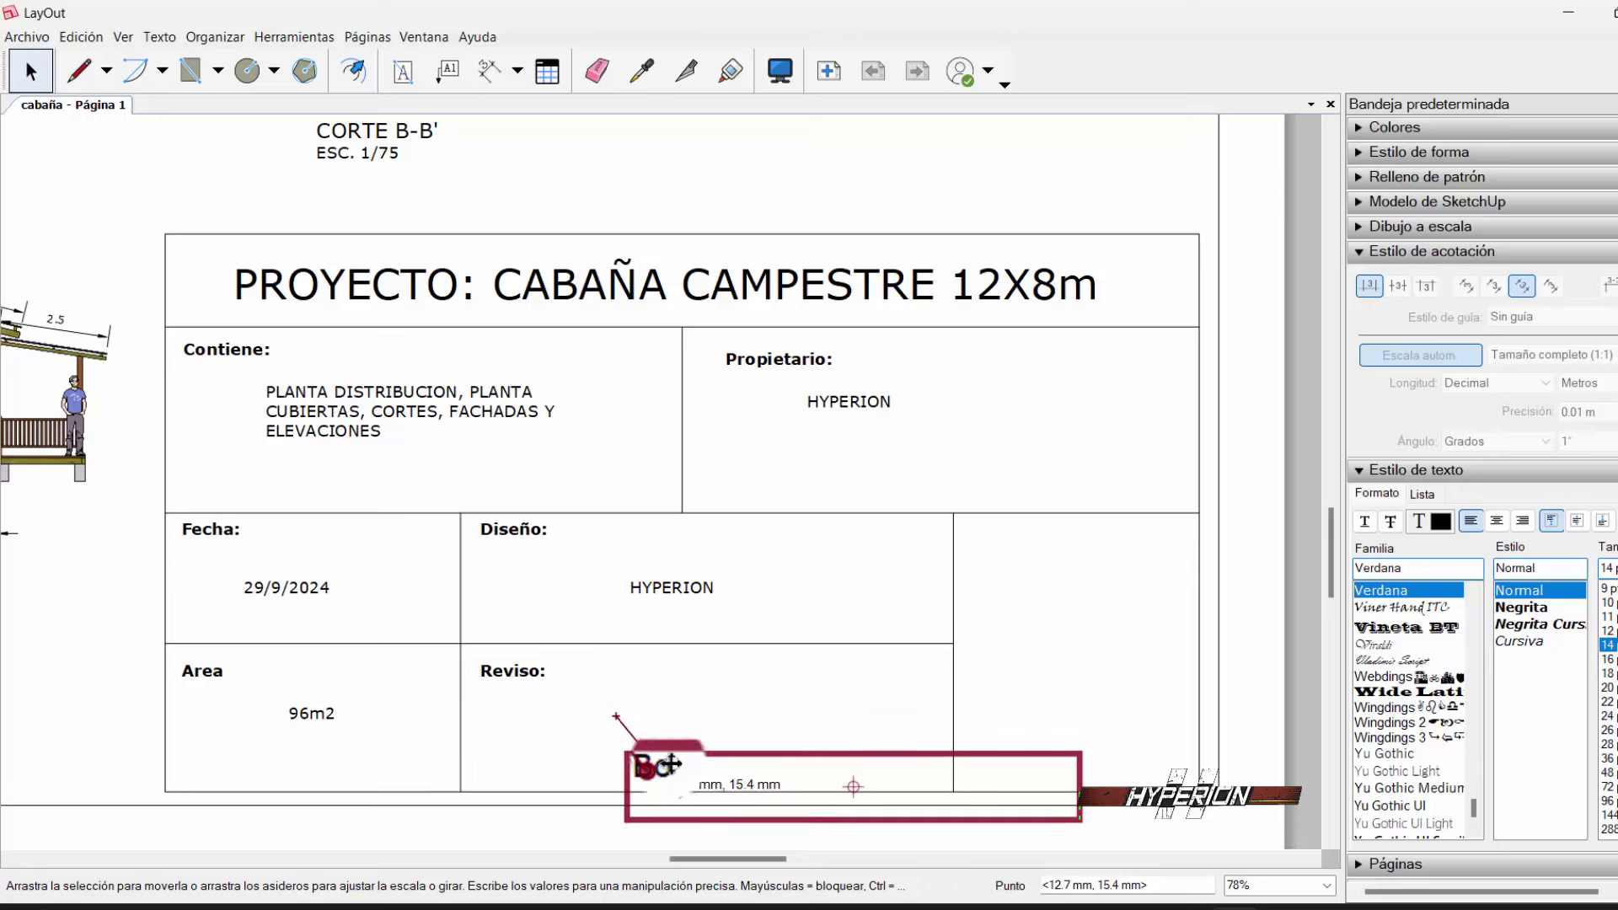
key("ctrl+z")
- Copy the Diseño: label into the empty right-hand cell
left_click(813, 716)
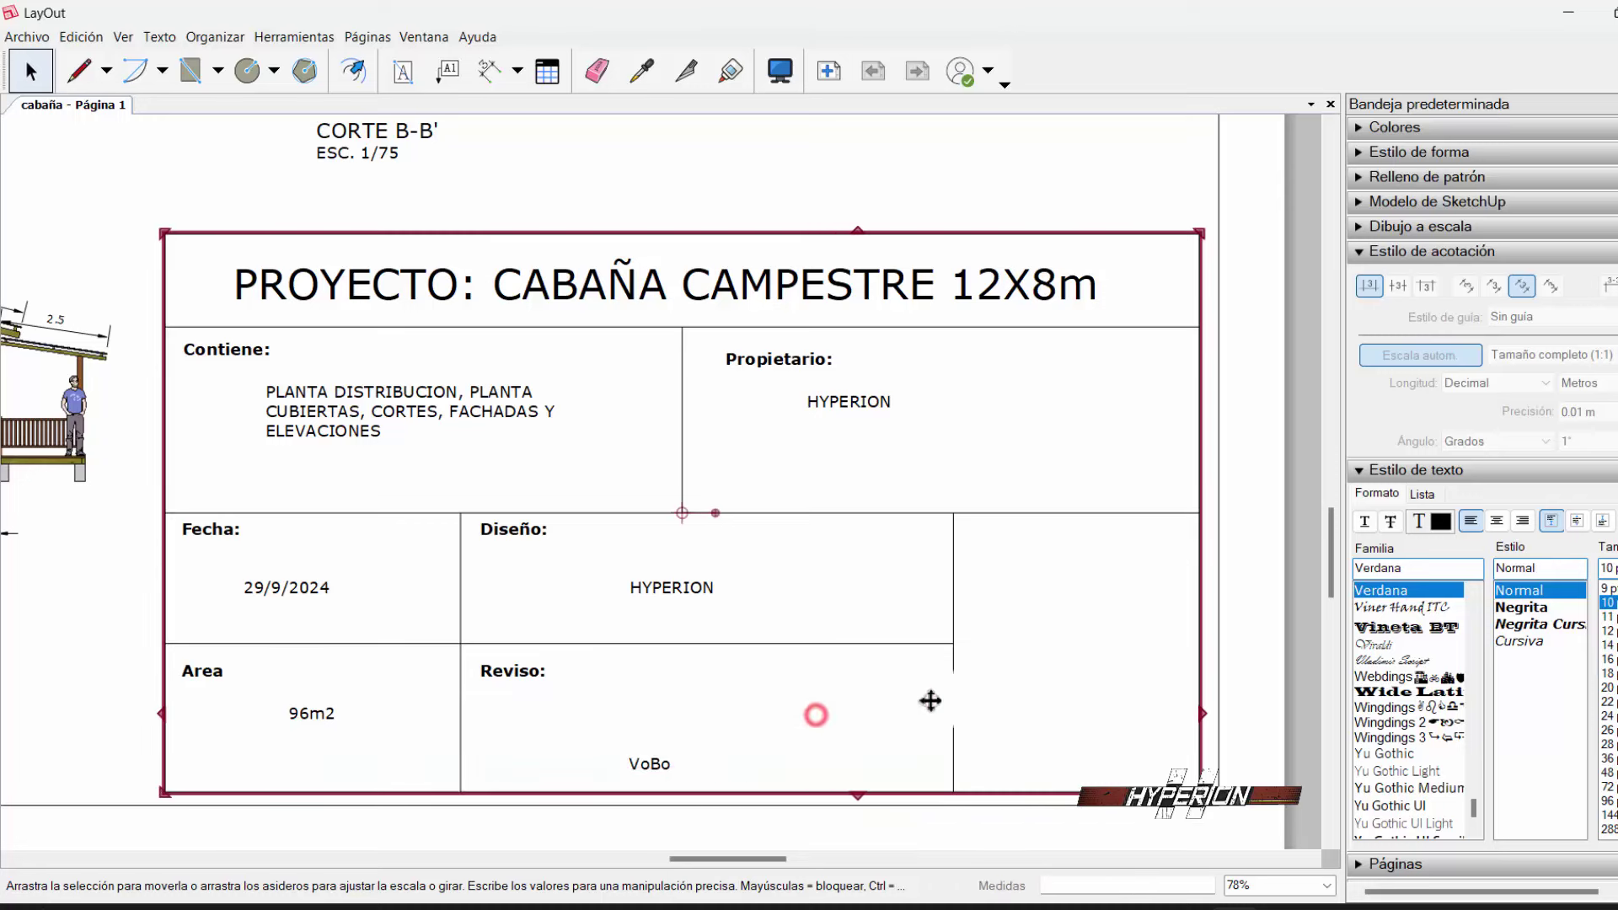
double_click(689, 586)
left_click(552, 553)
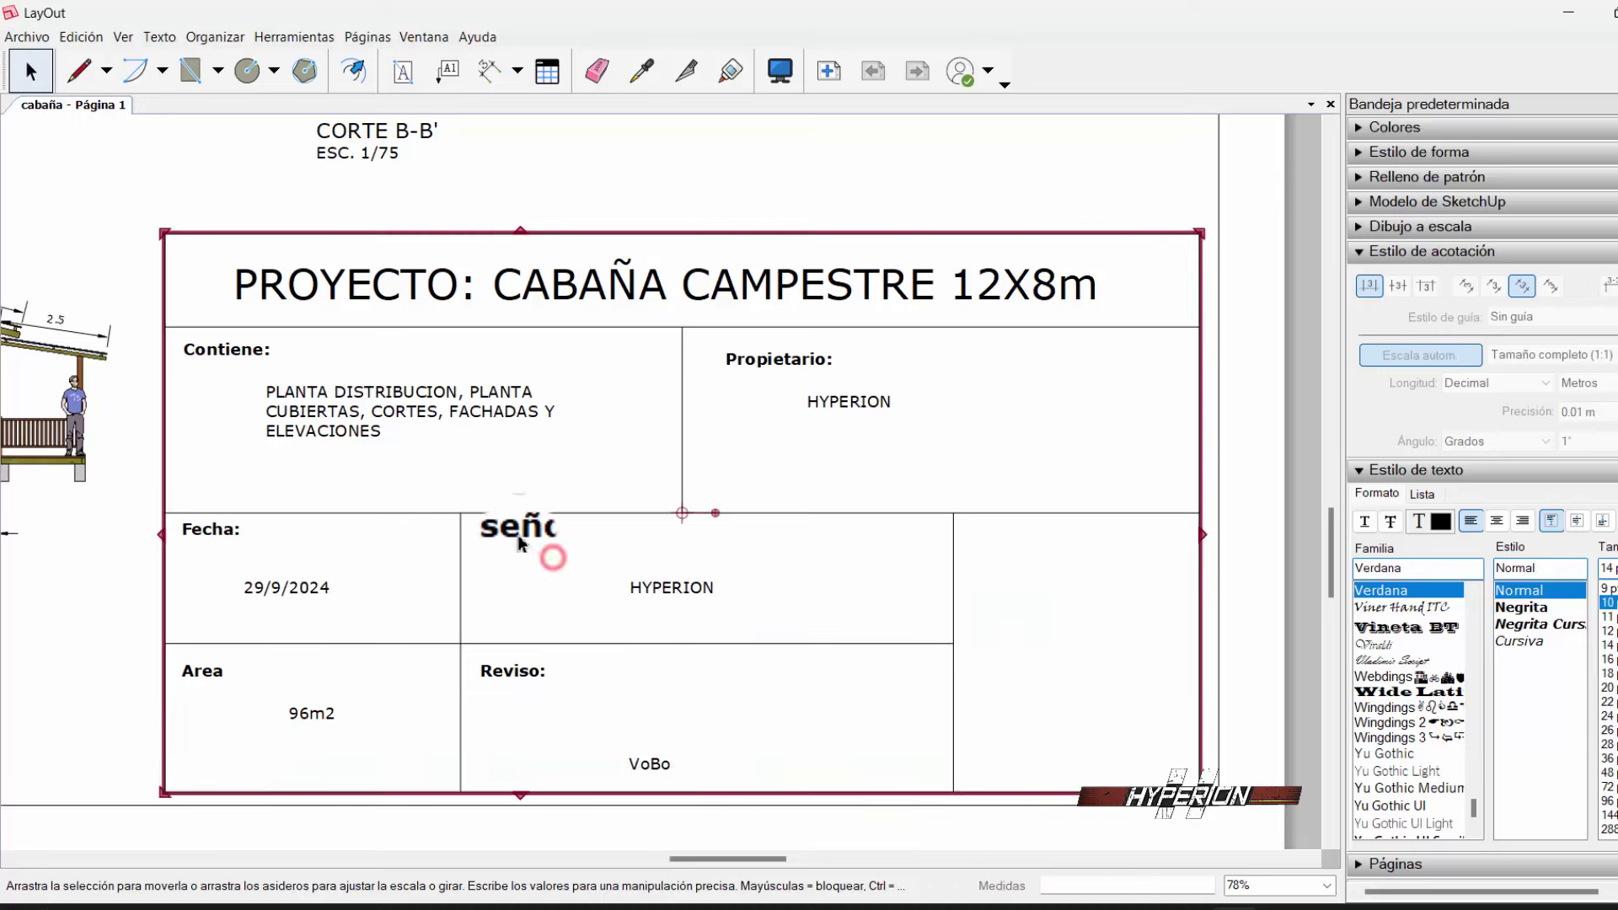
double_click(520, 531)
left_click_drag(520, 531, 1006, 537)
- Relabel the right-cell copy PLANO: and copy it below as the sheet number 1
double_click(1006, 537)
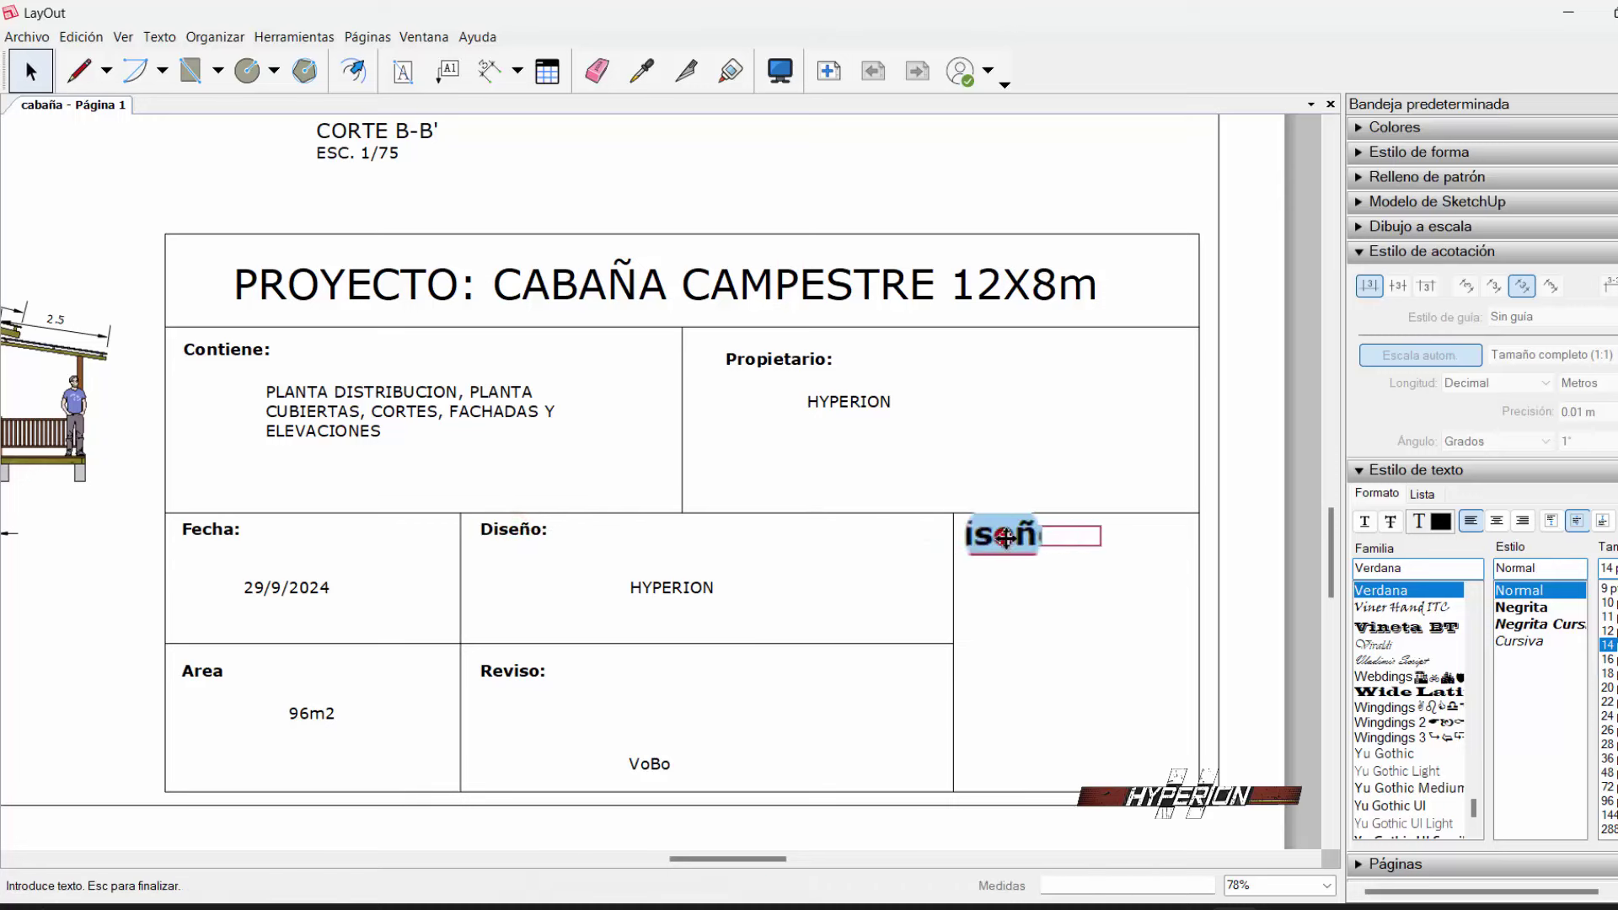
type("PLANO:")
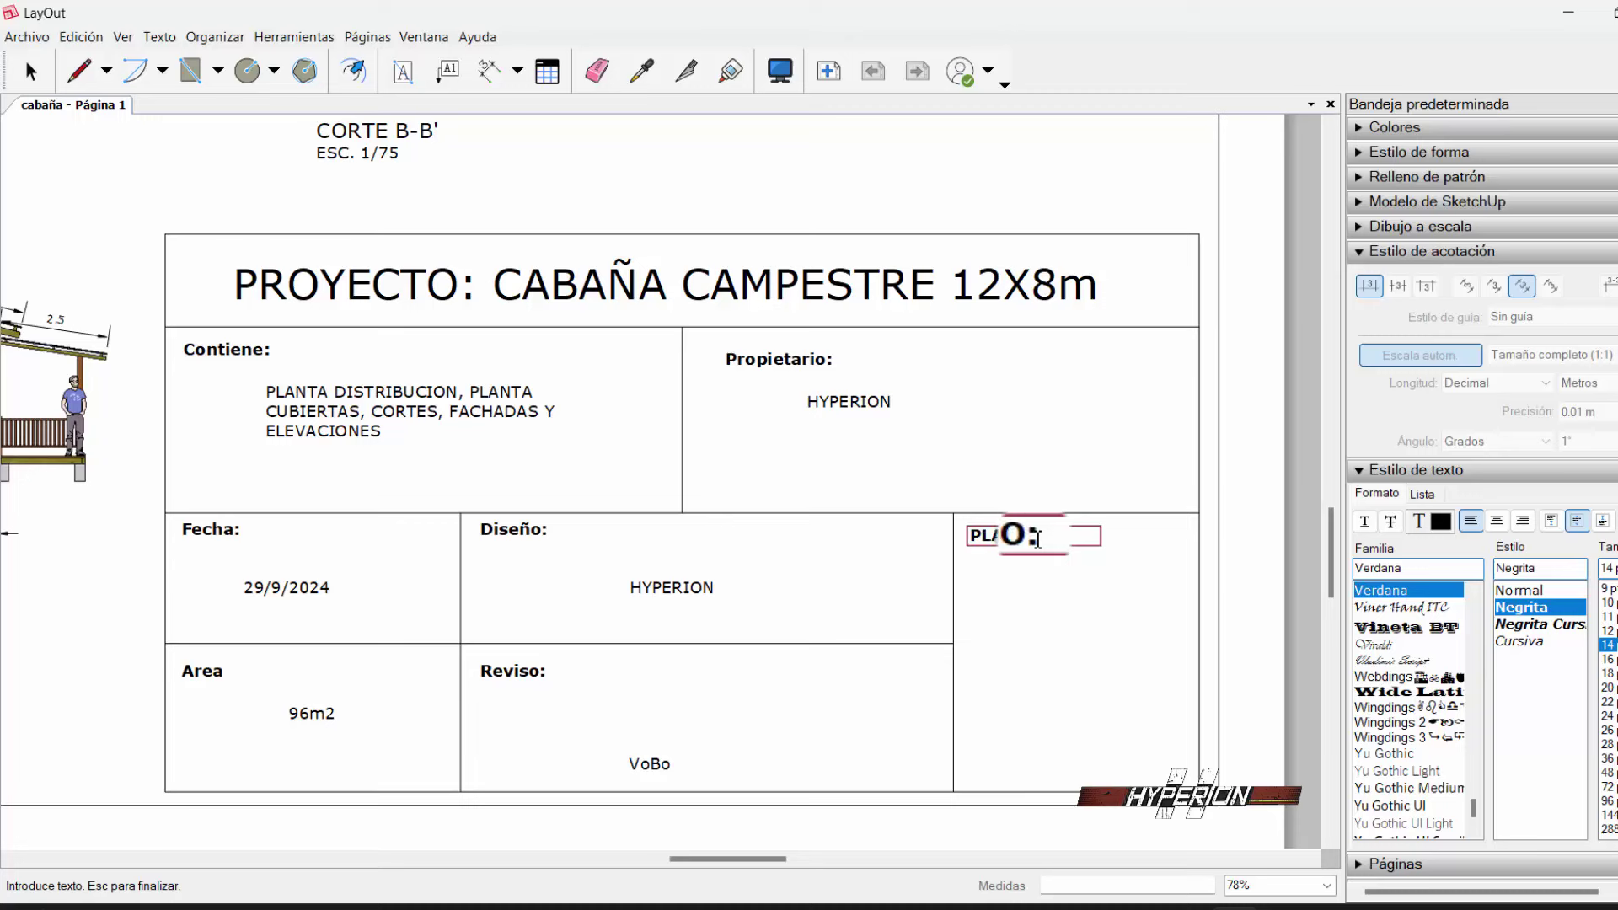
key("Escape")
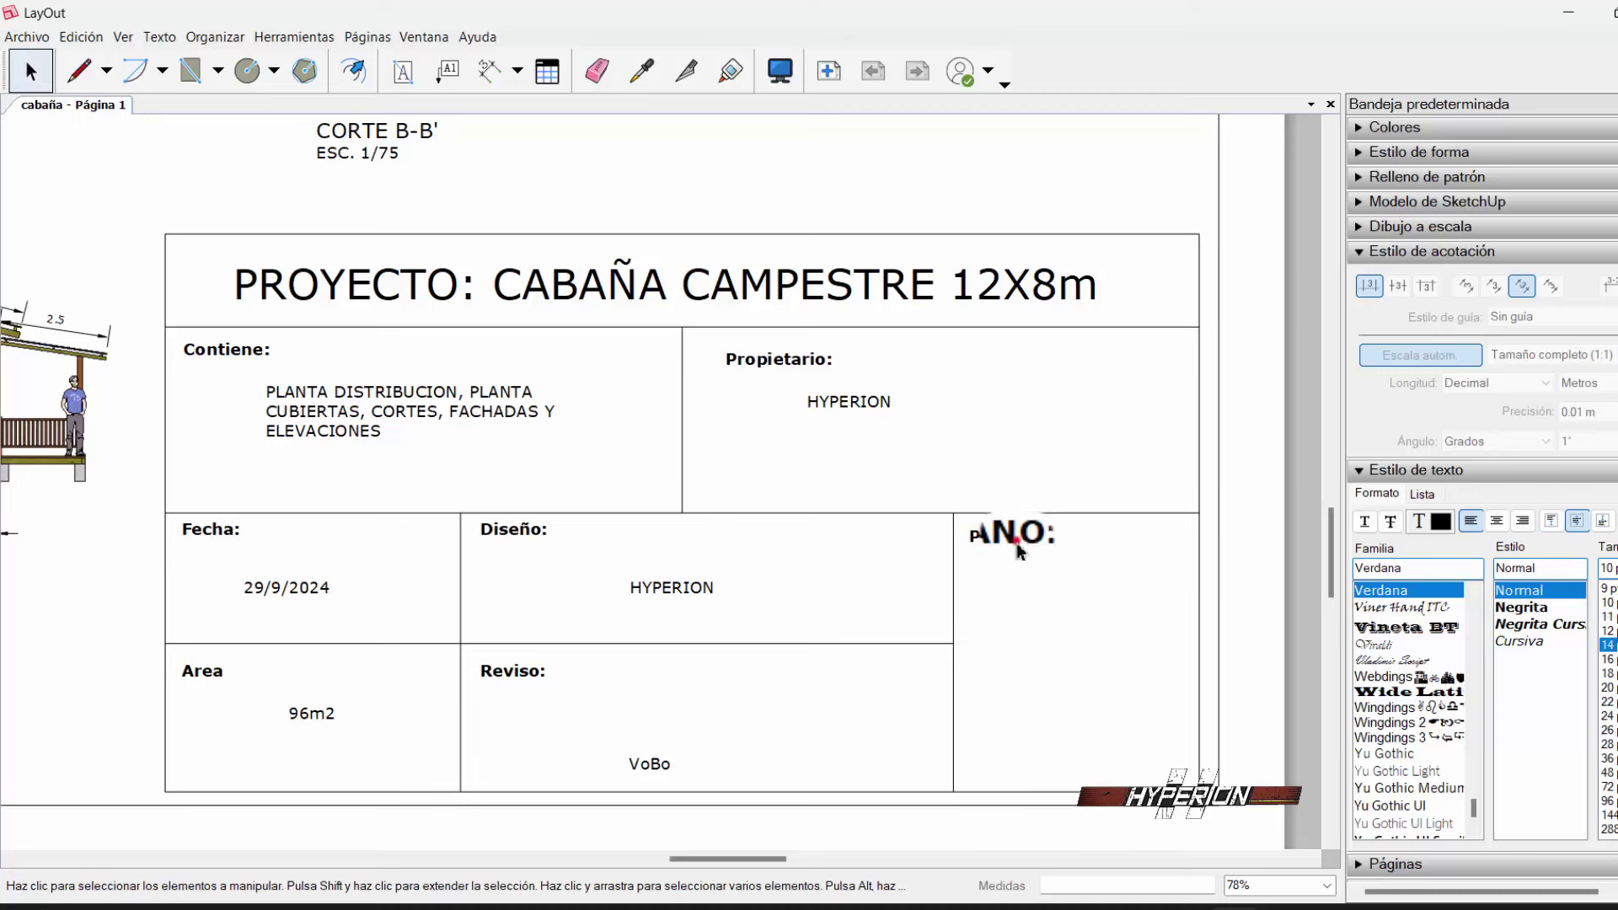
left_click_drag(1019, 537, 1024, 634, "ctrl")
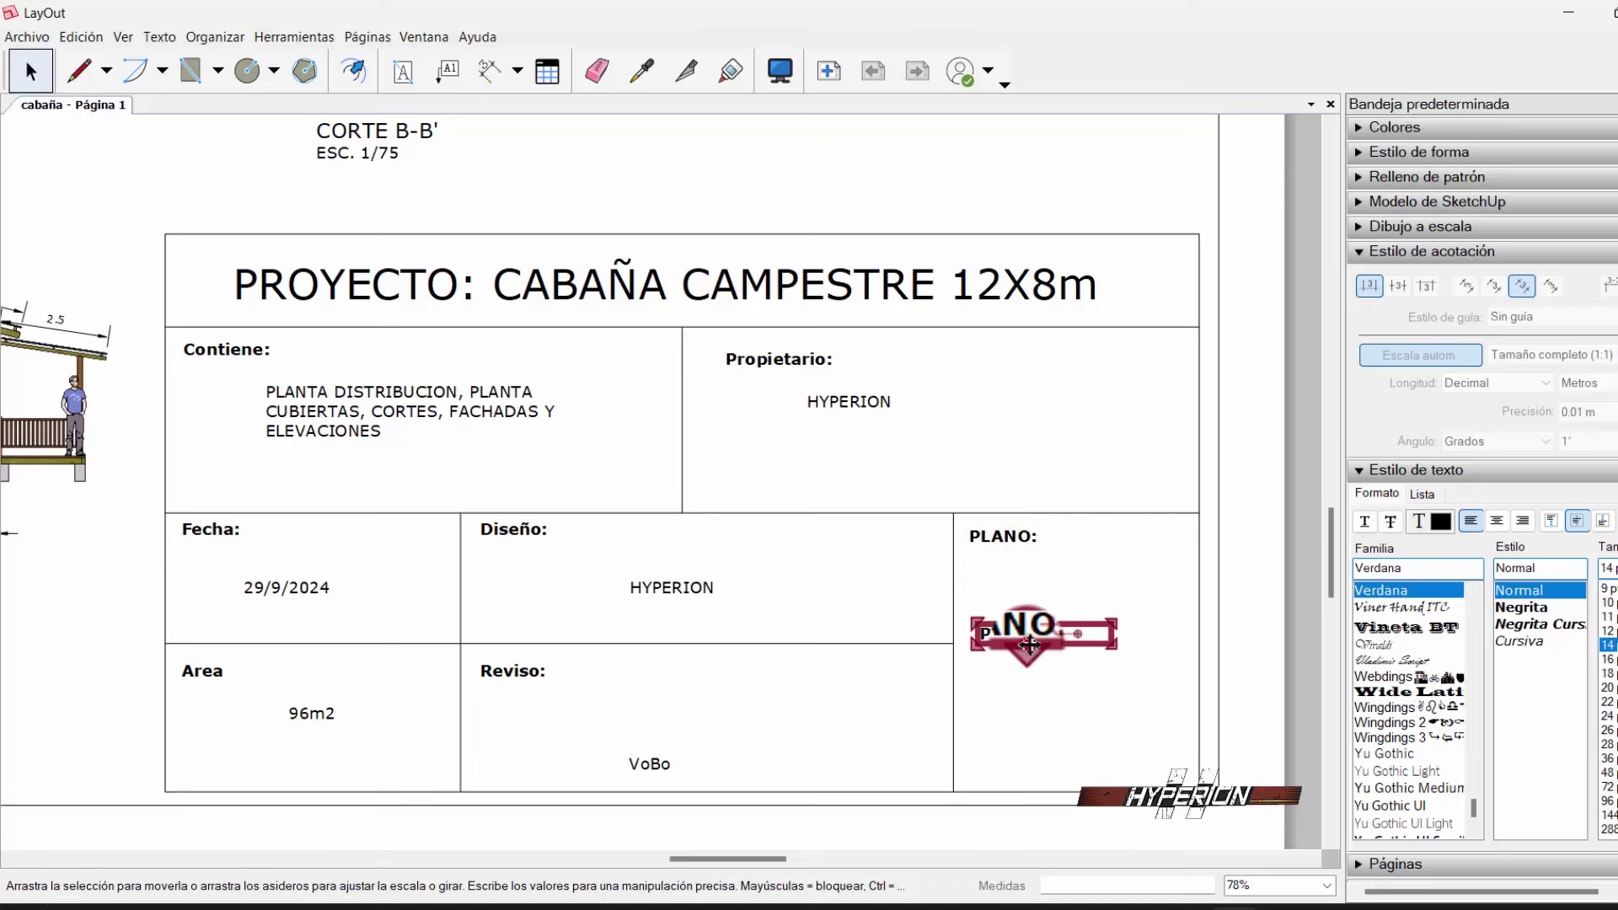
double_click(1025, 638)
type("1")
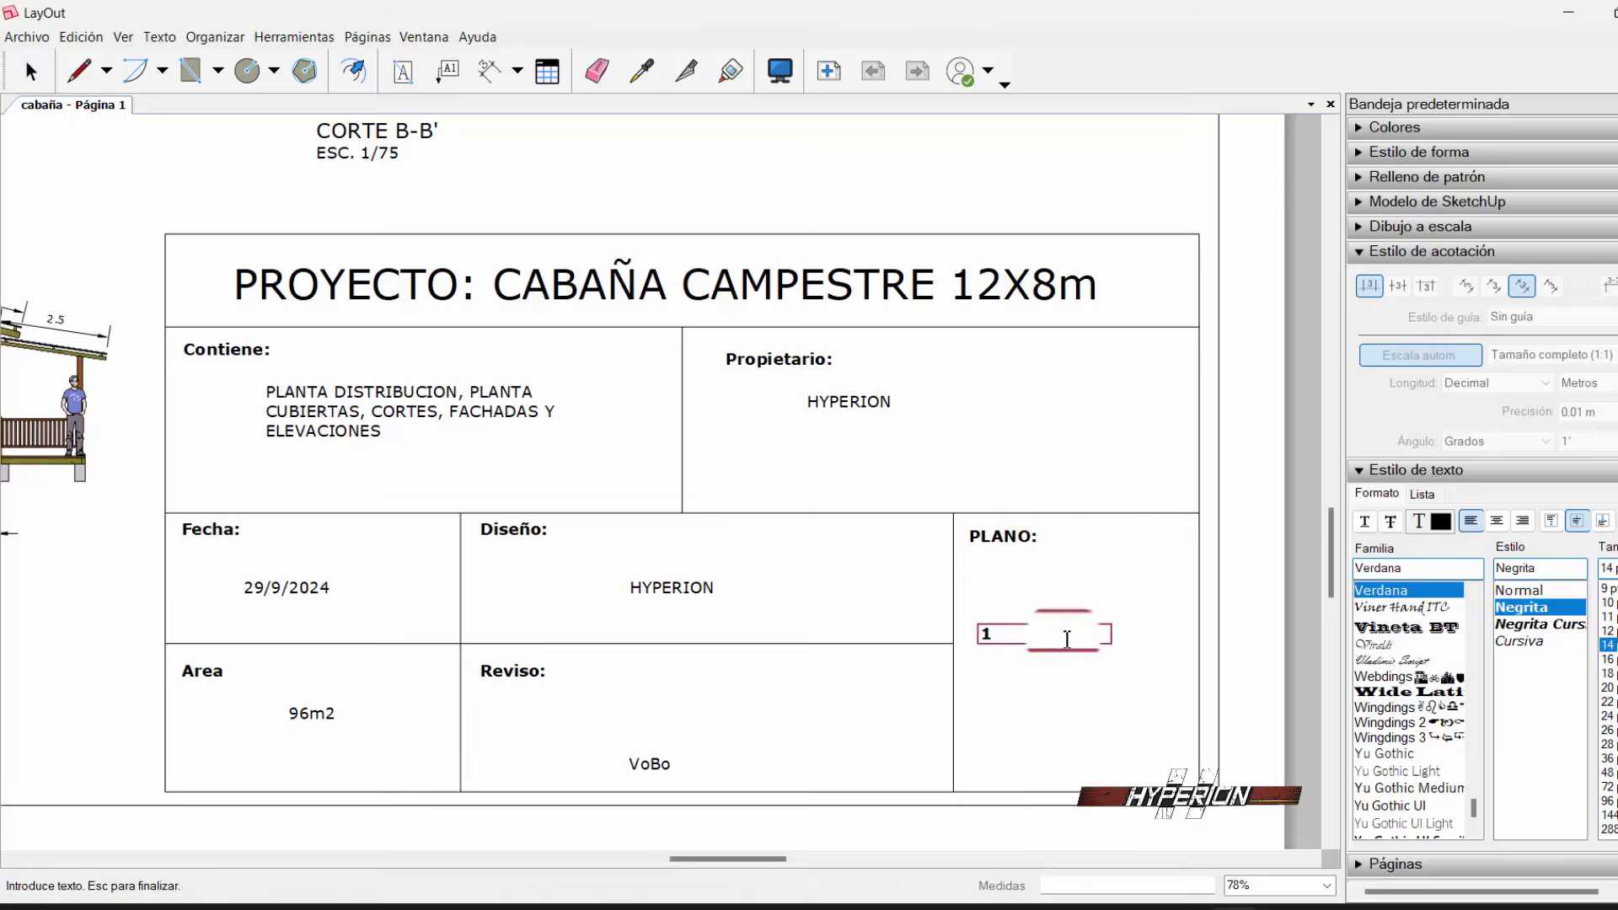
double_click(1072, 639)
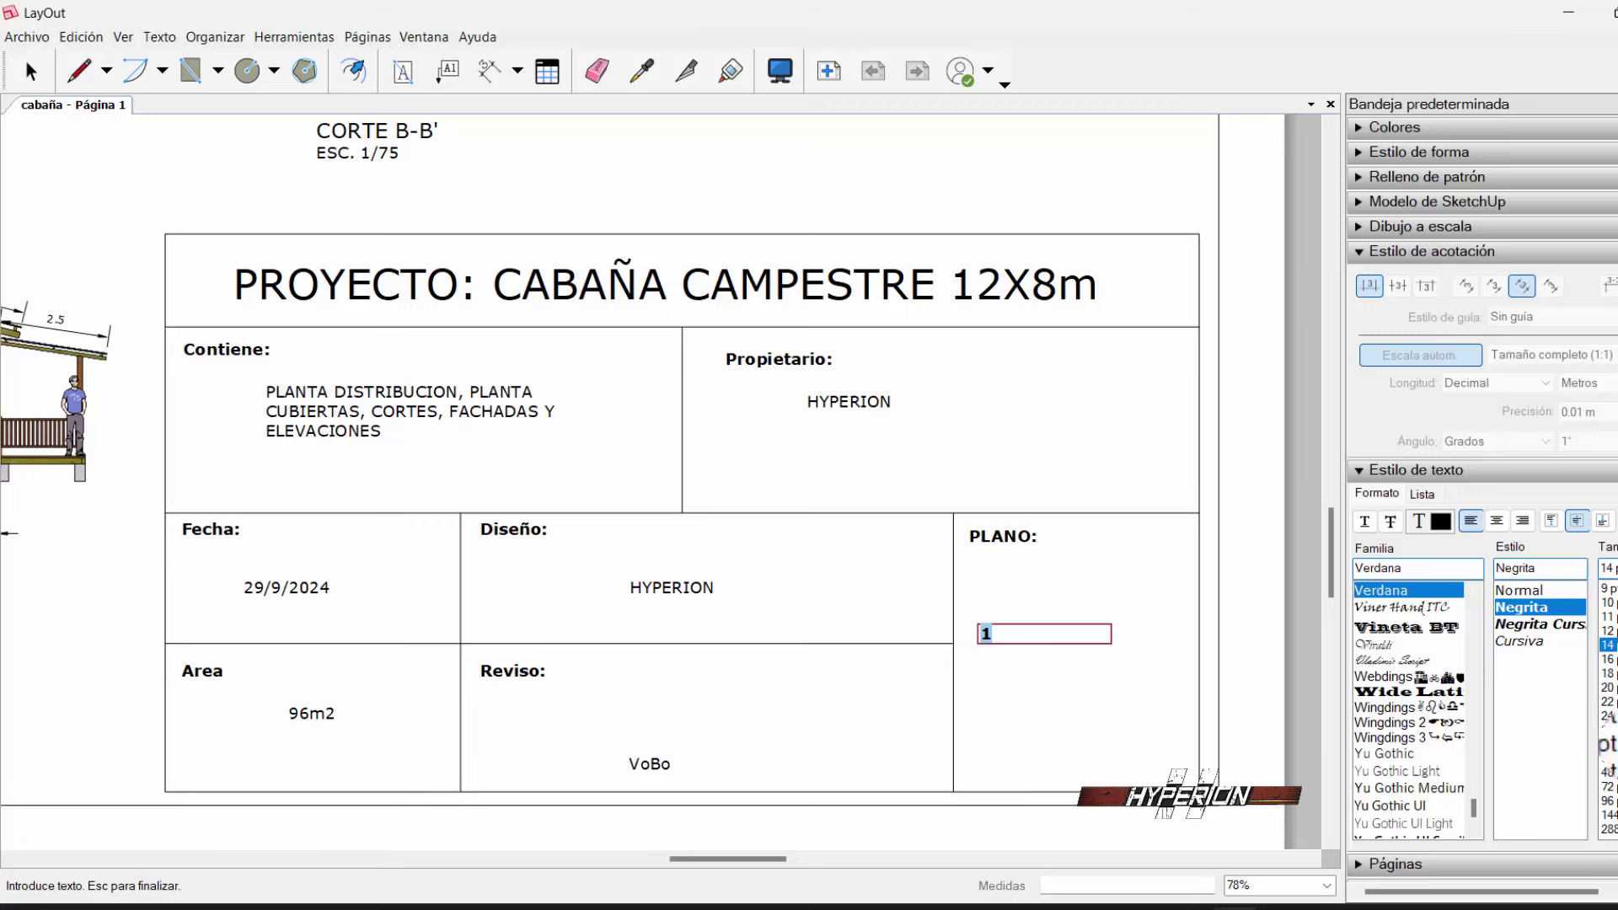
left_click(1109, 549)
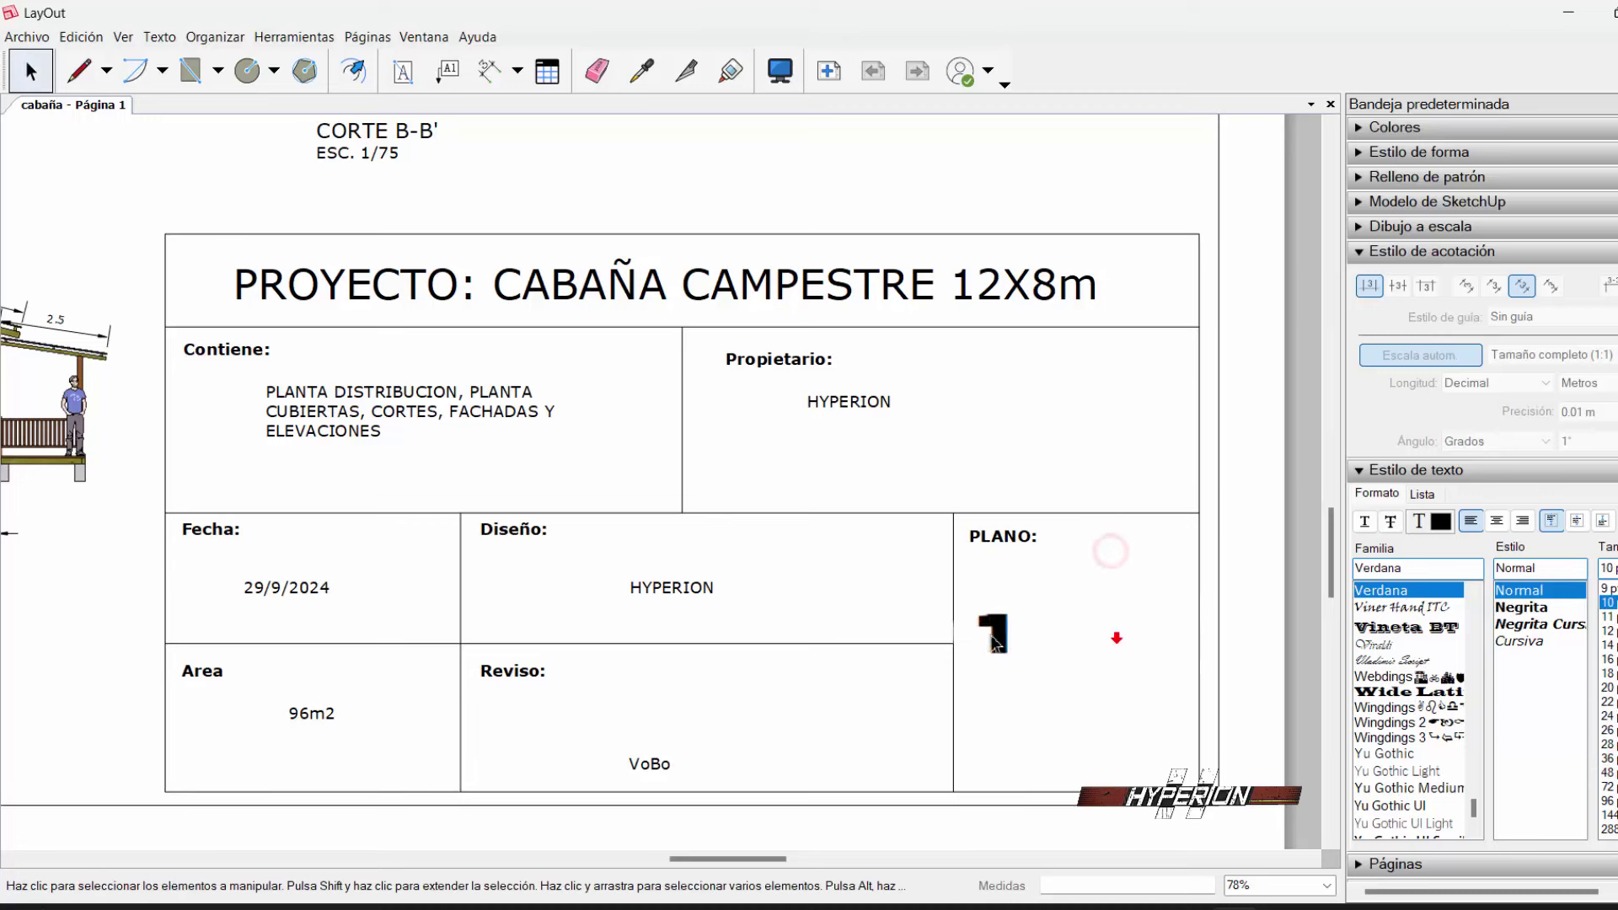
- Position the 1 sheet number at the upper left of the PLANO cell
left_click(993, 632)
left_click_drag(995, 633, 1021, 604)
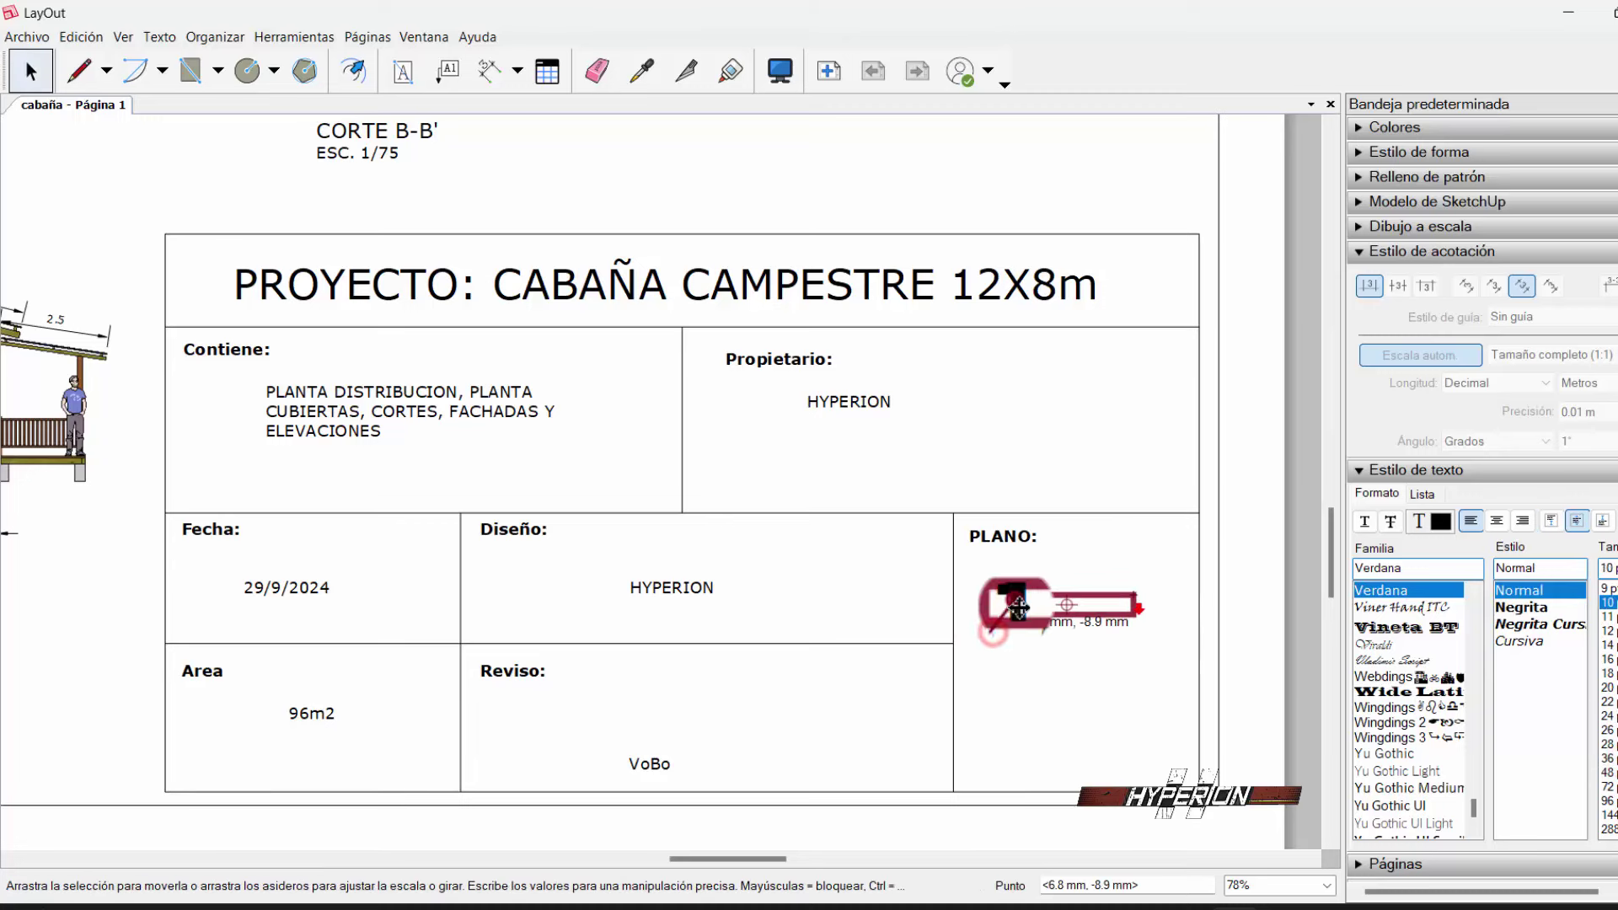
left_click(1038, 663)
left_click(1015, 605)
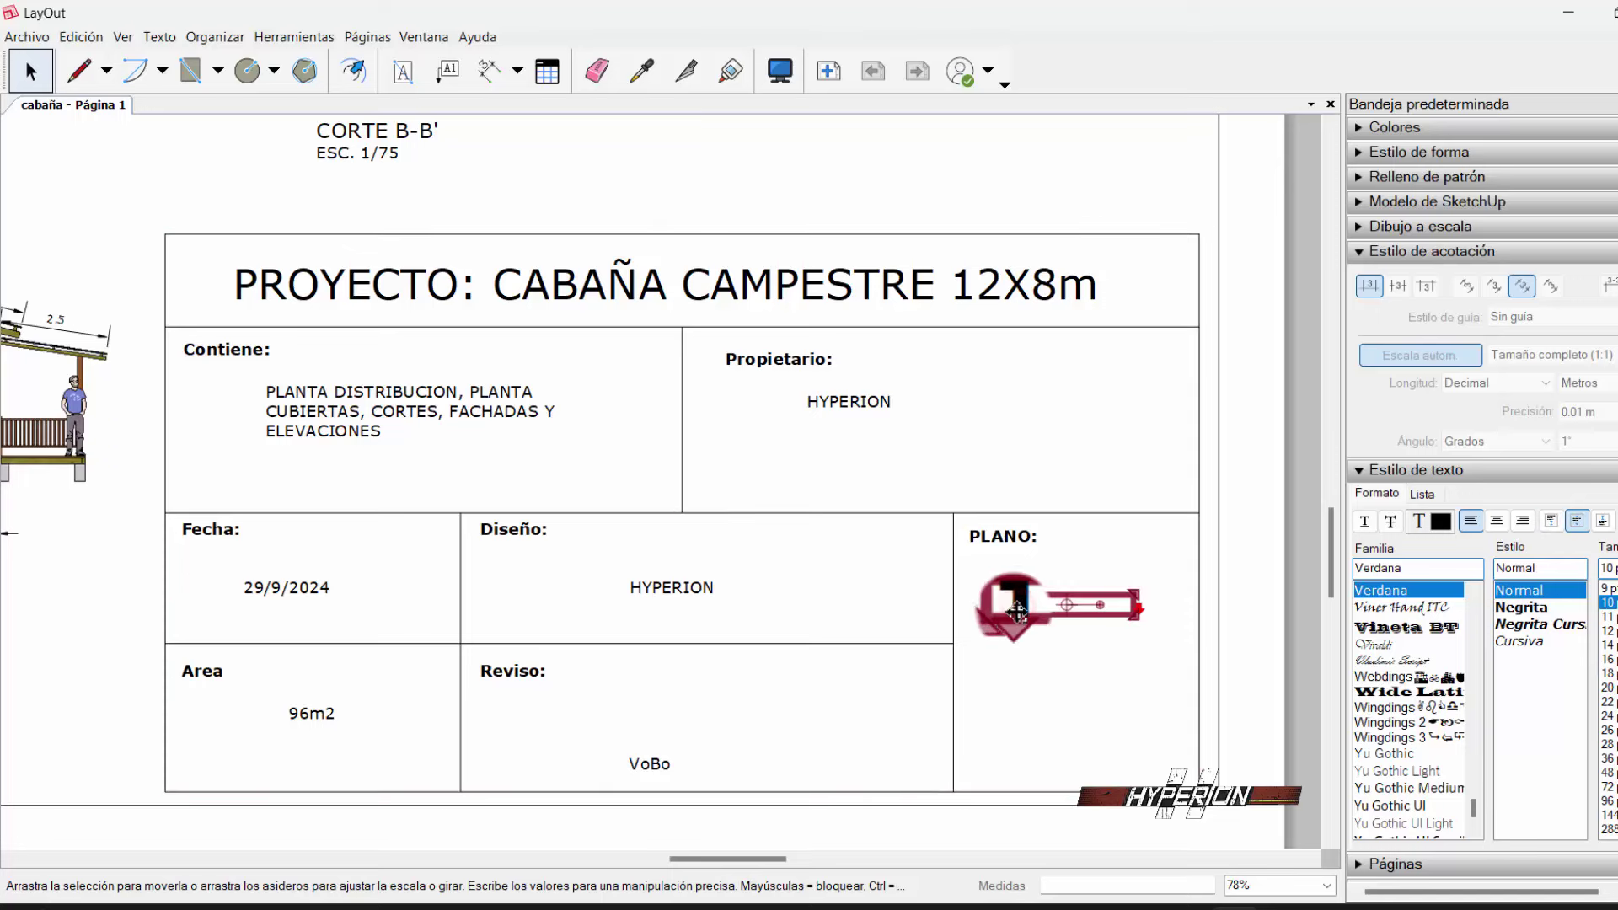
left_click_drag(1018, 611, 1014, 604)
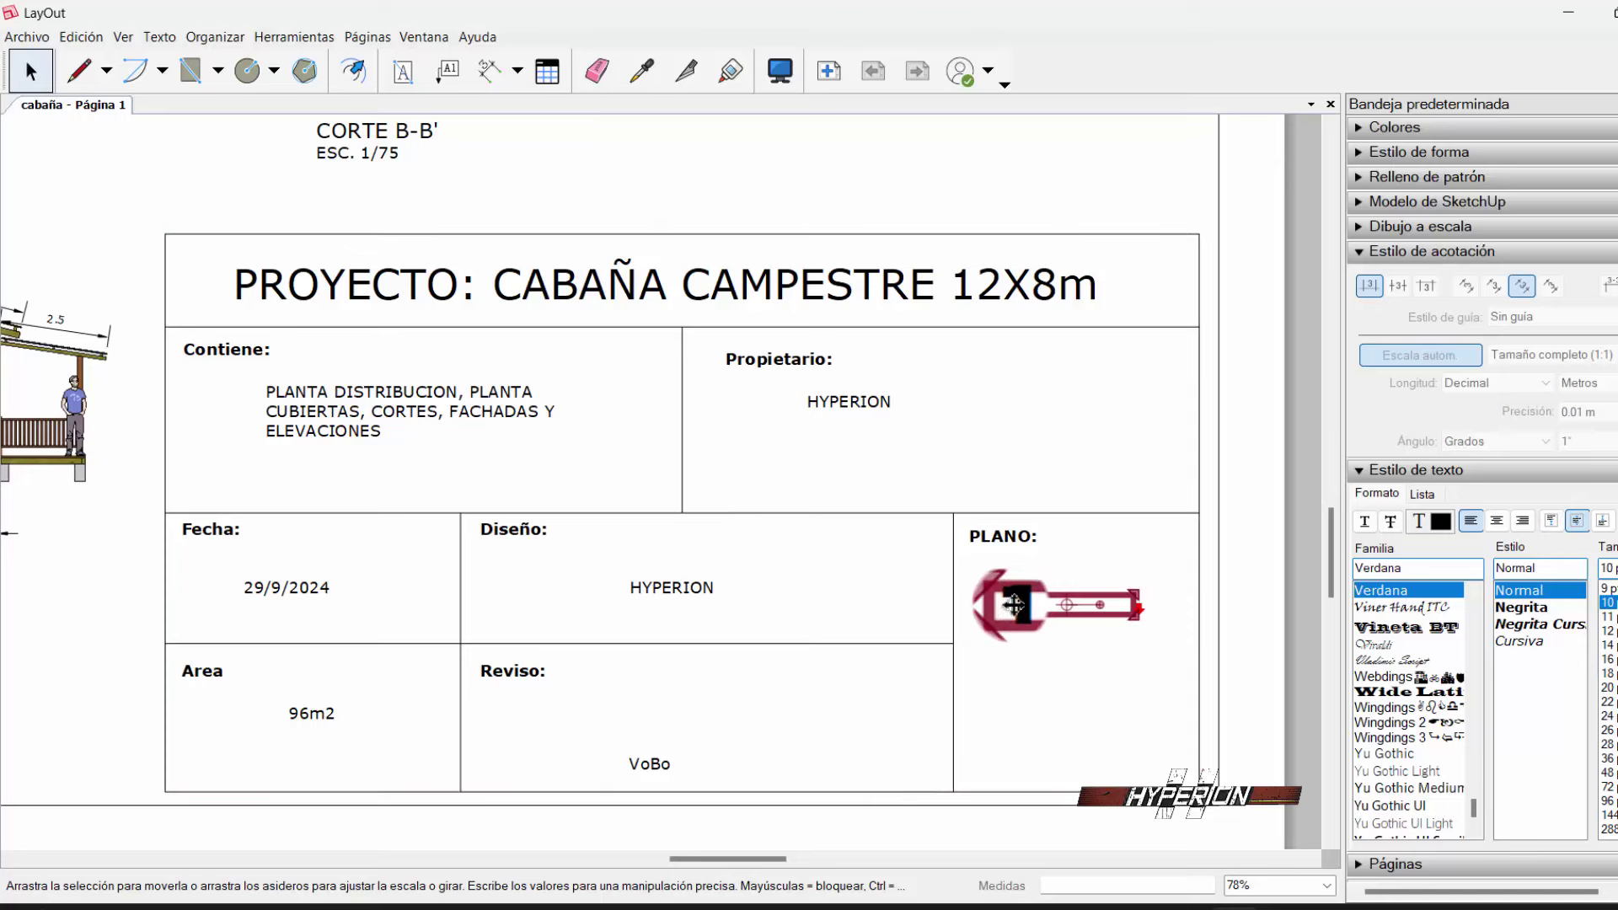
left_click_drag(1014, 603, 1063, 637)
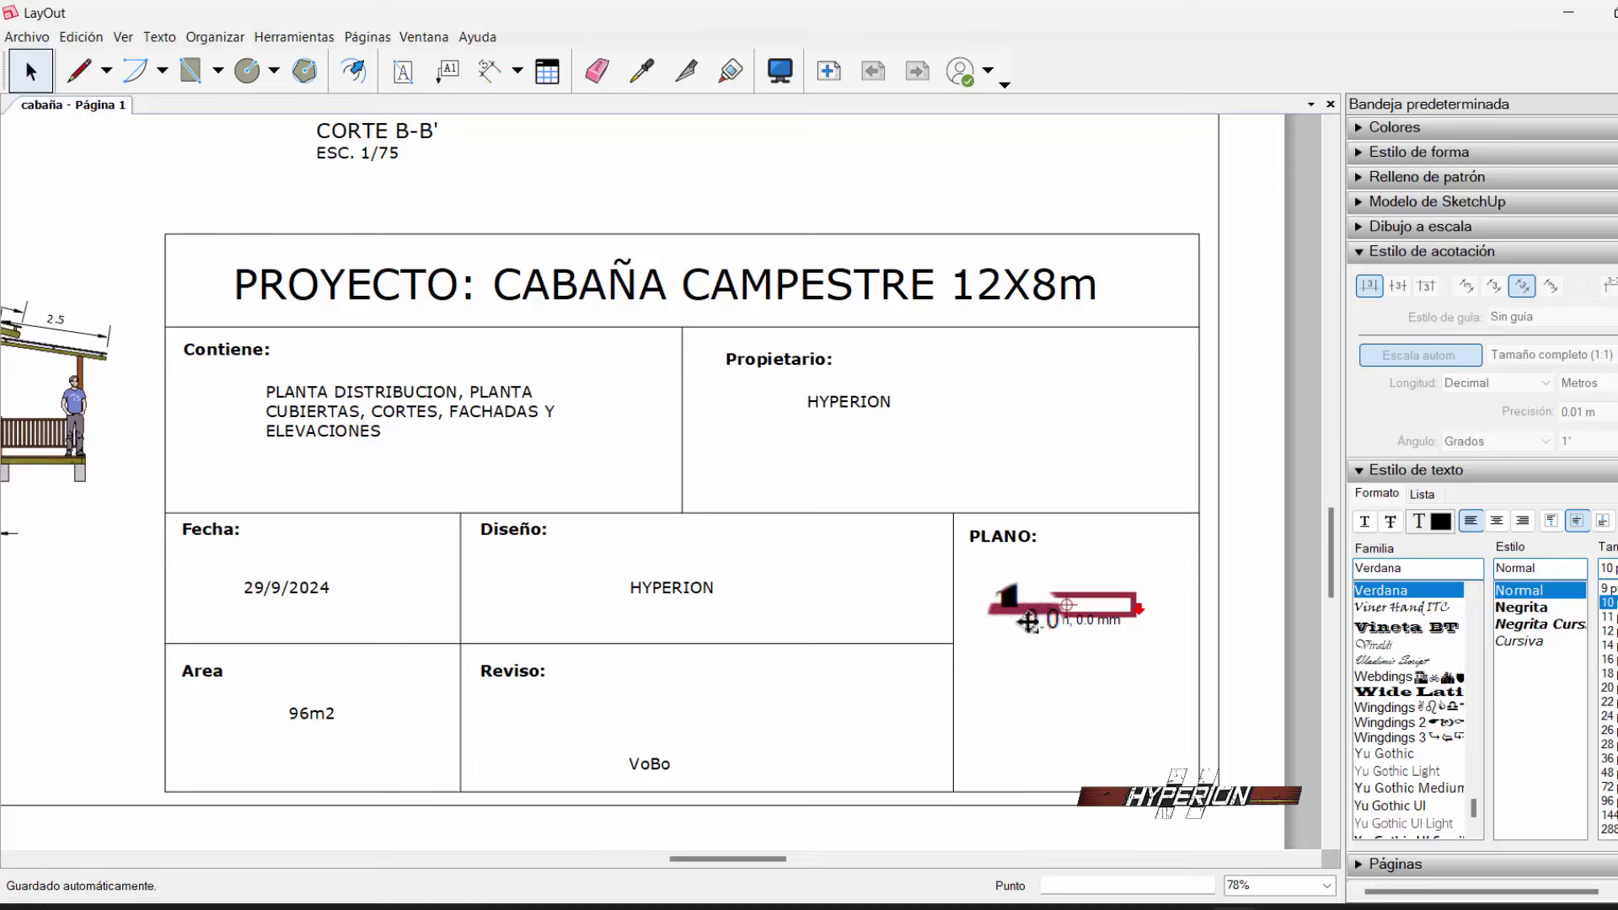
- Change the copied text to a '/' slash at 72 pt
double_click(1064, 638)
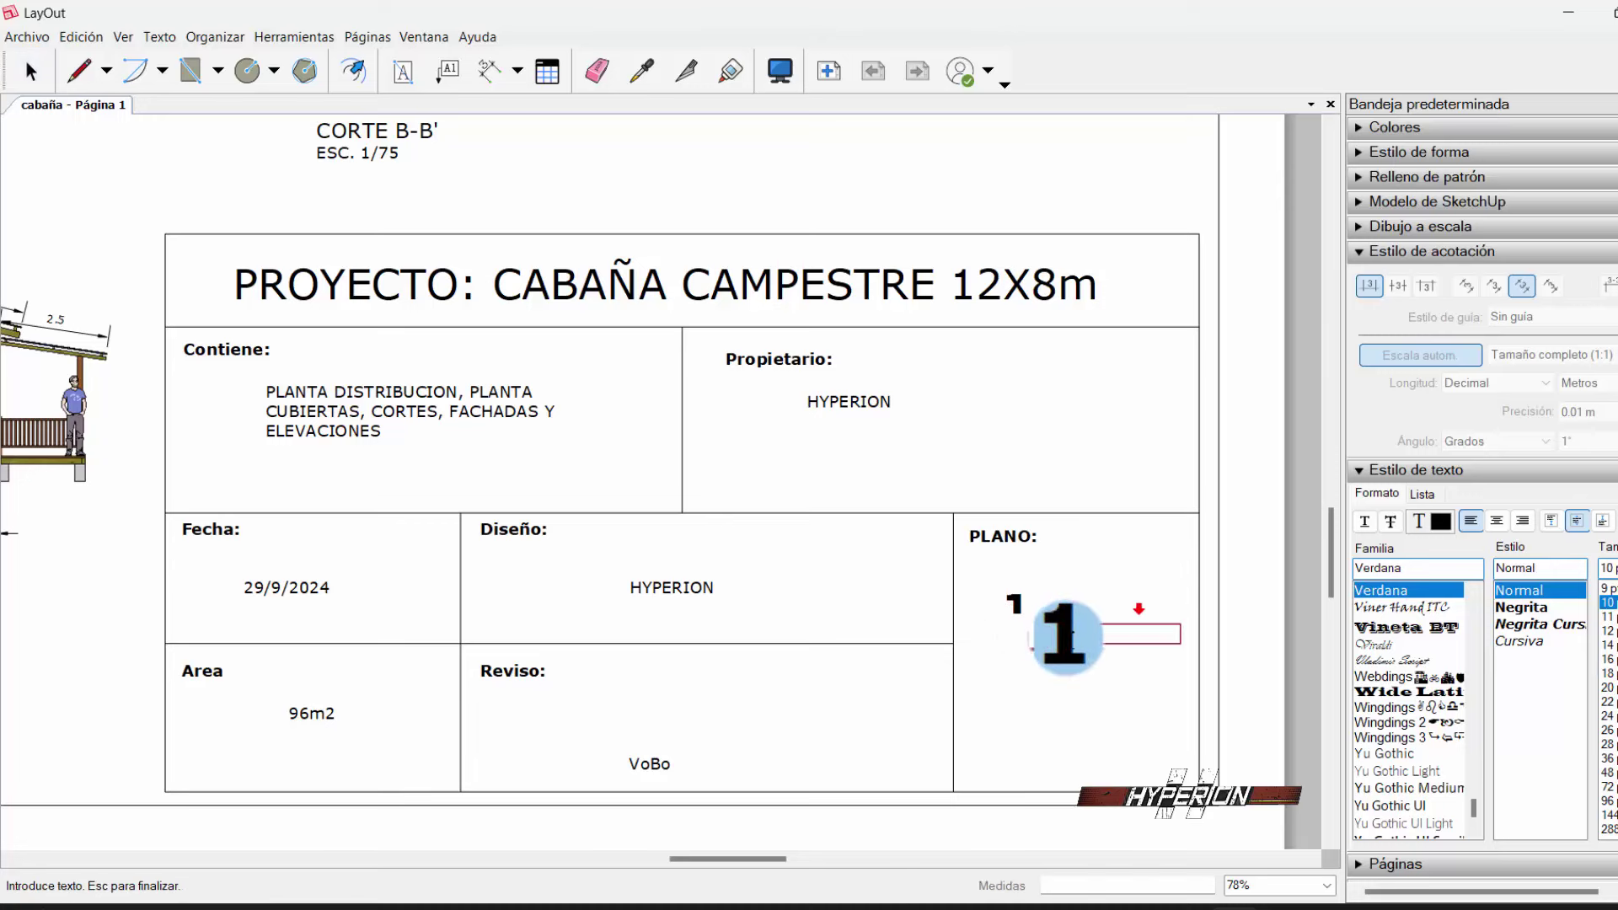
key("ctrl+a")
left_click(1602, 771)
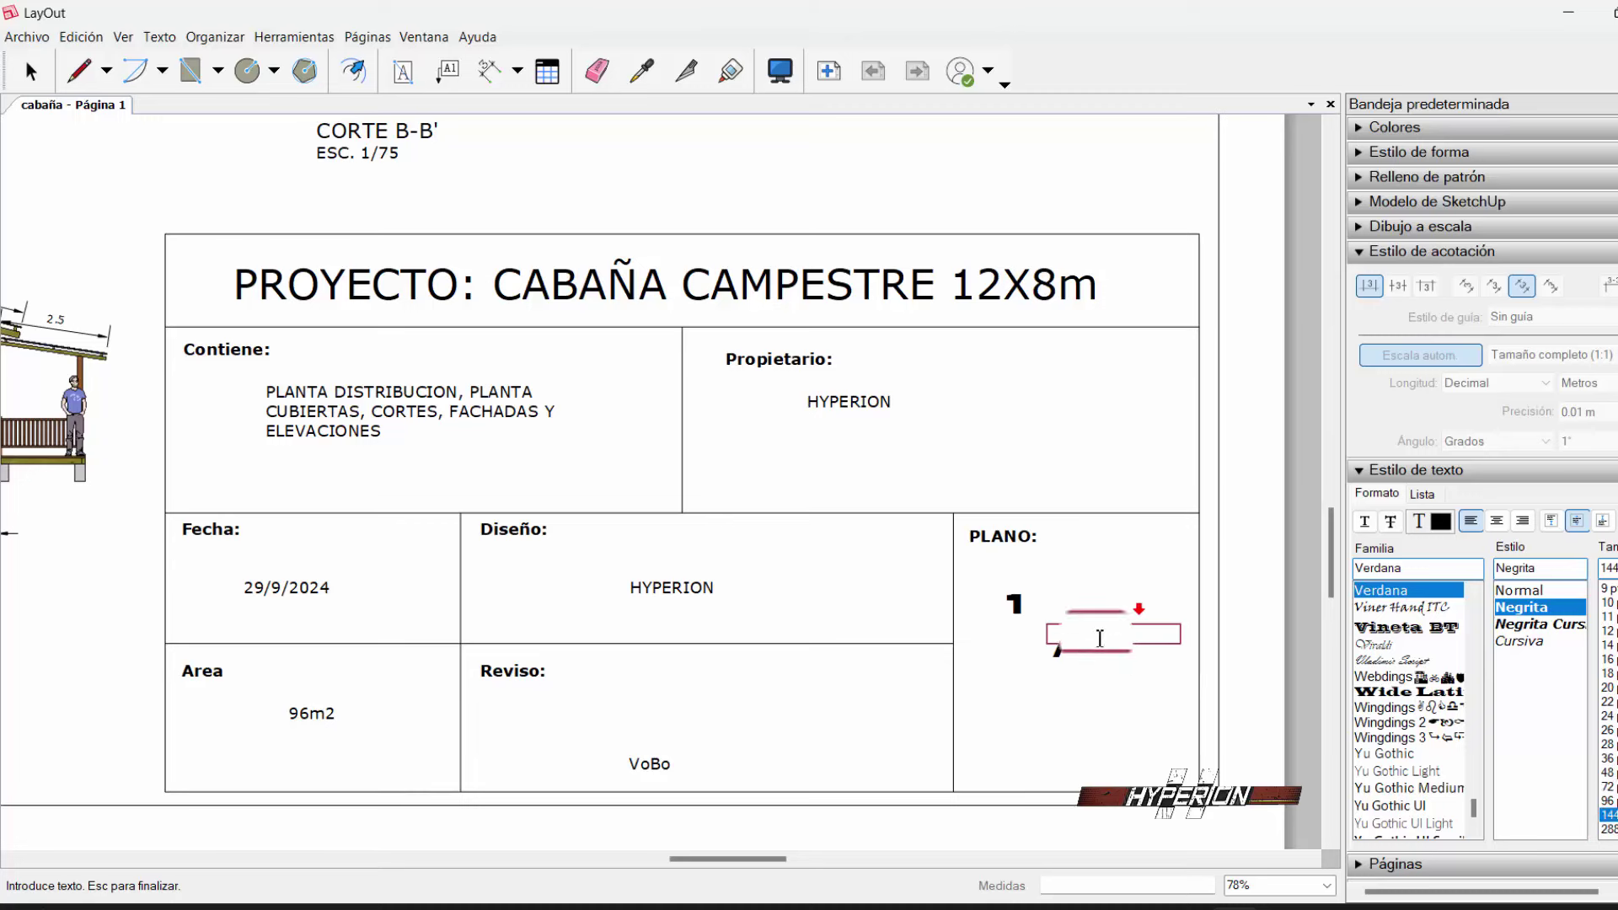
left_click(1607, 758)
left_click(1602, 782)
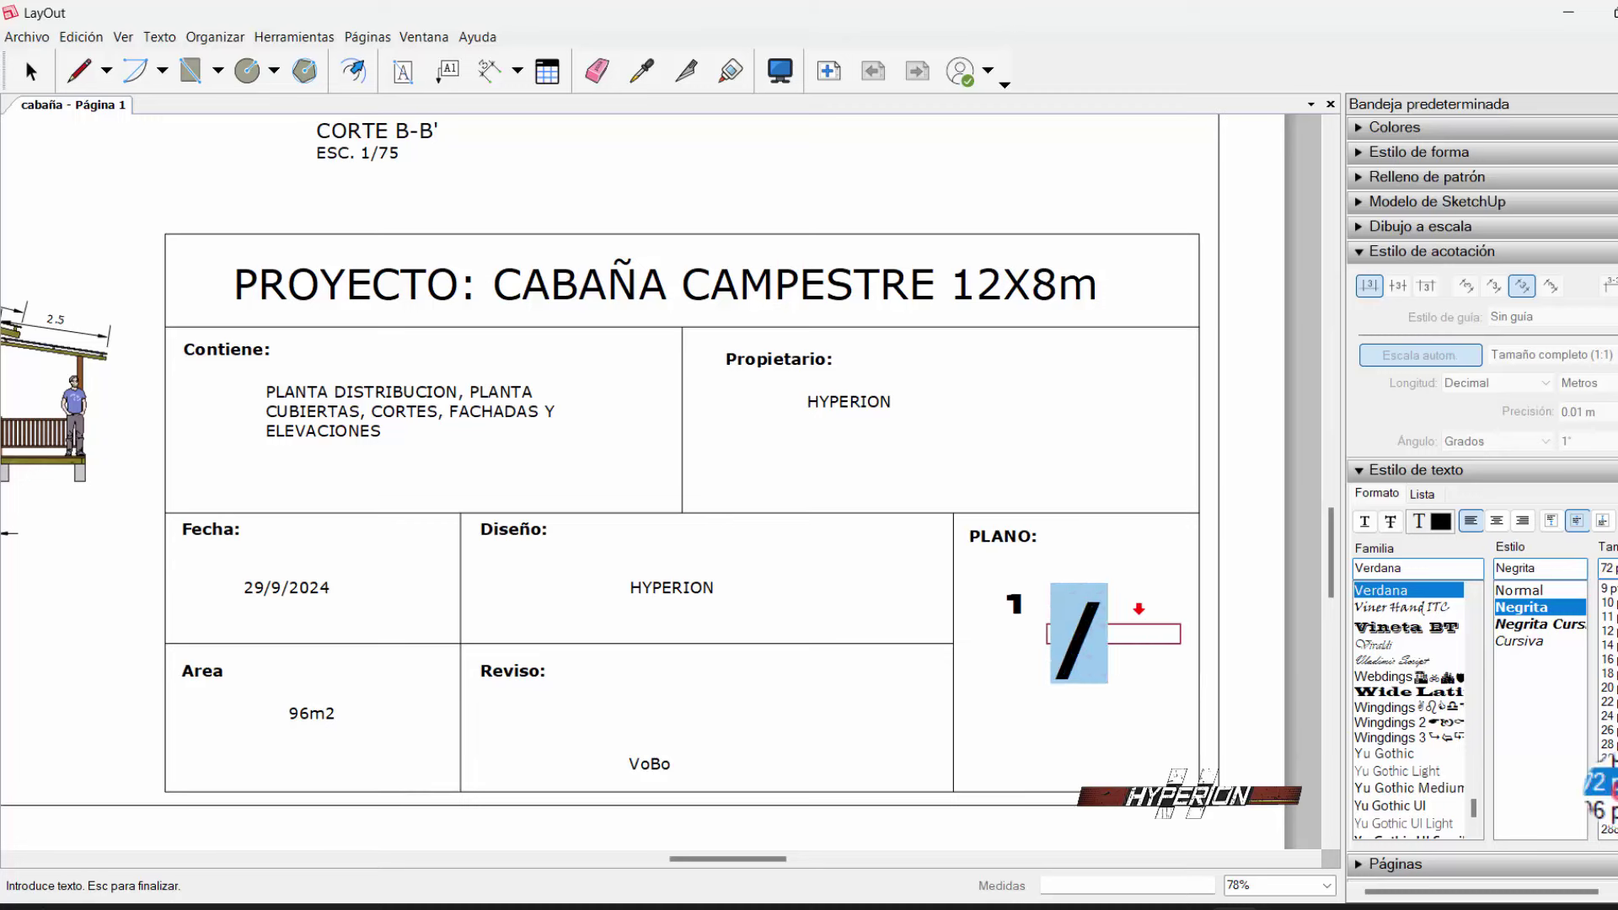
left_click(1109, 736)
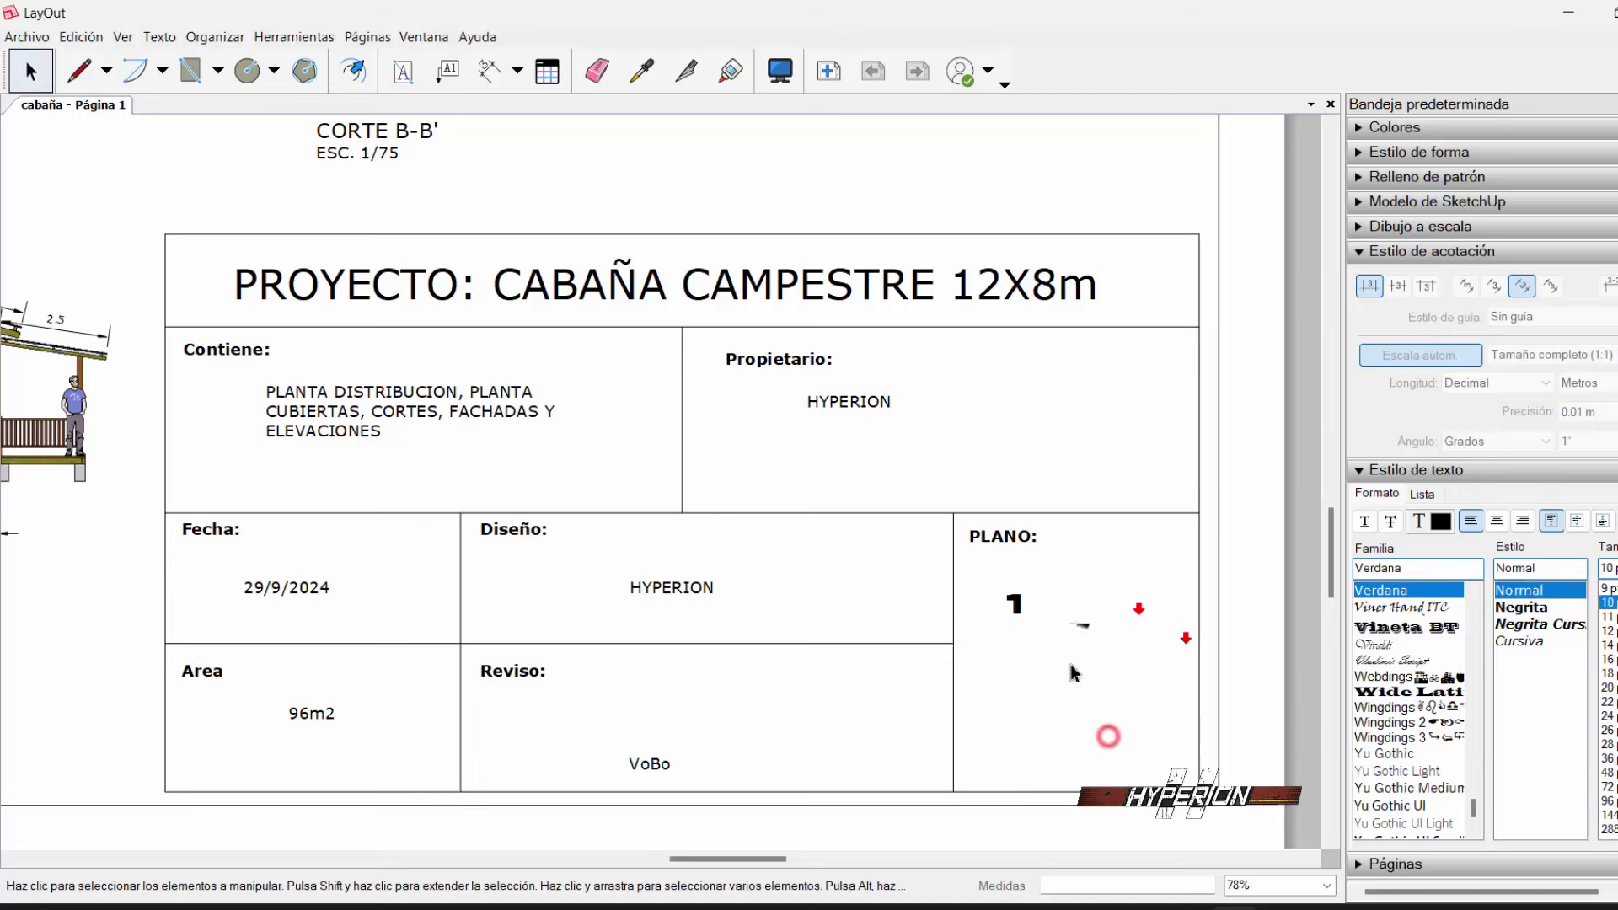
- Position the slash right after the 1 and set the 1 back upright
left_click(1073, 649)
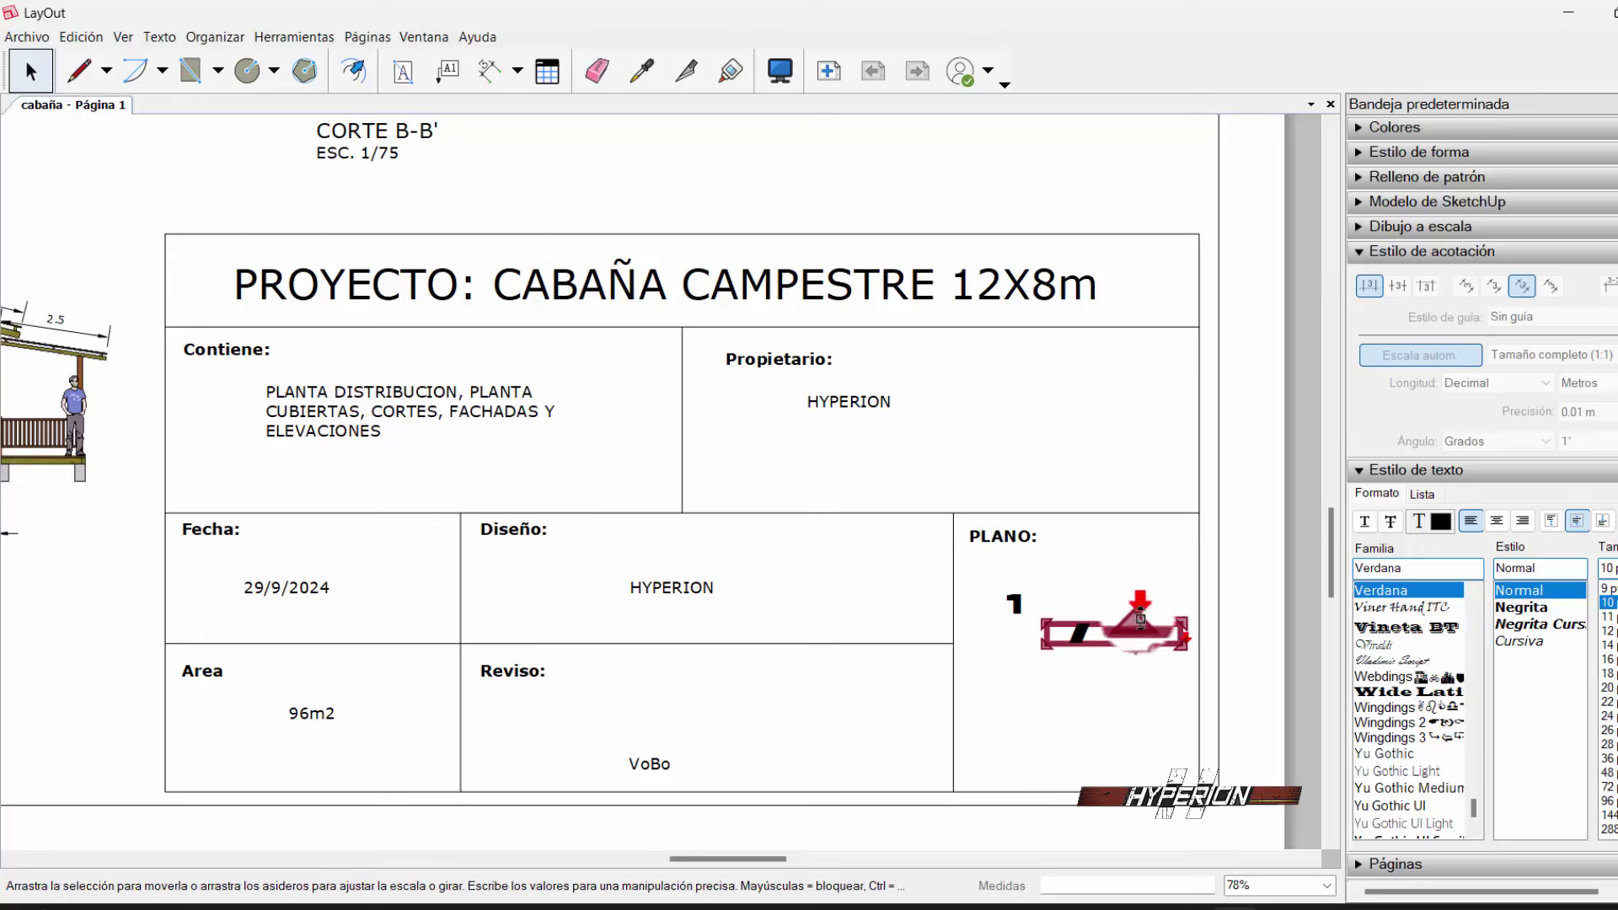
left_click(1113, 642)
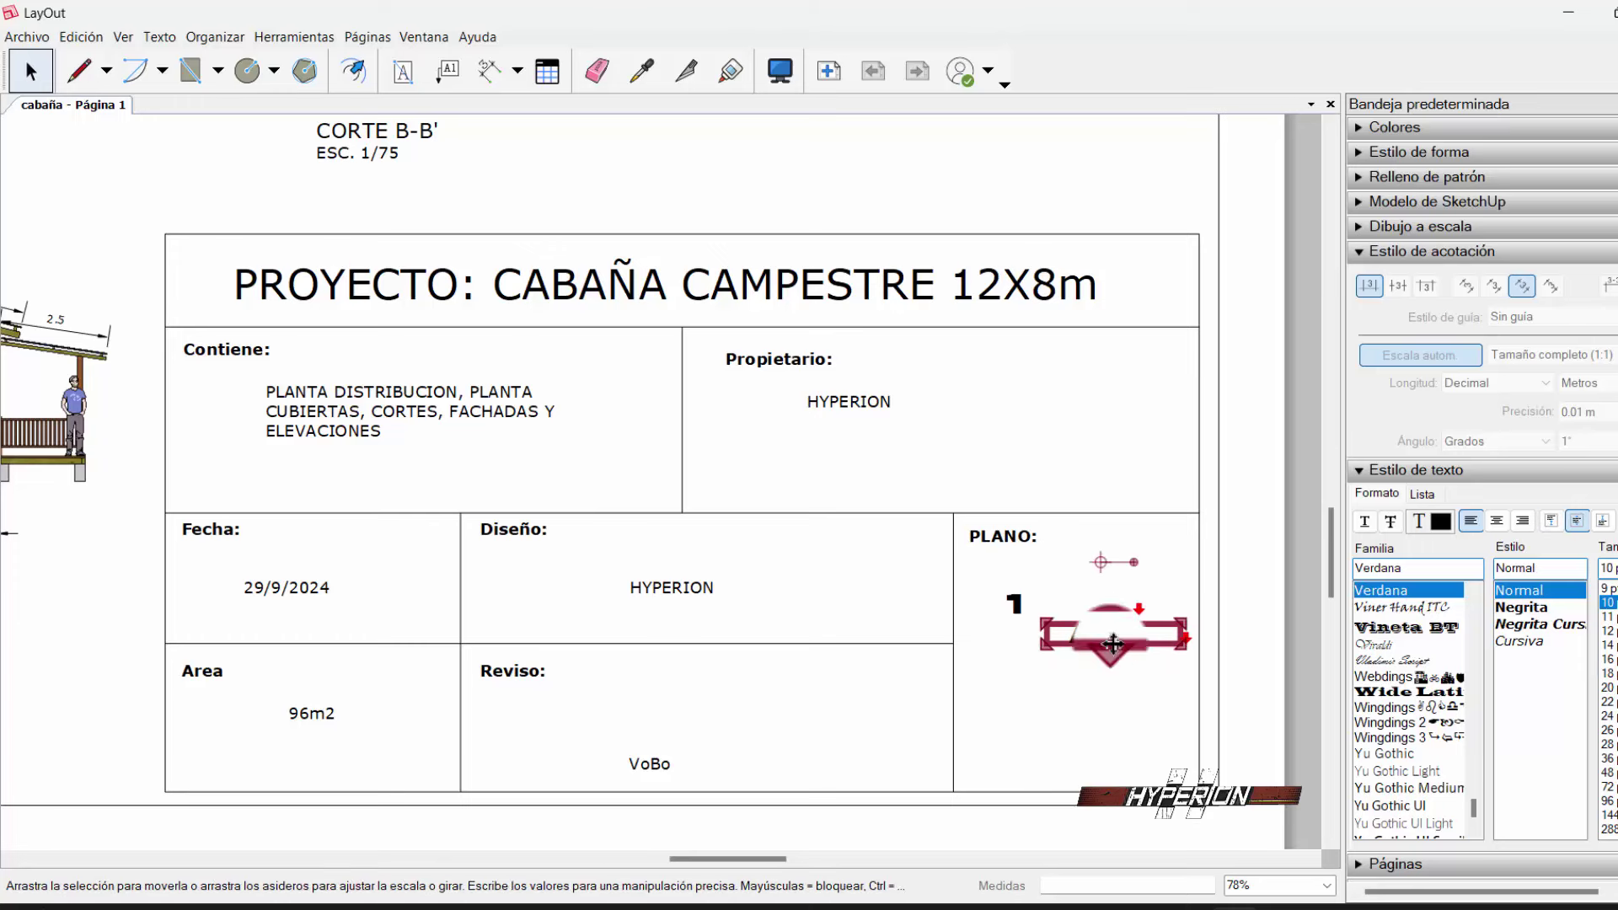
left_click_drag(1115, 652, 1085, 628)
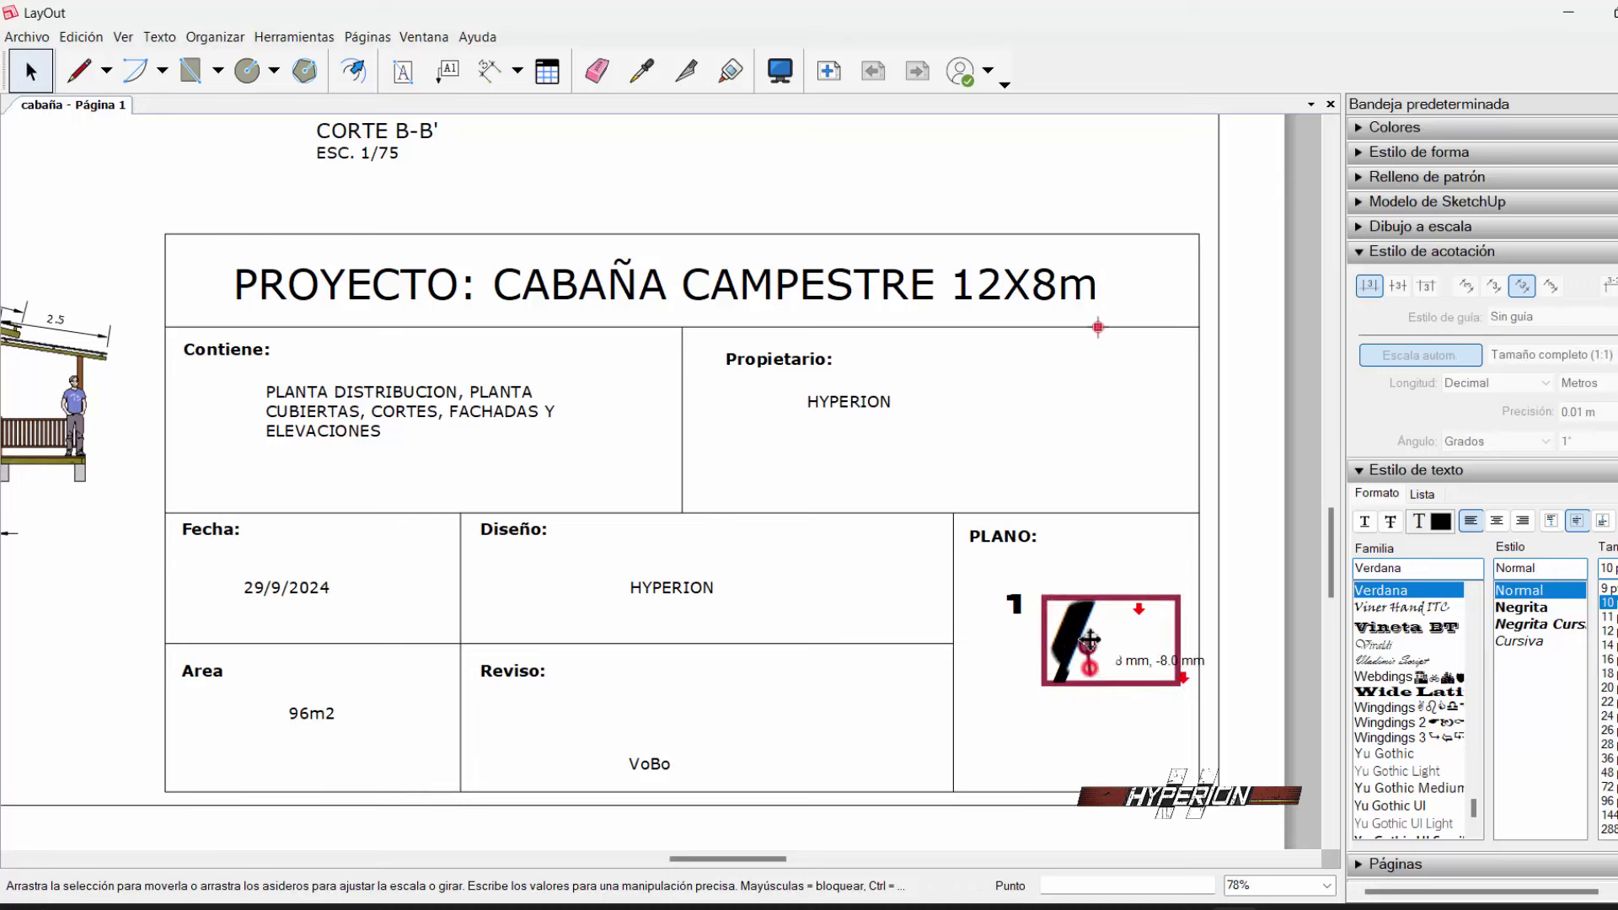
left_click(1014, 604)
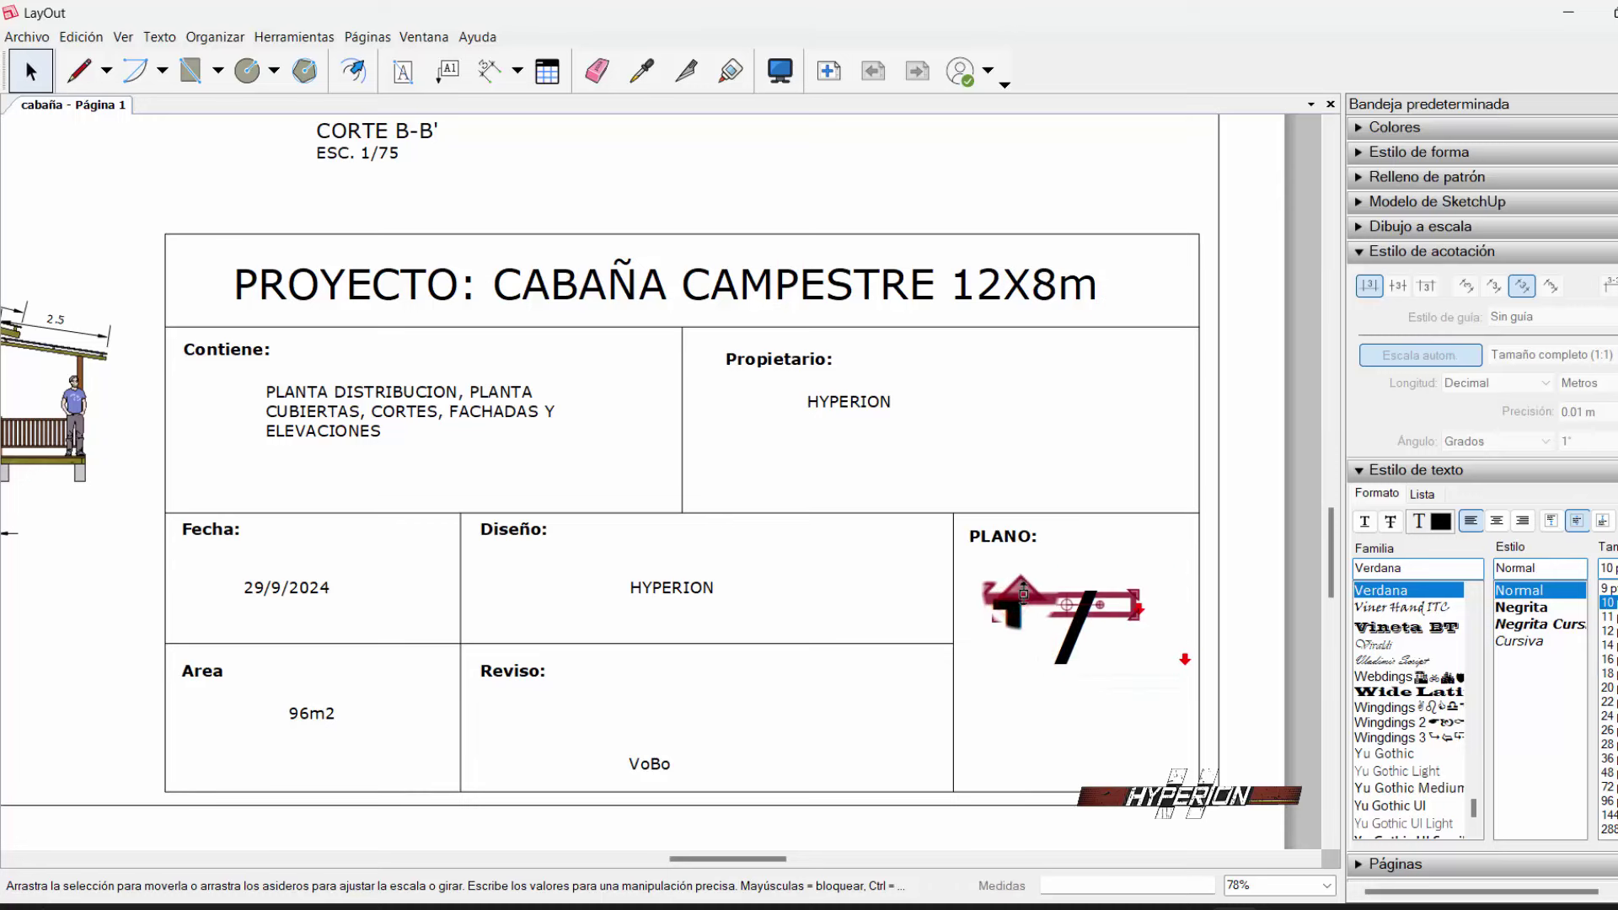
mouse_move(1033, 594)
left_mouse_down()
mouse_move(1070, 611)
mouse_move(1058, 627)
left_mouse_up()
left_click(1126, 716)
left_click(1074, 628)
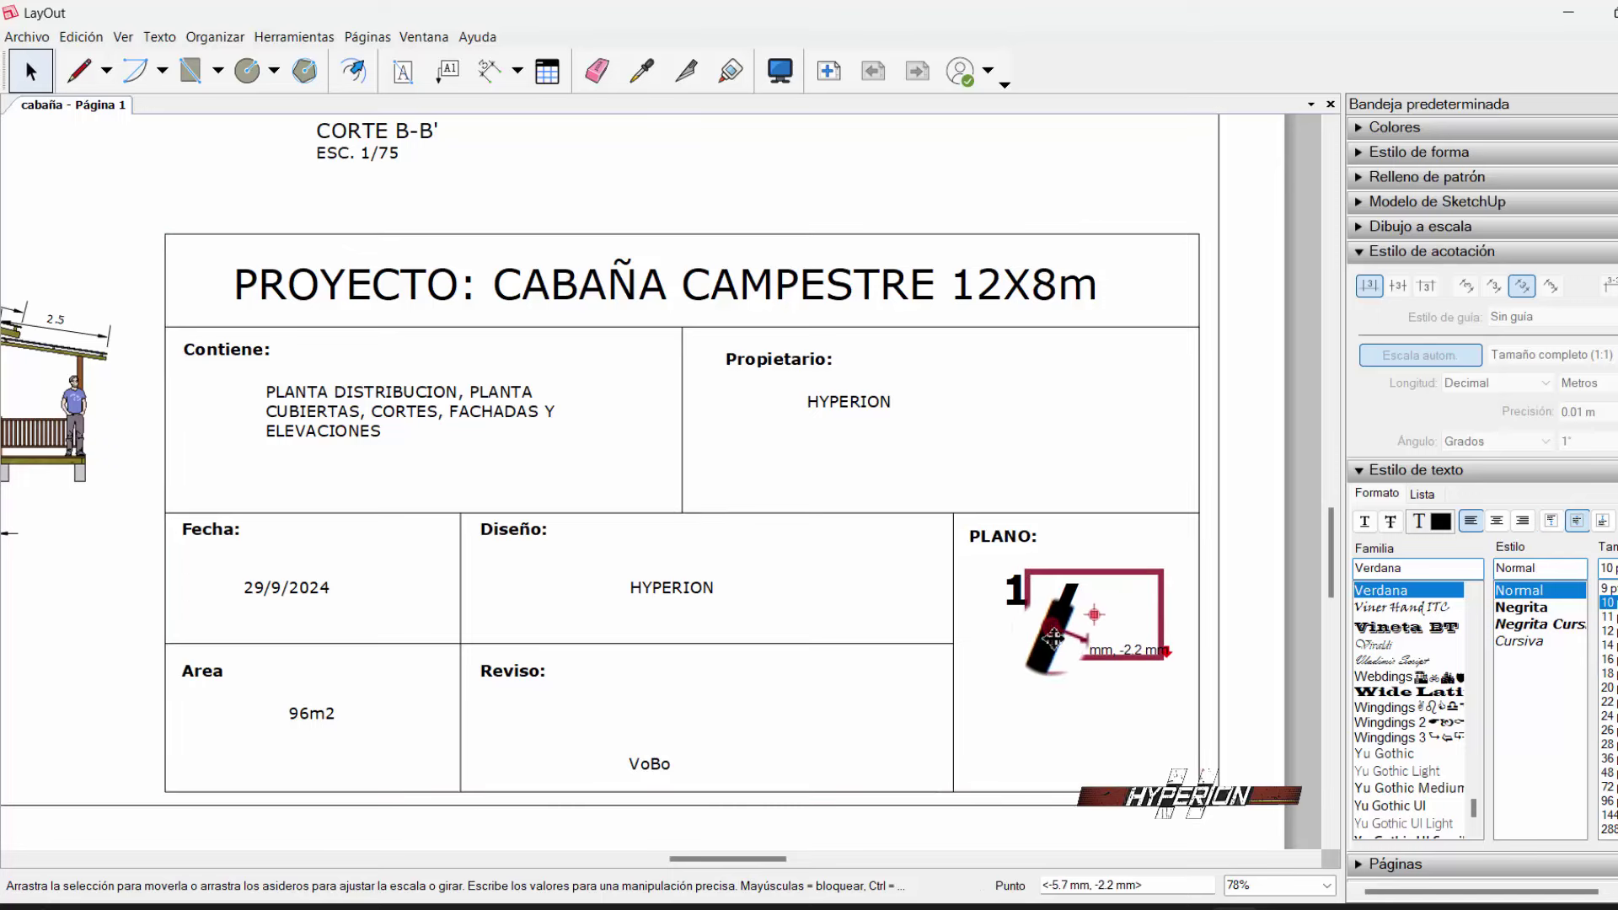
left_click(1016, 611)
- Add a copy of the 1 below right of the slash, with a larger font, stretched taller
left_click(1016, 599)
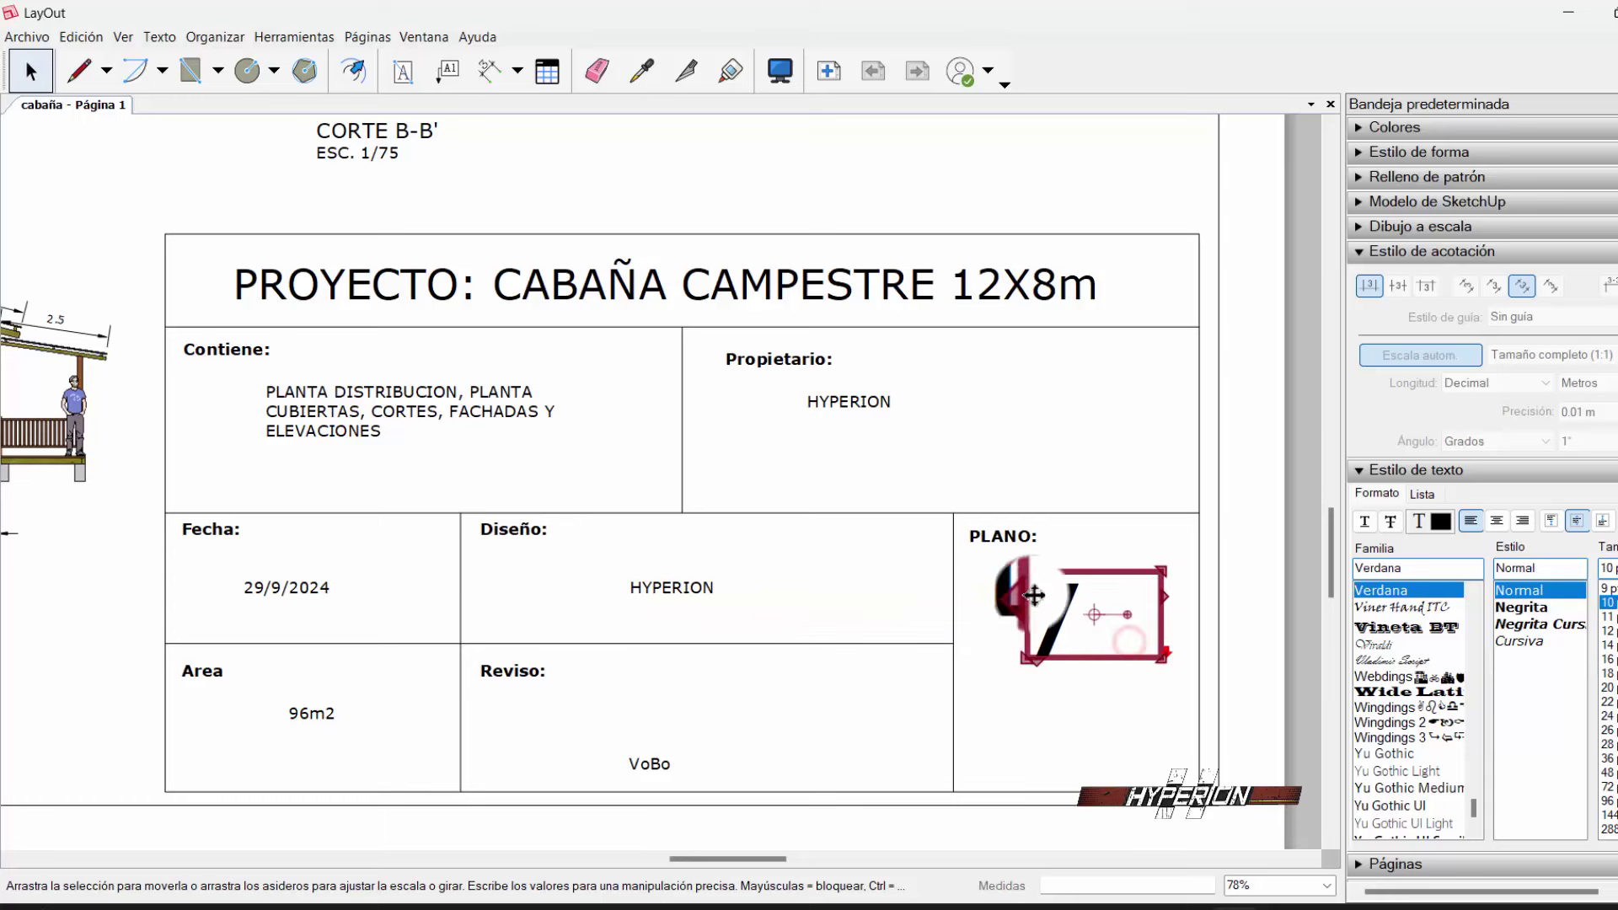
mouse_move(1024, 618)
left_mouse_down("ctrl")
mouse_move(1100, 670)
mouse_move(1098, 655)
left_mouse_up("ctrl")
double_click(1107, 655)
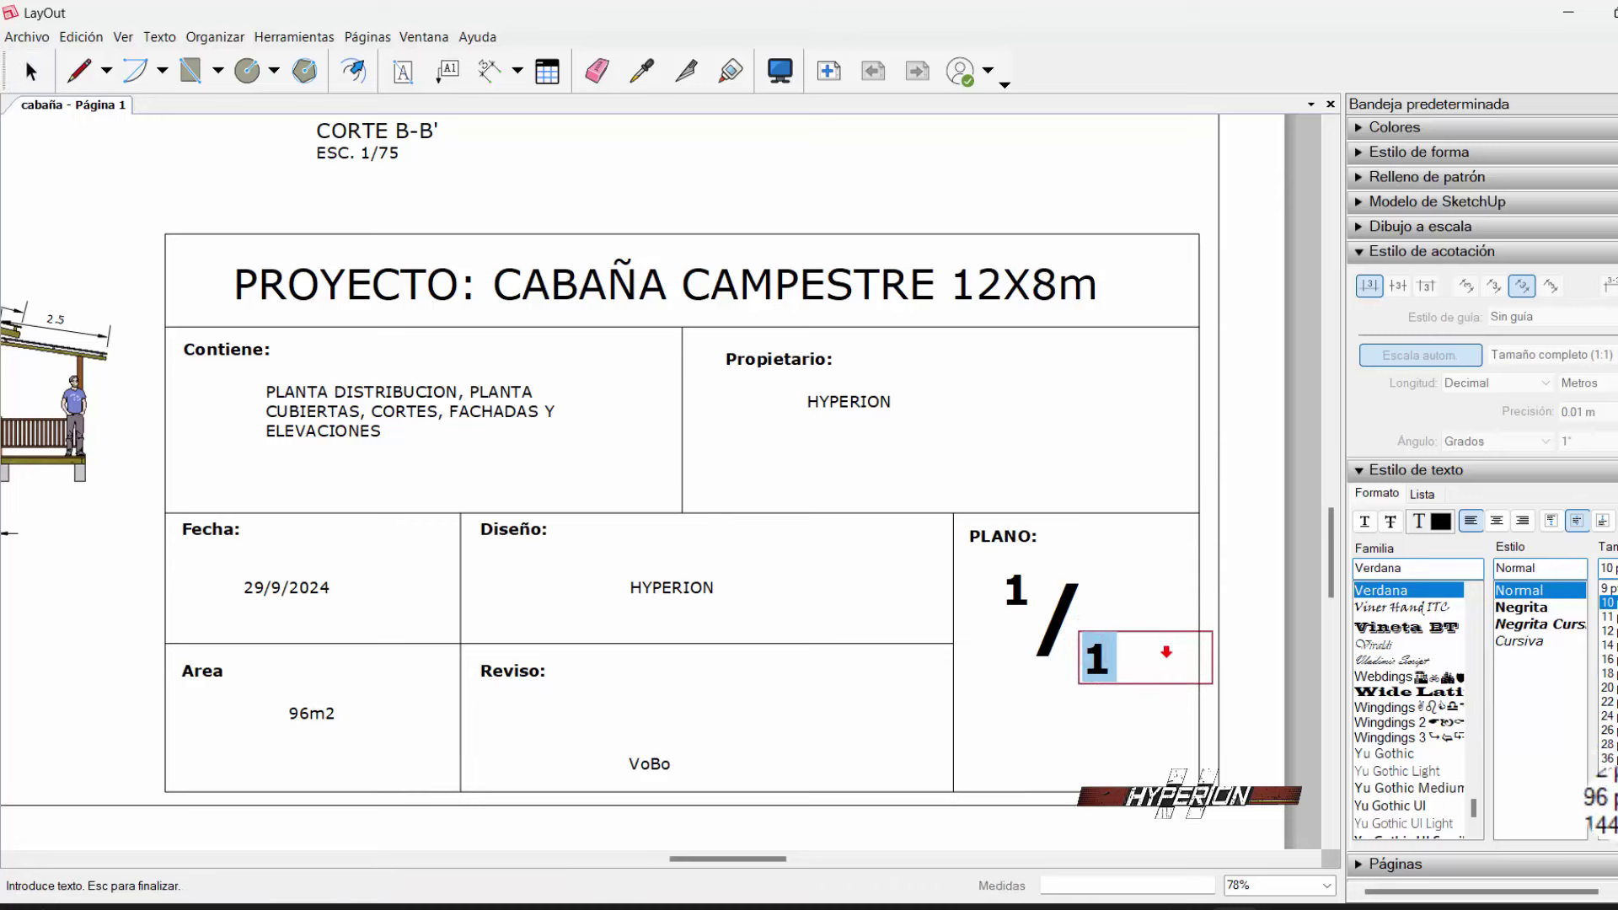
left_click(1607, 799)
left_click(1120, 740)
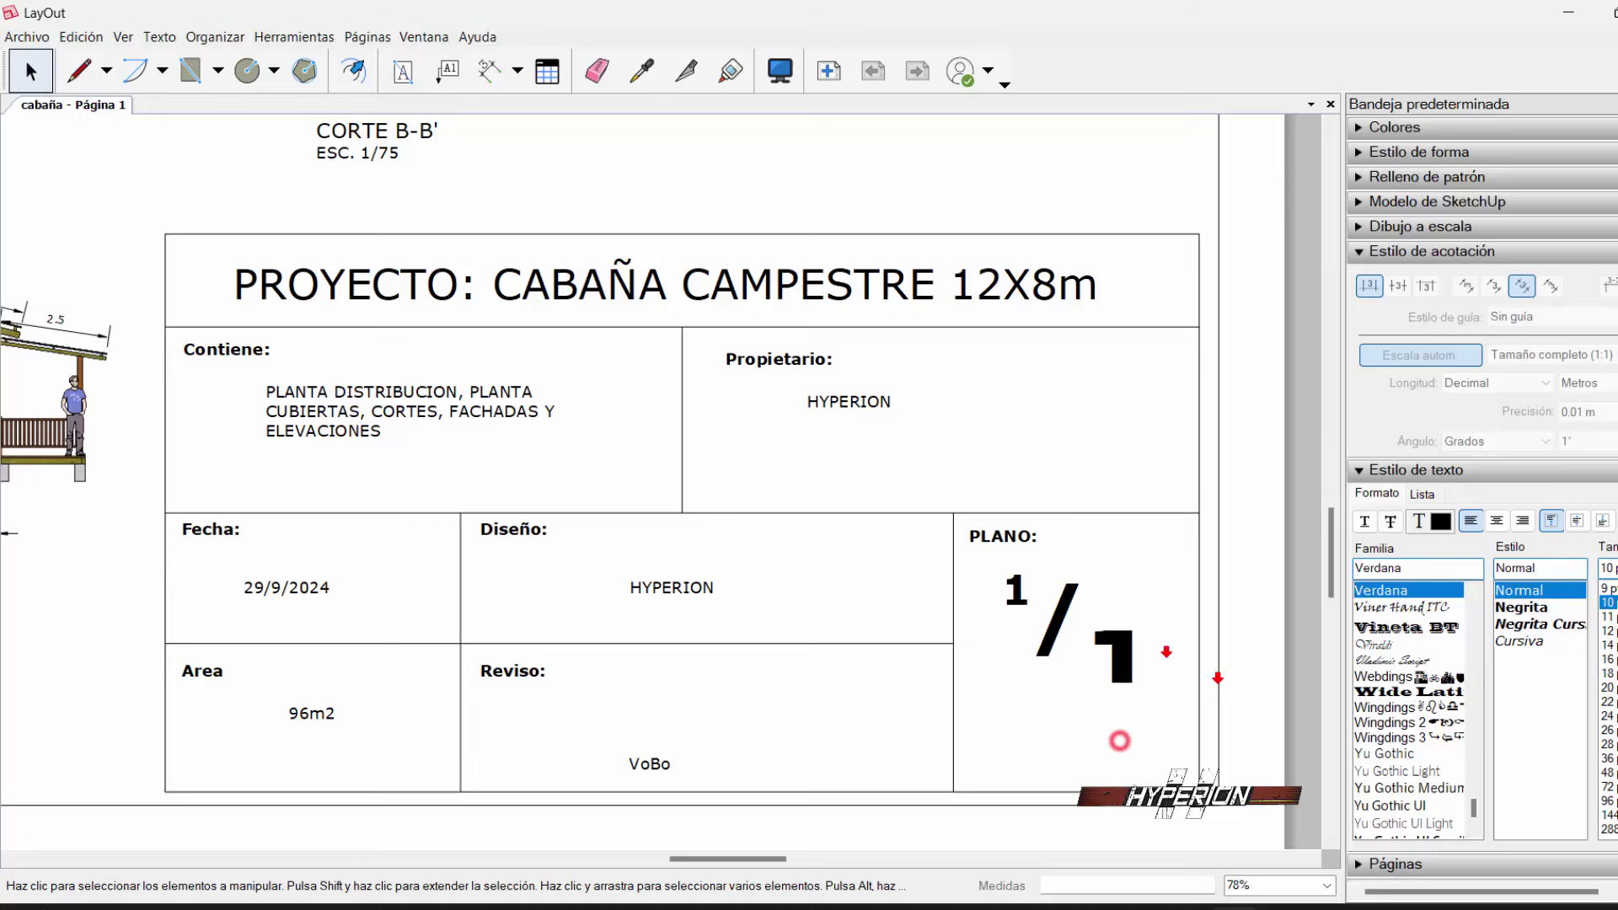
left_click(1126, 696)
left_click_drag(1129, 712, 1132, 723)
left_click(1234, 589)
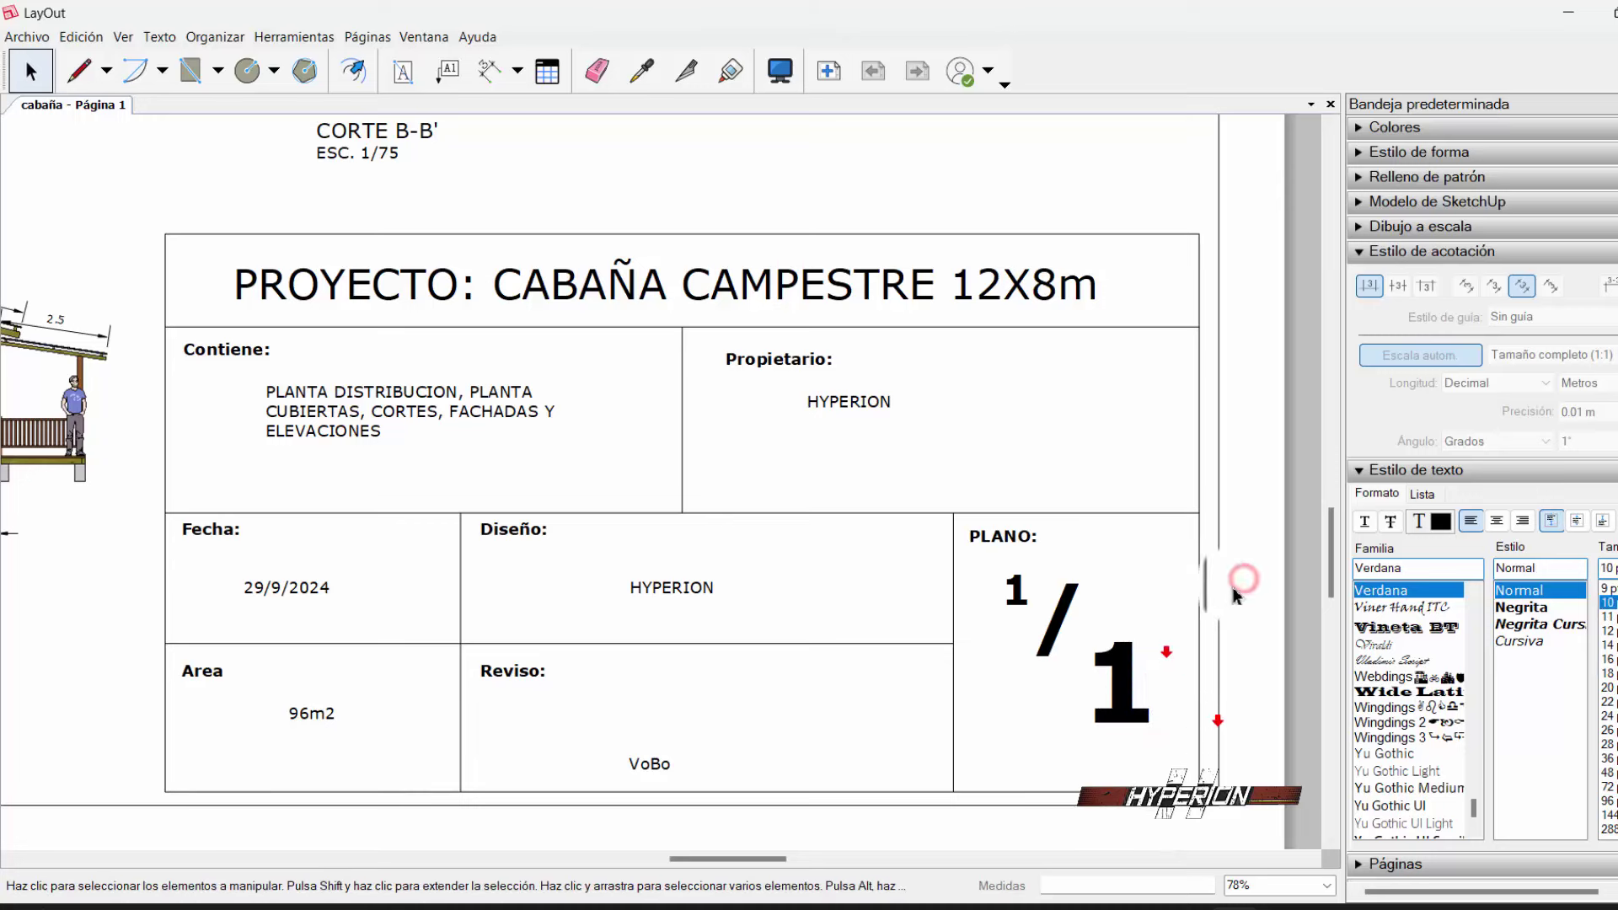
- Zoom out to view the whole cabin sheet and save it with Archivo > Guardar
scroll(1221, 586, "down", 2)
scroll(1221, 581, "down", 2)
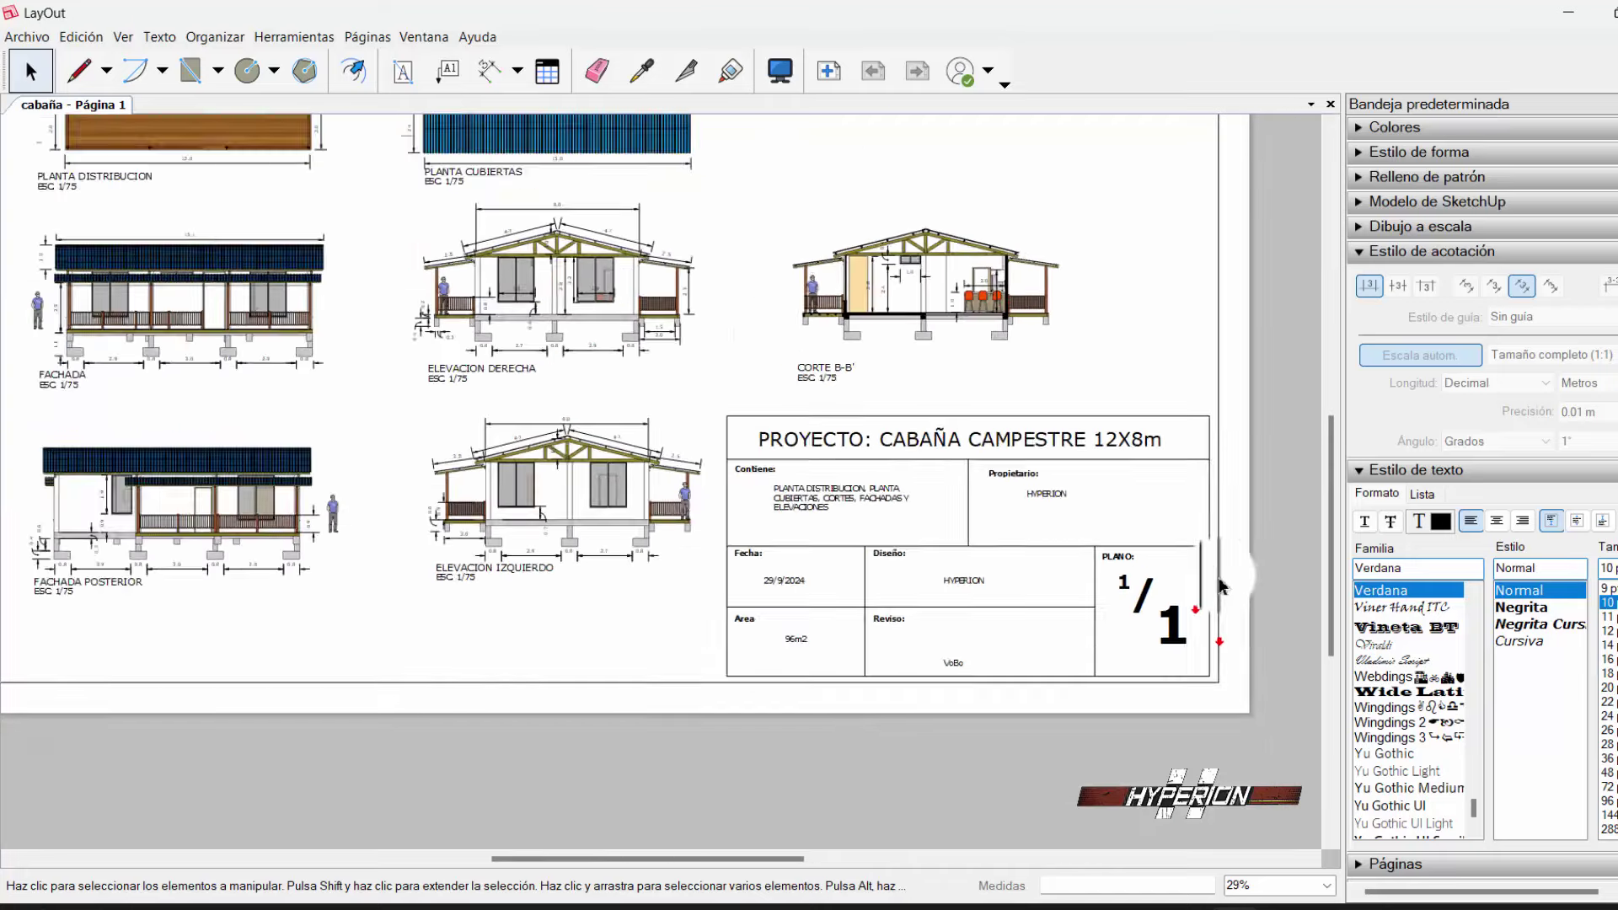
scroll(1221, 578, "down", 3)
scroll(1045, 440, "down", 1)
scroll(1044, 440, "up", 2)
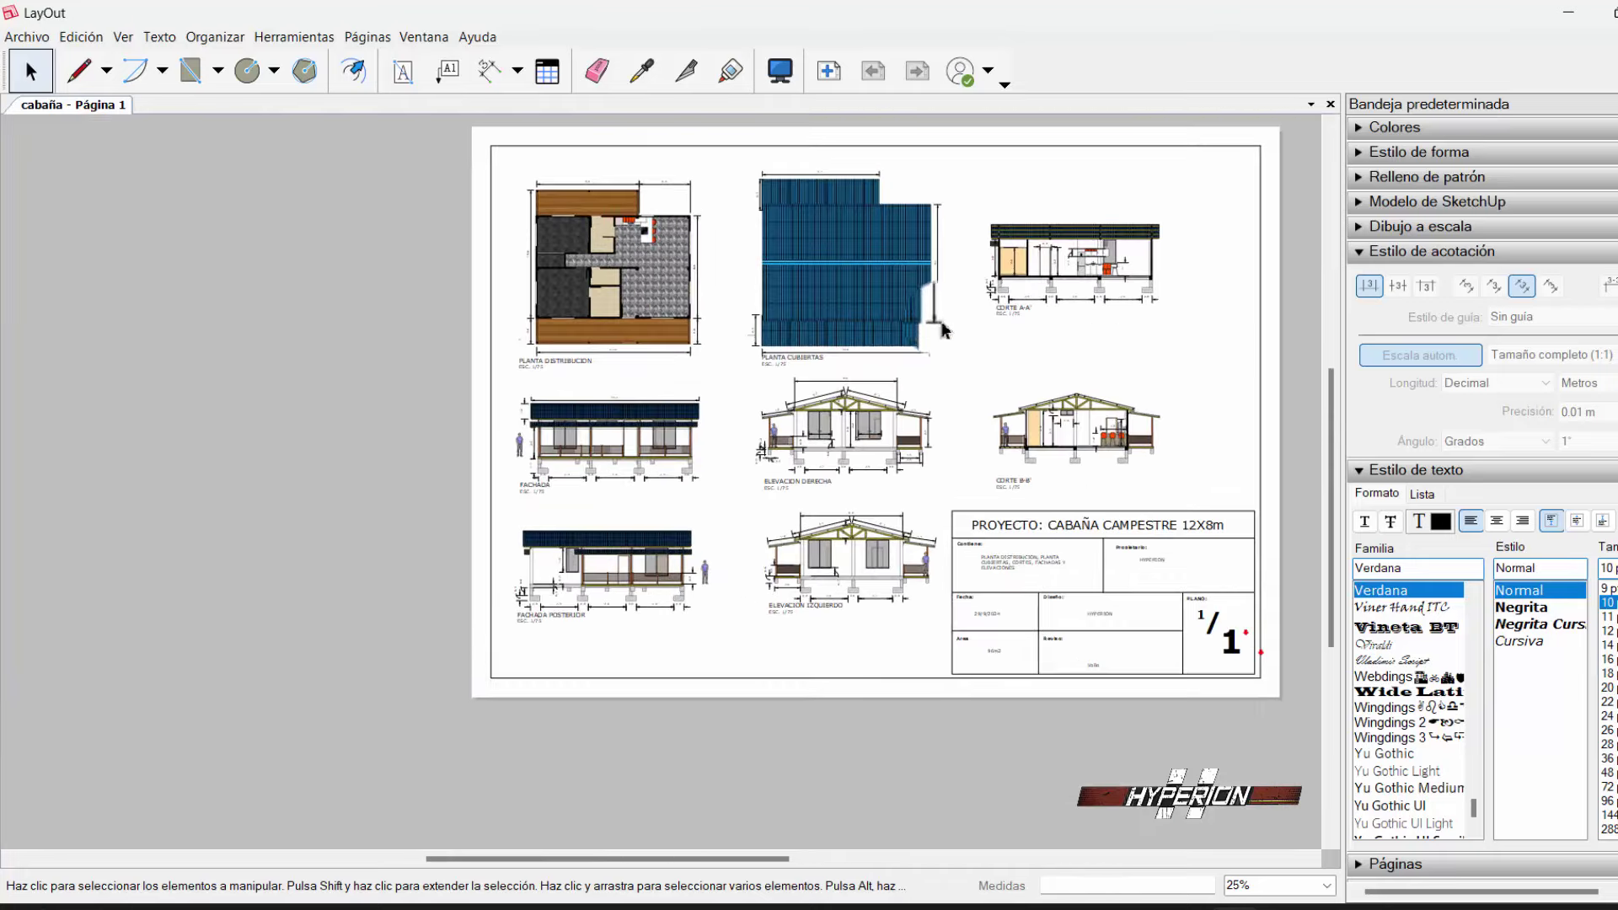
scroll(978, 337, "up", 1)
scroll(950, 336, "up", 1)
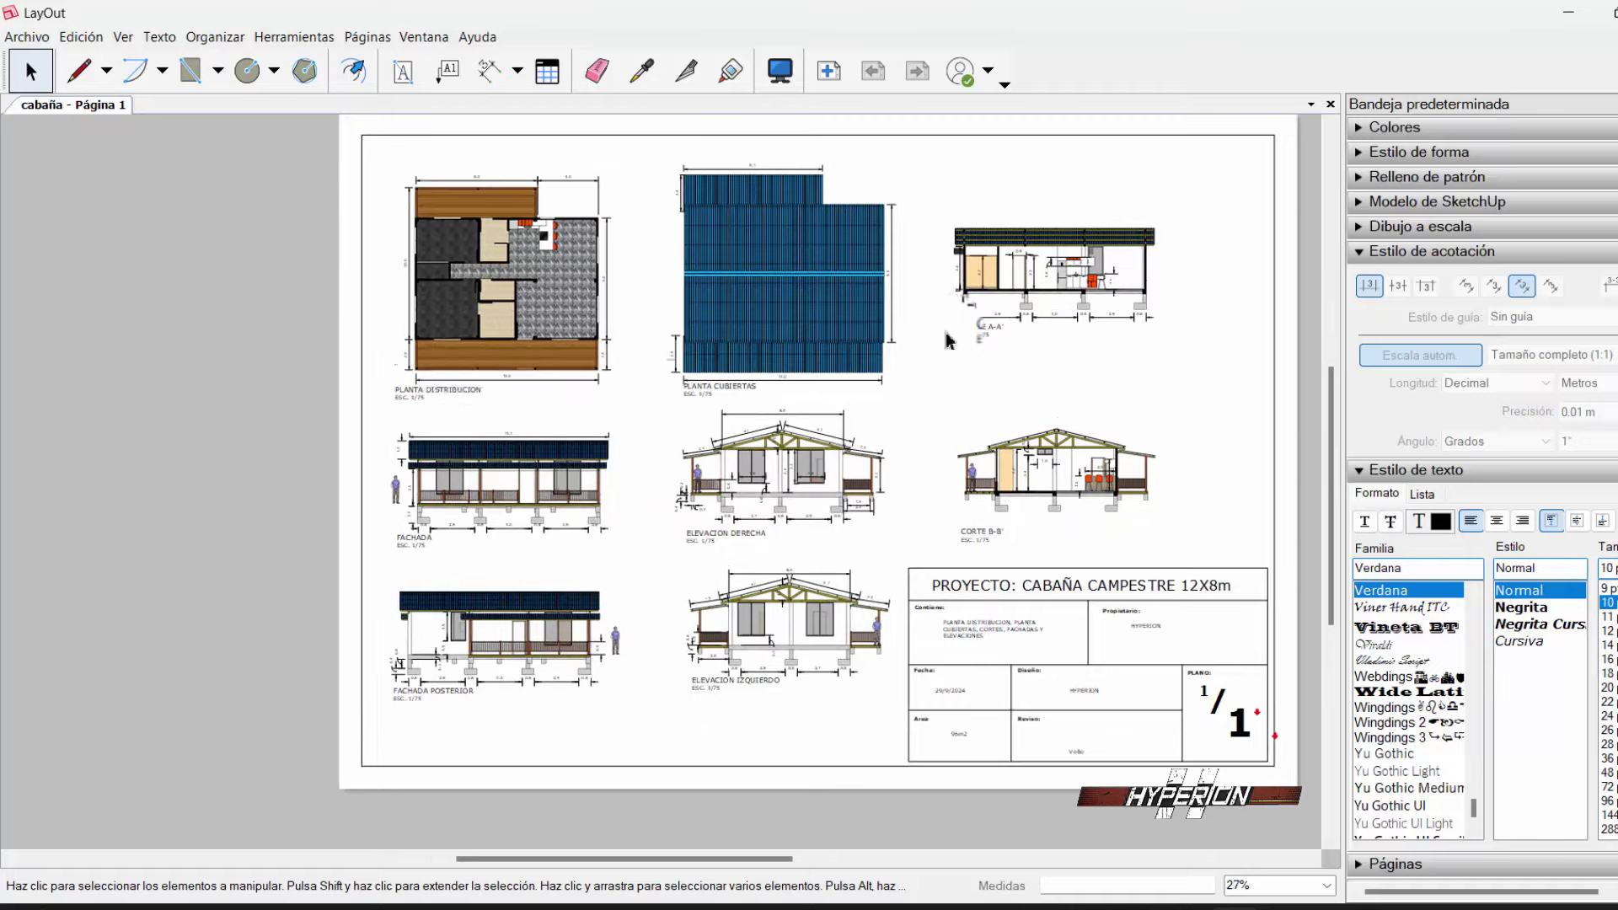
scroll(944, 424, "up", 1)
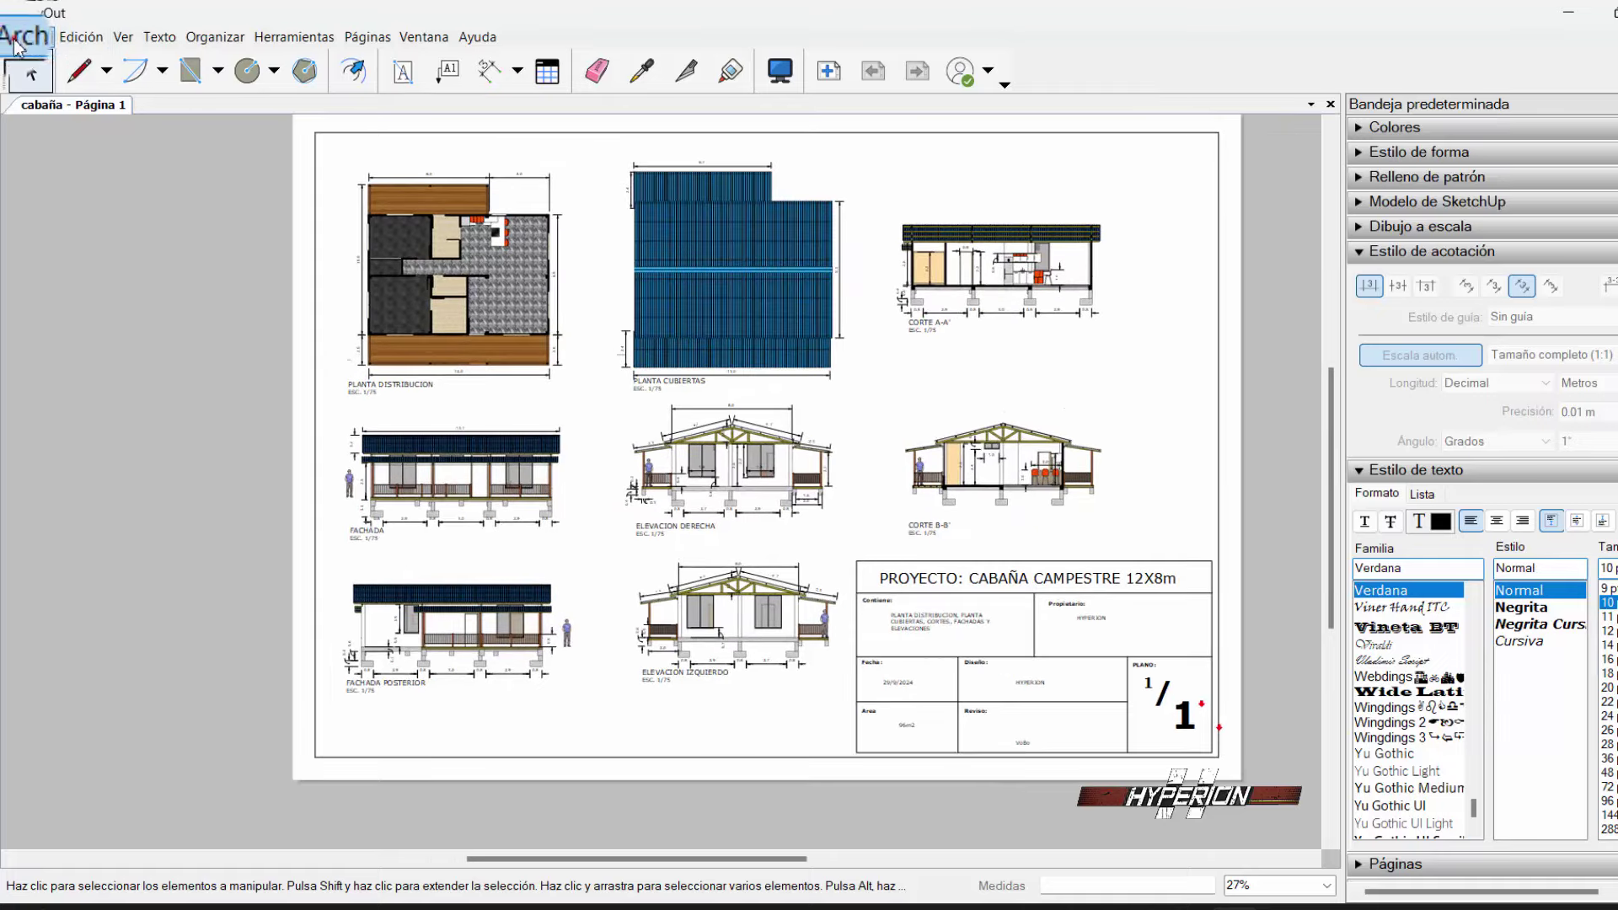
left_click(26, 36)
left_click(56, 162)
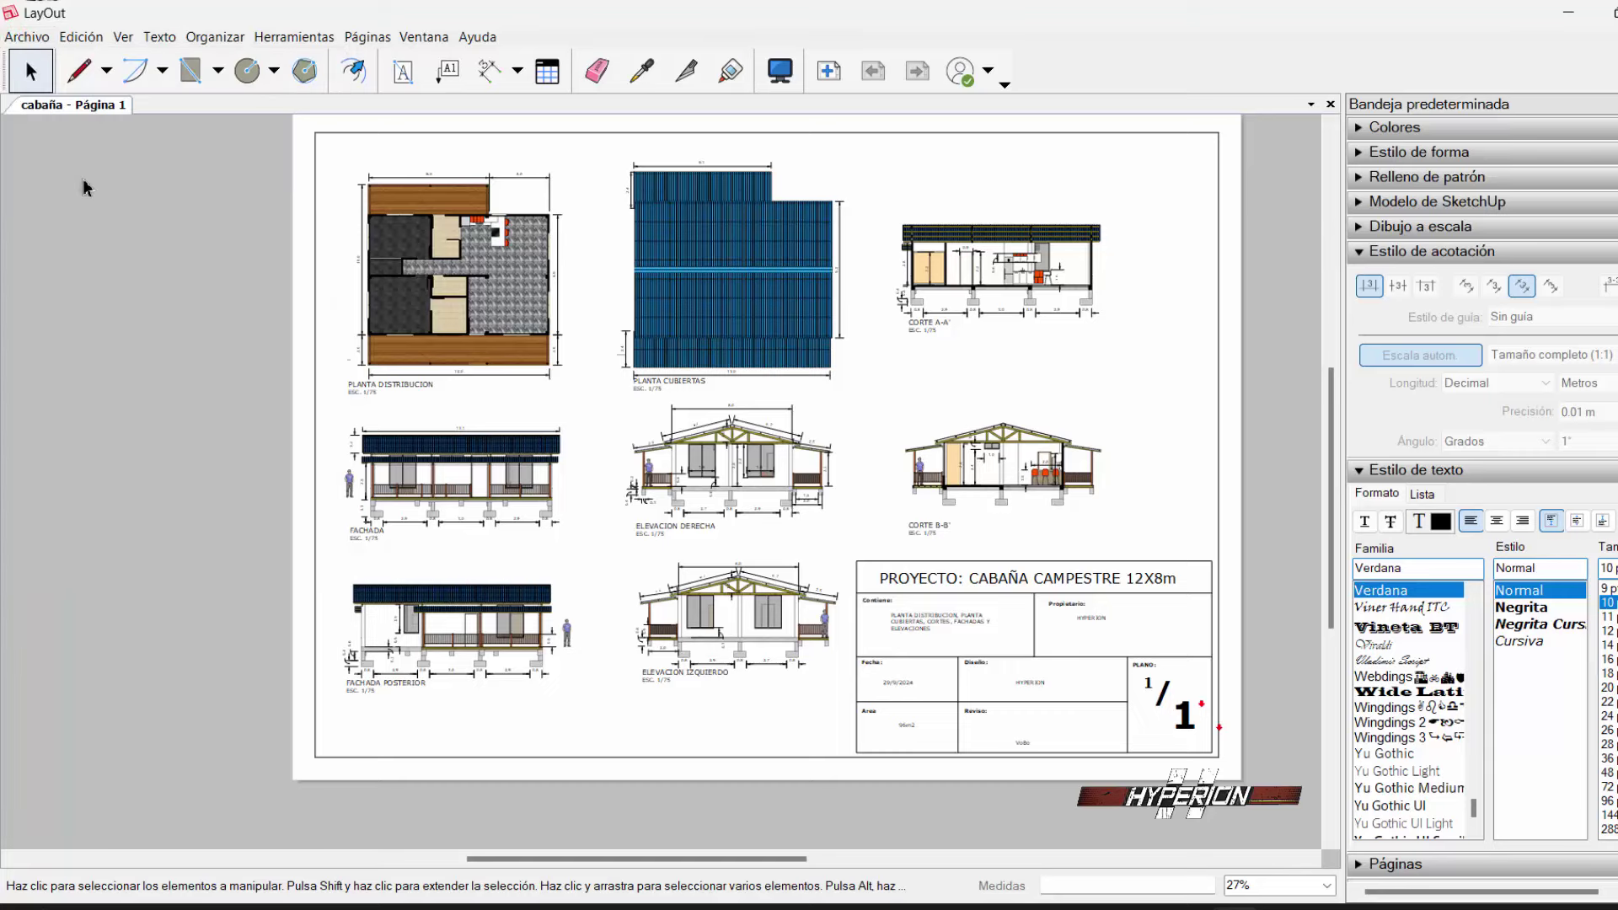